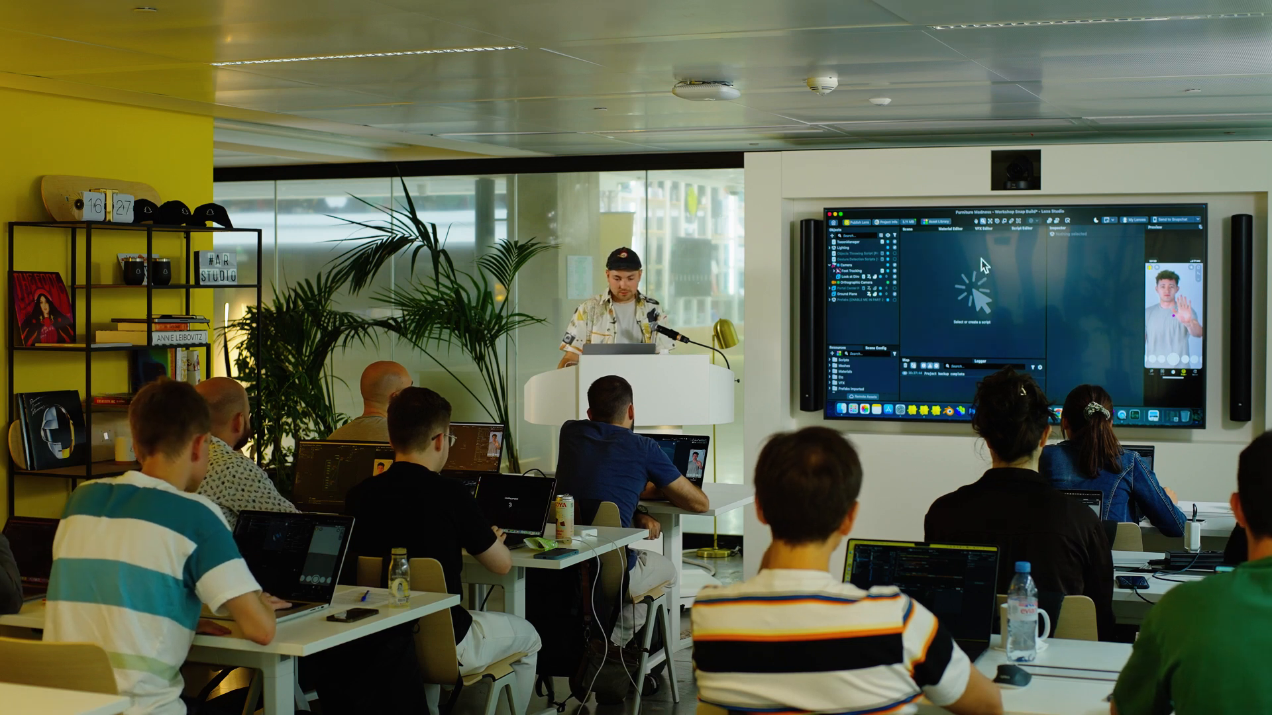
# Install the Boids VFX asset from the Asset Library, close the library, and widen the preview
pyautogui.click(936, 221)
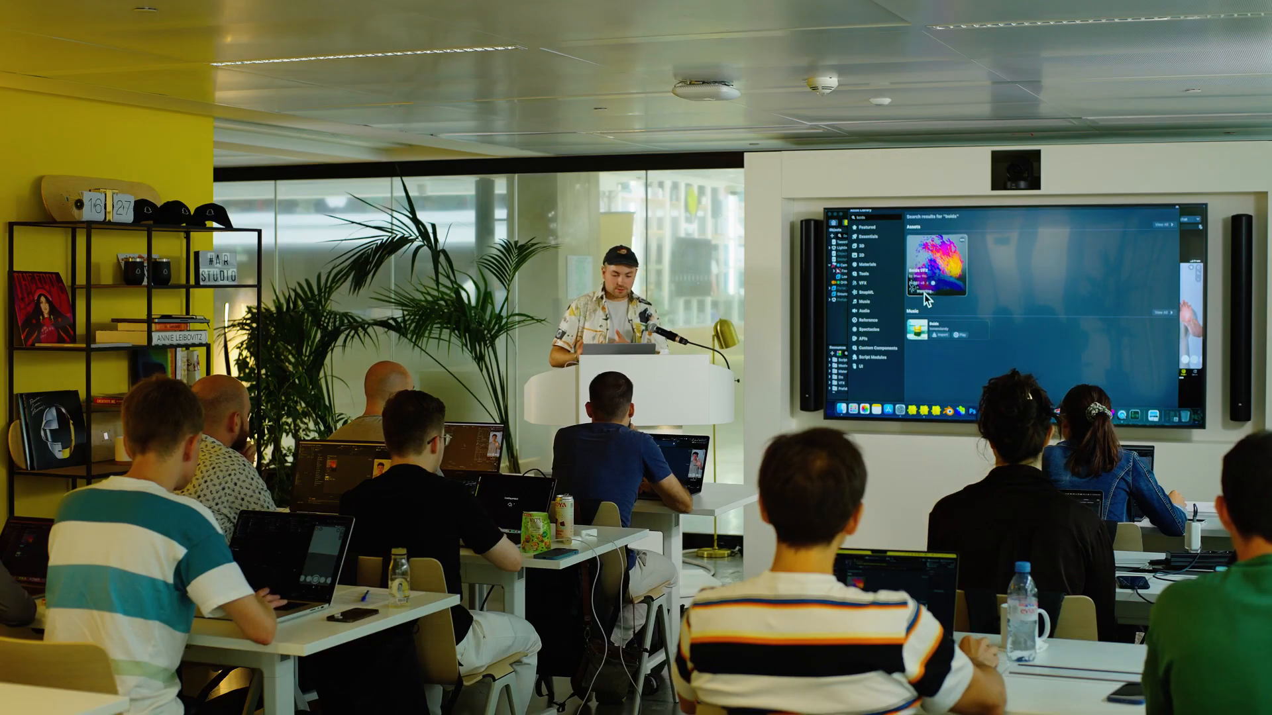
pyautogui.click(924, 293)
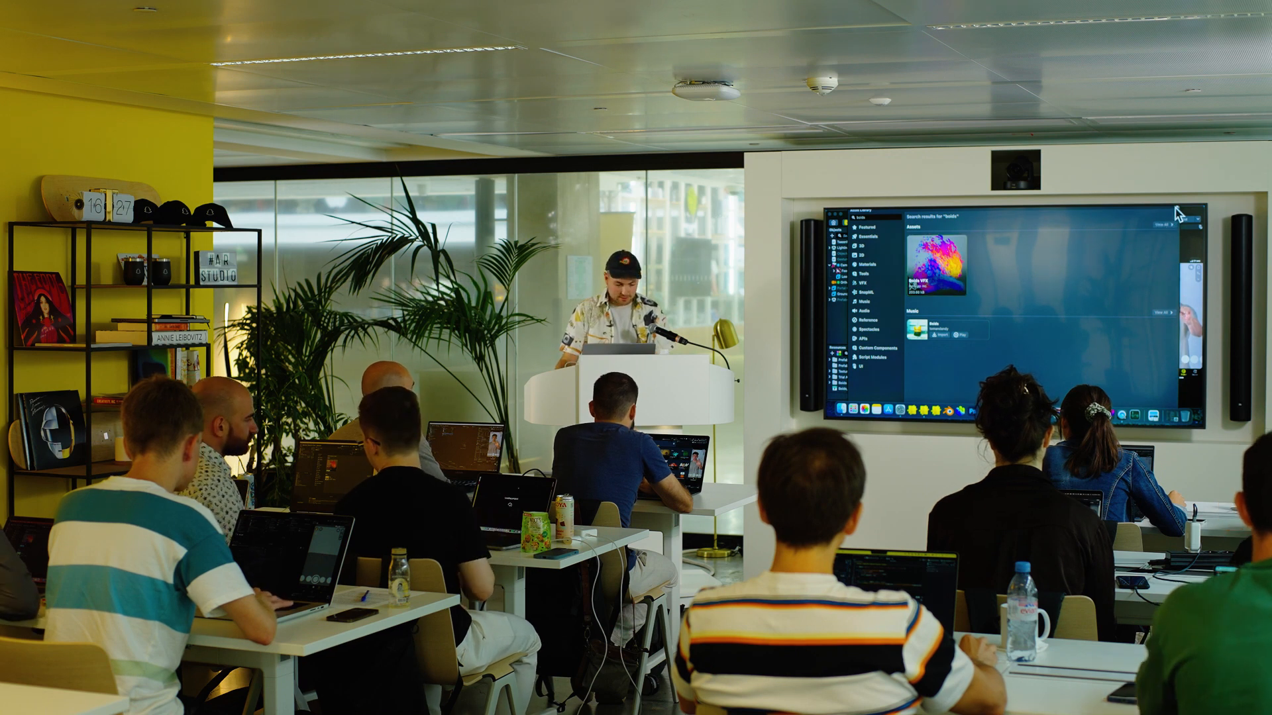
pyautogui.click(1177, 208)
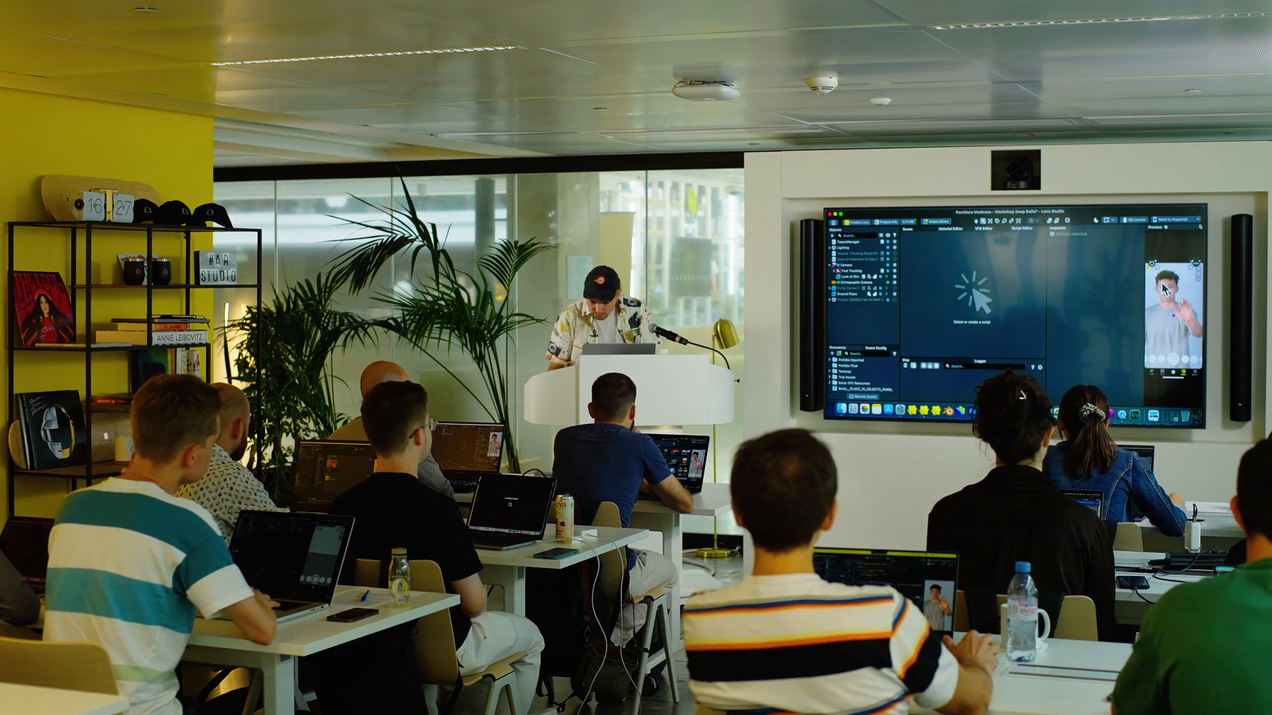
pyautogui.moveTo(1144, 266); pyautogui.dragTo(1119, 266)
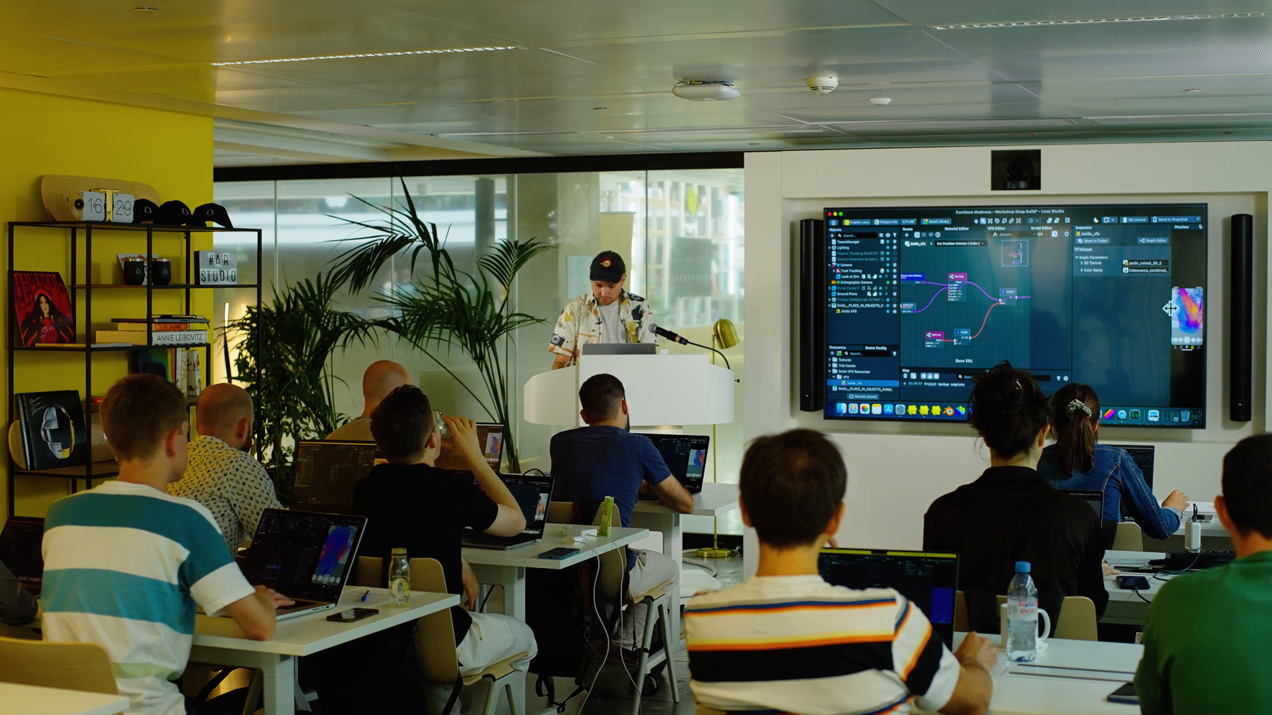
# Examine the connected nodes feeding the output in the boids_vfx graph
pyautogui.moveTo(1170, 308); pyautogui.dragTo(1163, 320)
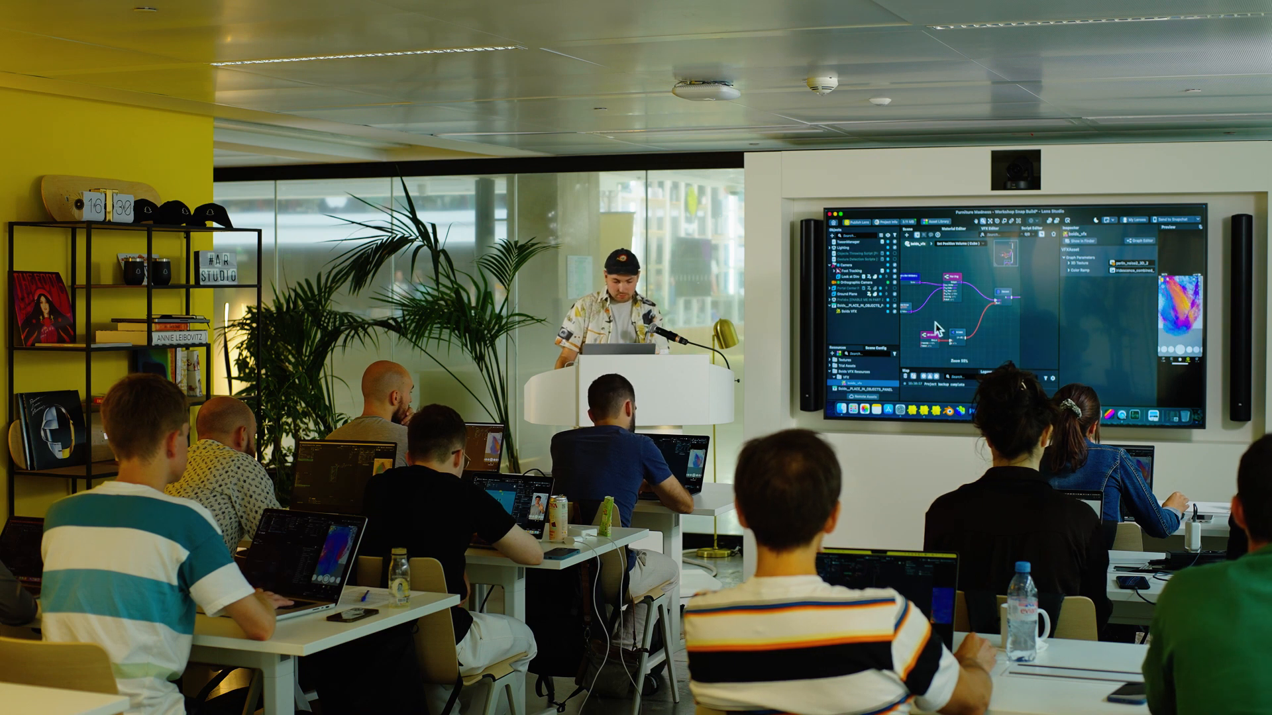
pyautogui.scroll(3, 932, 315)
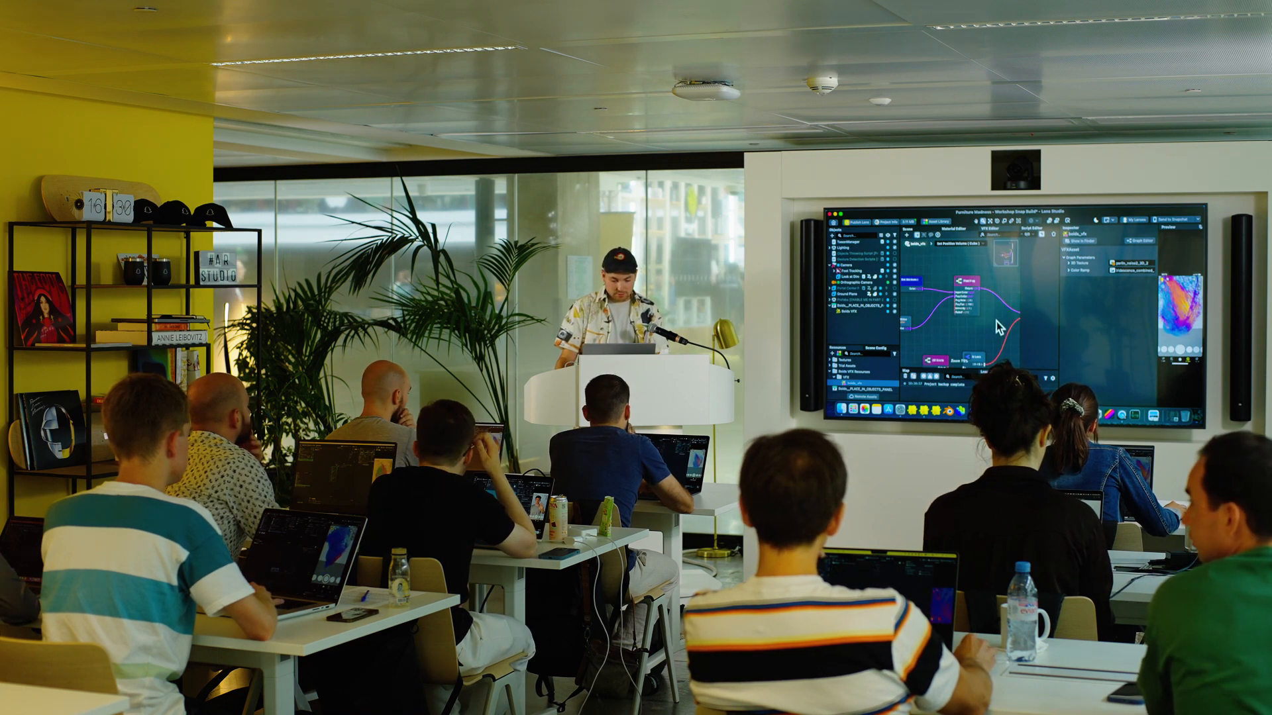
pyautogui.scroll(-1, 948, 317)
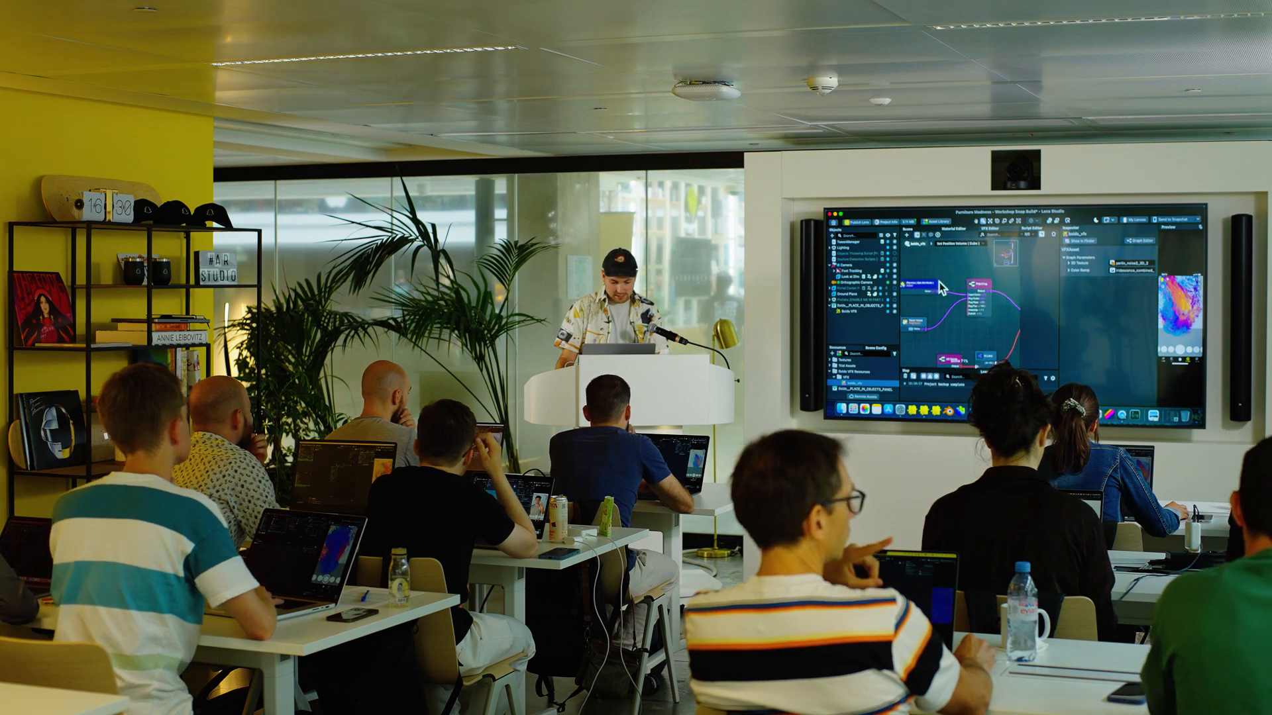
pyautogui.click(916, 285)
pyautogui.moveTo(926, 292); pyautogui.dragTo(957, 314)
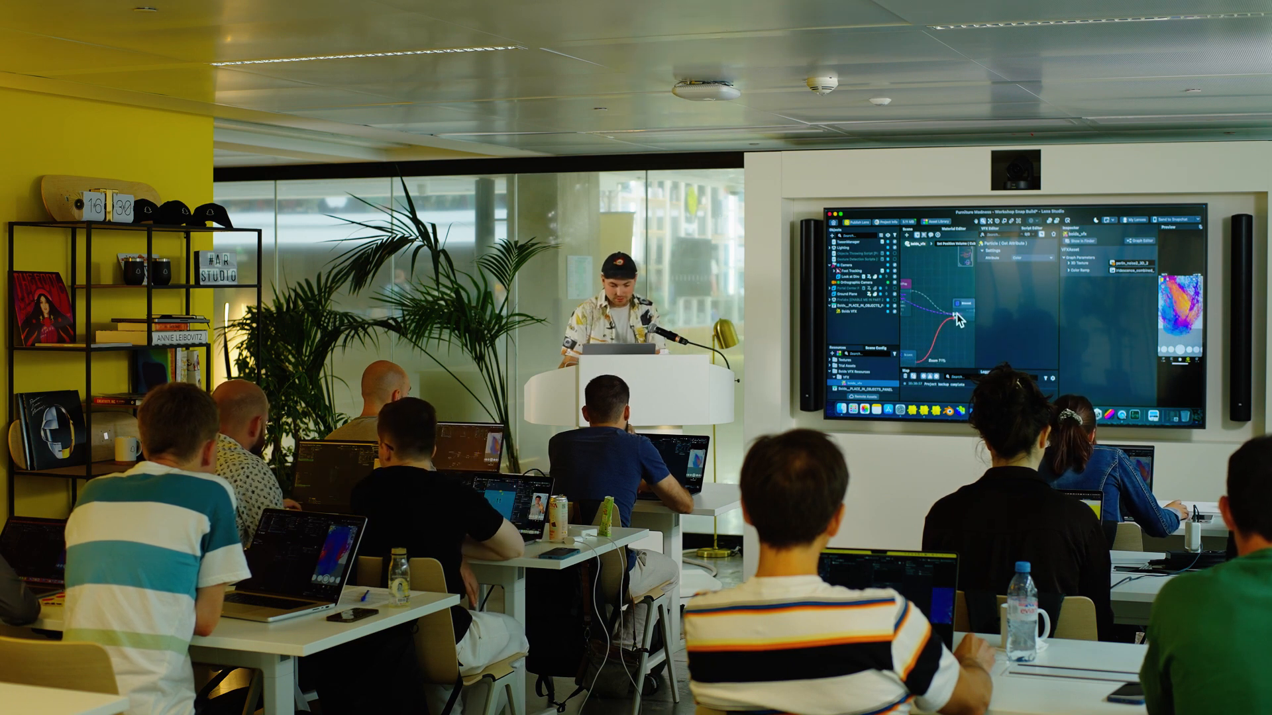
pyautogui.scroll(-1, 948, 313)
pyautogui.scroll(-1, 947, 312)
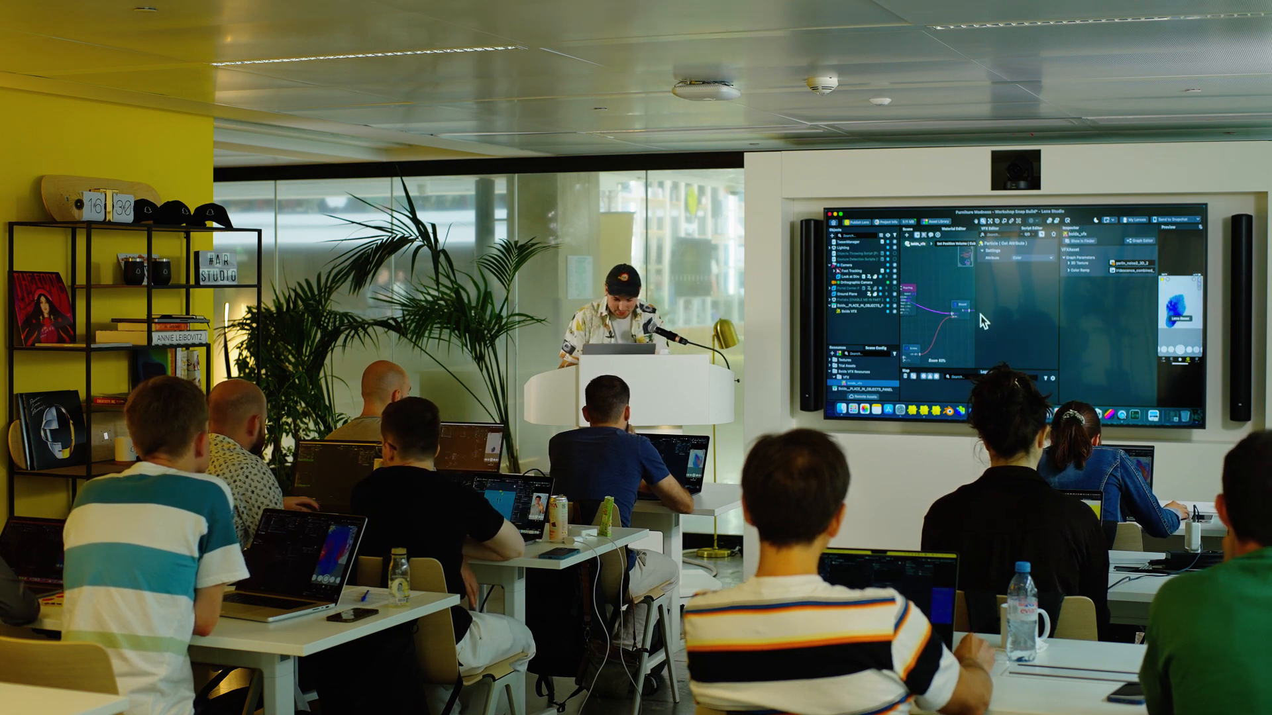
pyautogui.moveTo(977, 313); pyautogui.dragTo(1023, 316)
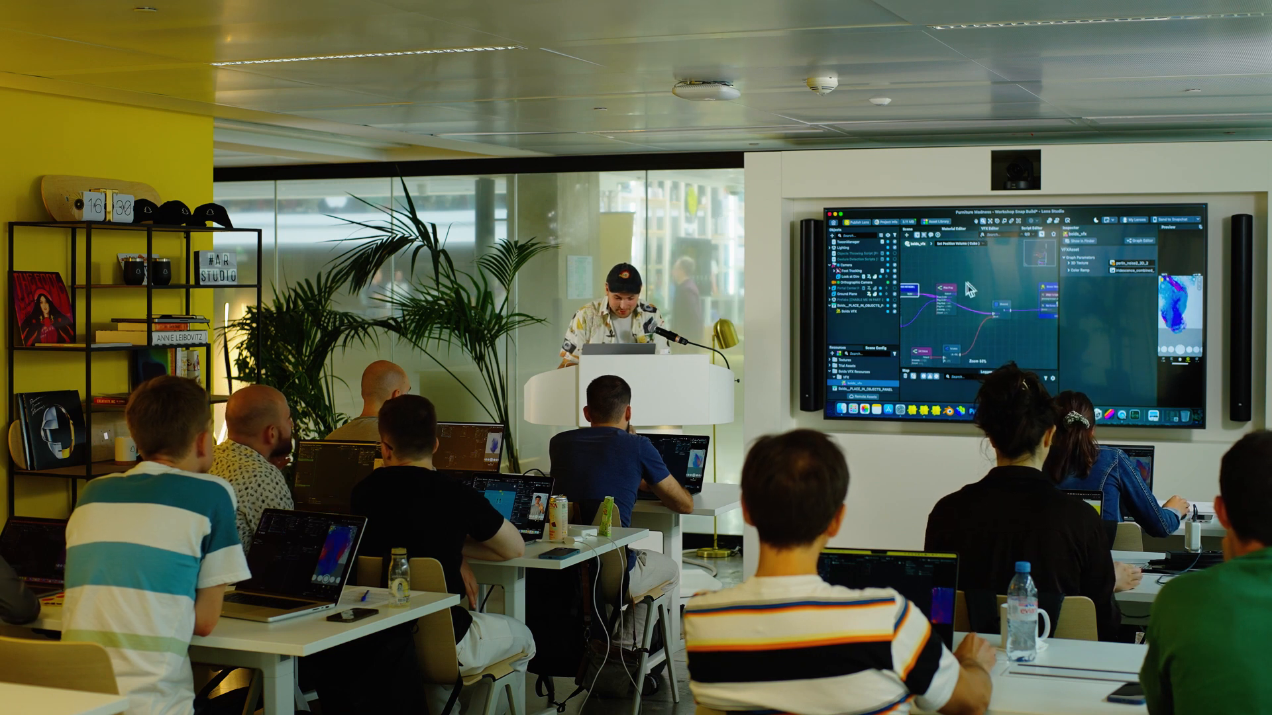
pyautogui.hscroll(-1, 961, 288)
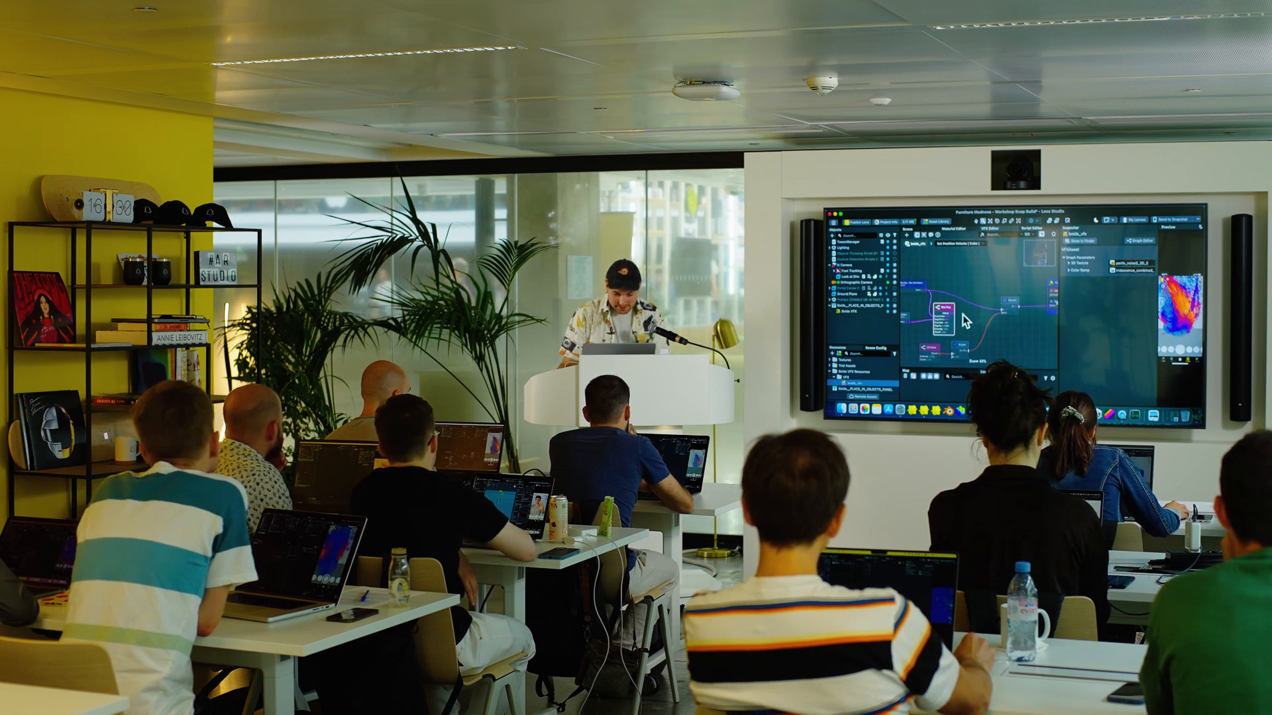
pyautogui.moveTo(963, 314); pyautogui.dragTo(982, 319, button='middle')
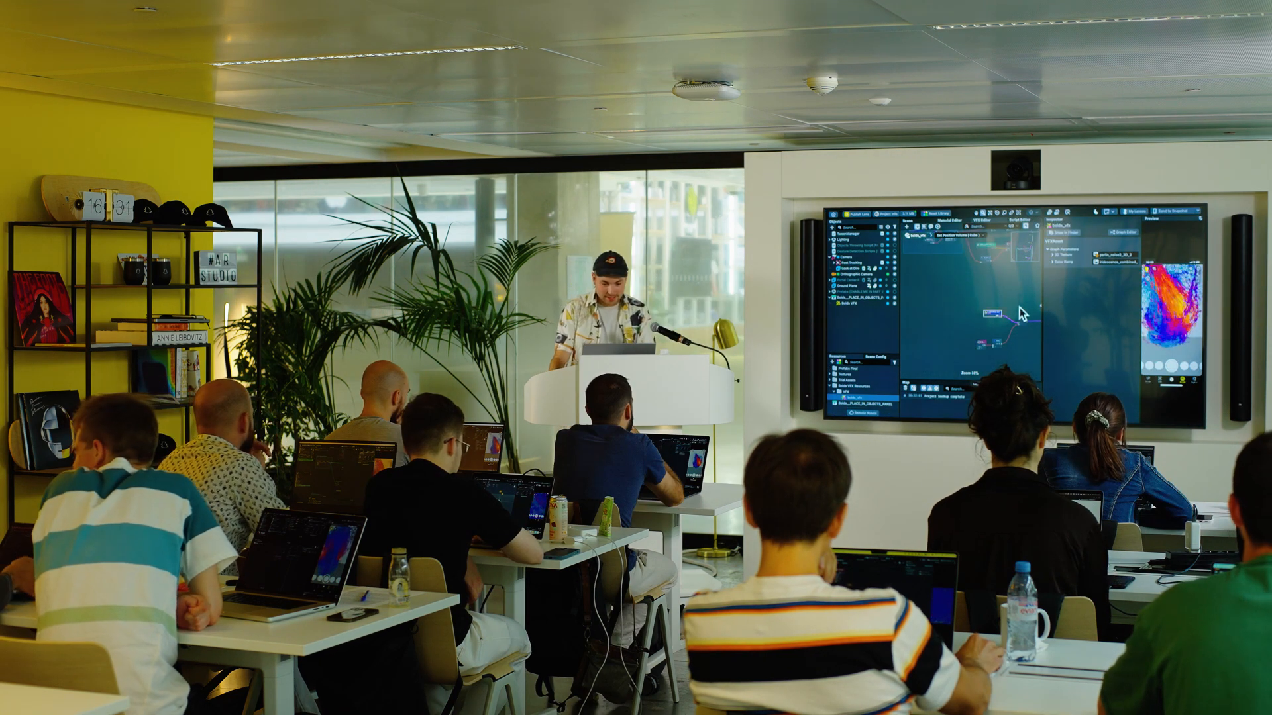
# Examine the Update Particle and Spawn Particle nodes with their force and attribute blocks
pyautogui.scroll(-5, 1020, 309)
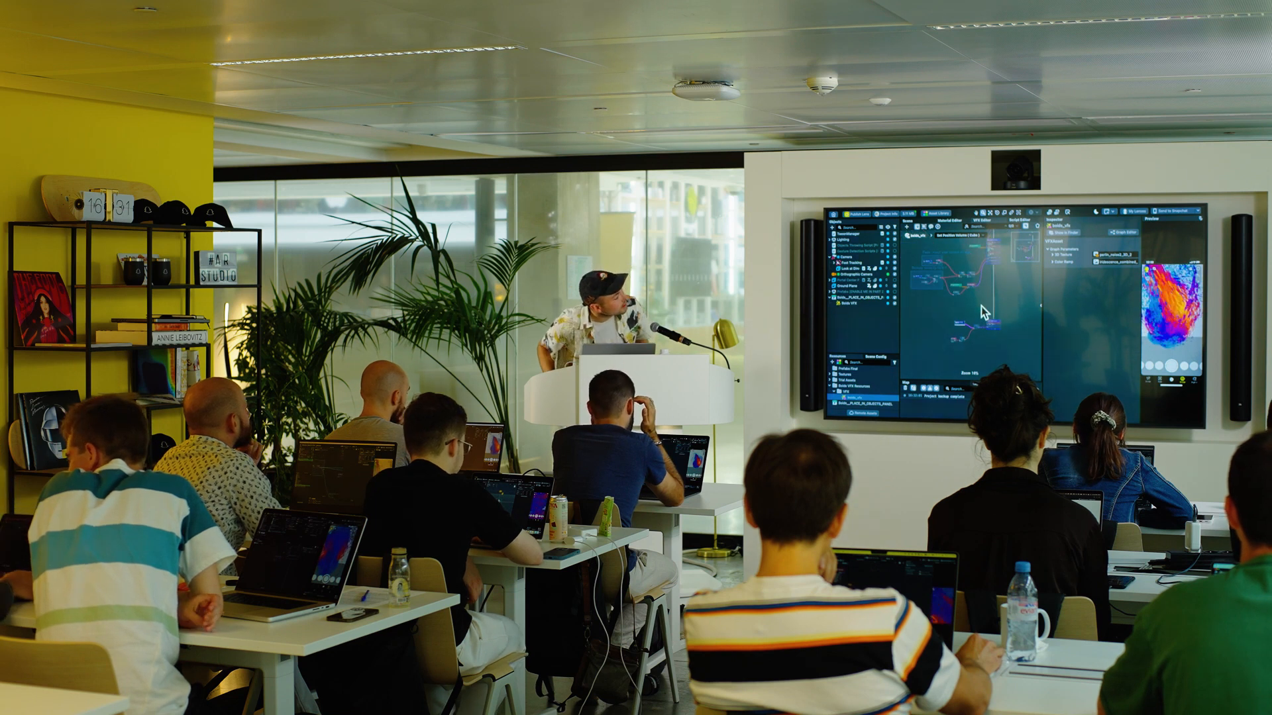
pyautogui.moveTo(980, 306); pyautogui.dragTo(975, 340, button='middle')
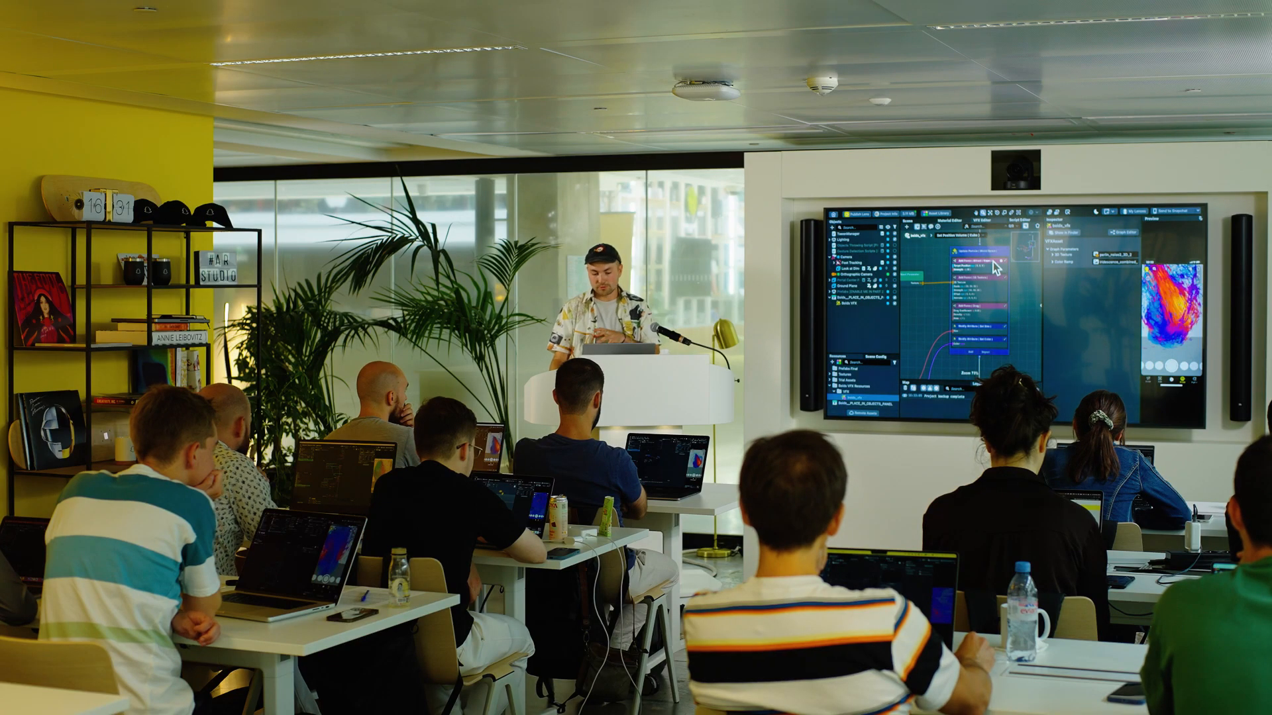
pyautogui.scroll(6, 988, 286)
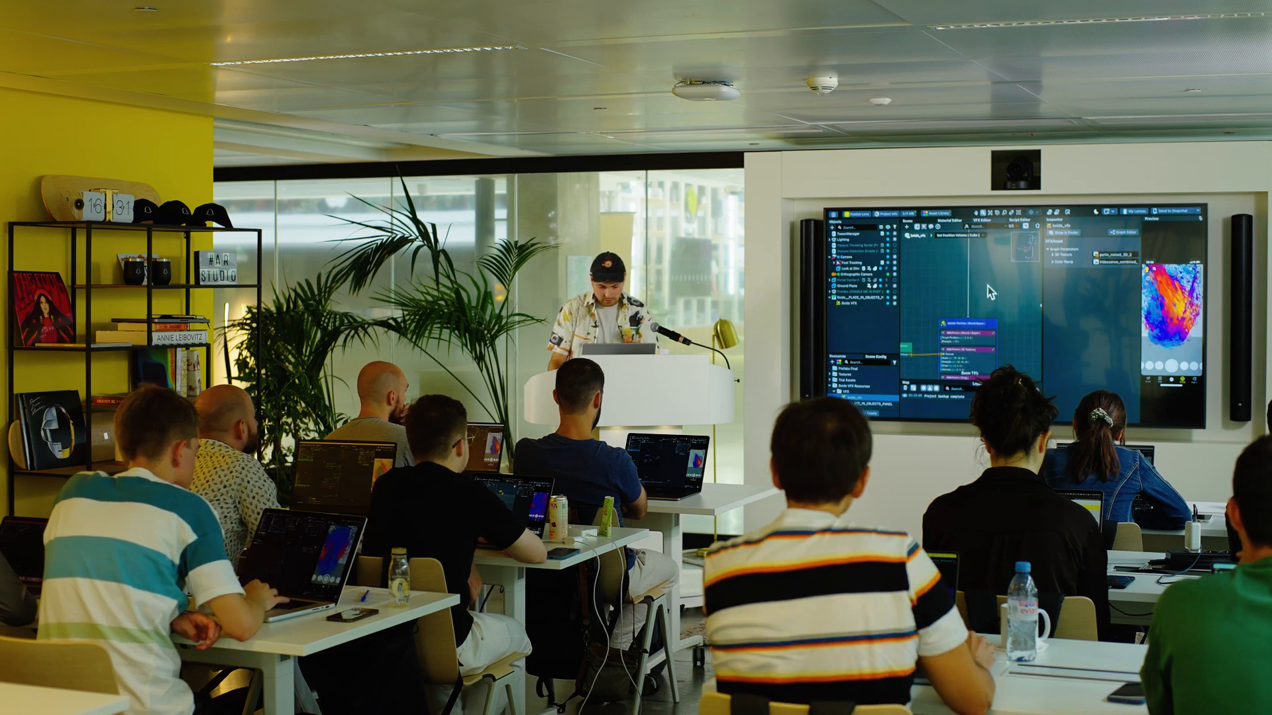
pyautogui.moveTo(1003, 335); pyautogui.dragTo(1005, 349, button='middle')
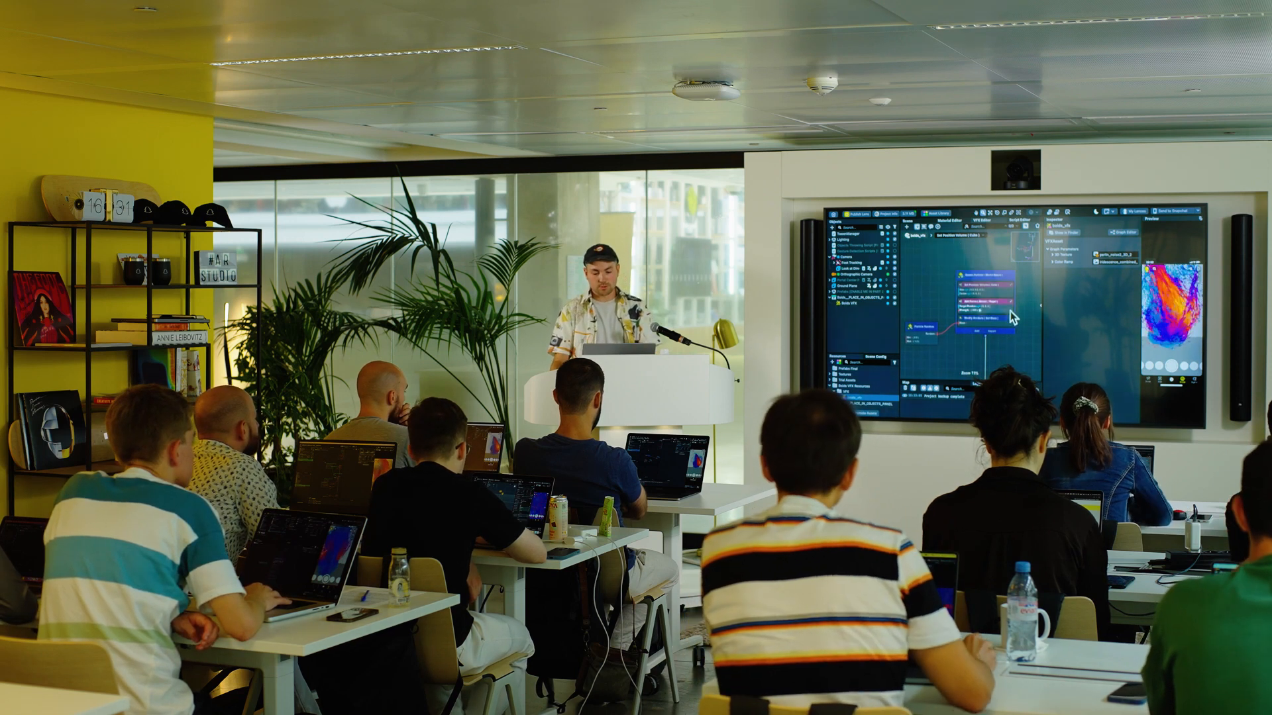
pyautogui.moveTo(943, 257); pyautogui.dragTo(1027, 347)
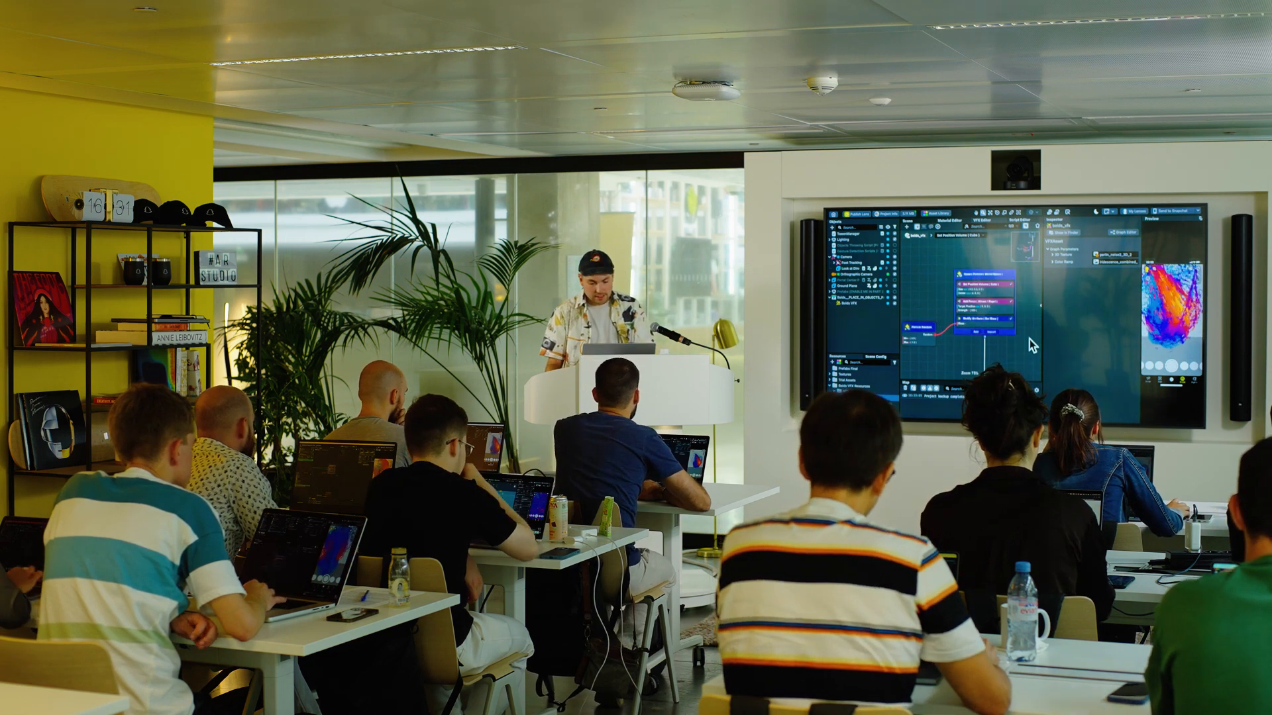
# Delete the Add Force (Attract / Repel) block from the Spawn Particle node and shift the node down slightly
pyautogui.click(968, 303)
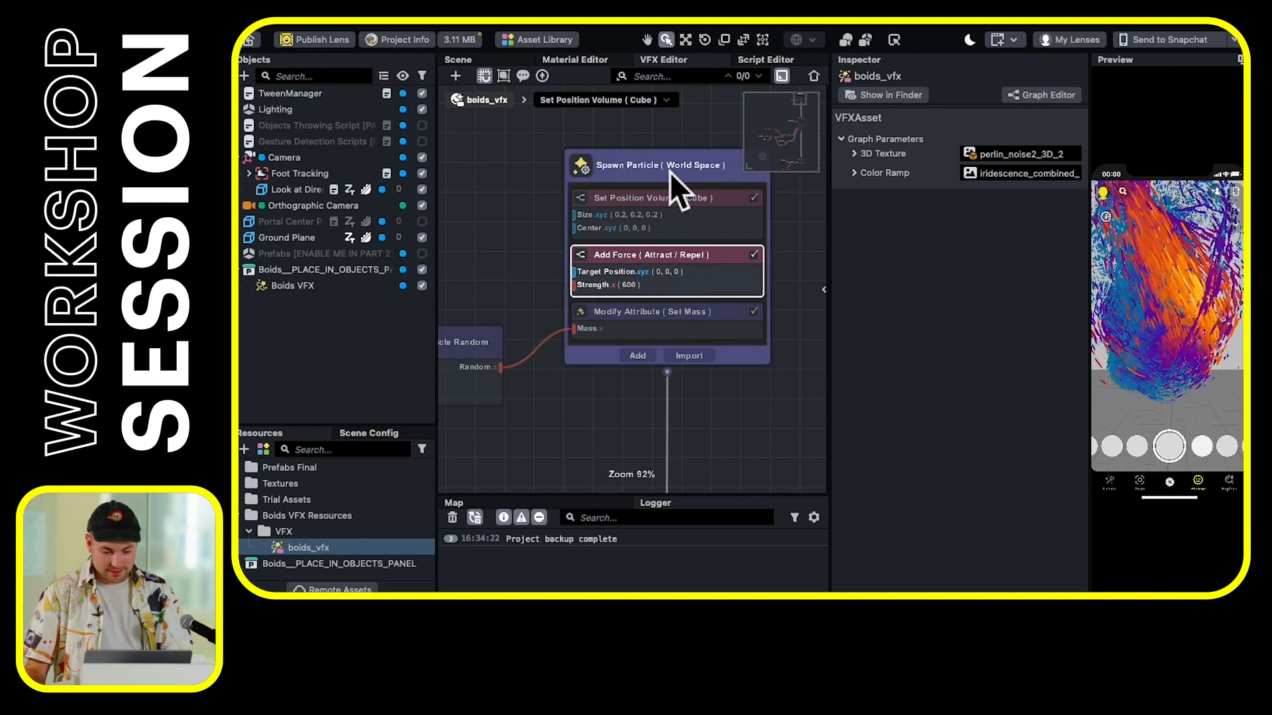
pyautogui.moveTo(668, 164); pyautogui.dragTo(669, 171)
pyautogui.click(682, 260)
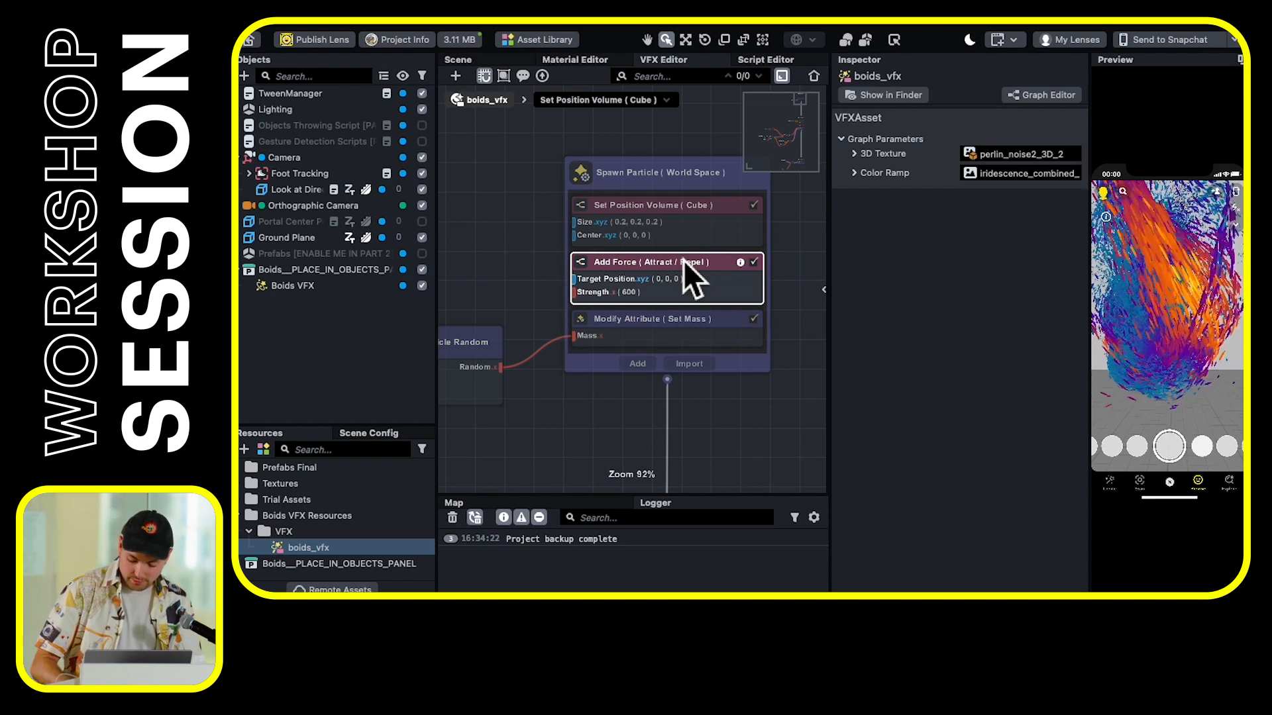
pyautogui.press('Delete')
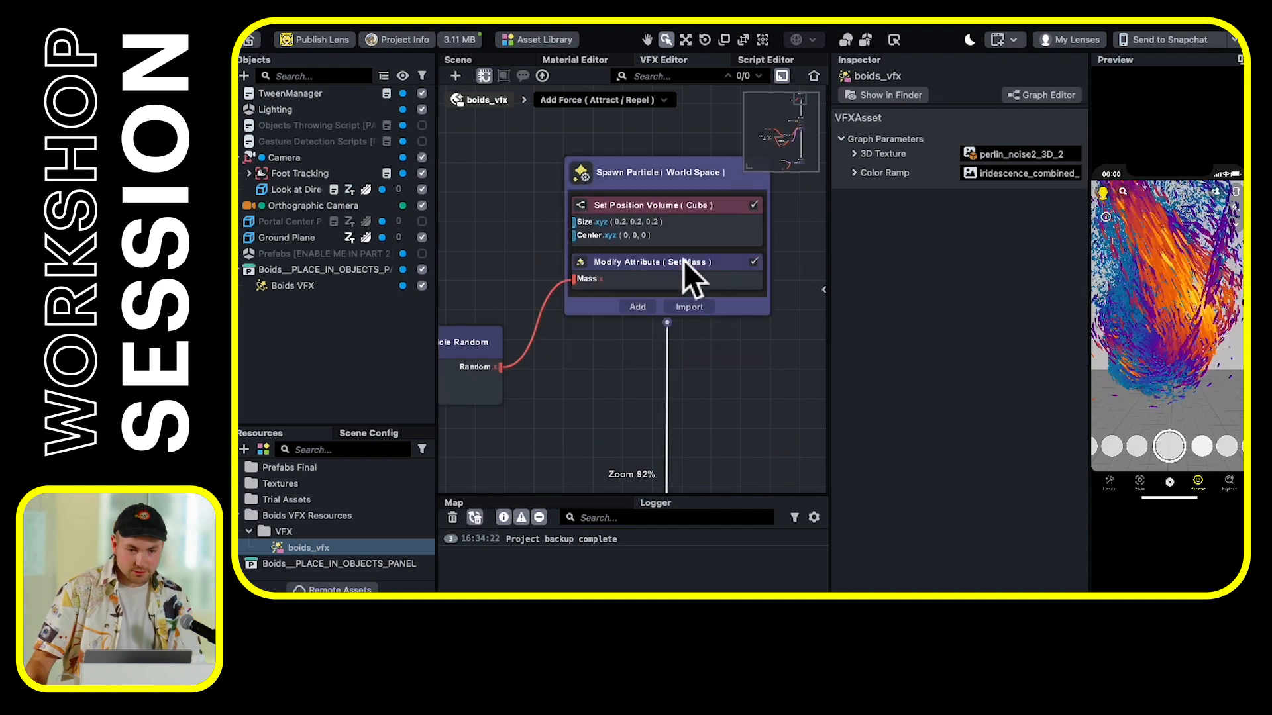
pyautogui.moveTo(665, 166); pyautogui.dragTo(671, 211)
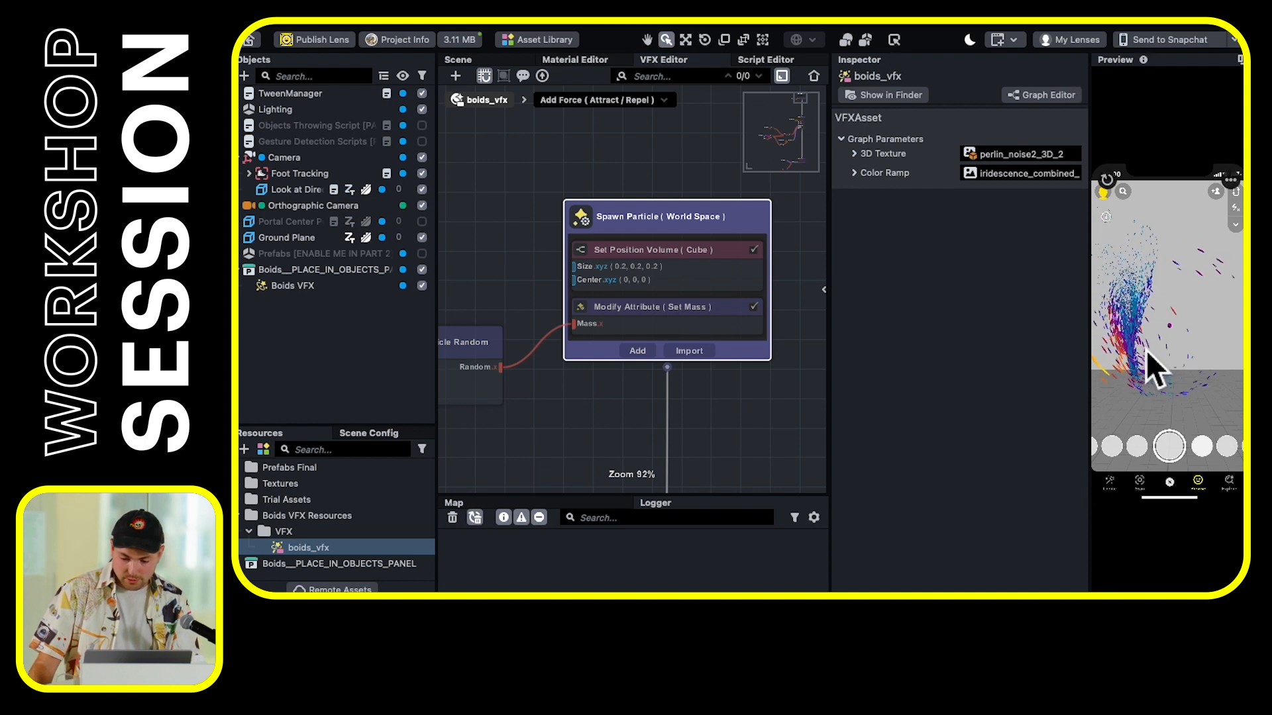
pyautogui.moveTo(1170, 369)
pyautogui.mouseDown()
pyautogui.moveTo(1153, 394)
pyautogui.moveTo(1171, 381)
pyautogui.moveTo(1170, 392)
pyautogui.moveTo(1187, 391)
pyautogui.mouseUp()
# Show the settings of the Add Force (3D Texture) block inside the Update Particle node
pyautogui.scroll(-1, 682, 320)
pyautogui.moveTo(543, 437); pyautogui.dragTo(649, 407)
pyautogui.scroll(-2, 641, 316)
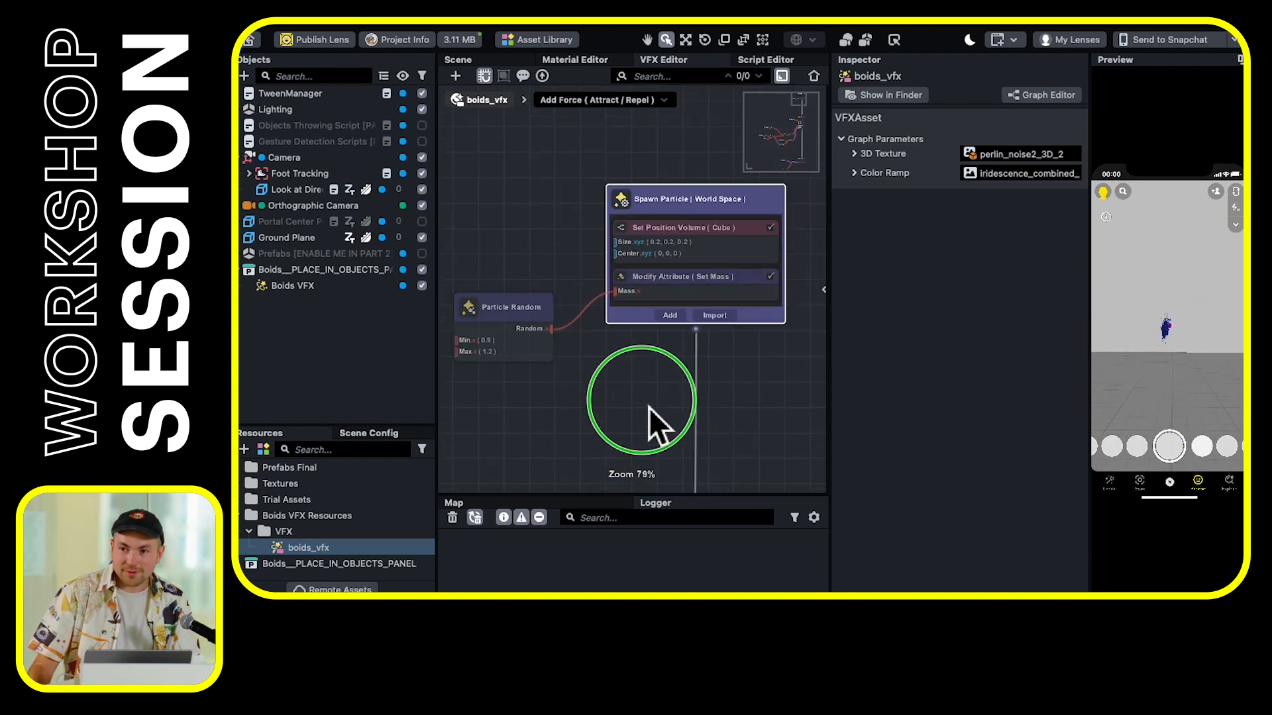
pyautogui.moveTo(663, 363); pyautogui.dragTo(642, 412)
pyautogui.scroll(2, 706, 397)
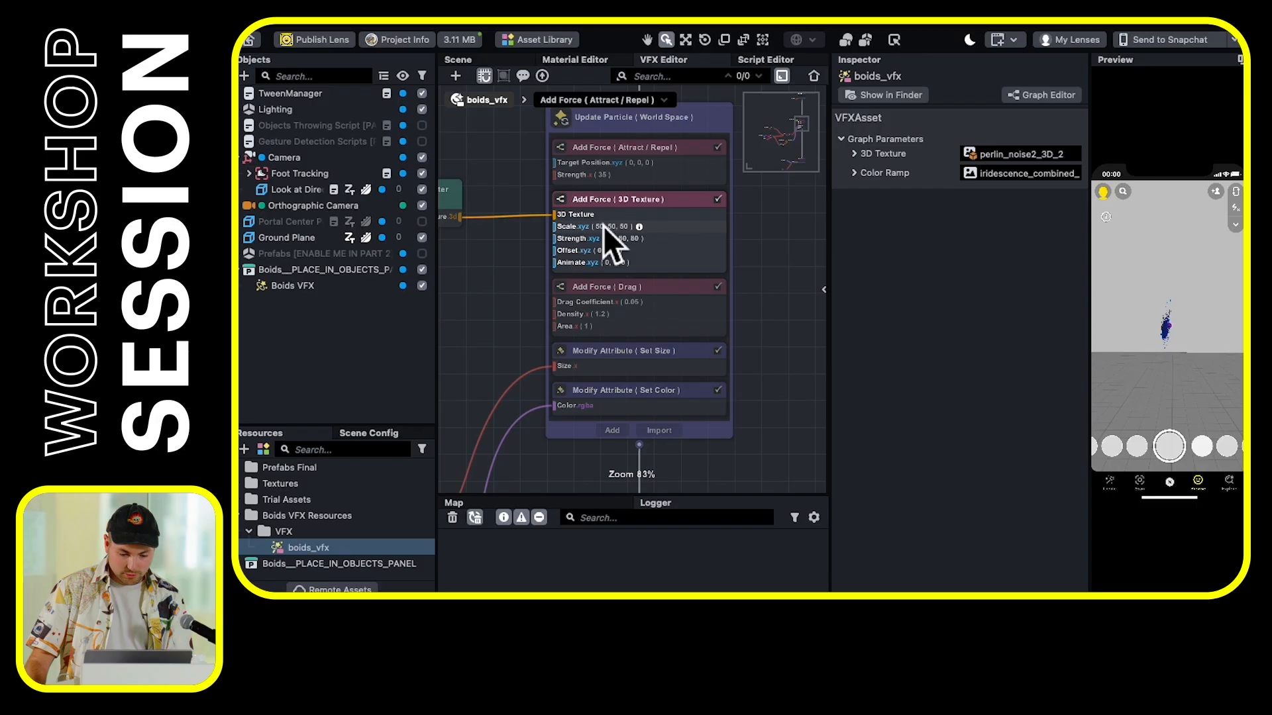
pyautogui.click(536, 195)
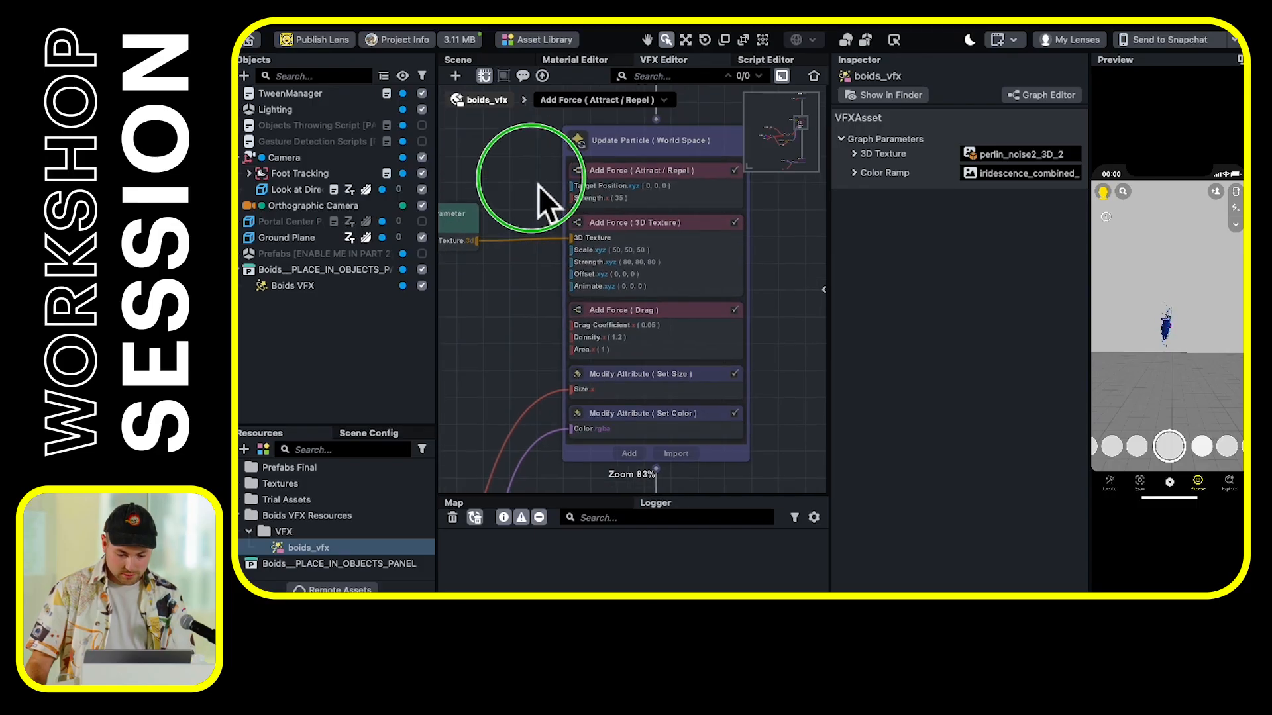
pyautogui.click(596, 176)
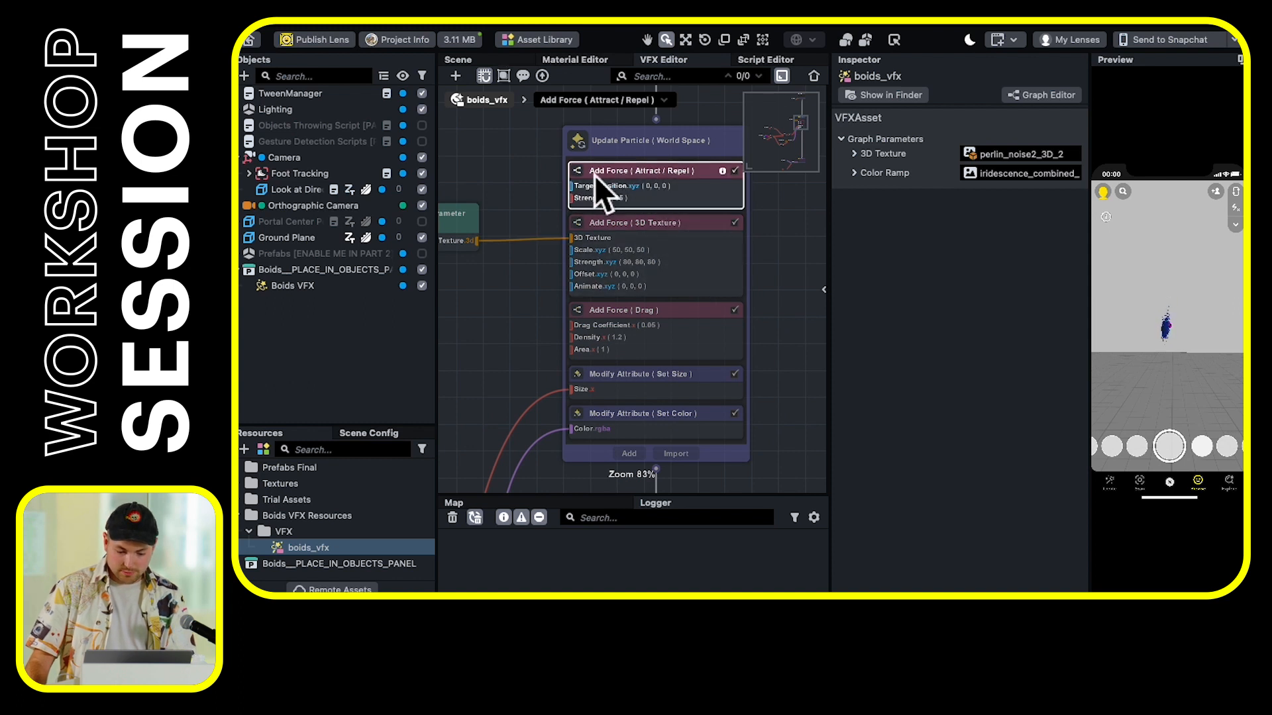
pyautogui.click(646, 229)
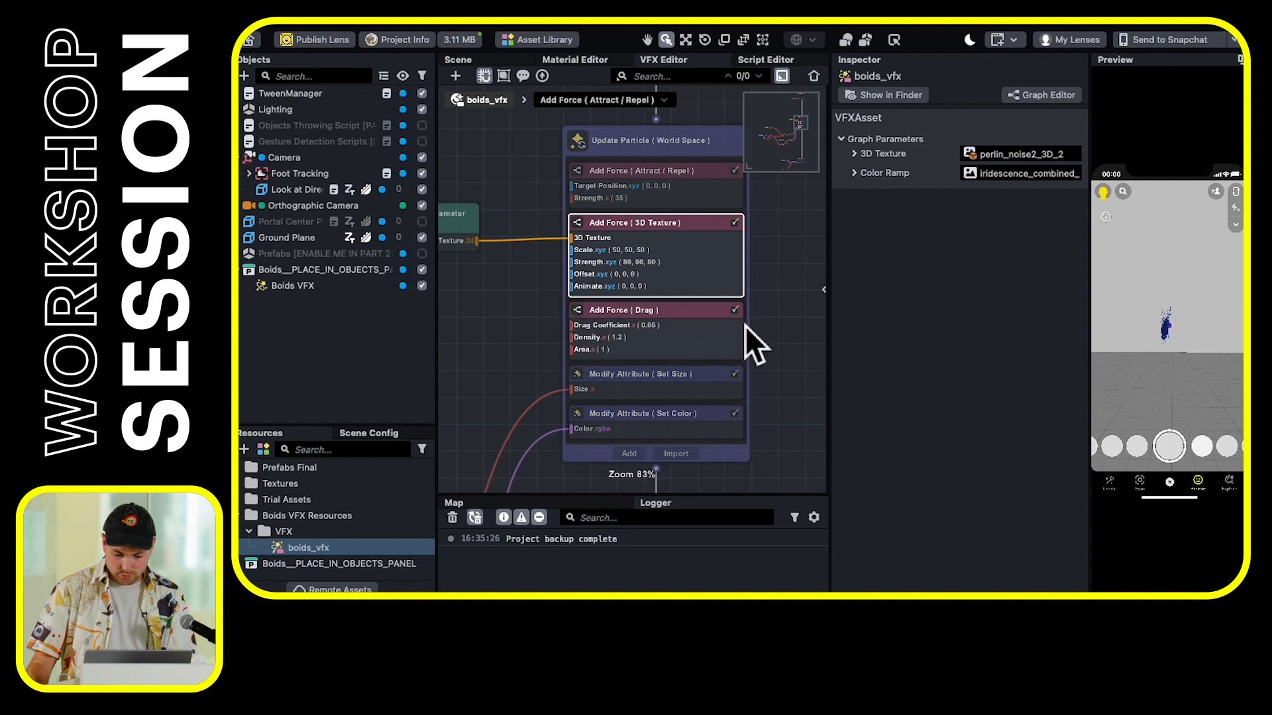
pyautogui.moveTo(785, 245); pyautogui.dragTo(747, 263, button='middle')
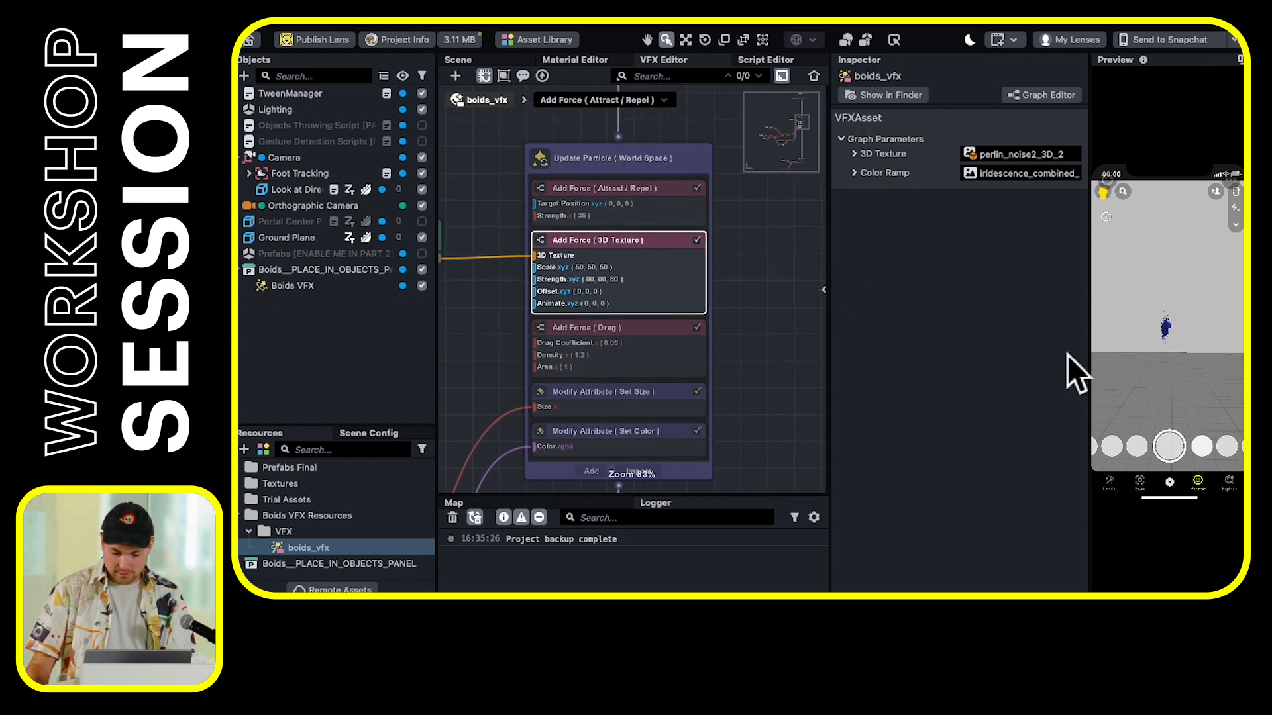
pyautogui.click(824, 291)
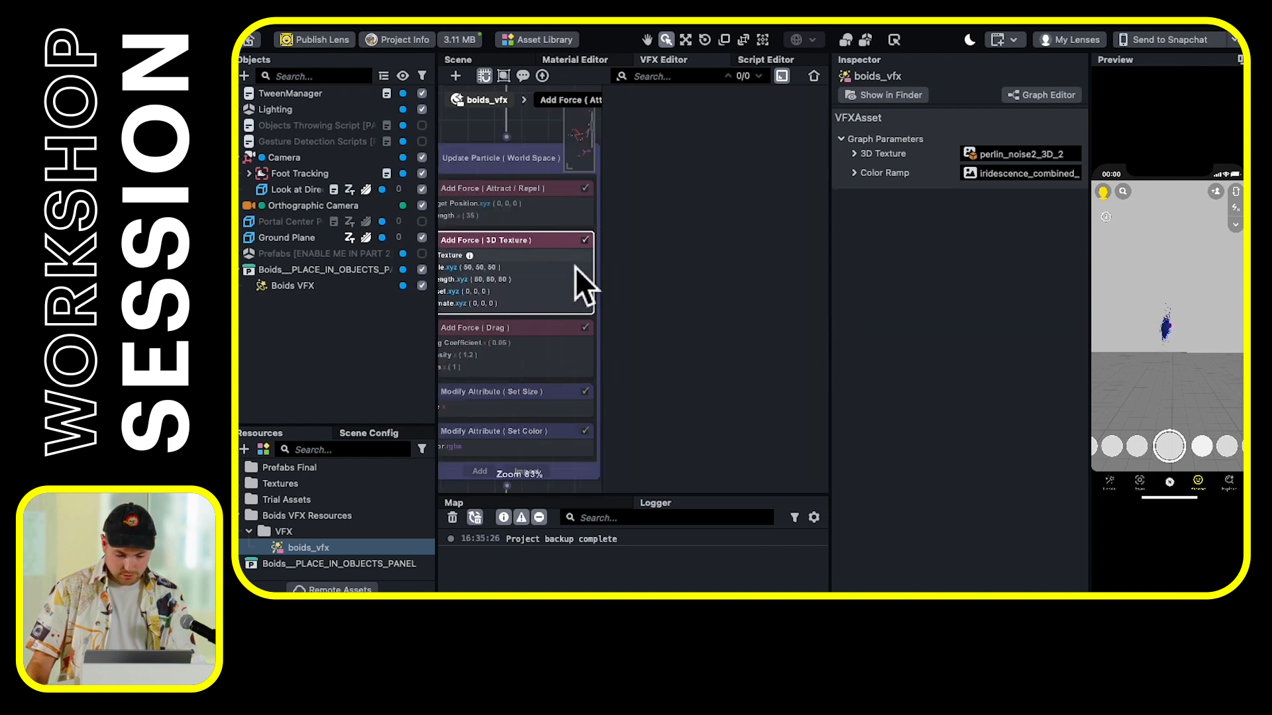
pyautogui.click(570, 259)
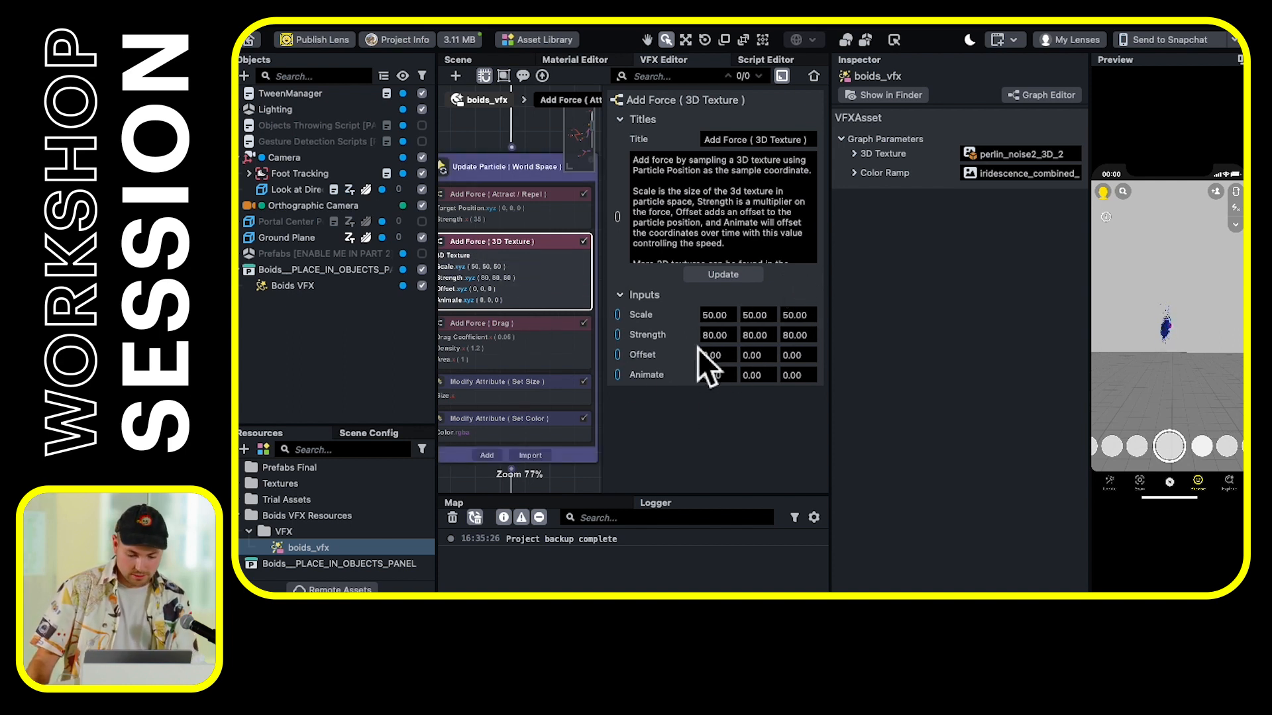
# Set the Strength of the Add Force (3D Texture) block to 10, 10, 100
pyautogui.moveTo(619, 290); pyautogui.dragTo(823, 314)
pyautogui.click(824, 291)
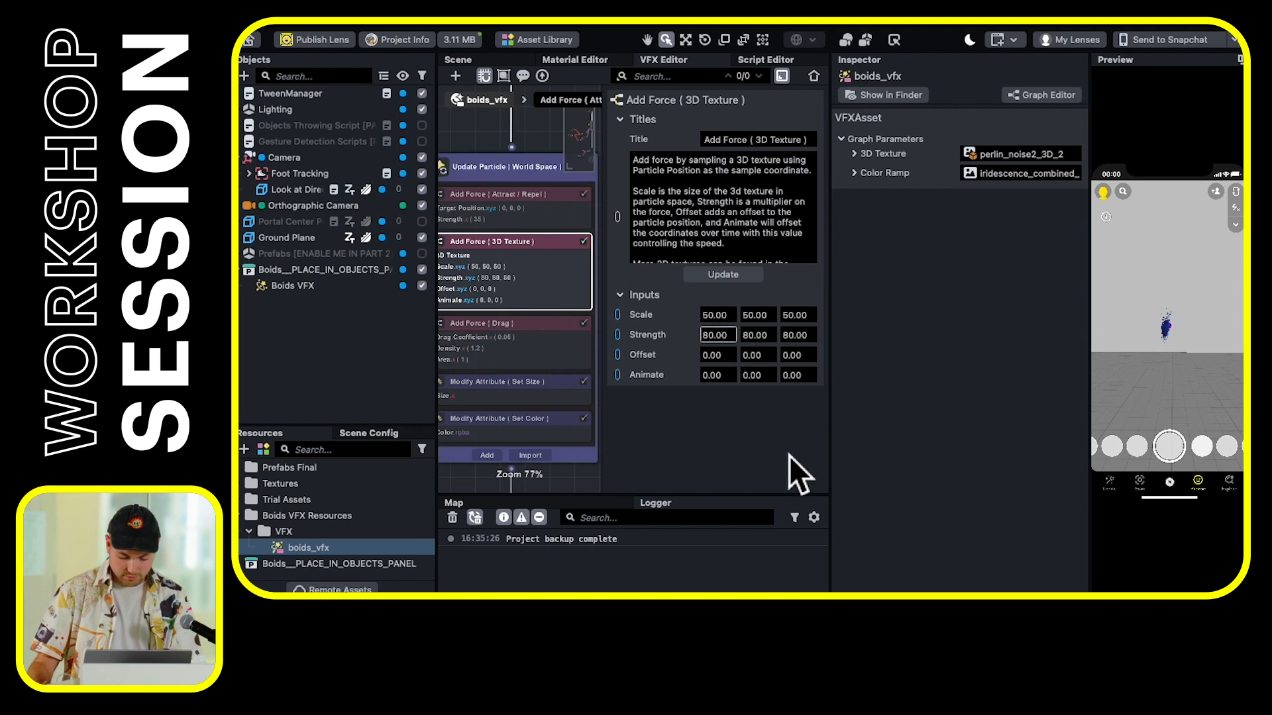
pyautogui.press('super+a')
pyautogui.write('10')
pyautogui.press('Tab')
pyautogui.write('10')
pyautogui.press('Tab')
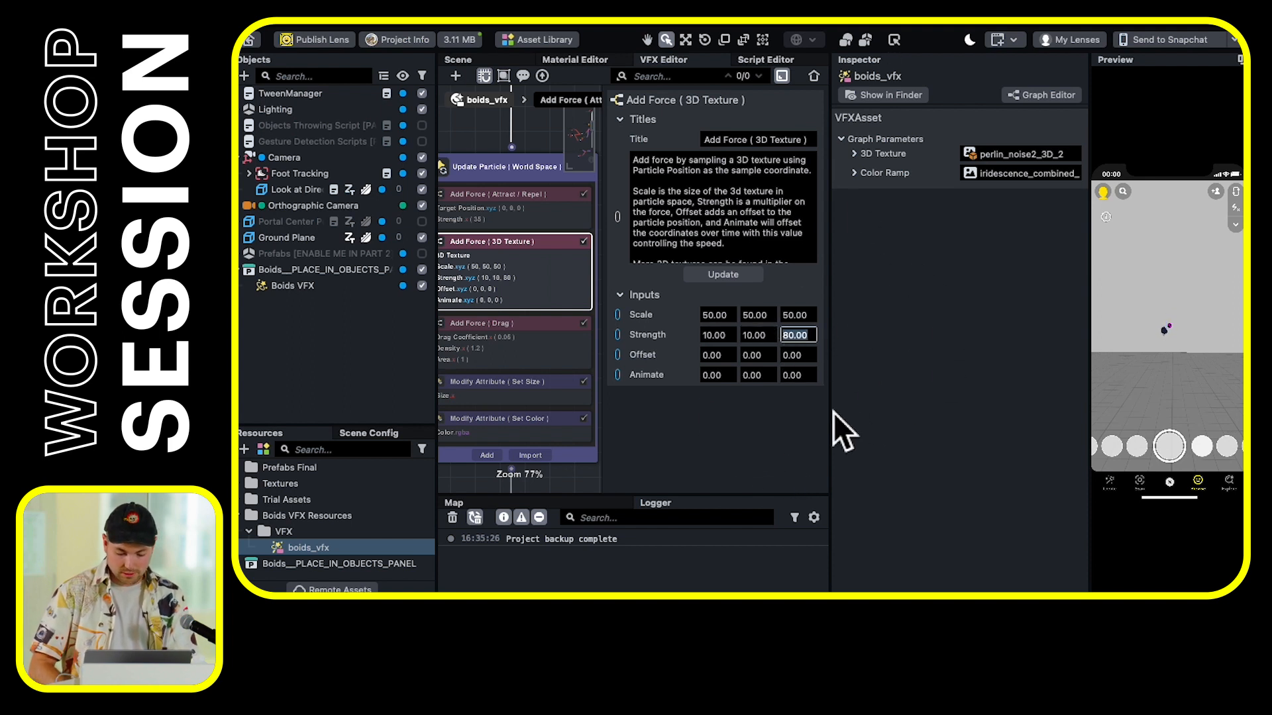
pyautogui.write('100')
pyautogui.press('Return')
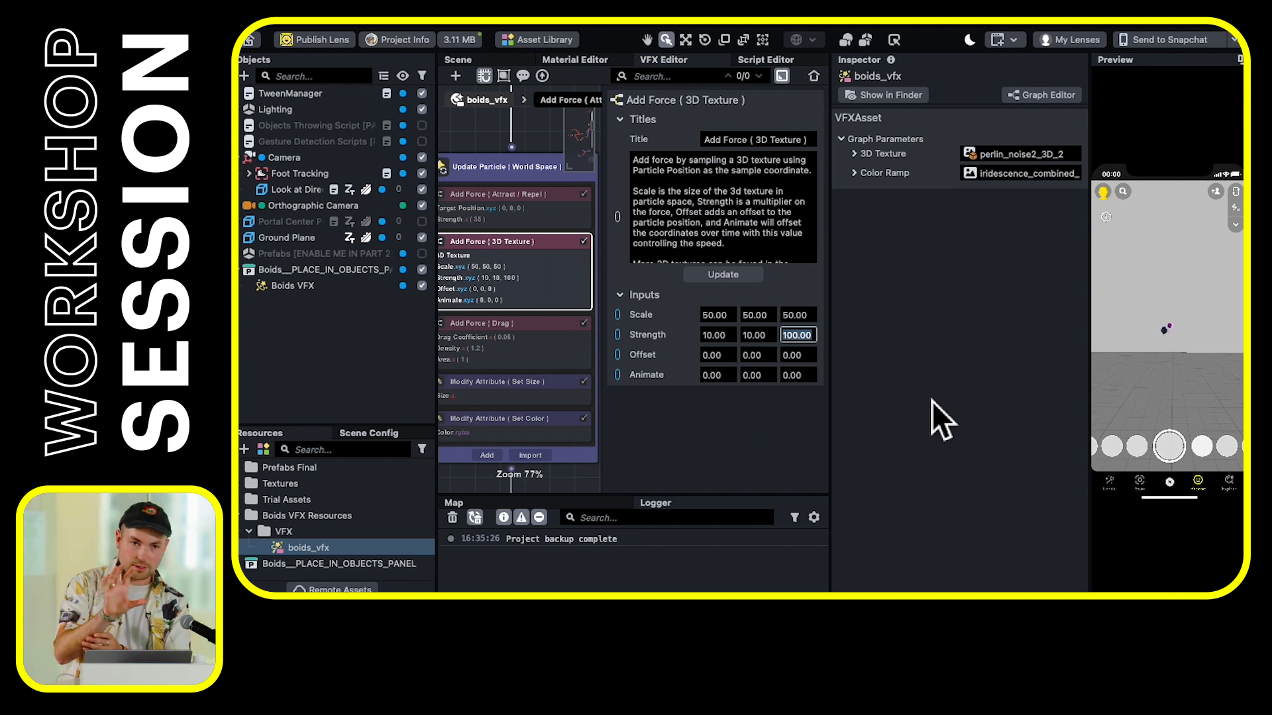
# Show the settings of the Spawn Particle (World Space) node
pyautogui.scroll(-2, 588, 316)
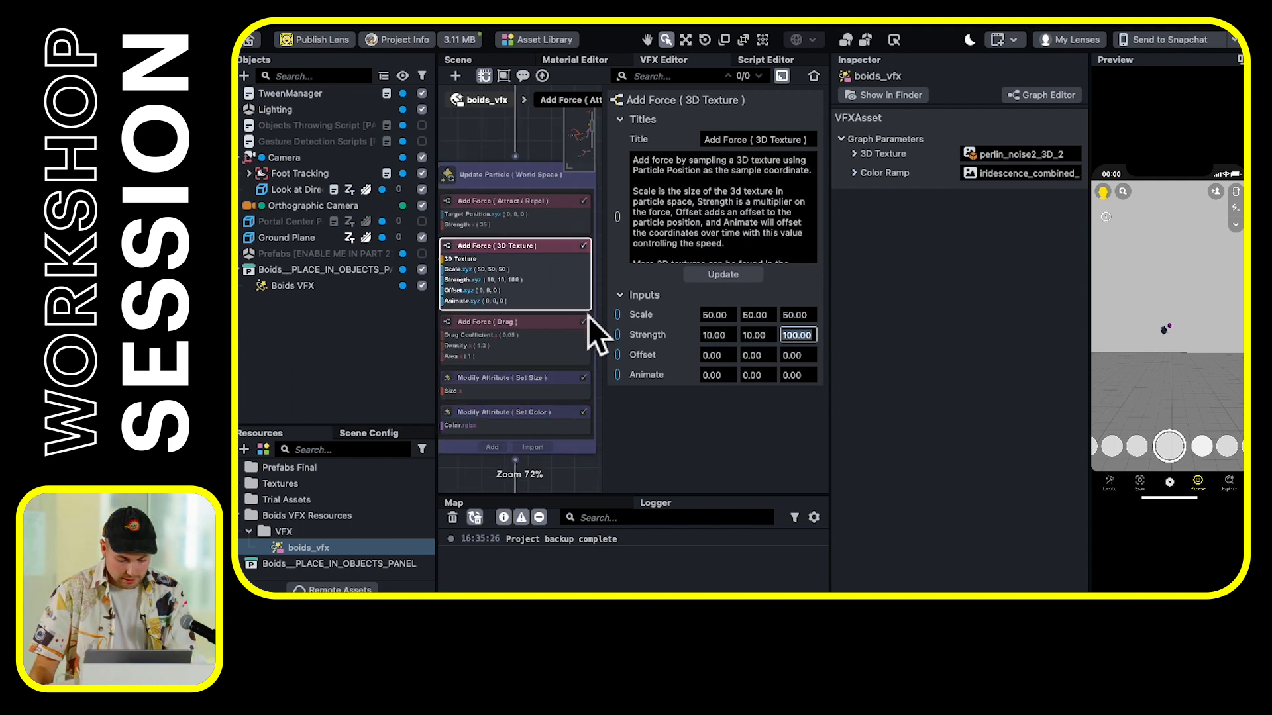
pyautogui.moveTo(500, 153); pyautogui.dragTo(479, 457)
pyautogui.moveTo(476, 238); pyautogui.dragTo(494, 415)
pyautogui.moveTo(480, 326); pyautogui.dragTo(463, 355)
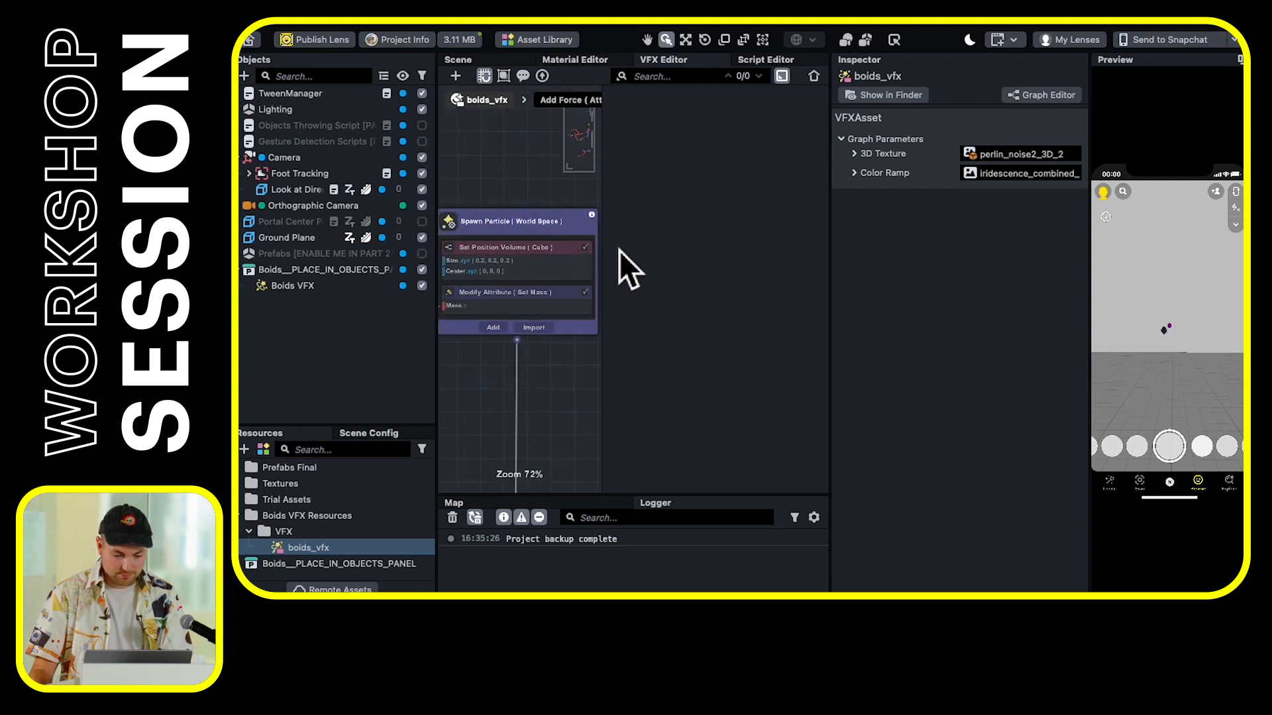
pyautogui.click(530, 228)
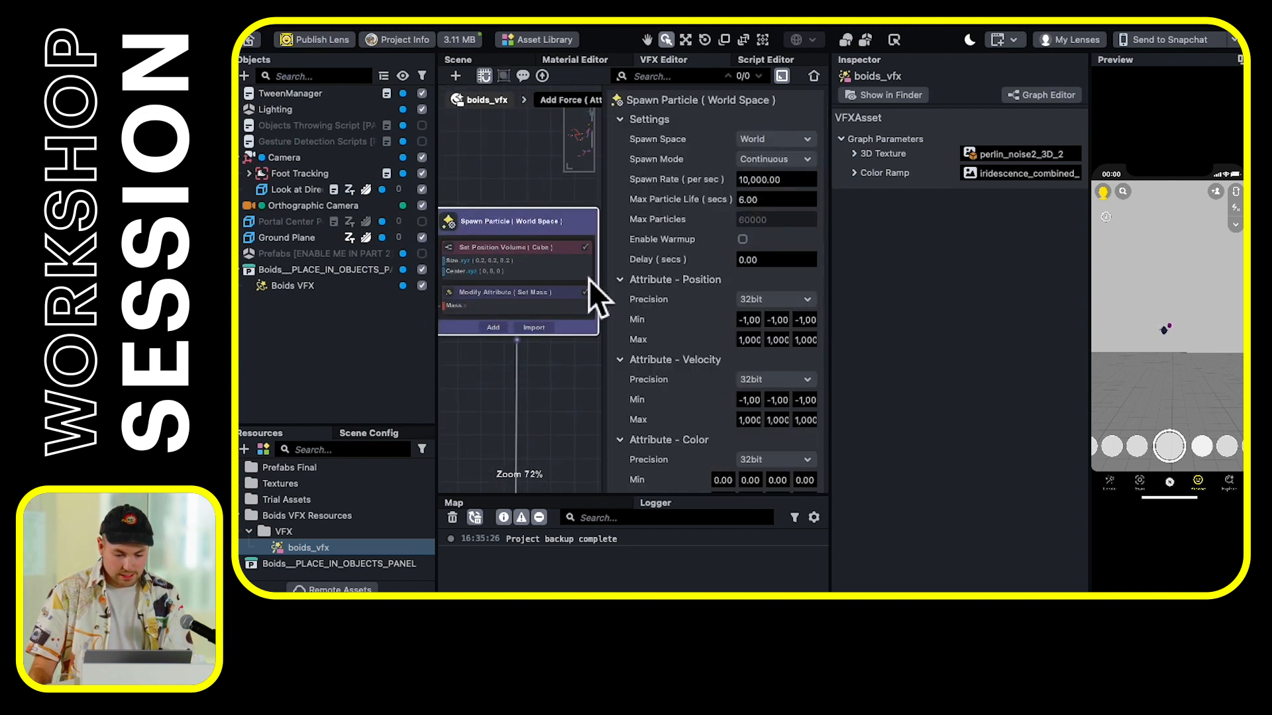
# Set the Spawn Particle (World Space) node's Spawn Rate to 3000 per second and its Max Particle Life to 3 seconds
pyautogui.scroll(-1, 548, 261)
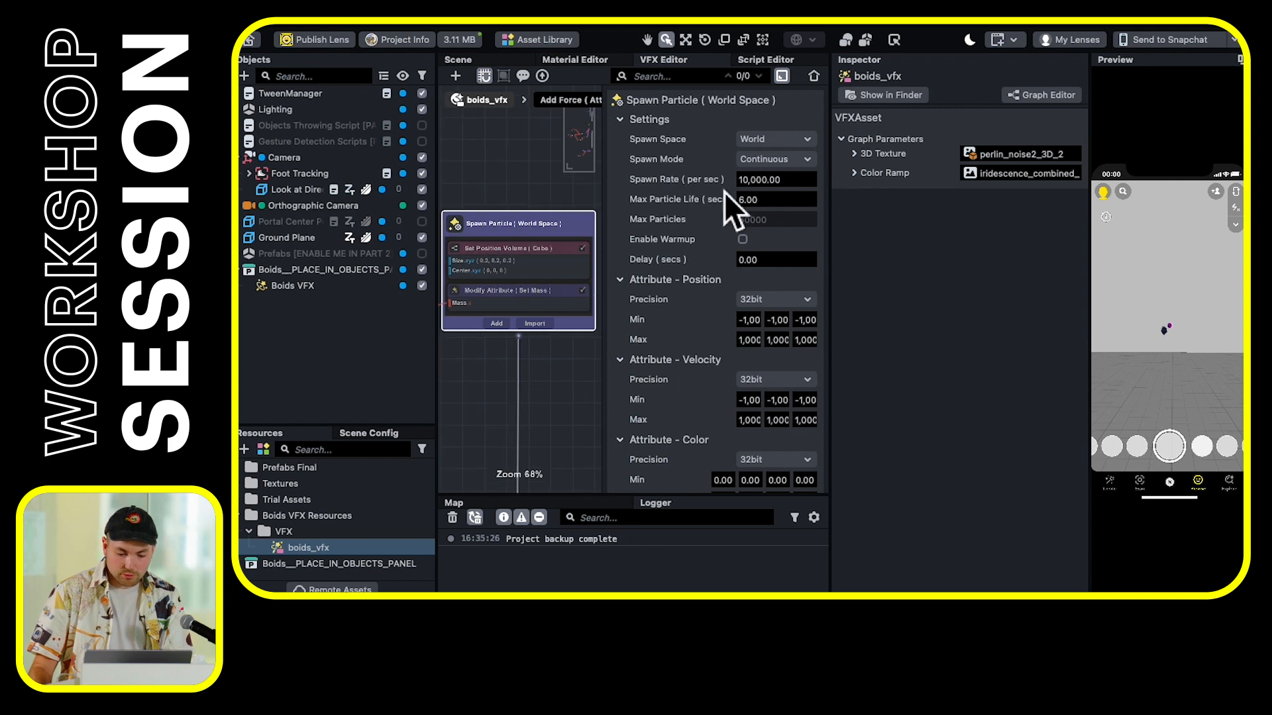
pyautogui.click(775, 179)
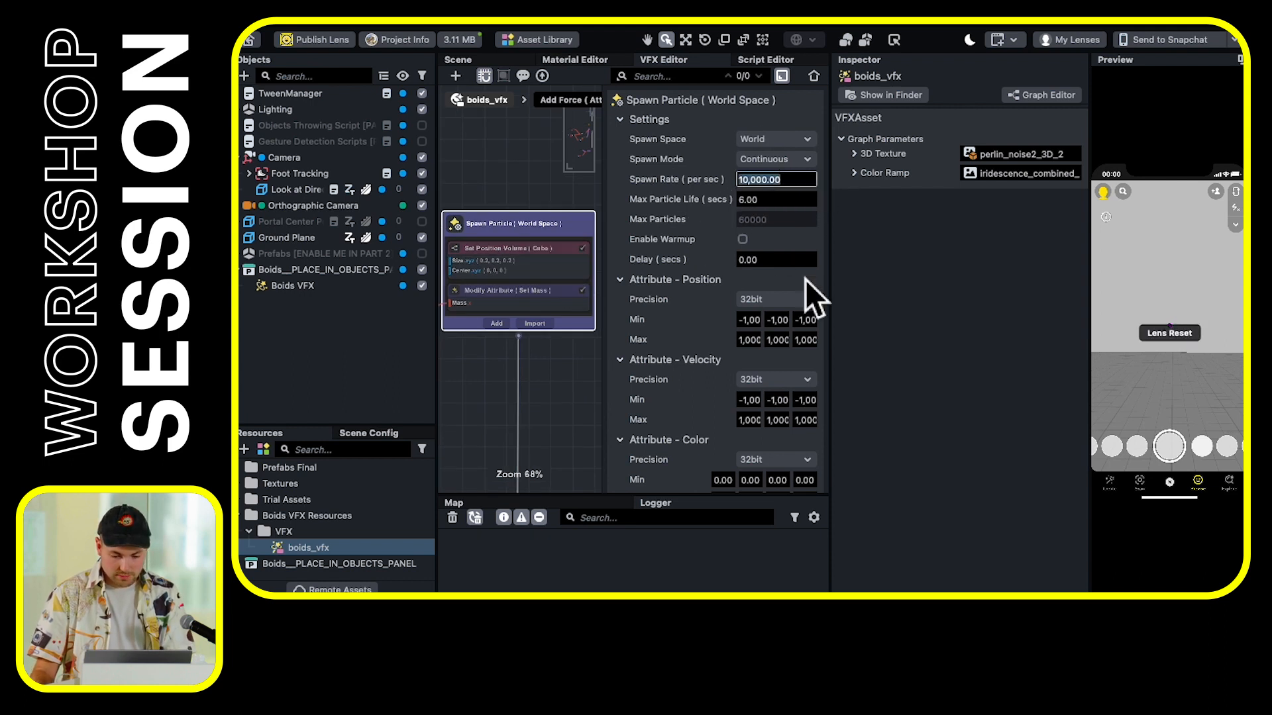
pyautogui.write('3000')
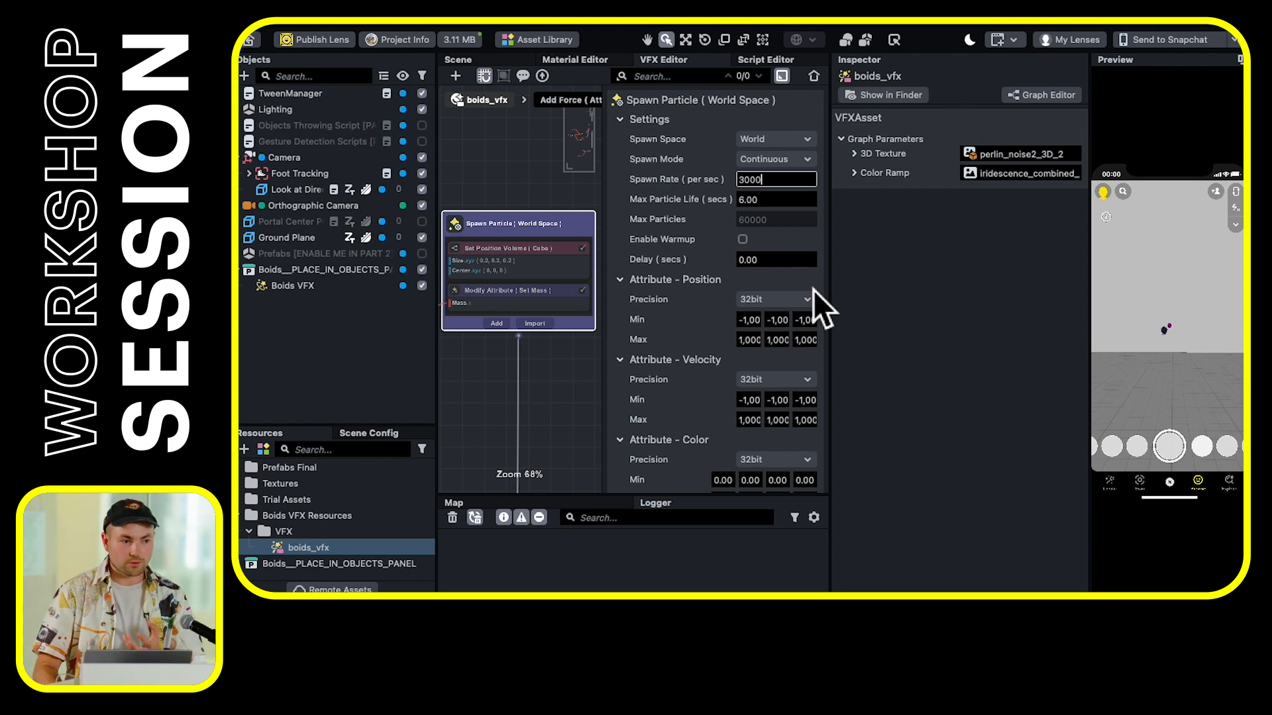
pyautogui.press('Return')
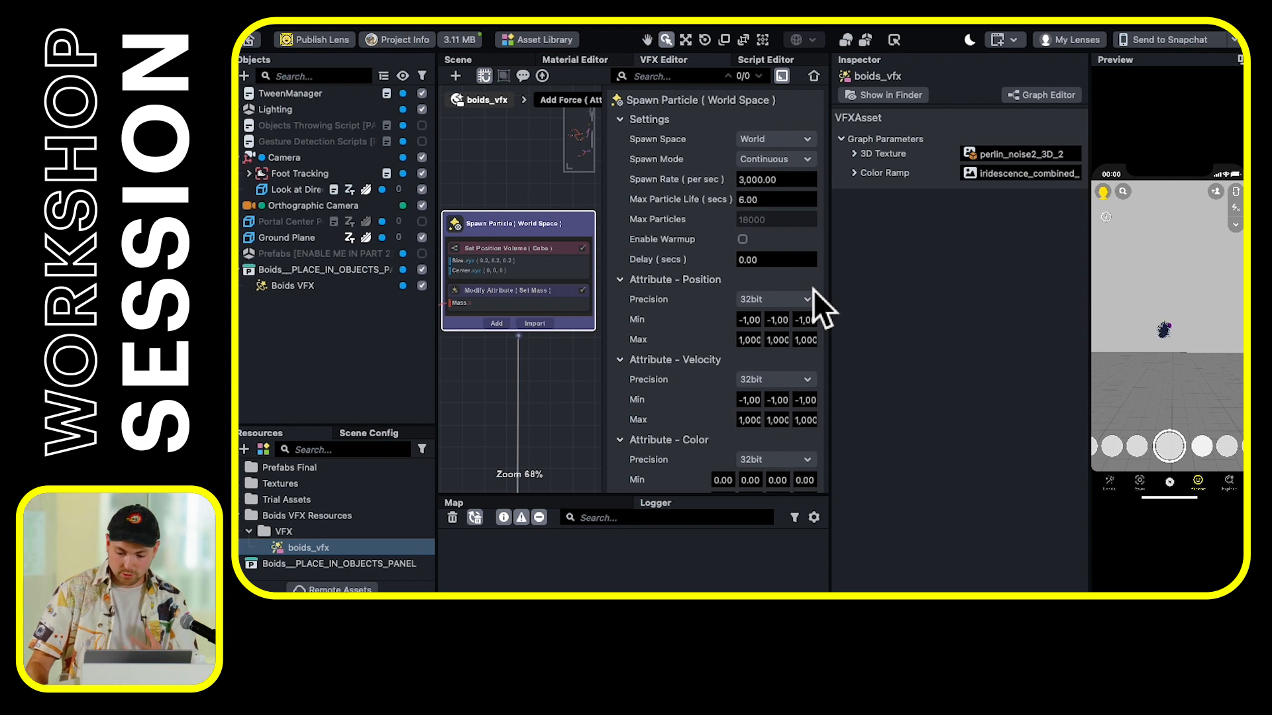
pyautogui.click(770, 199)
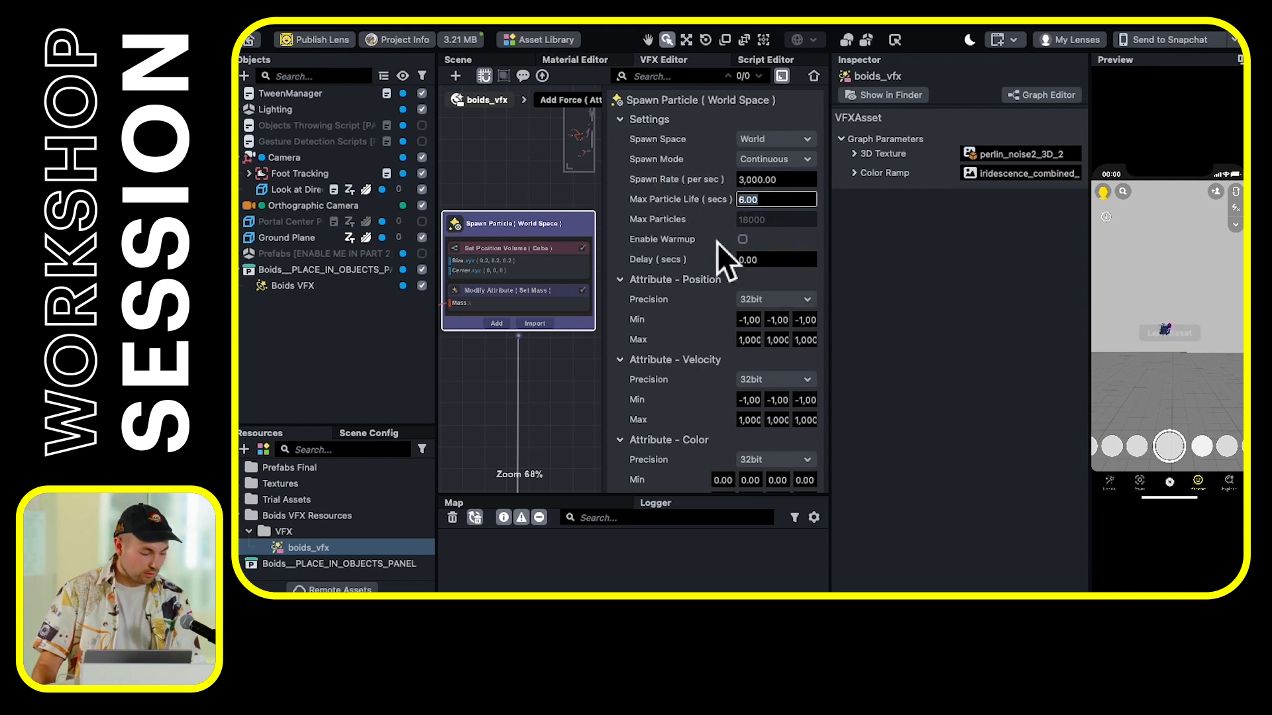
pyautogui.write('3')
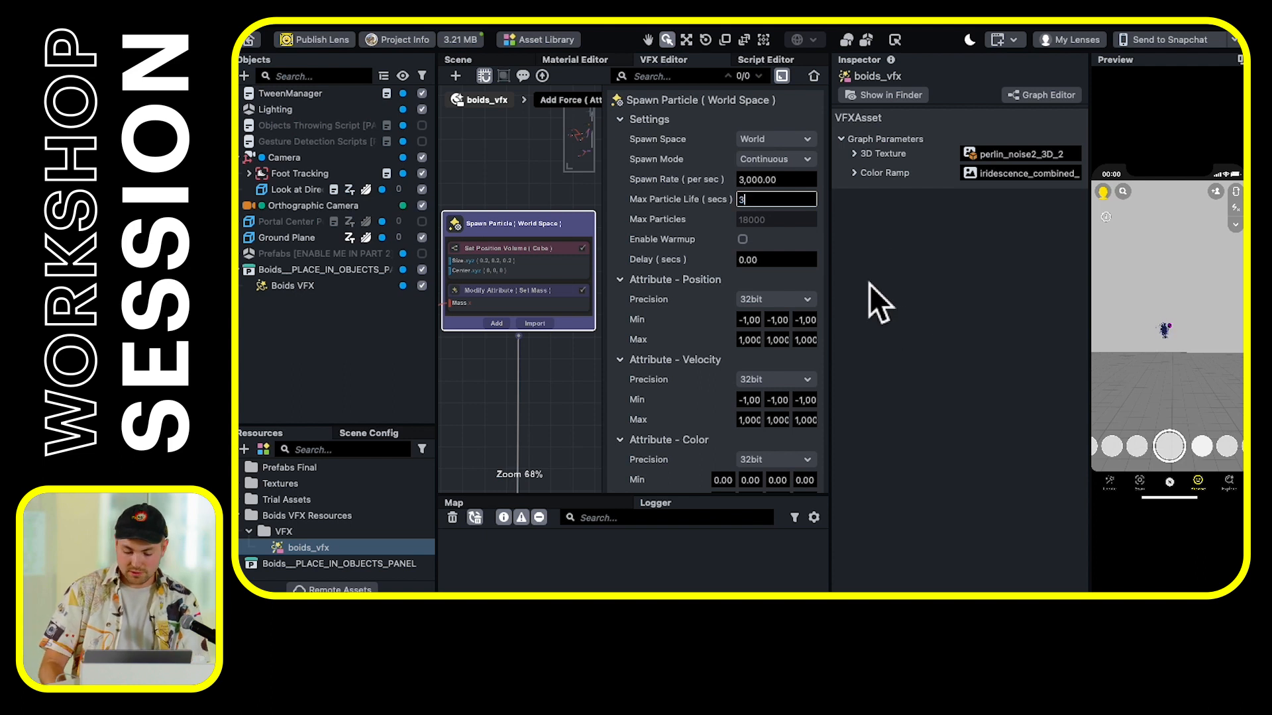
pyautogui.press('Return')
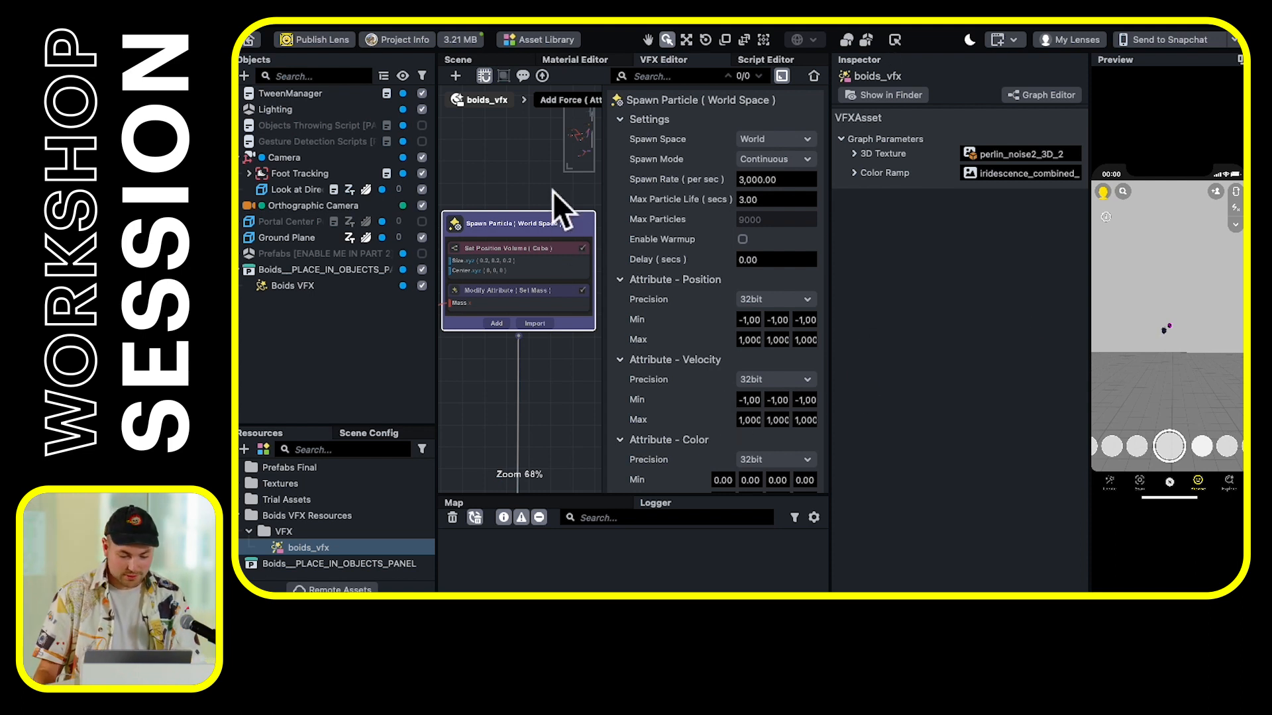
pyautogui.click(498, 185)
pyautogui.click(572, 240)
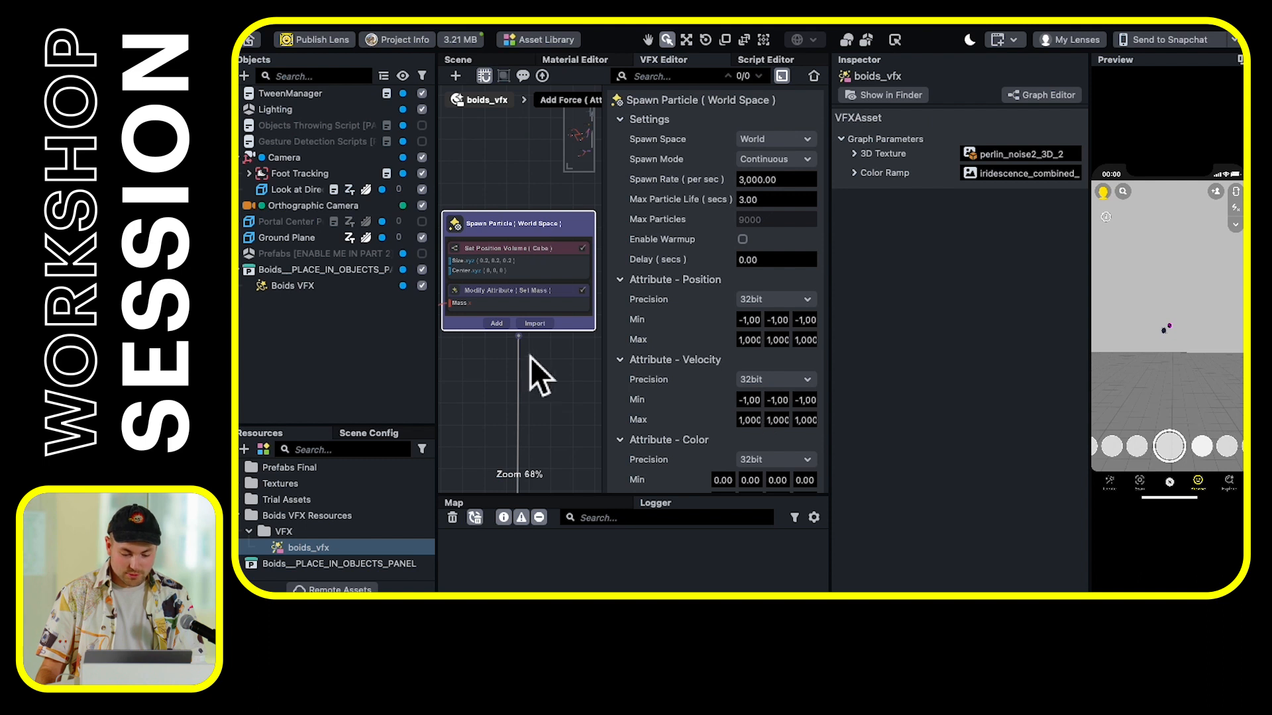
pyautogui.click(509, 324)
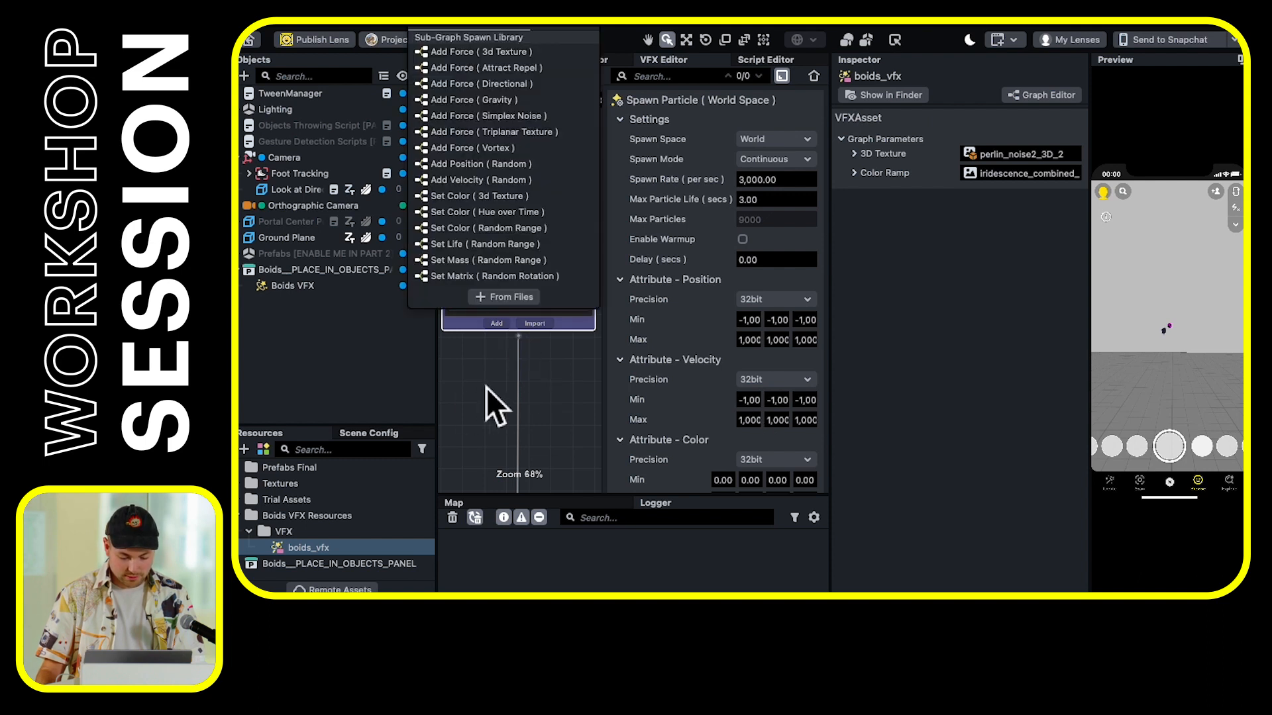
pyautogui.write('t')
pyautogui.click(550, 369)
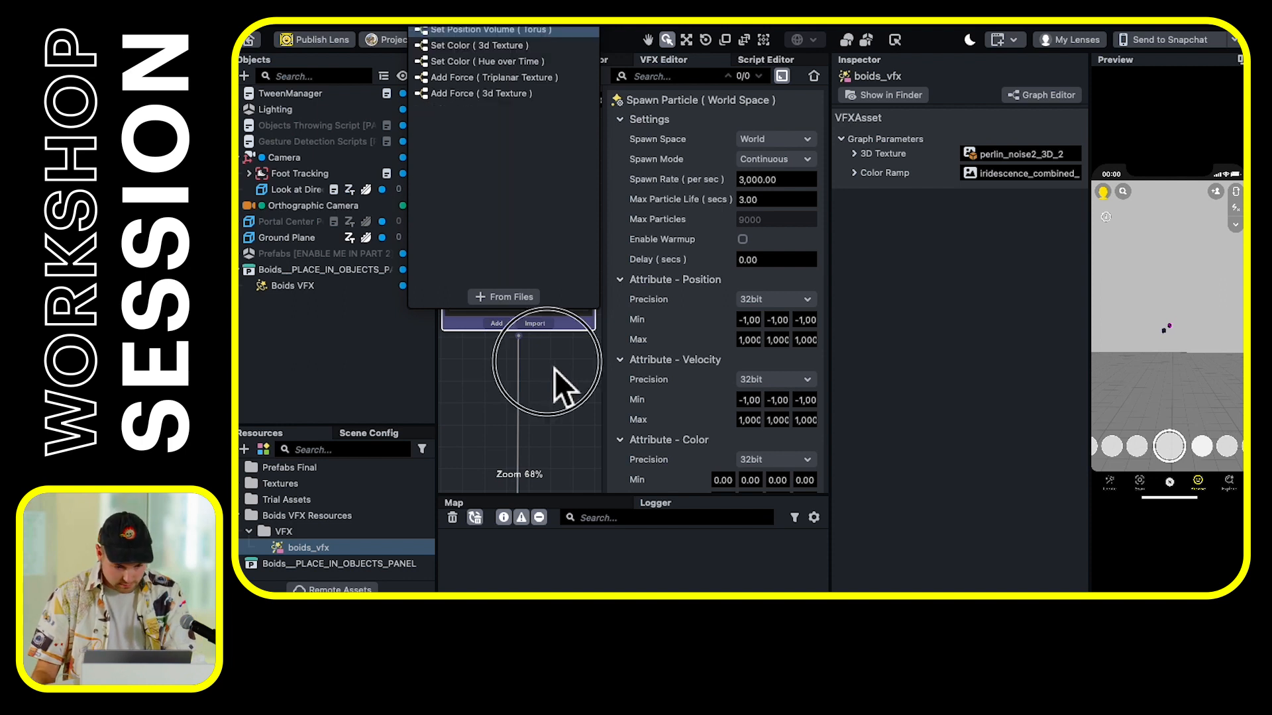
pyautogui.click(540, 384)
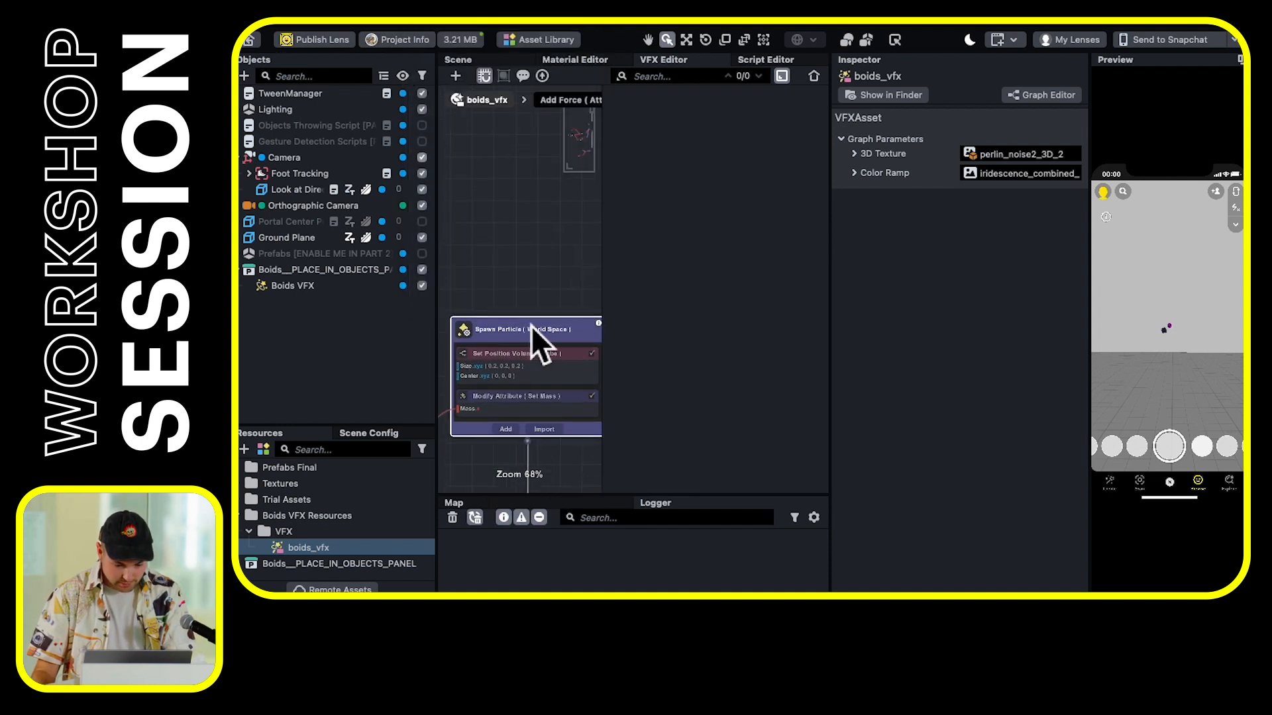
# Add a Set Position Volume (Torus) block to the Spawn Particle (World Space) node
pyautogui.click(516, 430)
pyautogui.click(490, 111)
pyautogui.write('toru')
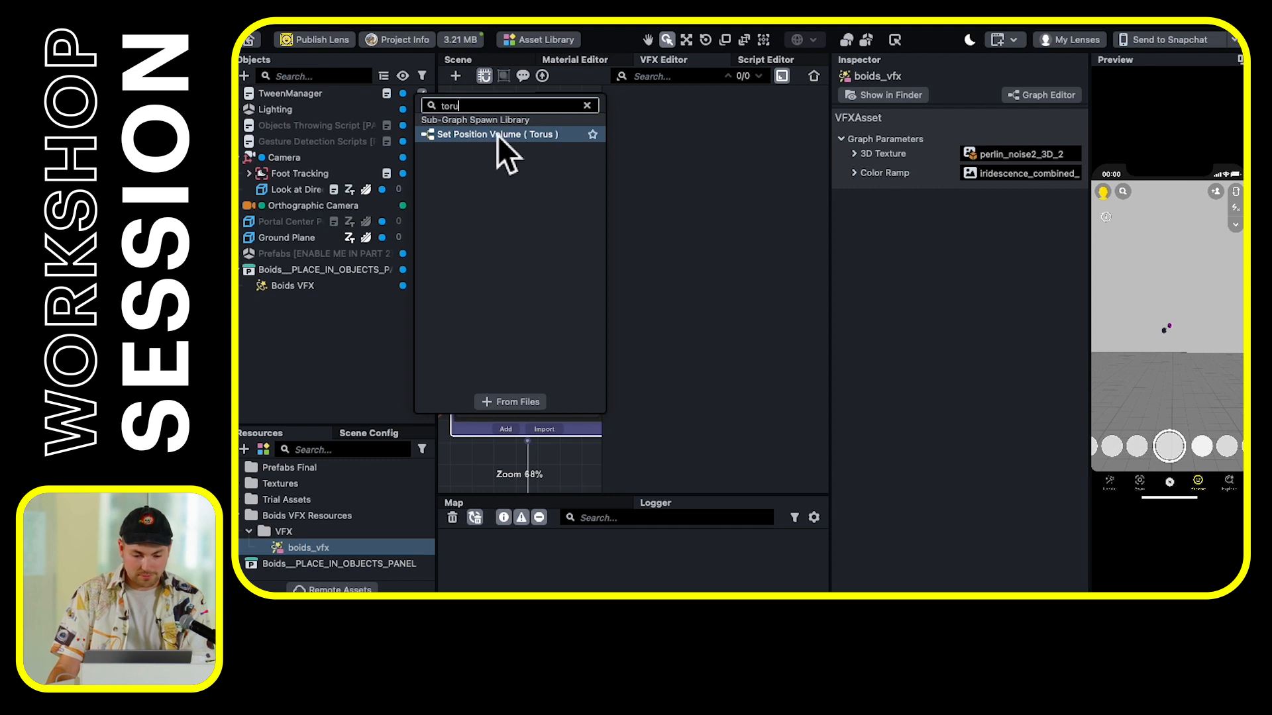
pyautogui.click(498, 136)
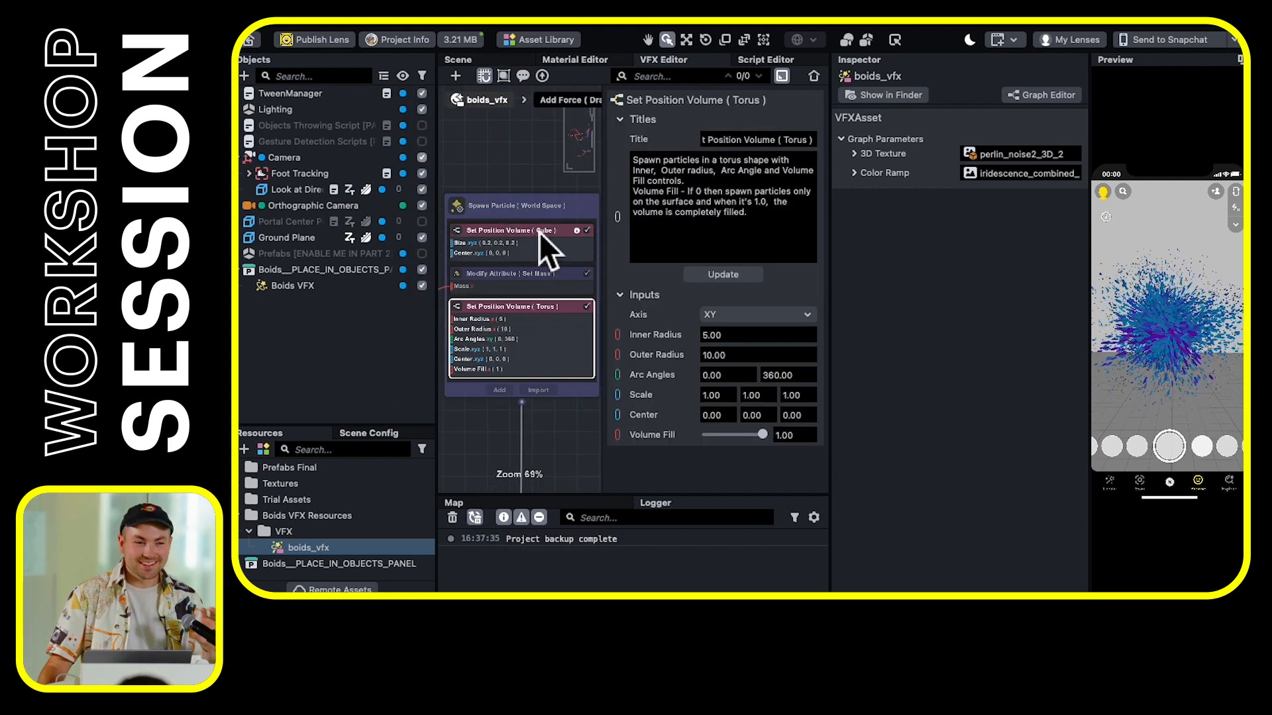
# Delete the Set Position Volume (Cube) block from the Spawn Particle node and place the Torus block above Modify Attribute (Set Mass)
pyautogui.click(539, 232)
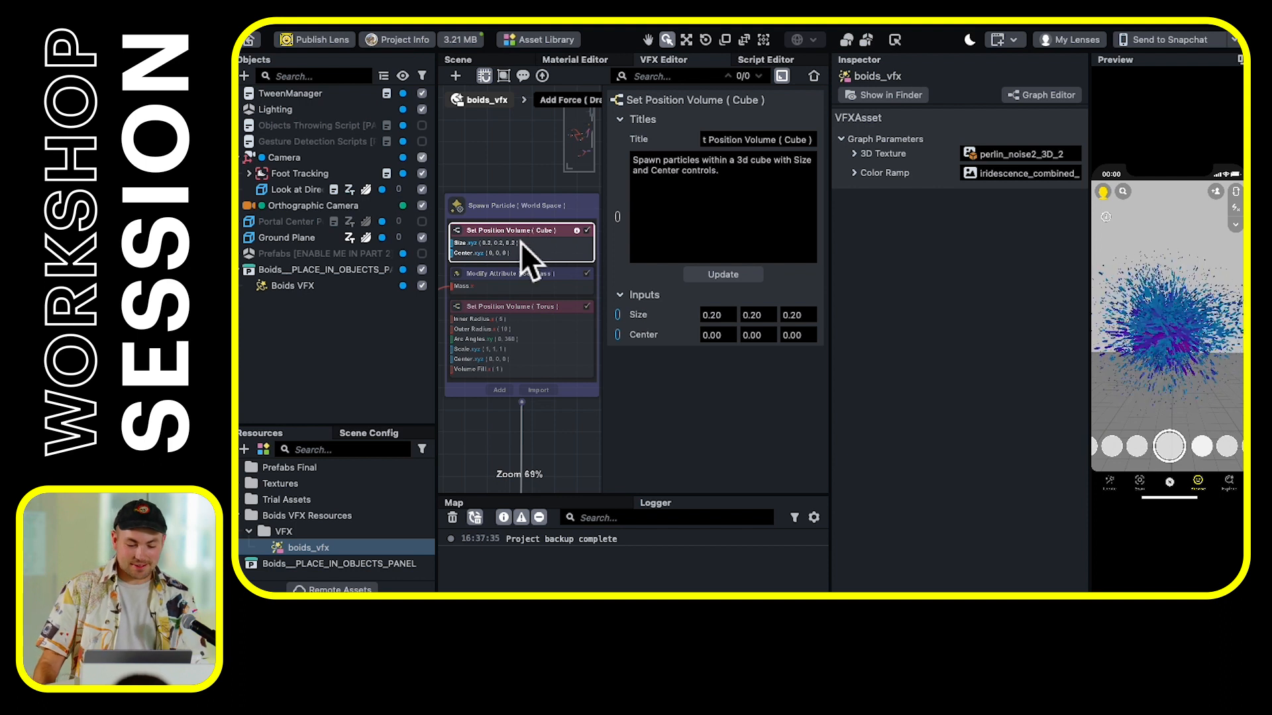
pyautogui.scroll(1, 517, 237)
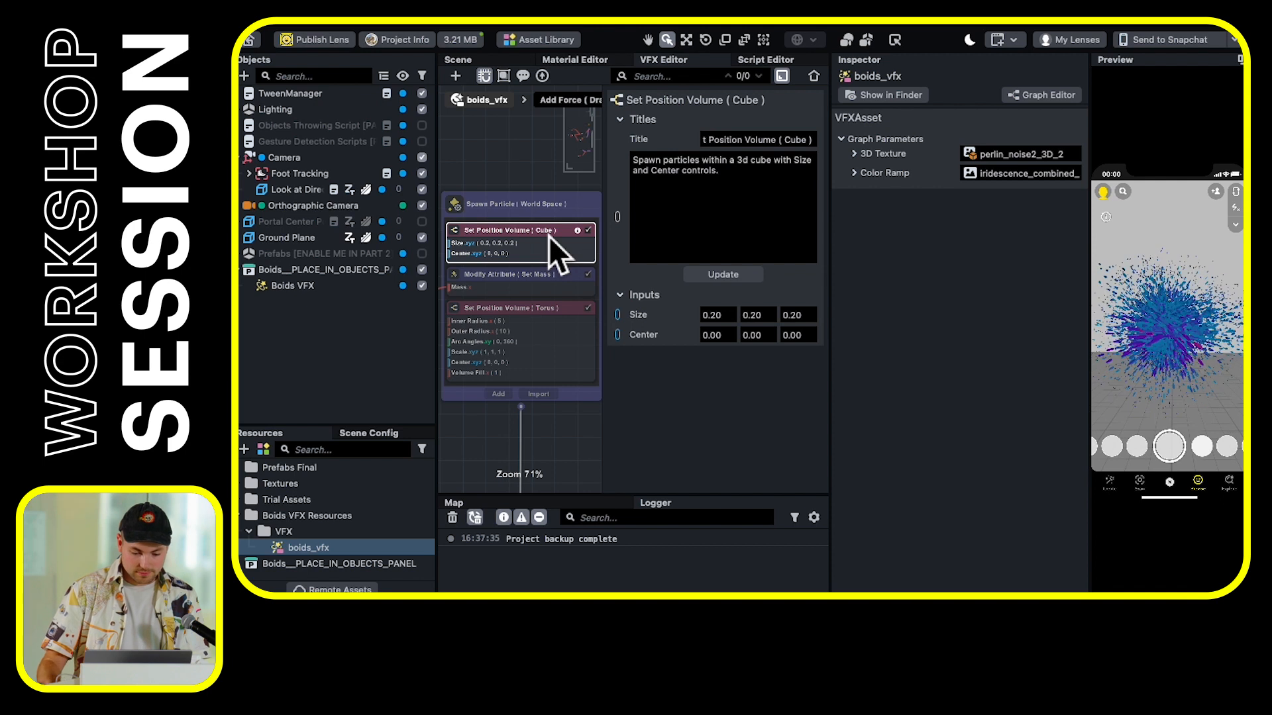
pyautogui.press('Delete')
pyautogui.moveTo(523, 267); pyautogui.dragTo(522, 228)
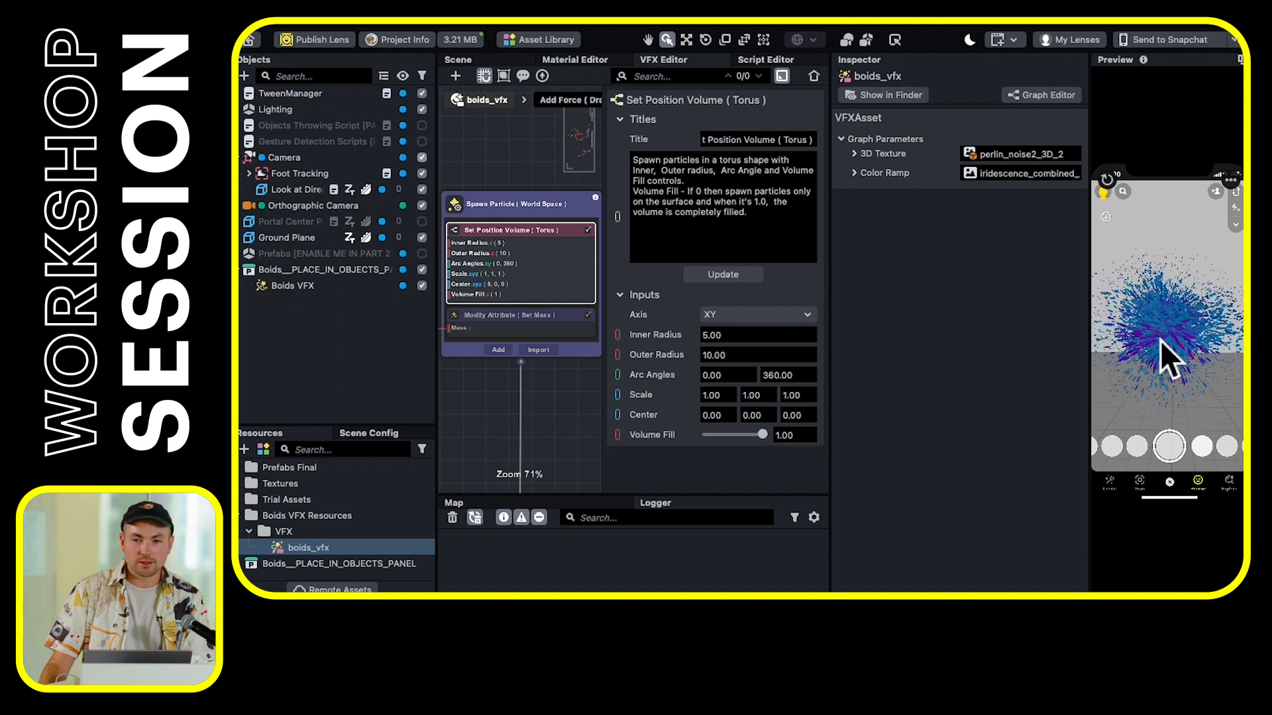
# Set the Outer Radius of the Set Position Volume (Torus) block to 200 and view the effect in the preview
pyautogui.moveTo(1195, 336)
pyautogui.mouseDown()
pyautogui.moveTo(1169, 358)
pyautogui.moveTo(1216, 366)
pyautogui.mouseUp()
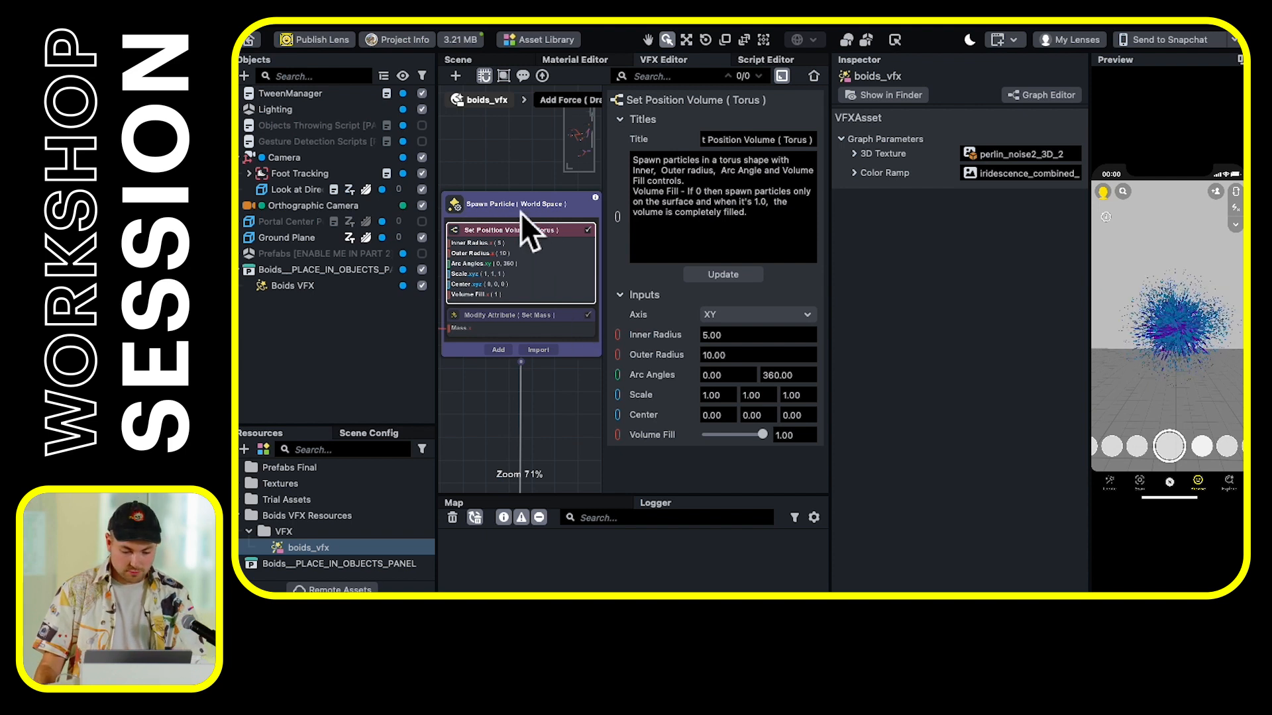
pyautogui.click(551, 321)
pyautogui.click(546, 237)
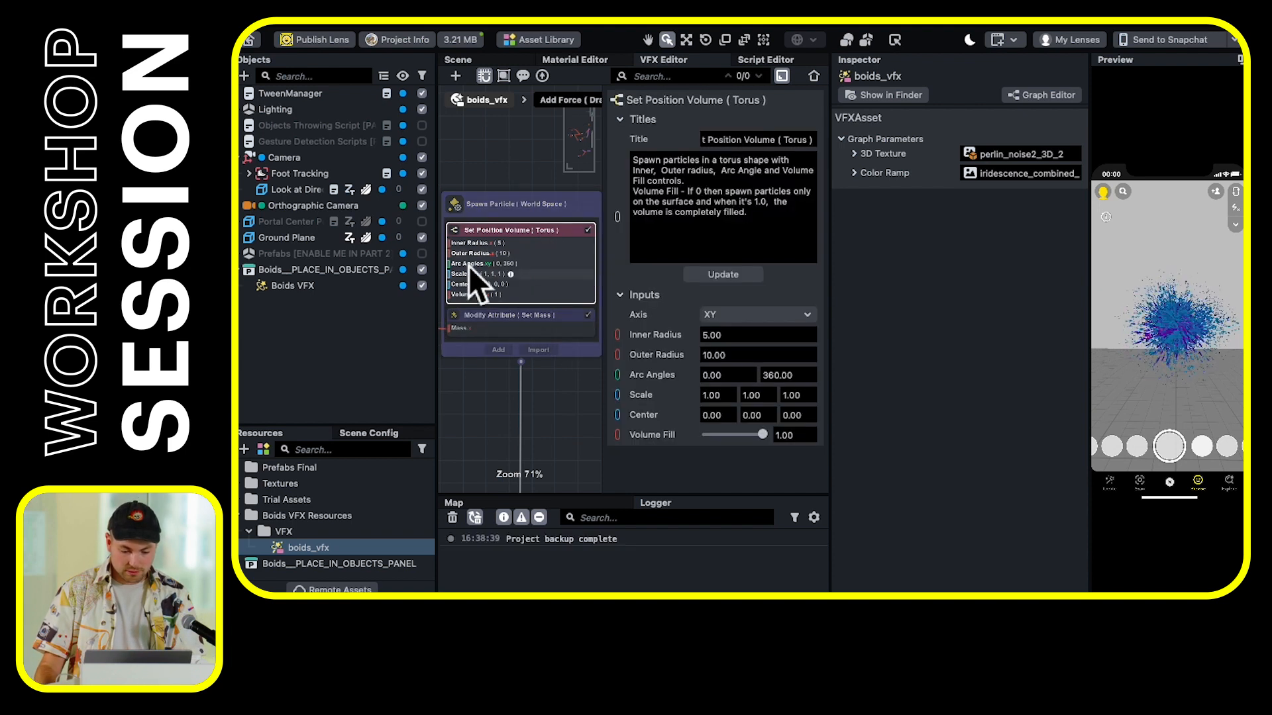
pyautogui.click(778, 355)
pyautogui.moveTo(770, 357); pyautogui.dragTo(644, 364)
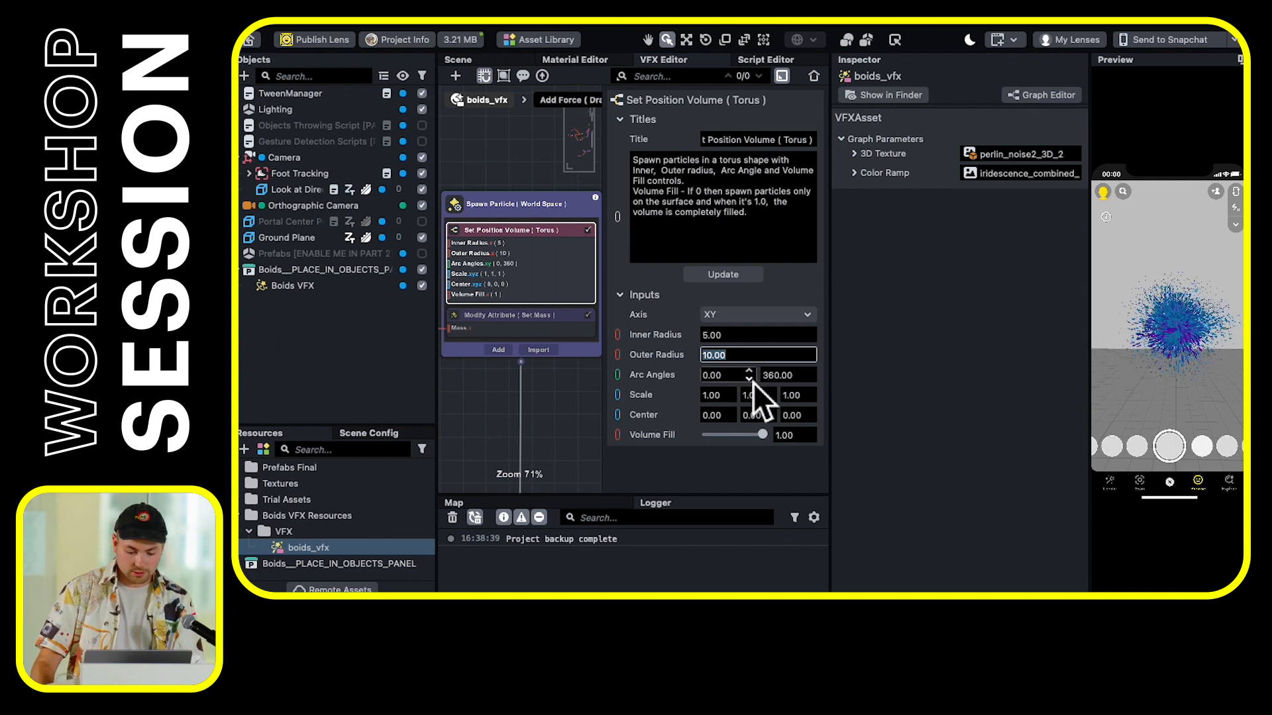
pyautogui.write('200')
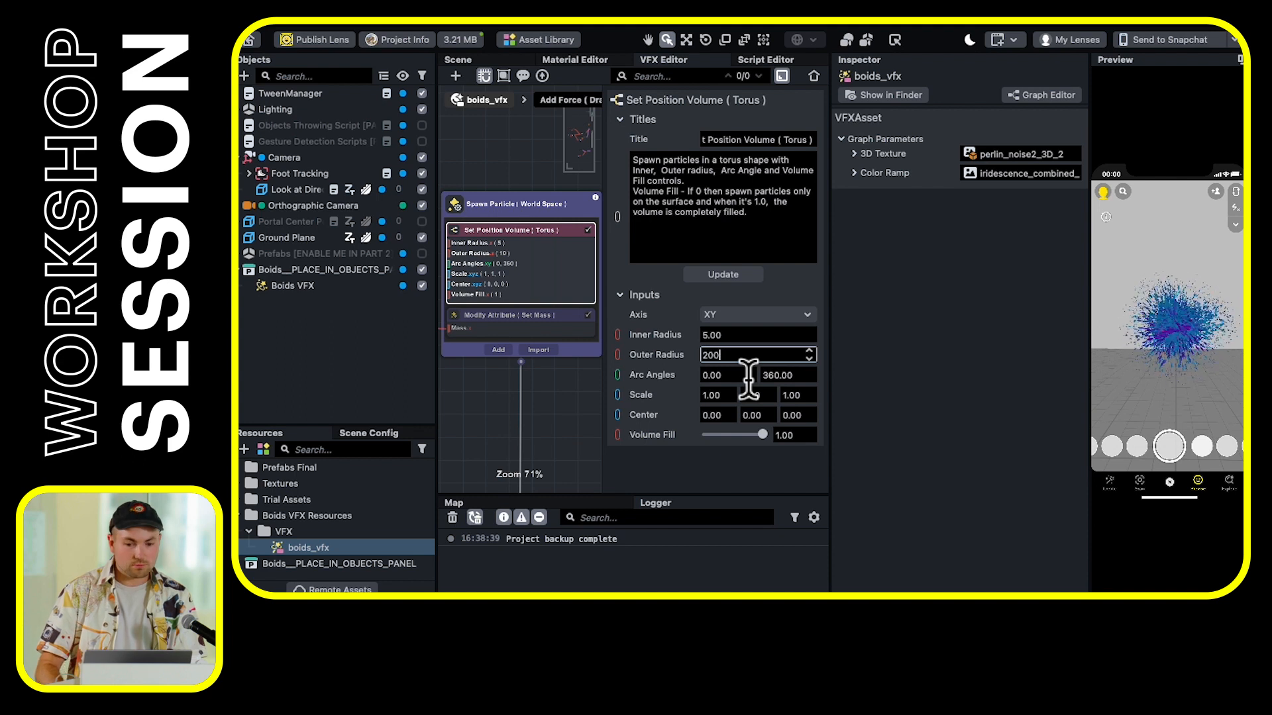
pyautogui.press('Return')
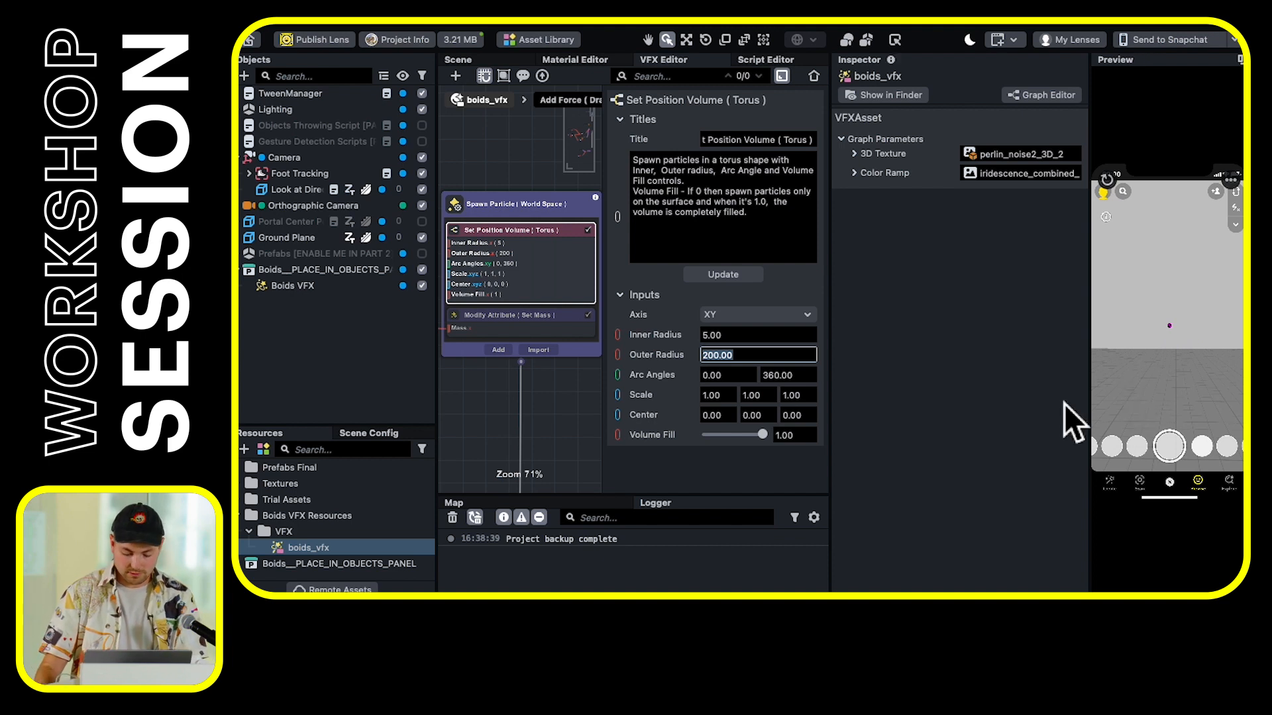
pyautogui.moveTo(1186, 328)
pyautogui.mouseDown()
pyautogui.moveTo(1167, 343)
pyautogui.moveTo(1186, 289)
pyautogui.moveTo(1159, 349)
pyautogui.moveTo(1162, 328)
pyautogui.moveTo(1166, 349)
pyautogui.moveTo(1150, 343)
pyautogui.moveTo(1181, 304)
pyautogui.moveTo(1192, 385)
pyautogui.moveTo(1124, 340)
pyautogui.moveTo(1190, 296)
pyautogui.moveTo(1192, 335)
pyautogui.moveTo(1162, 329)
pyautogui.moveTo(1192, 278)
pyautogui.moveTo(1203, 298)
pyautogui.moveTo(1164, 306)
pyautogui.moveTo(1166, 328)
pyautogui.moveTo(1151, 316)
pyautogui.mouseUp()
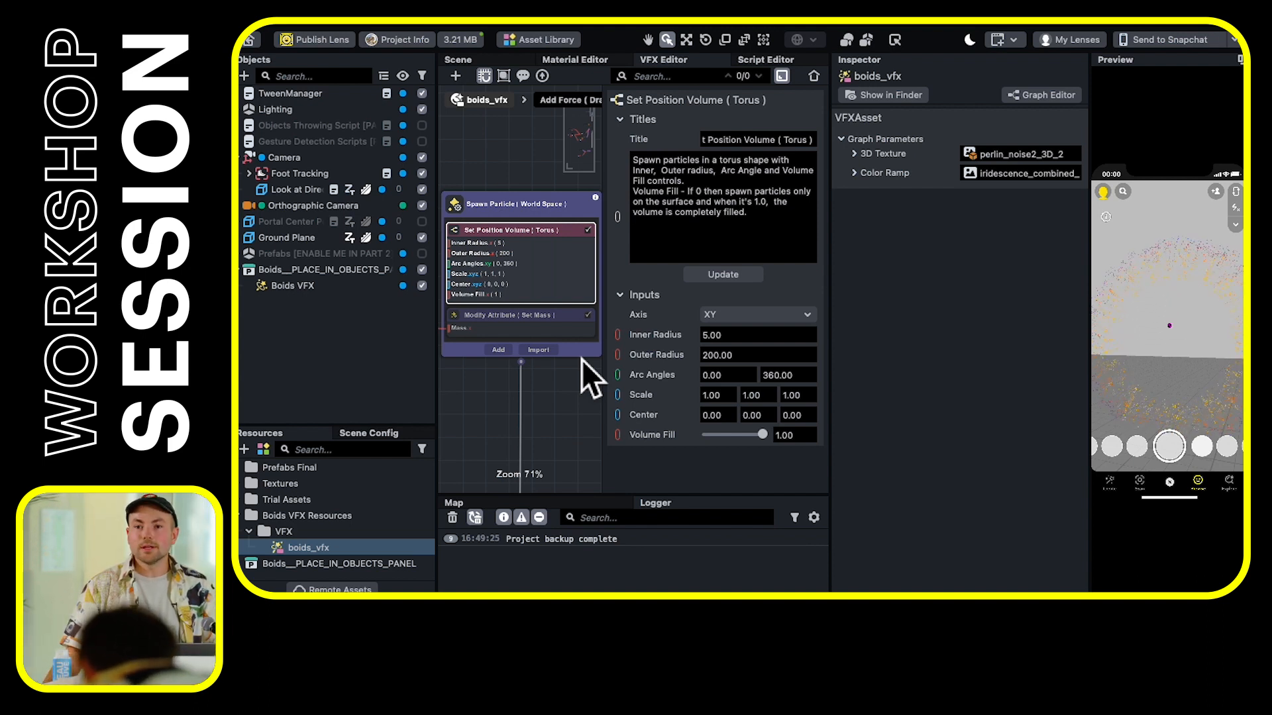
# Check the Max Particle Life setting of the Spawn Particle node, enlarge the preview and hide the node settings
pyautogui.click(517, 206)
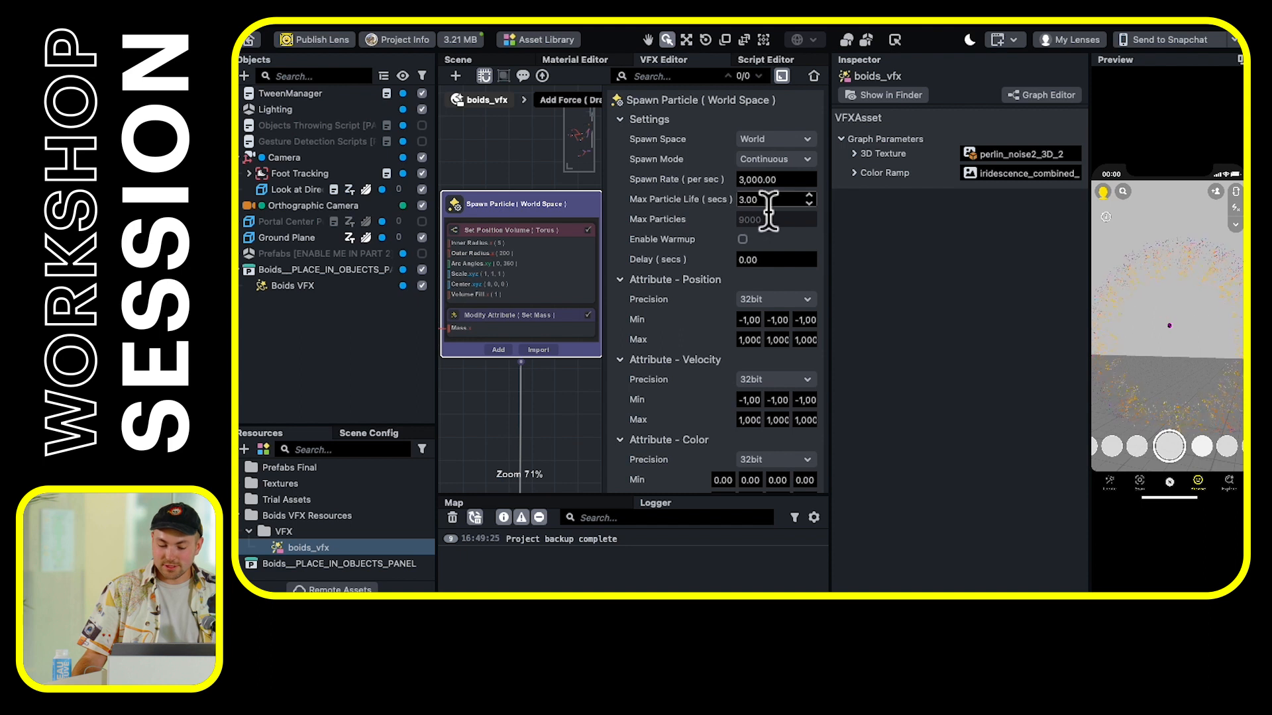
pyautogui.moveTo(776, 199); pyautogui.dragTo(726, 198)
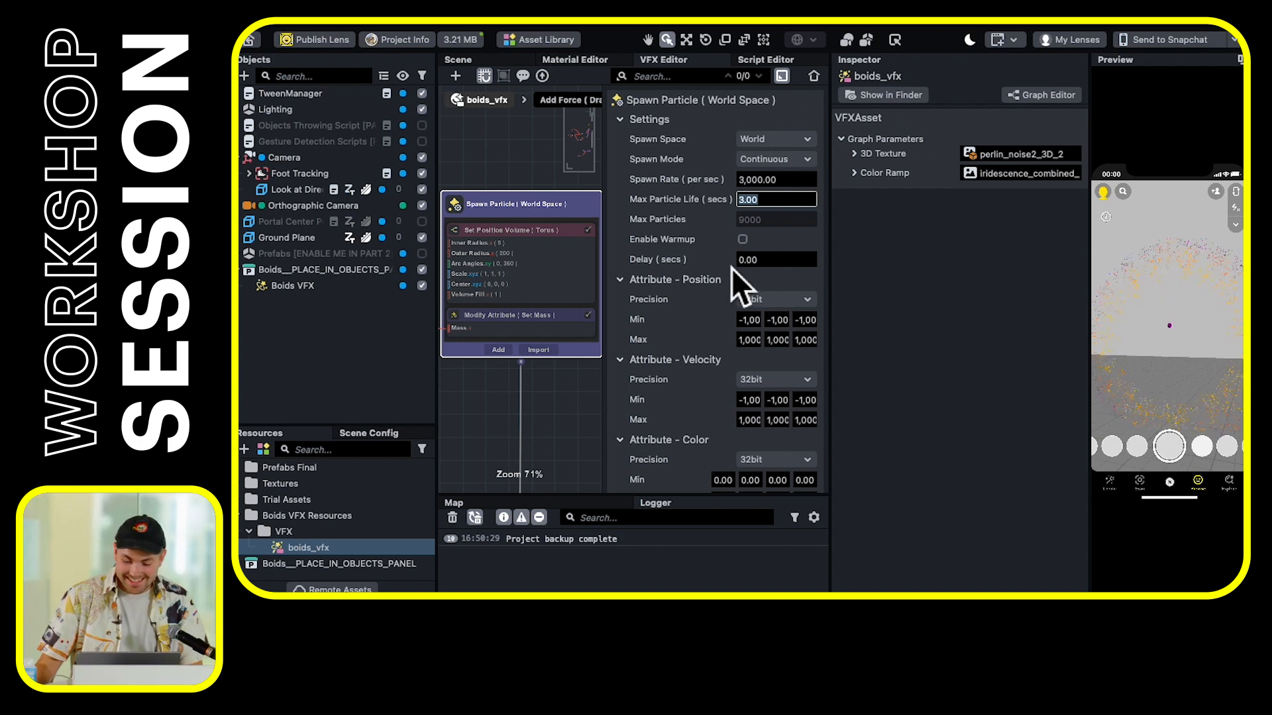
pyautogui.moveTo(1089, 322); pyautogui.dragTo(1072, 323)
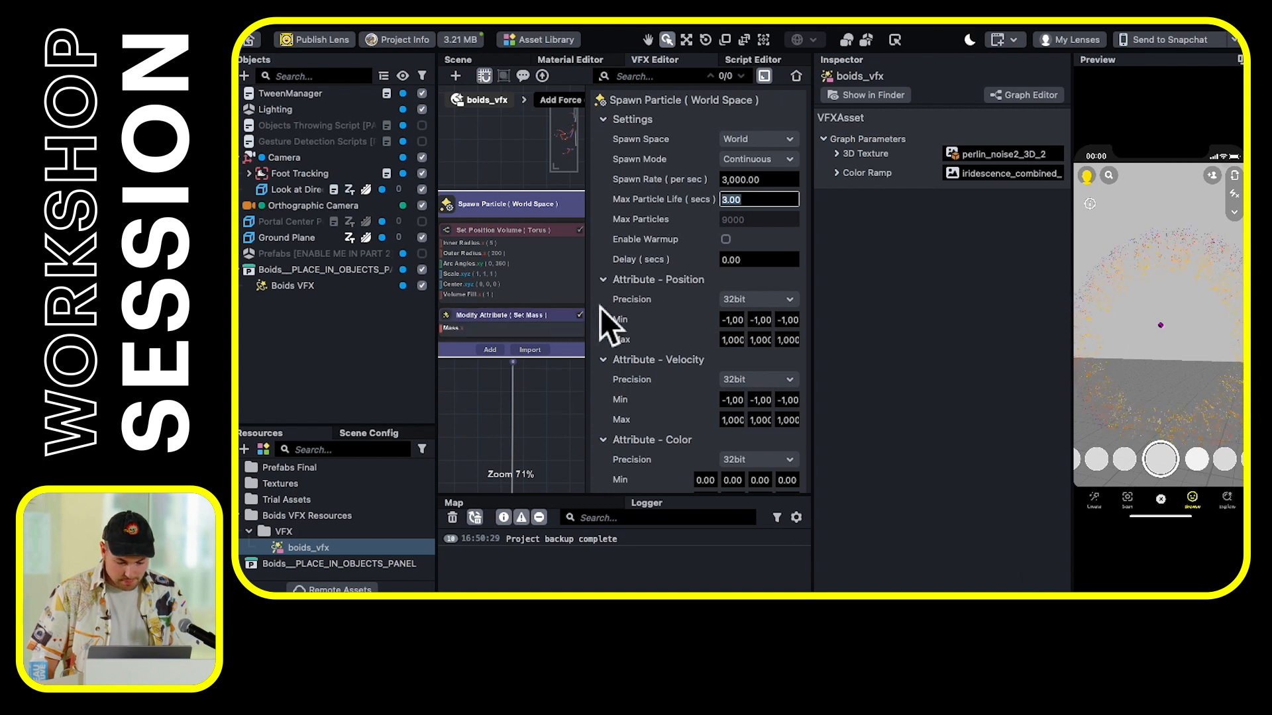
pyautogui.moveTo(592, 313); pyautogui.dragTo(833, 322)
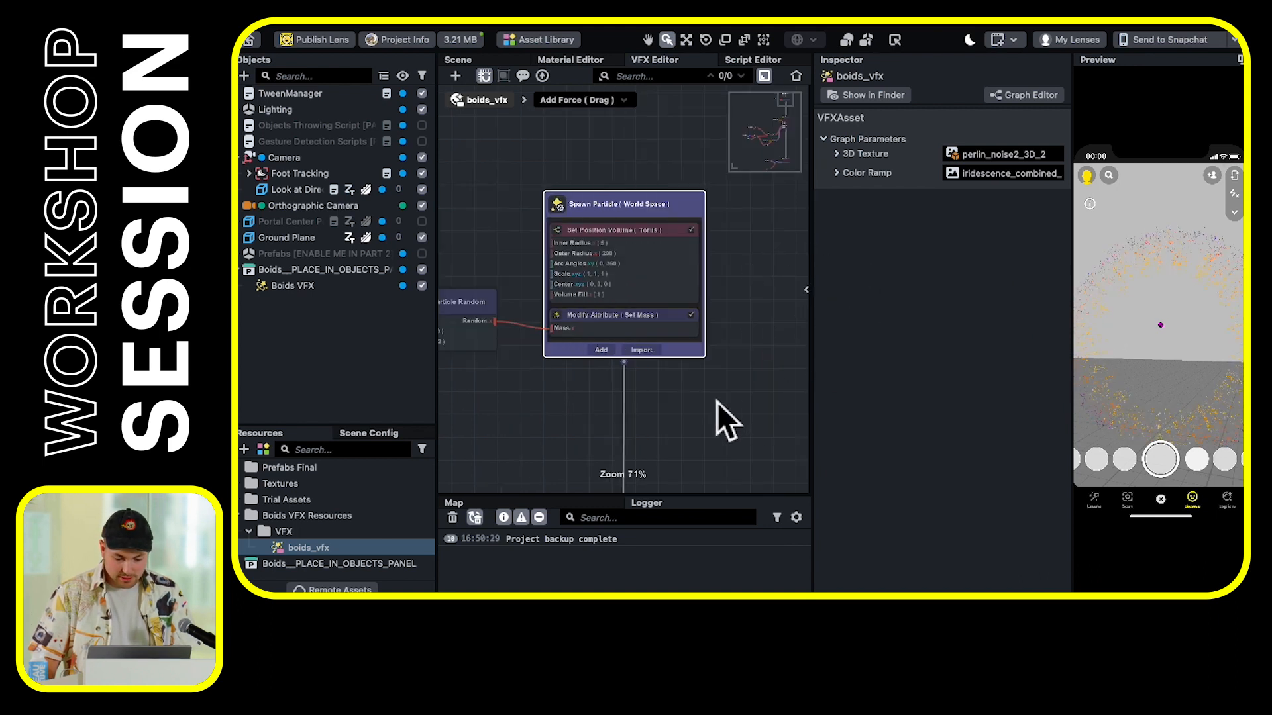
# Show the settings of the Add Force (Attract / Repel) block inside the Update Particle (World Space) node
pyautogui.scroll(-1, 709, 405)
pyautogui.moveTo(710, 405); pyautogui.dragTo(706, 209, button='right')
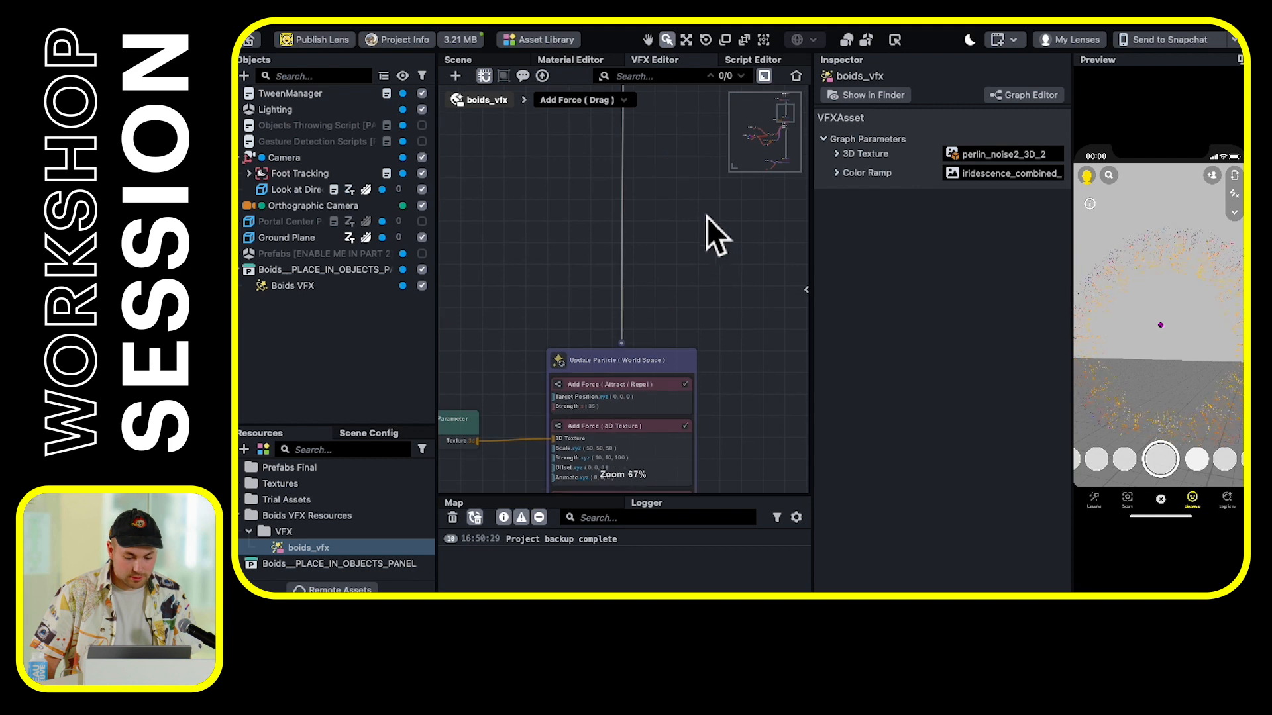
pyautogui.moveTo(710, 286); pyautogui.dragTo(721, 121, button='right')
pyautogui.scroll(3, 733, 278)
pyautogui.scroll(1, 635, 225)
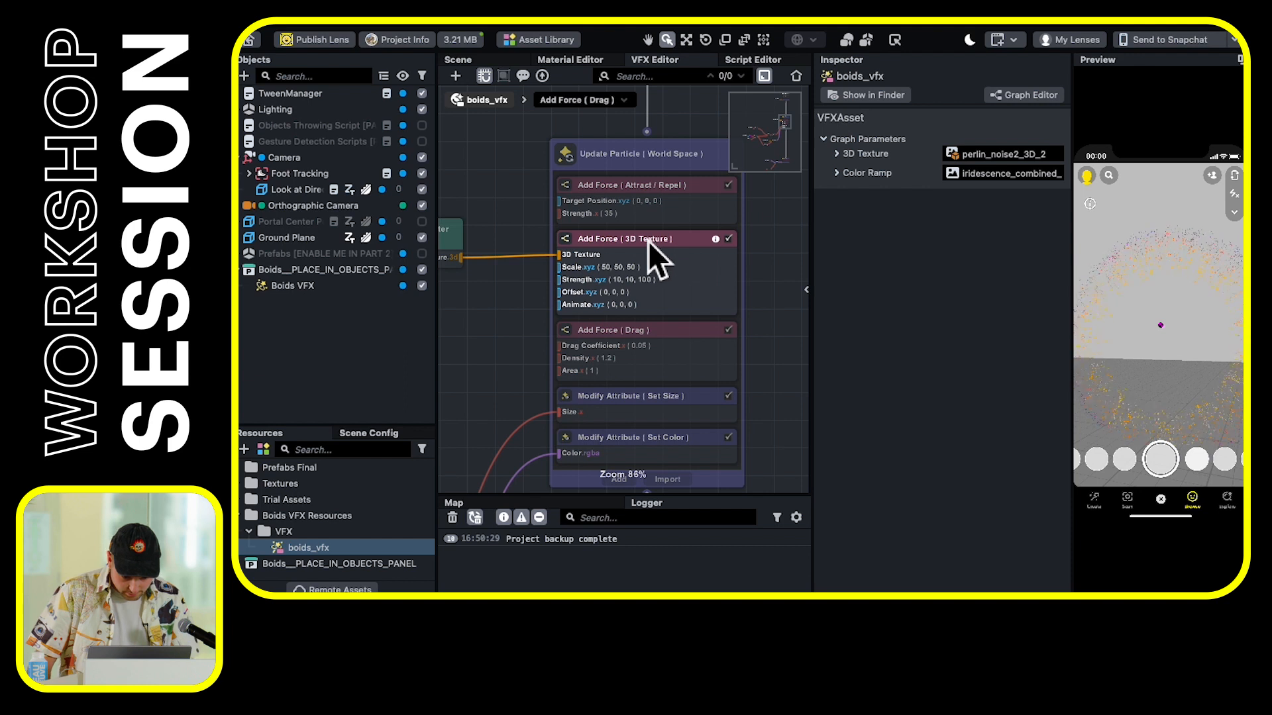
pyautogui.click(646, 197)
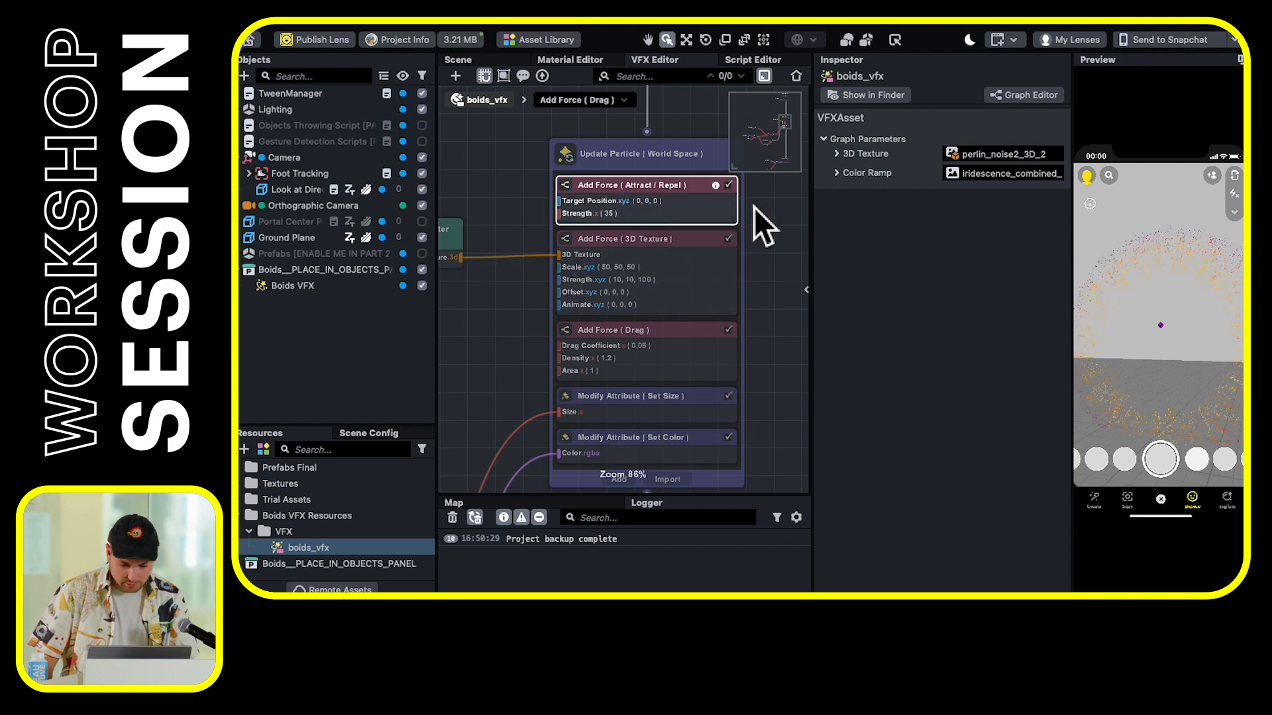
pyautogui.moveTo(777, 263); pyautogui.dragTo(770, 238, button='right')
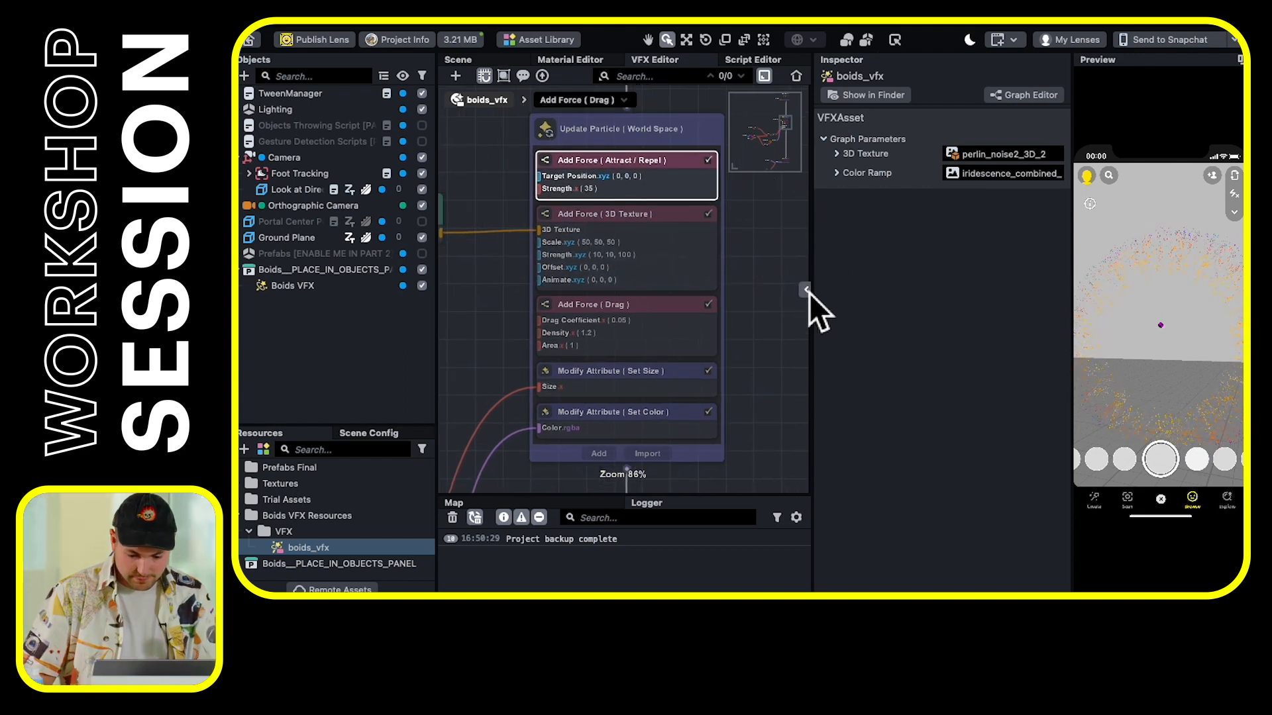
pyautogui.click(807, 290)
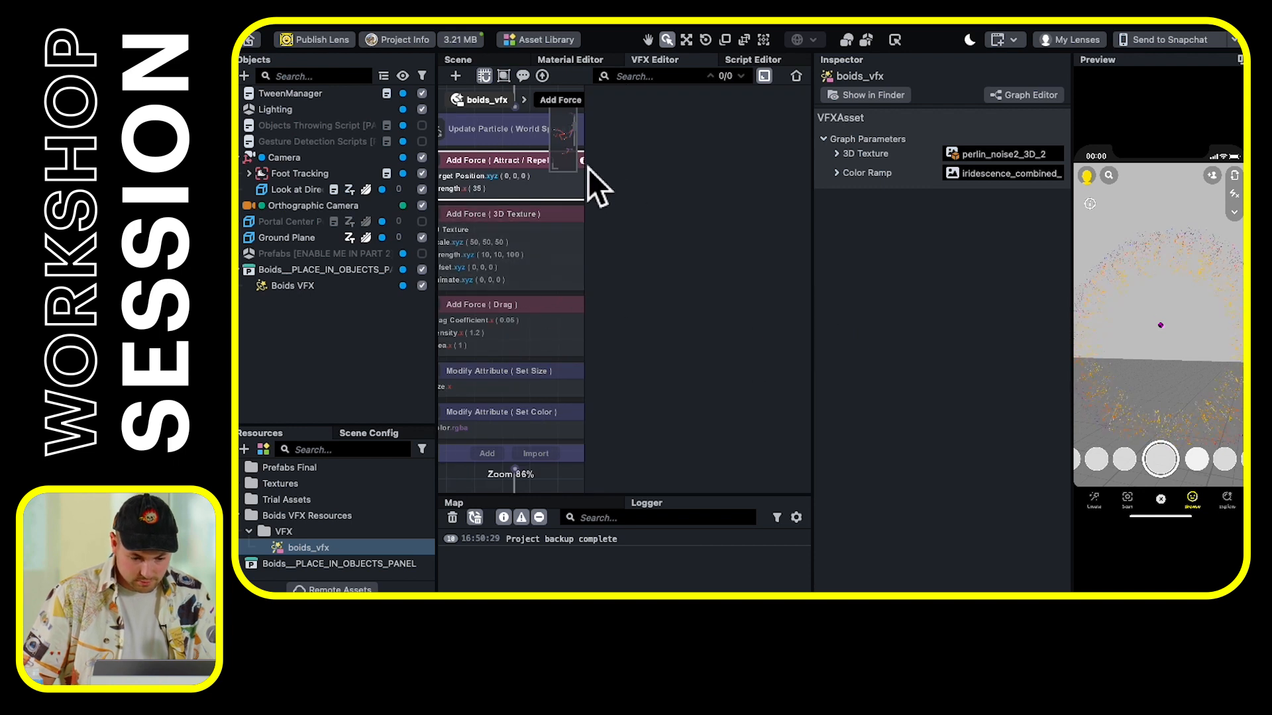
pyautogui.click(534, 167)
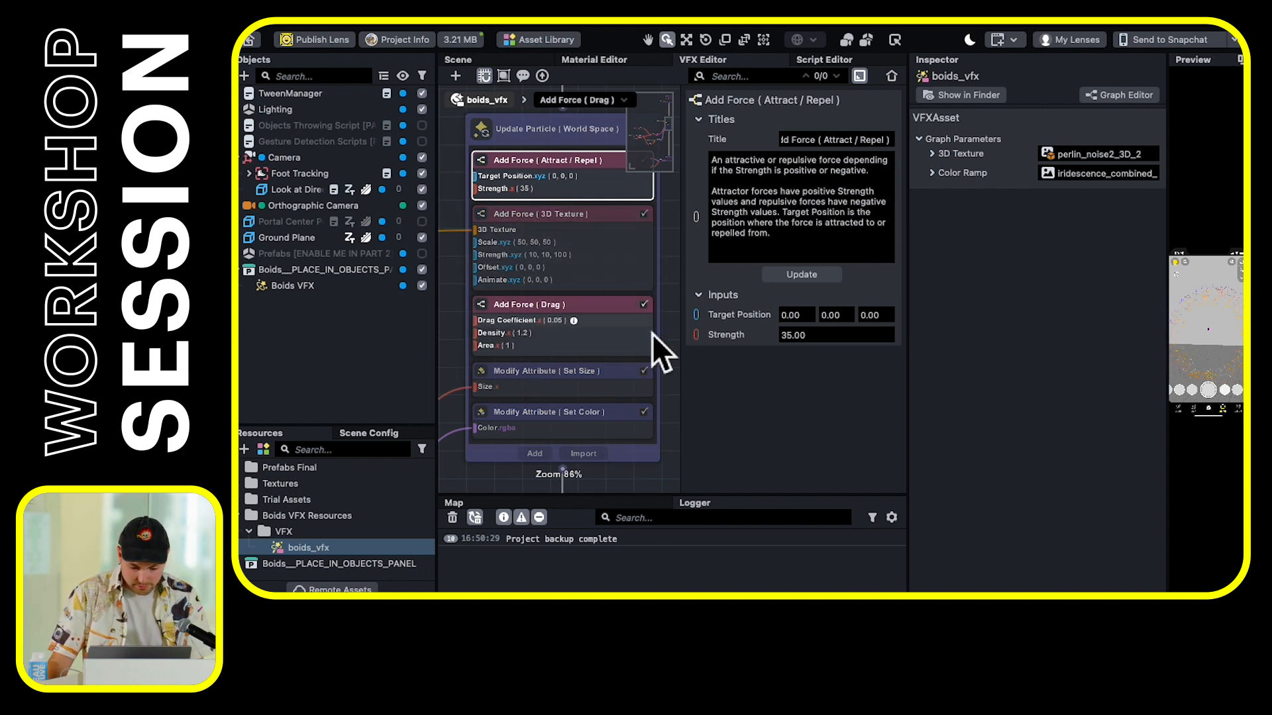
# Show the settings of the Align to Camera block inside the Output Quad (World Space) node
pyautogui.moveTo(452, 189); pyautogui.dragTo(440, 347)
pyautogui.moveTo(497, 177); pyautogui.dragTo(522, 391)
pyautogui.moveTo(494, 265); pyautogui.dragTo(502, 417)
pyautogui.moveTo(493, 264); pyautogui.dragTo(497, 376)
pyautogui.moveTo(510, 346)
pyautogui.mouseDown()
pyautogui.moveTo(479, 479)
pyautogui.moveTo(483, 452)
pyautogui.mouseUp()
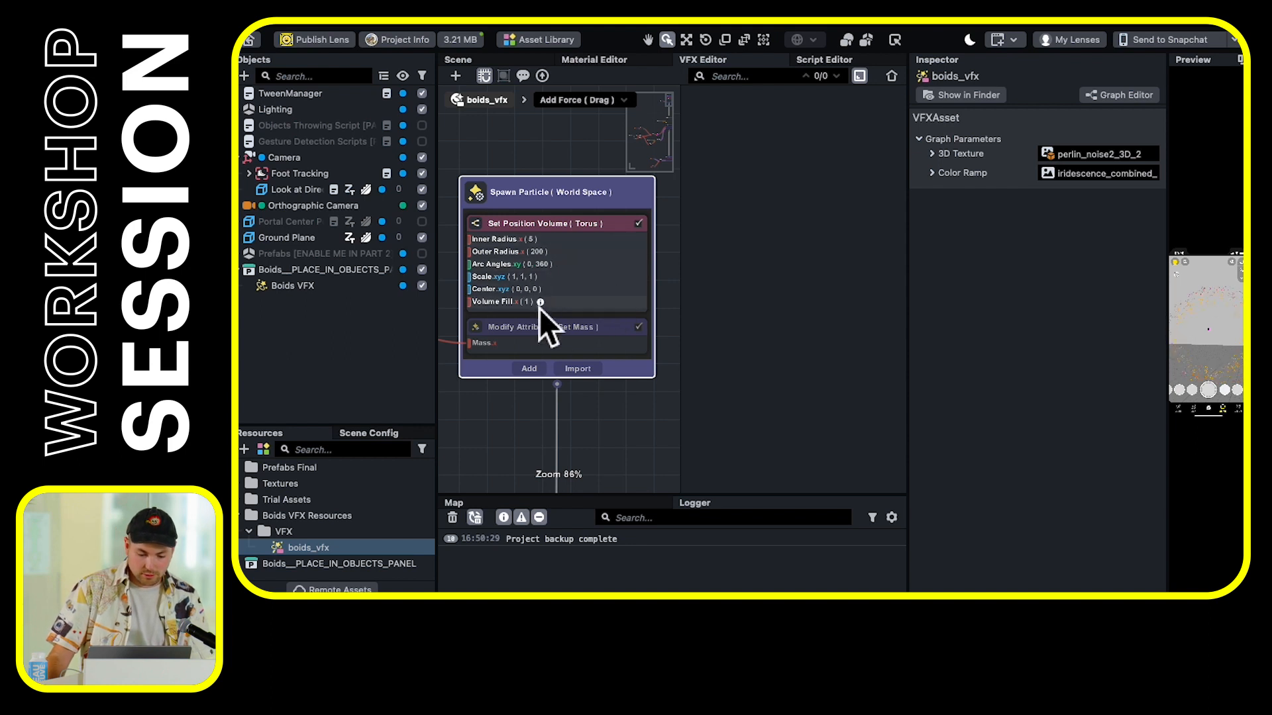
pyautogui.scroll(-1, 601, 404)
pyautogui.moveTo(602, 412); pyautogui.dragTo(589, 248)
pyautogui.moveTo(590, 357); pyautogui.dragTo(602, 130)
pyautogui.moveTo(624, 298); pyautogui.dragTo(619, 35)
pyautogui.moveTo(625, 454); pyautogui.dragTo(612, 236)
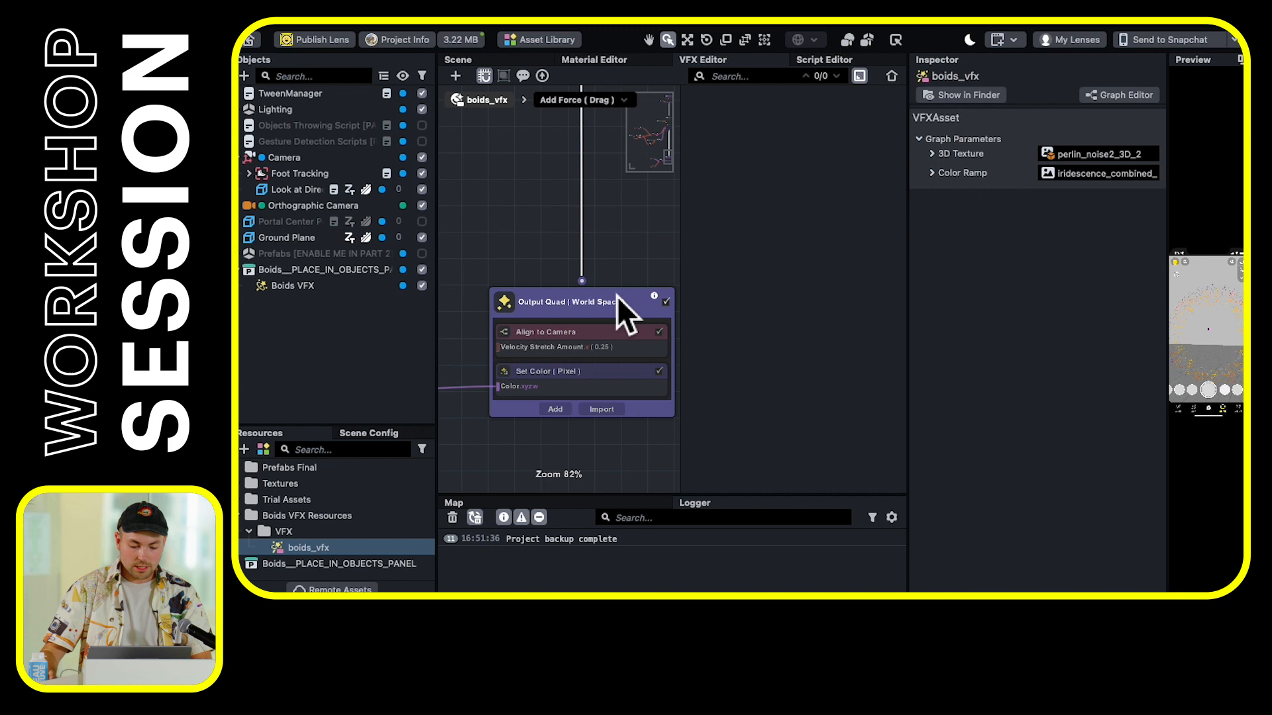
pyautogui.click(574, 333)
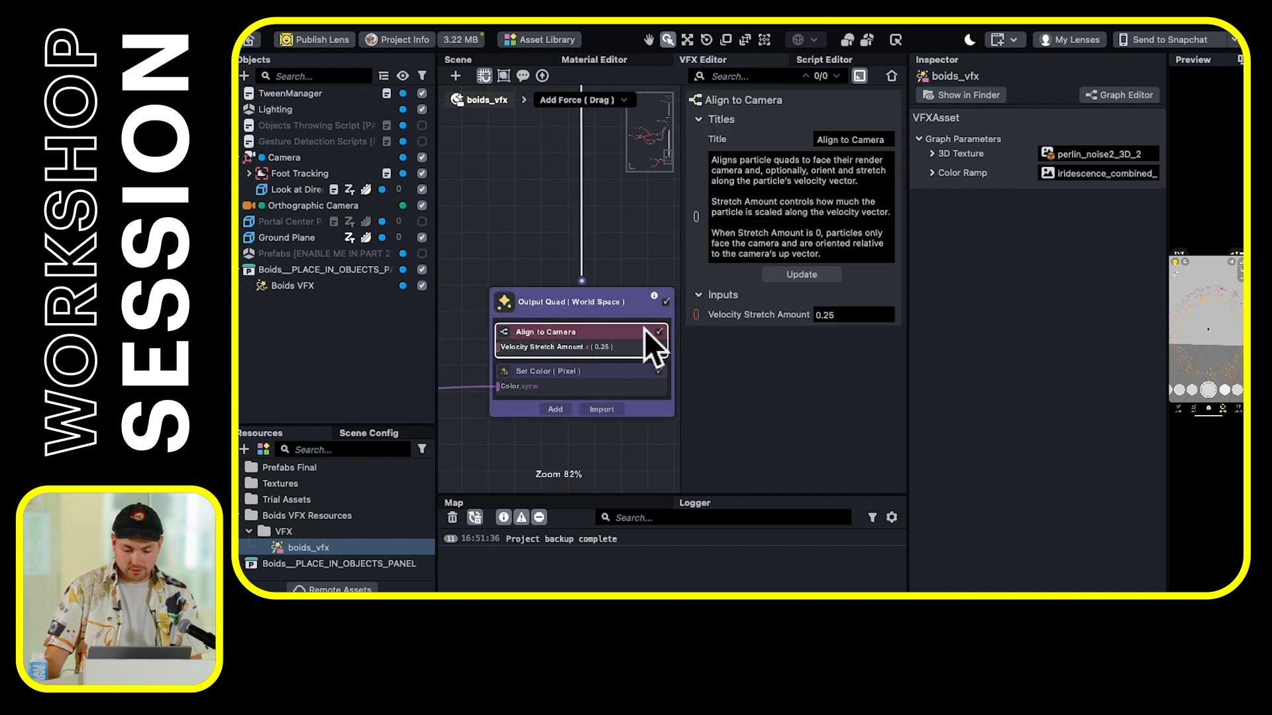
# Set the Velocity Stretch Amount of the Align to Camera block to 0.10 and enlarge the preview
pyautogui.moveTo(598, 306); pyautogui.dragTo(591, 305)
pyautogui.click(547, 332)
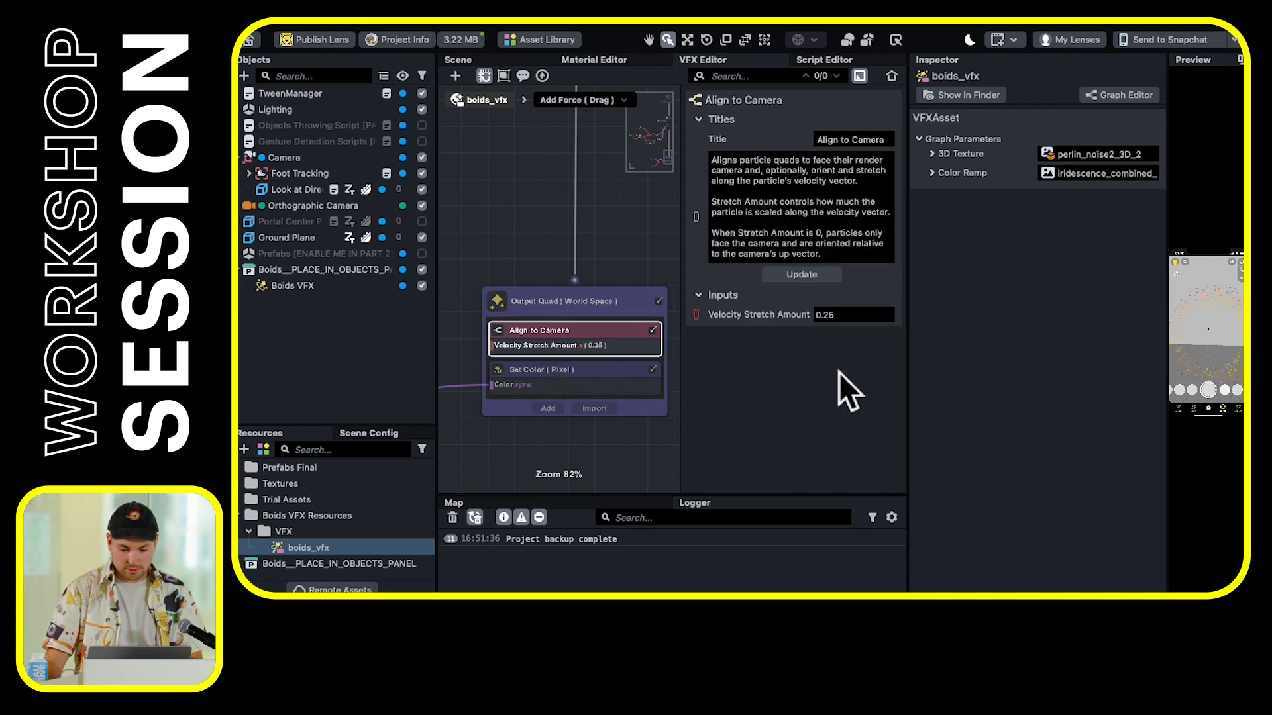
pyautogui.click(824, 315)
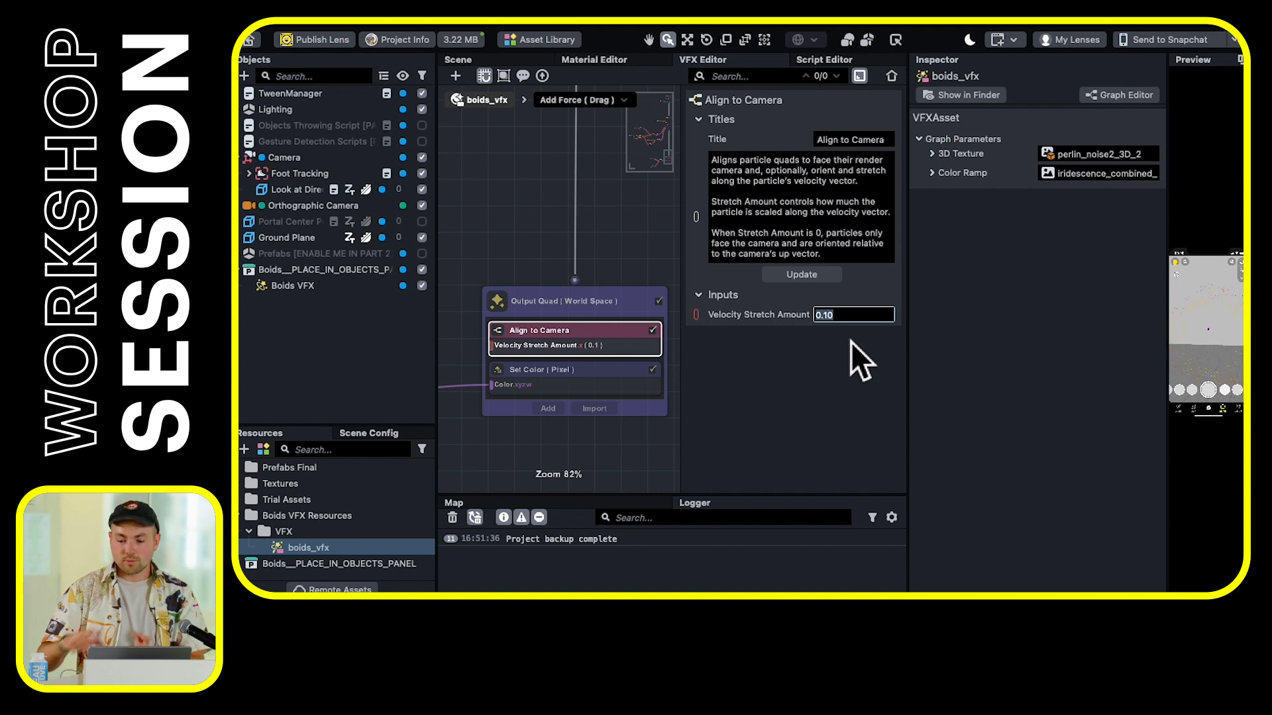
pyautogui.moveTo(1171, 295); pyautogui.dragTo(1065, 301)
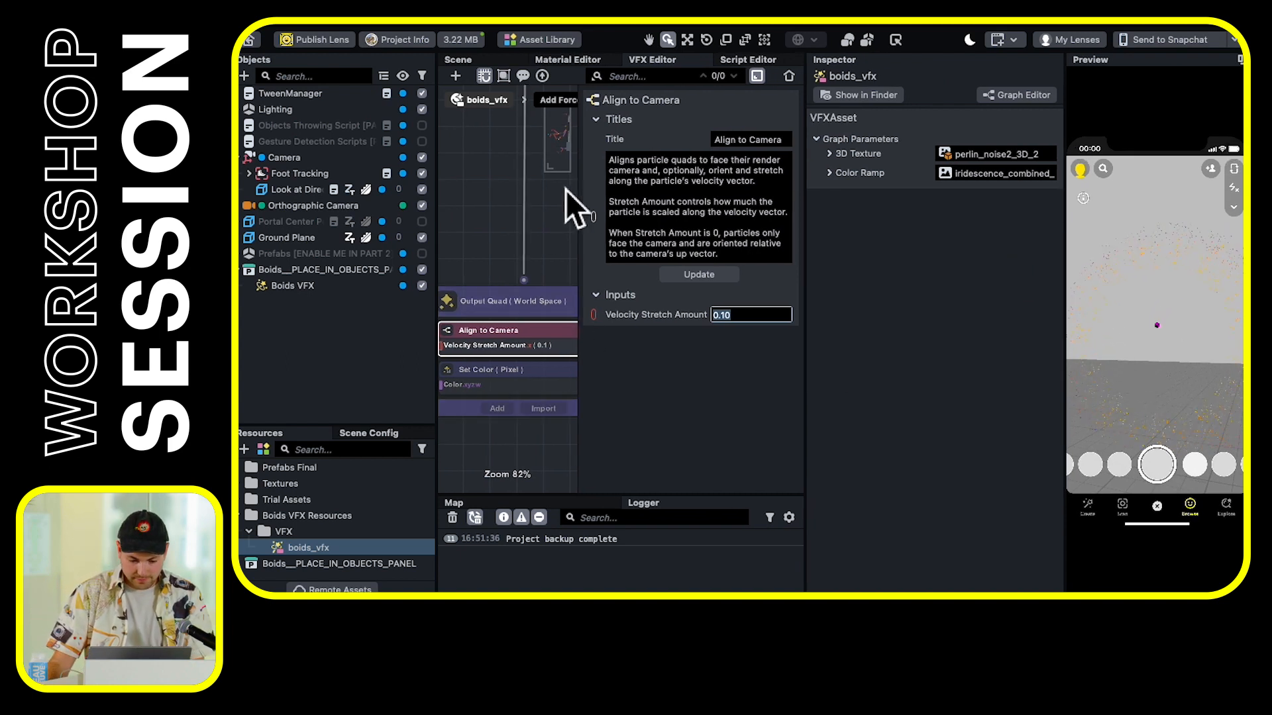
# Hide the node settings and examine the force and attribute blocks of the Update Particle (World Space) node
pyautogui.click(578, 236)
pyautogui.moveTo(597, 254); pyautogui.dragTo(782, 275)
pyautogui.moveTo(524, 280); pyautogui.dragTo(722, 213)
pyautogui.scroll(-2, 542, 311)
pyautogui.moveTo(646, 233)
pyautogui.mouseDown()
pyautogui.moveTo(569, 351)
pyautogui.moveTo(526, 375)
pyautogui.moveTo(625, 364)
pyautogui.mouseUp()
pyautogui.moveTo(613, 193); pyautogui.dragTo(629, 354)
pyautogui.moveTo(646, 245); pyautogui.dragTo(655, 377)
pyautogui.moveTo(649, 288); pyautogui.dragTo(578, 457)
pyautogui.moveTo(751, 232); pyautogui.dragTo(729, 286)
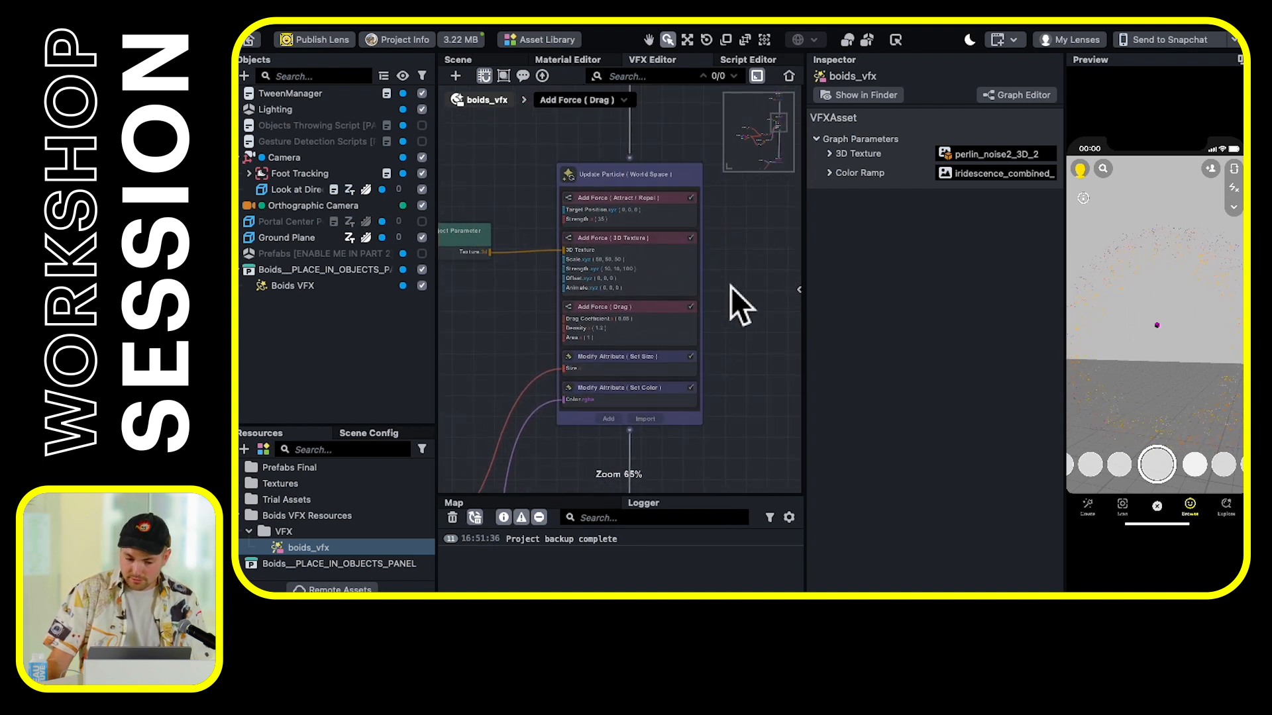
pyautogui.click(617, 169)
pyautogui.moveTo(722, 225)
pyautogui.mouseDown()
pyautogui.moveTo(689, 203)
pyautogui.moveTo(701, 238)
pyautogui.mouseUp()
pyautogui.scroll(1, 618, 225)
pyautogui.scroll(2, 677, 189)
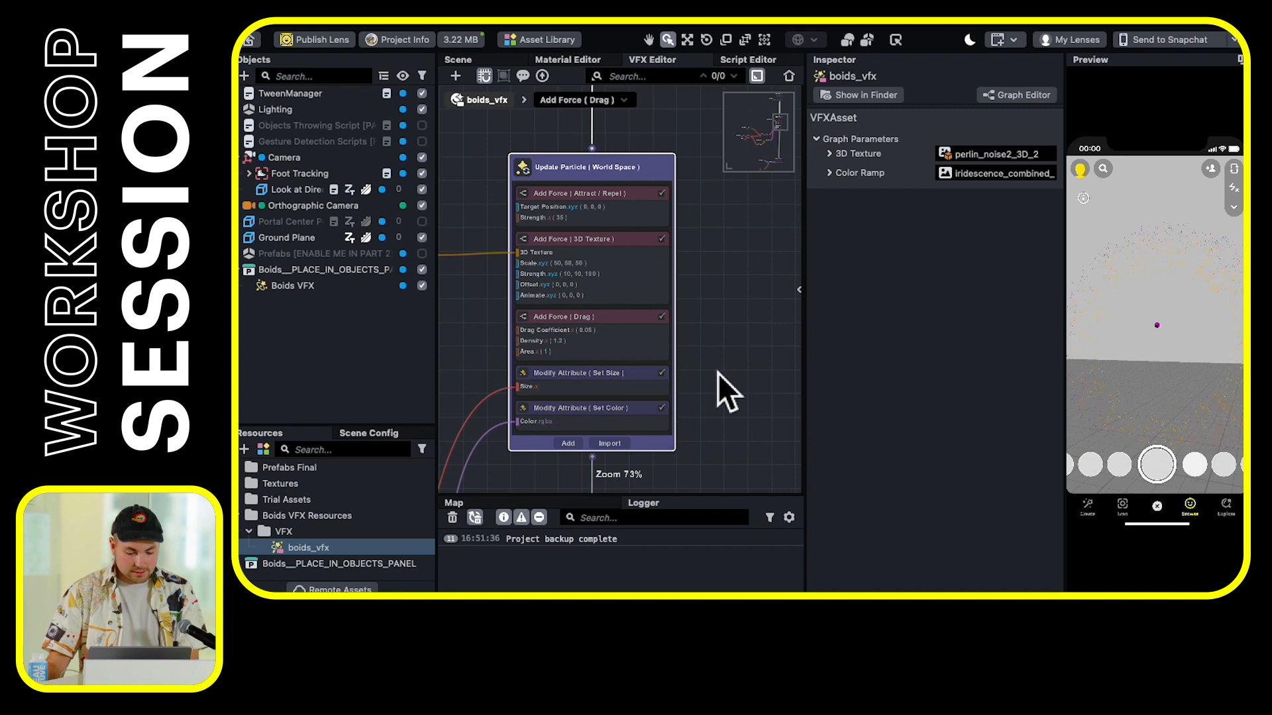
pyautogui.moveTo(717, 376); pyautogui.dragTo(732, 371)
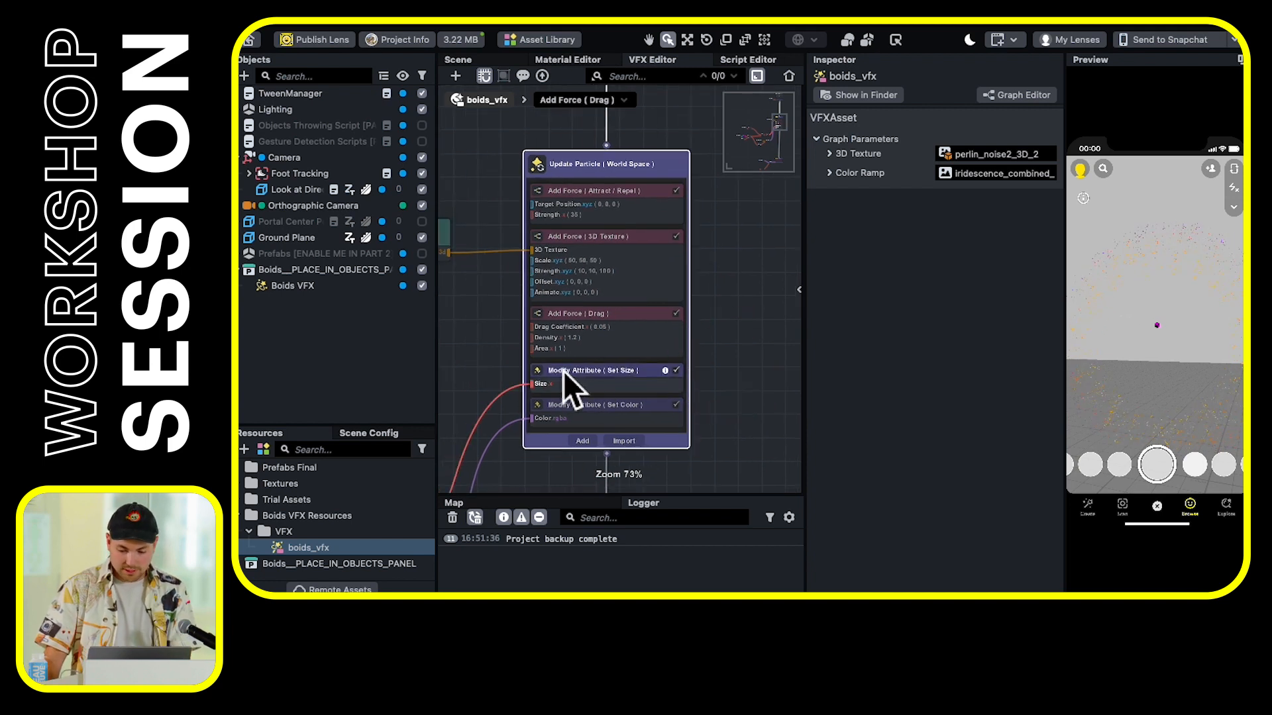
# Trace the Size input of the Modify Attribute (Set Size) block back to the Clamp node and show that node's settings
pyautogui.click(589, 377)
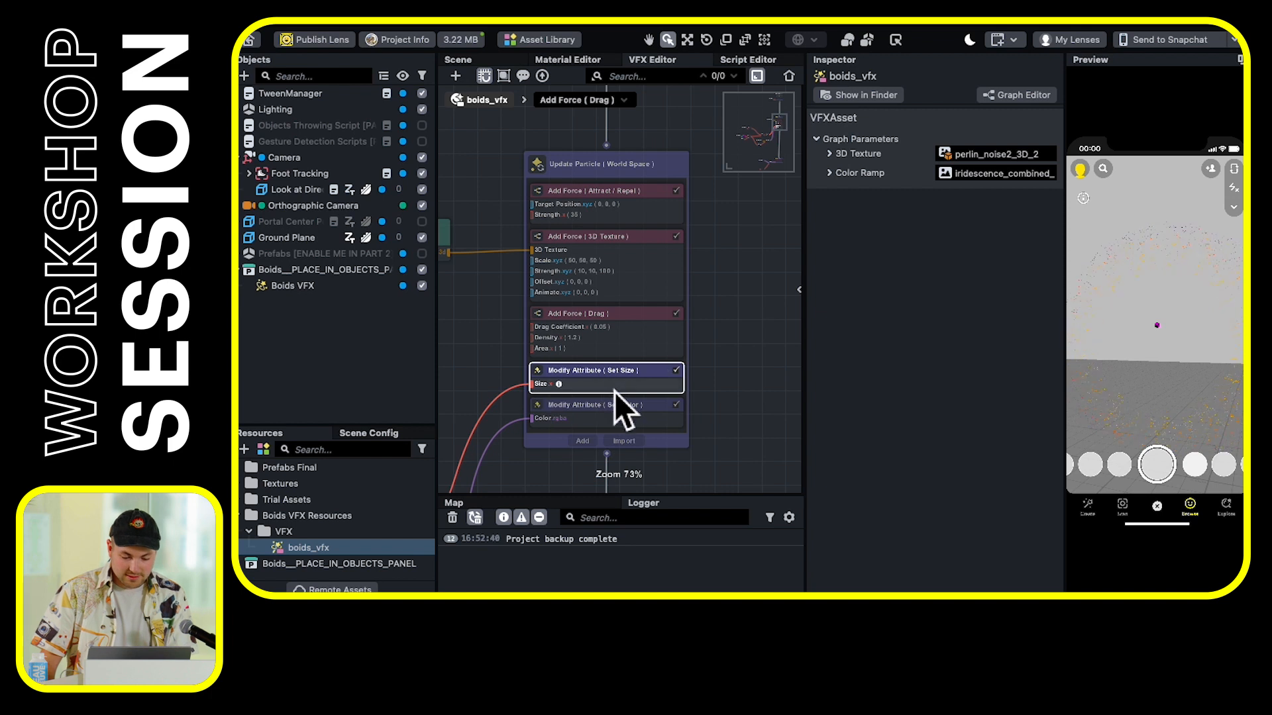
pyautogui.moveTo(498, 374); pyautogui.dragTo(511, 343)
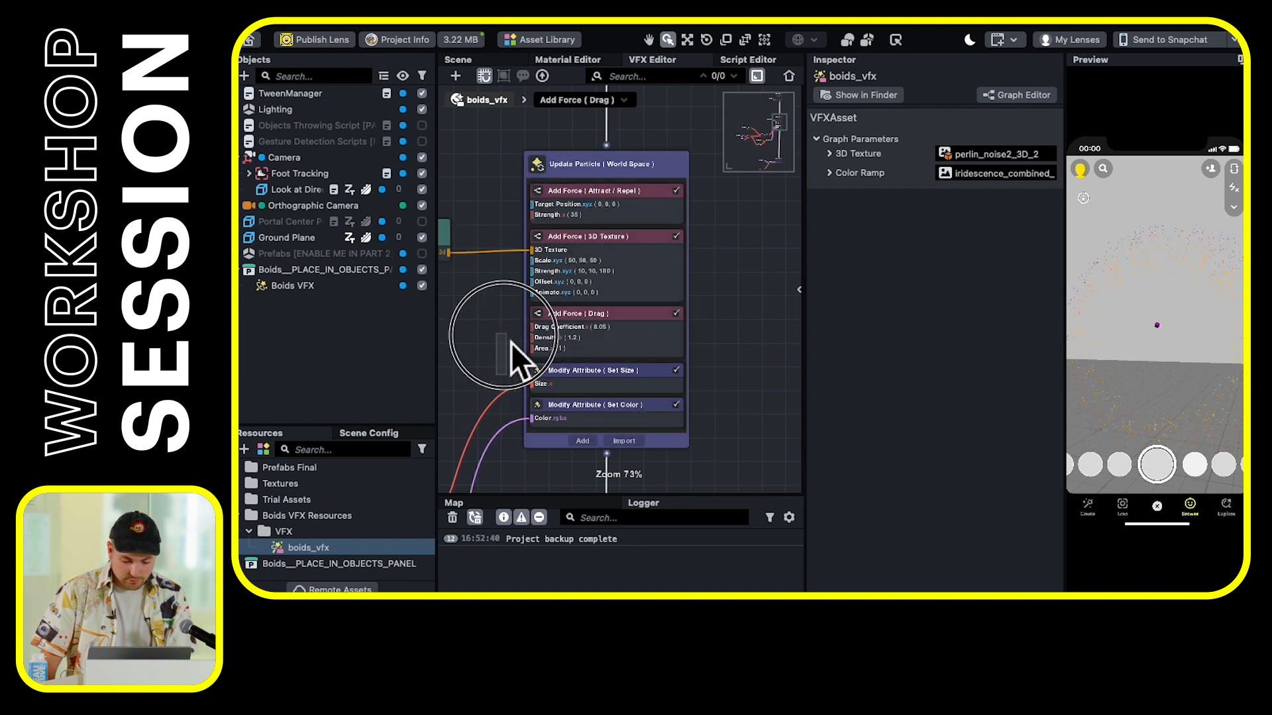
pyautogui.moveTo(485, 386); pyautogui.dragTo(529, 330, button='right')
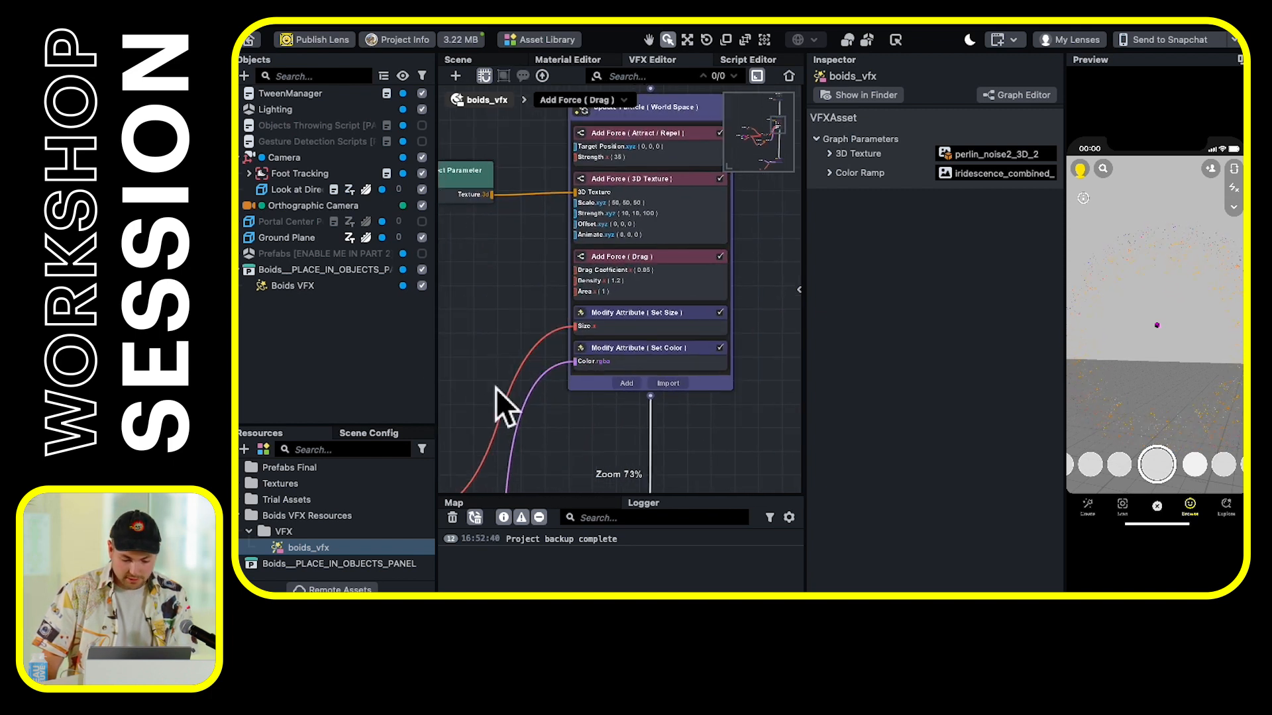
pyautogui.moveTo(518, 361); pyautogui.dragTo(578, 268, button='middle')
pyautogui.moveTo(505, 332); pyautogui.dragTo(629, 236, button='middle')
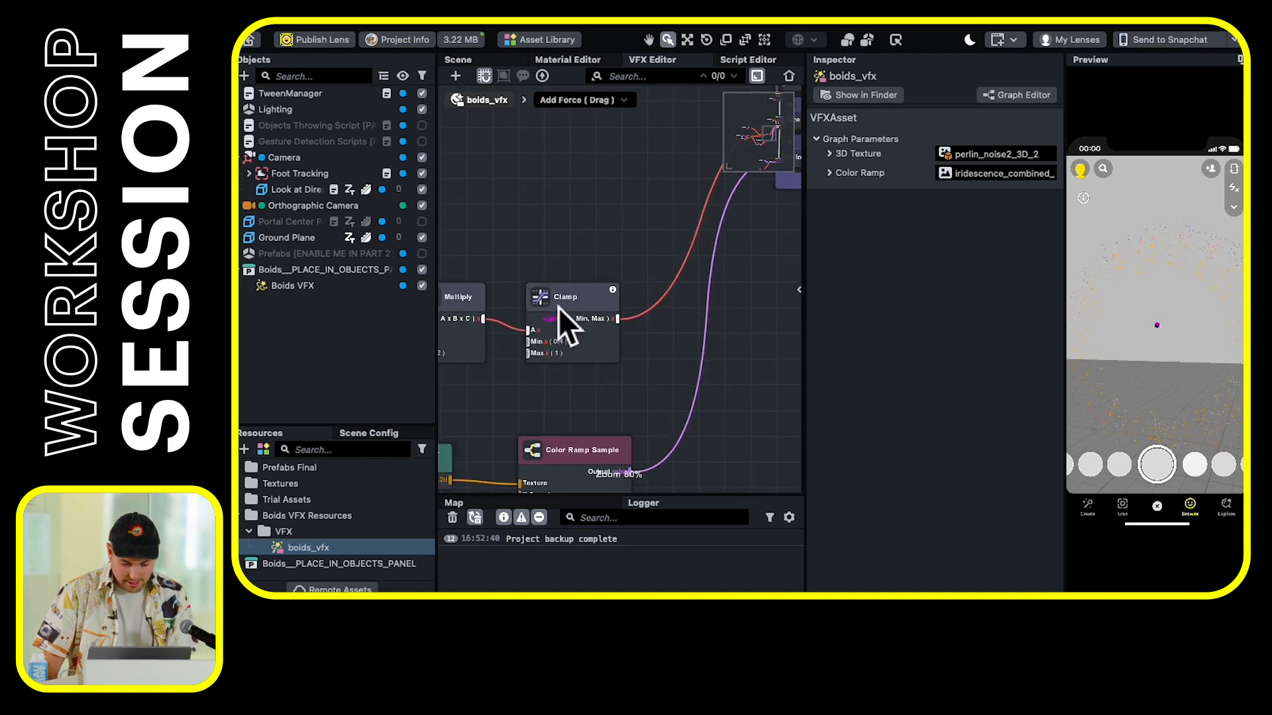
pyautogui.scroll(5, 558, 307)
pyautogui.moveTo(546, 214); pyautogui.dragTo(578, 141, button='middle')
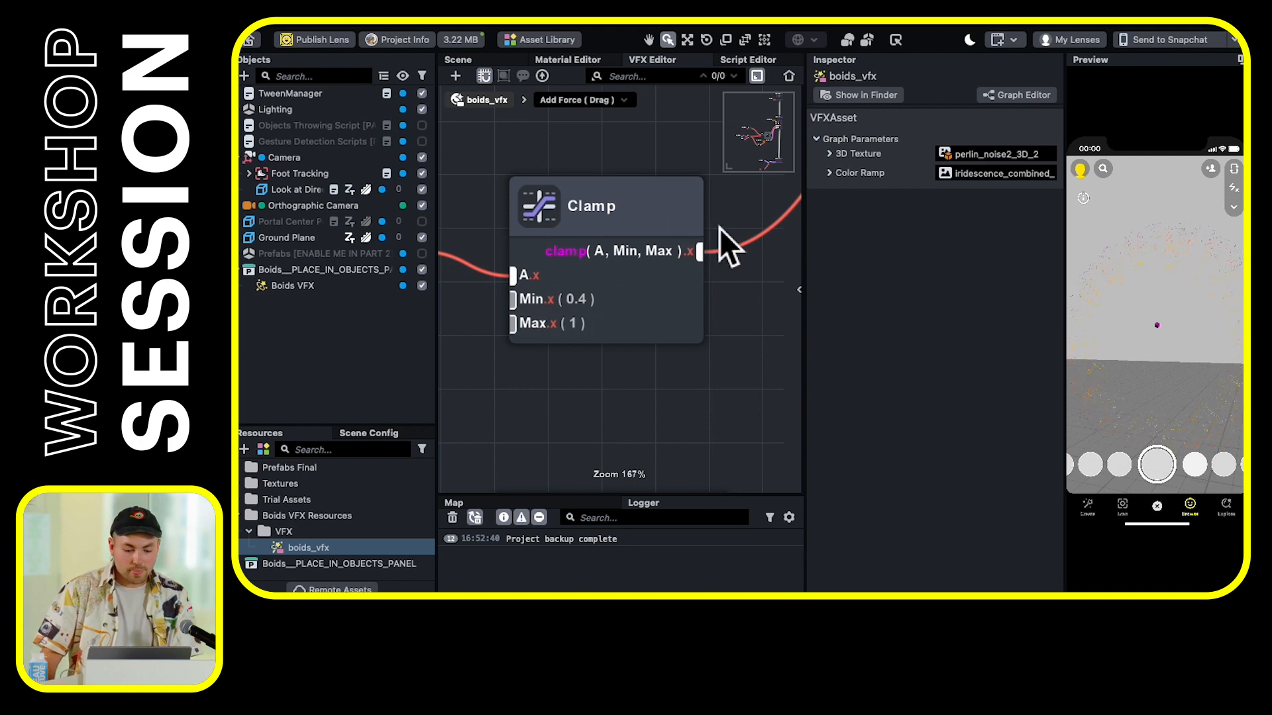
pyautogui.click(603, 209)
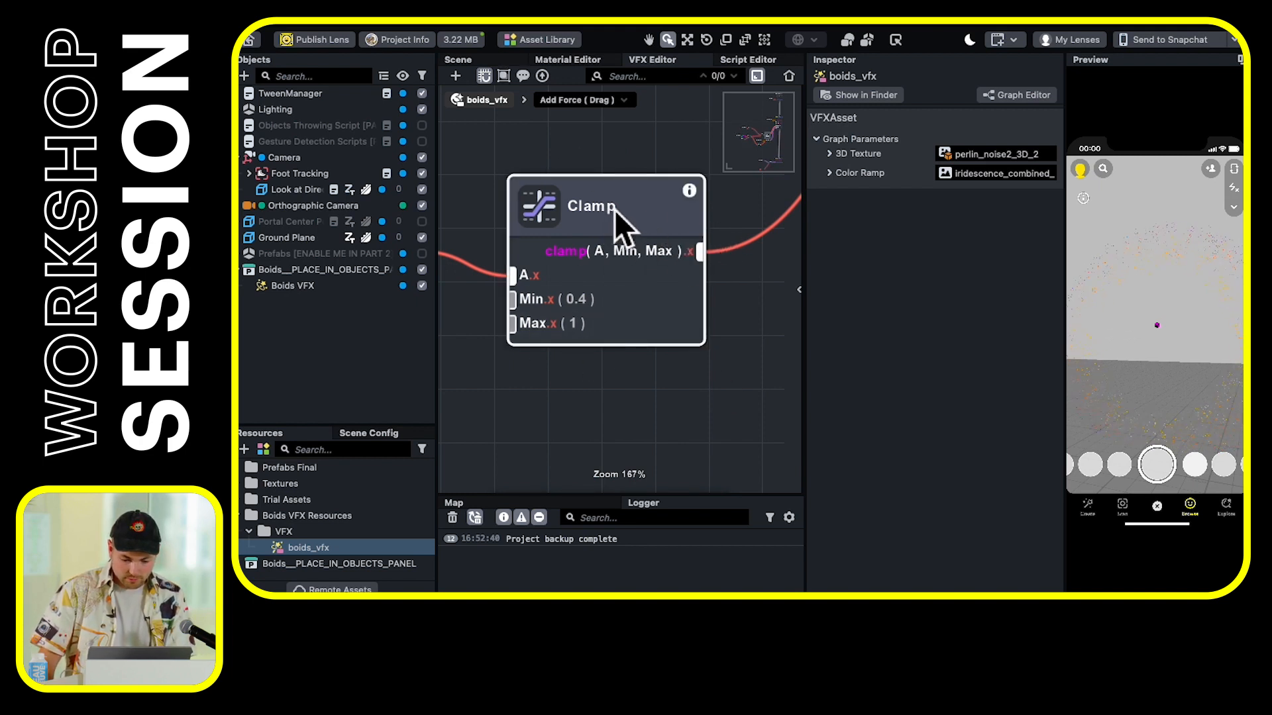
pyautogui.moveTo(733, 202); pyautogui.dragTo(706, 214, button='middle')
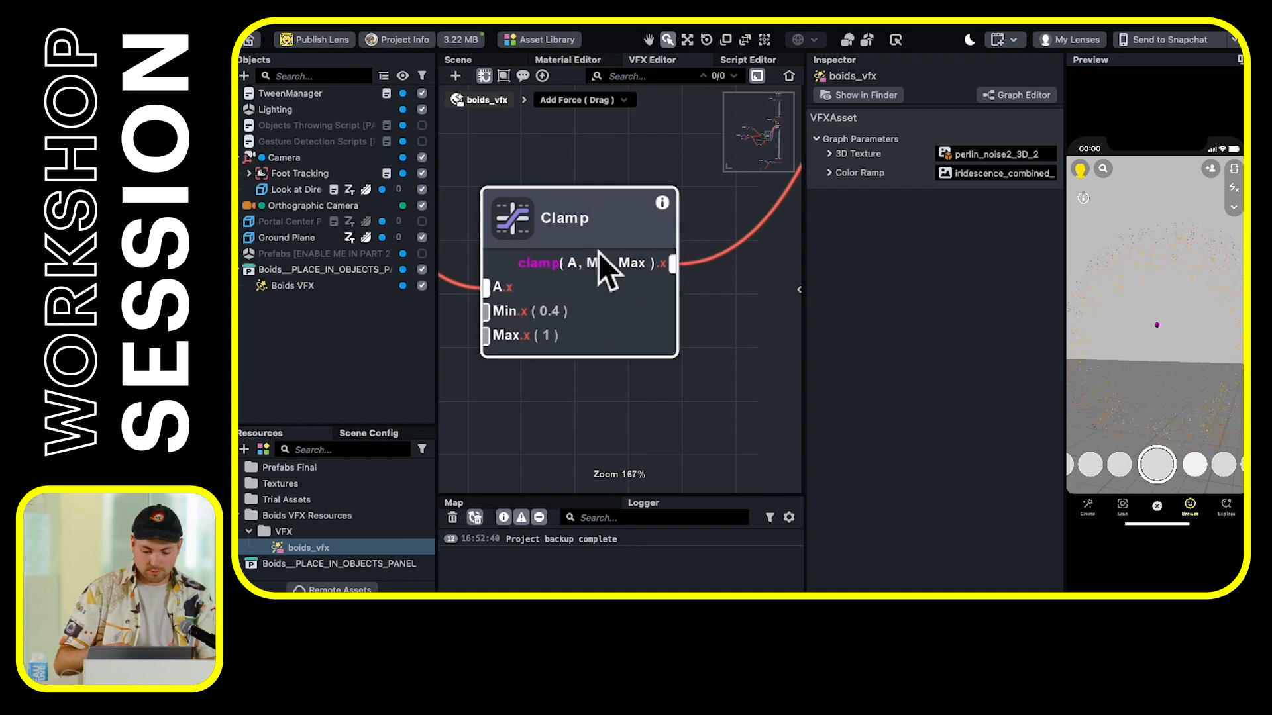
pyautogui.click(588, 312)
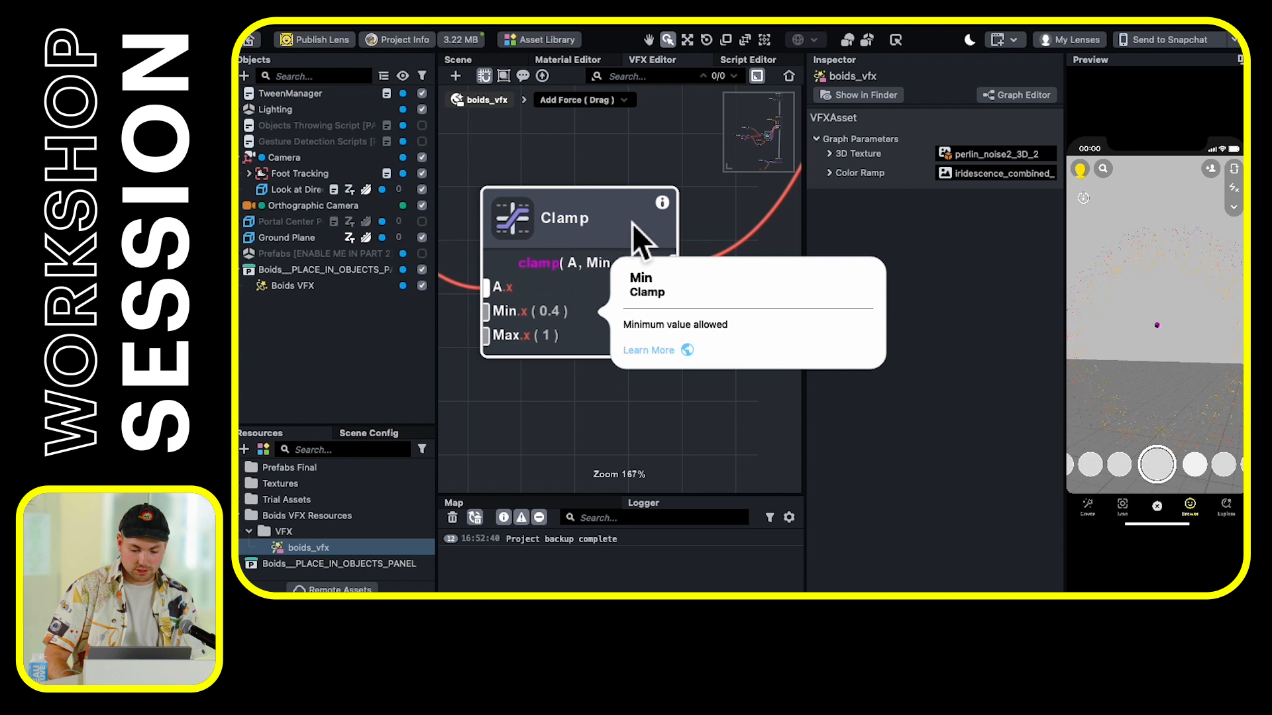
pyautogui.click(808, 292)
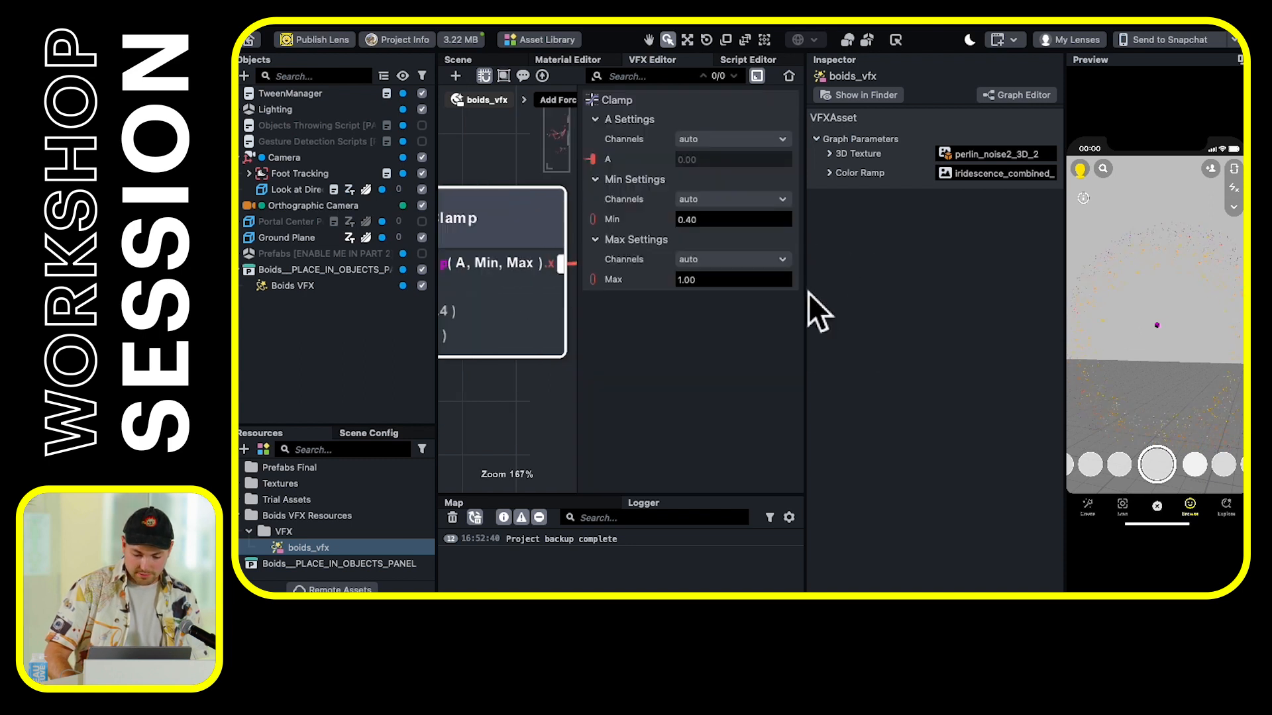
pyautogui.scroll(-1, 518, 259)
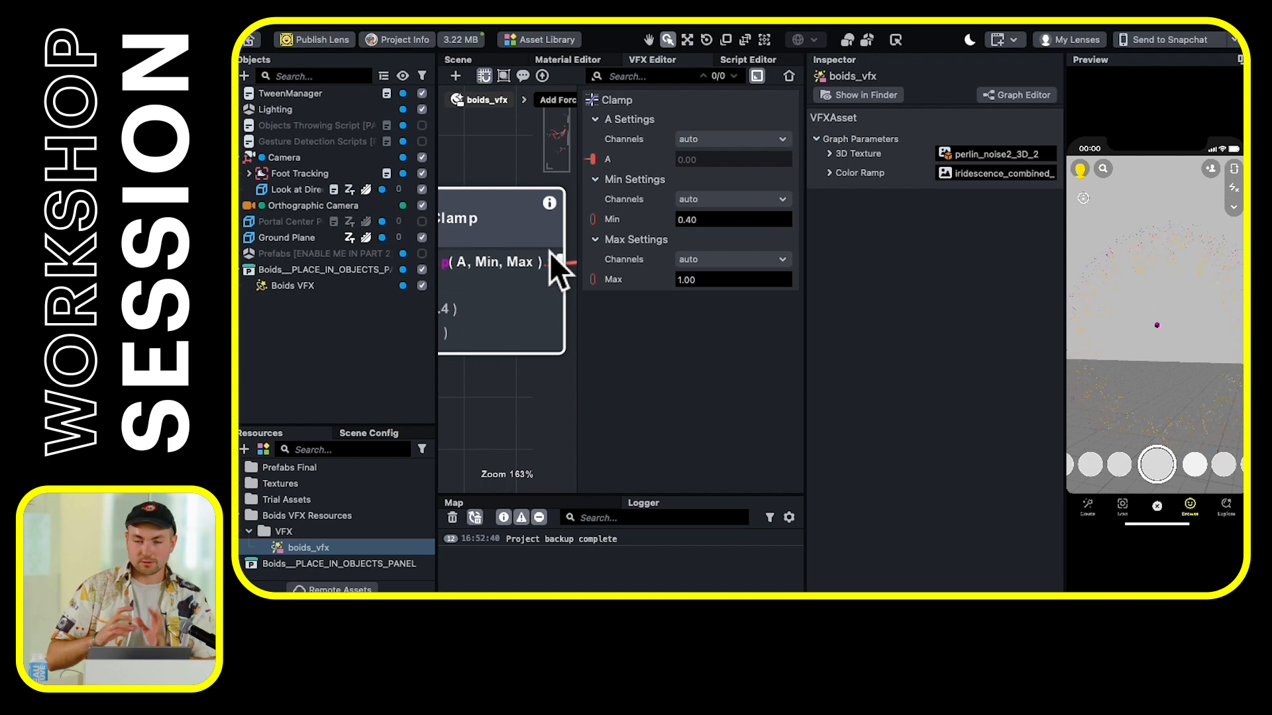
# Set the Clamp node's Min to 5 and Max to 10
pyautogui.click(721, 219)
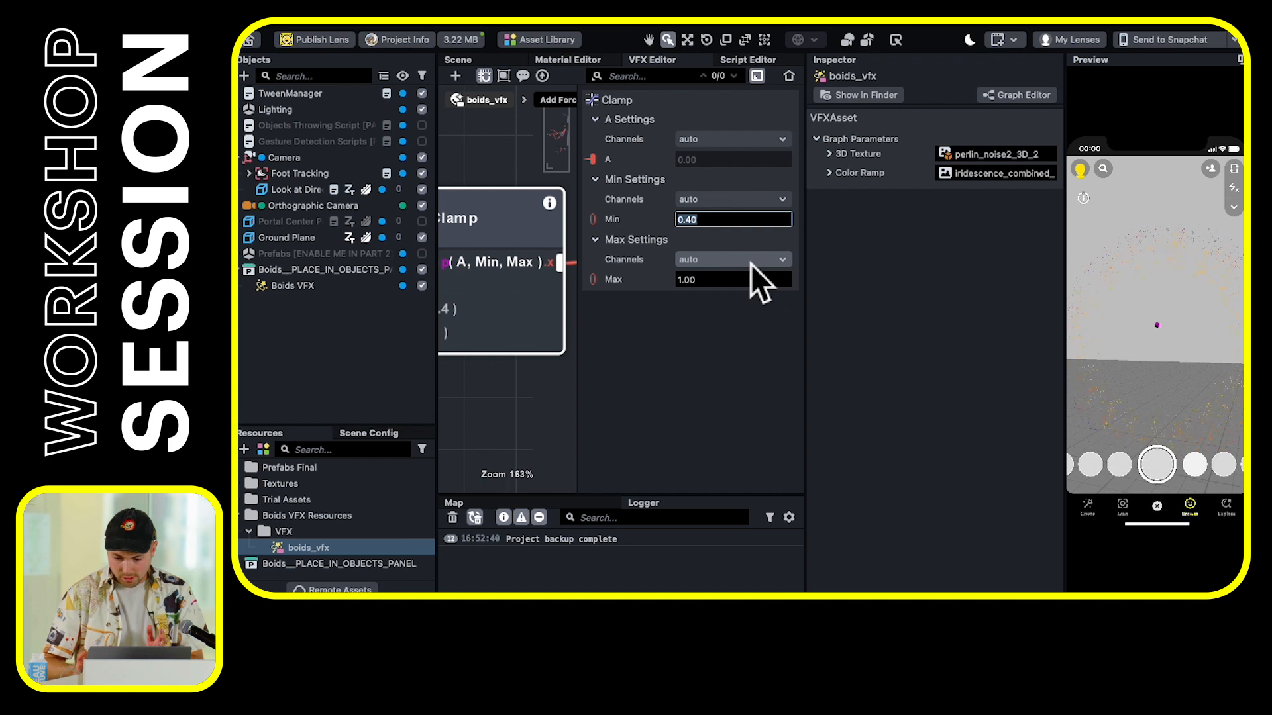
pyautogui.write('5')
pyautogui.click(733, 278)
pyautogui.write('10')
pyautogui.press('Return')
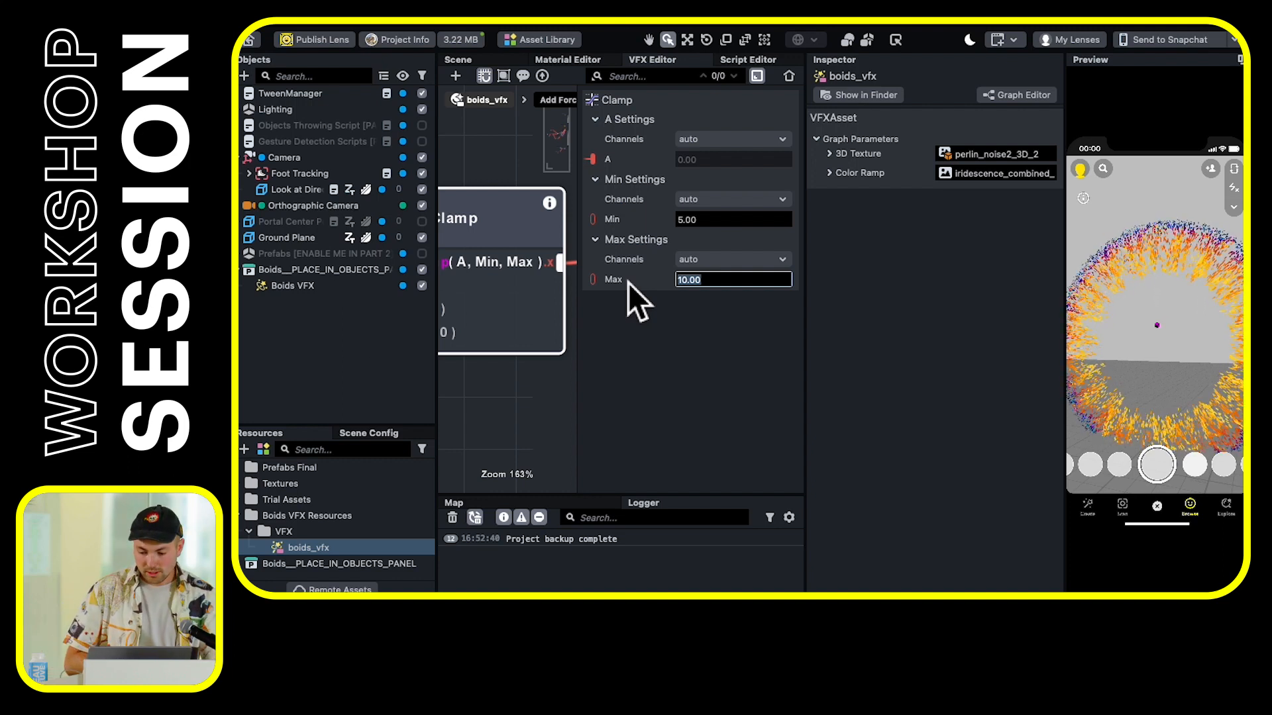
# Raise the Clamp node's Max to 15 and Min to 10, and check the particle size in the preview
pyautogui.write('1')
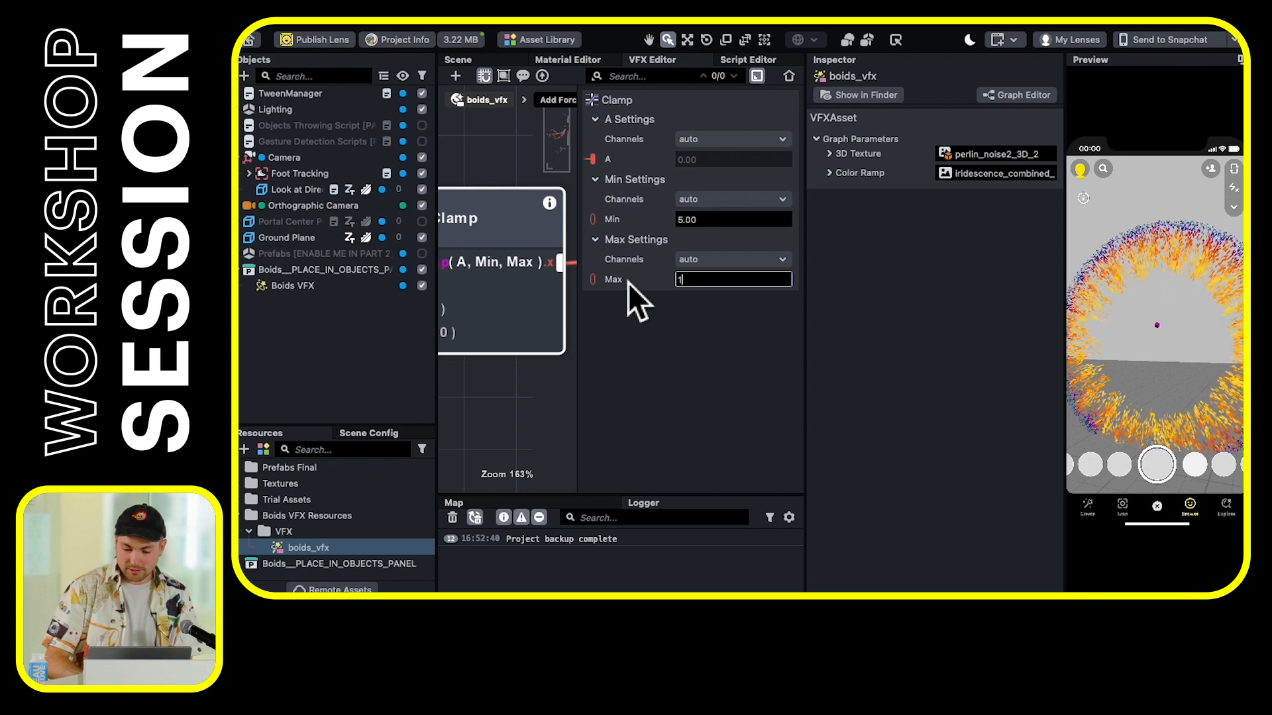
pyautogui.write('5')
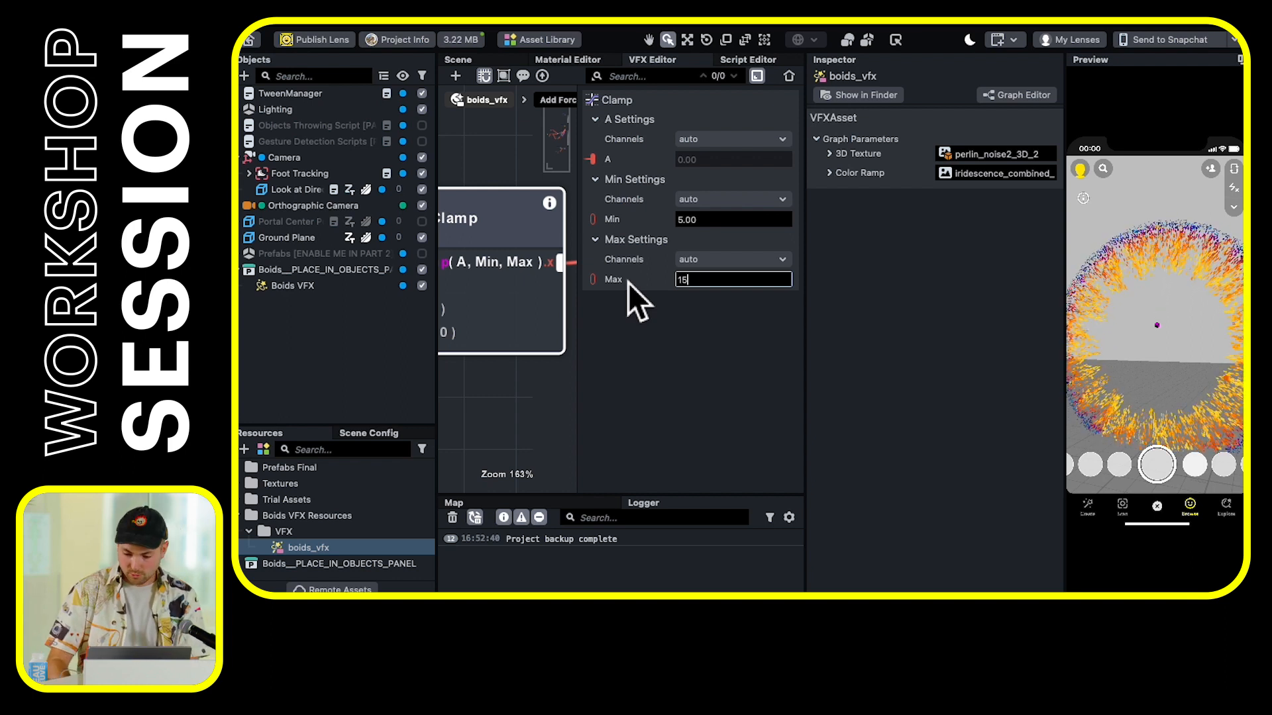
pyautogui.press('Return')
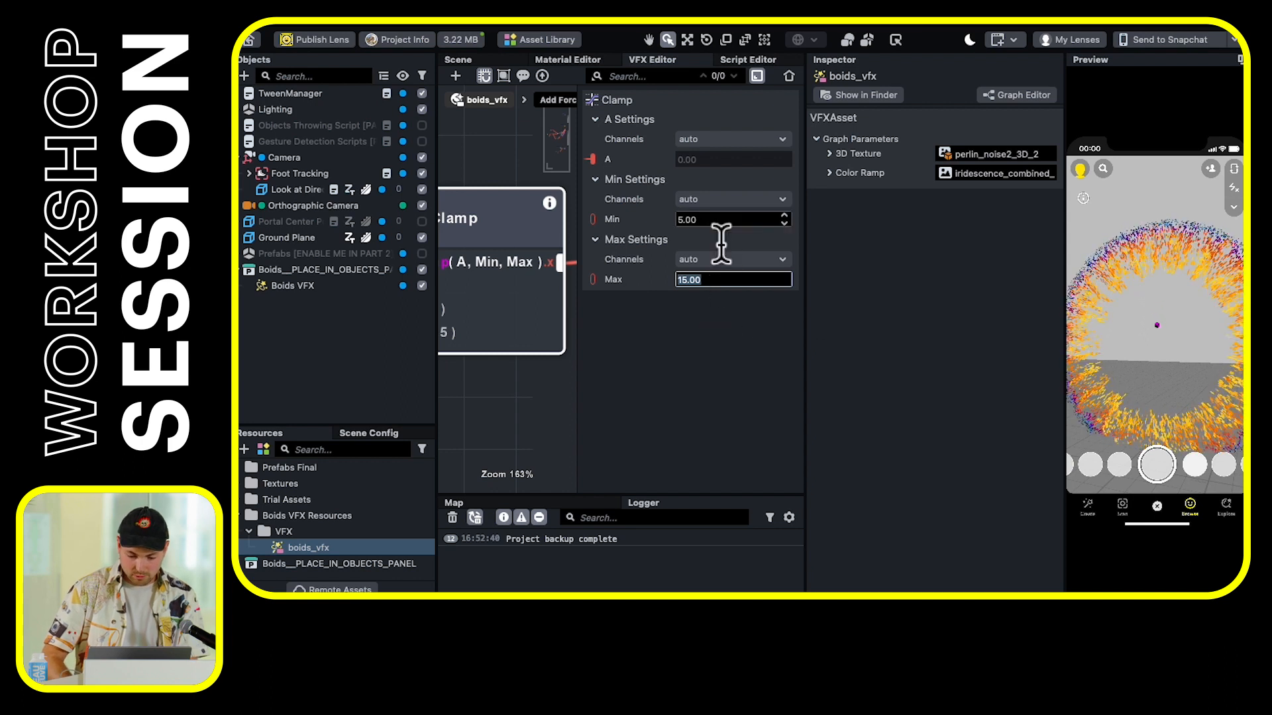
pyautogui.click(715, 220)
pyautogui.write('10')
pyautogui.press('Return')
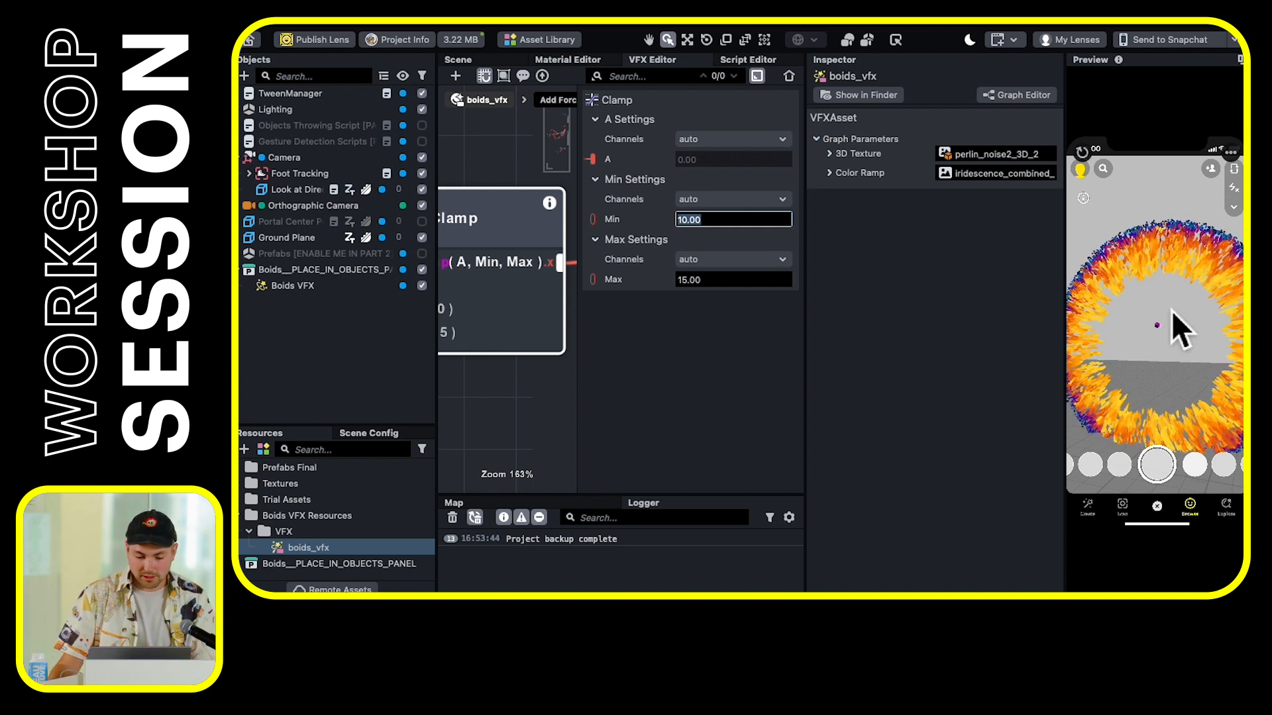
pyautogui.scroll(-1, 529, 318)
pyautogui.scroll(-1, 512, 262)
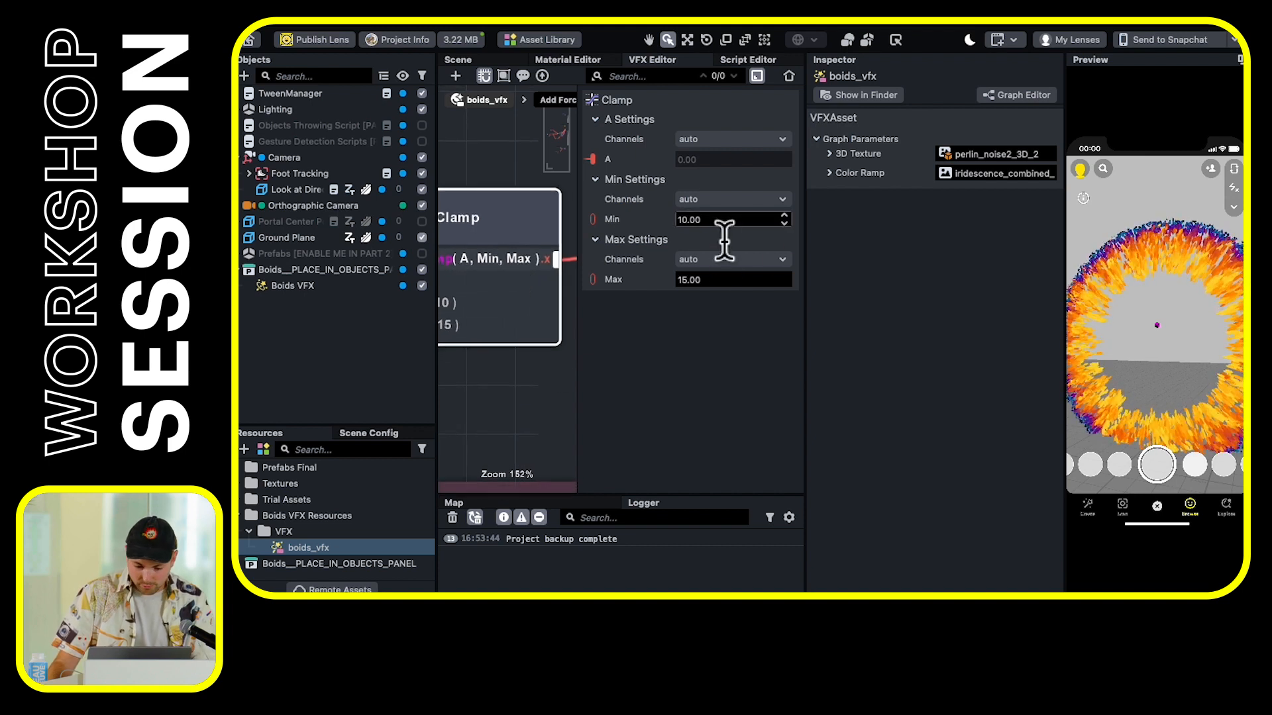
# Set the Clamp node's Min to 7 and Max to 12
pyautogui.moveTo(714, 223); pyautogui.dragTo(646, 228)
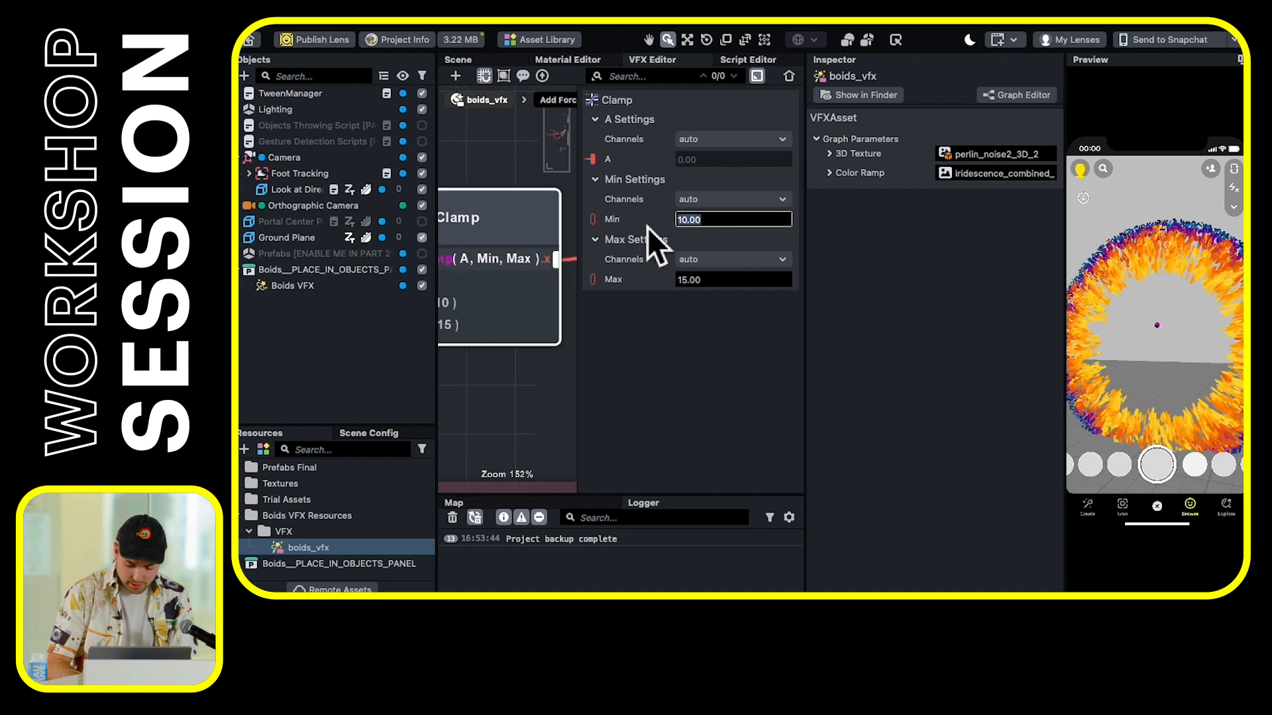
pyautogui.write('7')
pyautogui.press('Tab')
pyautogui.write('12')
pyautogui.press('Return')
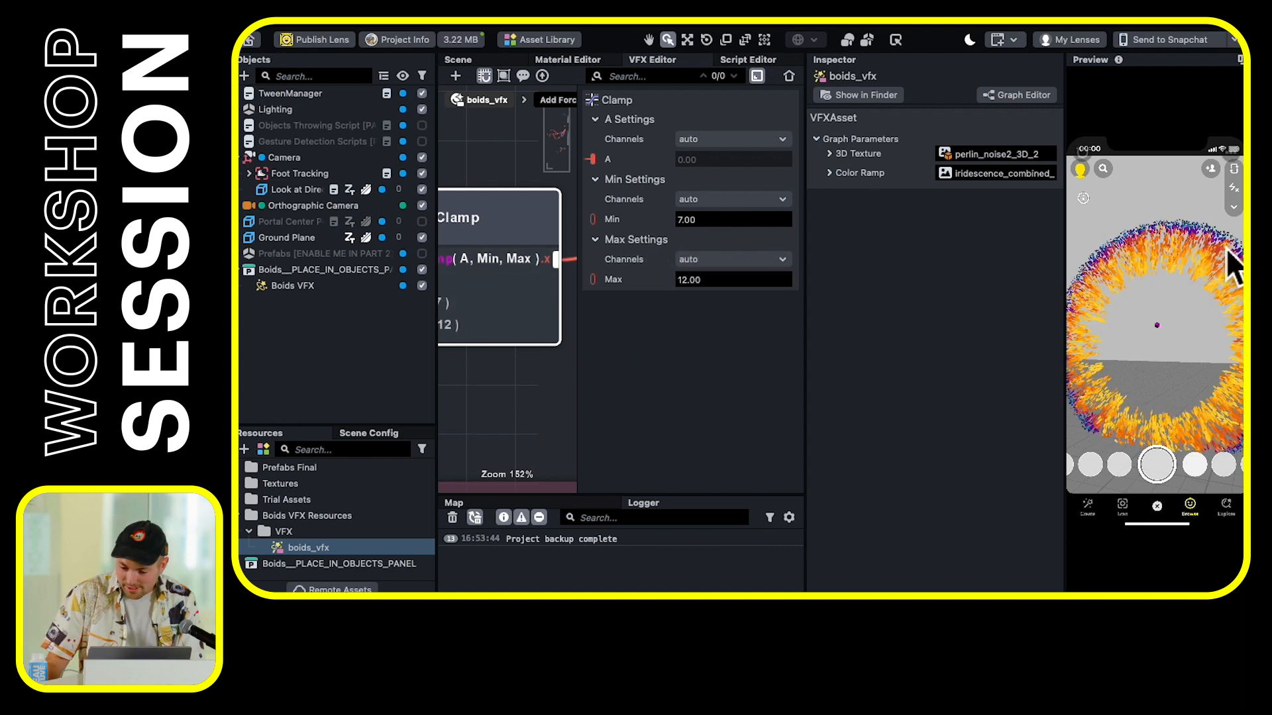
# Deselect the Clamp node, hide the node settings and return to the Update Particle (World Space) node
pyautogui.scroll(-5, 556, 321)
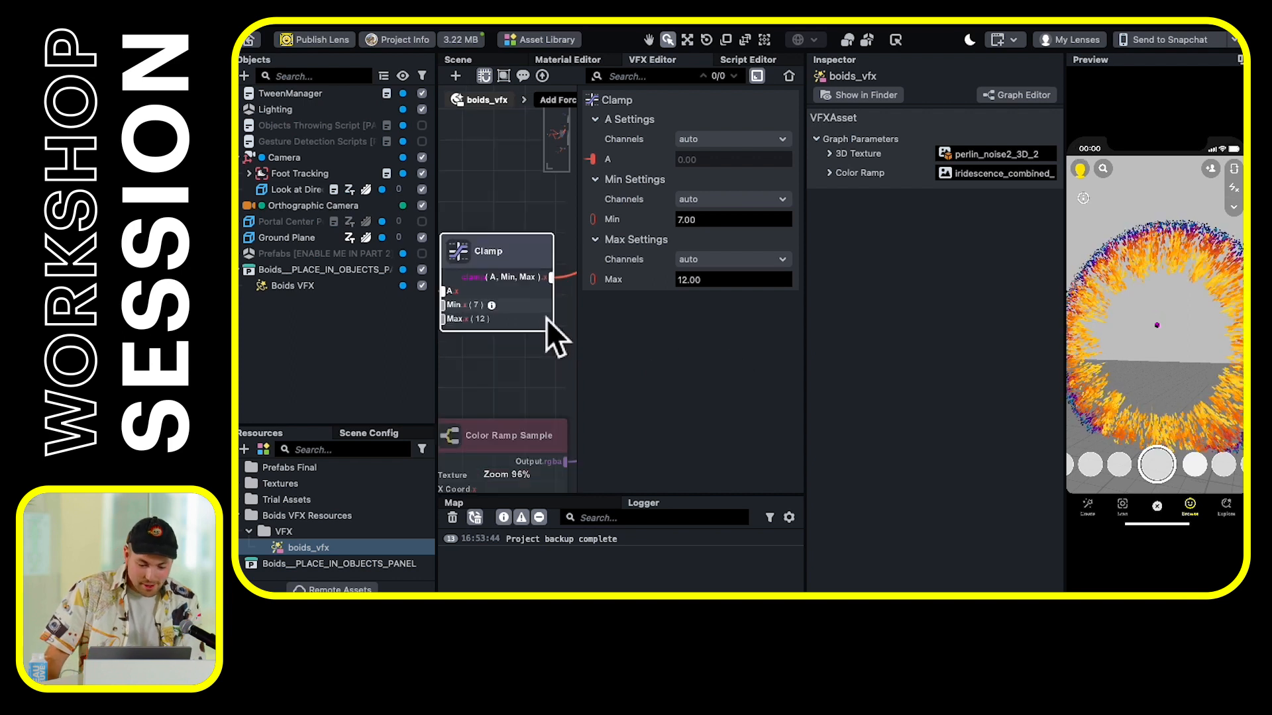
pyautogui.click(529, 331)
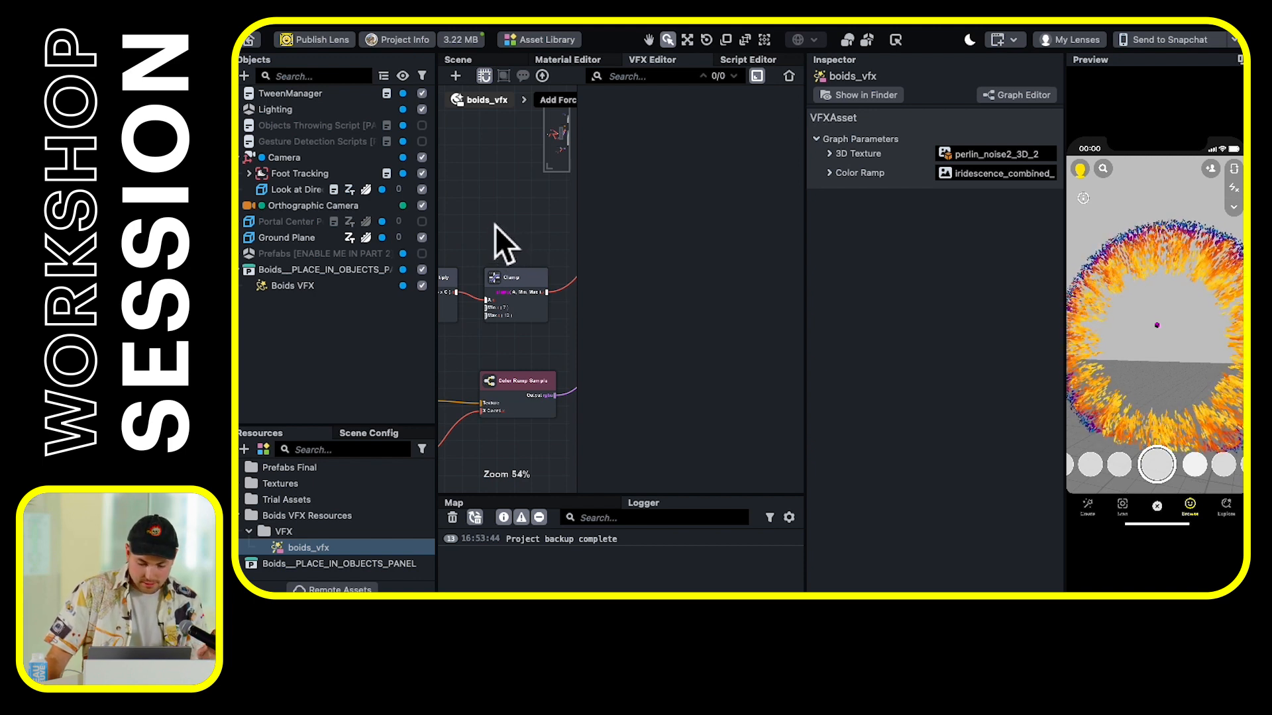
pyautogui.moveTo(518, 209); pyautogui.dragTo(375, 347)
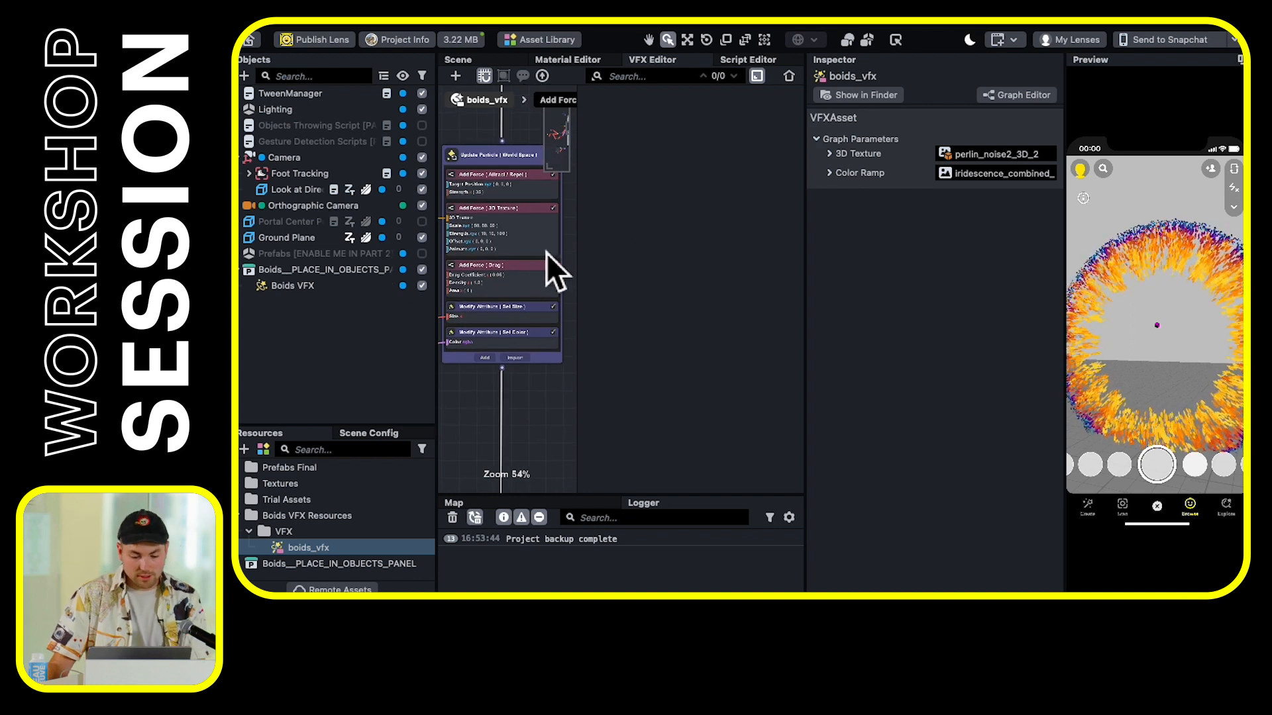
pyautogui.moveTo(690, 227); pyautogui.dragTo(709, 305)
pyautogui.scroll(3, 671, 356)
pyautogui.moveTo(673, 360); pyautogui.dragTo(713, 316)
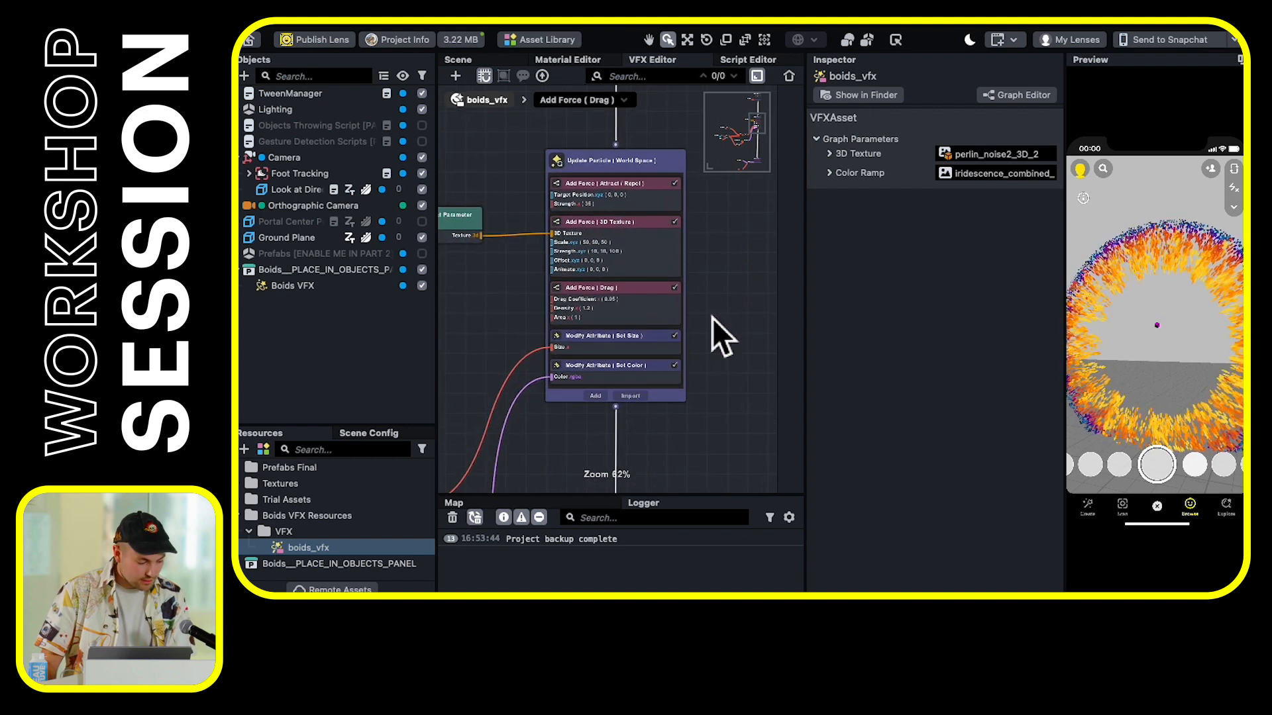
# Search the sub-graph update library for "force" and add an Add Force (Vortex) block to the Update Particle (World Space) node
pyautogui.click(595, 396)
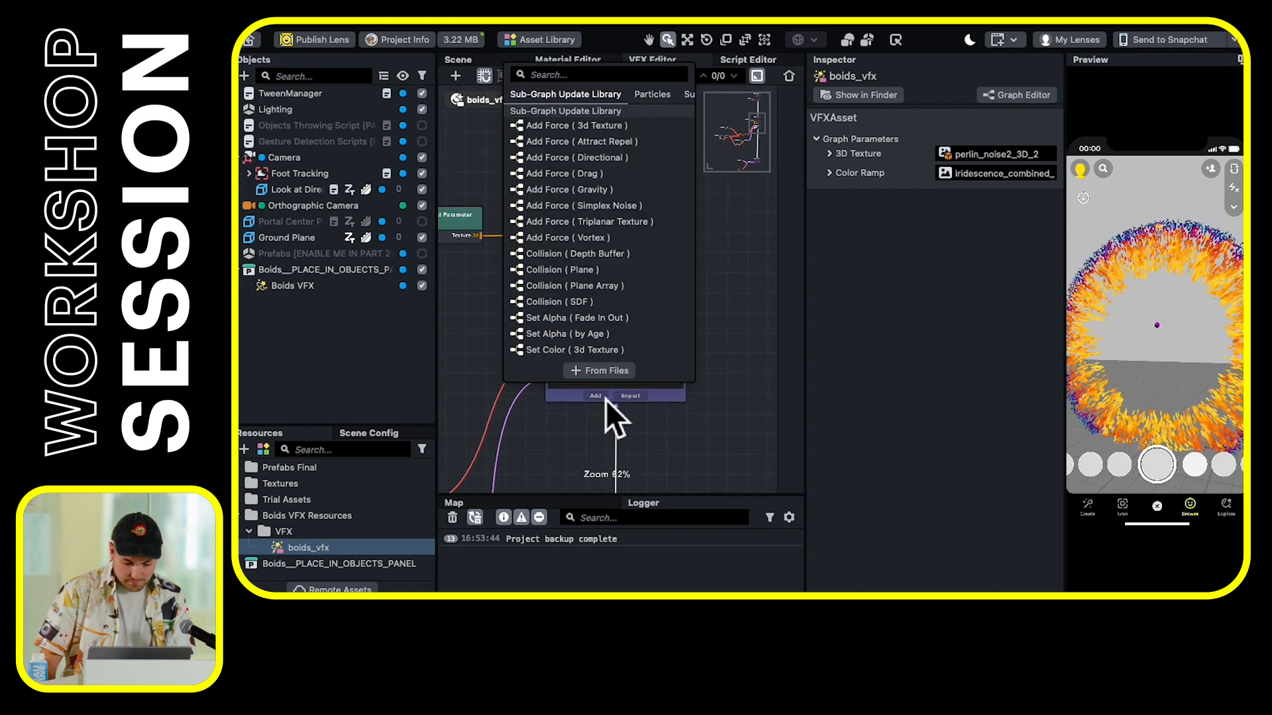
pyautogui.click(558, 76)
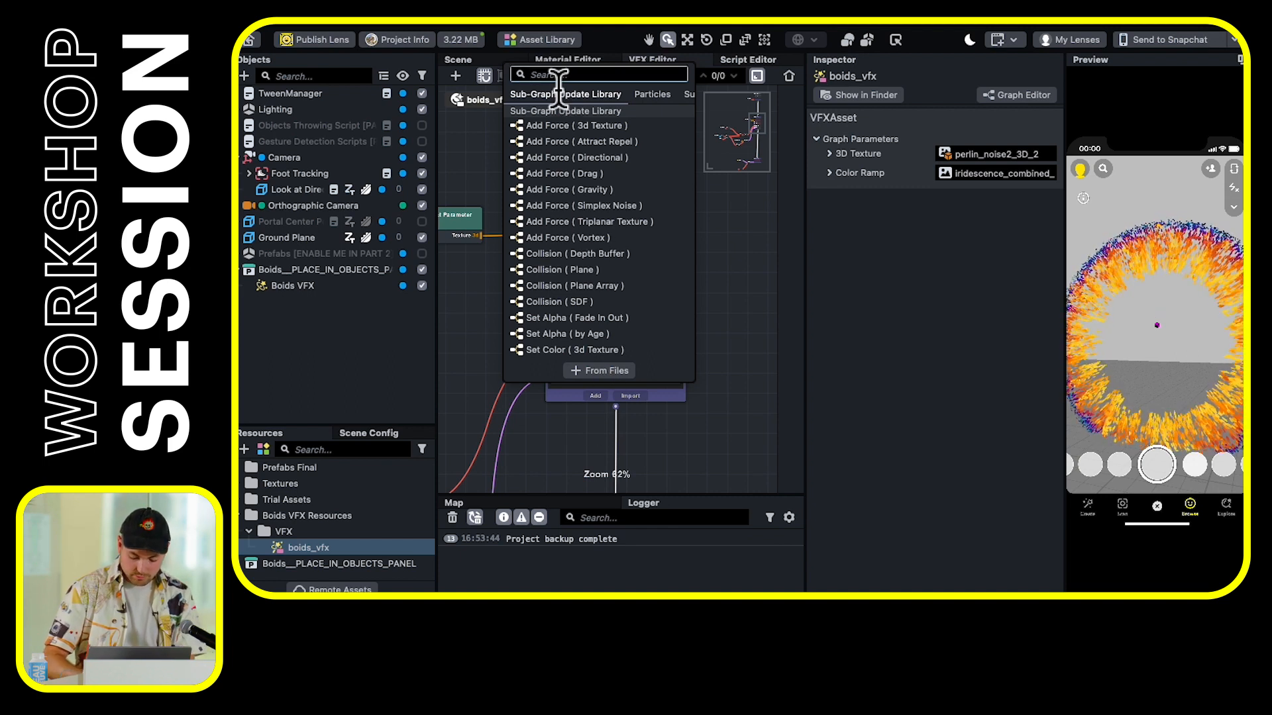
pyautogui.write('a')
pyautogui.press('BackSpace')
pyautogui.write('force')
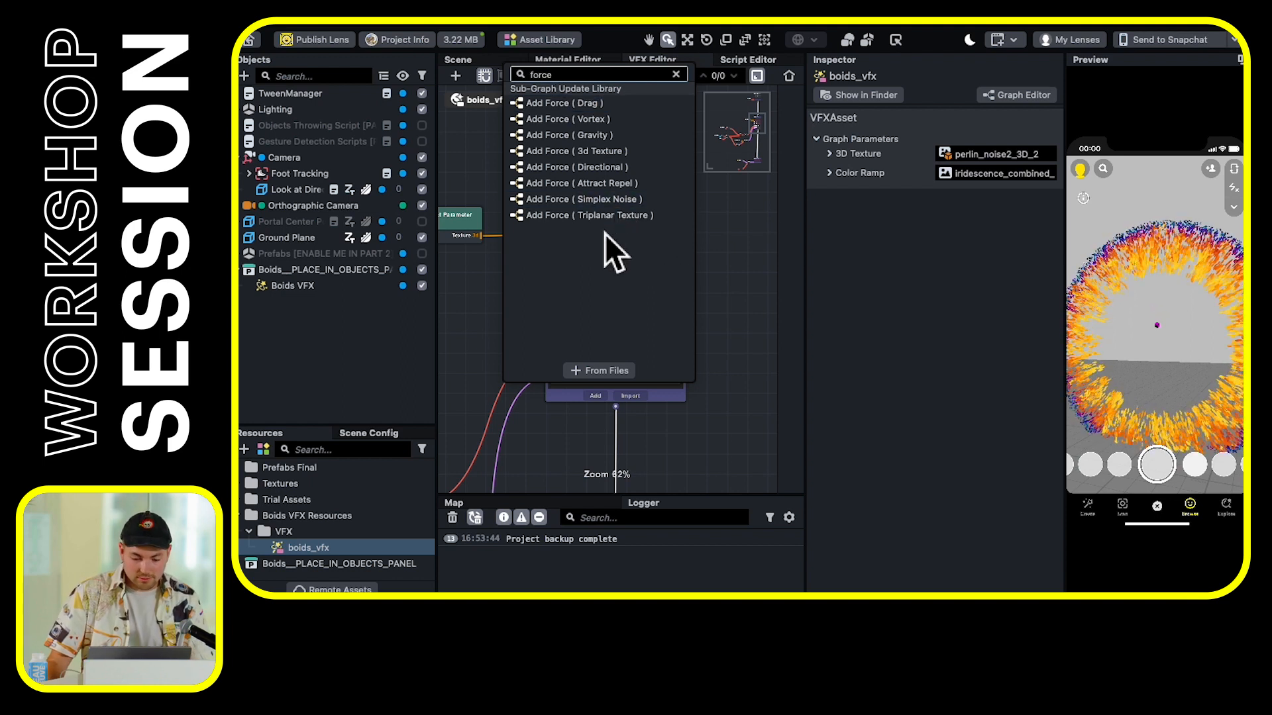
pyautogui.click(605, 124)
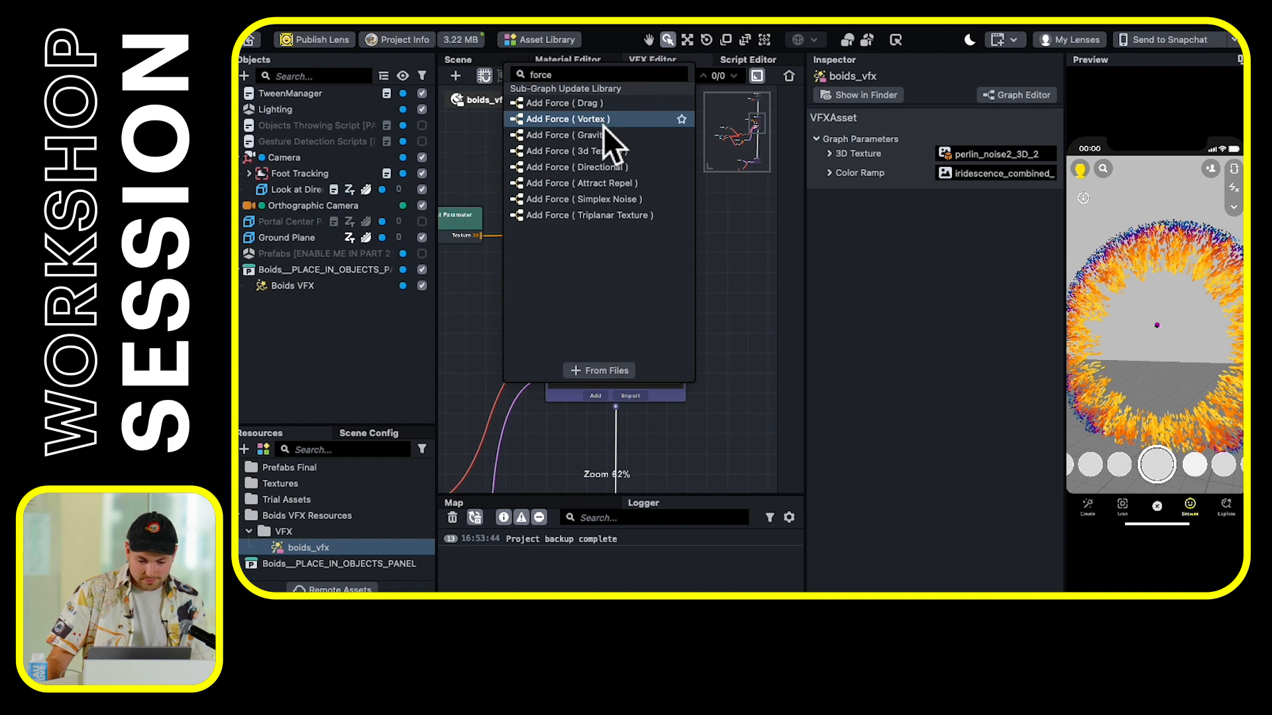
pyautogui.doubleClick(600, 129)
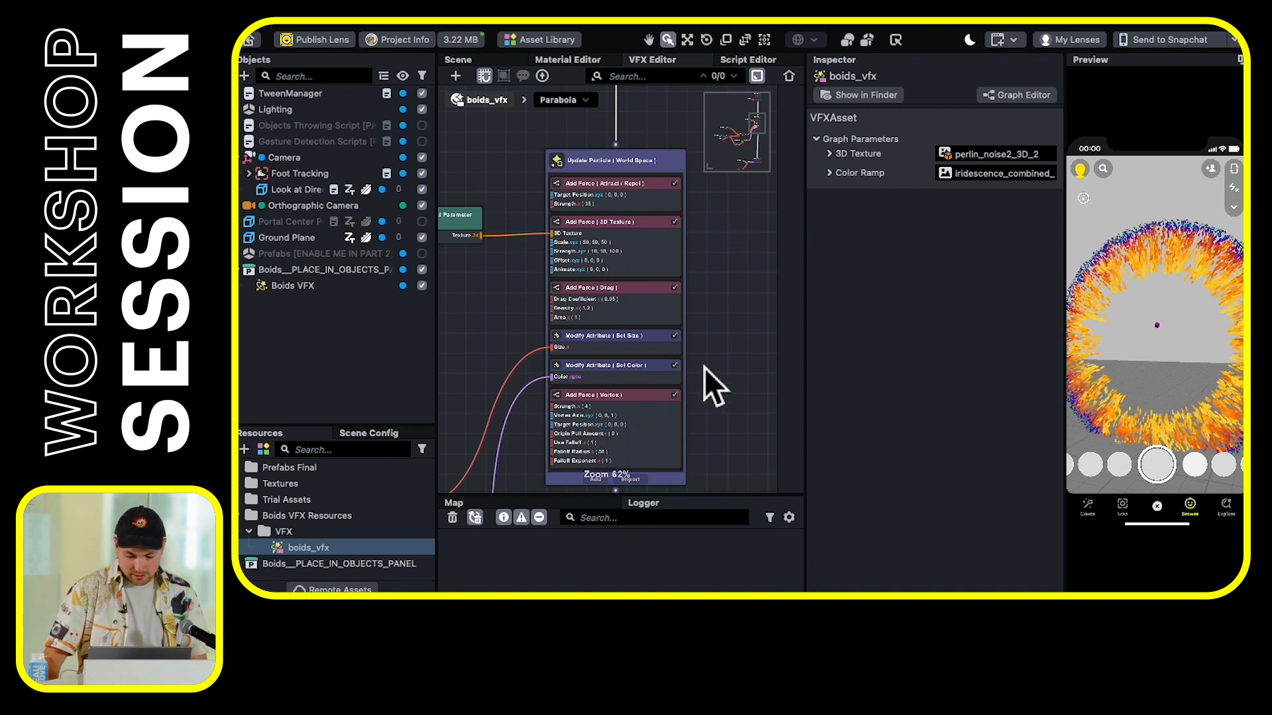
pyautogui.moveTo(705, 367); pyautogui.dragTo(702, 337)
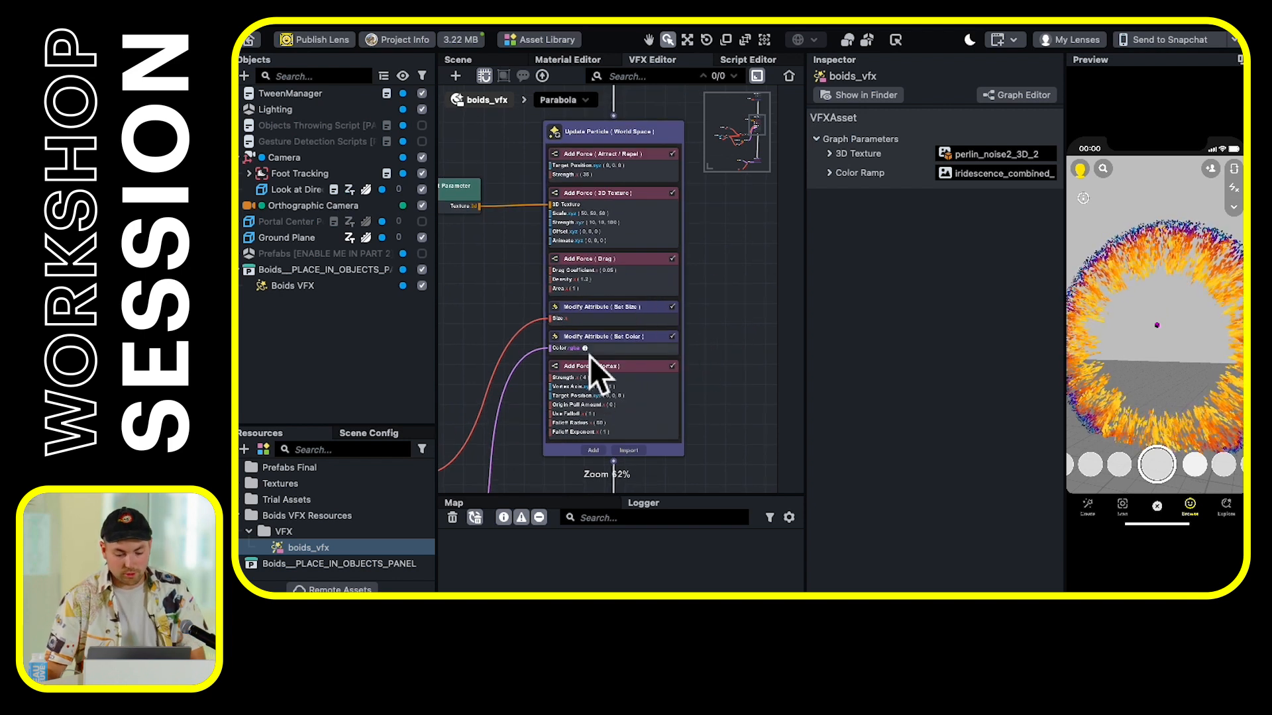
# Set the Strength of the Add Force (Vortex) block to 400, close its settings and check the preview
pyautogui.scroll(6, 603, 400)
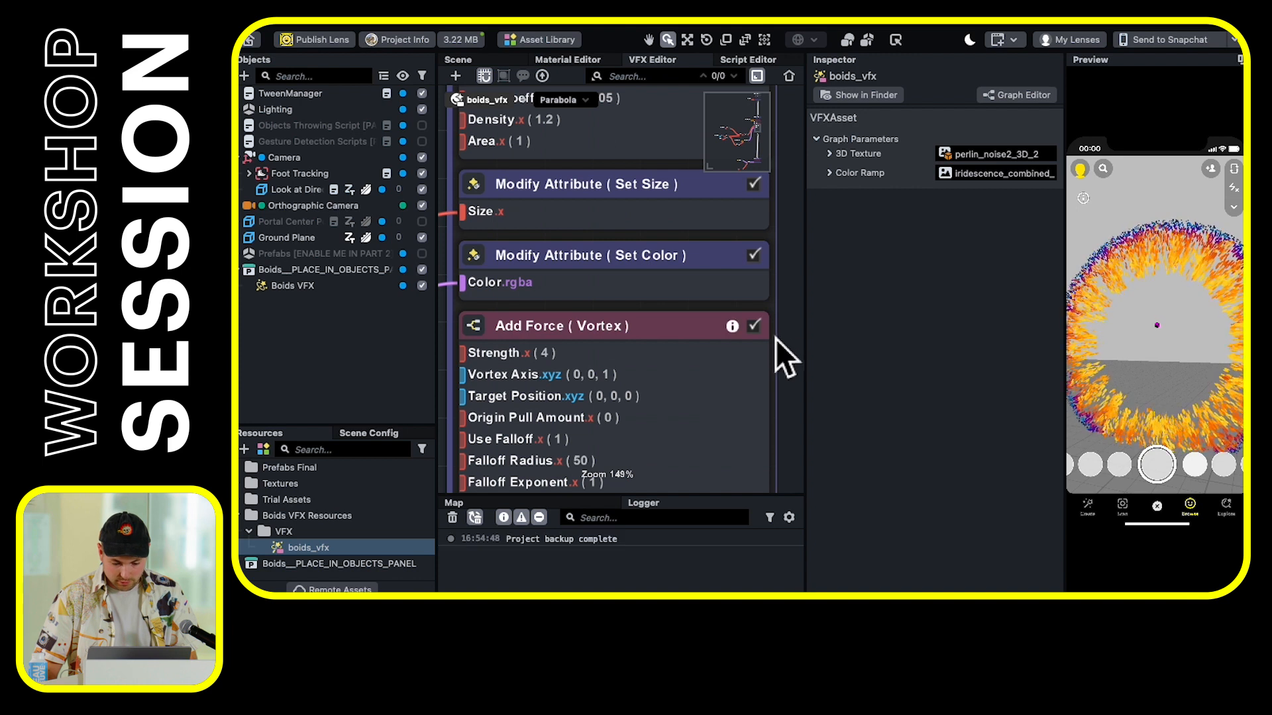
pyautogui.scroll(-5, 669, 305)
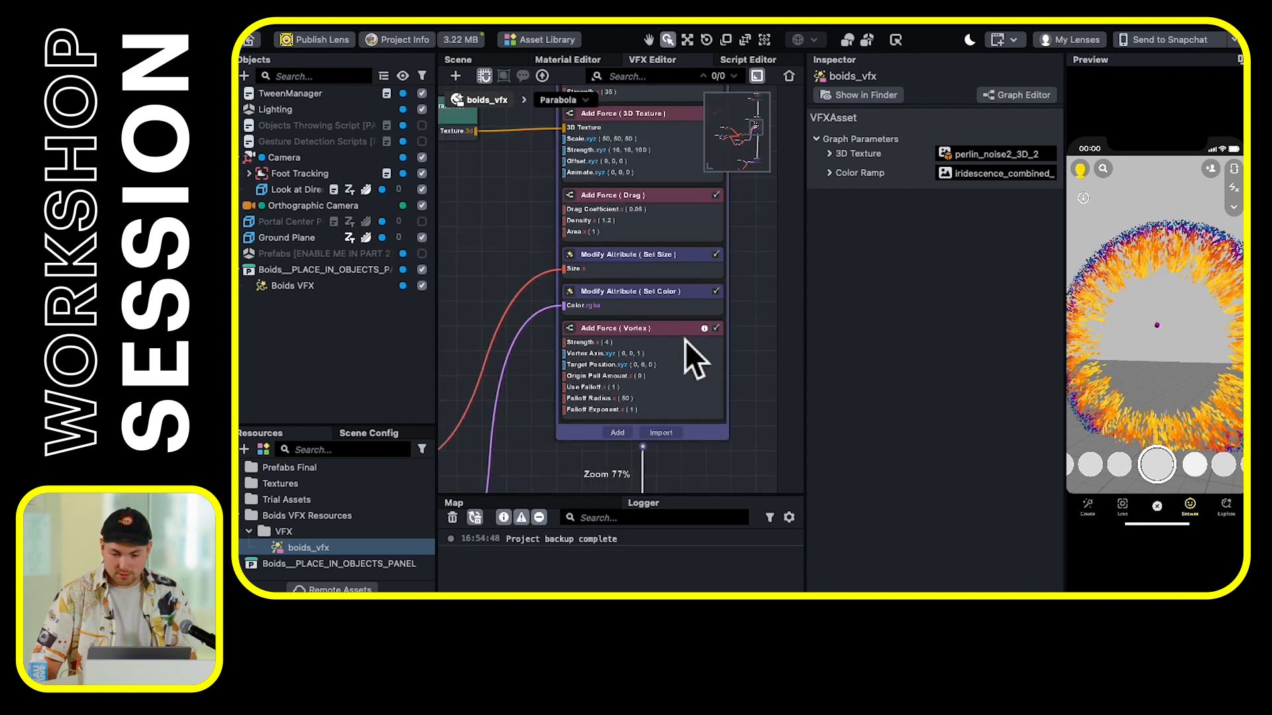
pyautogui.moveTo(765, 338); pyautogui.dragTo(748, 306)
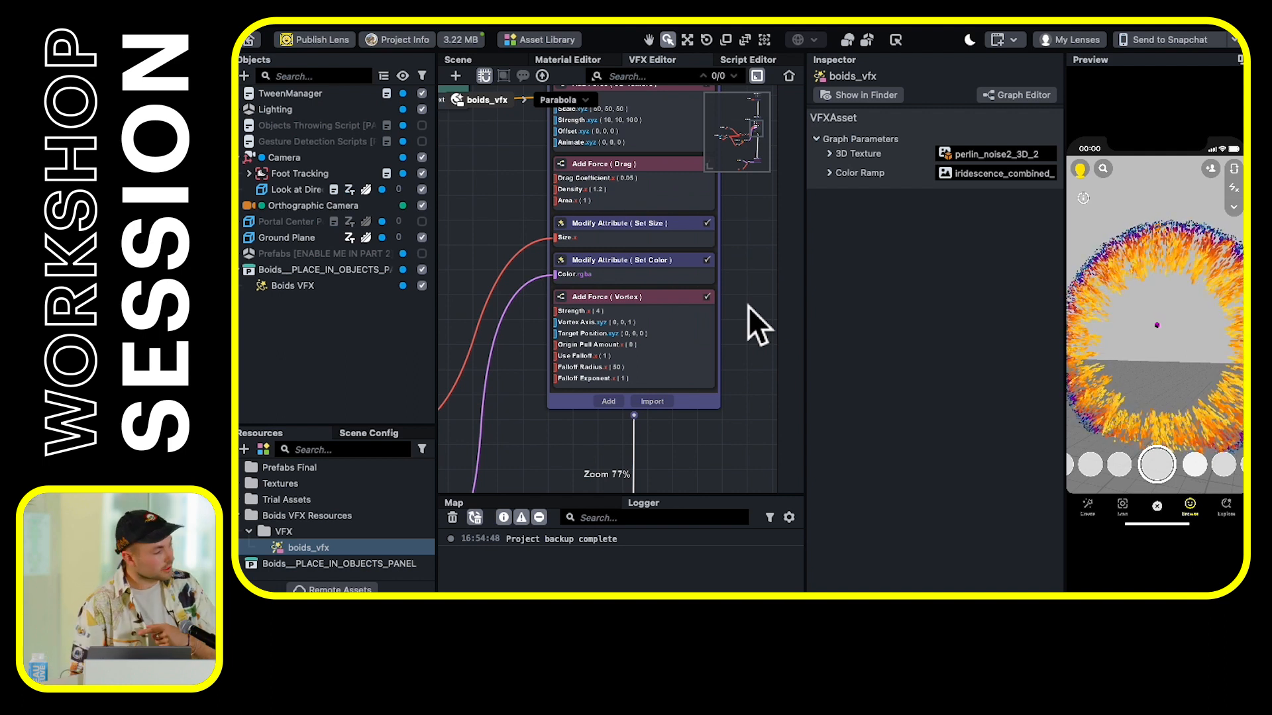
pyautogui.click(666, 301)
pyautogui.scroll(-2, 537, 285)
pyautogui.click(693, 315)
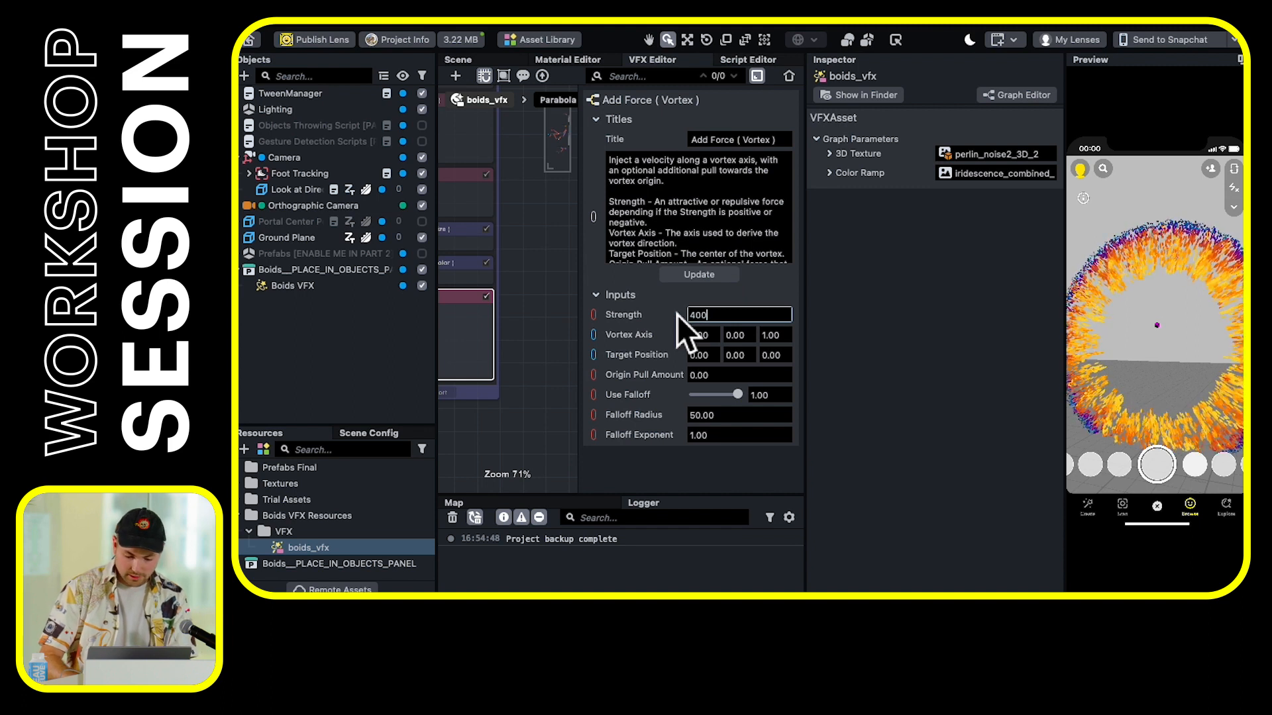
pyautogui.press('Return')
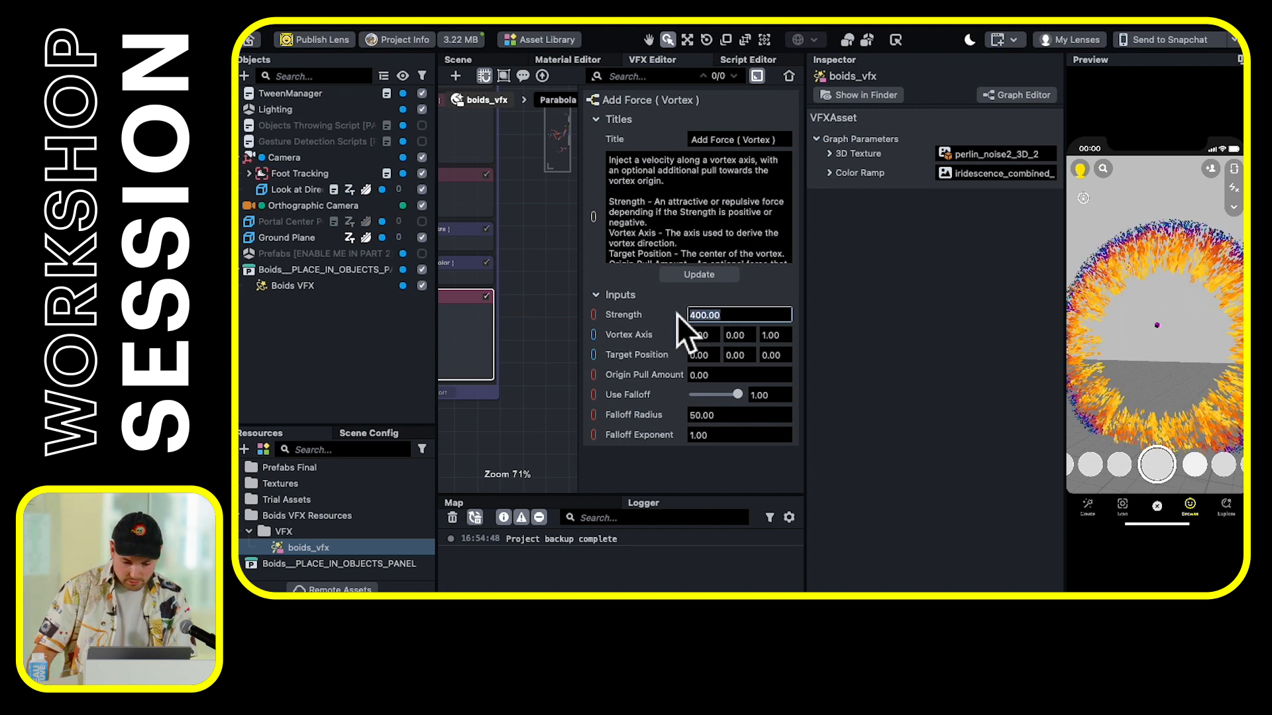
pyautogui.scroll(-5, 559, 356)
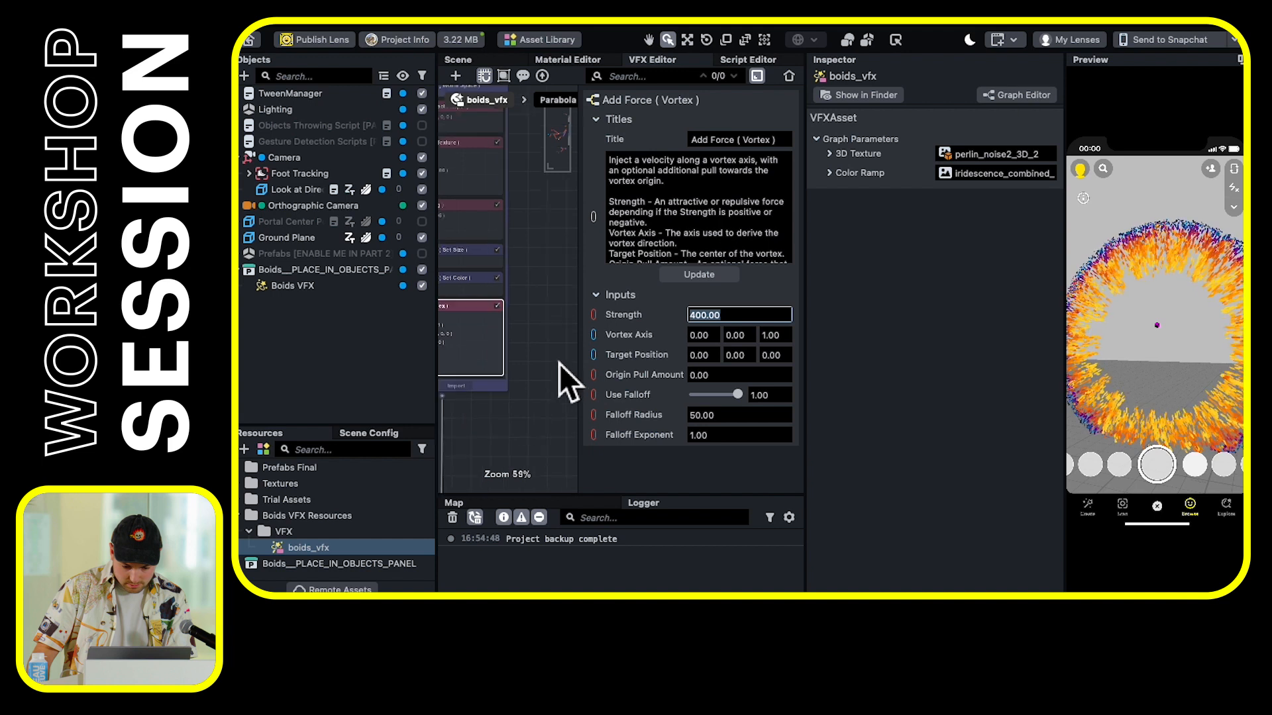
pyautogui.moveTo(545, 289); pyautogui.dragTo(575, 289)
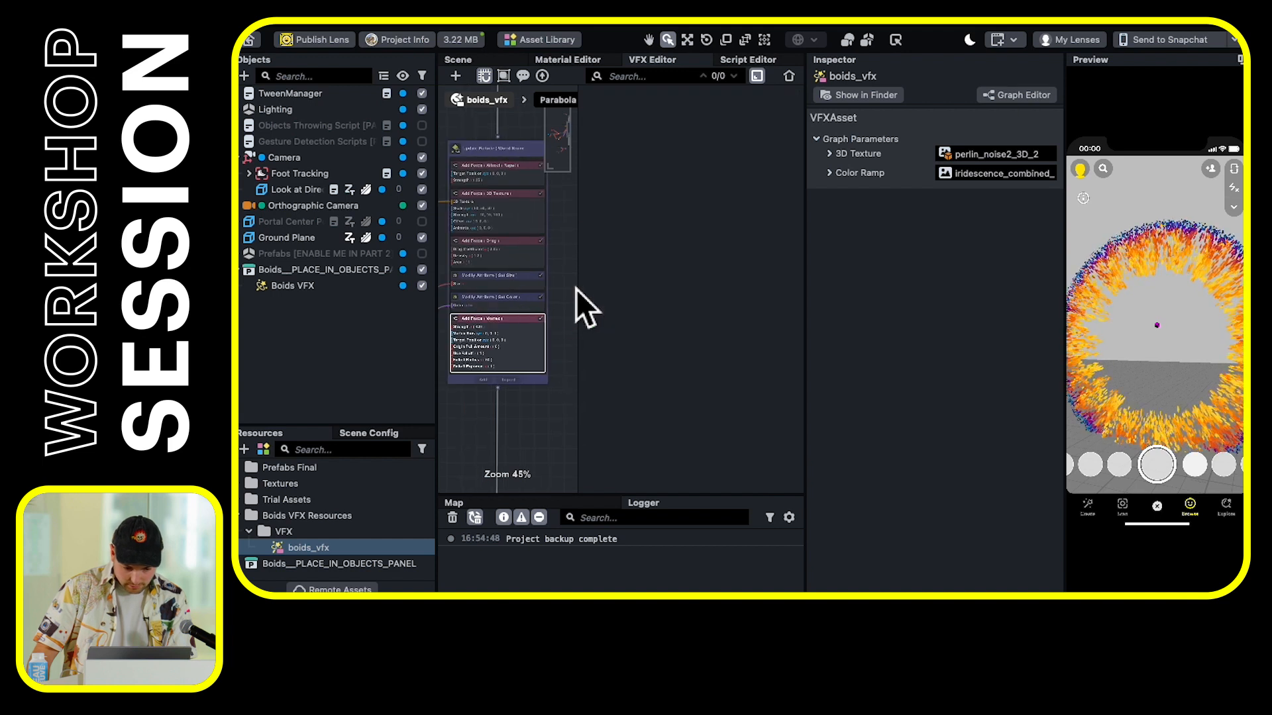
# Move the Add Force (Vortex) block above Add Force (Attract / Repel), making it the first block in the Update Particle (World Space) node
pyautogui.click(522, 322)
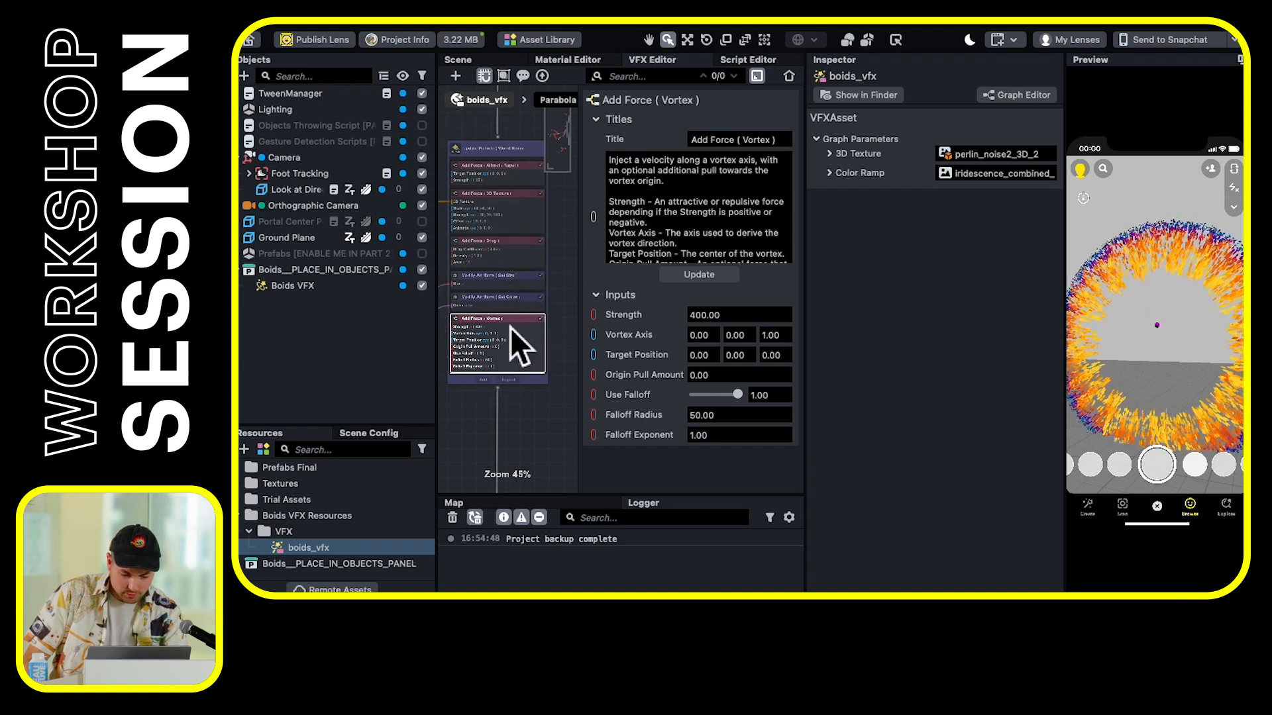
pyautogui.scroll(2, 510, 321)
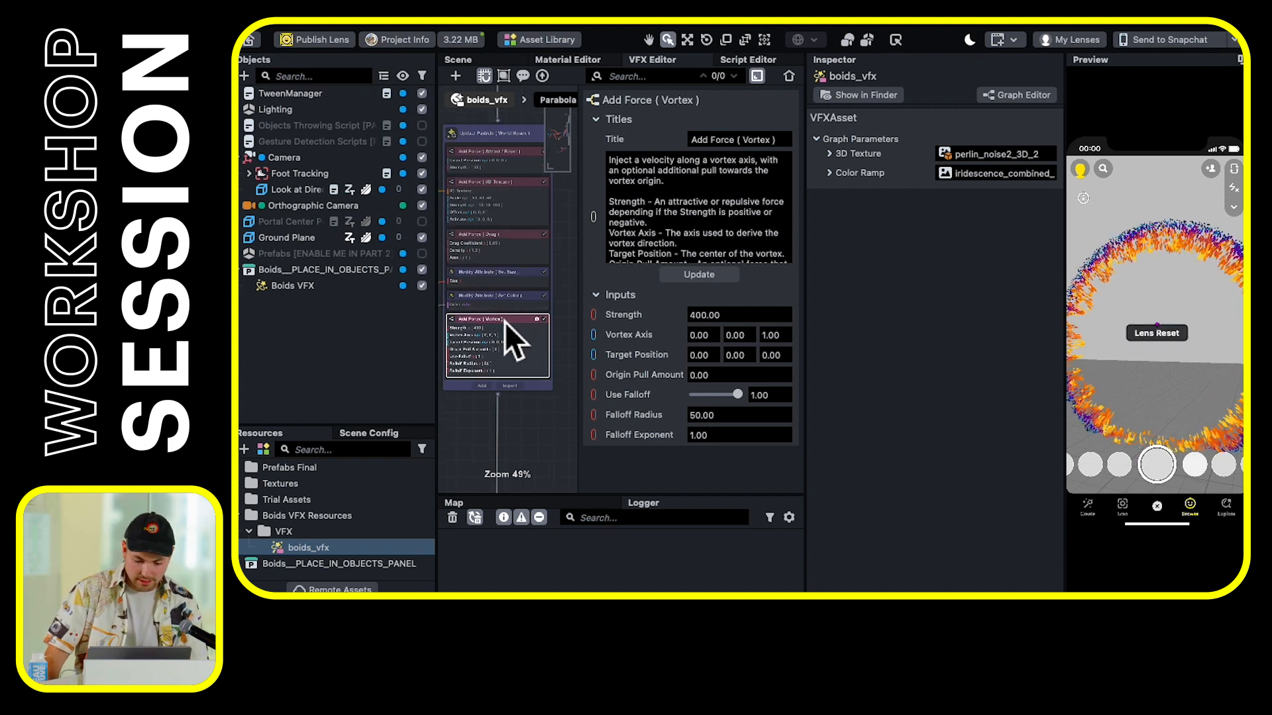
pyautogui.scroll(4, 505, 322)
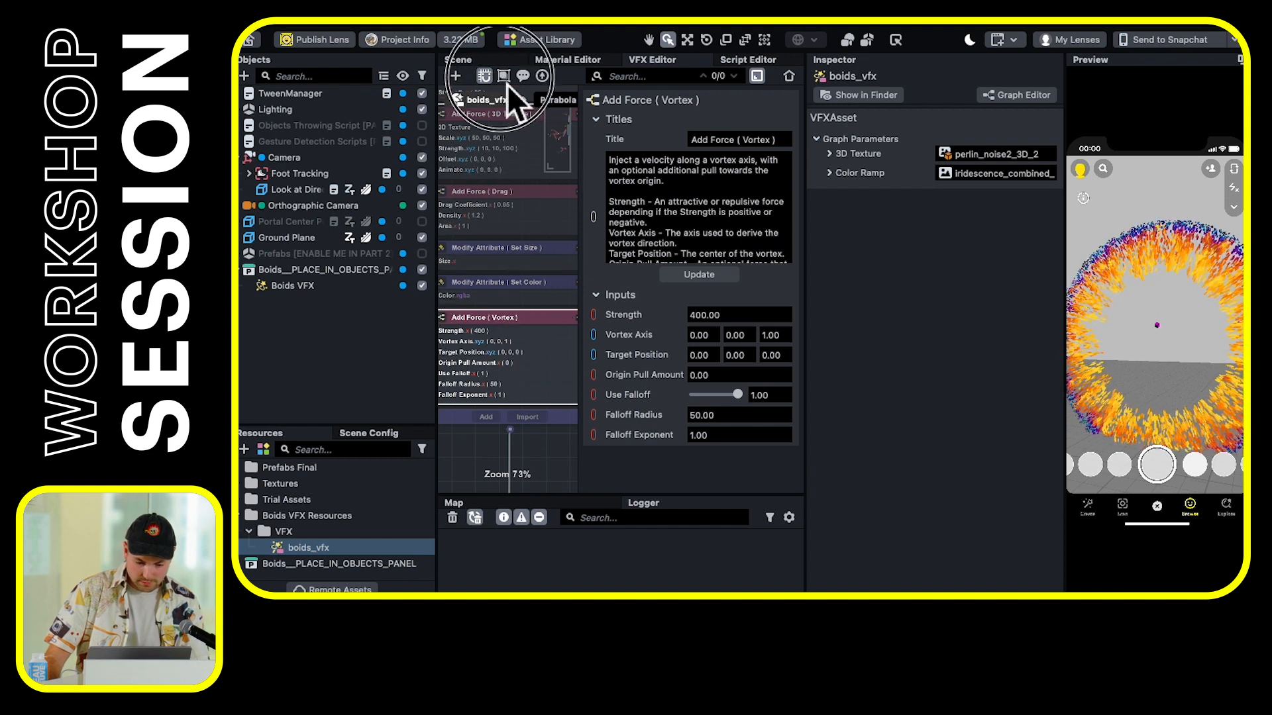
pyautogui.scroll(3, 510, 132)
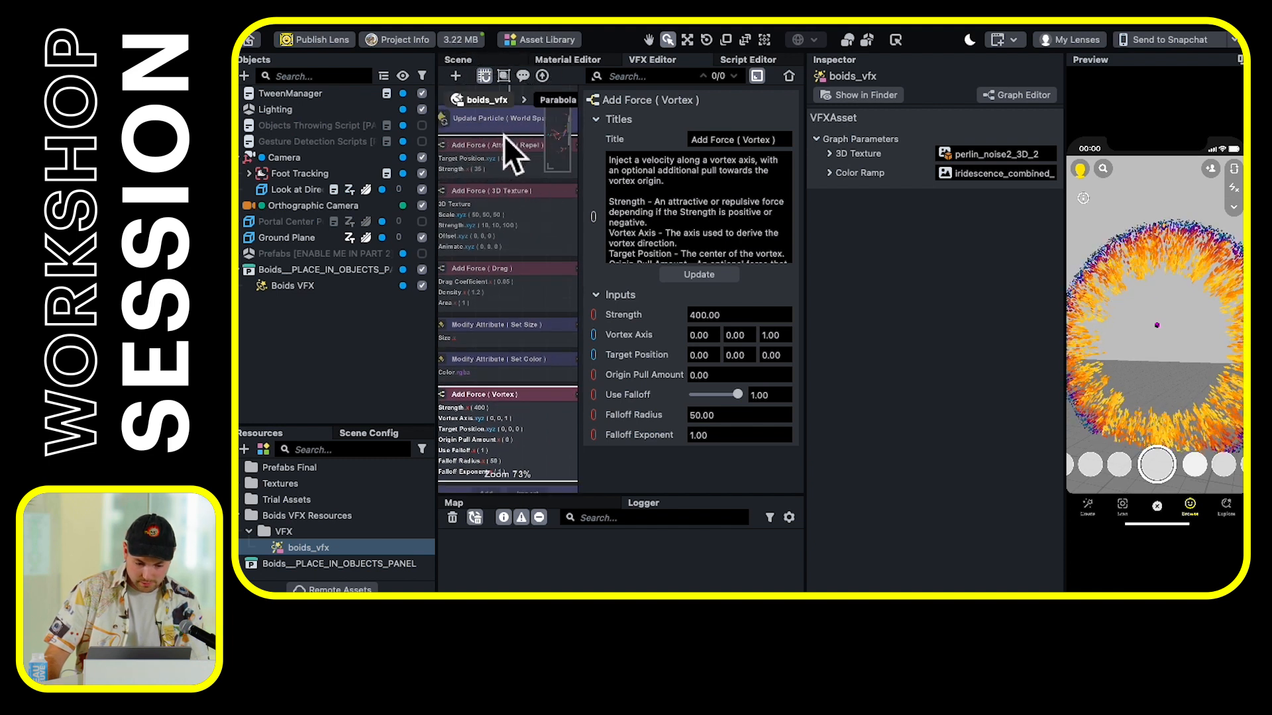
pyautogui.moveTo(502, 137); pyautogui.dragTo(504, 133)
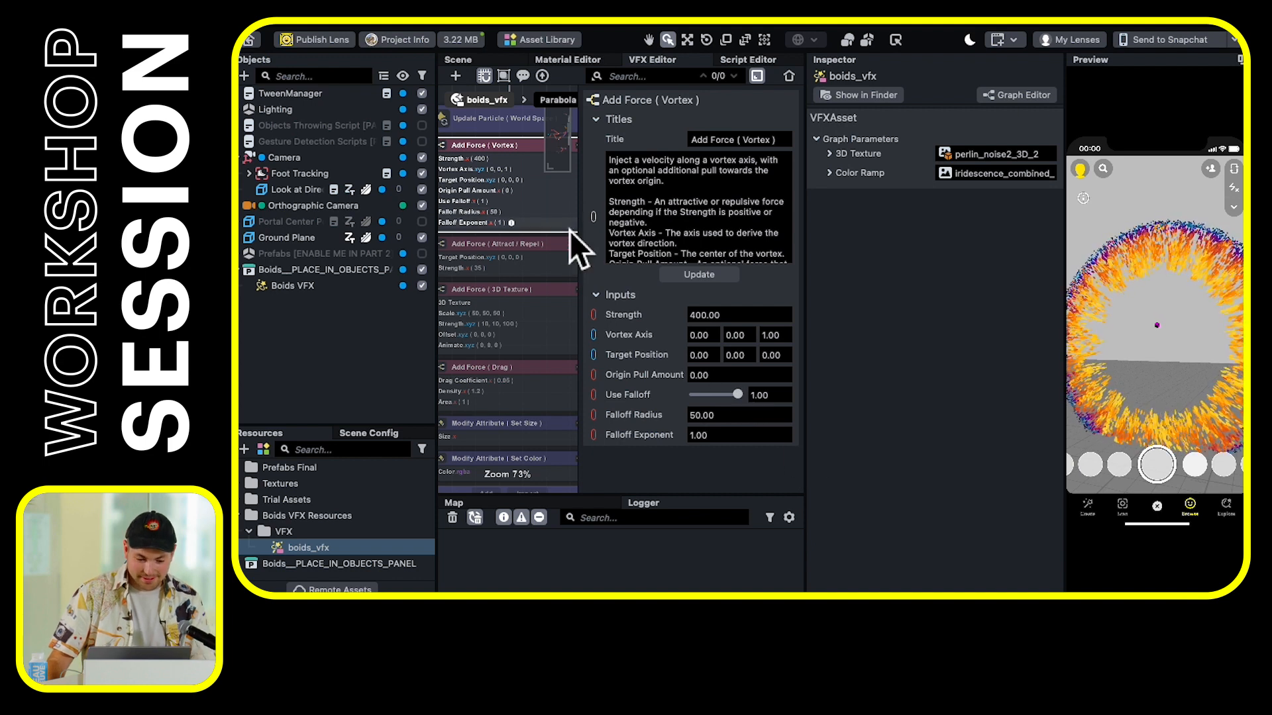
# Set the vortex force's Use Falloff to 0, compare the preview with it back at 1, and return it to 0
pyautogui.scroll(-1, 555, 233)
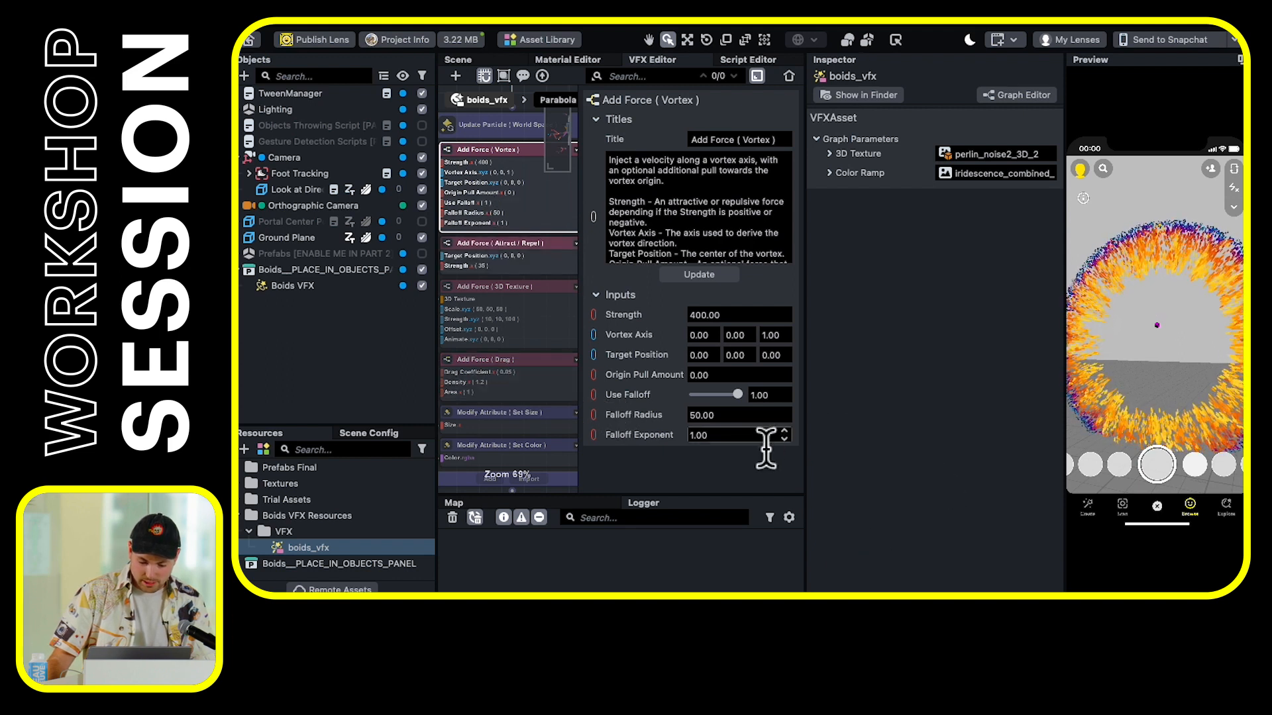
pyautogui.moveTo(745, 396); pyautogui.dragTo(686, 400)
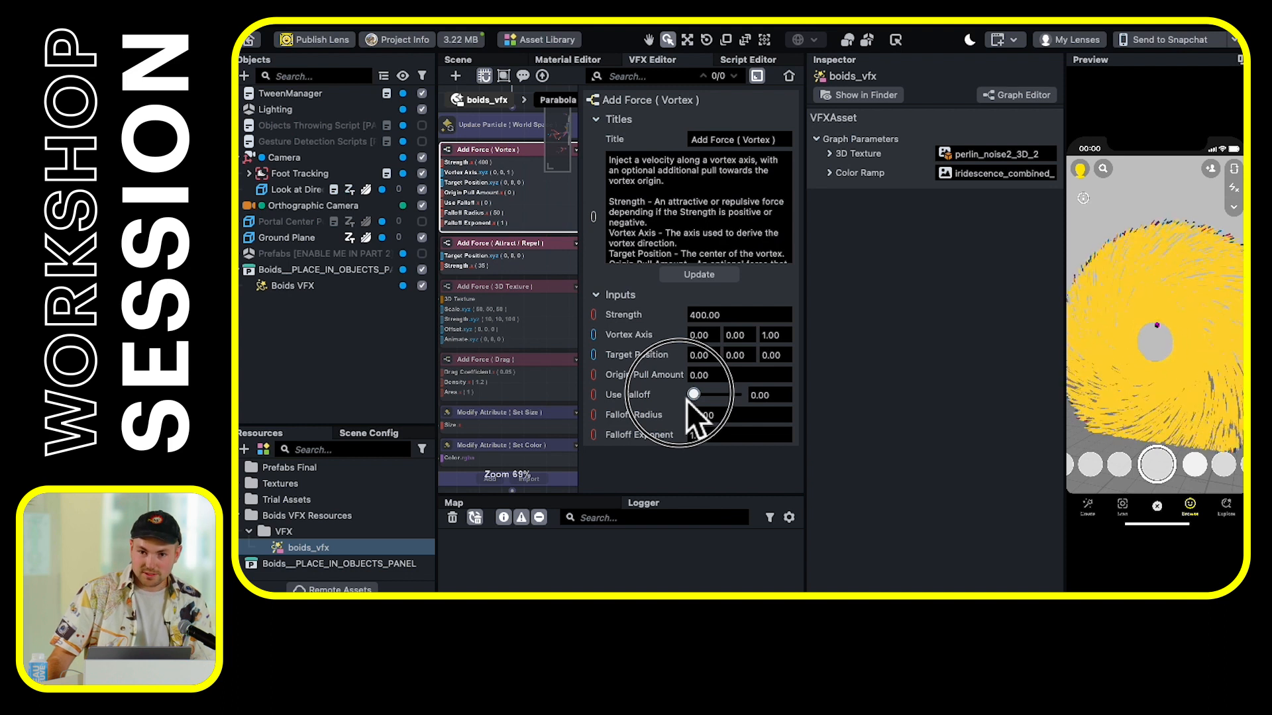
pyautogui.moveTo(705, 399); pyautogui.dragTo(773, 393)
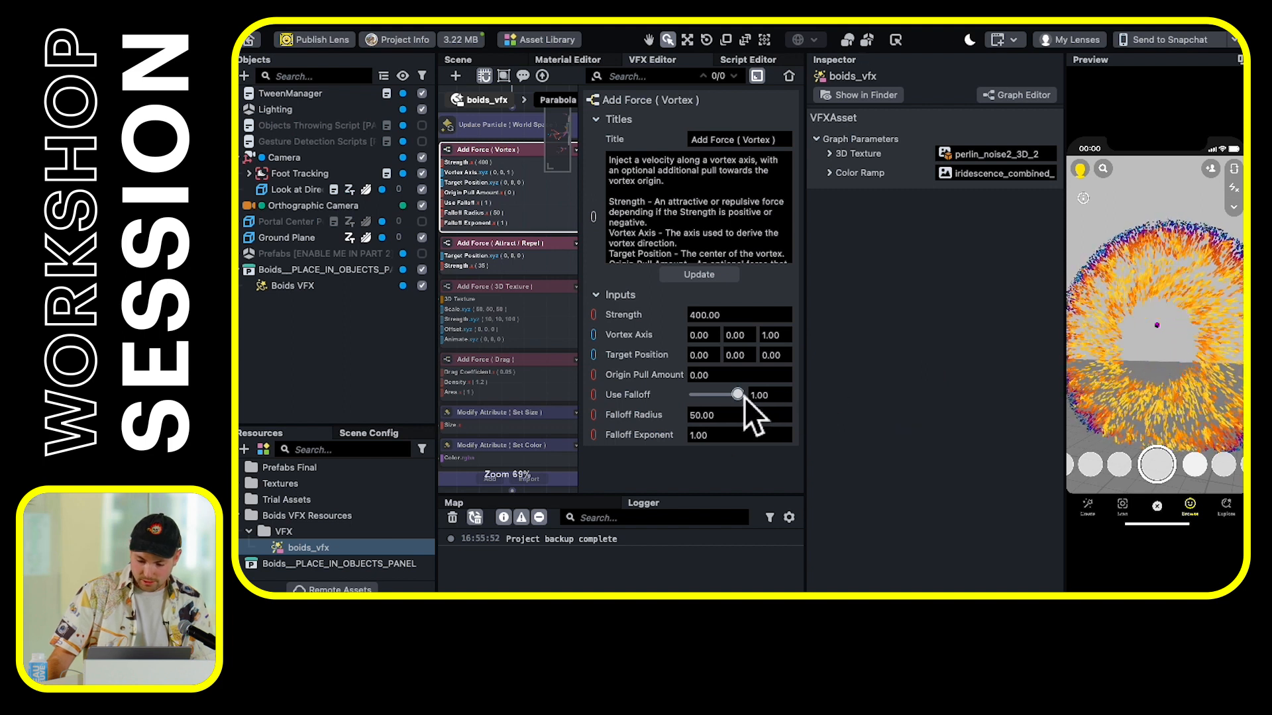
pyautogui.moveTo(745, 396); pyautogui.dragTo(635, 394)
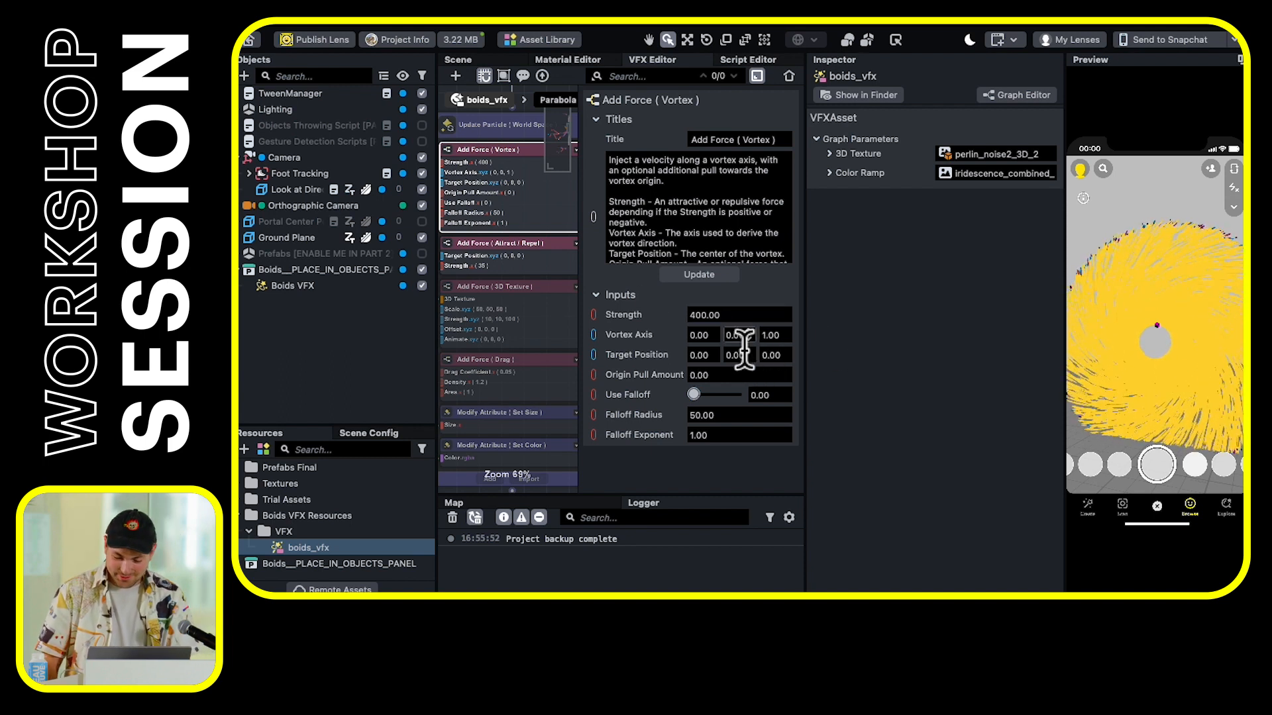
# Lower the vortex force's Strength to 40, reduce it further to 20, and check the swirl in the preview
pyautogui.click(735, 316)
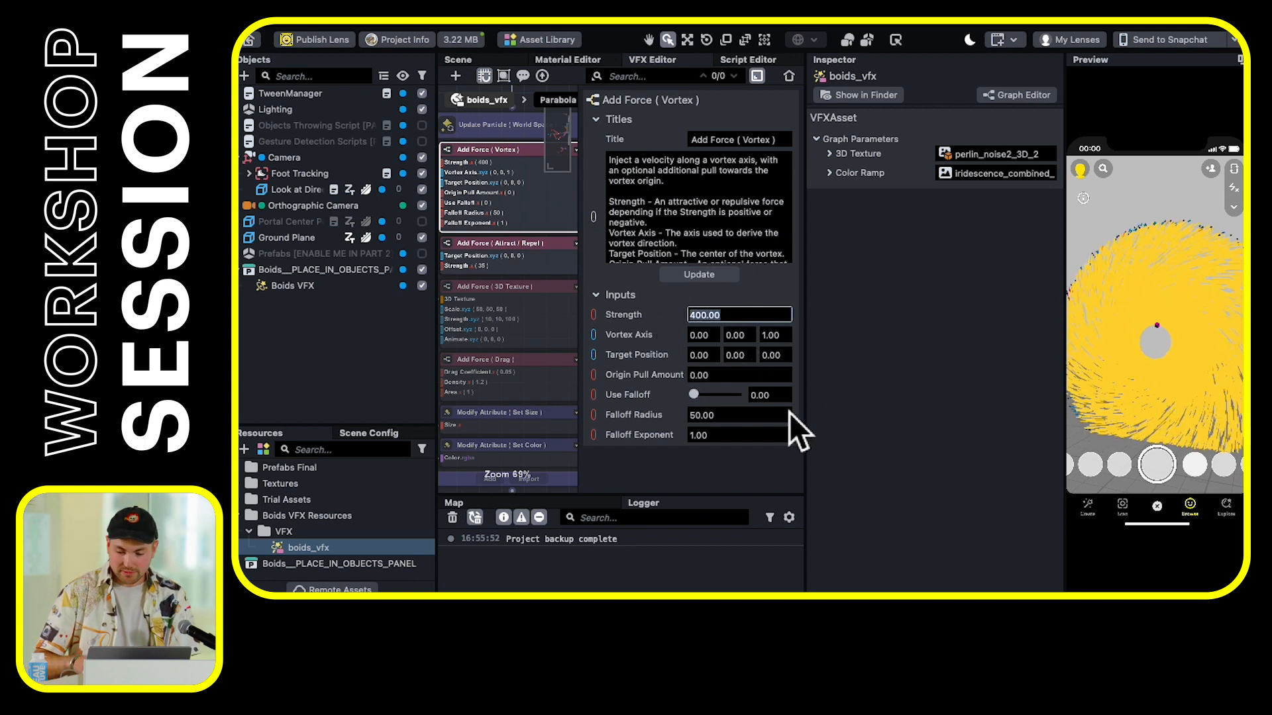
pyautogui.write('40')
pyautogui.press('Return')
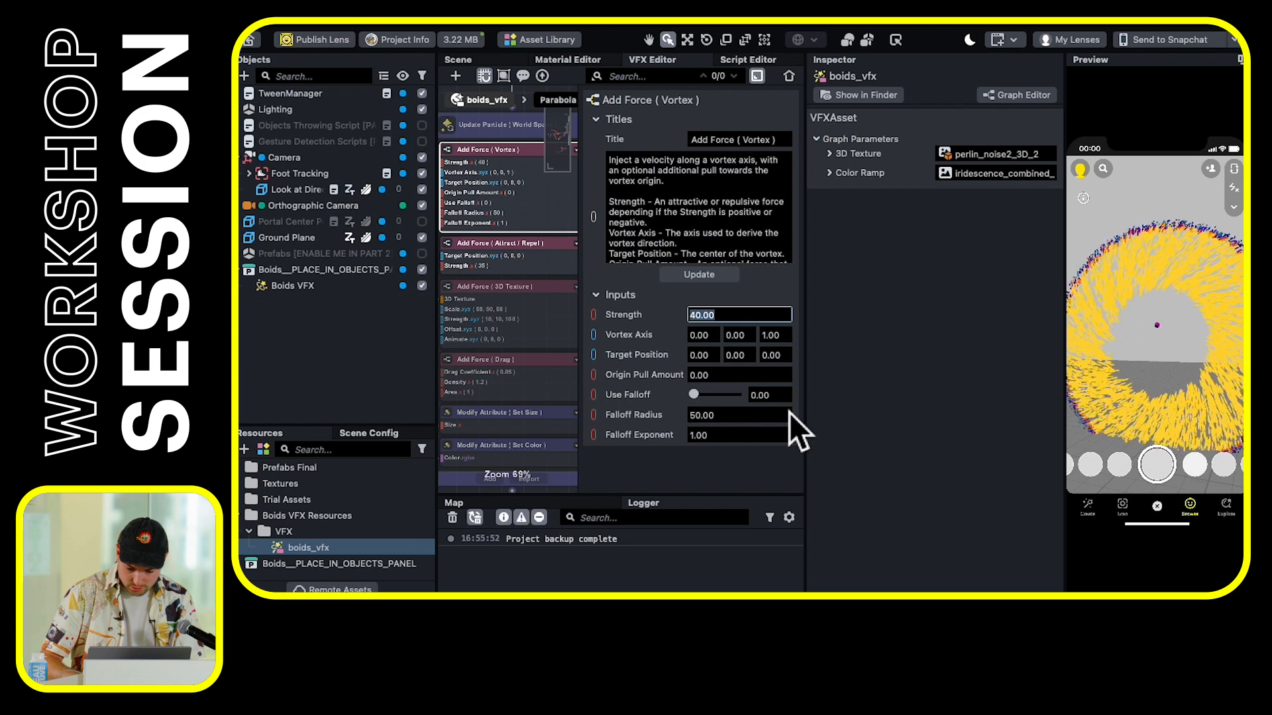
pyautogui.write('20')
pyautogui.press('Return')
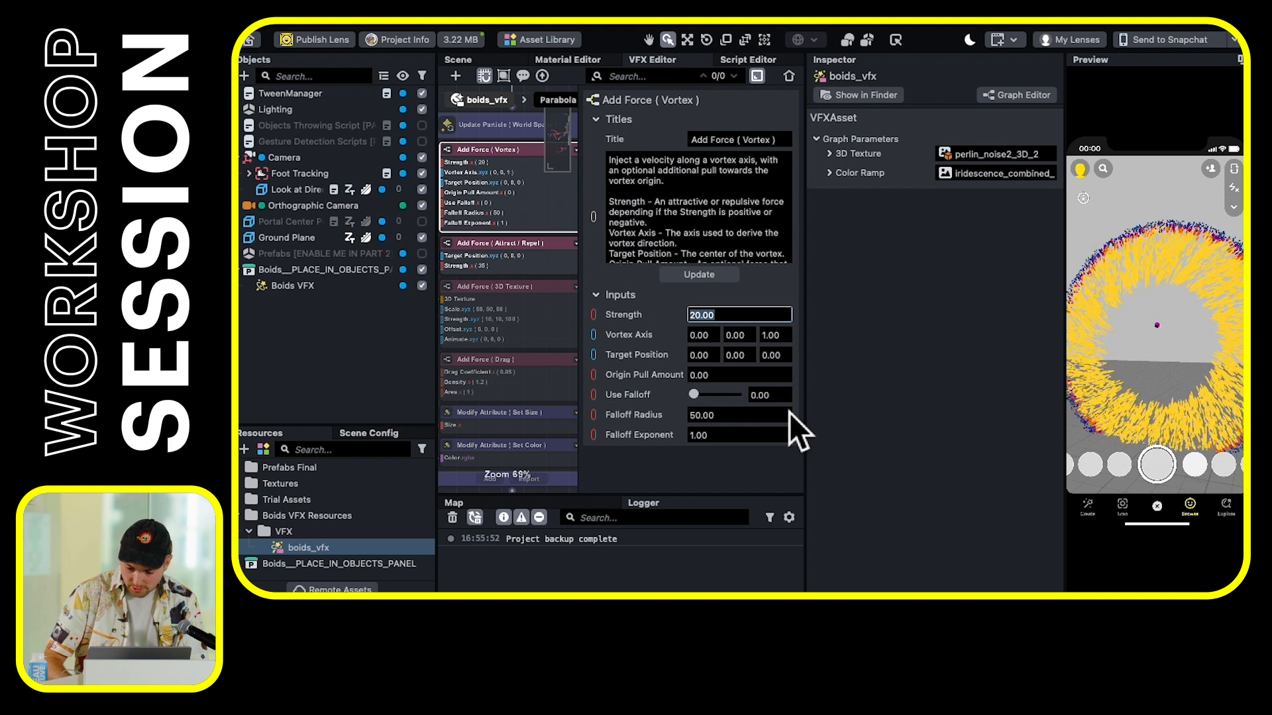
pyautogui.moveTo(1156, 351)
pyautogui.mouseDown()
pyautogui.moveTo(1192, 364)
pyautogui.moveTo(1124, 366)
pyautogui.moveTo(1202, 363)
pyautogui.moveTo(1187, 363)
pyautogui.mouseUp()
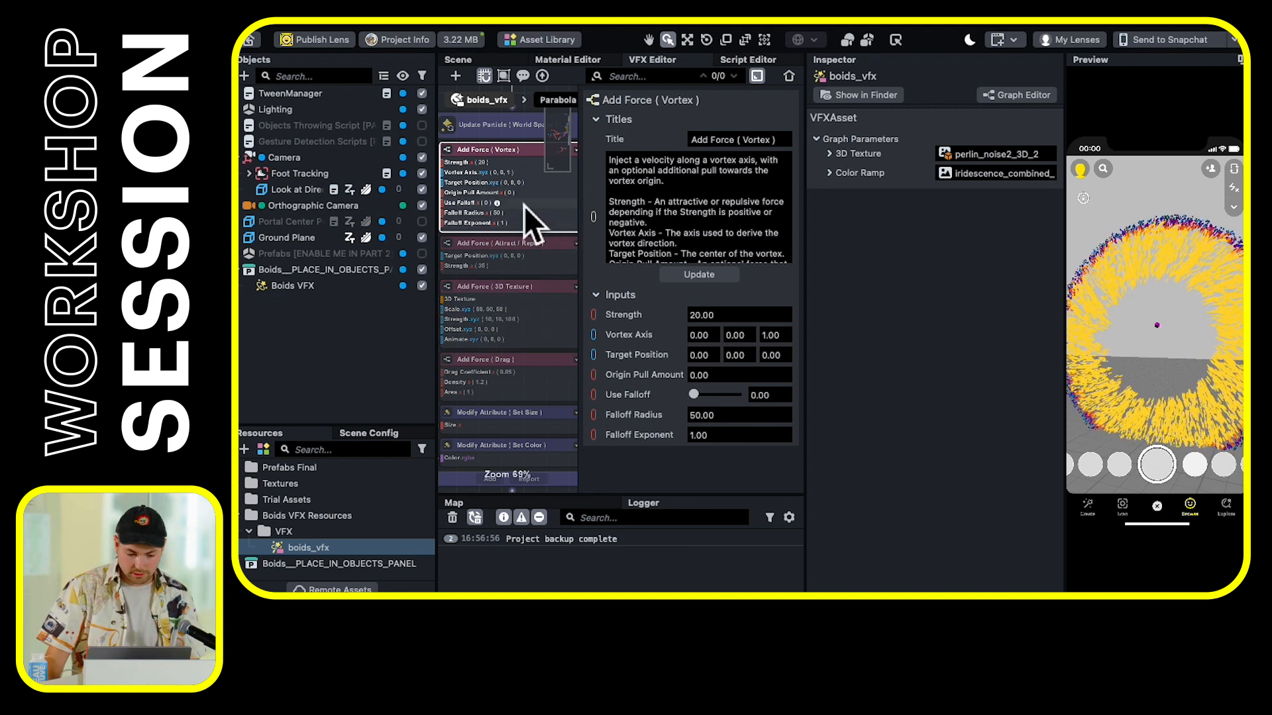
# Add a Construct Vector node from the node library and place it above the Particle Random node beside Spawn Particle (World Space)
pyautogui.scroll(-1, 519, 165)
pyautogui.moveTo(537, 119); pyautogui.dragTo(528, 364)
pyautogui.moveTo(510, 136); pyautogui.dragTo(504, 416)
pyautogui.moveTo(594, 232); pyautogui.dragTo(797, 263)
pyautogui.scroll(10, 571, 220)
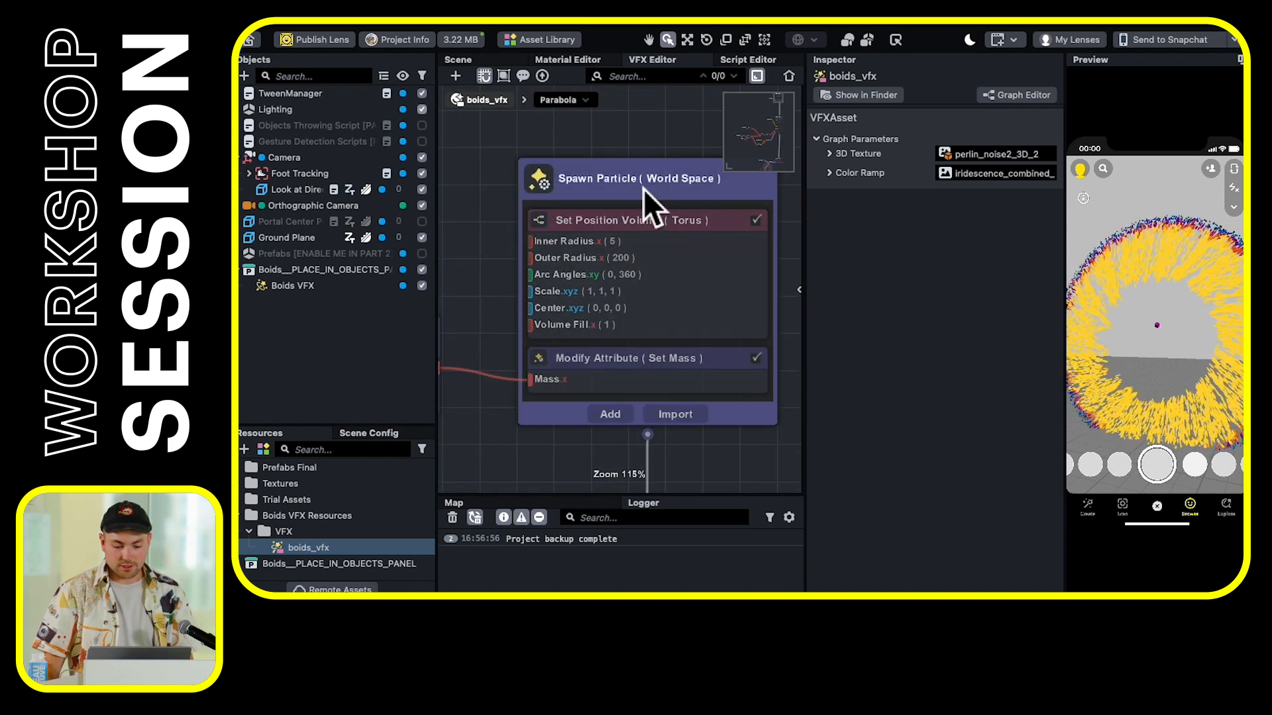
pyautogui.moveTo(624, 140); pyautogui.dragTo(687, 160)
pyautogui.moveTo(520, 258); pyautogui.dragTo(610, 263)
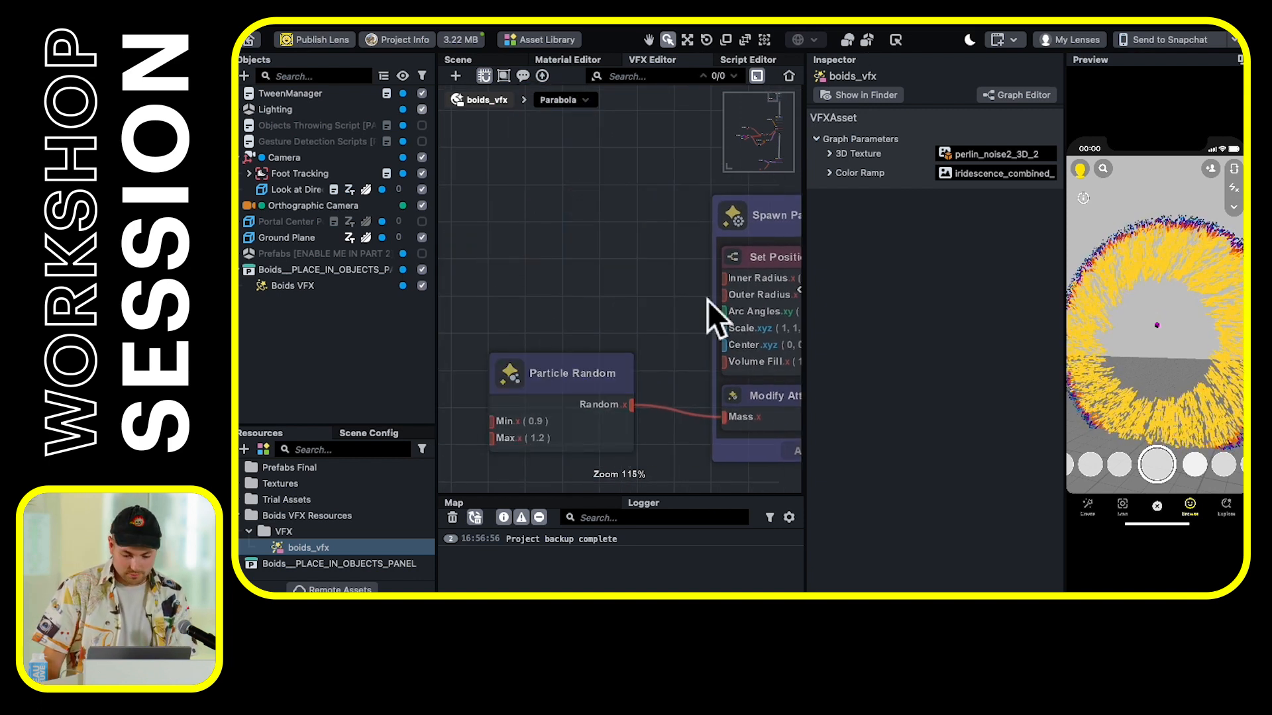
pyautogui.rightClick(517, 217)
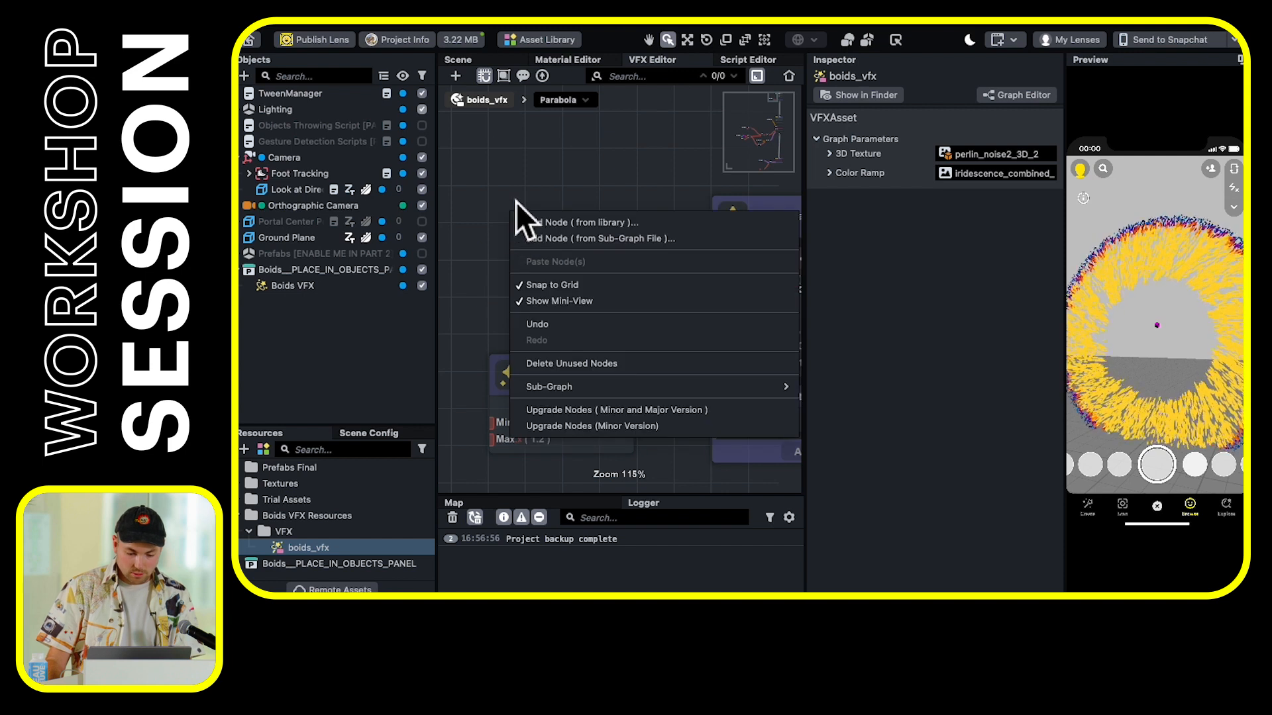
pyautogui.press('Escape')
pyautogui.click(456, 76)
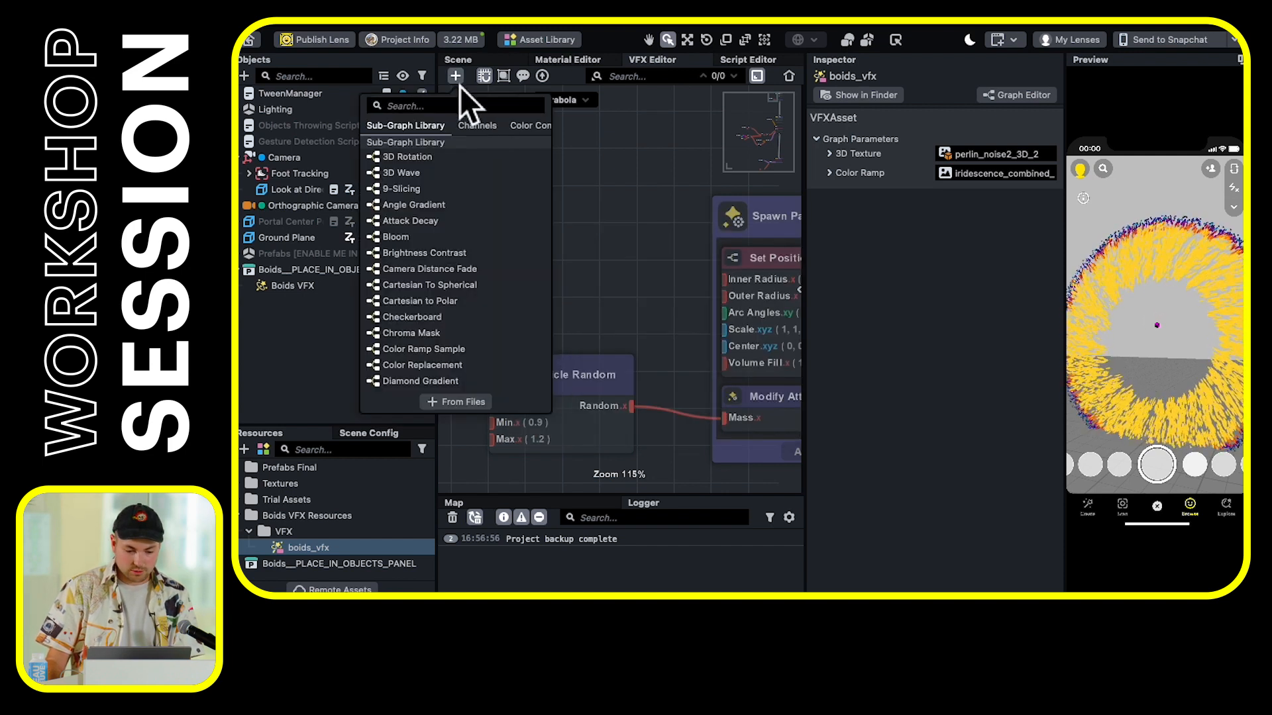
pyautogui.click(442, 106)
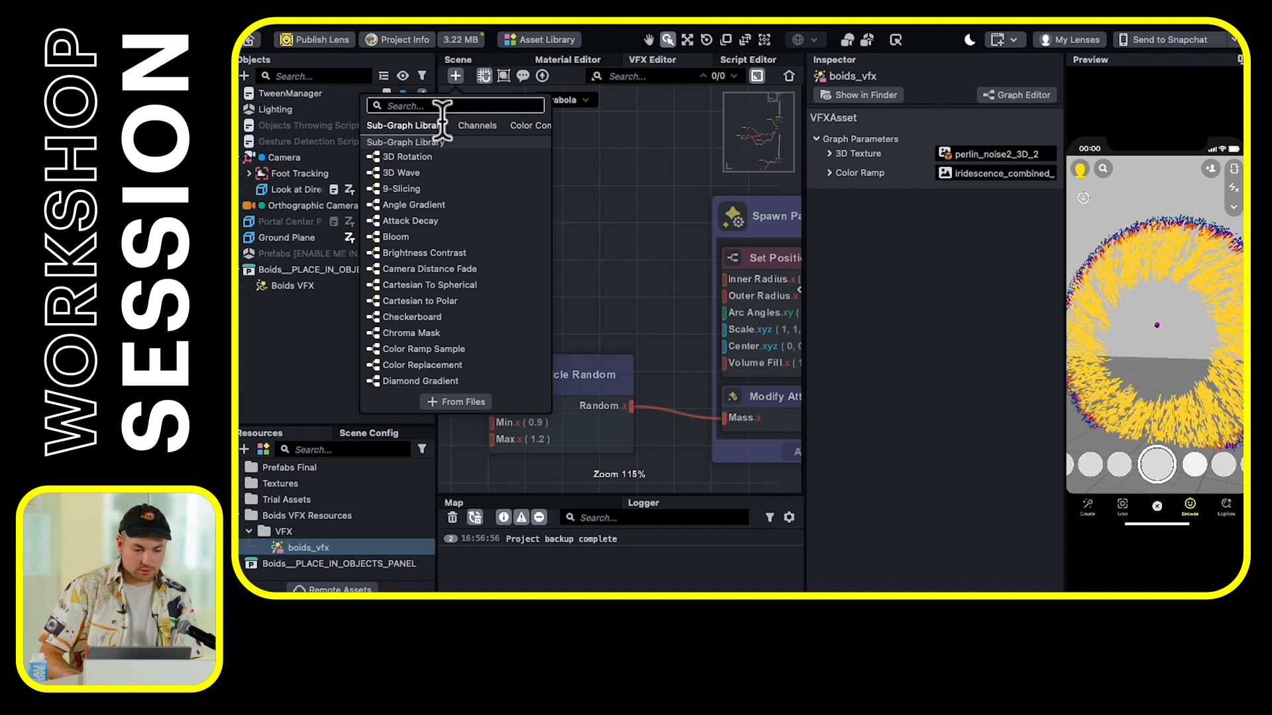
pyautogui.write('const')
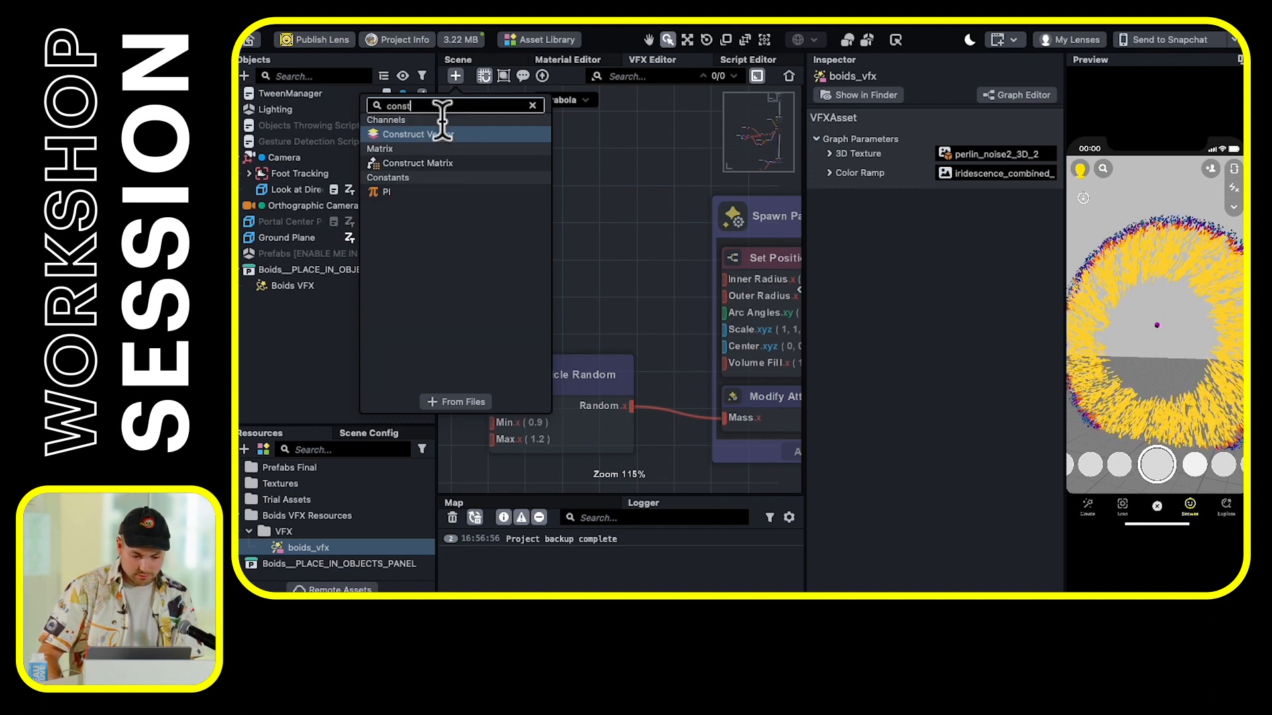
pyautogui.click(424, 132)
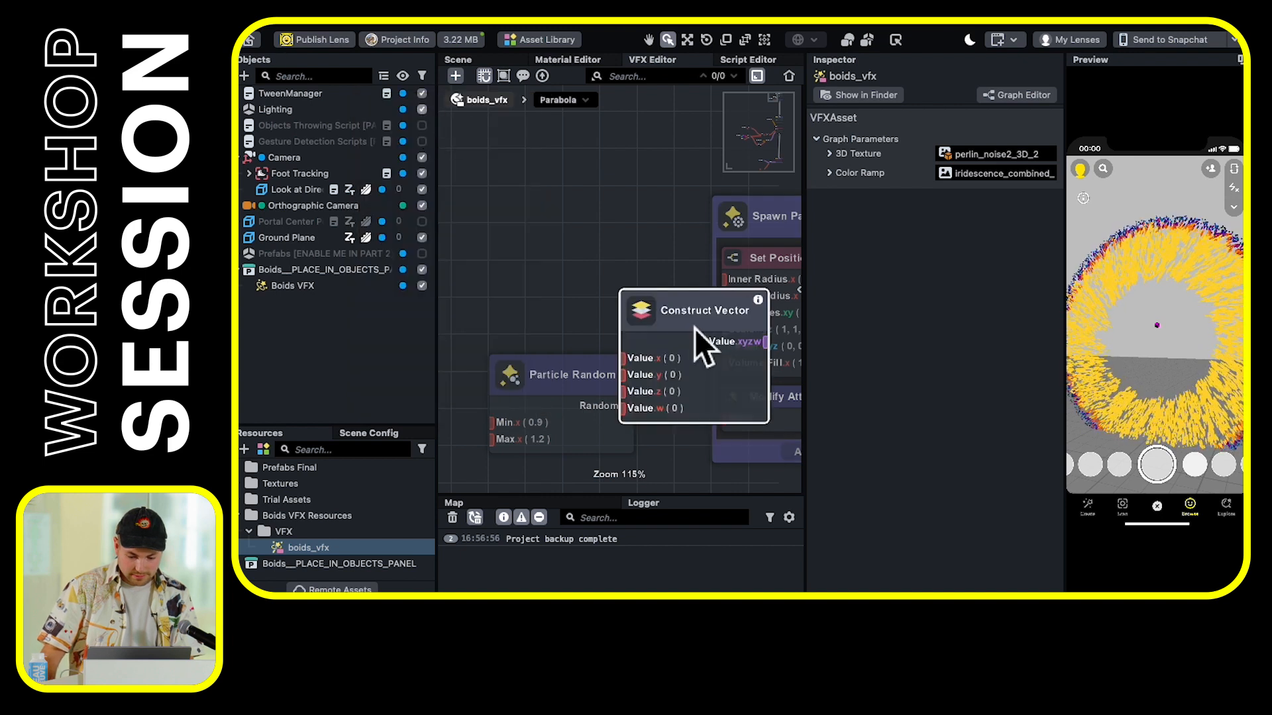
pyautogui.moveTo(699, 310); pyautogui.dragTo(564, 191)
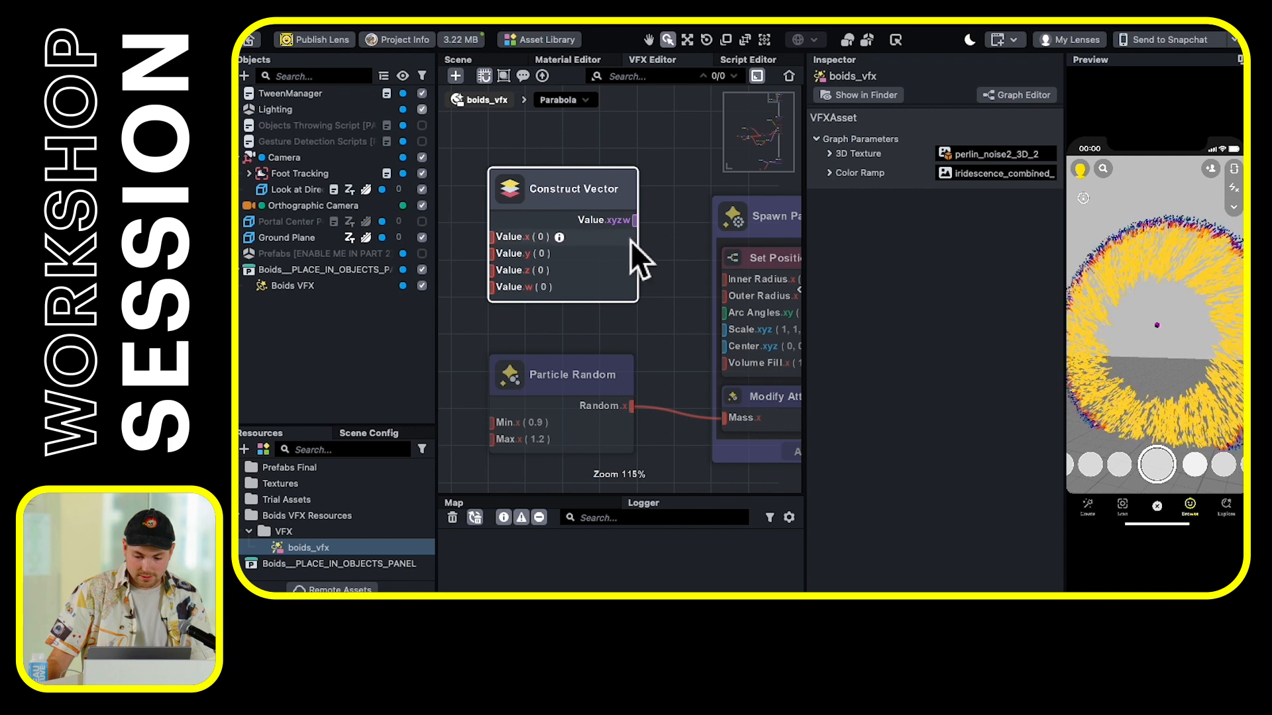
# Connect the Construct Vector output to the Arc Angles input of Set Position Volume (Torus) and tidy the node's position
pyautogui.scroll(-2, 630, 245)
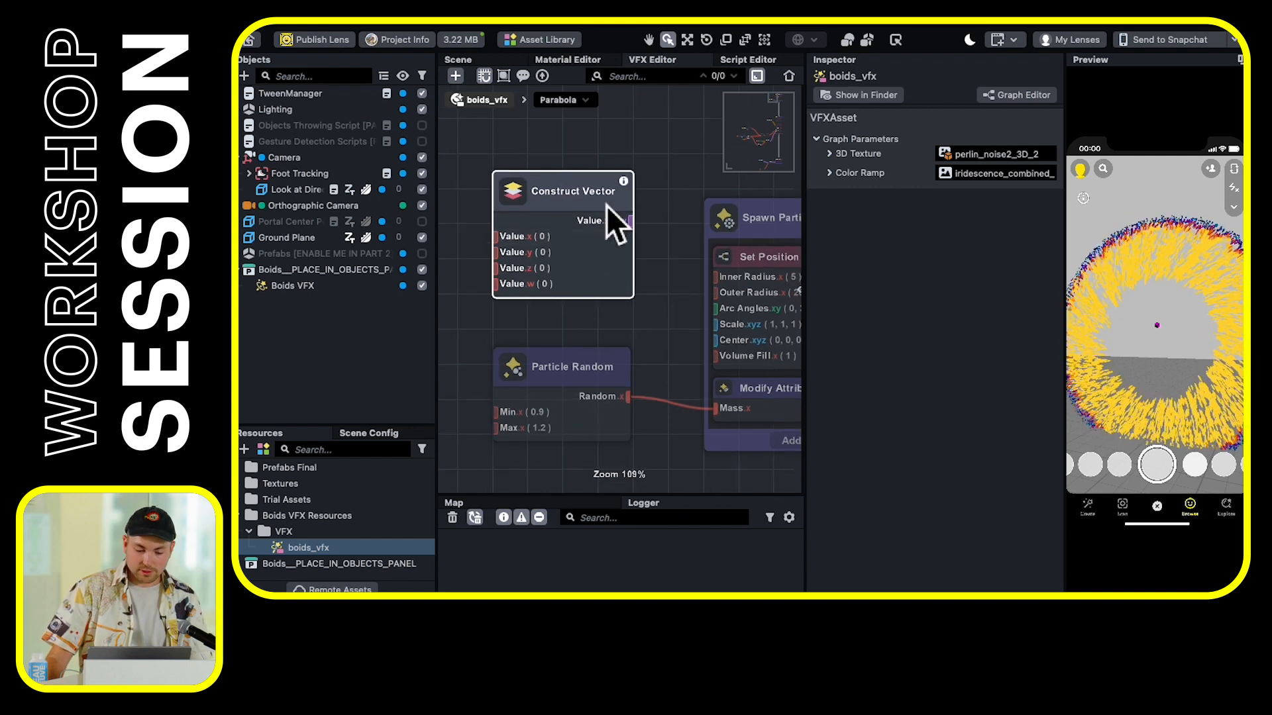
pyautogui.moveTo(595, 193); pyautogui.dragTo(578, 193)
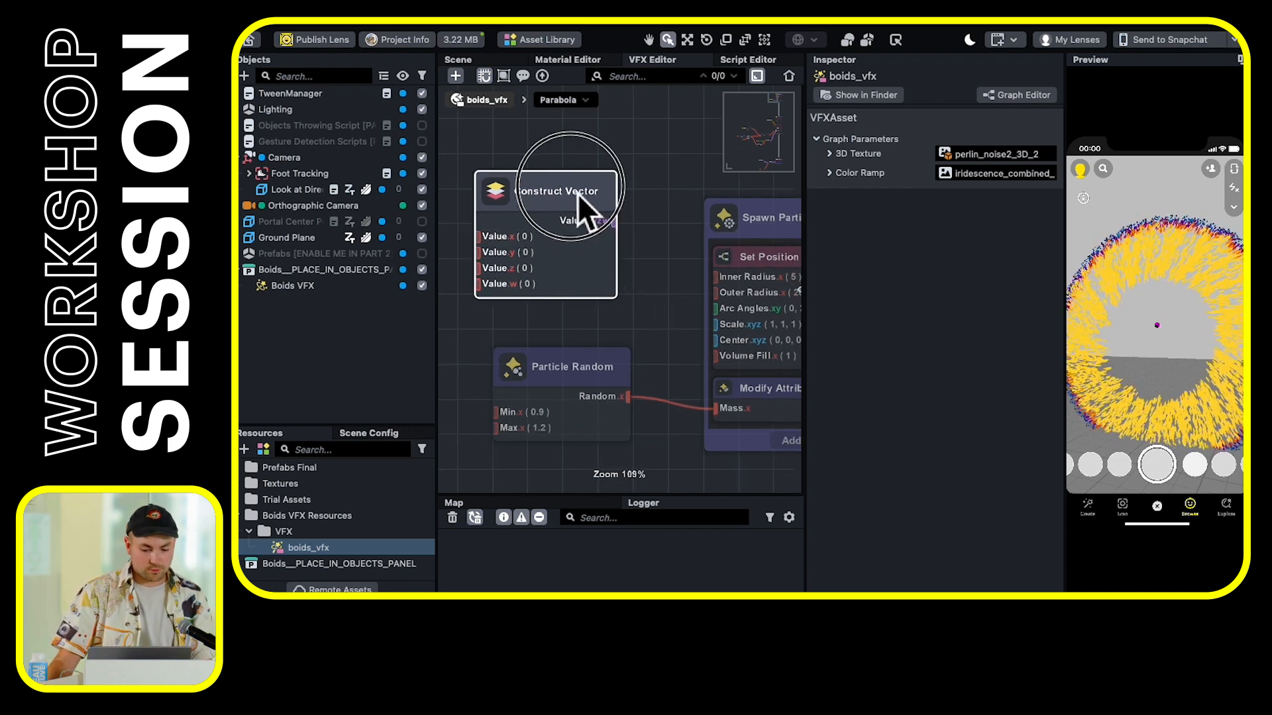
pyautogui.hscroll(2, 703, 296)
pyautogui.moveTo(678, 300); pyautogui.dragTo(679, 305)
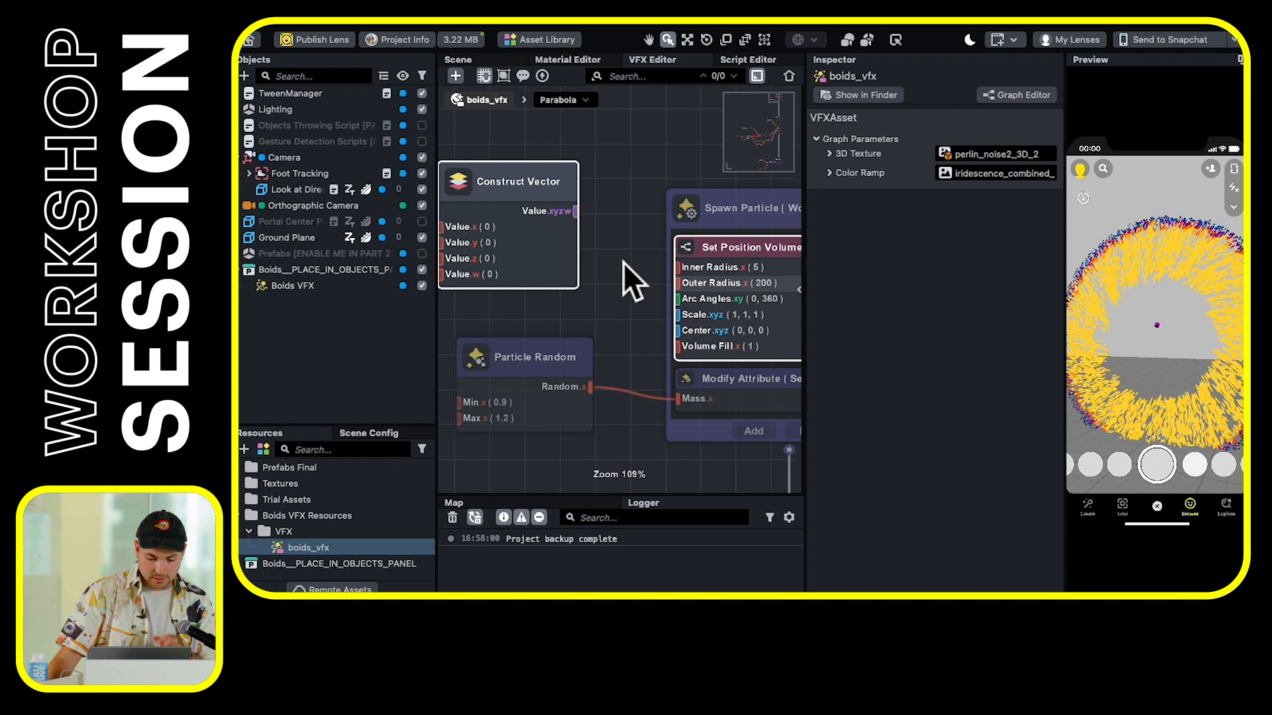
pyautogui.moveTo(581, 217); pyautogui.dragTo(686, 304)
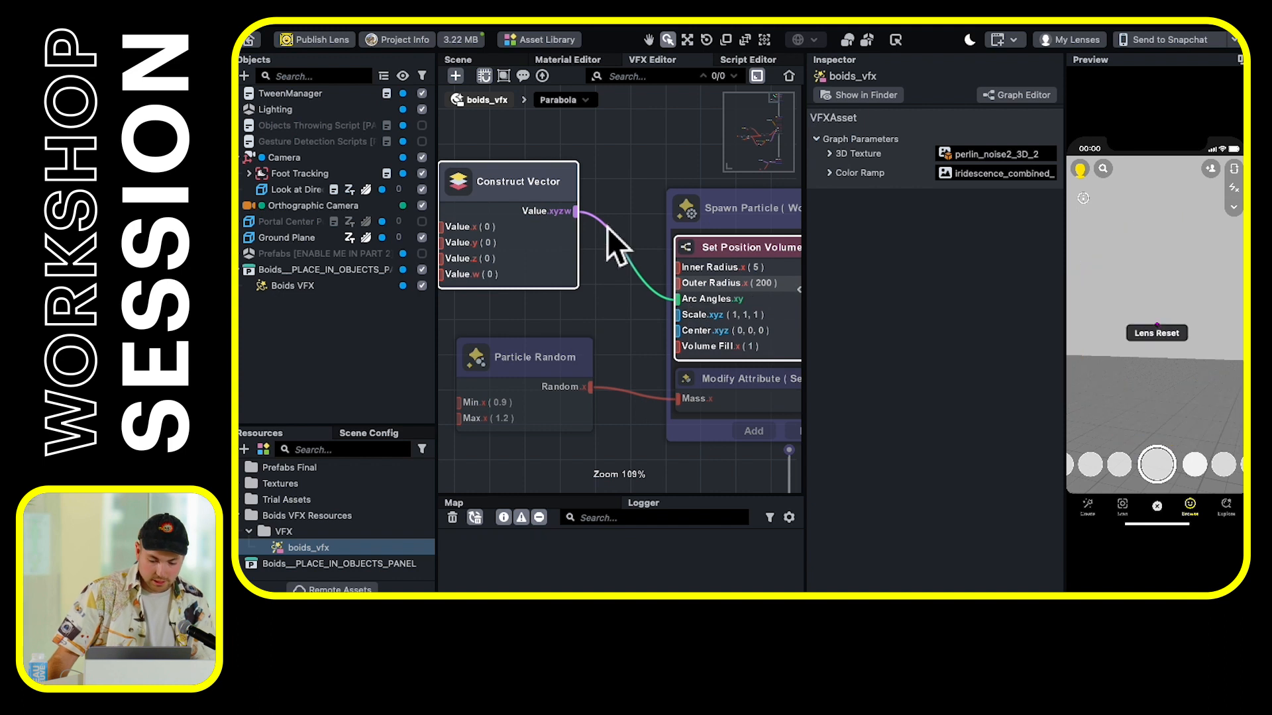
pyautogui.moveTo(486, 174); pyautogui.dragTo(512, 175)
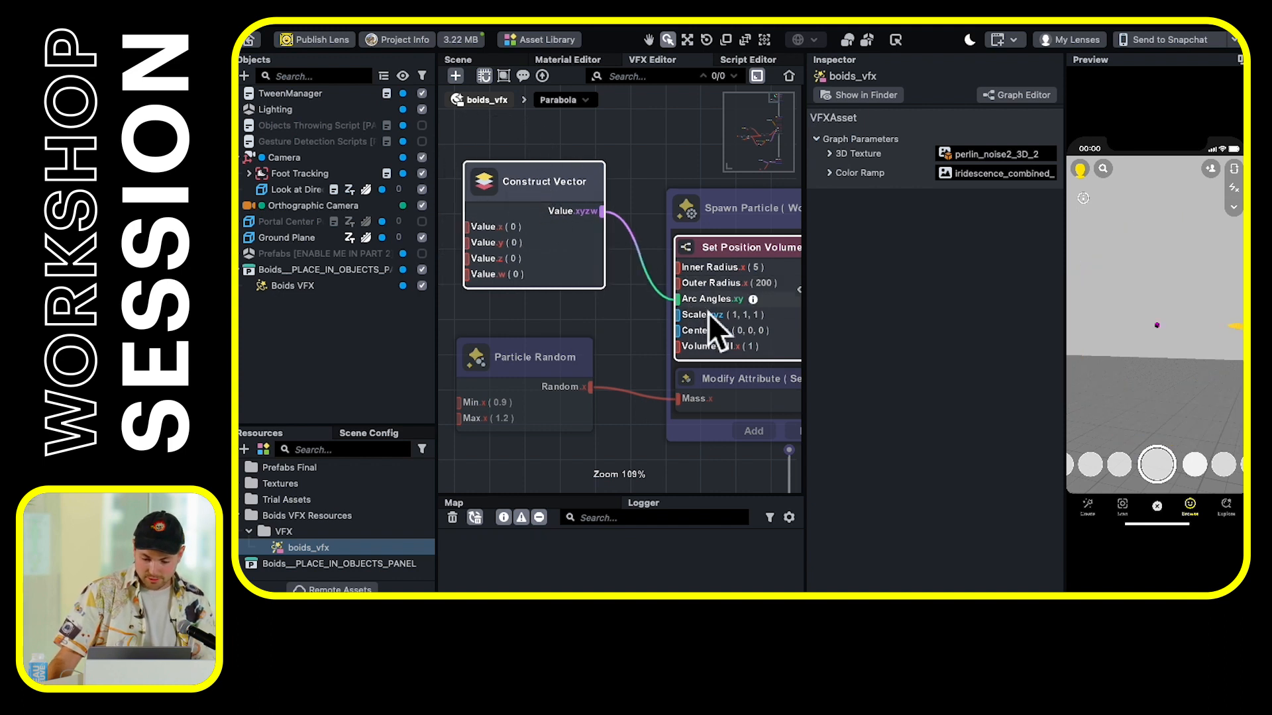
pyautogui.moveTo(626, 319); pyautogui.dragTo(609, 302)
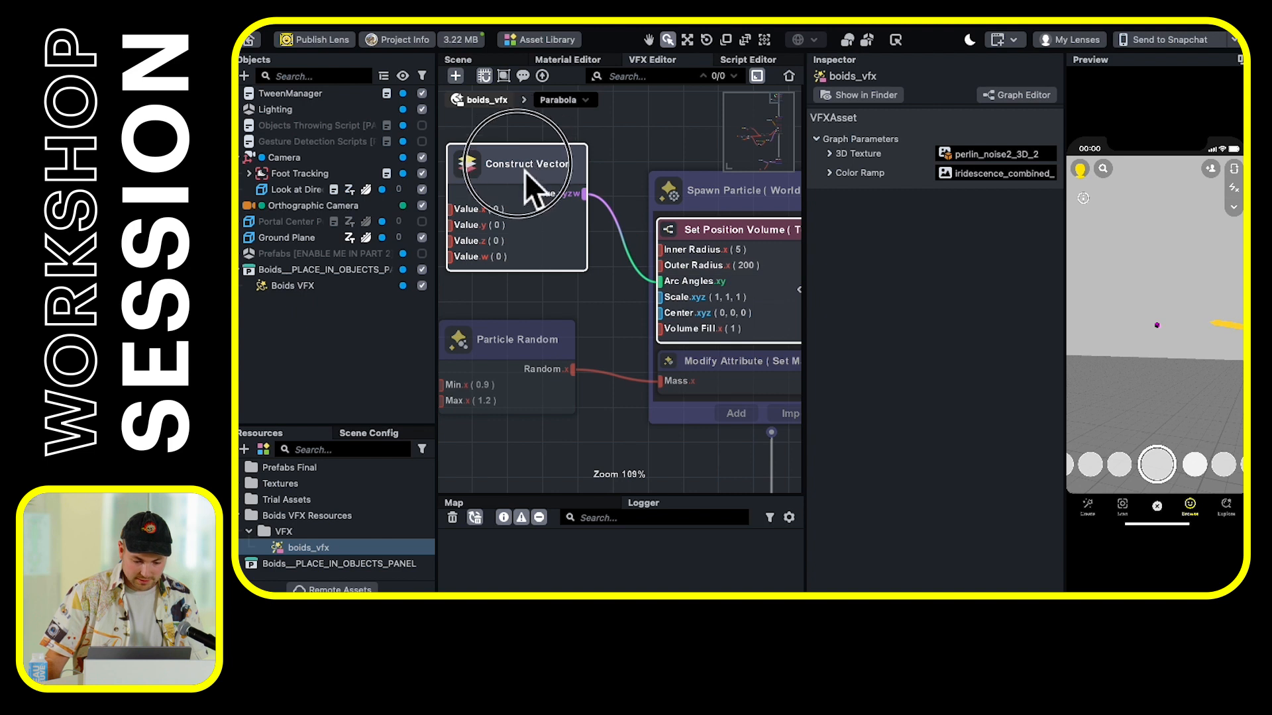
pyautogui.moveTo(525, 171); pyautogui.dragTo(517, 179)
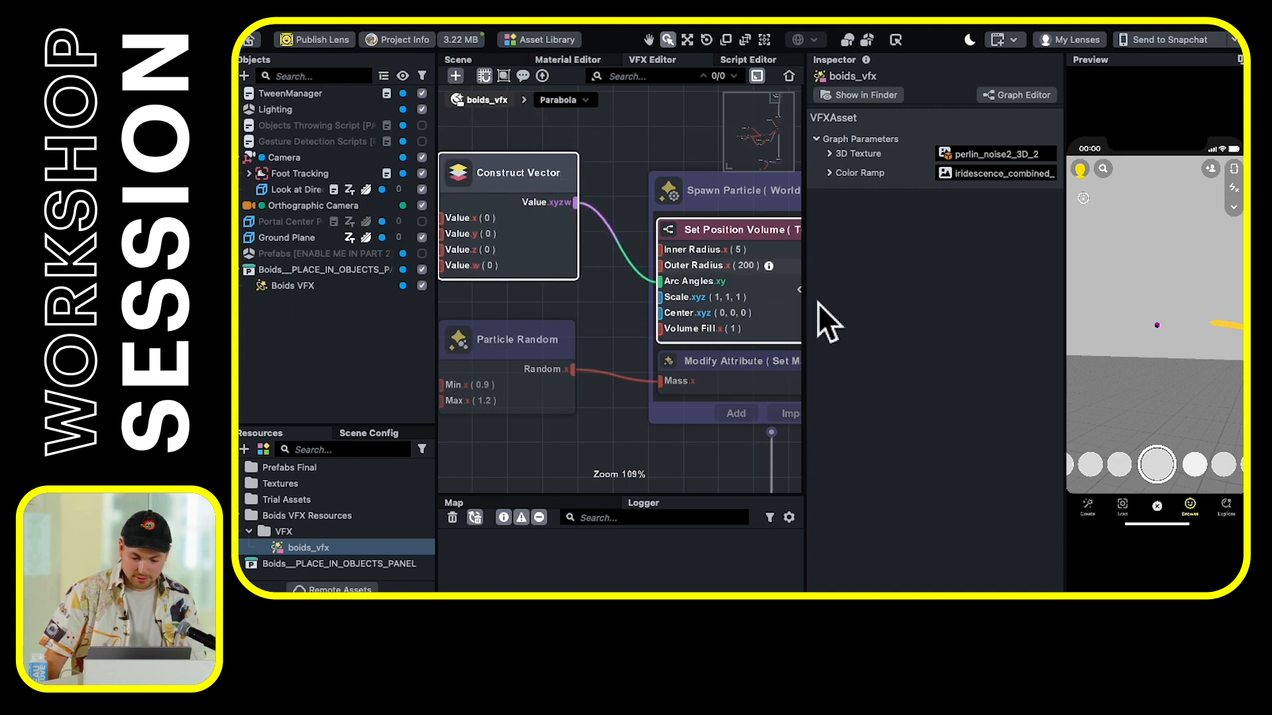
# Disable Input 3 and Input 4 of the Construct Vector node, leaving only its x and y values
pyautogui.click(801, 292)
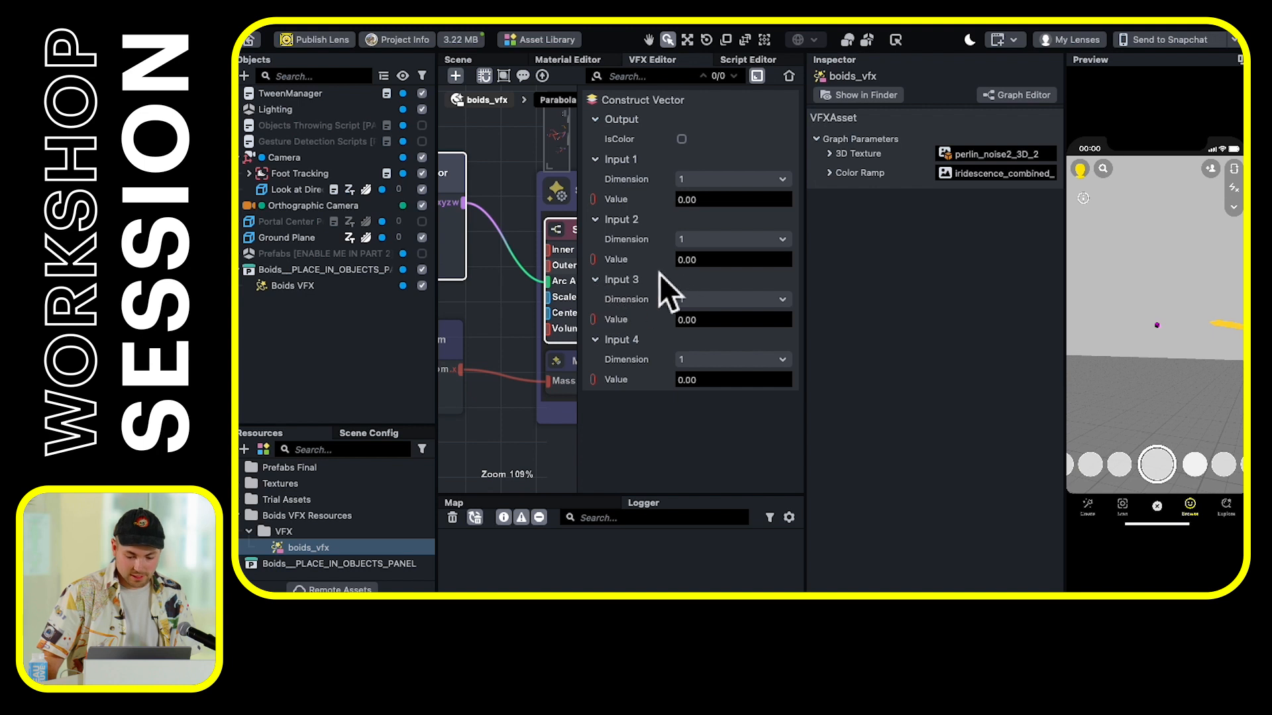
pyautogui.click(732, 305)
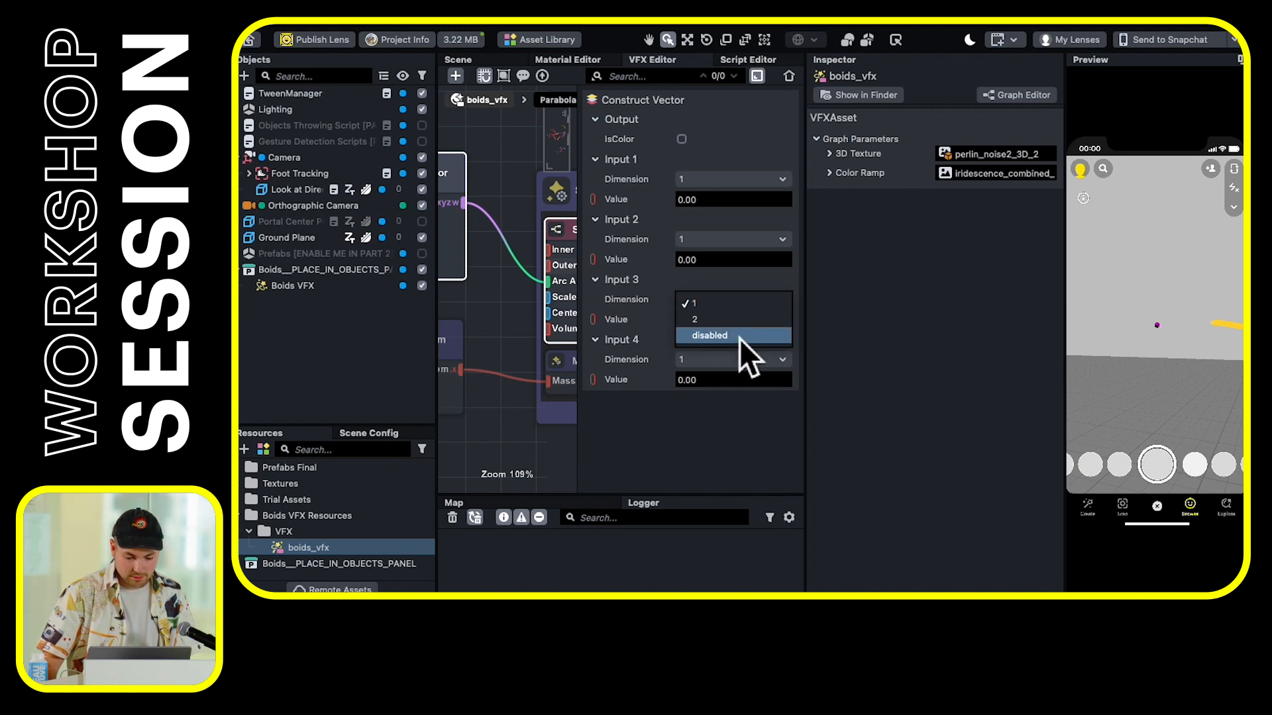
pyautogui.click(737, 337)
pyautogui.moveTo(511, 294); pyautogui.dragTo(605, 347, button='middle')
pyautogui.scroll(-1, 496, 228)
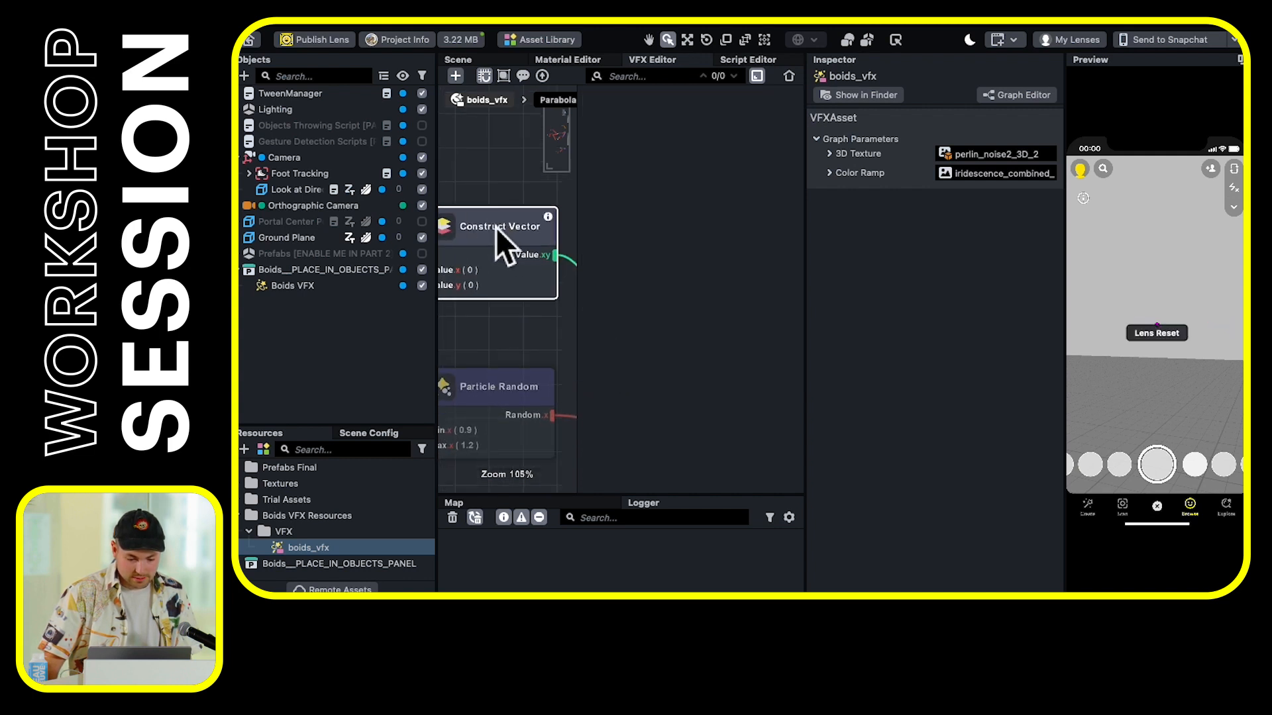
pyautogui.scroll(-3, 495, 228)
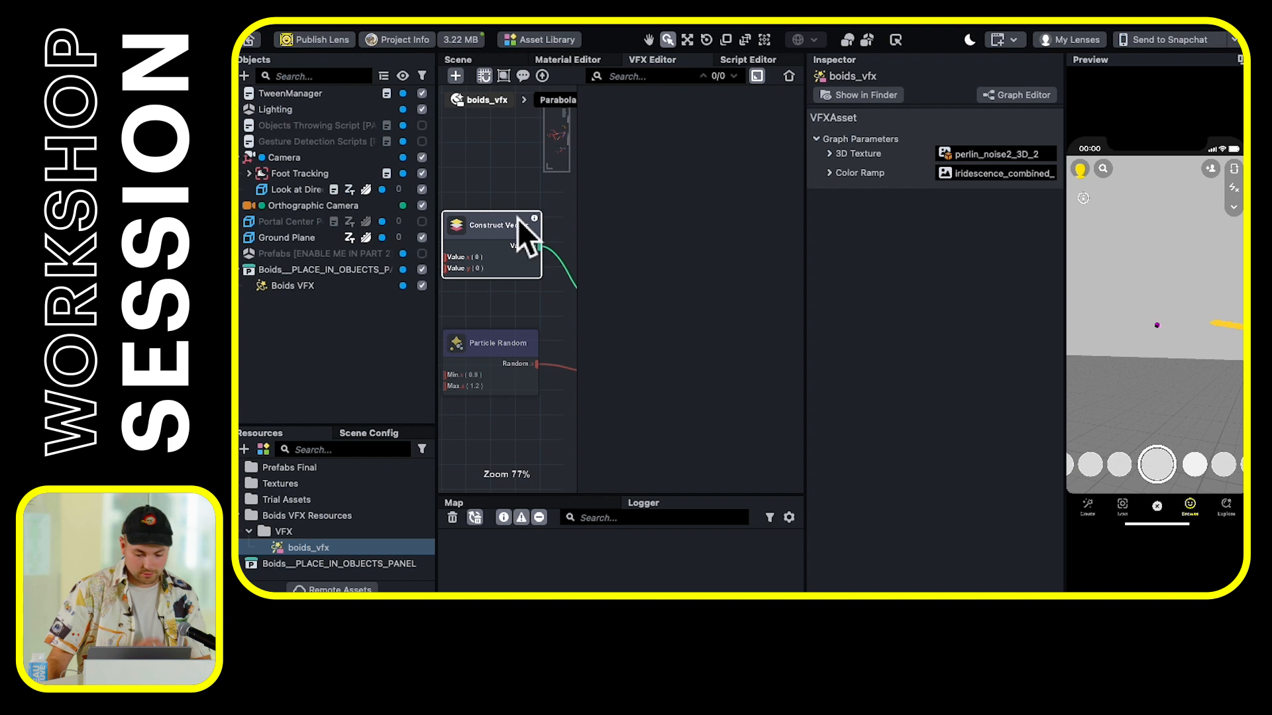
# Add an Elapsed Time node from the node library and place it just before the Construct Vector node
pyautogui.moveTo(528, 302); pyautogui.dragTo(562, 296, button='middle')
pyautogui.scroll(1, 483, 236)
pyautogui.moveTo(479, 293); pyautogui.dragTo(560, 312, button='middle')
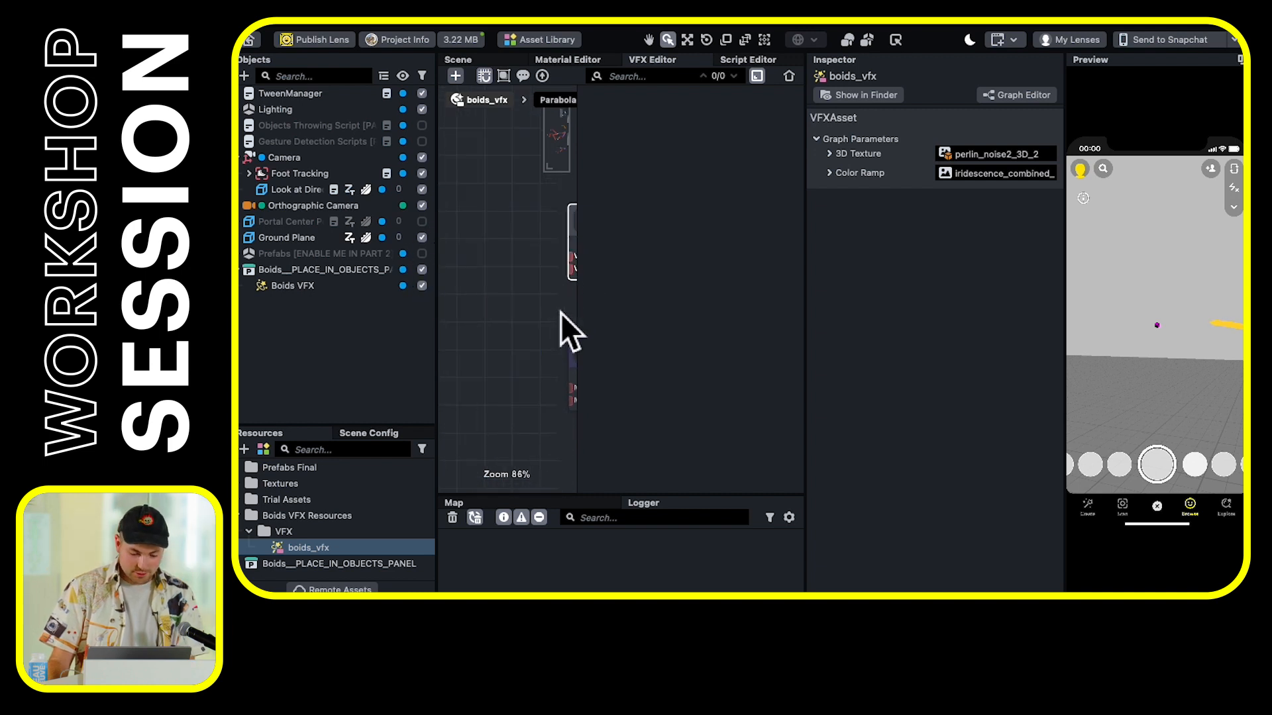
pyautogui.rightClick(482, 224)
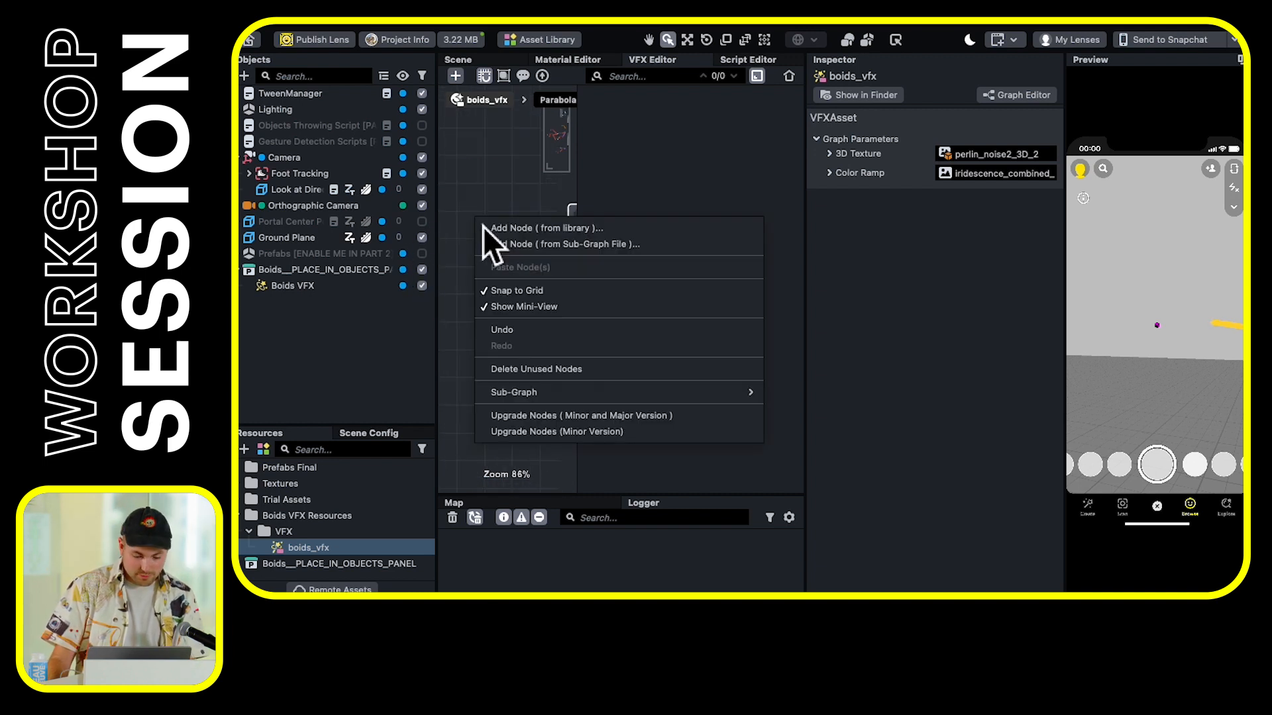
pyautogui.click(518, 229)
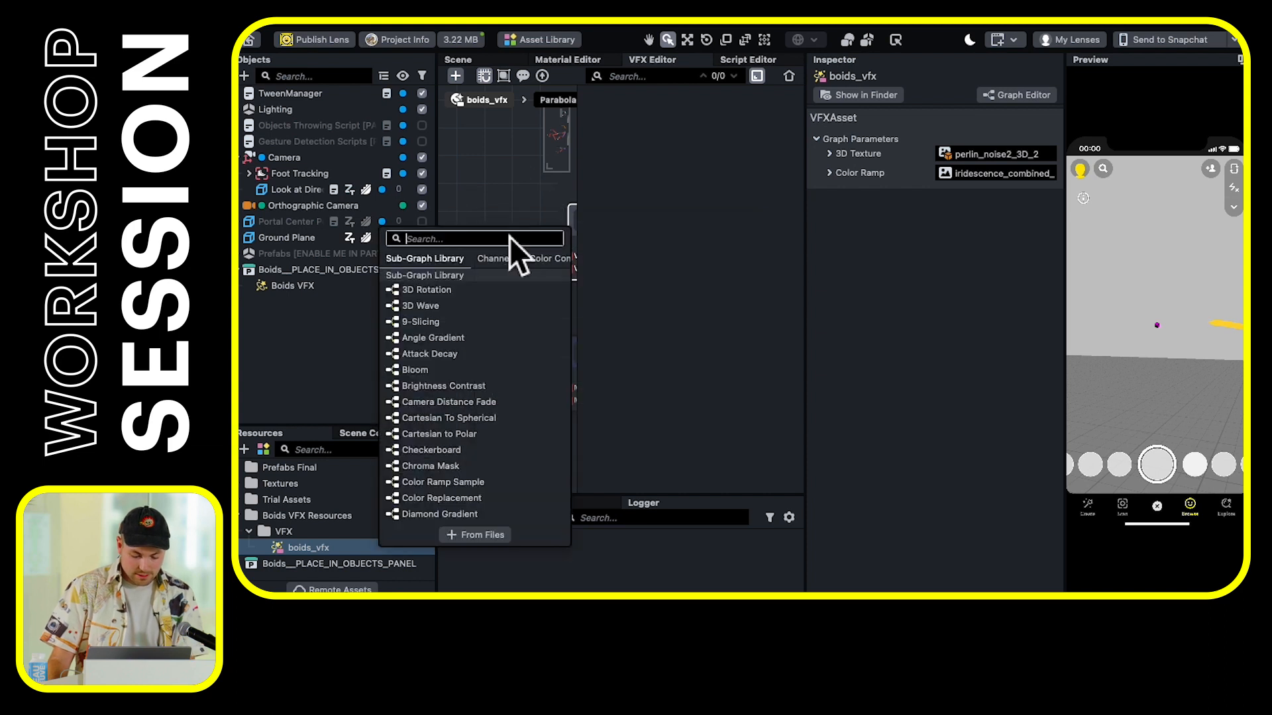
pyautogui.write('el')
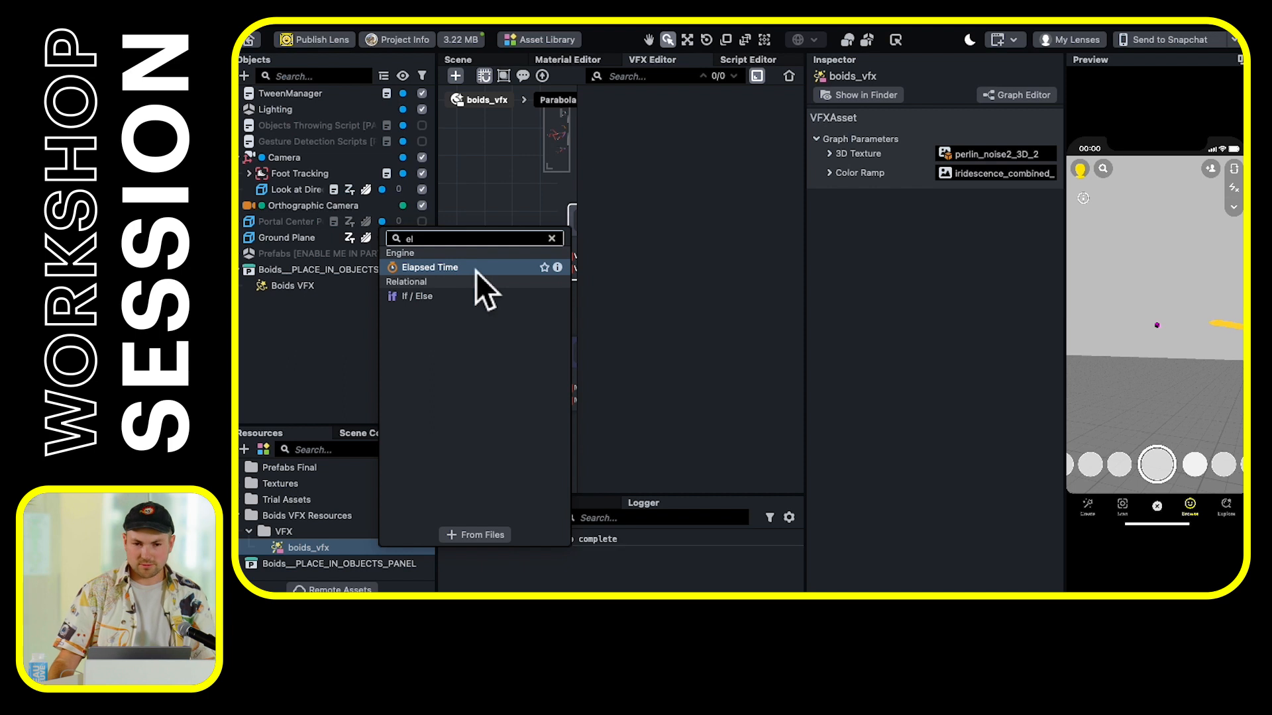
pyautogui.click(475, 271)
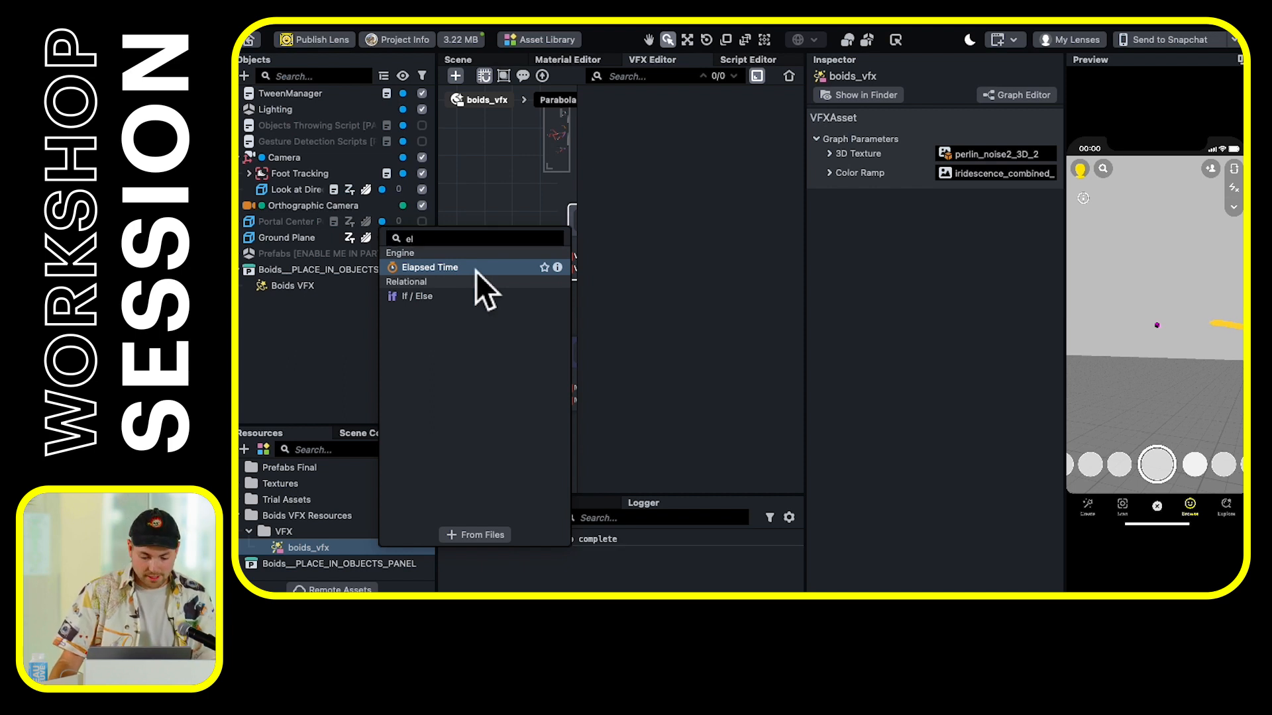
pyautogui.click(475, 272)
pyautogui.moveTo(532, 229); pyautogui.dragTo(494, 225)
pyautogui.scroll(-1, 518, 304)
pyautogui.moveTo(518, 305); pyautogui.dragTo(461, 324, button='middle')
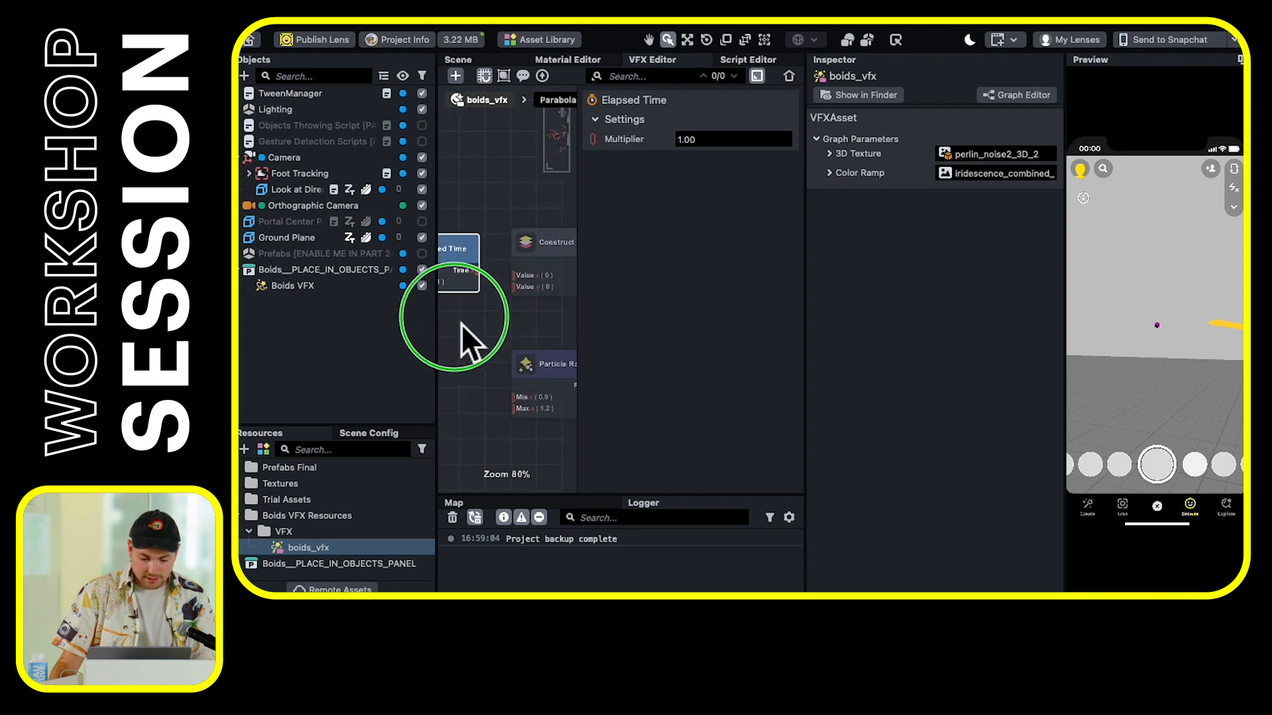
# Connect the Elapsed Time output to the Construct Vector's x value and check the spawn arc in the preview
pyautogui.click(461, 323)
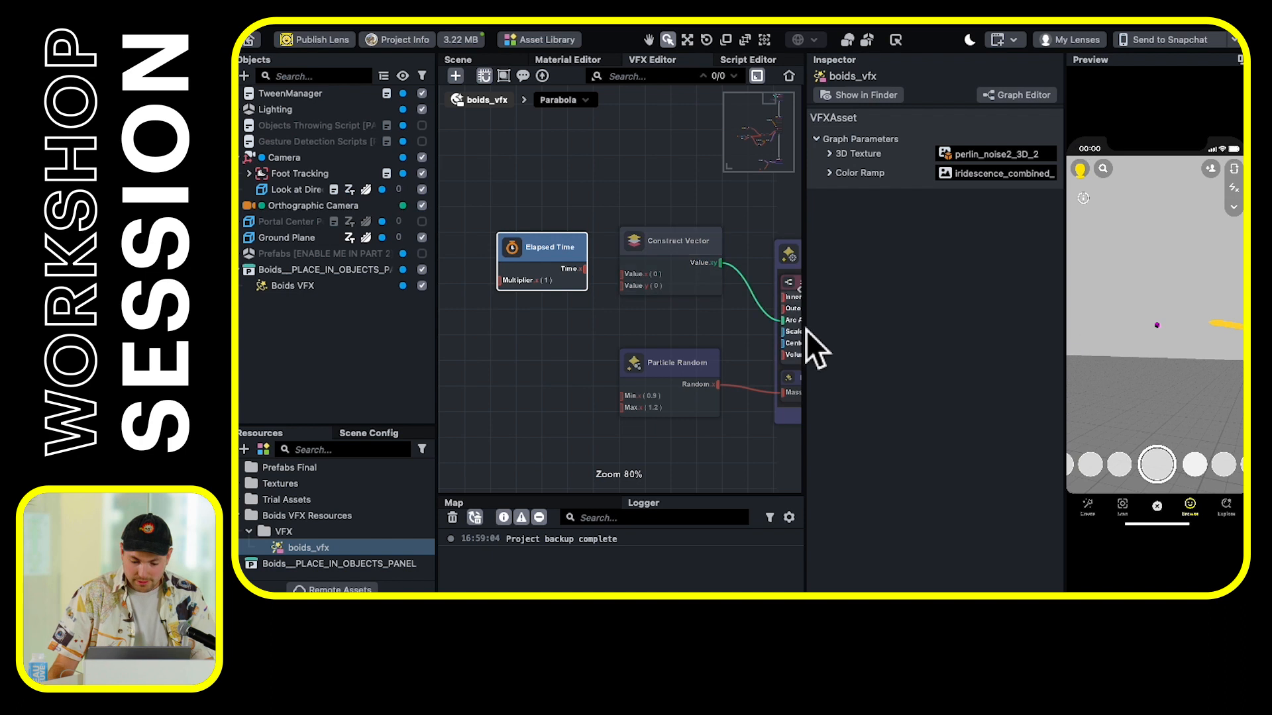
pyautogui.scroll(-1, 737, 302)
pyautogui.moveTo(593, 277); pyautogui.dragTo(634, 277)
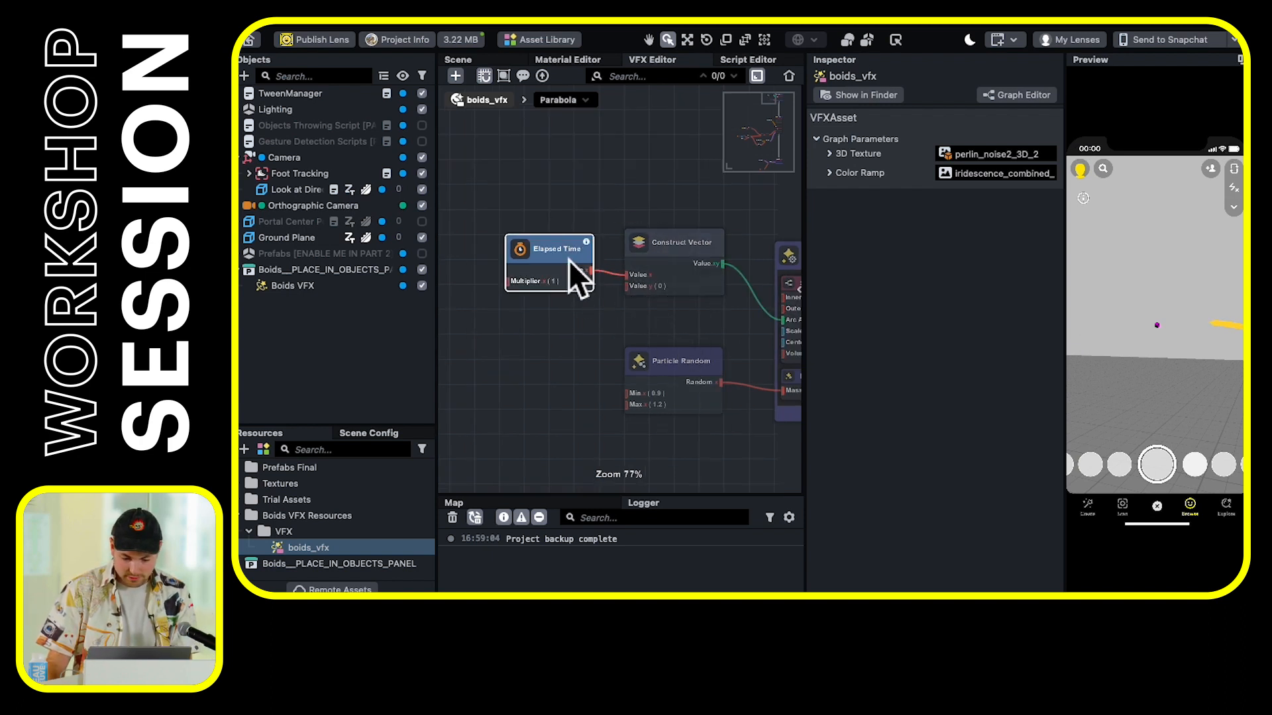
pyautogui.moveTo(1182, 361); pyautogui.dragTo(1217, 386, button='right')
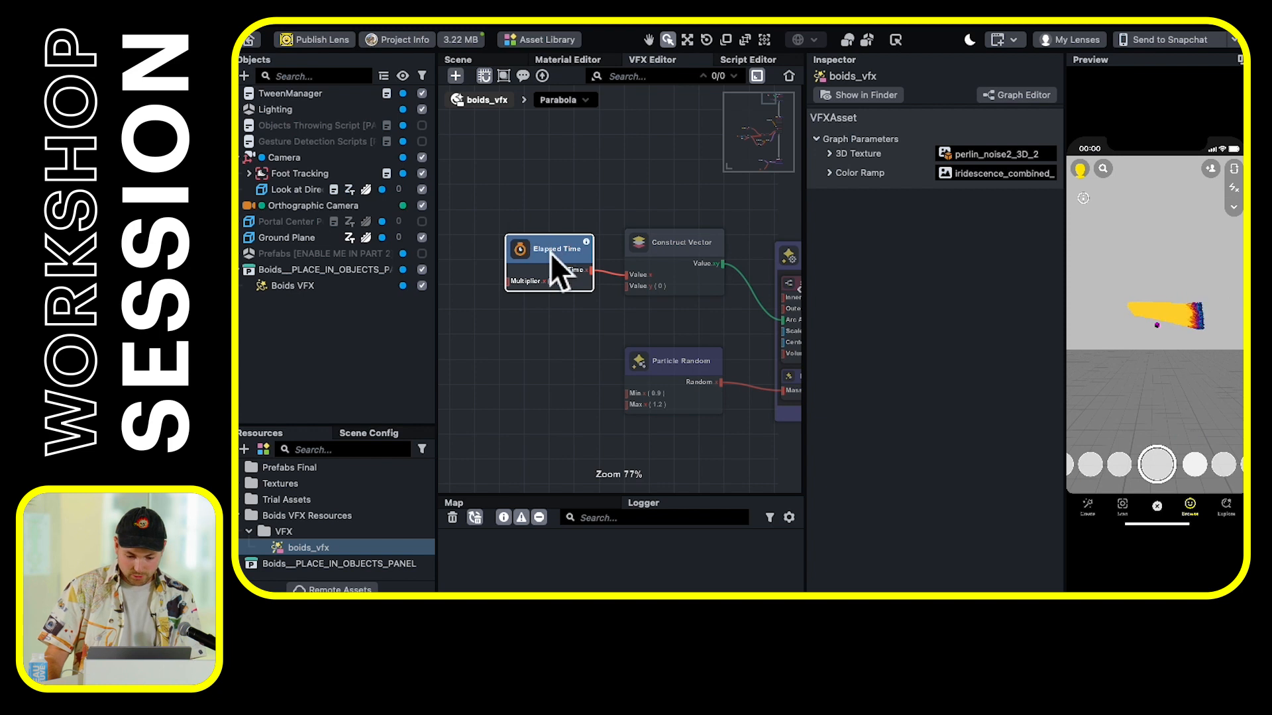
pyautogui.click(571, 172)
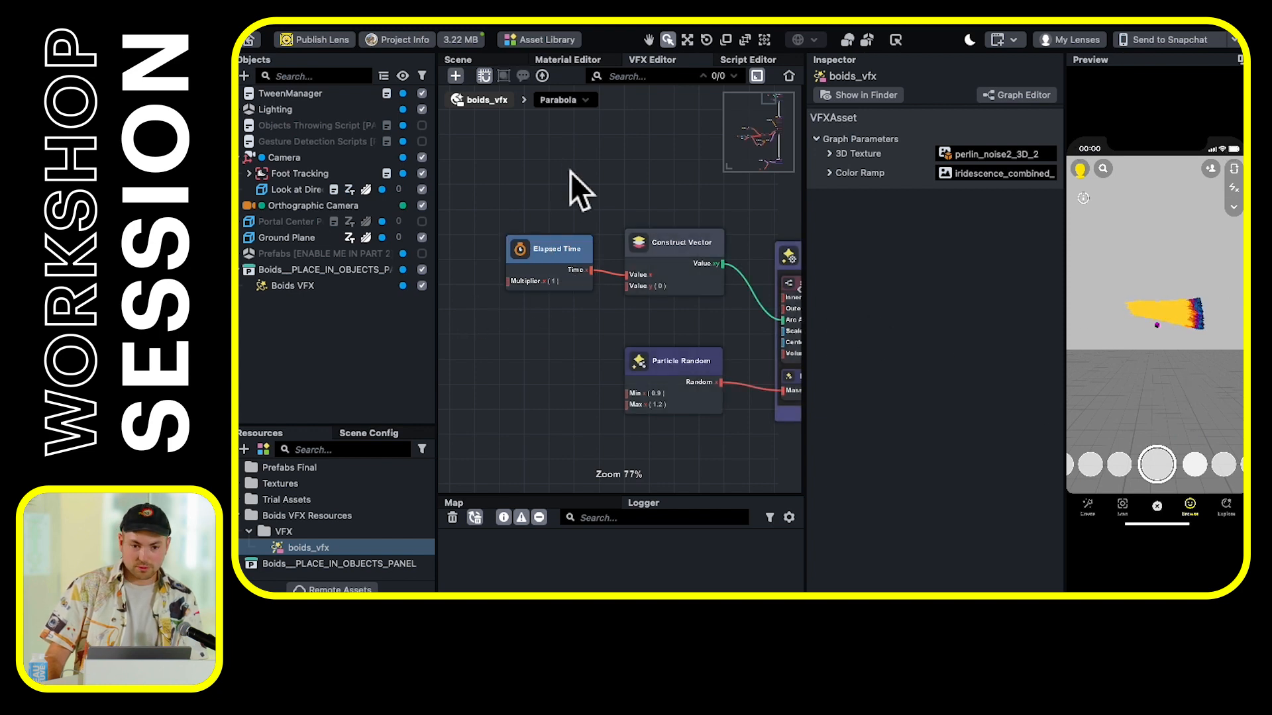
# Set the Elapsed Time node's Multiplier to 80, adjust the preview camera and restart the preview
pyautogui.click(553, 253)
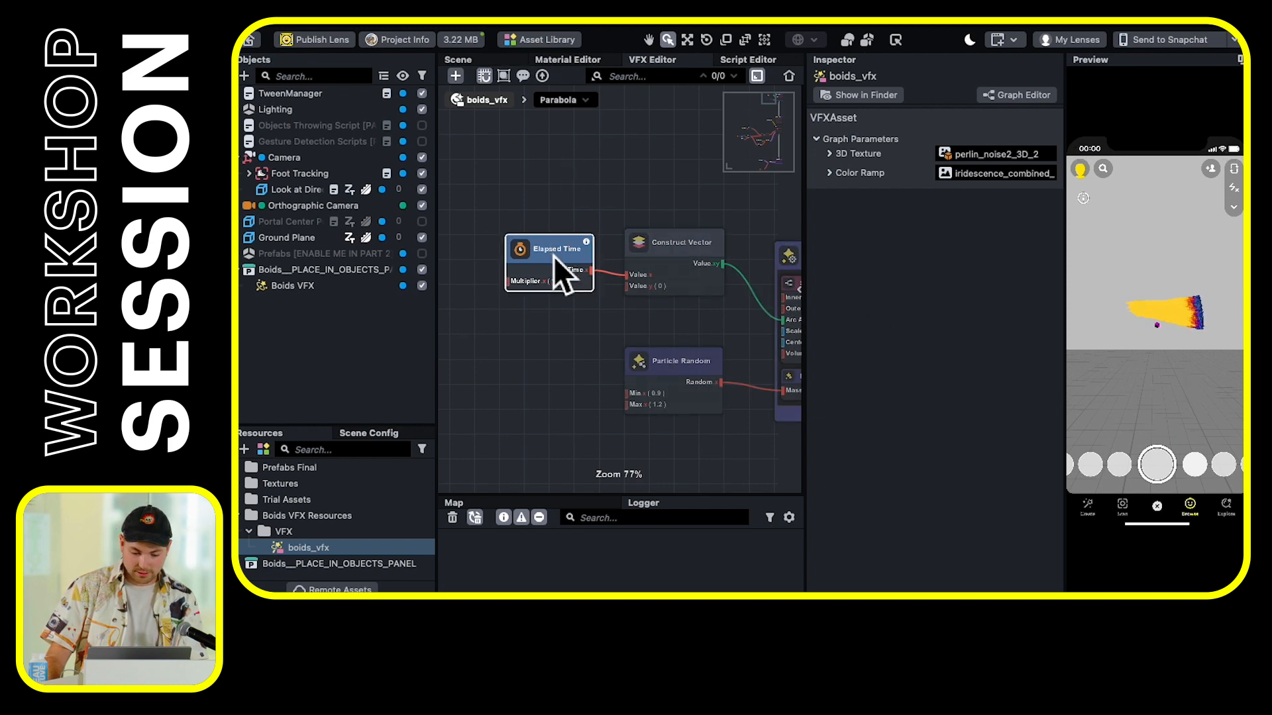
pyautogui.click(799, 290)
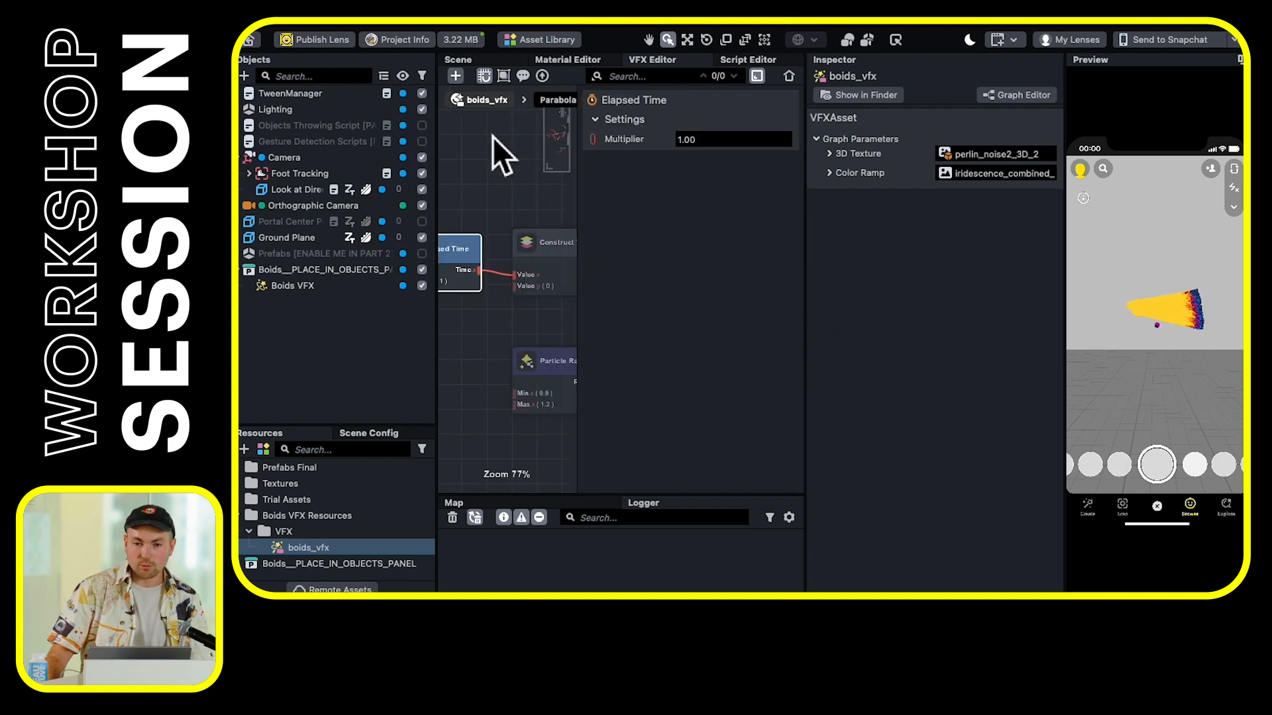
pyautogui.click(717, 140)
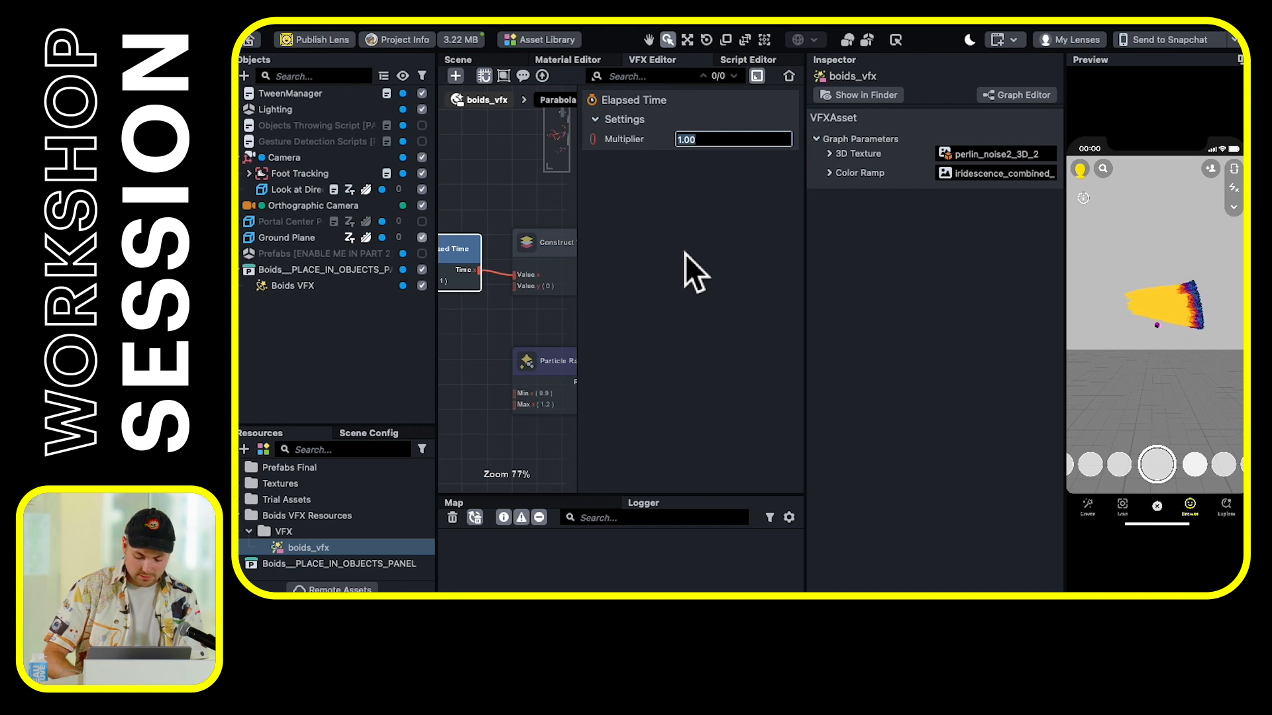
pyautogui.write('80')
pyautogui.press('Return')
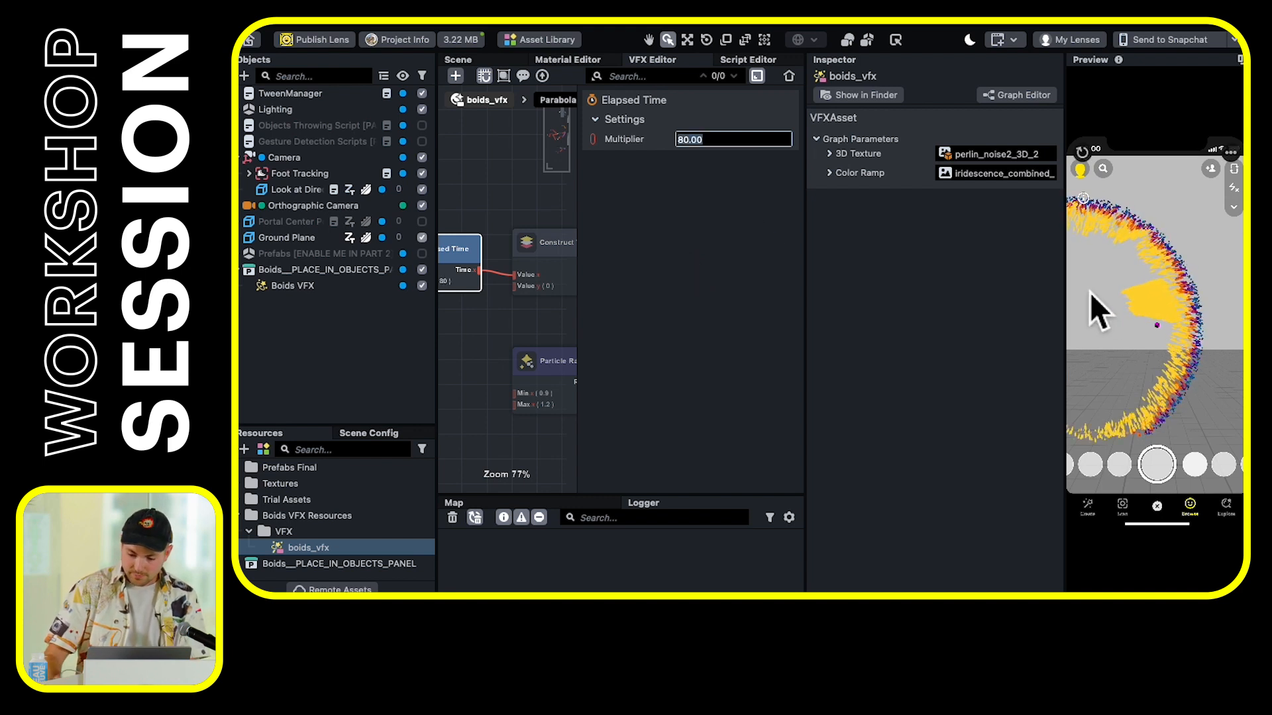
pyautogui.click(1133, 298)
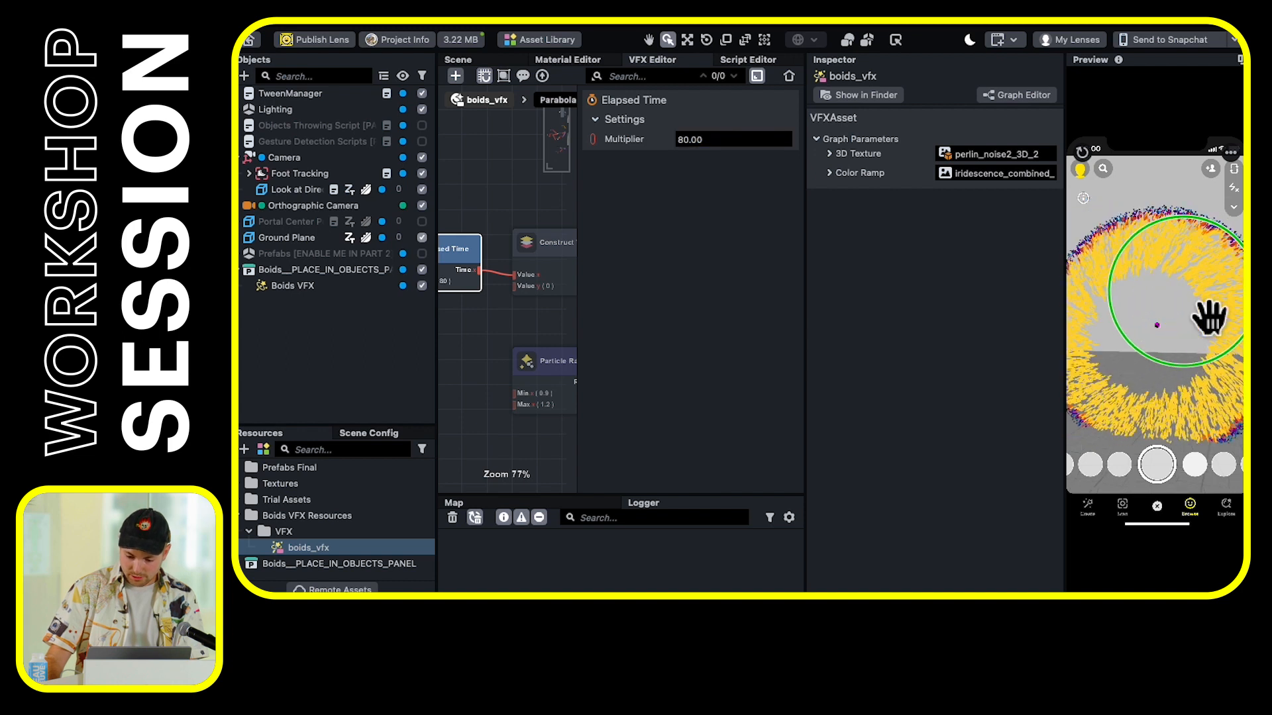
pyautogui.click(1081, 152)
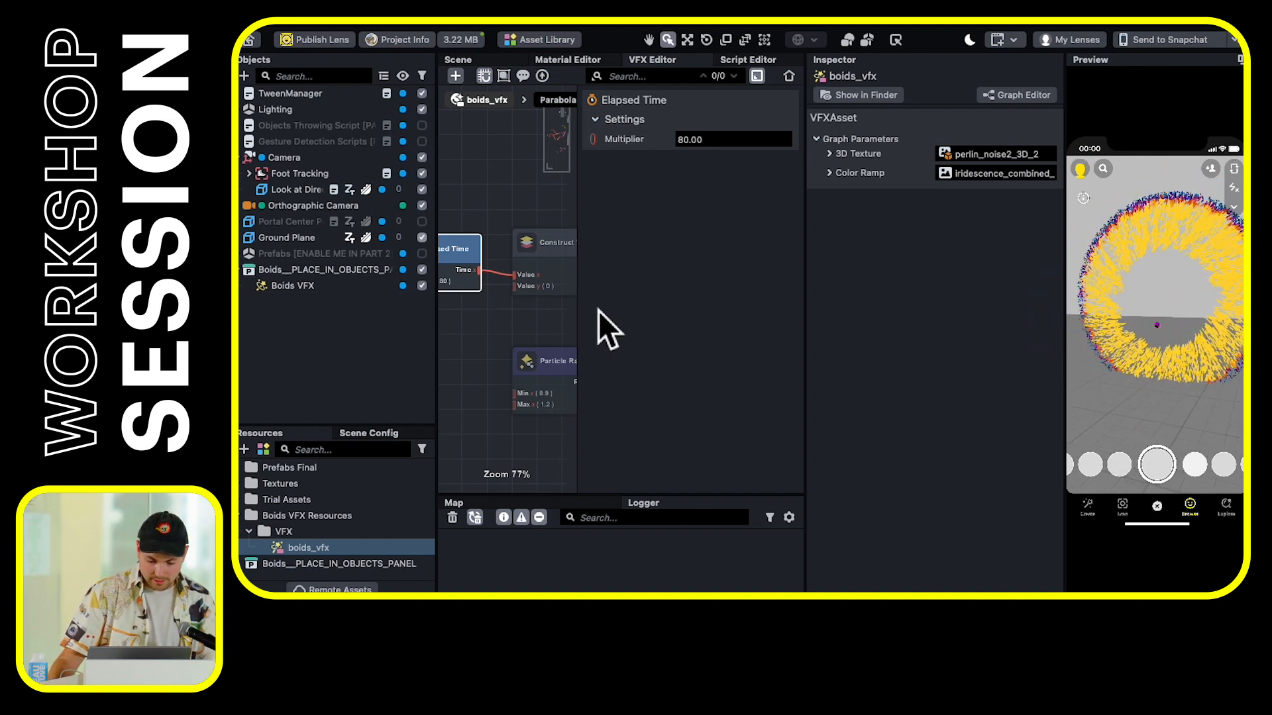
# Hide the node settings, nudge the Elapsed Time node away from Construct Vector, and restart the preview to watch the arc grow
pyautogui.moveTo(578, 309); pyautogui.dragTo(886, 289)
pyautogui.moveTo(743, 338); pyautogui.dragTo(703, 334, button='middle')
pyautogui.click(510, 250)
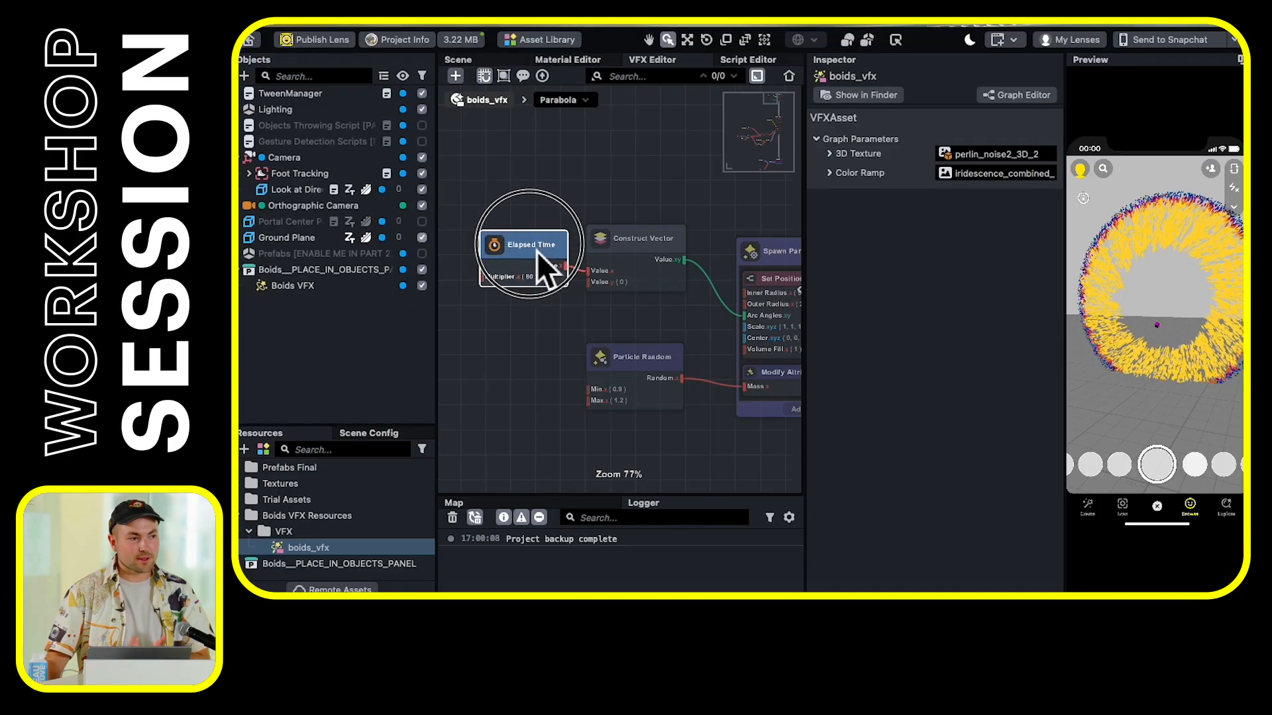
pyautogui.moveTo(537, 252)
pyautogui.mouseDown()
pyautogui.moveTo(534, 237)
pyautogui.moveTo(539, 259)
pyautogui.moveTo(535, 249)
pyautogui.mouseUp()
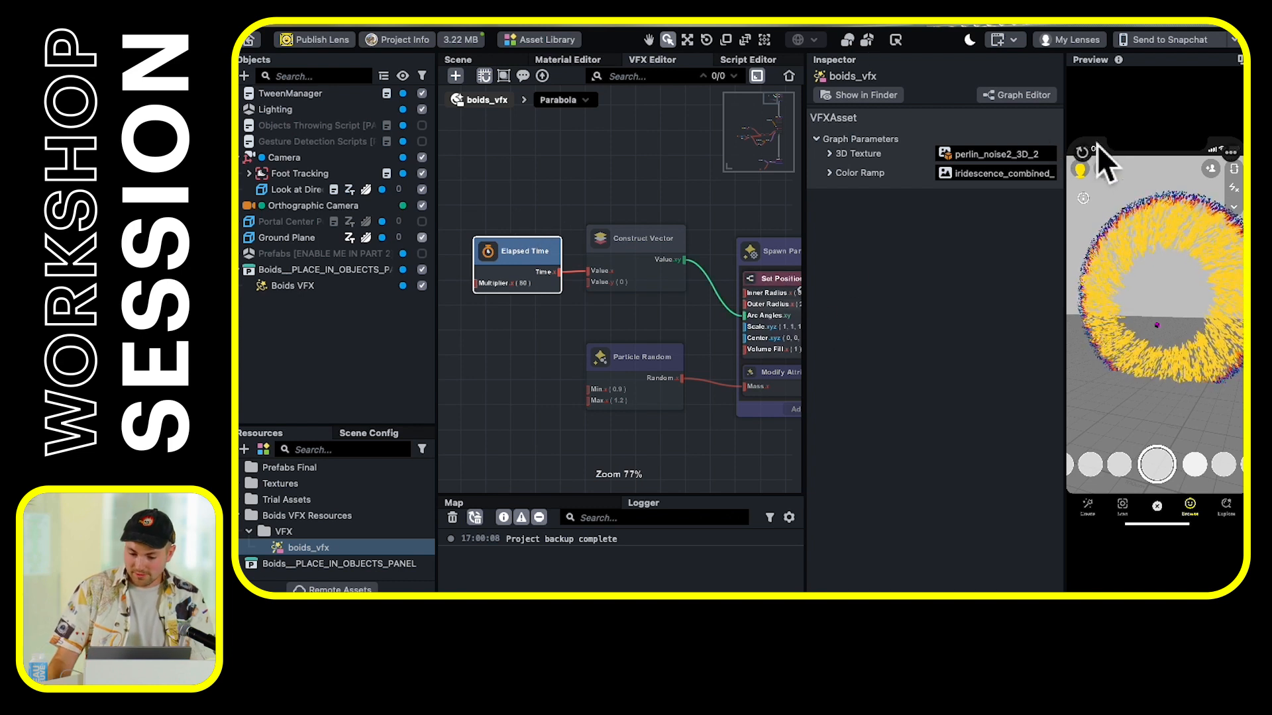
pyautogui.click(1094, 147)
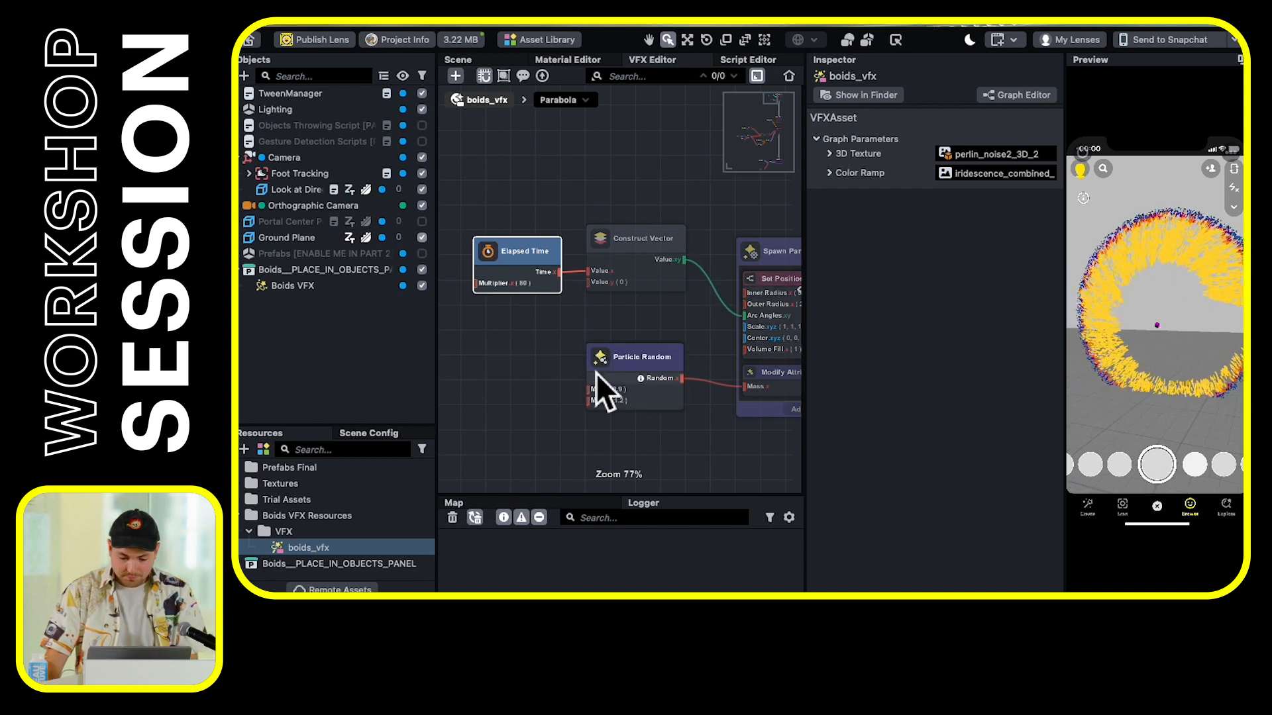
# Disable the Modify Attribute (Set Color) module in the particle update container and delete it
pyautogui.scroll(-5, 726, 330)
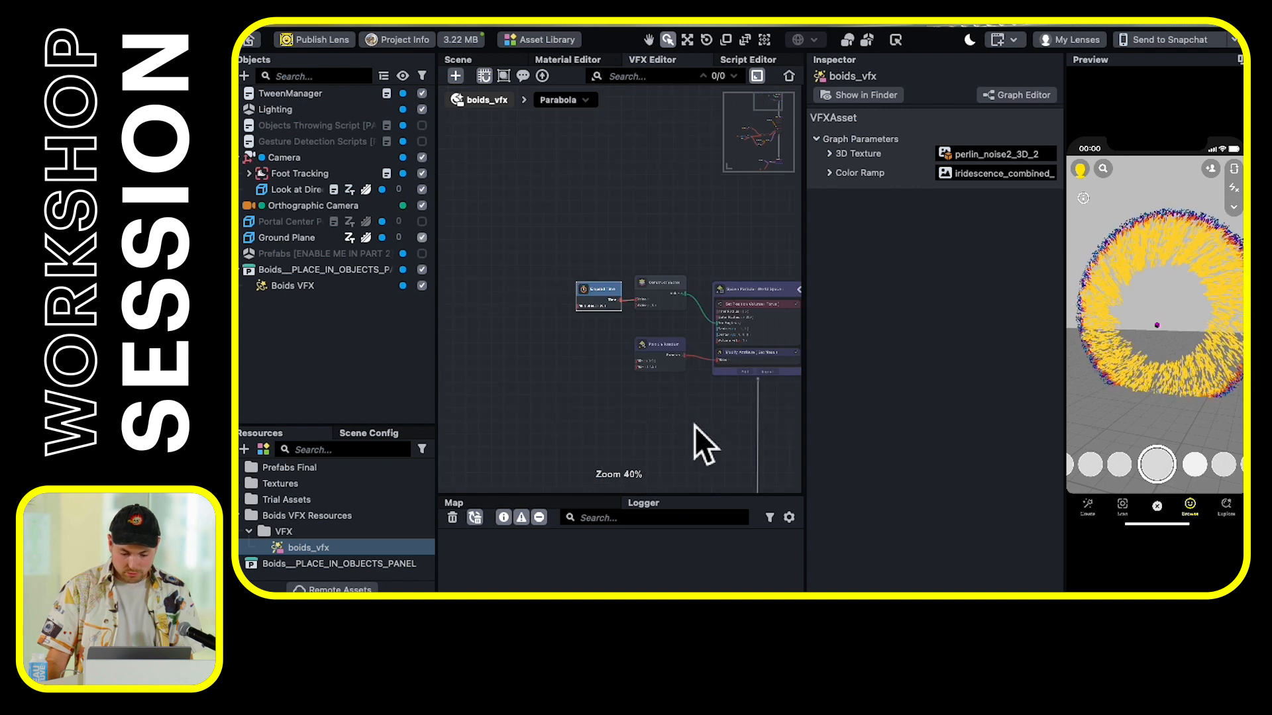
pyautogui.moveTo(693, 426); pyautogui.dragTo(629, 298)
pyautogui.moveTo(624, 366); pyautogui.dragTo(615, 154)
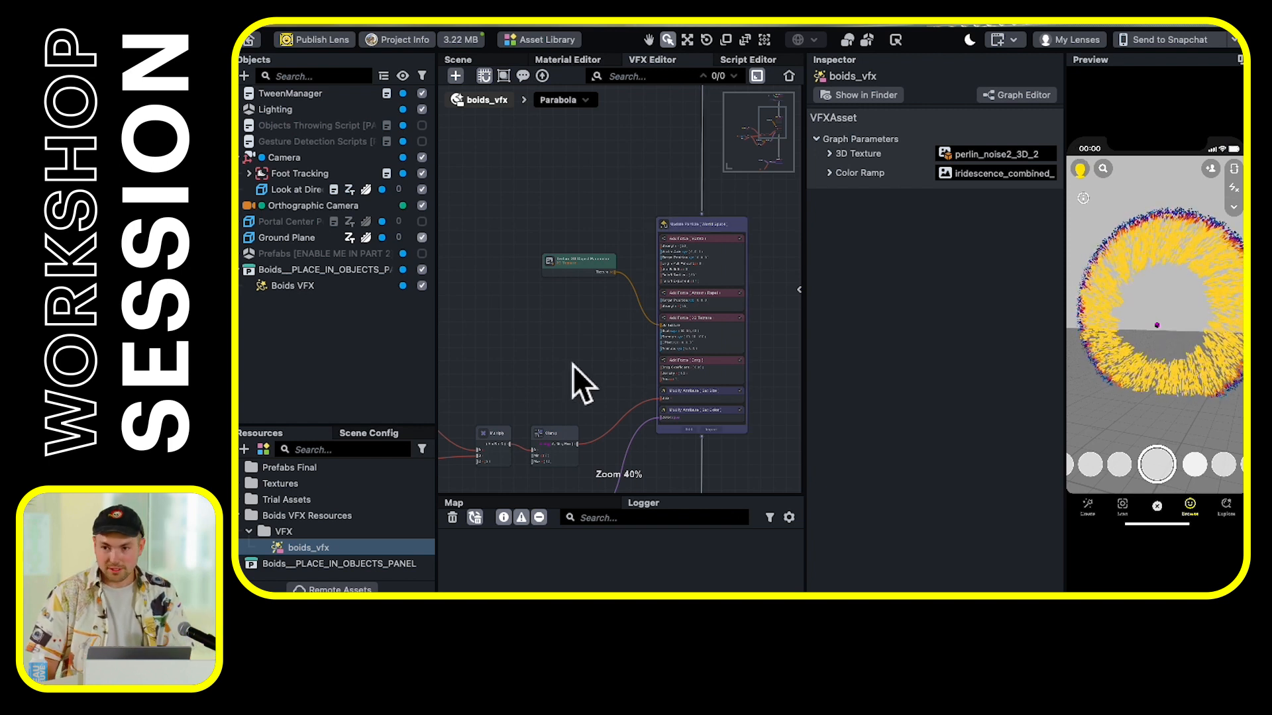
pyautogui.scroll(-4, 609, 359)
pyautogui.moveTo(618, 315); pyautogui.dragTo(627, 398)
pyautogui.scroll(5, 642, 199)
pyautogui.moveTo(553, 265); pyautogui.dragTo(599, 119)
pyautogui.moveTo(545, 214); pyautogui.dragTo(609, 97)
pyautogui.moveTo(598, 254); pyautogui.dragTo(673, 121)
pyautogui.moveTo(720, 339); pyautogui.dragTo(545, 426)
pyautogui.moveTo(636, 310); pyautogui.dragTo(588, 381)
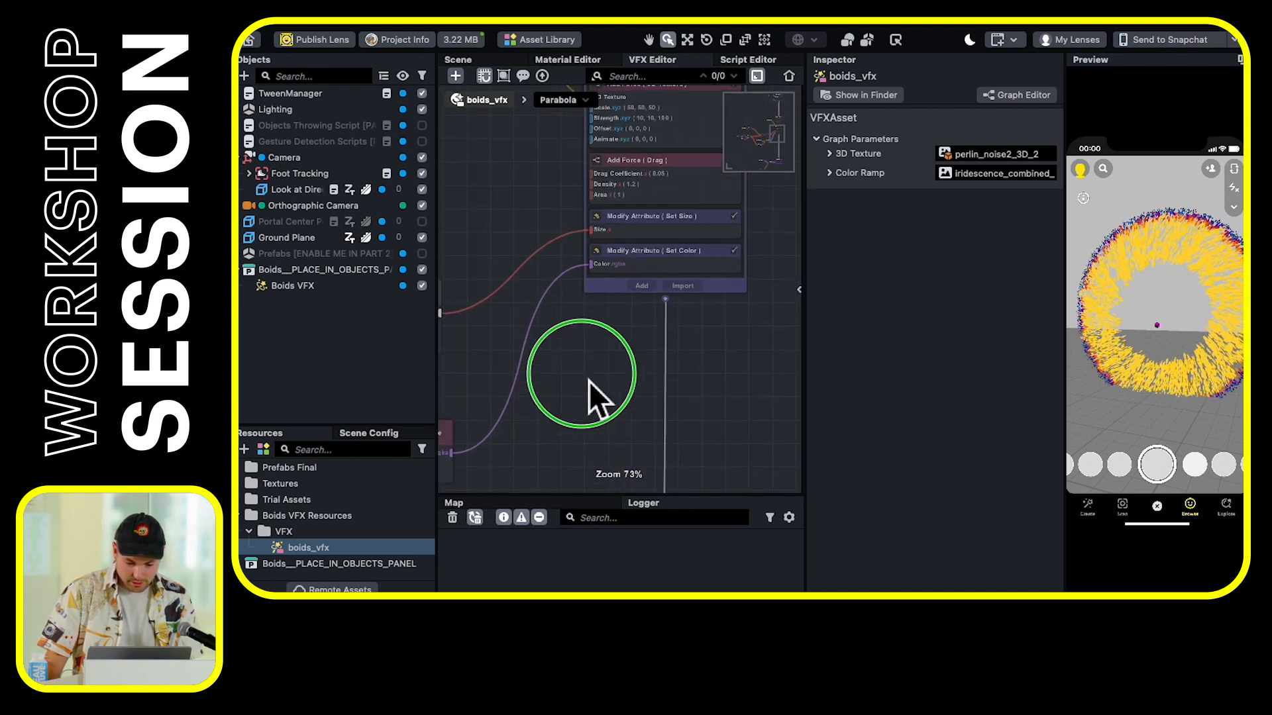
pyautogui.click(712, 256)
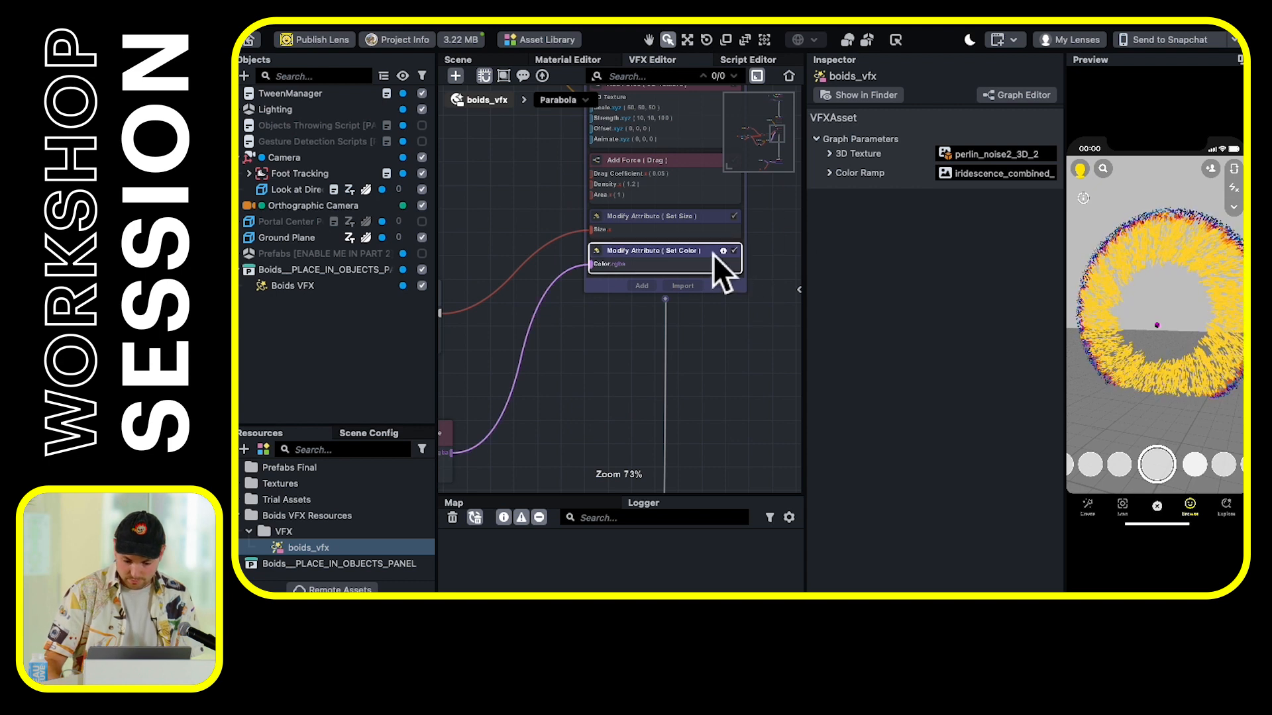
pyautogui.click(734, 251)
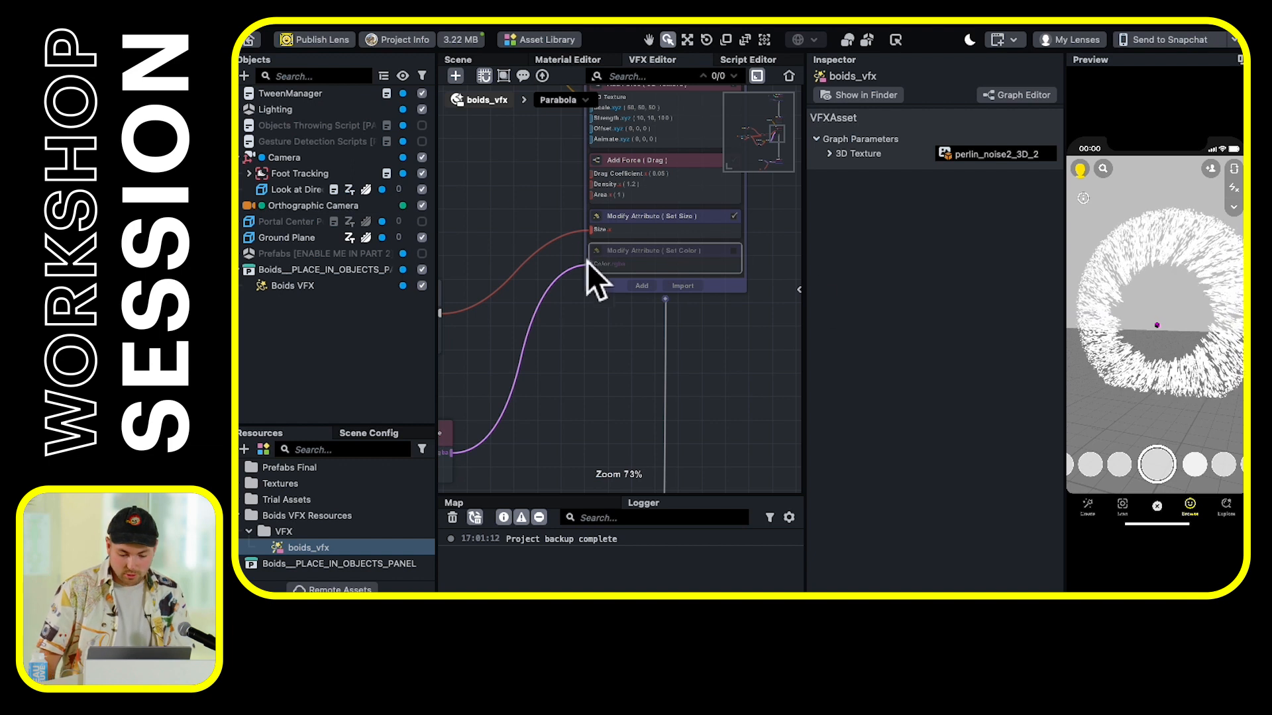
pyautogui.rightClick(640, 250)
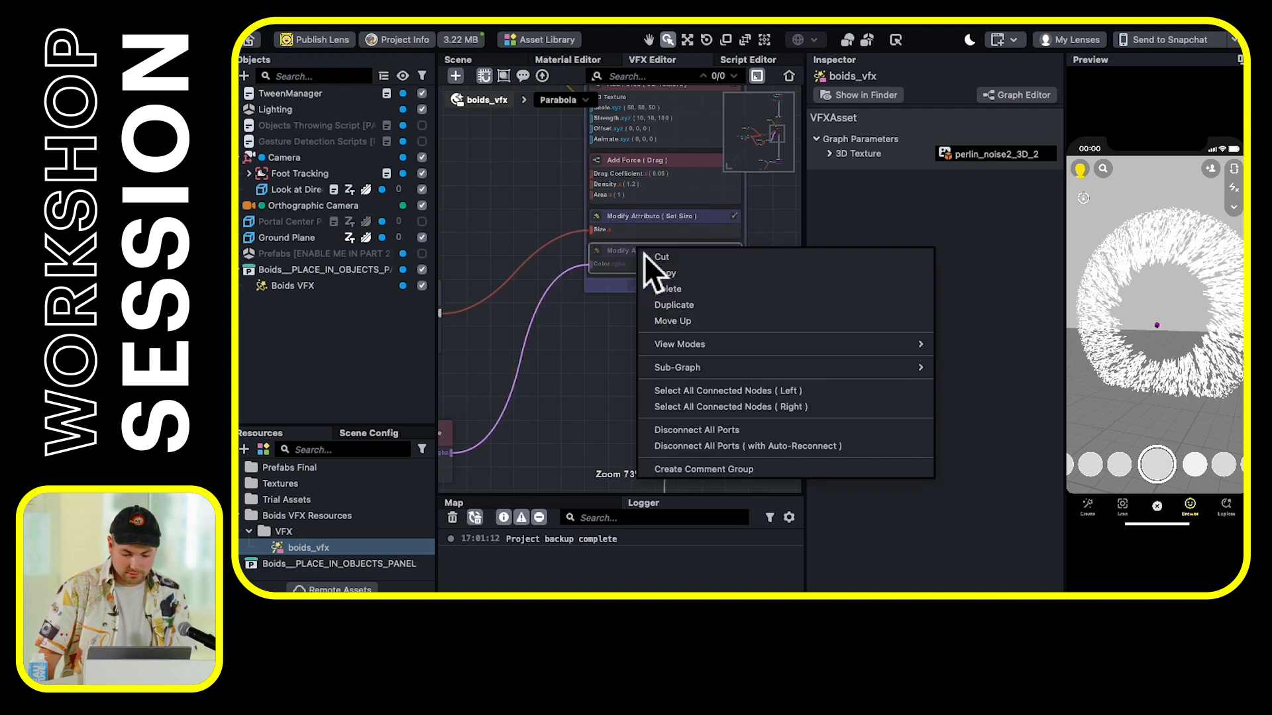
pyautogui.click(701, 290)
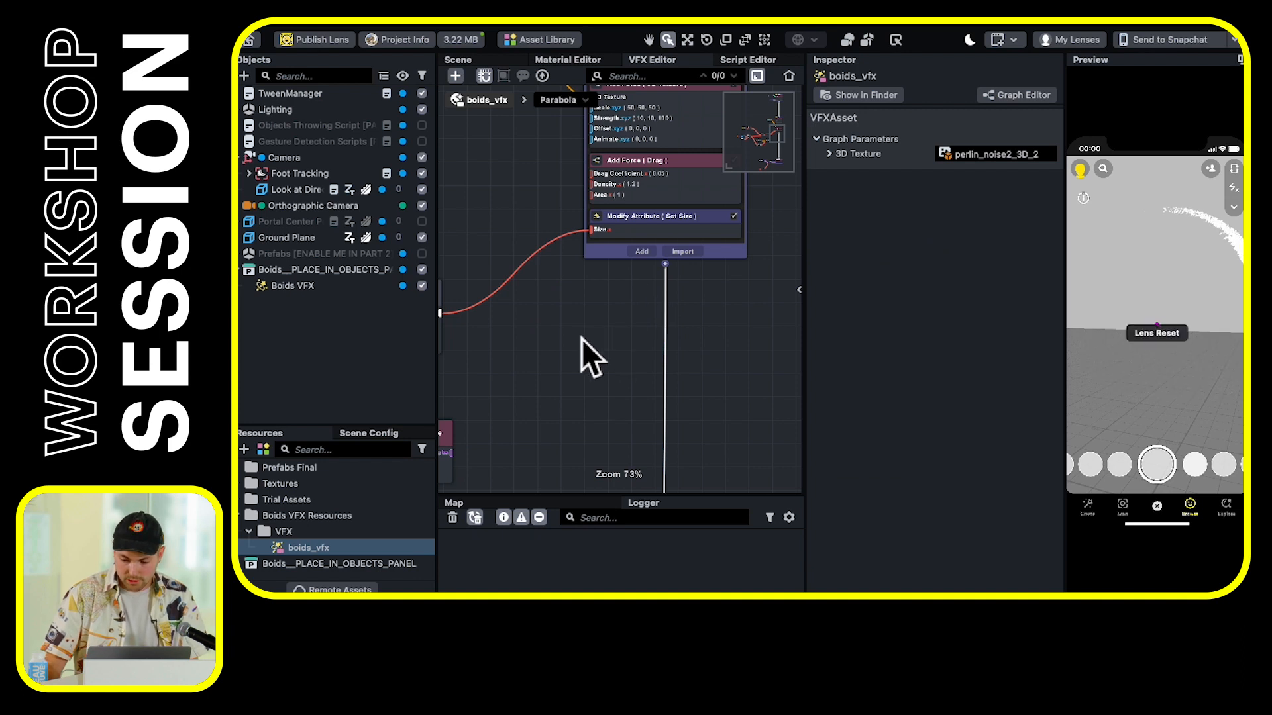
pyautogui.scroll(-1, 646, 341)
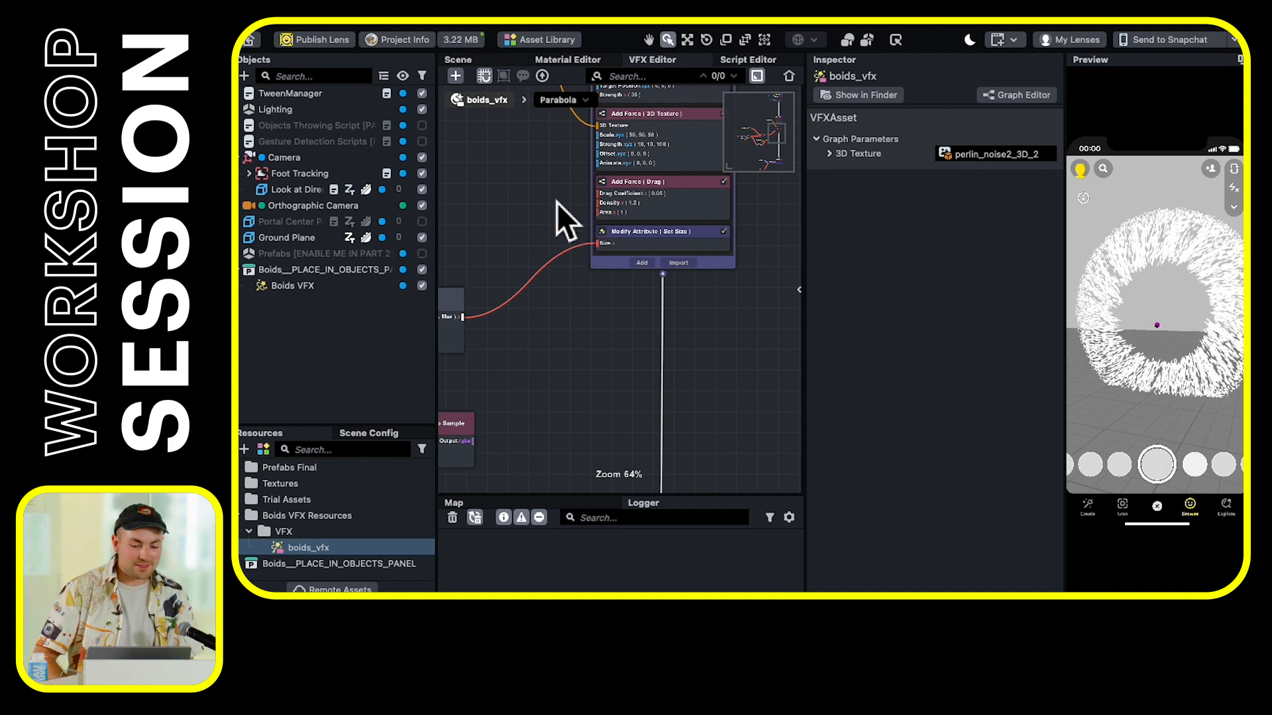
# Search the Asset Library for "cinematic" and import the Cinematic Glow asset
pyautogui.click(568, 40)
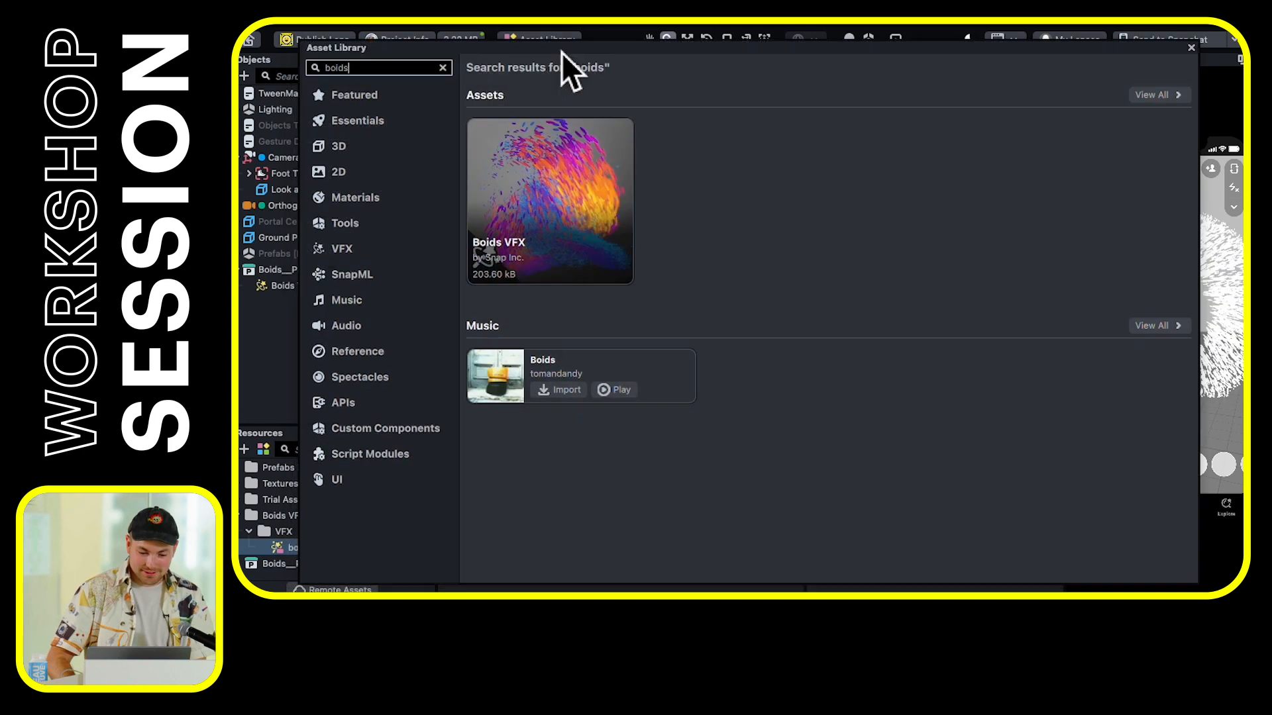
pyautogui.click(443, 69)
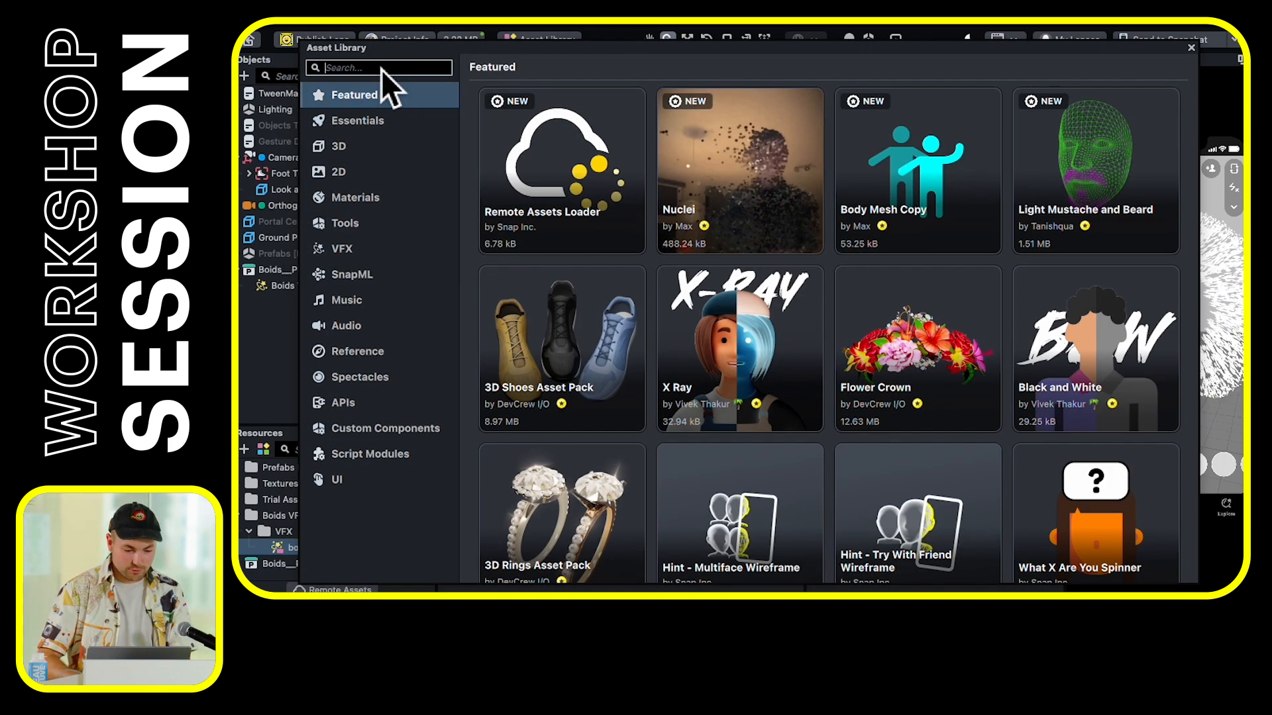
pyautogui.write('cinematic')
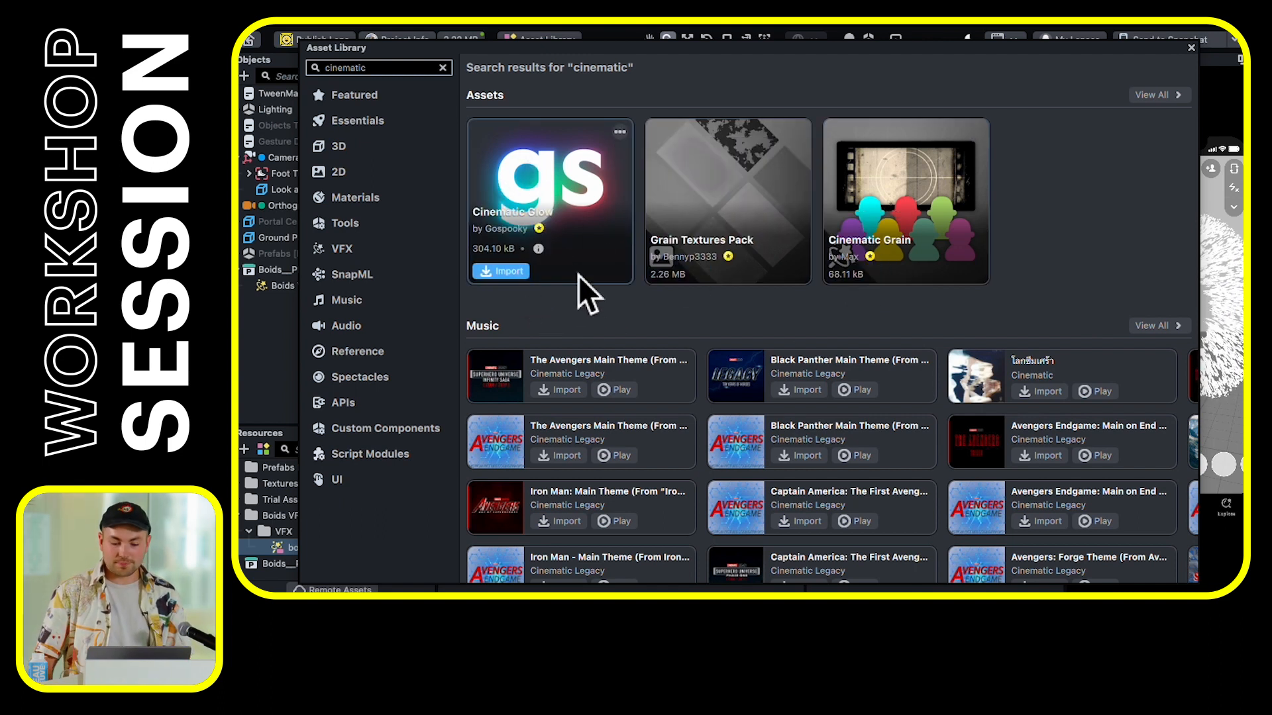
pyautogui.click(521, 273)
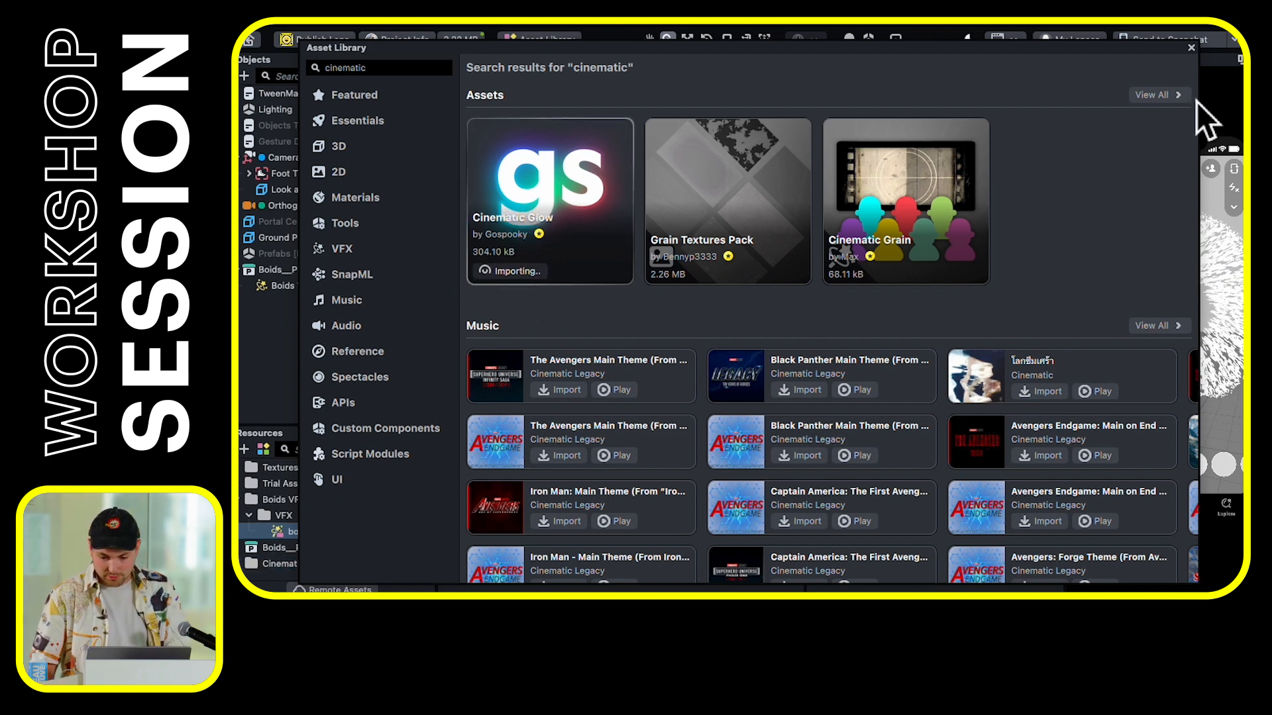
# Close the Asset Library, enlarge the Logger, and move the Cinematic Glow object directly below Lighting in the scene hierarchy
pyautogui.click(1191, 47)
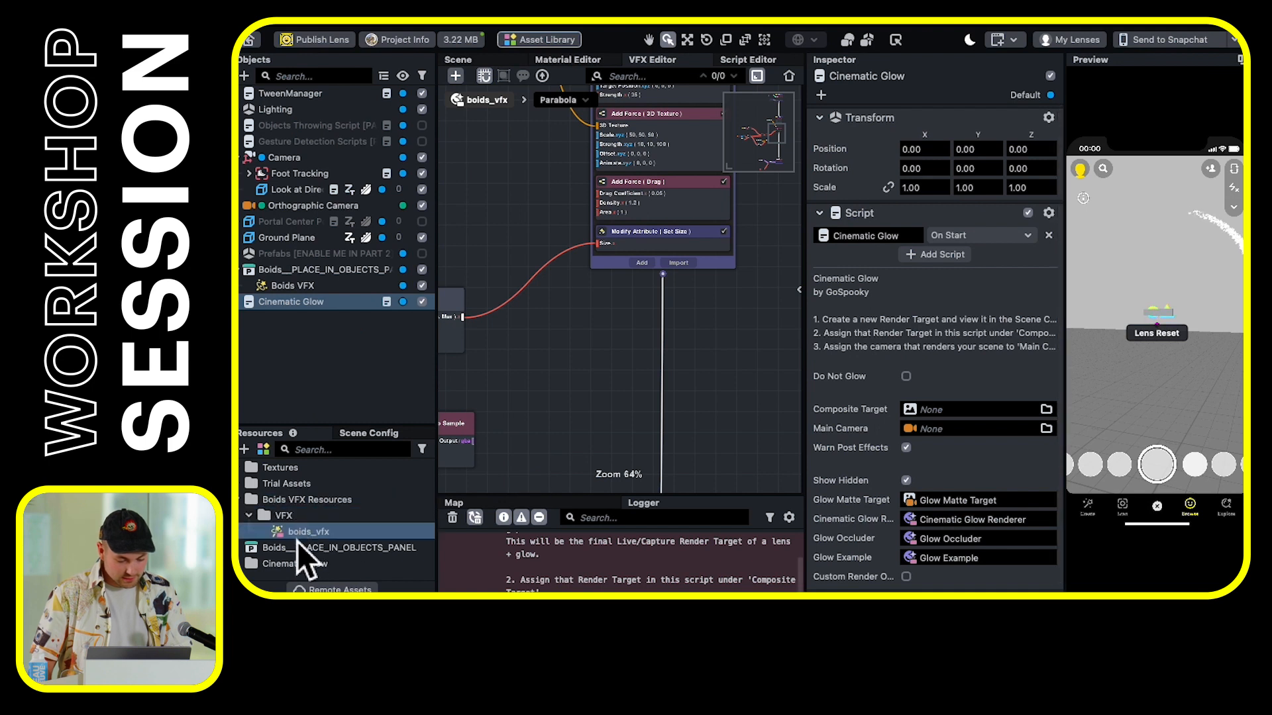
pyautogui.moveTo(660, 512); pyautogui.dragTo(664, 432)
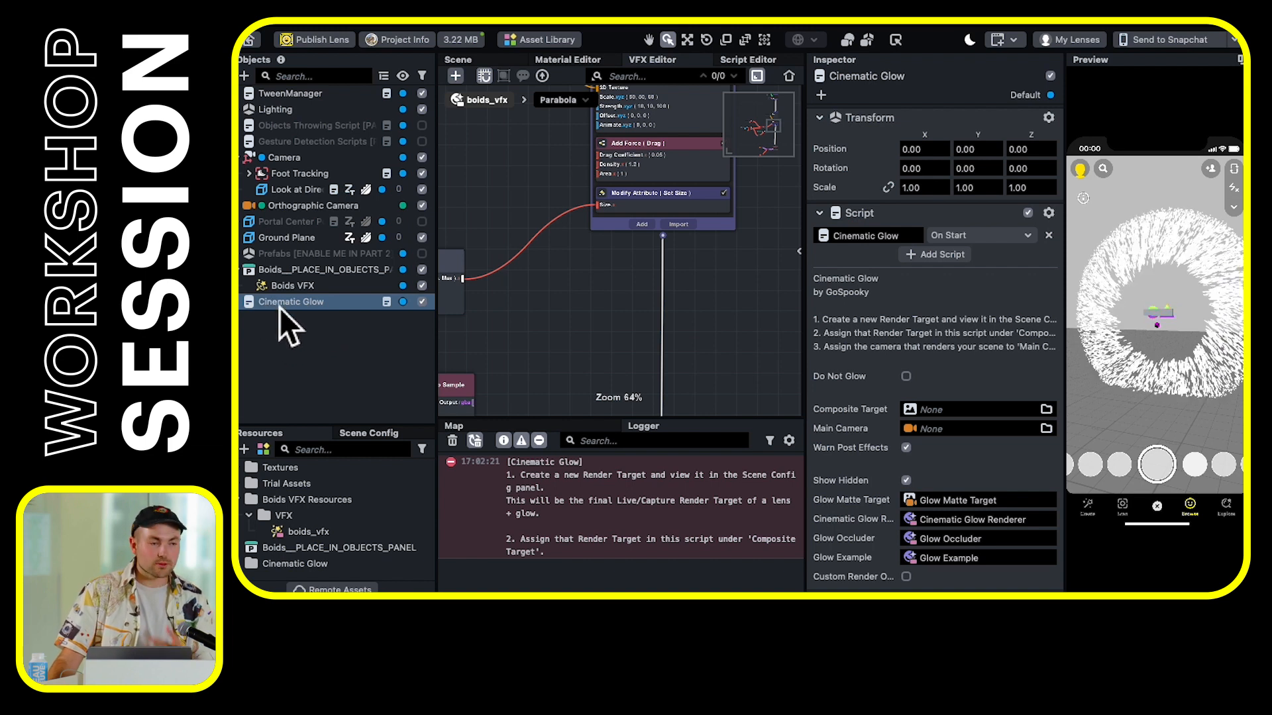
pyautogui.moveTo(275, 304); pyautogui.dragTo(288, 126)
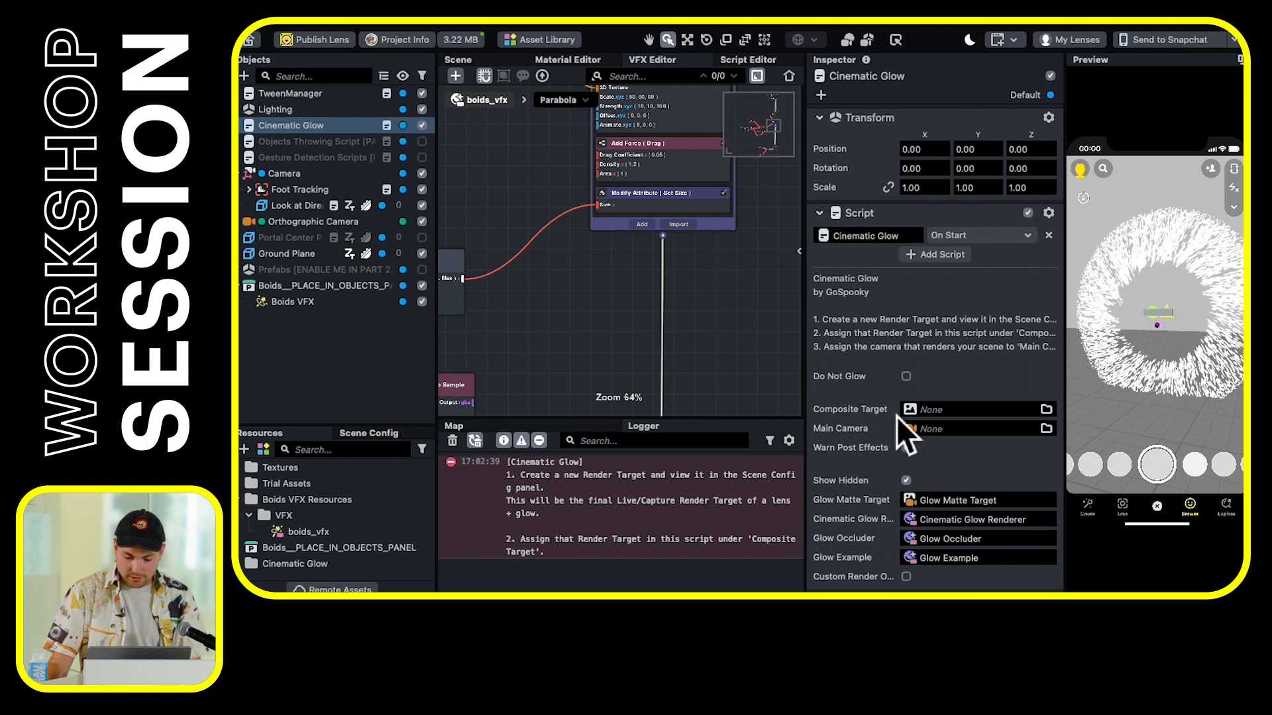
# Expand the Cinematic Glow object and assign the scene's Camera as its script's Main Camera
pyautogui.scroll(-1, 904, 451)
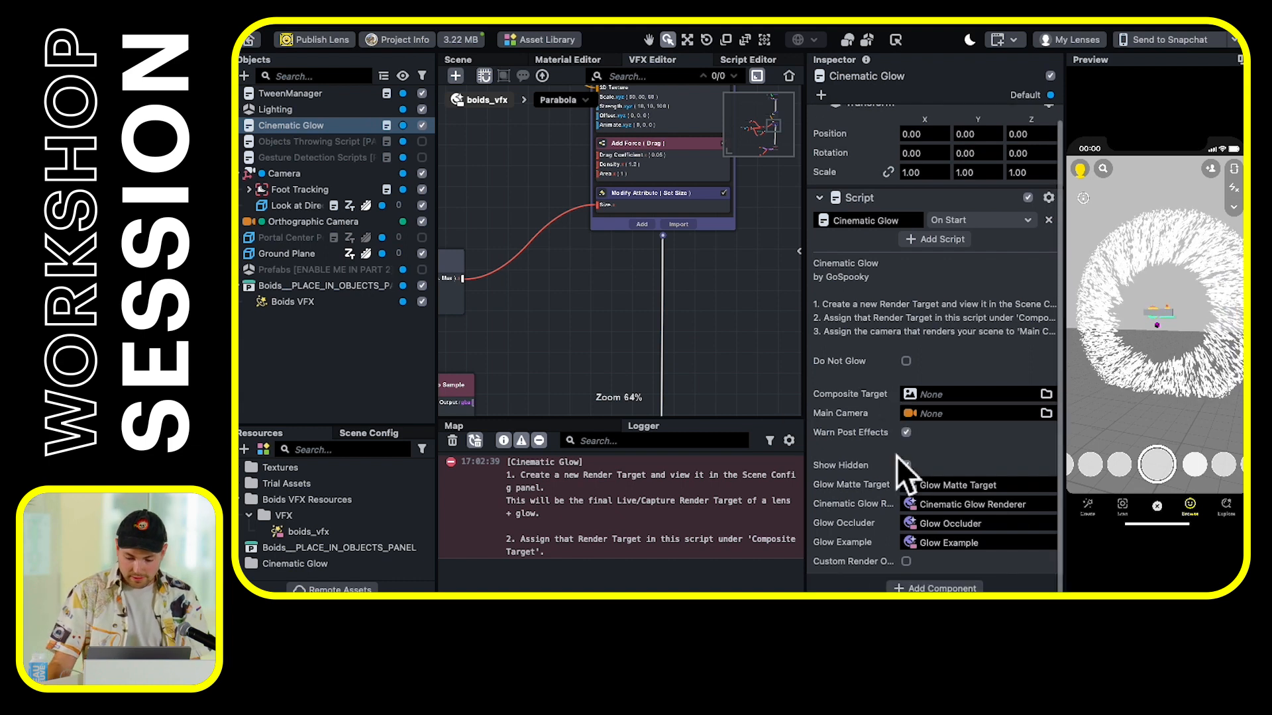
pyautogui.click(240, 126)
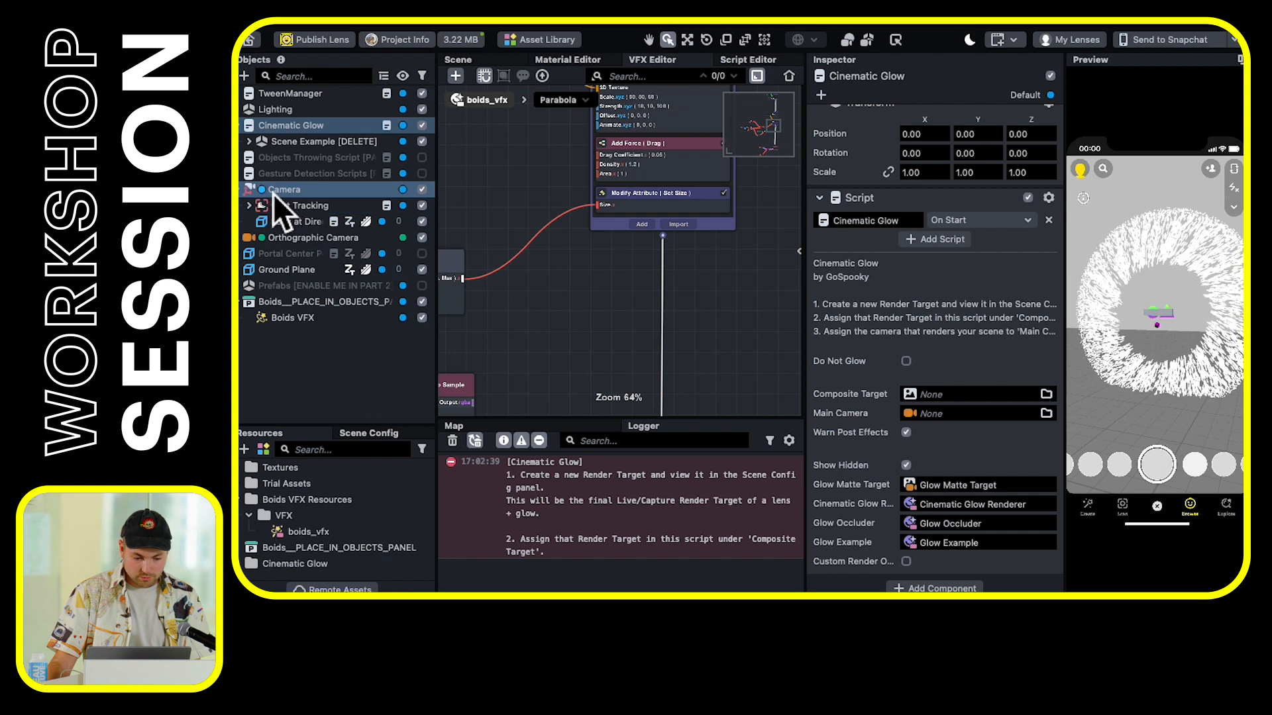
pyautogui.moveTo(282, 192); pyautogui.dragTo(938, 422)
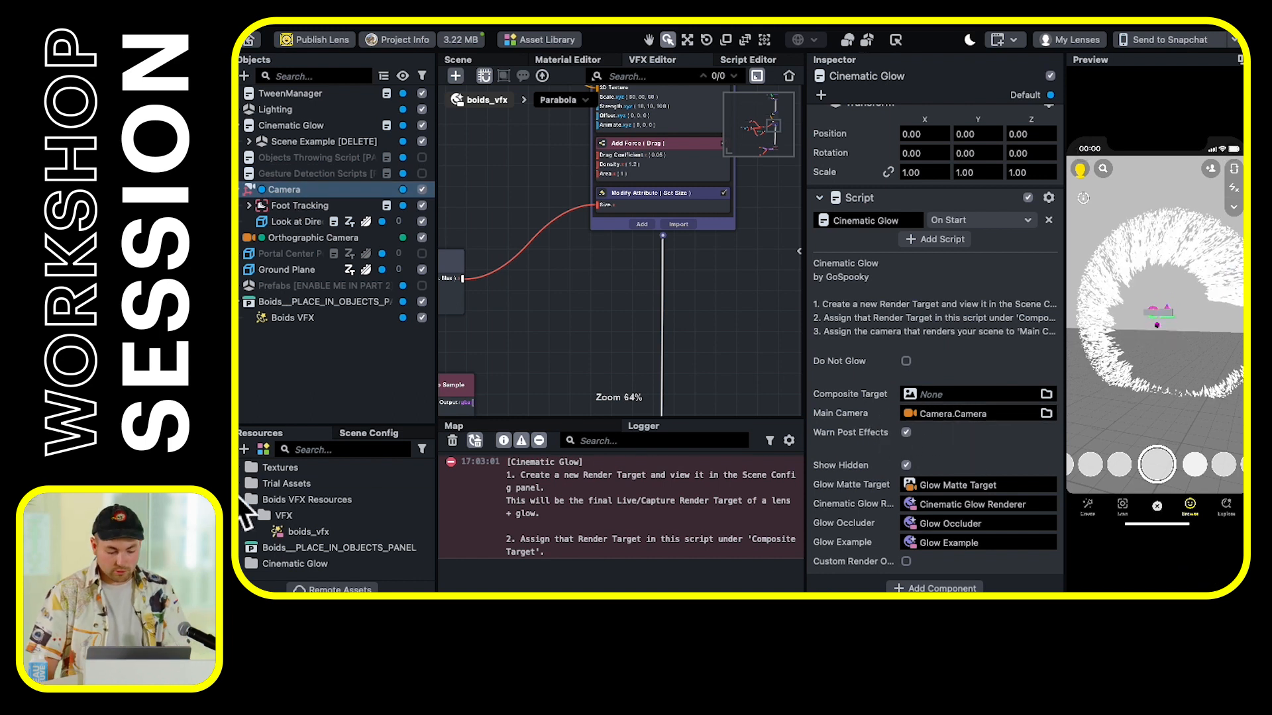
# Collapse the VFX folder, give the resources list more height, and create a new Render Target texture
pyautogui.click(250, 516)
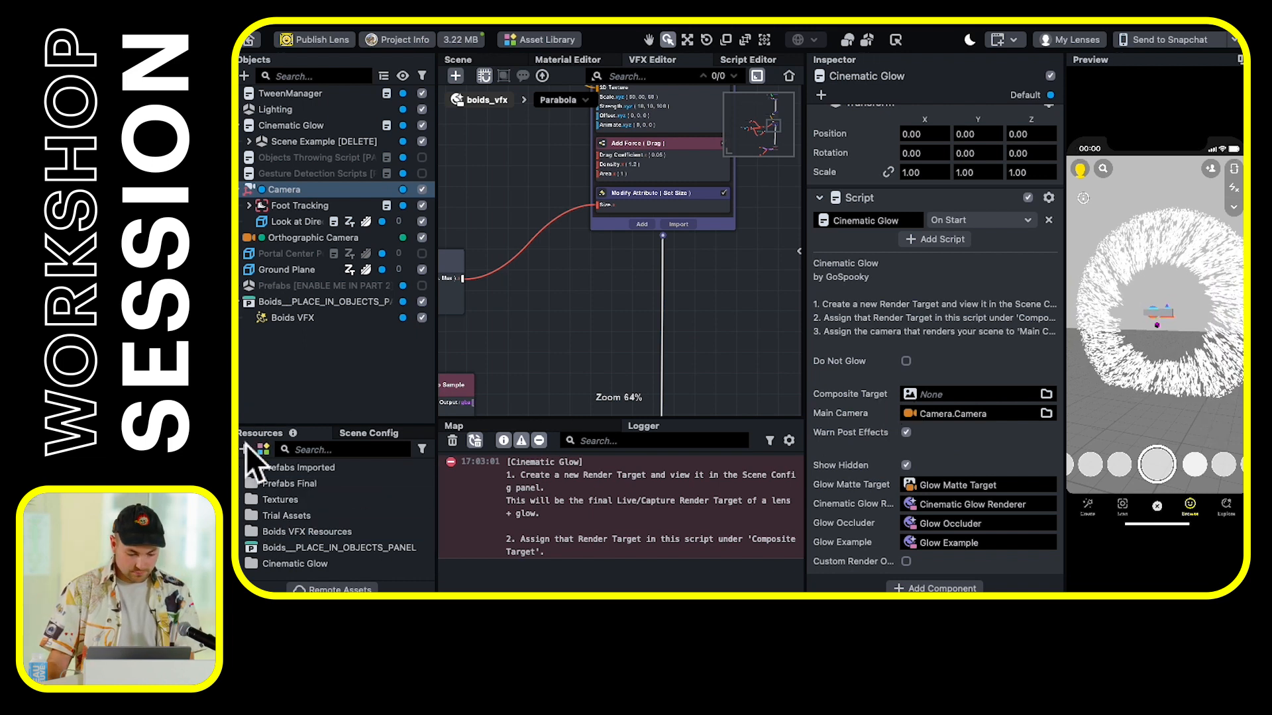
pyautogui.moveTo(278, 443); pyautogui.dragTo(285, 320)
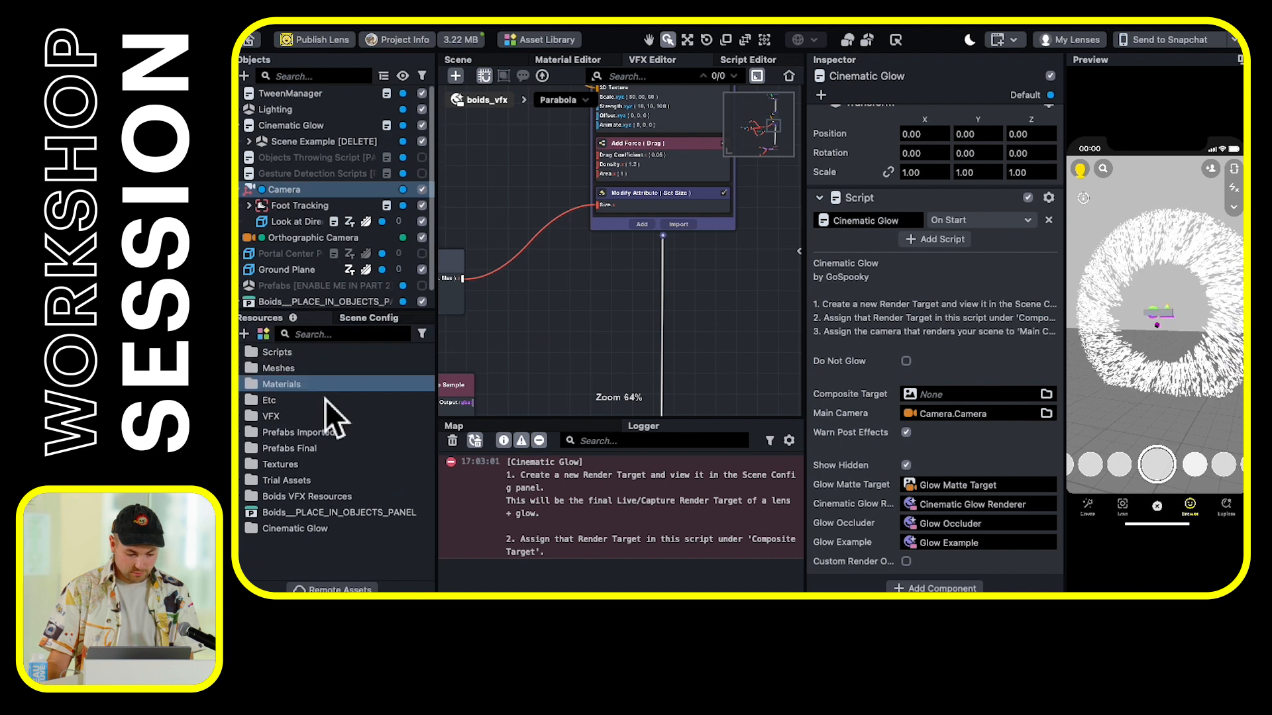
pyautogui.click(243, 334)
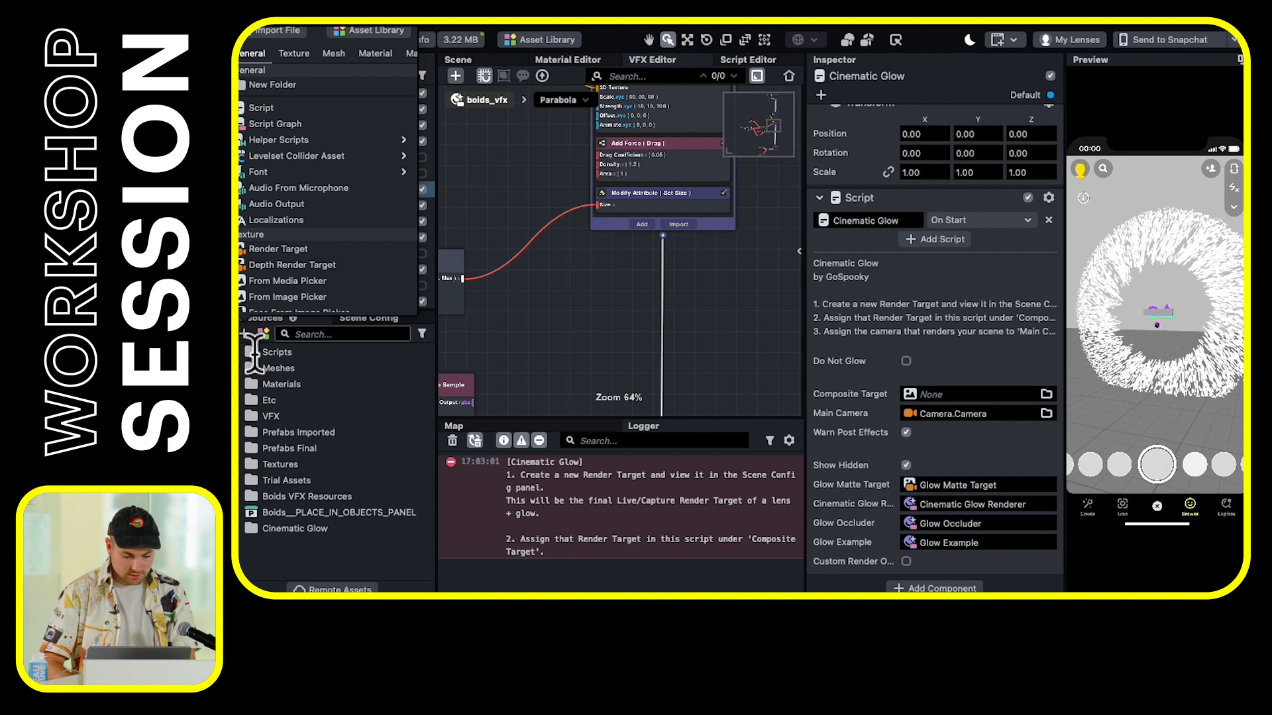
pyautogui.write('ren')
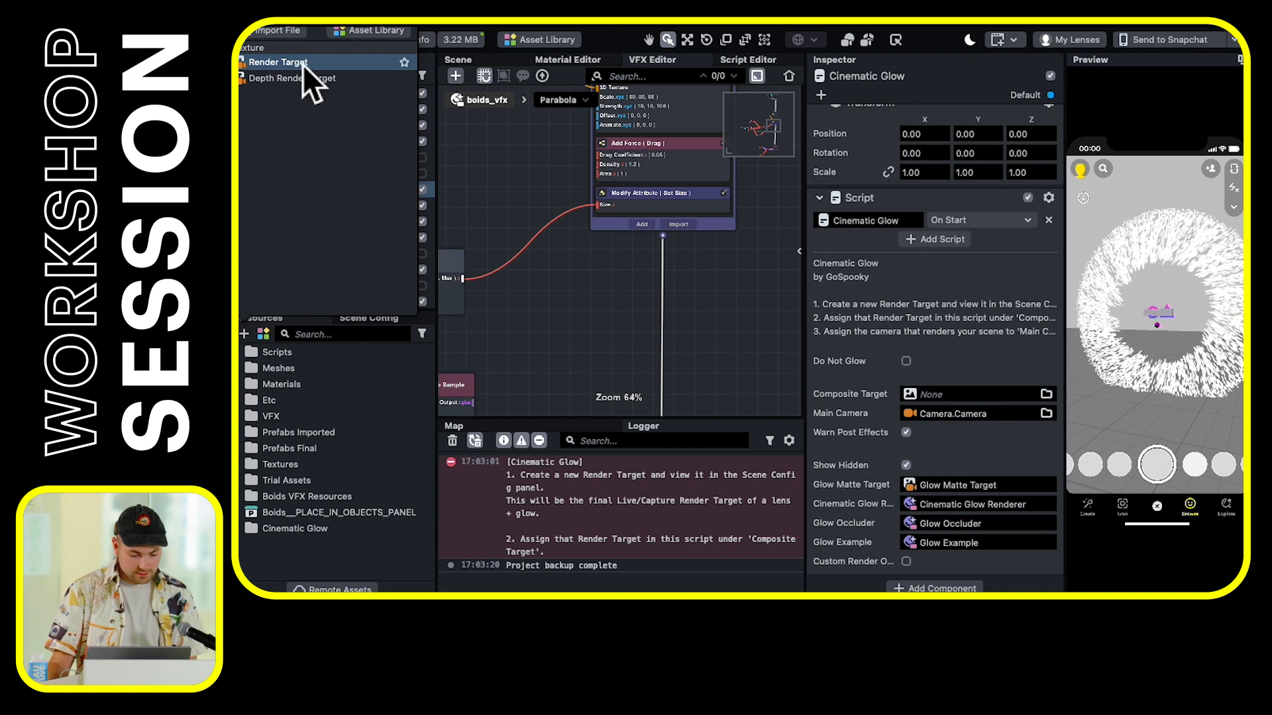
pyautogui.click(286, 65)
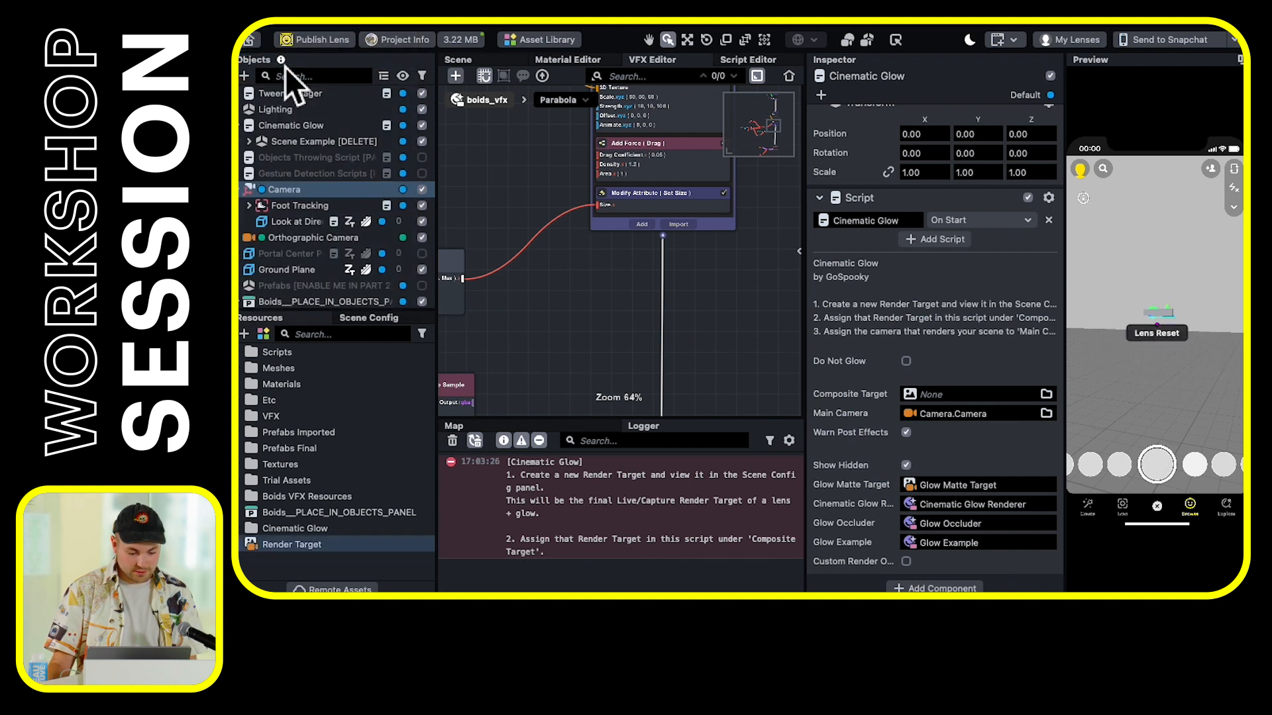
# Rename the new render target "Render Target + Glow"
pyautogui.click(308, 549)
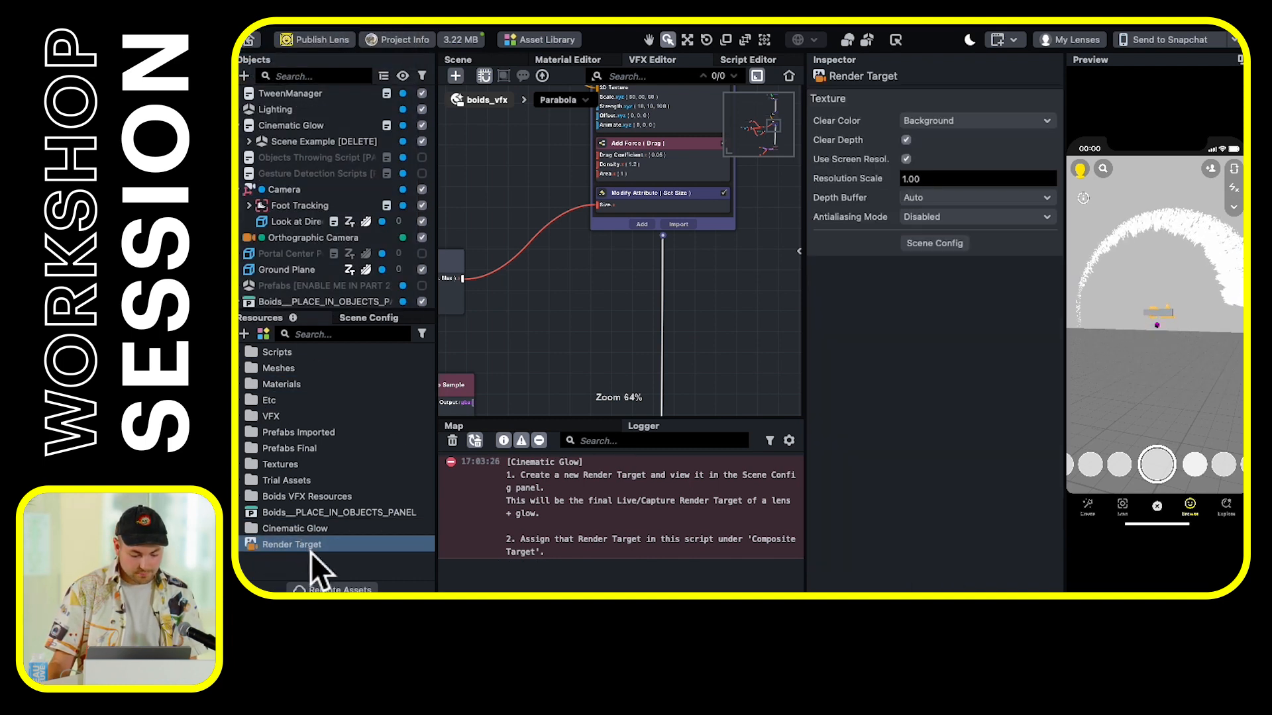
pyautogui.moveTo(284, 547); pyautogui.dragTo(337, 569)
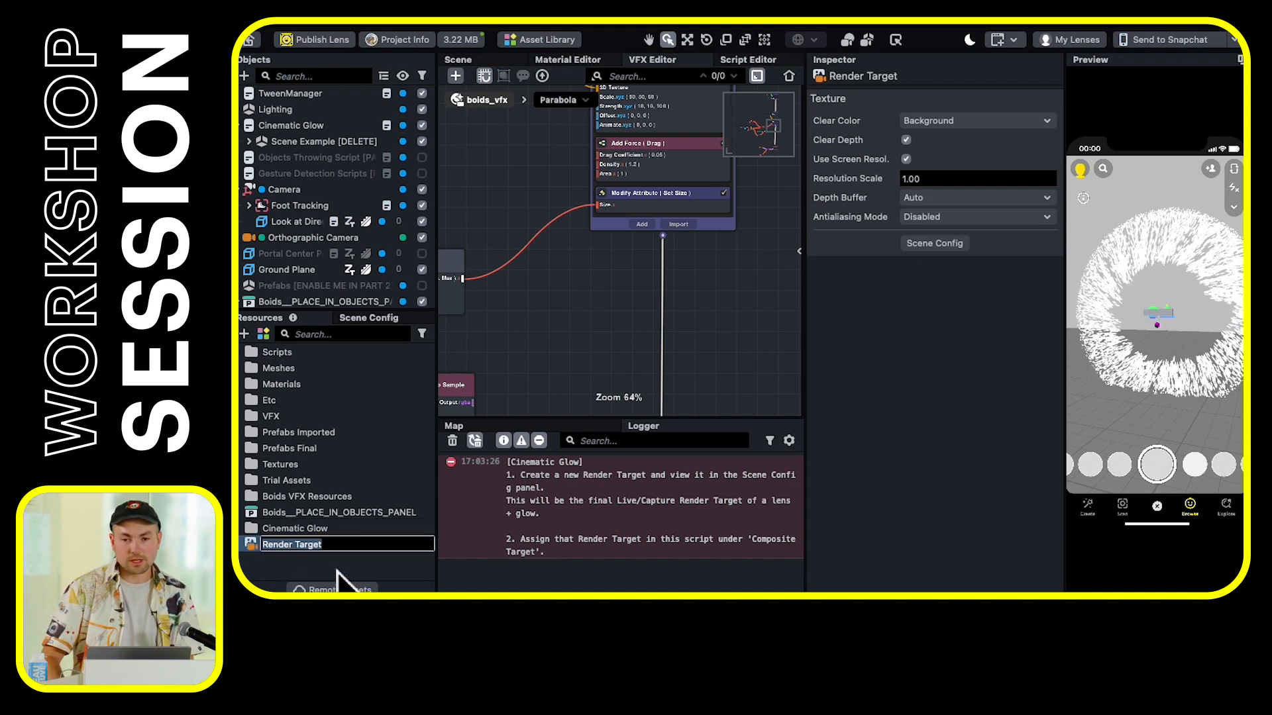
pyautogui.press('Right')
pyautogui.write('+ Glow')
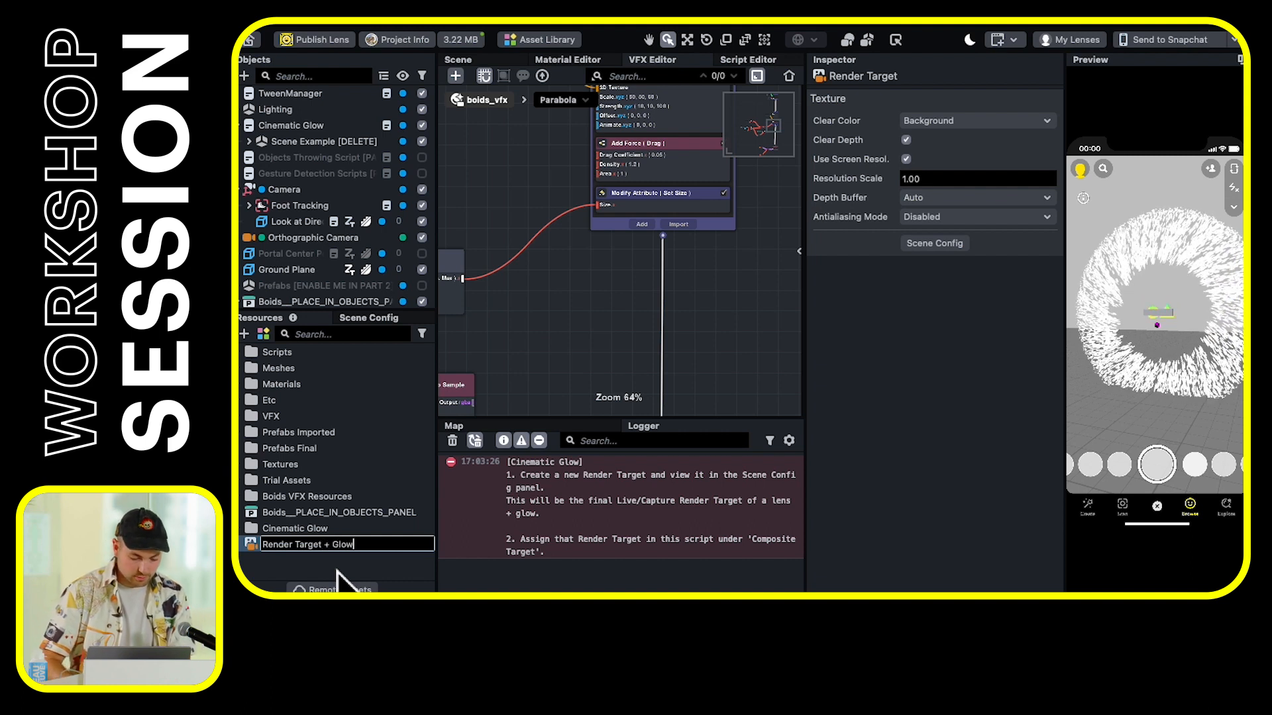
pyautogui.press('Return')
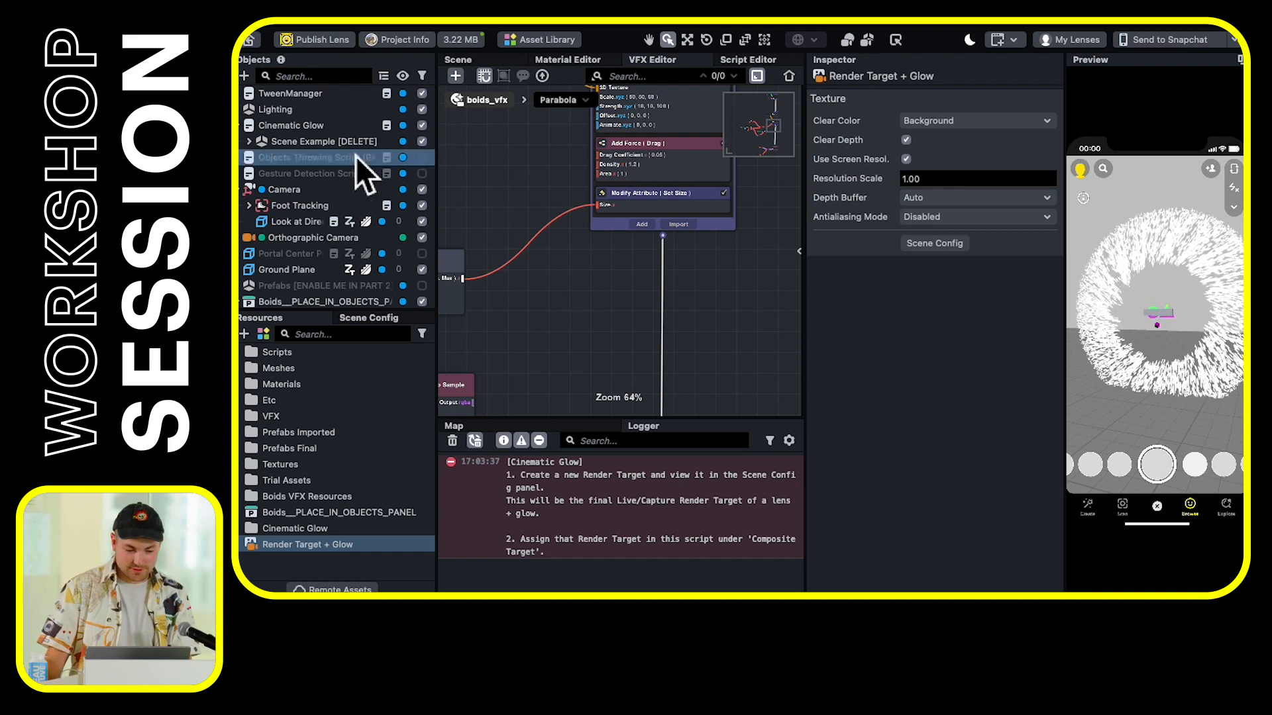
# Assign Render Target + Glow as the Composite Target in the Cinematic Glow script
pyautogui.moveTo(1182, 360)
pyautogui.mouseDown()
pyautogui.moveTo(1156, 361)
pyautogui.moveTo(1189, 361)
pyautogui.moveTo(1173, 343)
pyautogui.mouseUp()
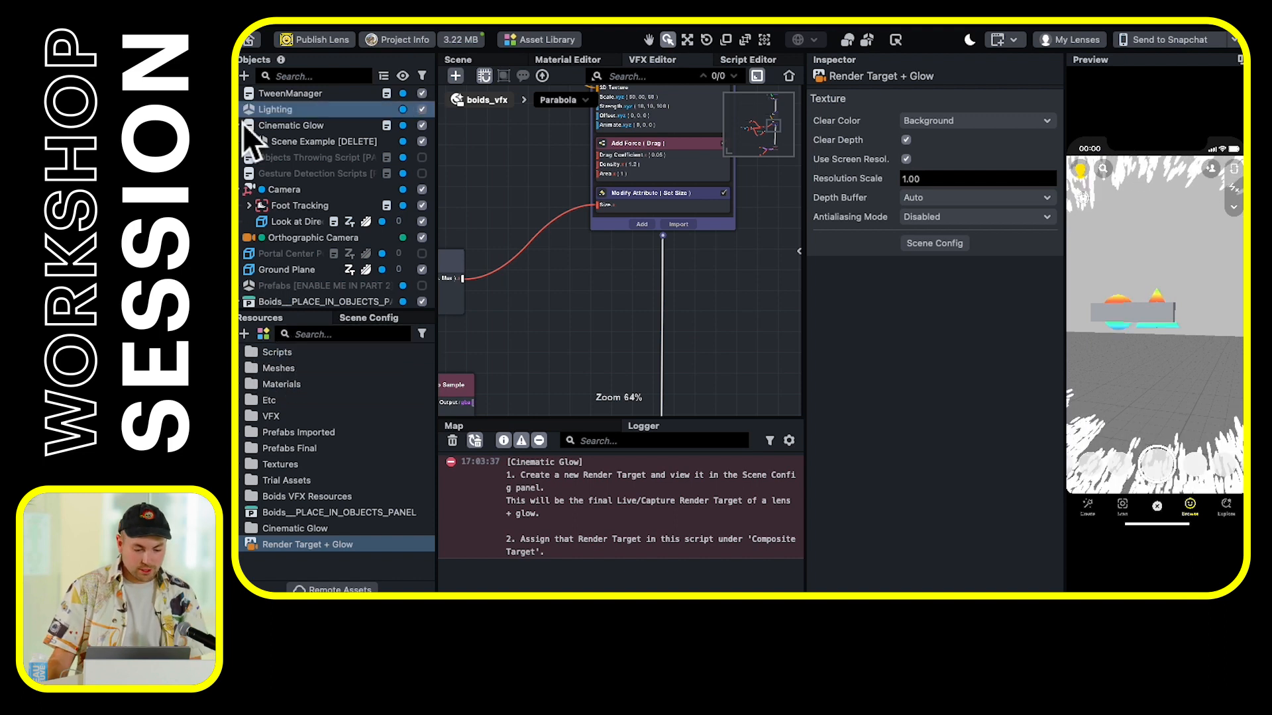
pyautogui.click(289, 127)
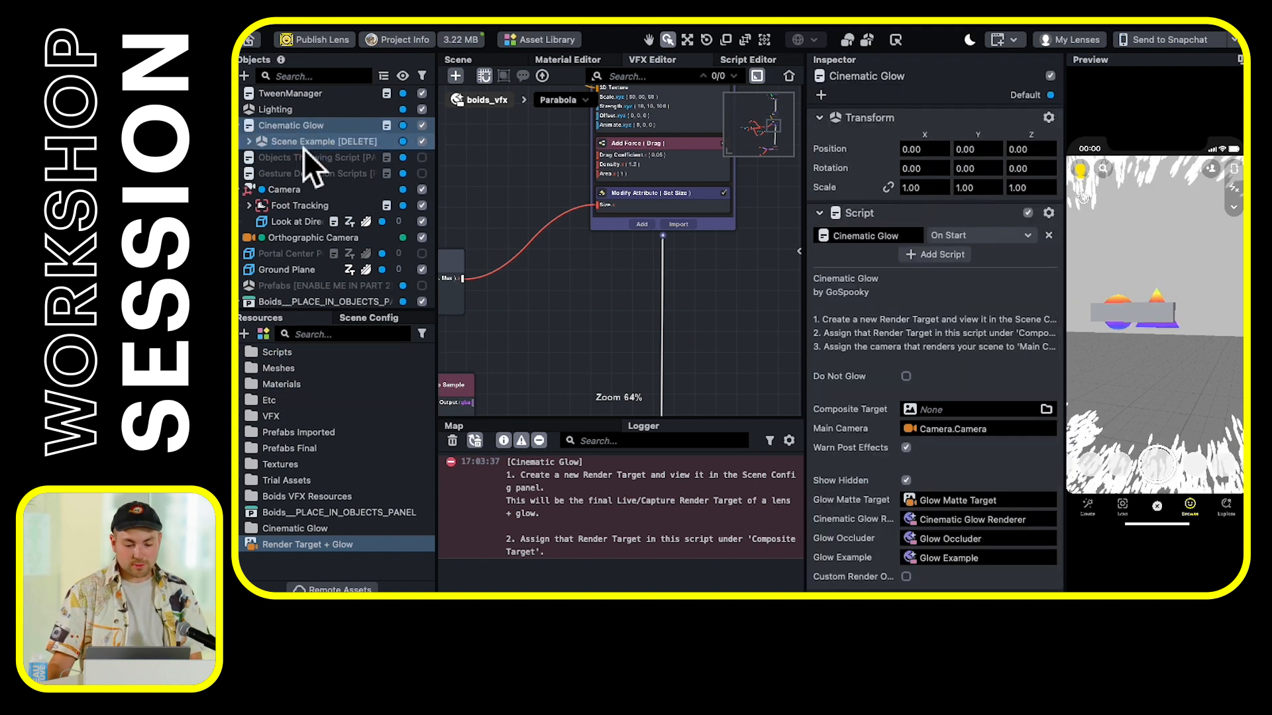
pyautogui.scroll(-1, 921, 418)
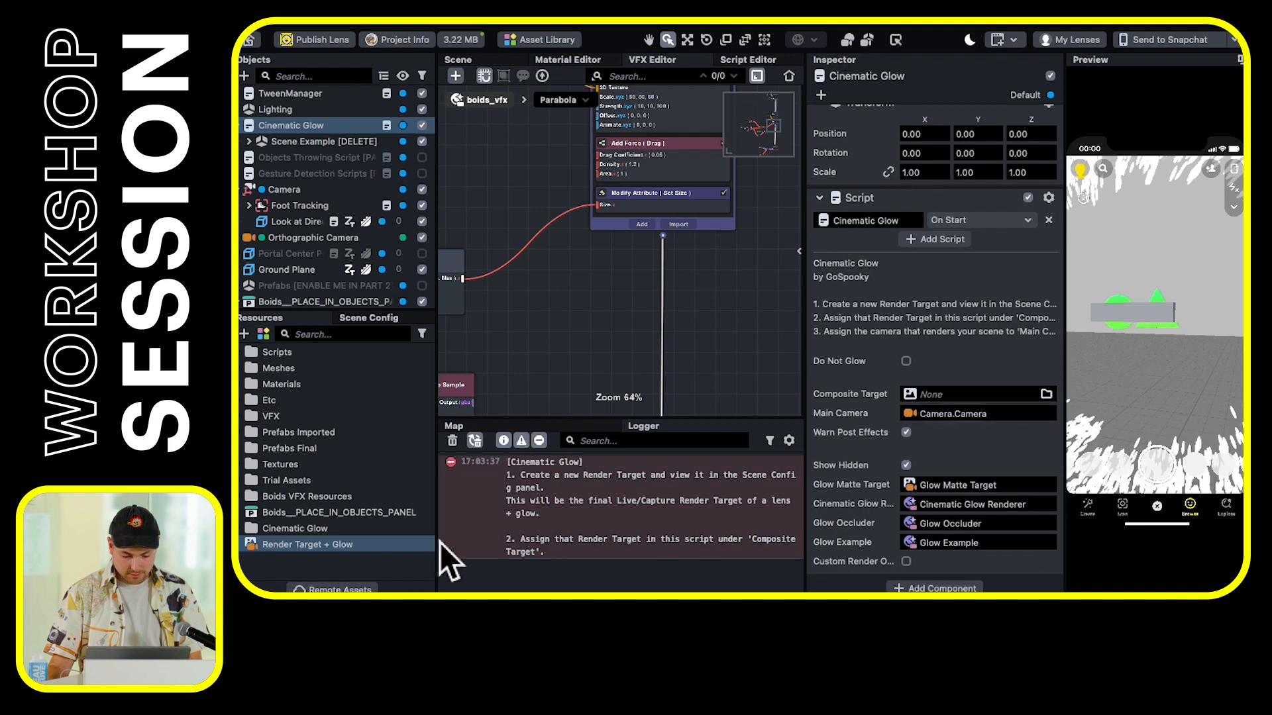
pyautogui.moveTo(302, 544); pyautogui.dragTo(931, 401)
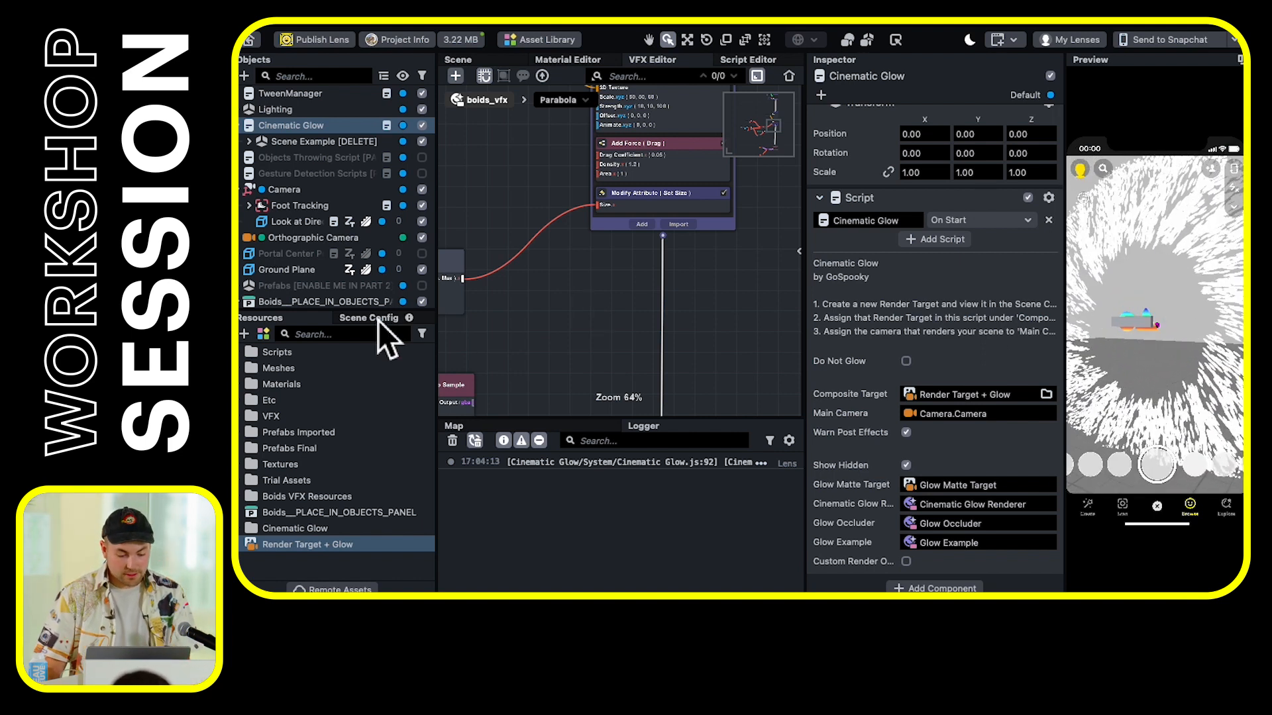
# Set both the Capture Target and Live Target in the scene configuration to Render Target + Glow
pyautogui.moveTo(384, 326); pyautogui.dragTo(381, 336)
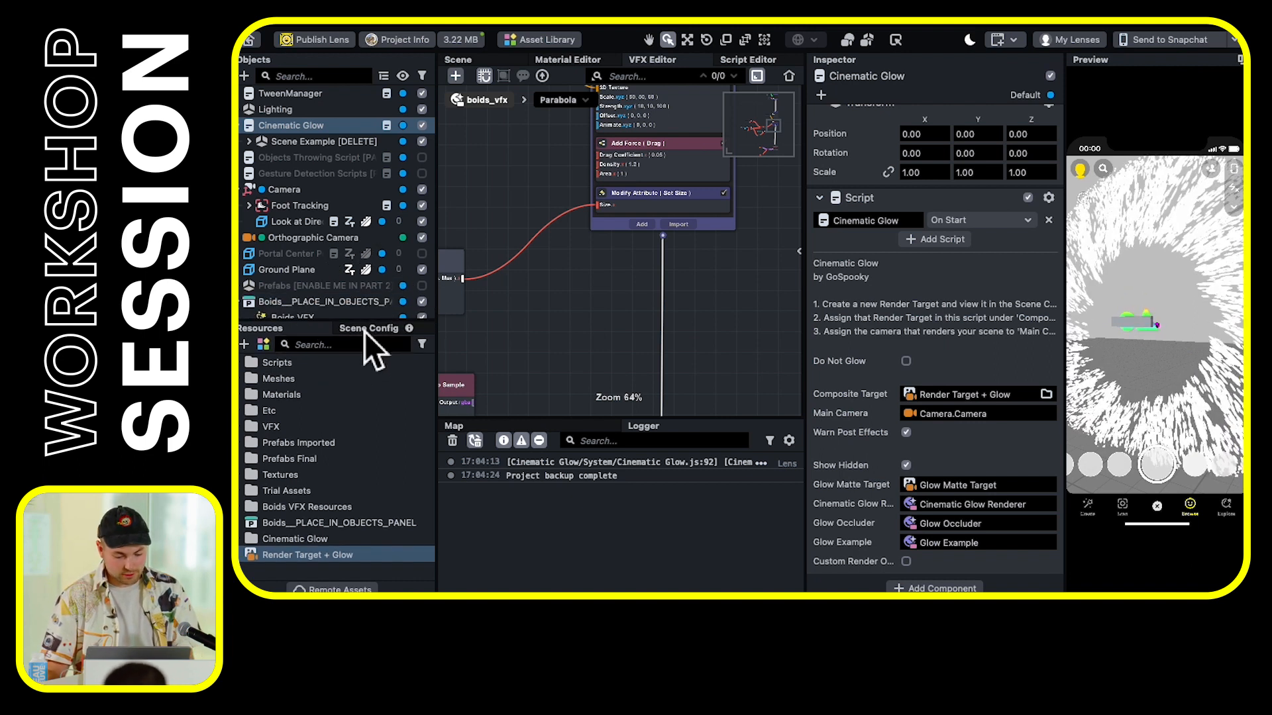
pyautogui.click(366, 329)
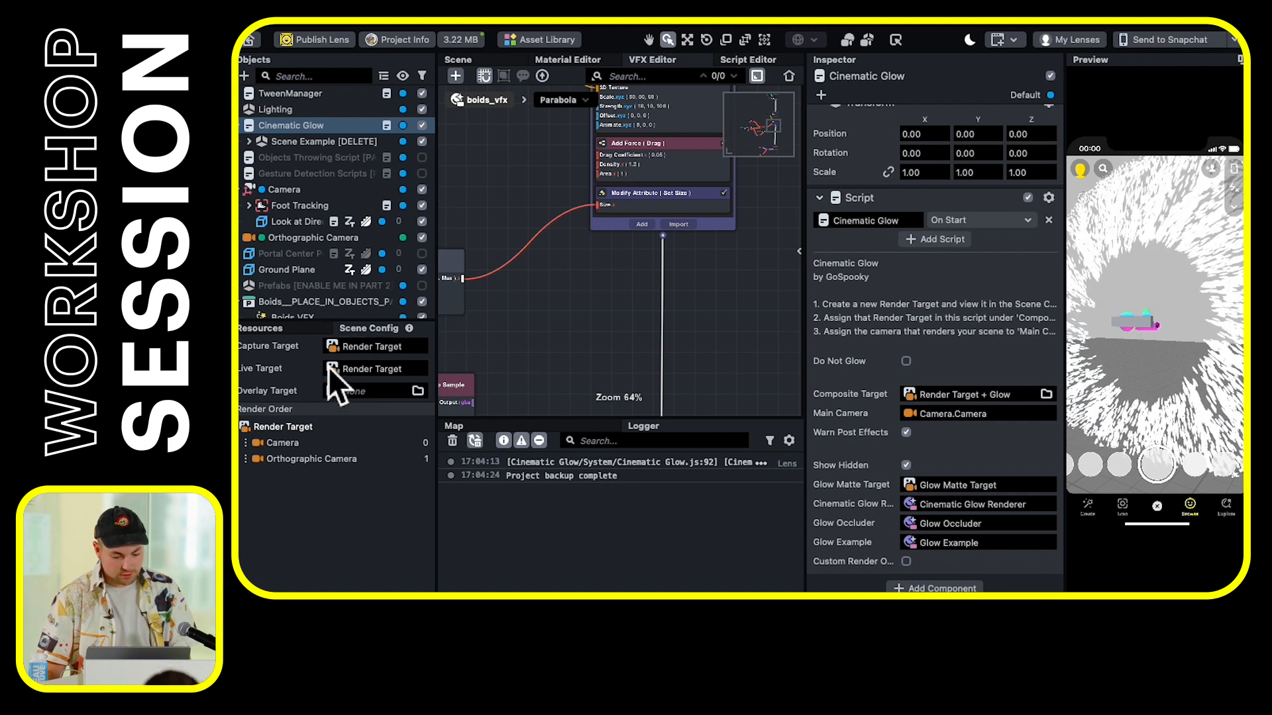
pyautogui.click(387, 368)
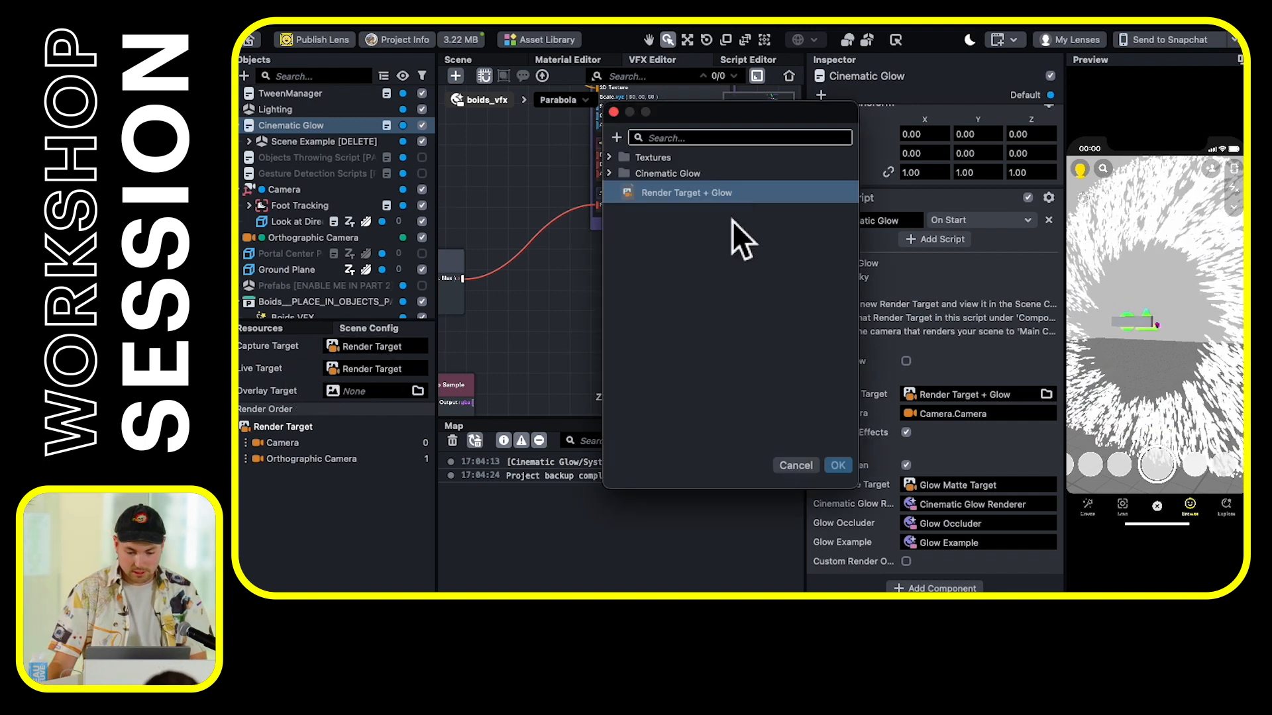
pyautogui.doubleClick(686, 199)
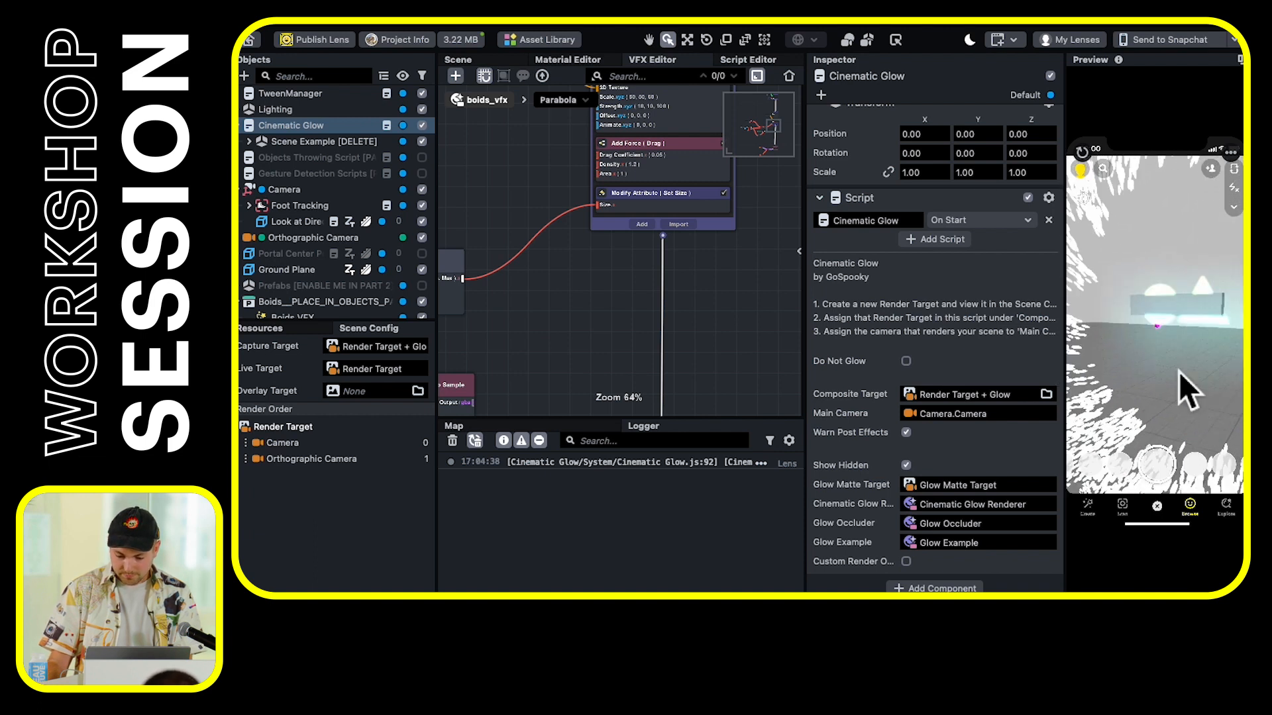
pyautogui.click(402, 376)
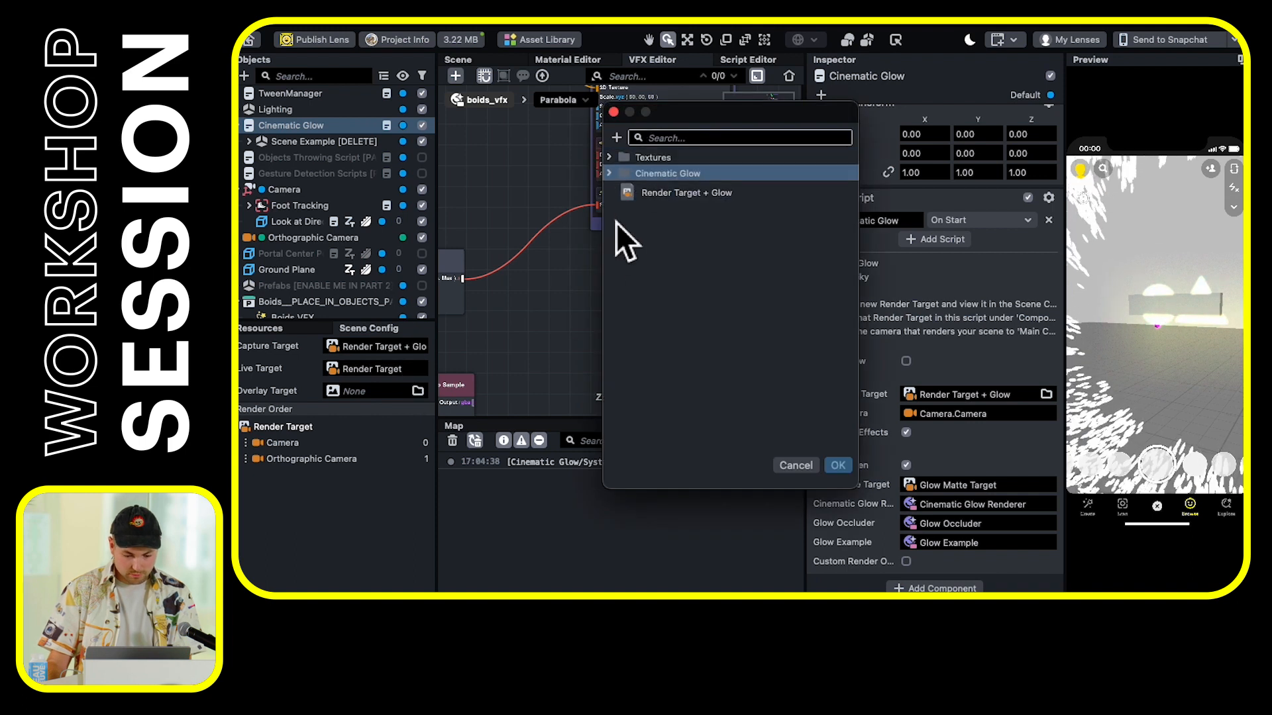
pyautogui.doubleClick(663, 199)
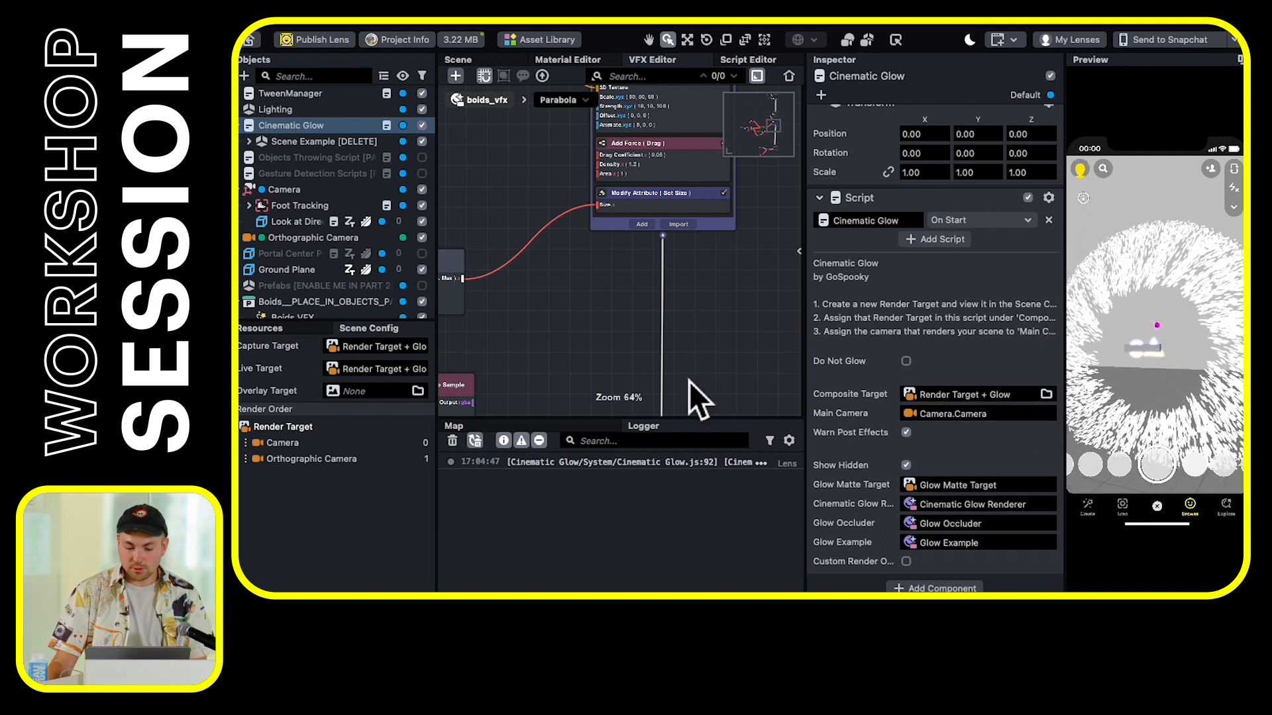
# Reduce the Logger's height and delete the Scene Example [DELETE] object under Cinematic Glow
pyautogui.moveTo(715, 434); pyautogui.dragTo(702, 508)
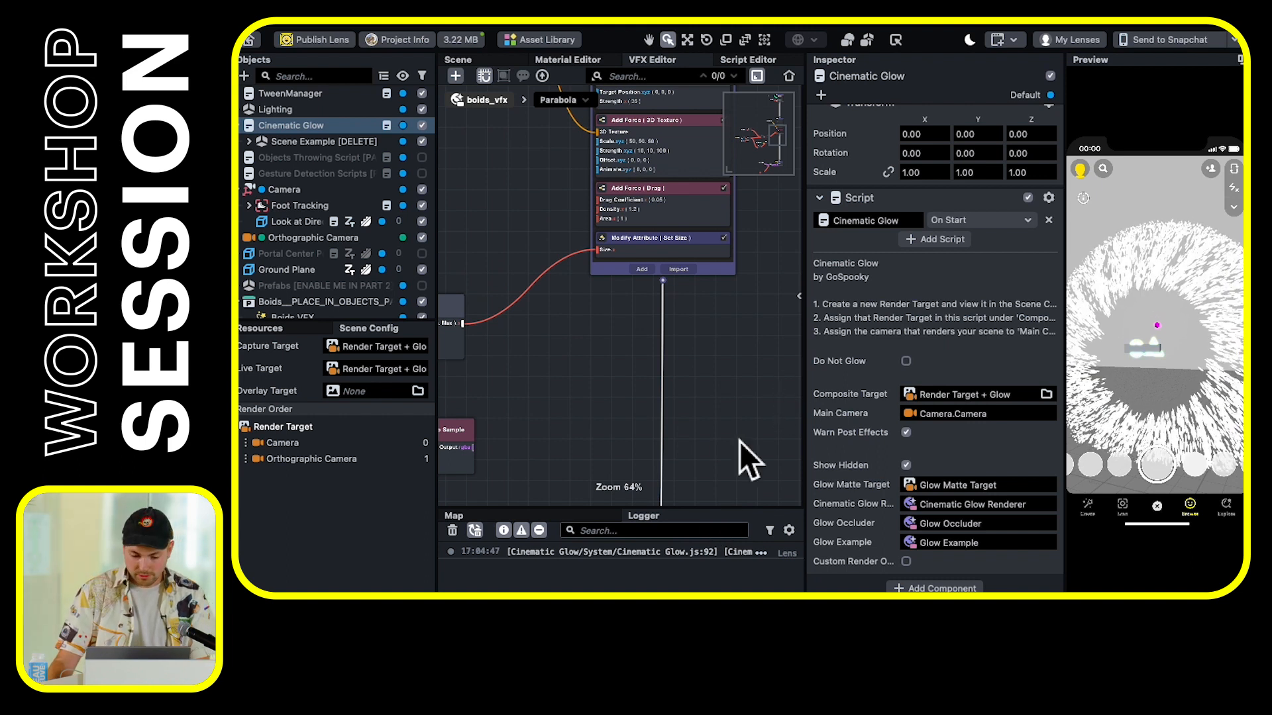
pyautogui.moveTo(723, 338)
pyautogui.mouseDown(button='middle')
pyautogui.moveTo(716, 199)
pyautogui.moveTo(731, 322)
pyautogui.mouseUp(button='middle')
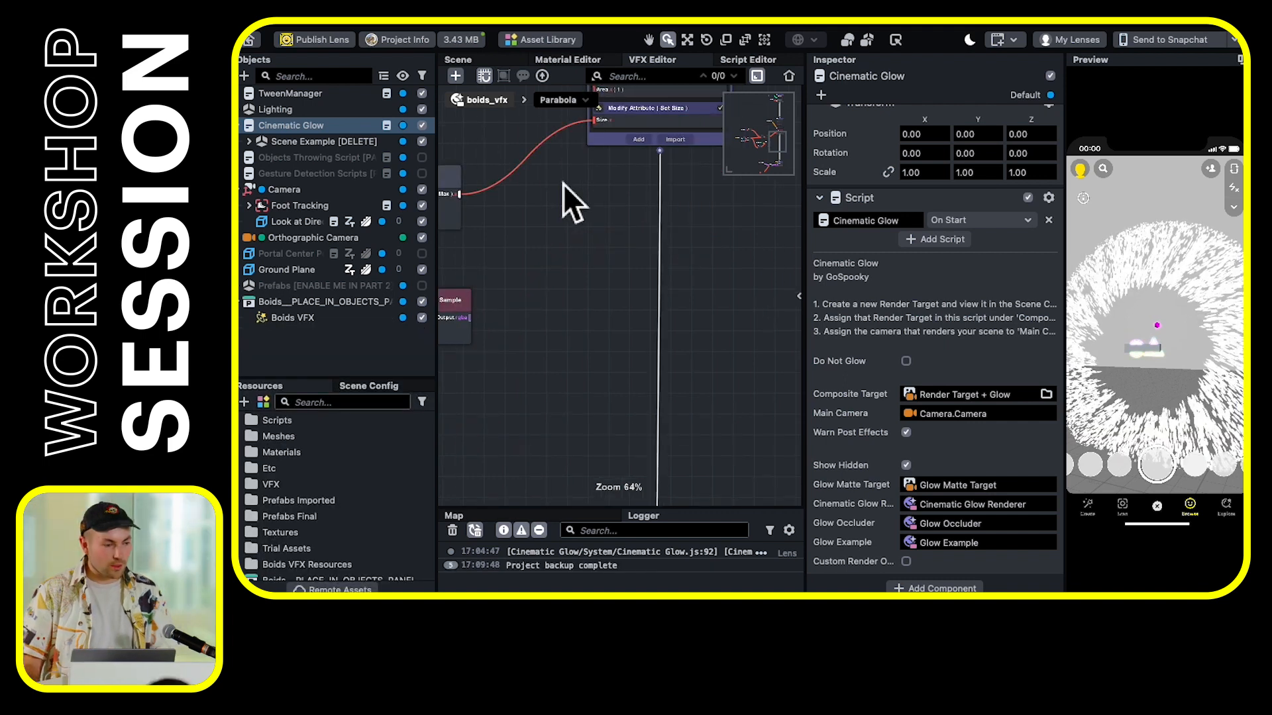
pyautogui.click(355, 147)
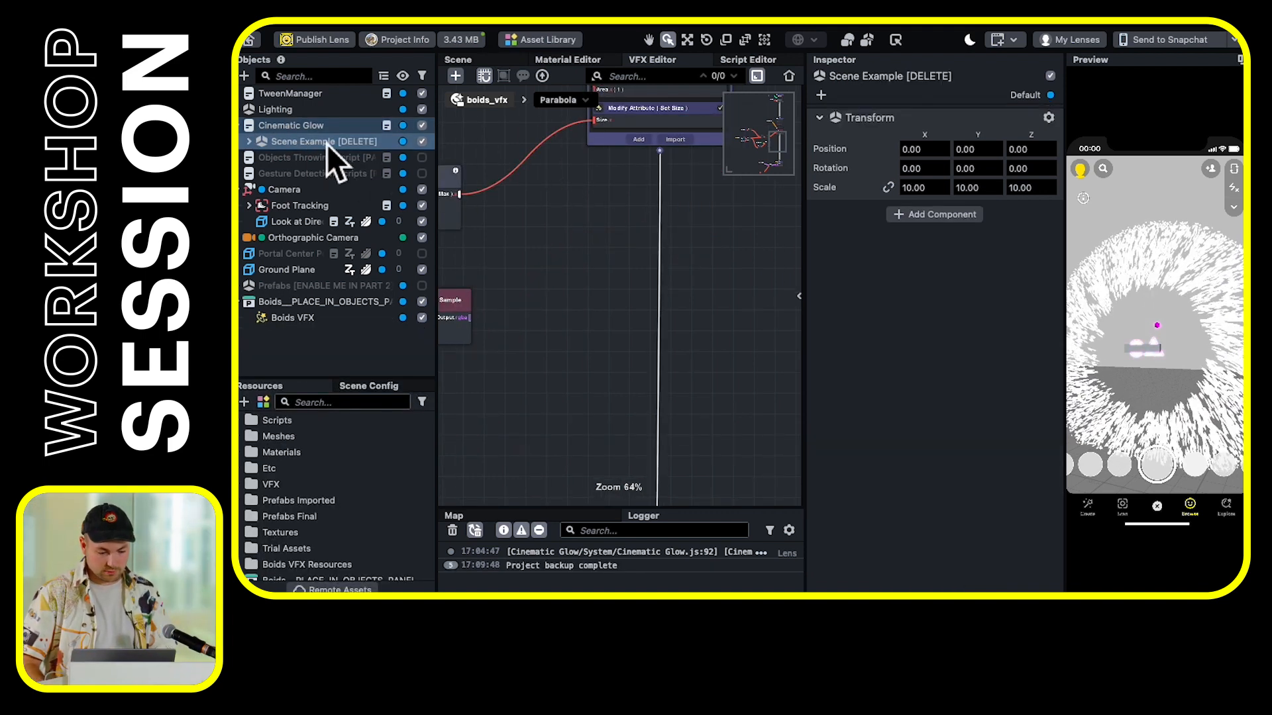
pyautogui.press('Delete')
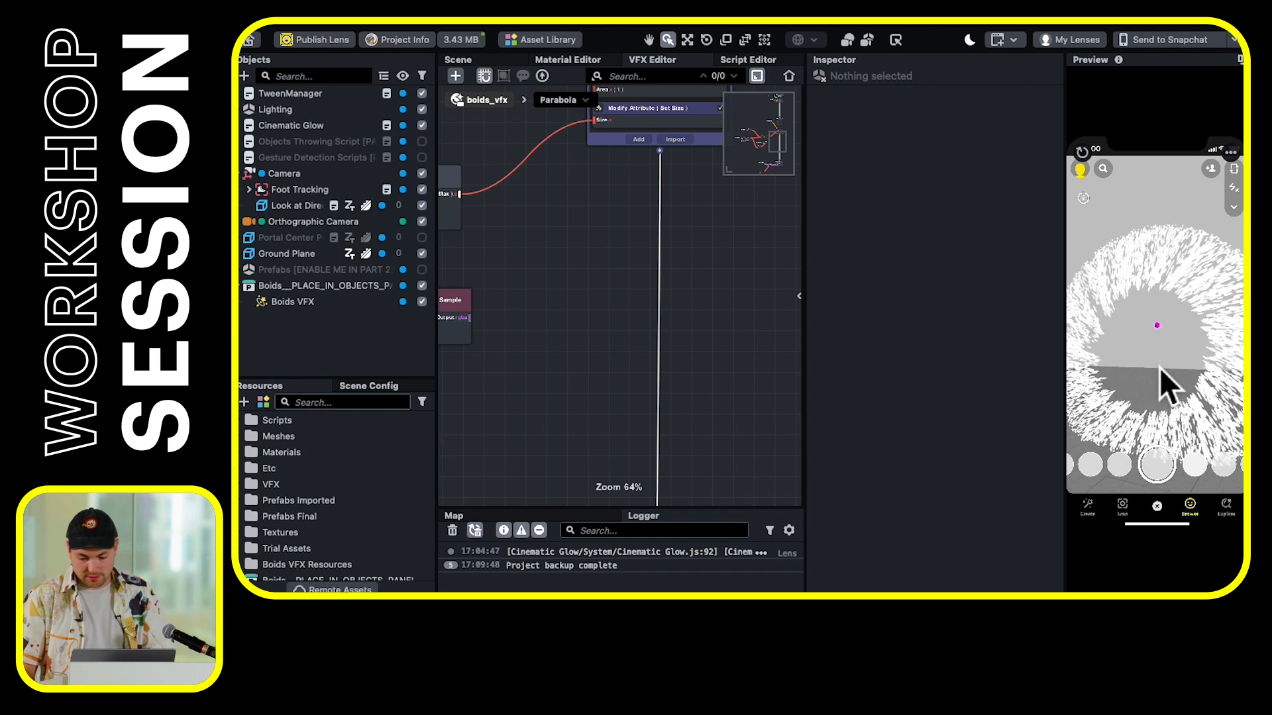
# Set the Target Count to 2 on the Set Color ( Pixel ) block of the Output Quad container
pyautogui.moveTo(658, 270); pyautogui.dragTo(540, 27, button='right')
pyautogui.moveTo(614, 277); pyautogui.dragTo(769, 185, button='right')
pyautogui.click(707, 295)
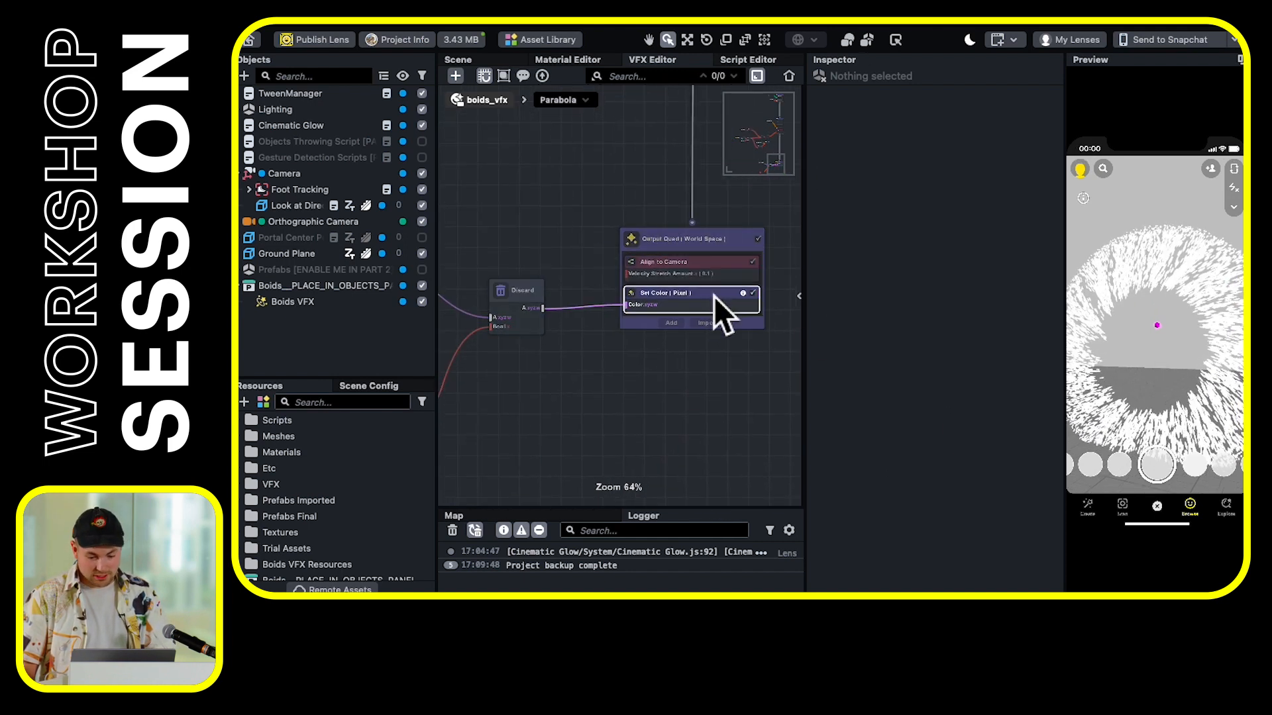
pyautogui.scroll(3, 699, 304)
pyautogui.moveTo(681, 362); pyautogui.dragTo(584, 331, button='right')
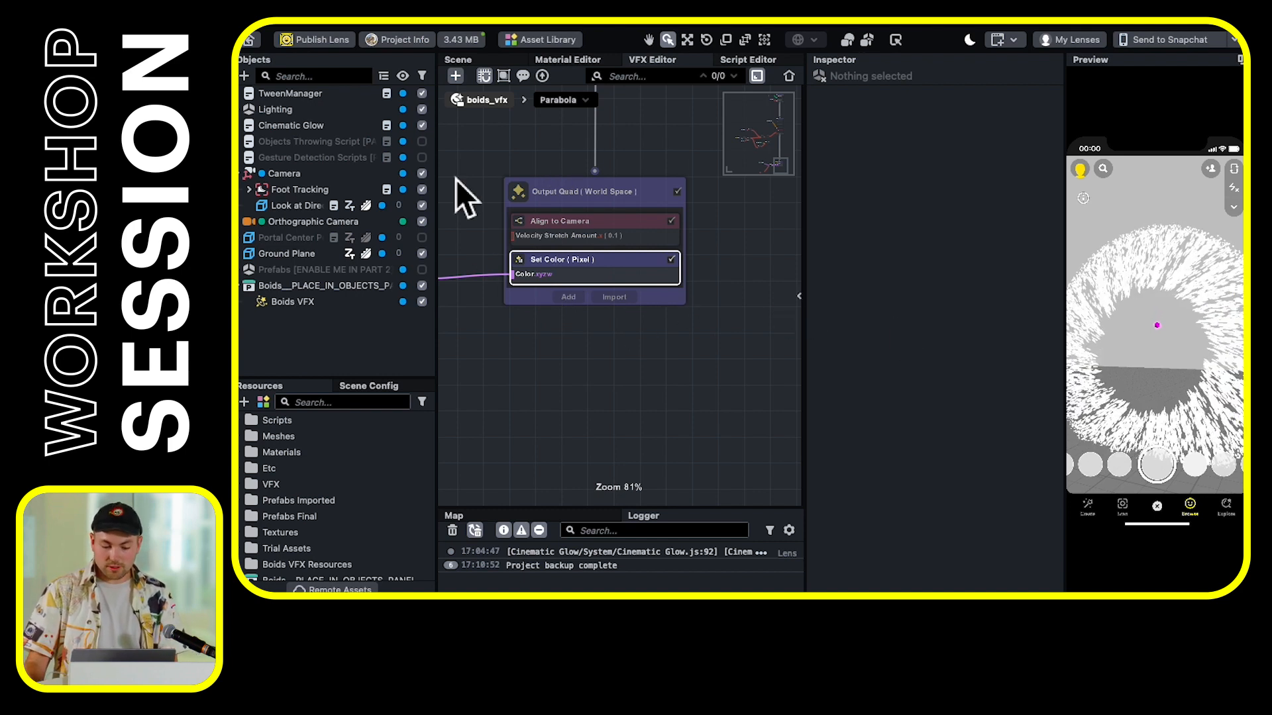
pyautogui.scroll(-5, 616, 265)
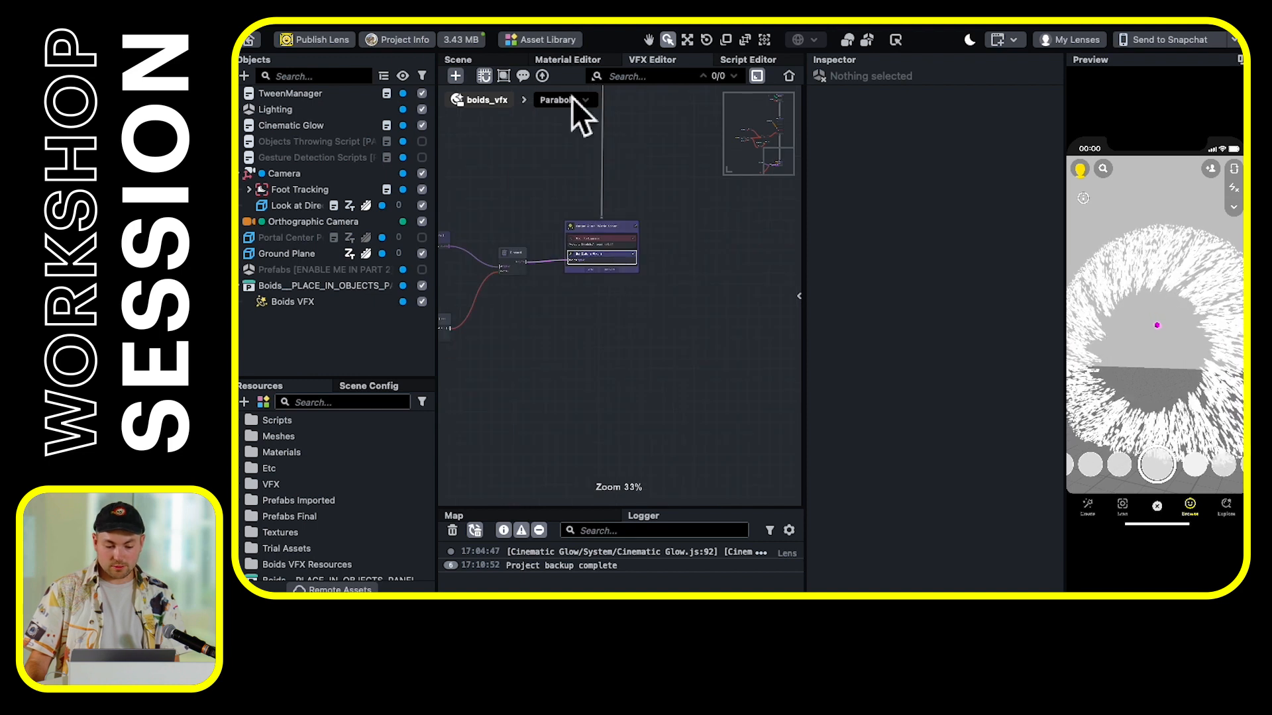
pyautogui.scroll(5, 633, 295)
pyautogui.click(600, 364)
pyautogui.scroll(3, 534, 214)
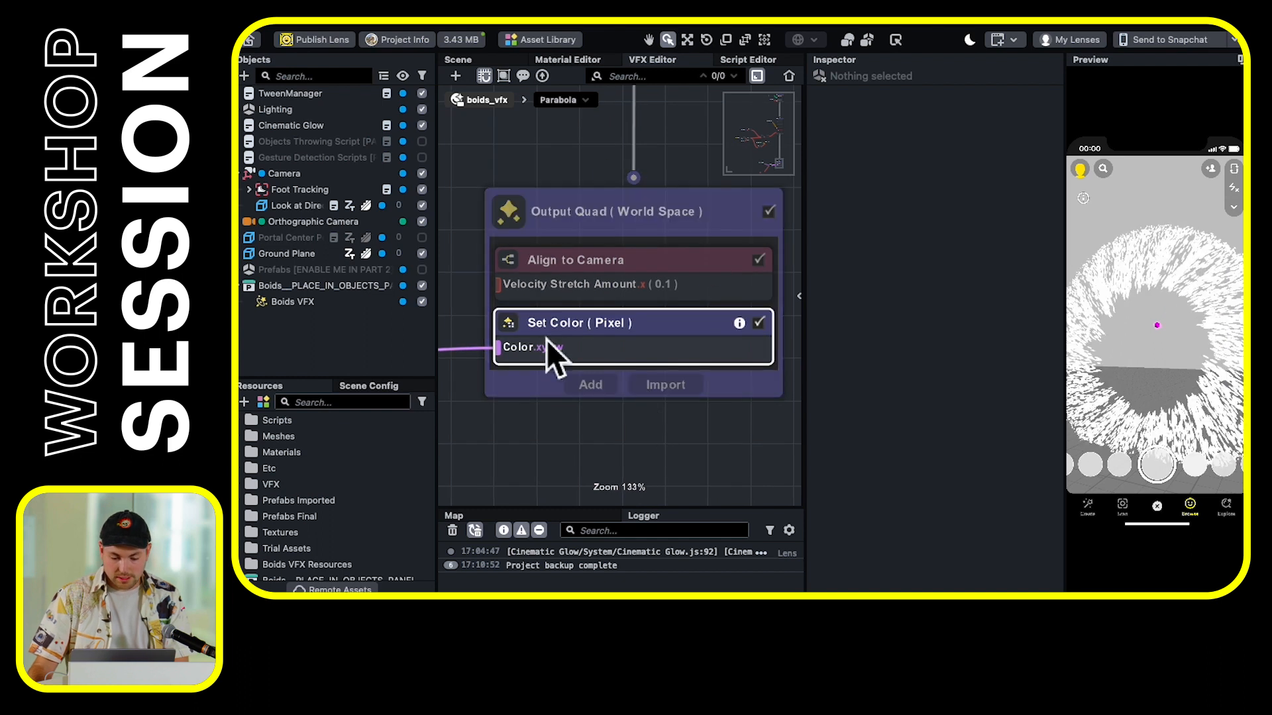
pyautogui.click(578, 178)
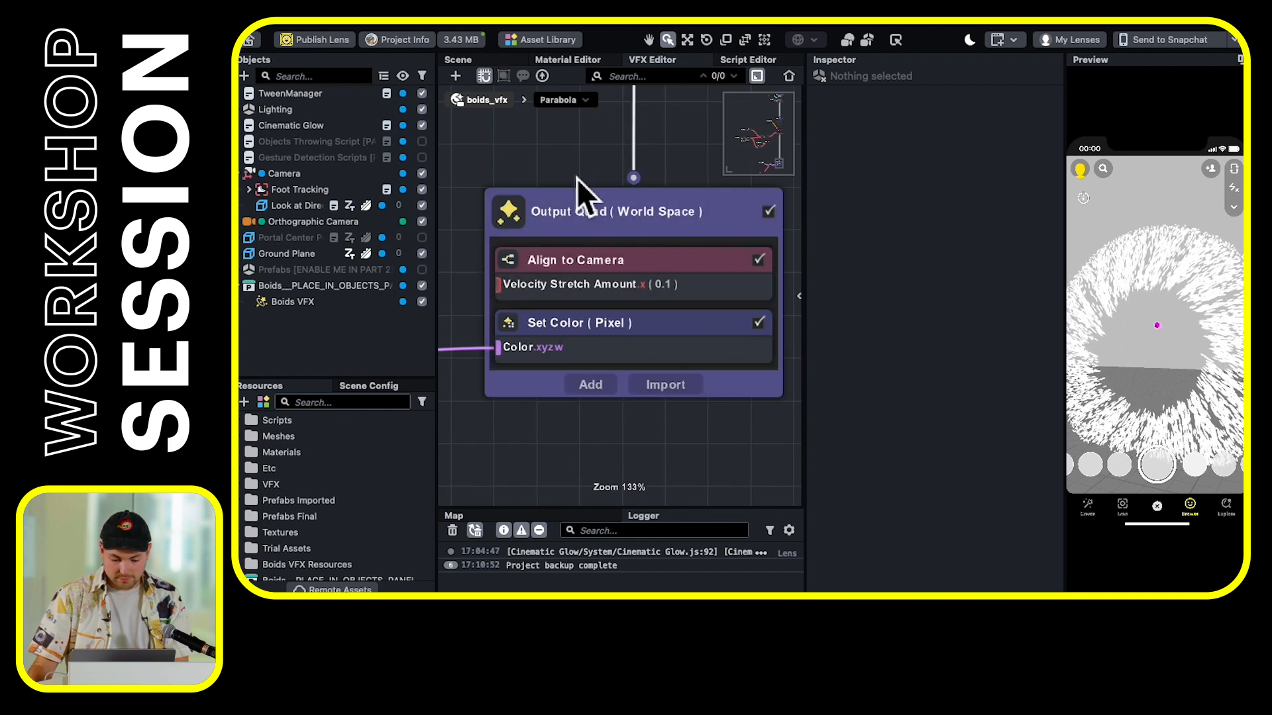
pyautogui.click(598, 318)
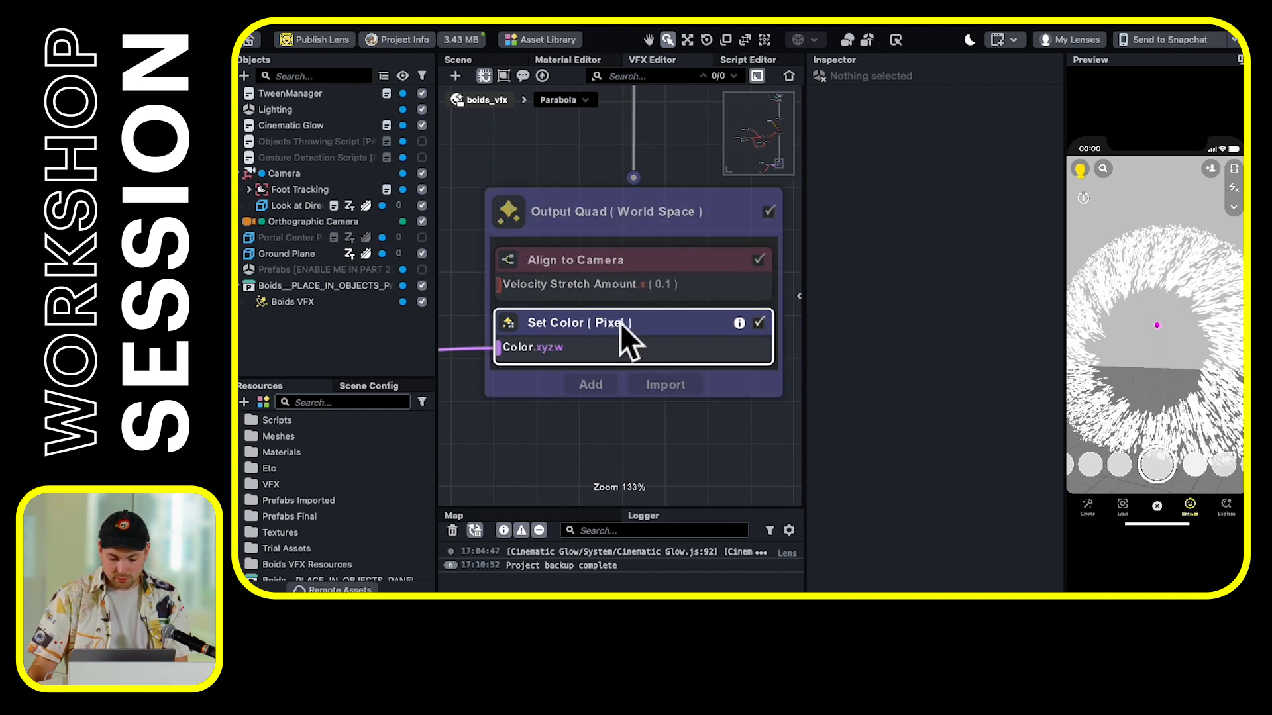
pyautogui.click(800, 298)
pyautogui.scroll(-3, 551, 329)
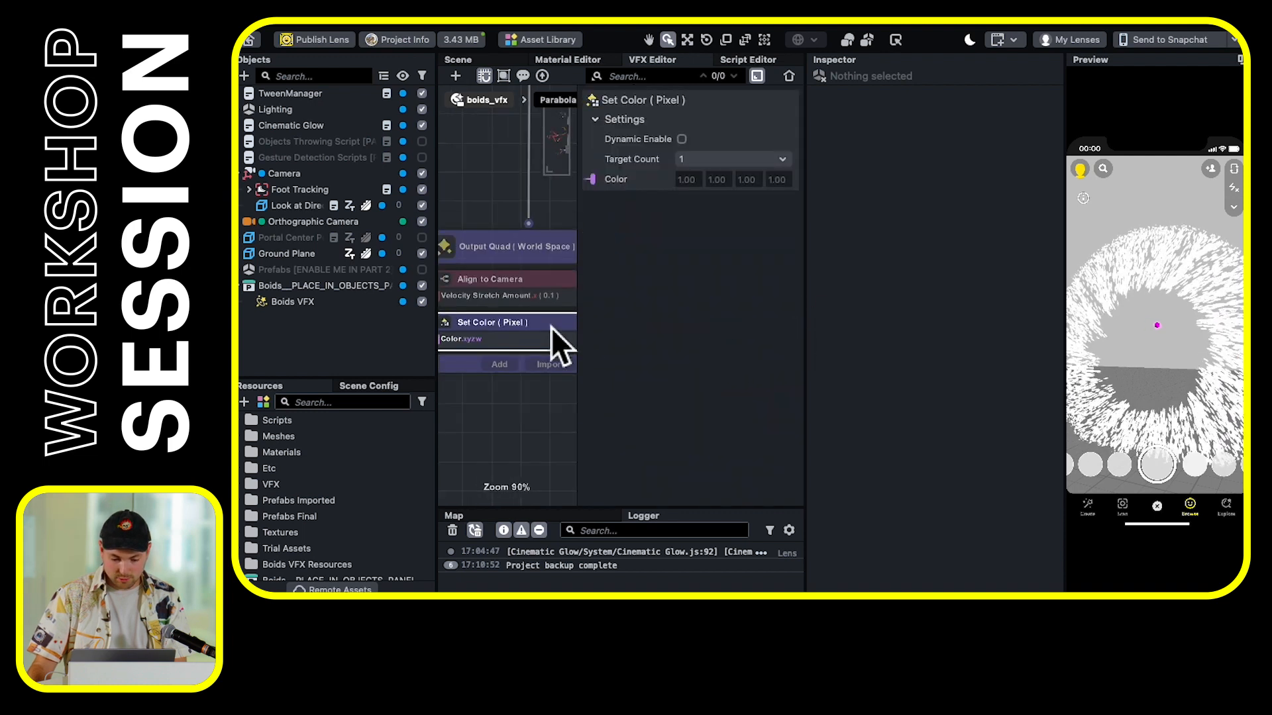
pyautogui.click(728, 163)
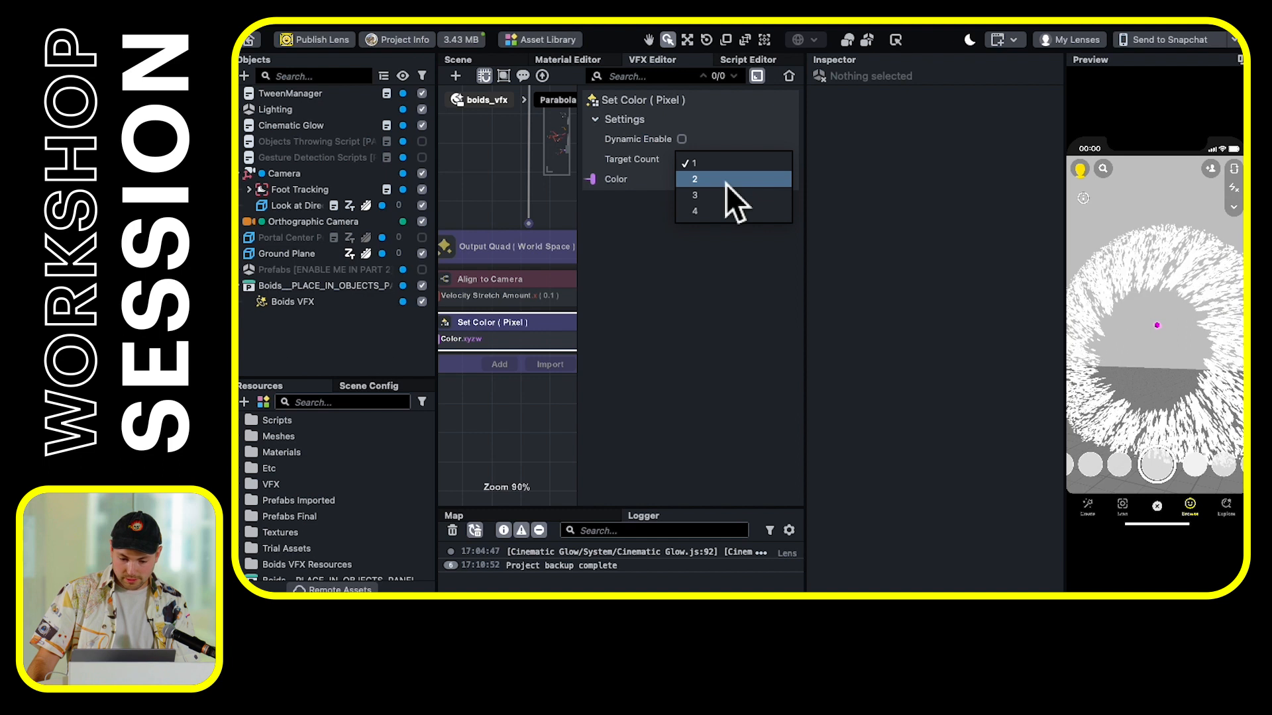
pyautogui.click(727, 182)
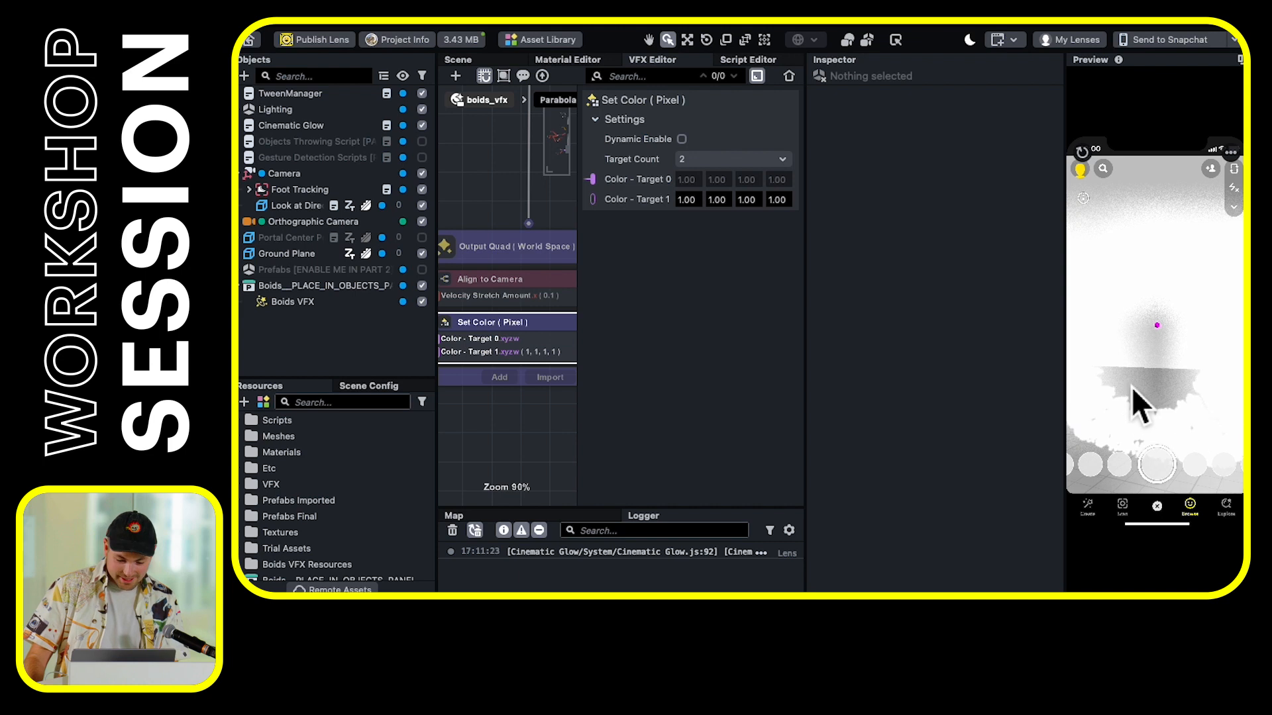
pyautogui.scroll(-2, 543, 361)
pyautogui.click(525, 370)
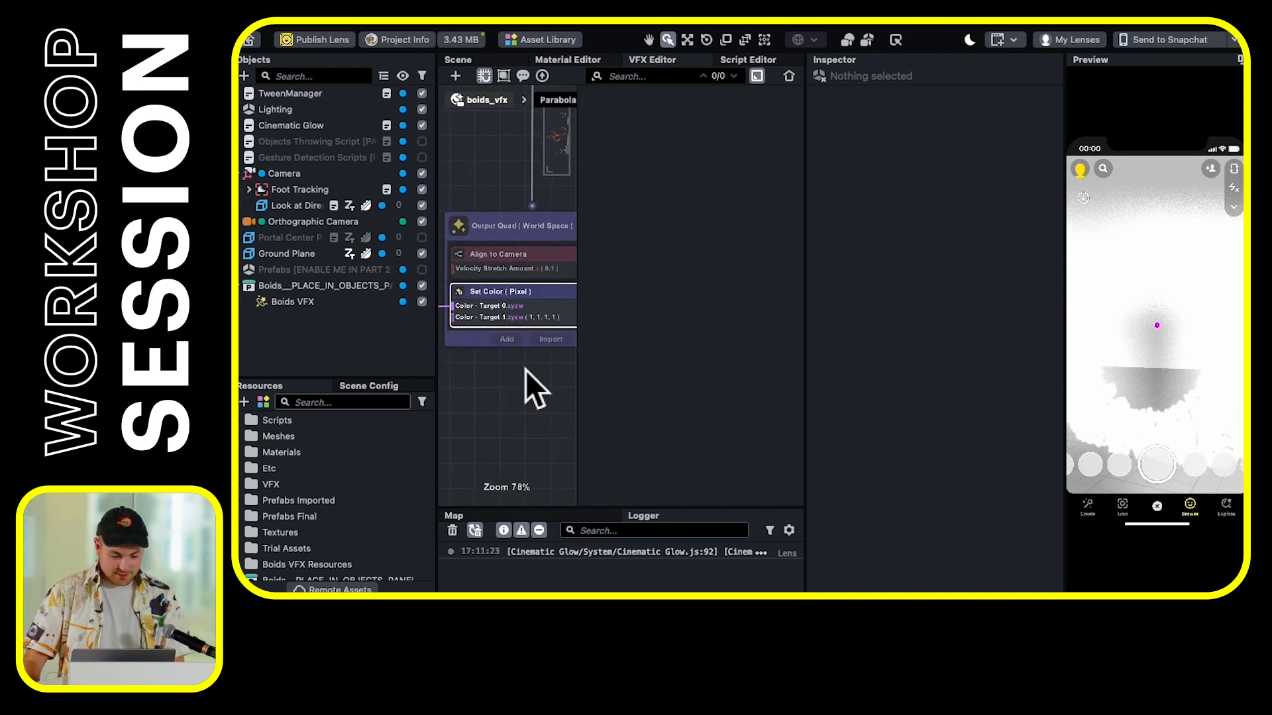
# Expand the Cinematic Glow resource folders and open the Cinematic Glow Renderer material's graph parameters from the System folder
pyautogui.click(319, 503)
pyautogui.scroll(-1, 317, 506)
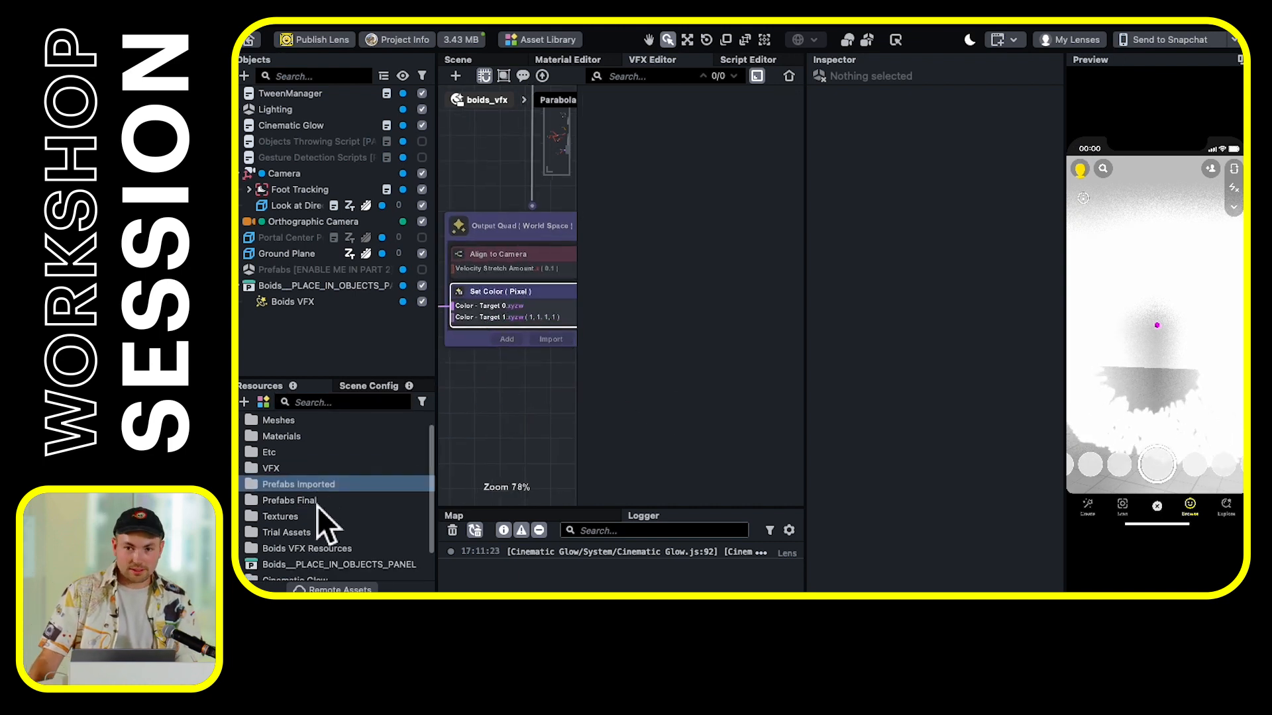
pyautogui.scroll(-2, 306, 479)
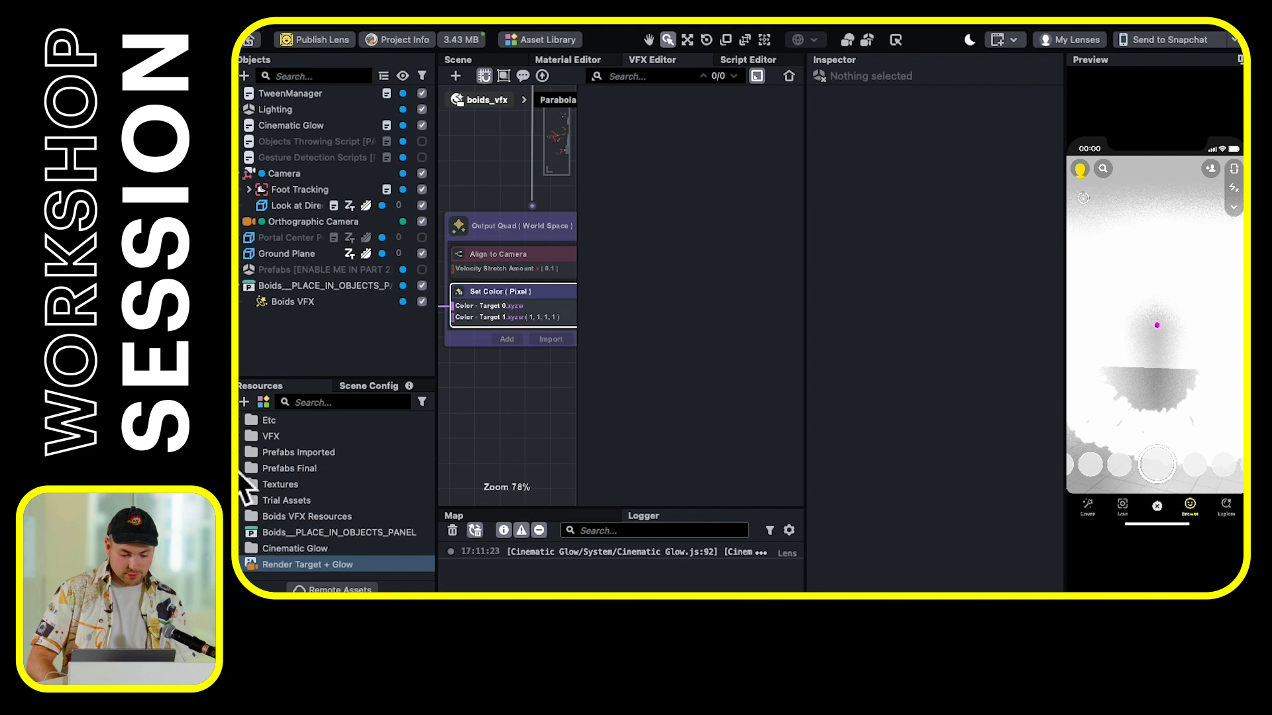
pyautogui.click(240, 550)
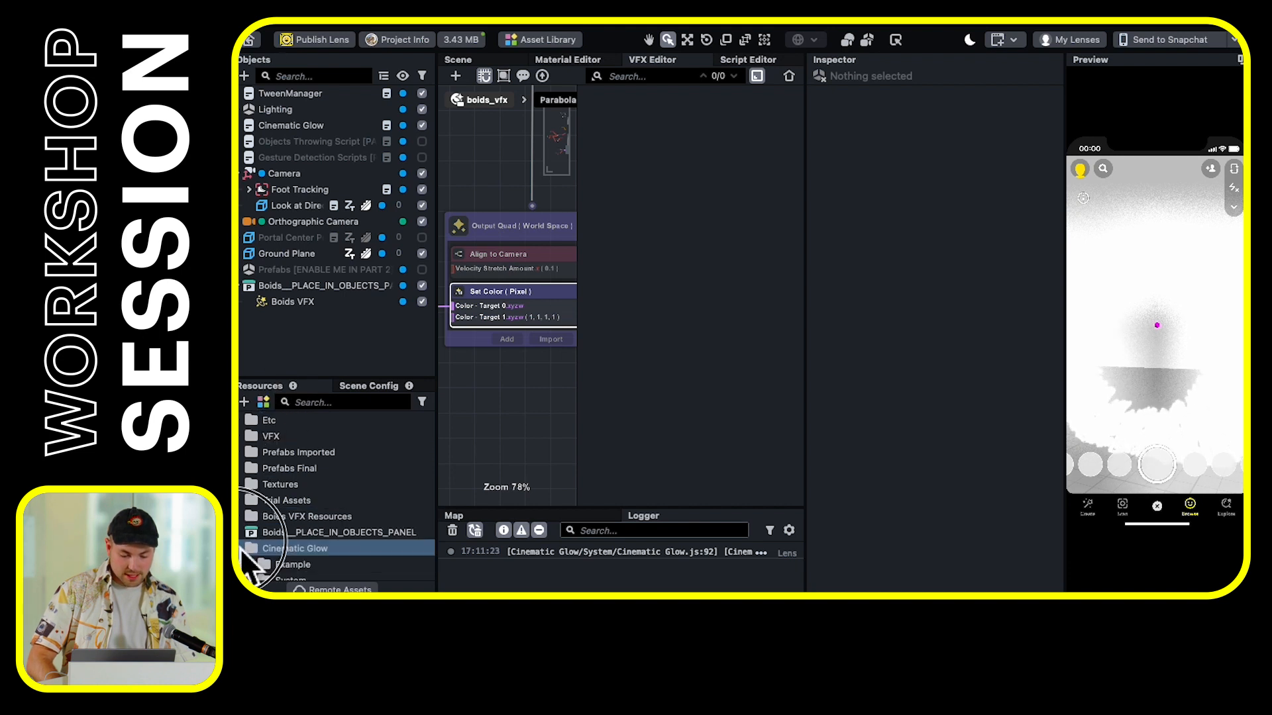
pyautogui.scroll(-3, 297, 536)
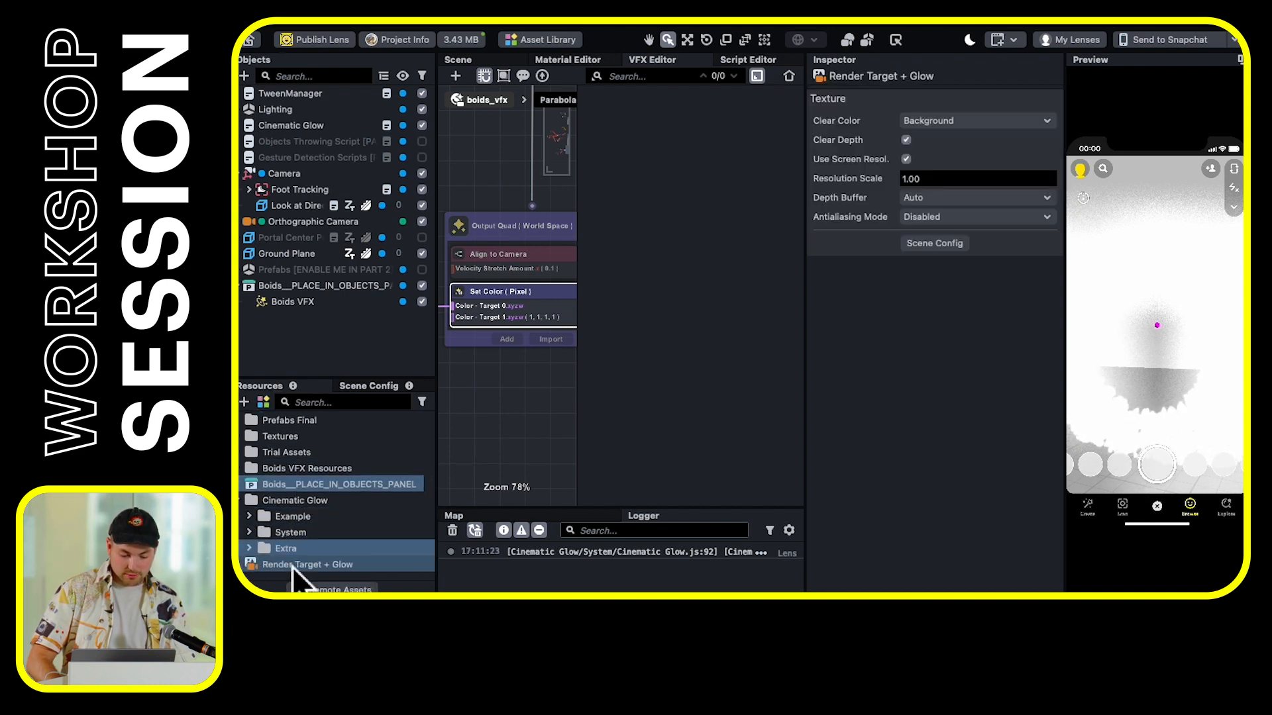
pyautogui.click(251, 518)
pyautogui.scroll(-4, 279, 533)
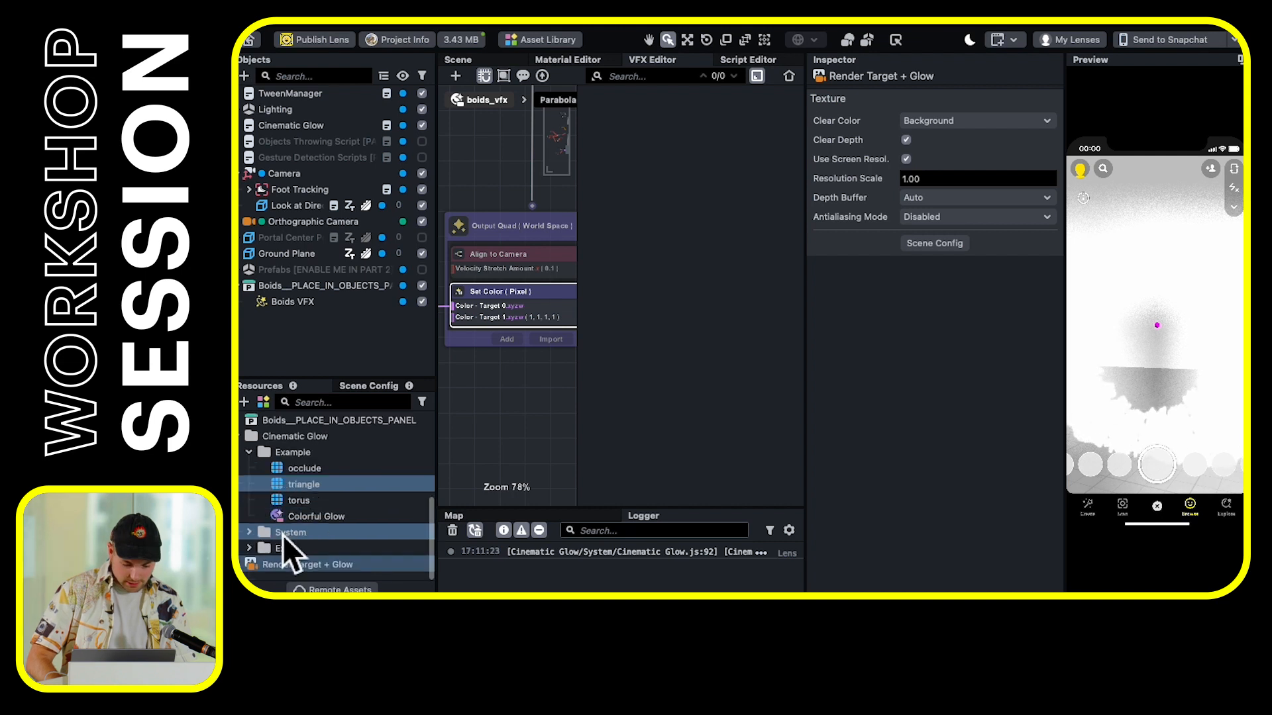
pyautogui.click(252, 535)
pyautogui.scroll(-3, 253, 535)
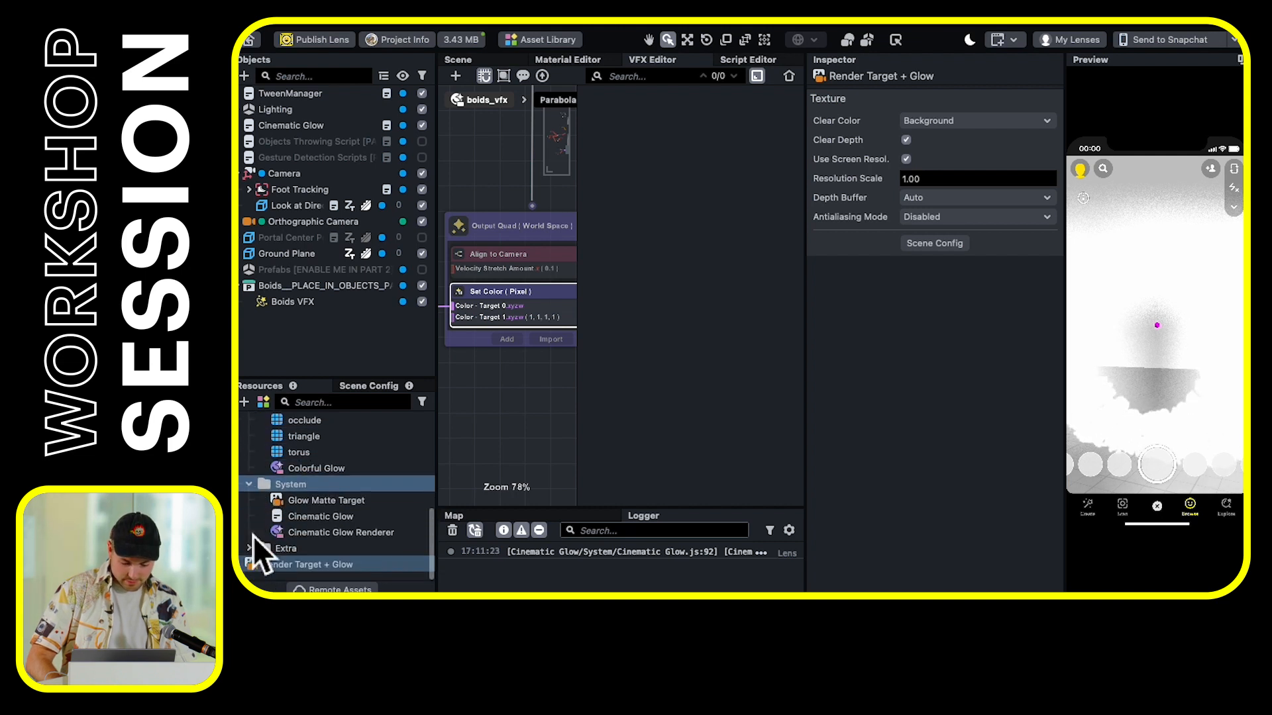
pyautogui.click(318, 535)
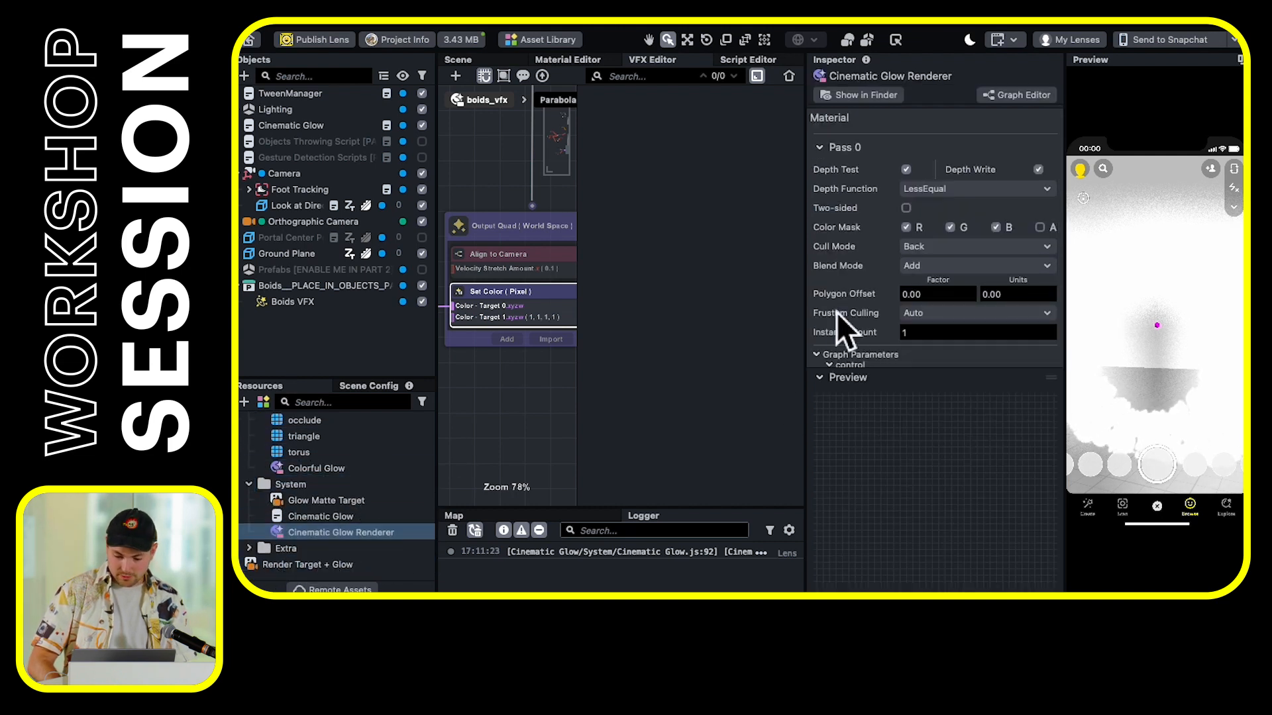
pyautogui.scroll(-4, 838, 315)
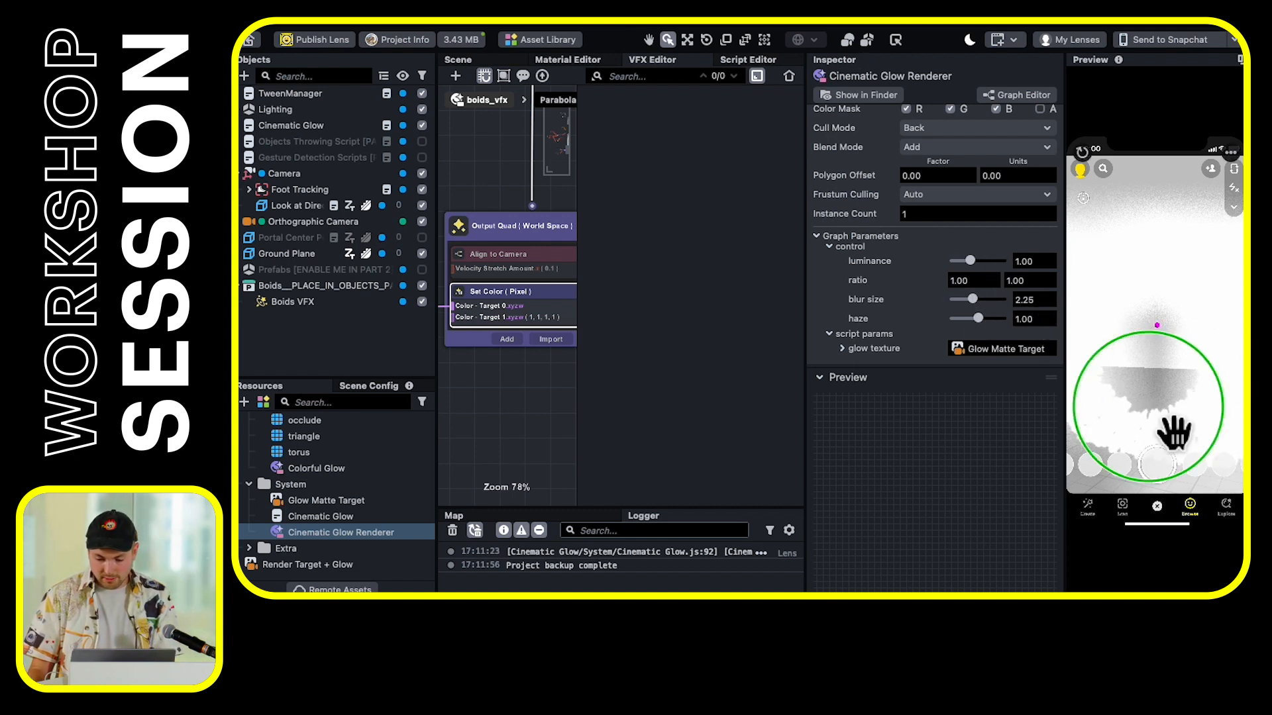
# Adjust the Cinematic Glow Renderer to luminance 1.37, blur size 3.15 and haze 0.27
pyautogui.moveTo(987, 320); pyautogui.dragTo(1037, 302)
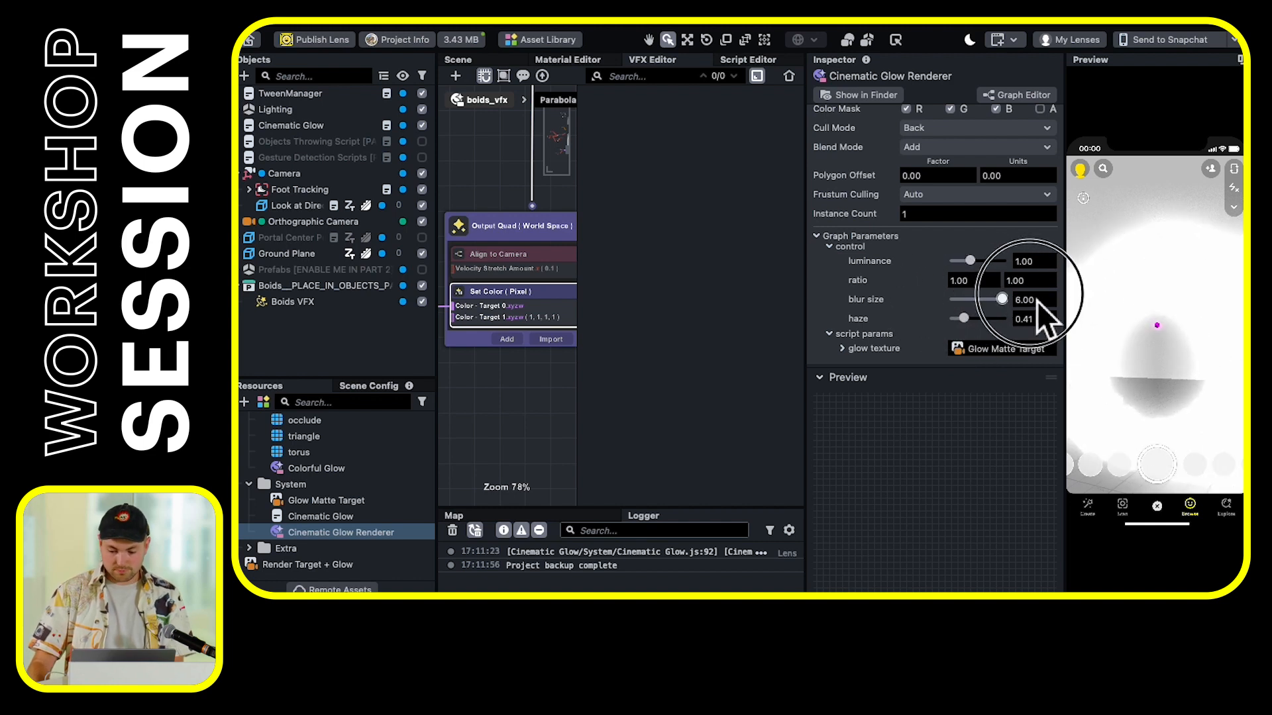
pyautogui.moveTo(1235, 397)
pyautogui.mouseDown()
pyautogui.moveTo(1221, 411)
pyautogui.moveTo(1230, 406)
pyautogui.moveTo(1218, 400)
pyautogui.mouseUp()
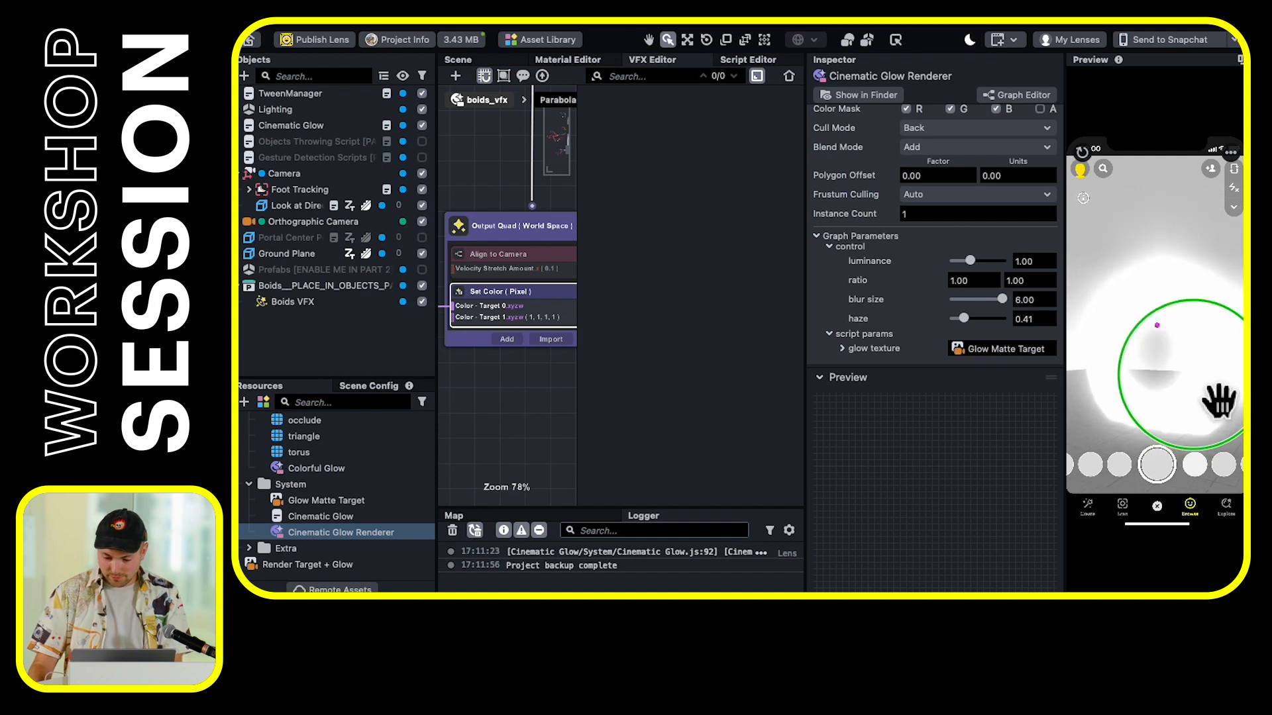
pyautogui.moveTo(1001, 299); pyautogui.dragTo(977, 308)
pyautogui.moveTo(970, 261)
pyautogui.mouseDown()
pyautogui.moveTo(994, 263)
pyautogui.moveTo(971, 263)
pyautogui.moveTo(982, 263)
pyautogui.mouseUp()
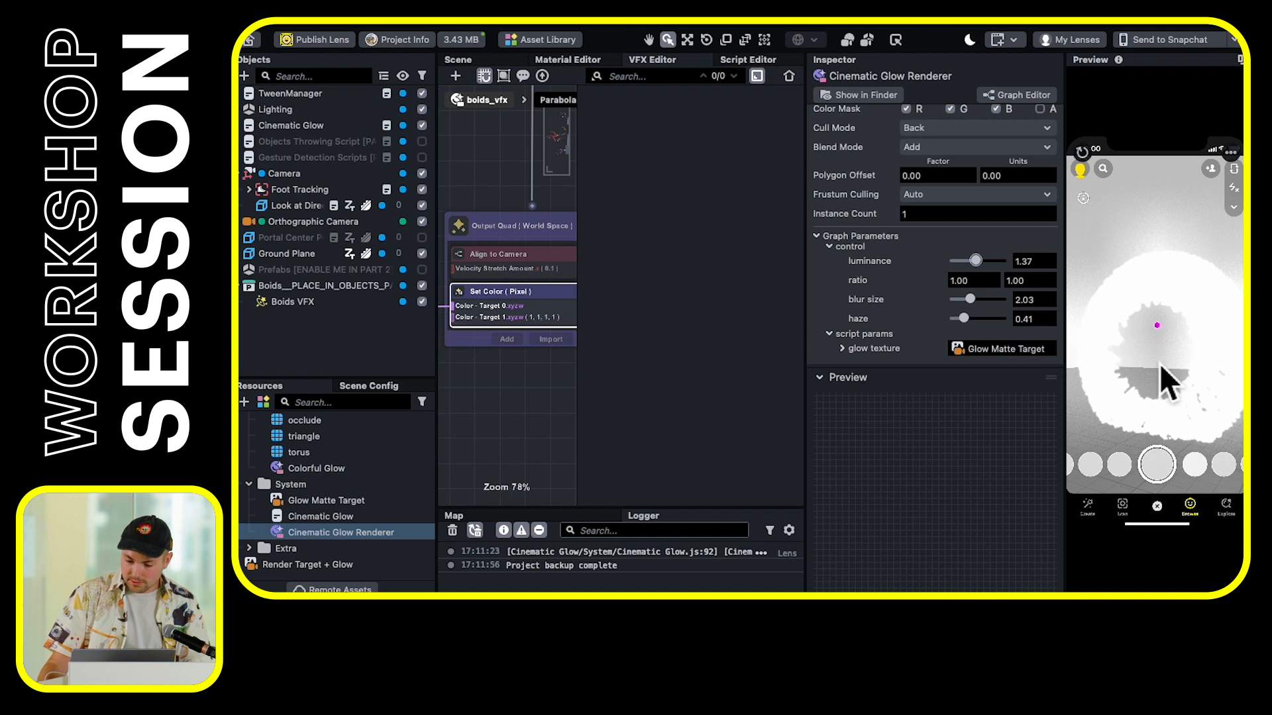
pyautogui.moveTo(981, 303); pyautogui.dragTo(967, 322)
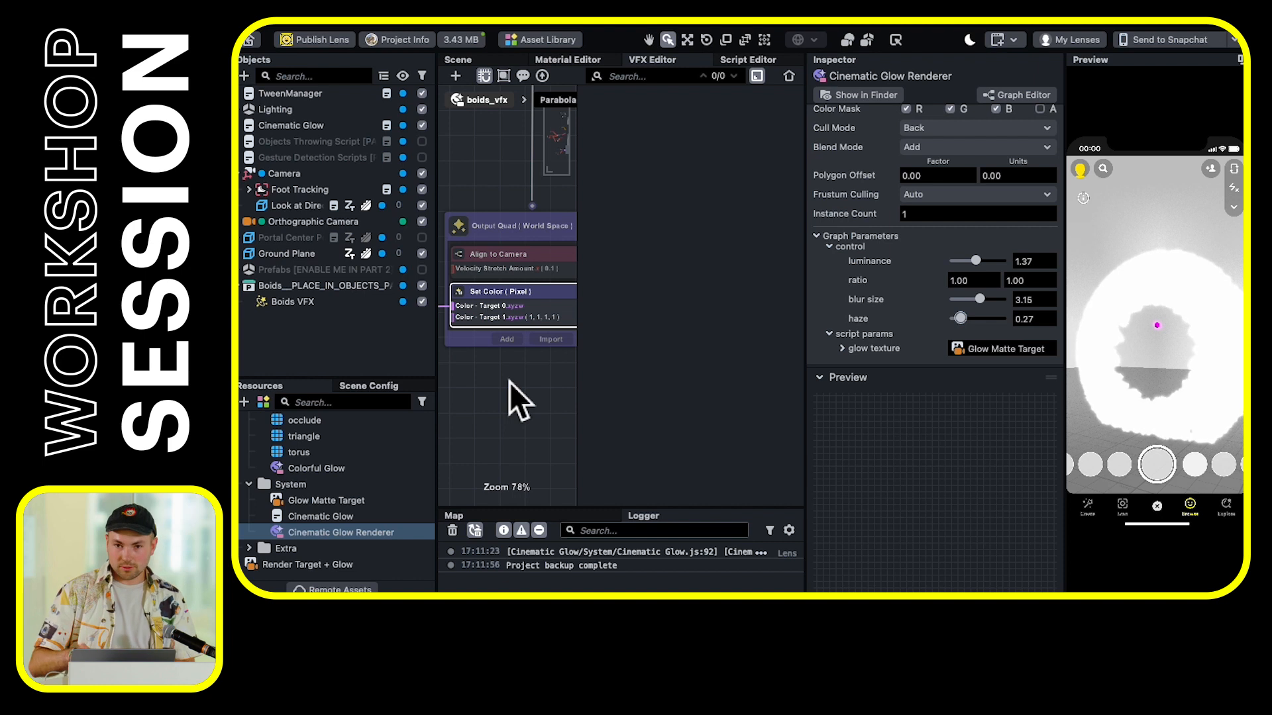
# Add a Color Parameter node connected to the Set Color block's Color - Target 1 input and place it clear of the Output Quad
pyautogui.scroll(-2, 510, 381)
pyautogui.hscroll(-2, 510, 381)
pyautogui.scroll(-1, 496, 355)
pyautogui.hscroll(-2, 497, 355)
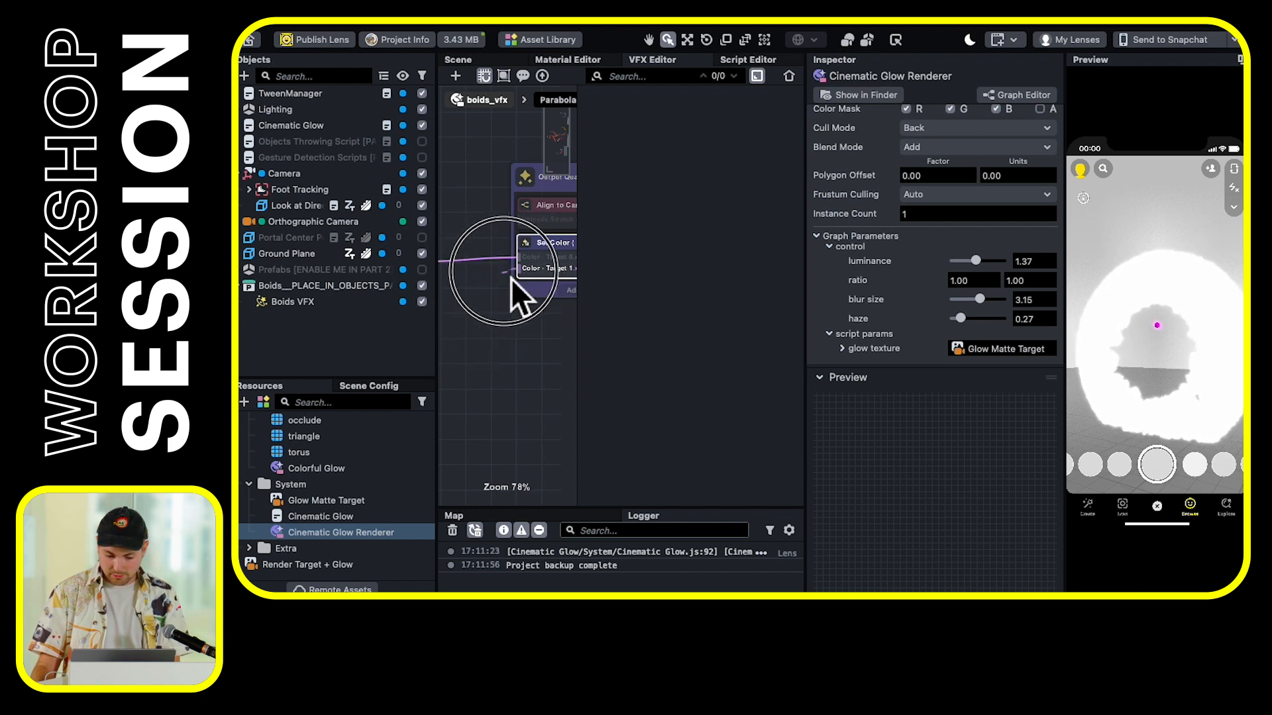
pyautogui.rightClick(480, 366)
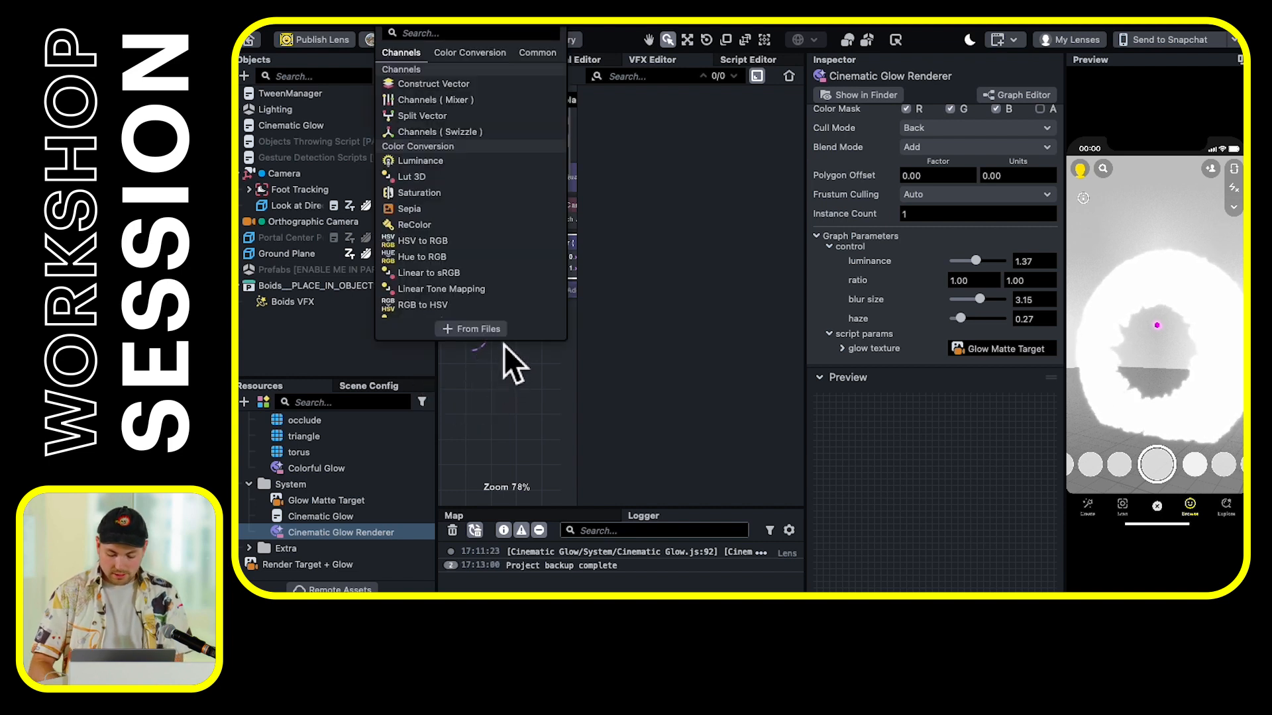
pyautogui.write('color')
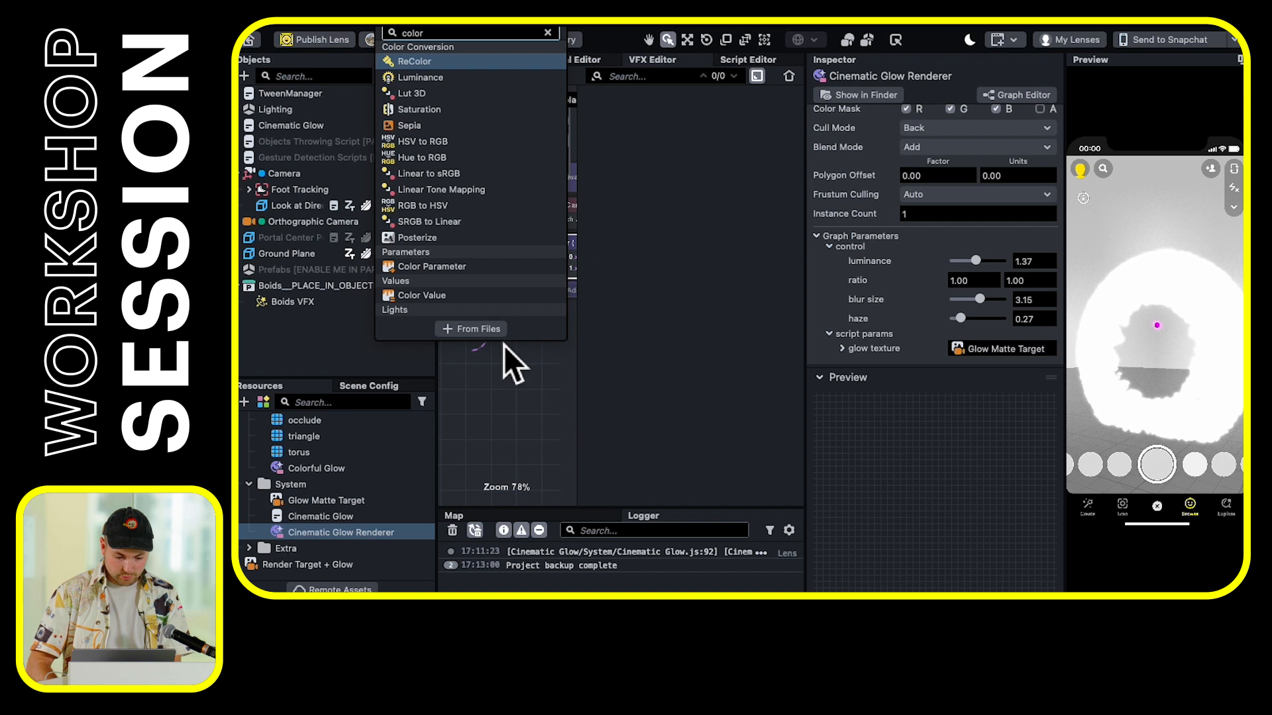
pyautogui.scroll(-2, 469, 284)
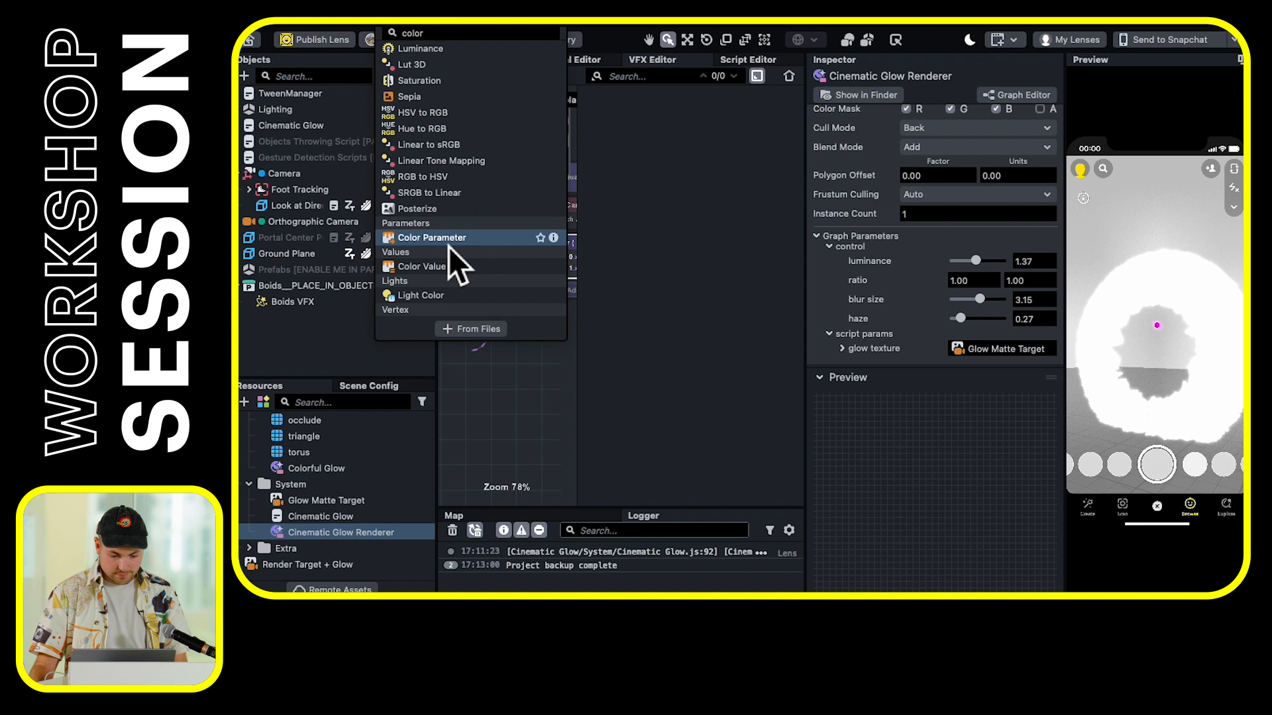
pyautogui.click(431, 240)
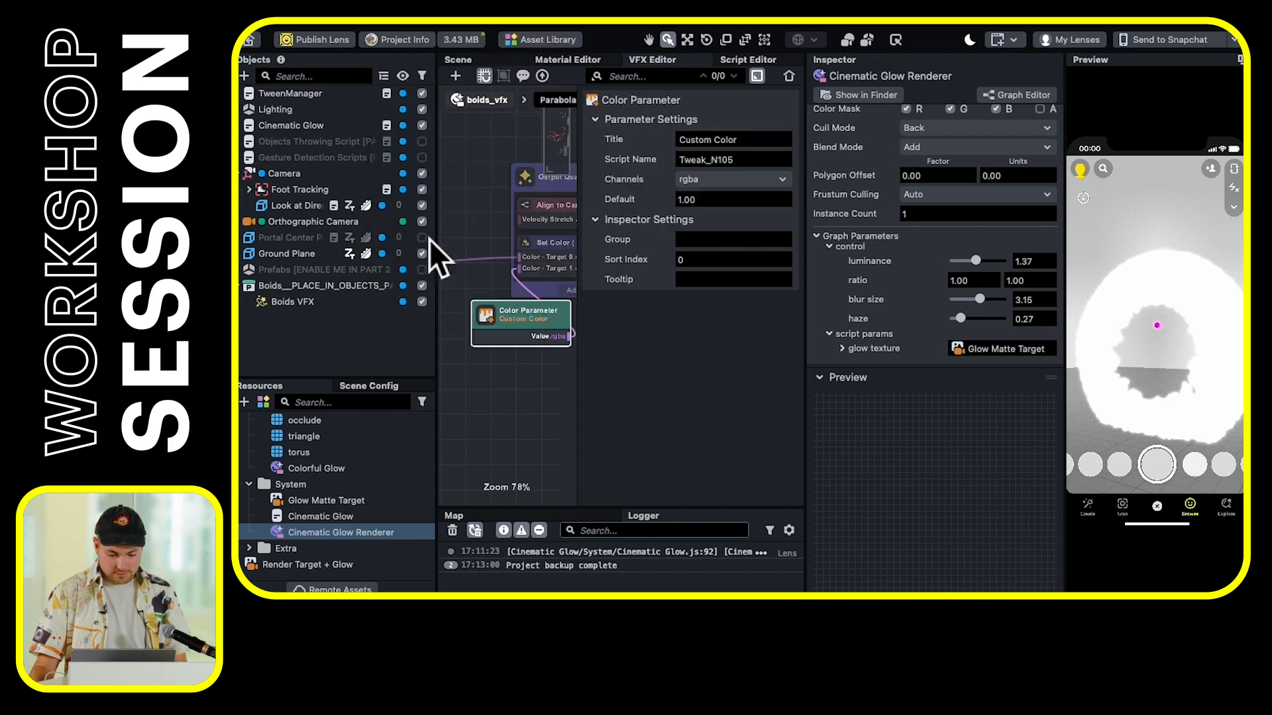
pyautogui.moveTo(514, 313); pyautogui.dragTo(440, 338)
pyautogui.moveTo(495, 383); pyautogui.dragTo(499, 383, button='middle')
pyautogui.moveTo(500, 383); pyautogui.dragTo(506, 377)
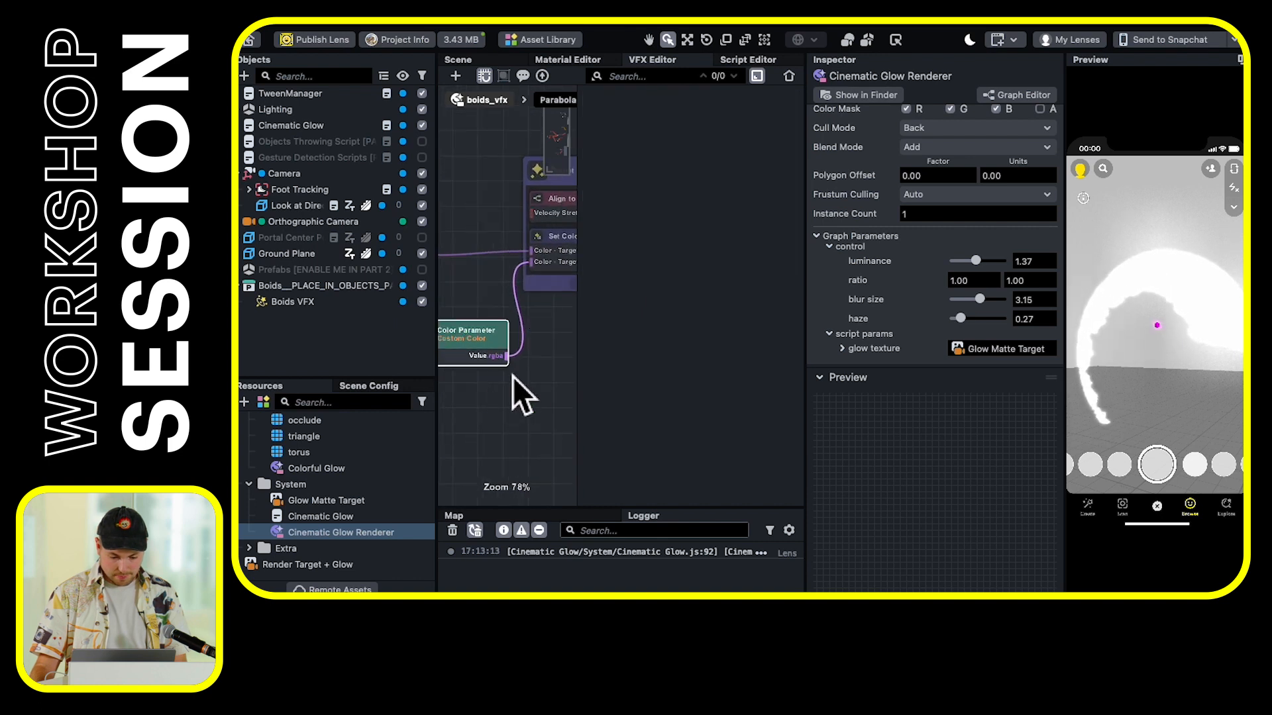
pyautogui.moveTo(458, 289); pyautogui.dragTo(487, 287)
# Change the Color Parameter node's title to "Glow Color"
pyautogui.click(504, 336)
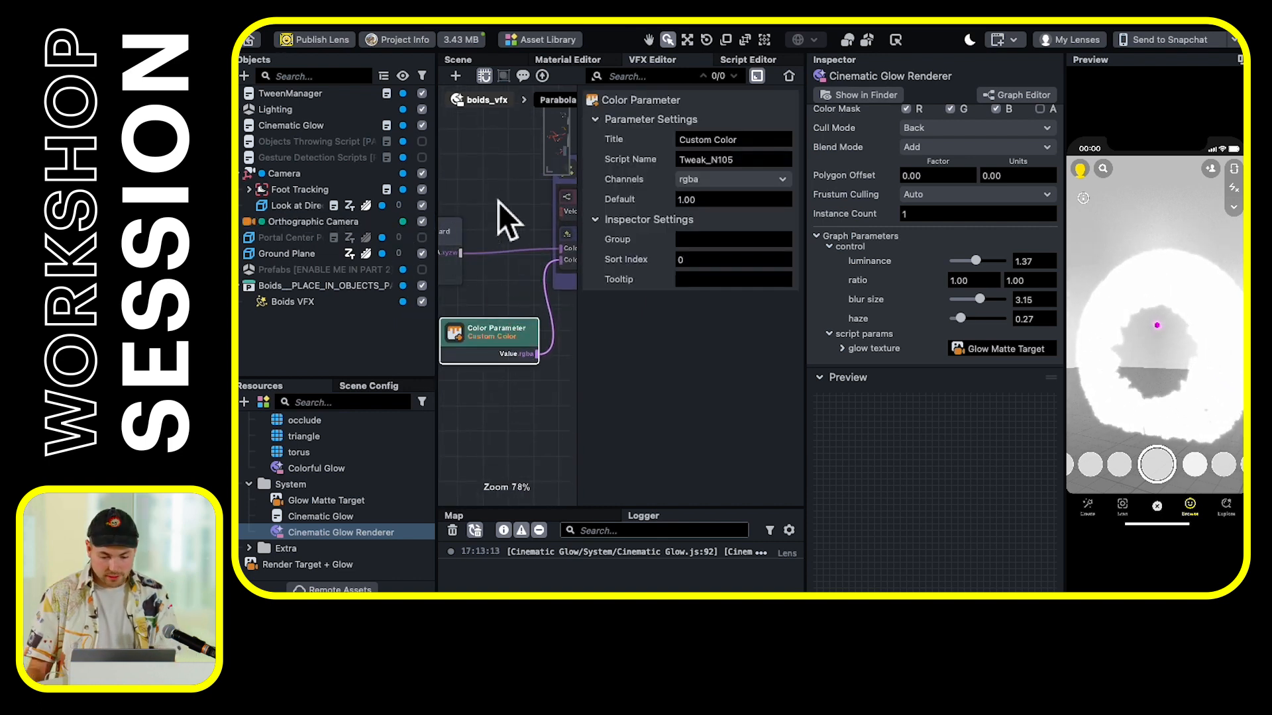
pyautogui.click(755, 140)
pyautogui.write('Glow C')
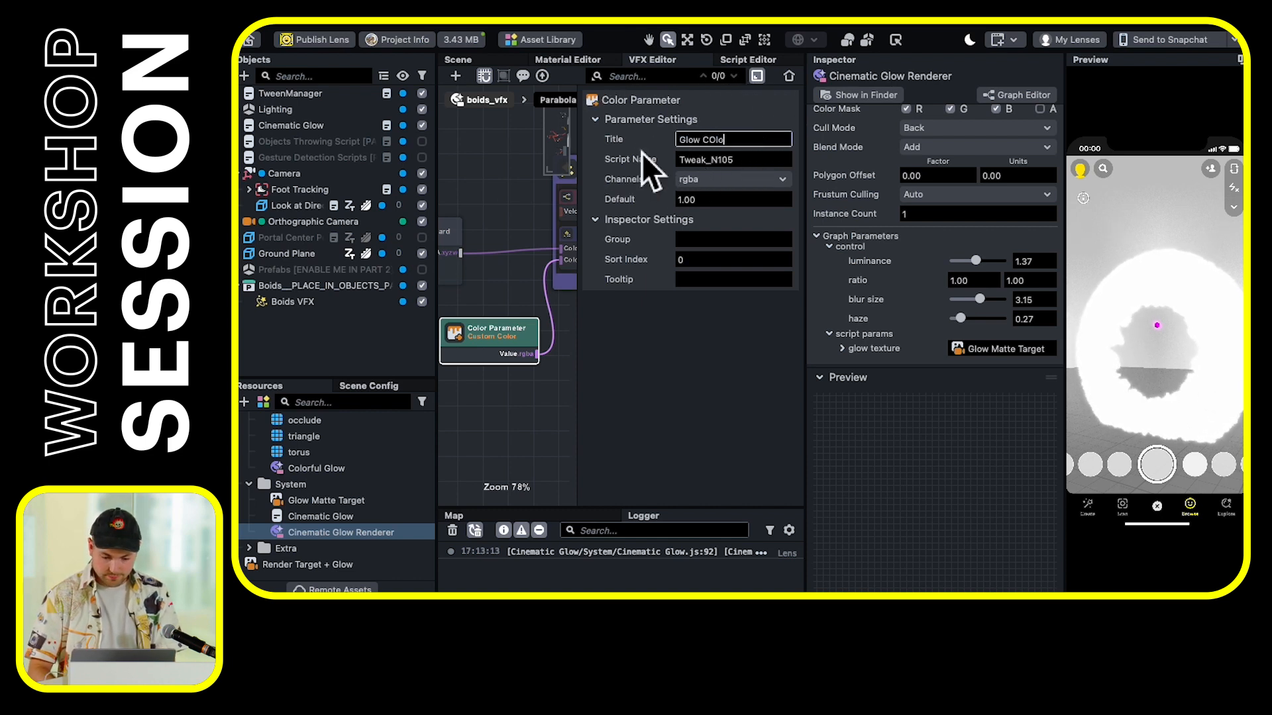
pyautogui.write('olor')
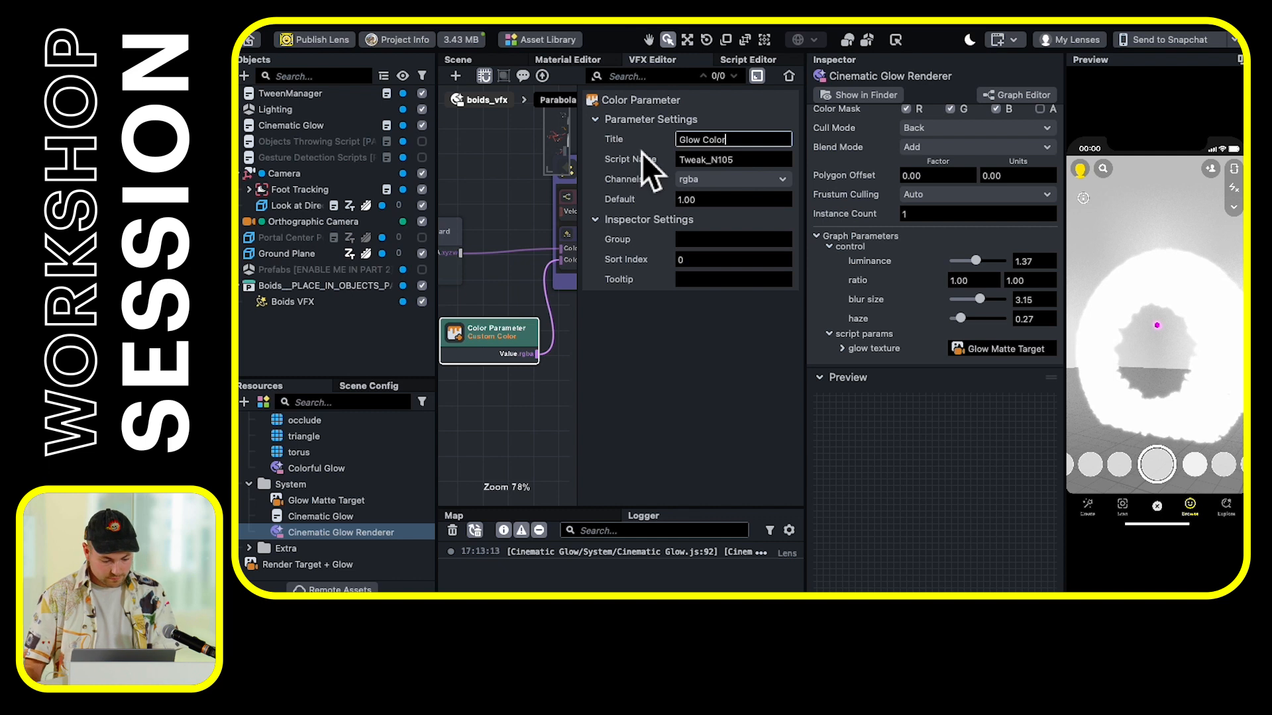
pyautogui.press('Return')
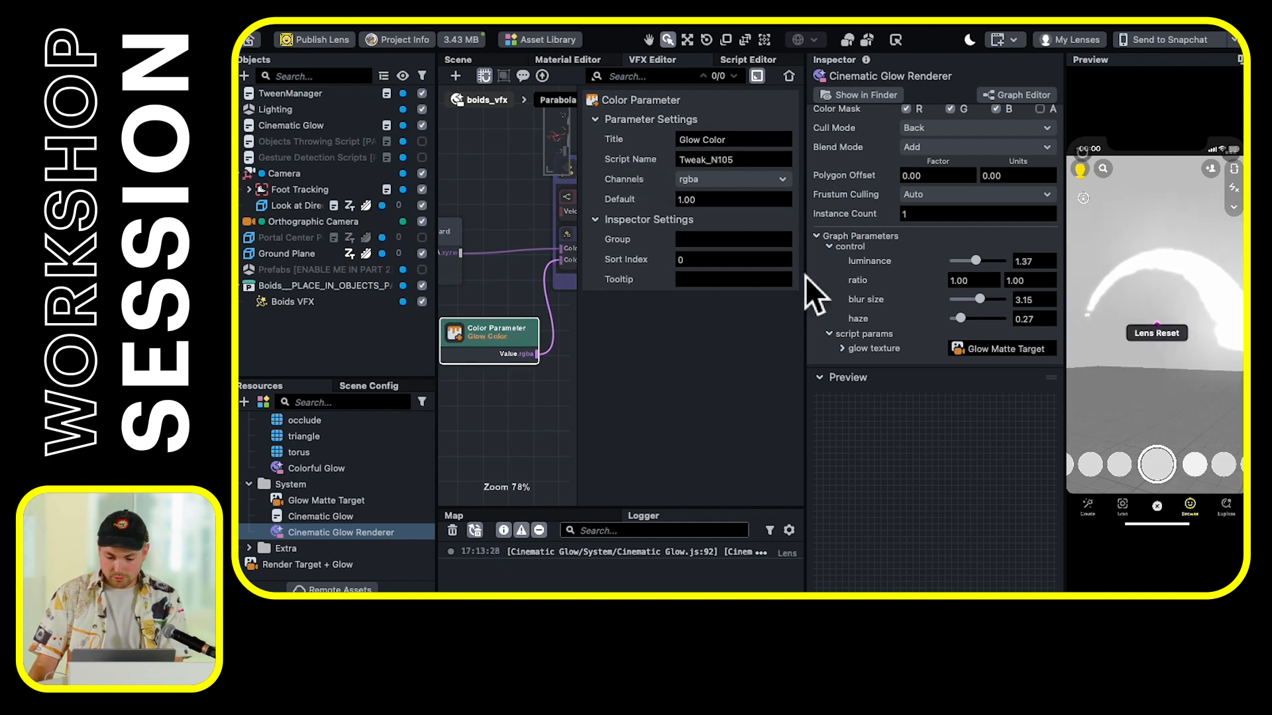
# Locate the VFX asset used by the Boids VFX object and select boids_vfx in the resources to show its graph parameters
pyautogui.click(296, 309)
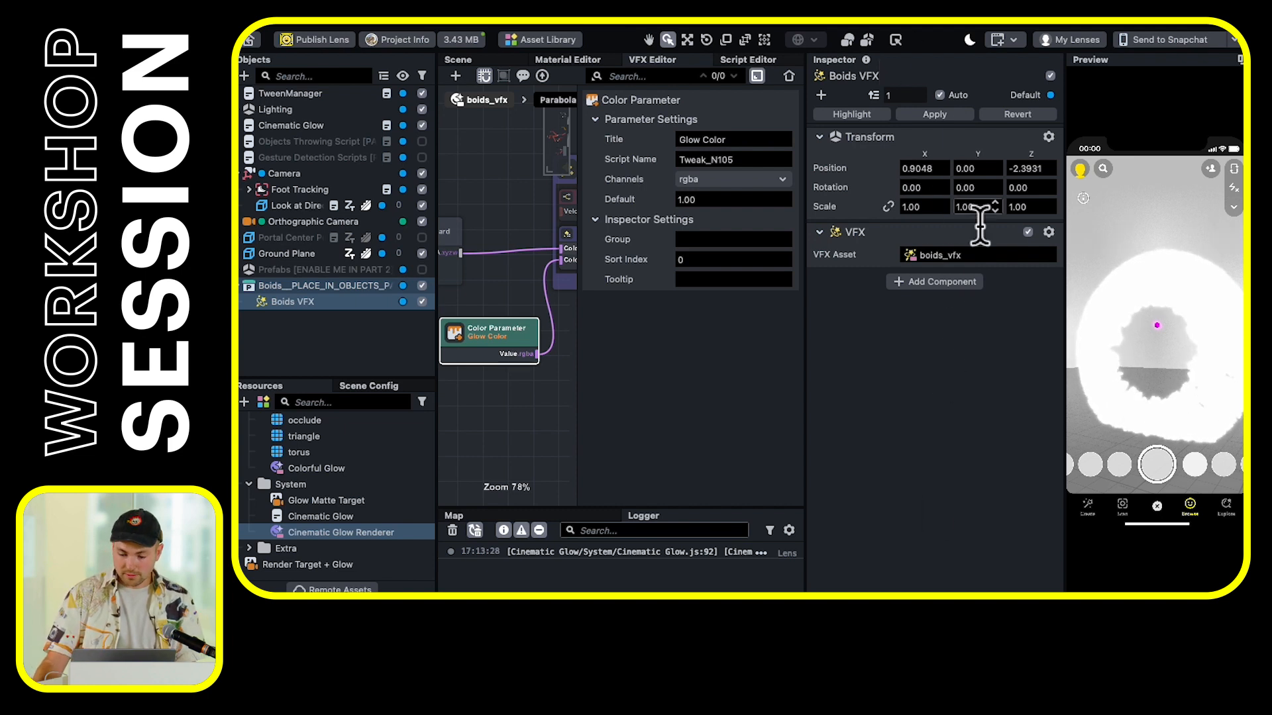
pyautogui.rightClick(967, 256)
pyautogui.click(1019, 292)
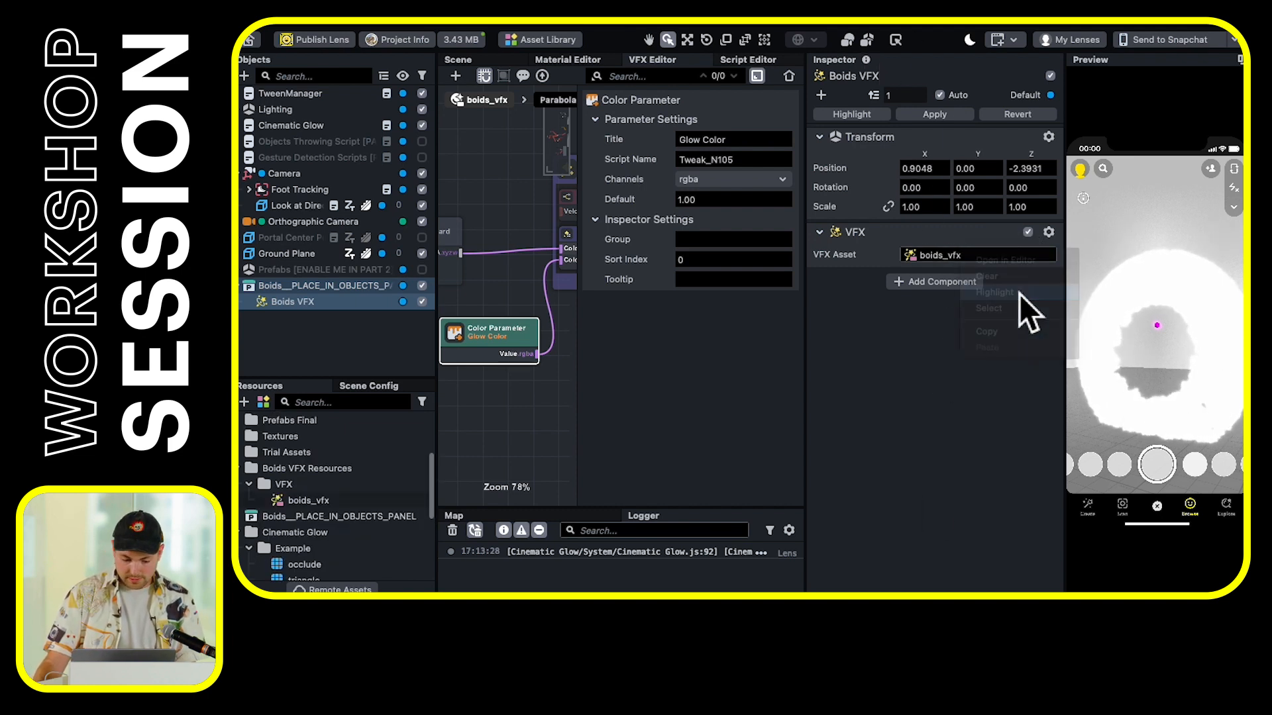
pyautogui.click(353, 505)
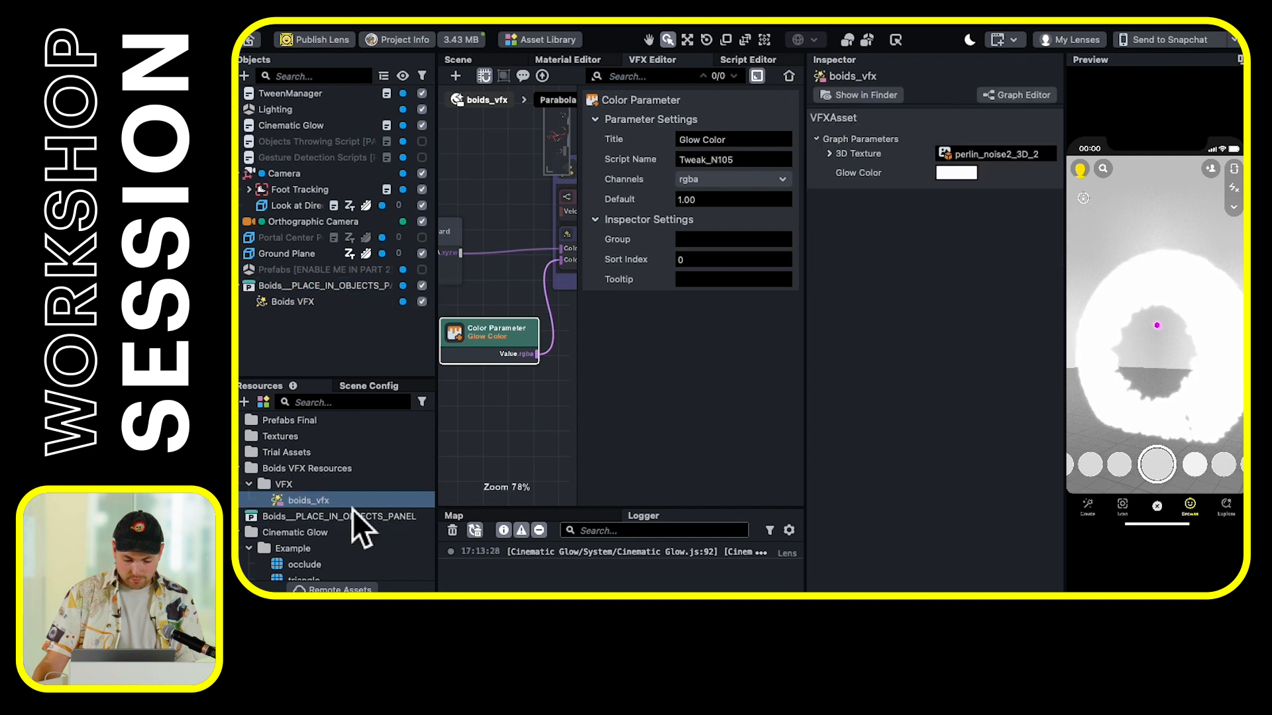
# Set the Glow Color graph parameter of boids_vfx to a bright orange and accept the color
pyautogui.click(970, 174)
pyautogui.moveTo(769, 236); pyautogui.dragTo(793, 201)
pyautogui.rightClick(789, 197)
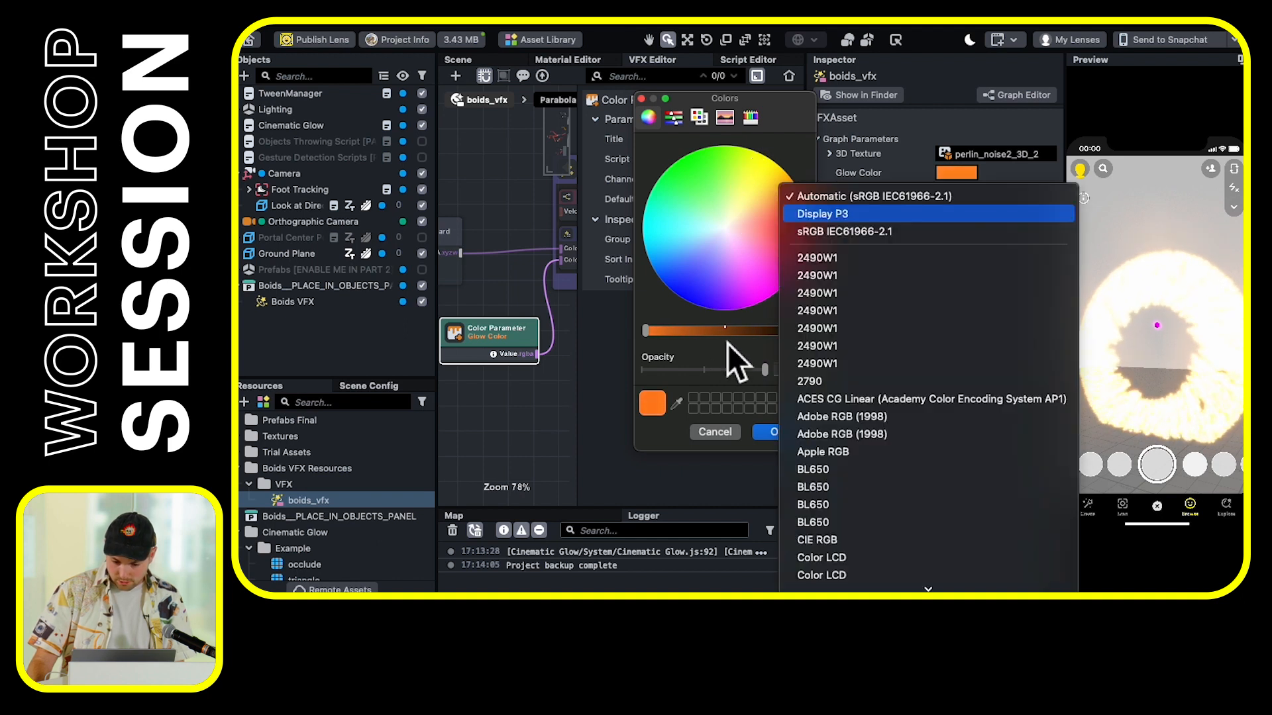
pyautogui.click(730, 342)
pyautogui.click(742, 370)
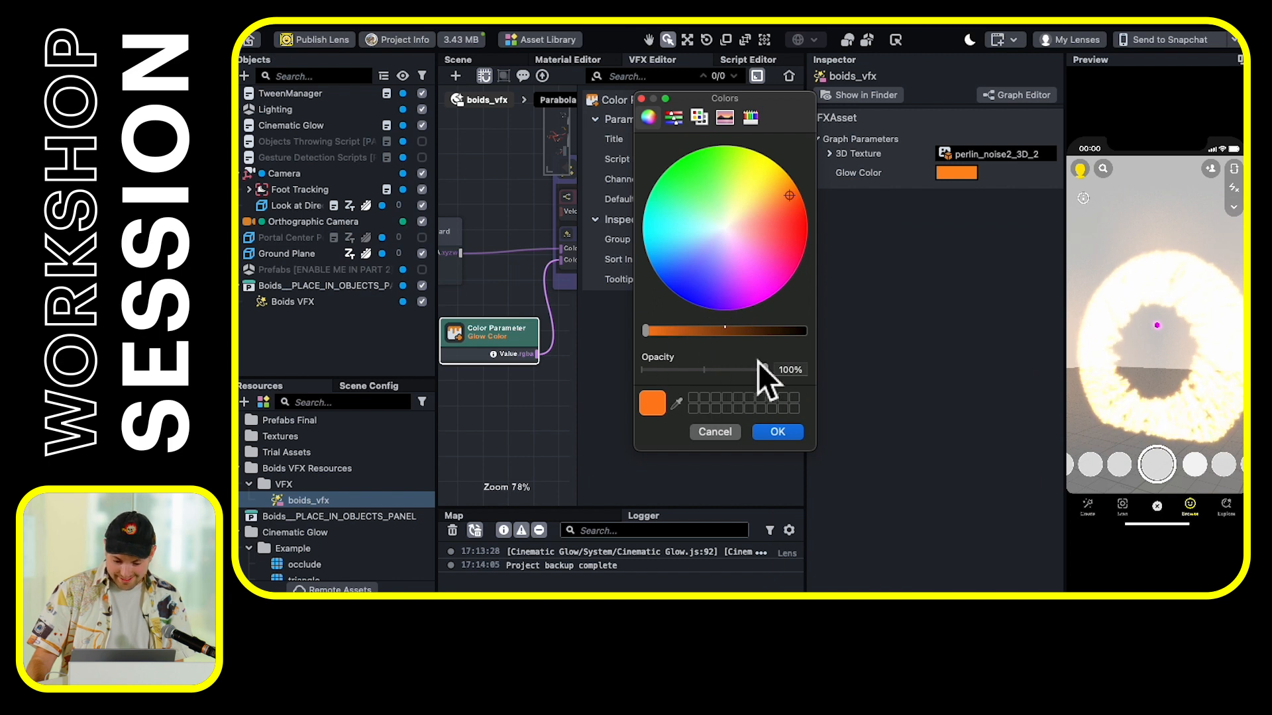
pyautogui.moveTo(673, 333)
pyautogui.mouseDown()
pyautogui.moveTo(744, 335)
pyautogui.moveTo(662, 340)
pyautogui.moveTo(756, 336)
pyautogui.moveTo(654, 343)
pyautogui.mouseUp()
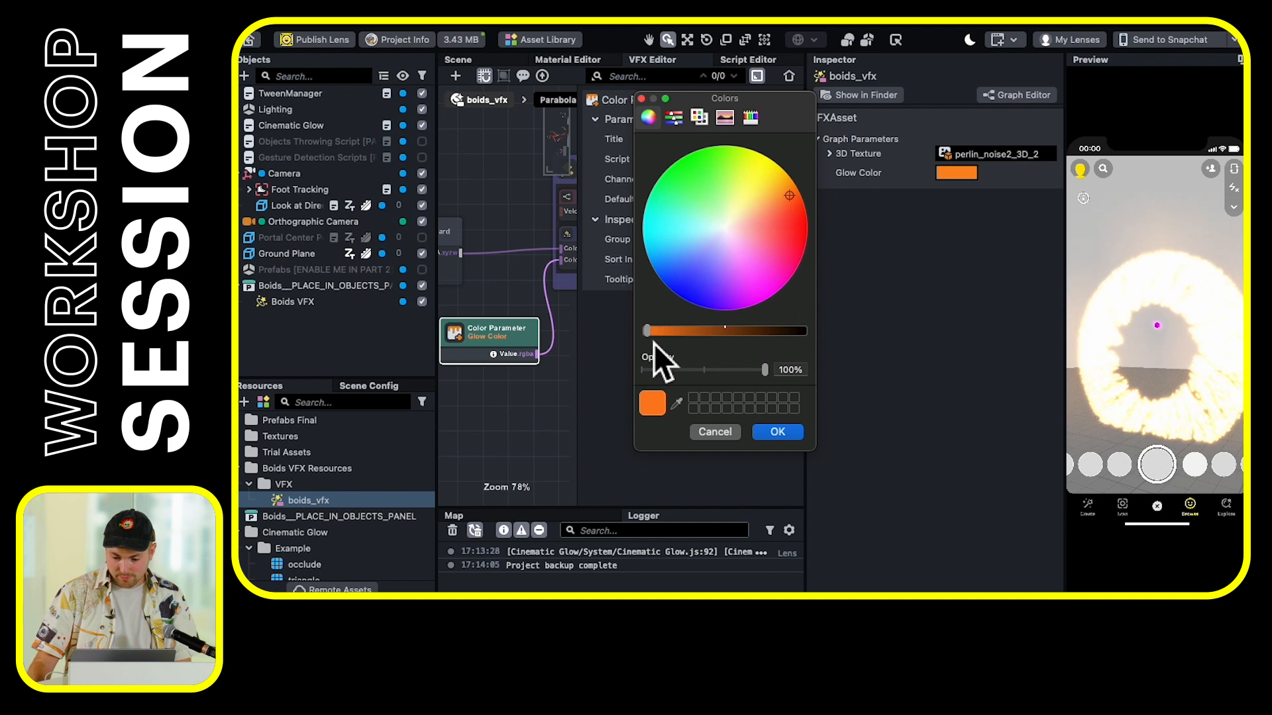
pyautogui.click(649, 331)
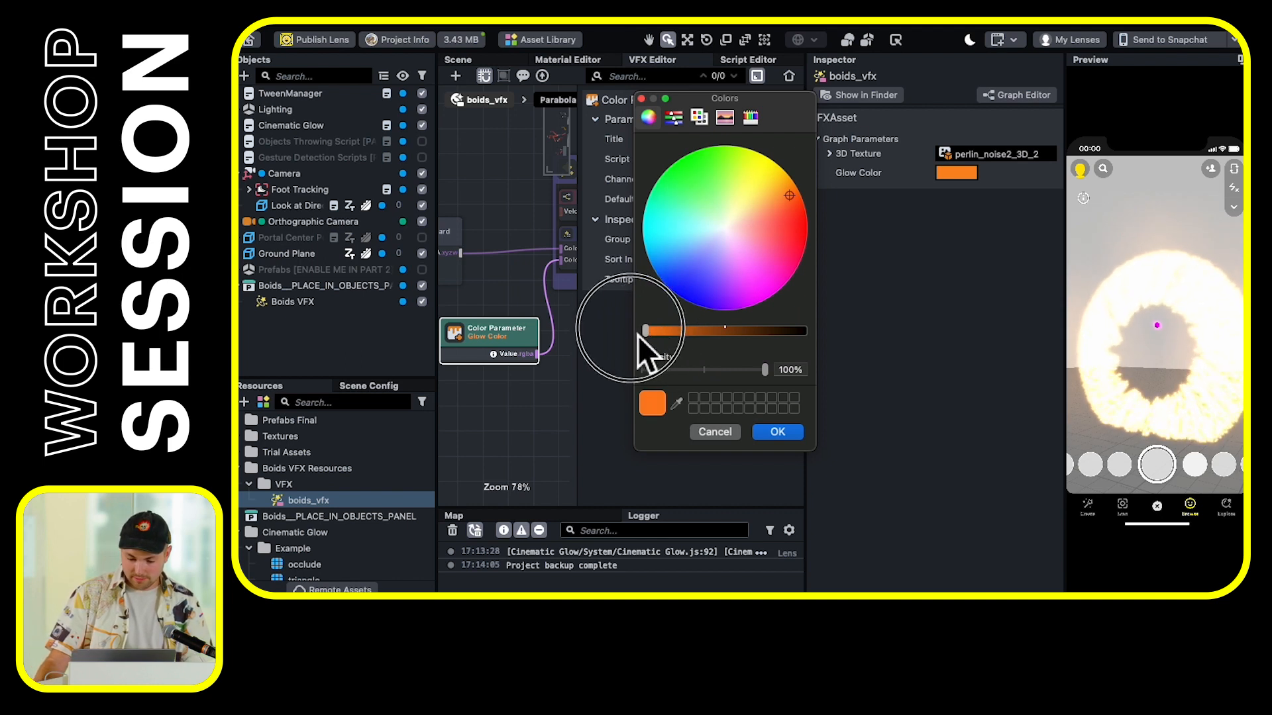
pyautogui.click(778, 434)
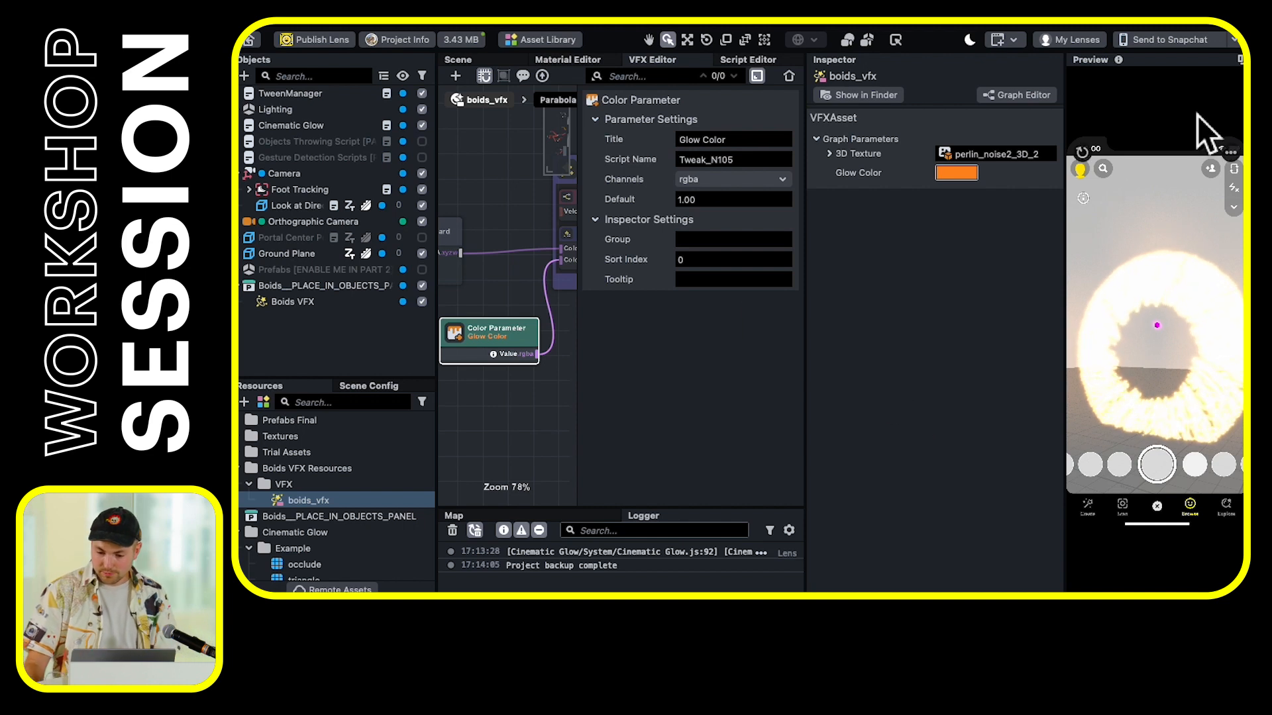
# Restart the lens preview, view the glowing ring from another angle and look over the whole boids_vfx graph
pyautogui.click(1081, 153)
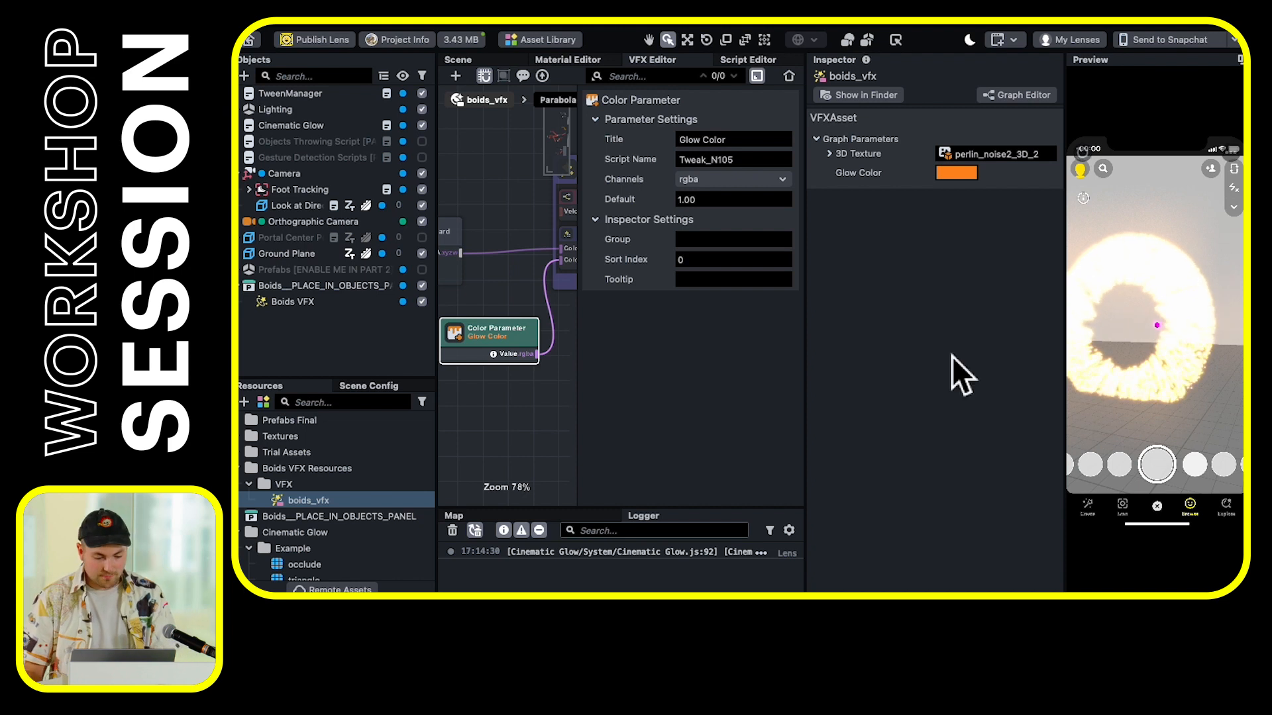
pyautogui.moveTo(597, 308); pyautogui.dragTo(736, 308)
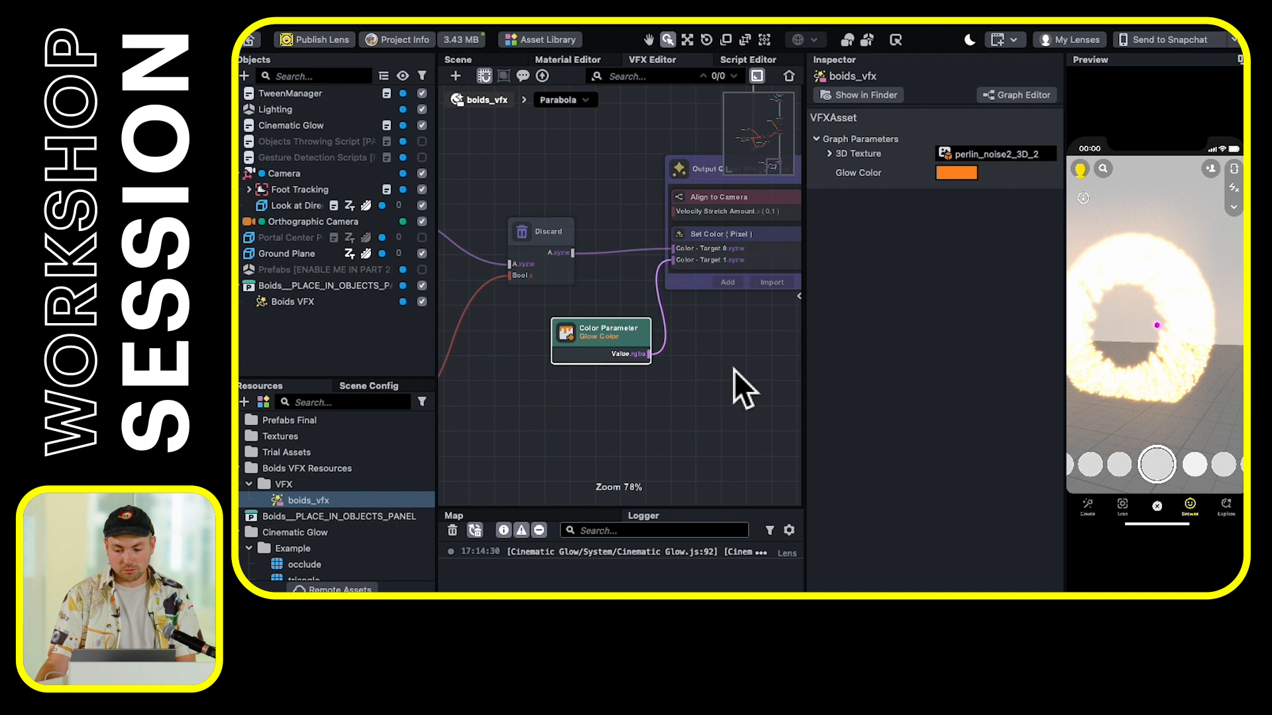
pyautogui.moveTo(1207, 327); pyautogui.dragTo(1213, 358, button='right')
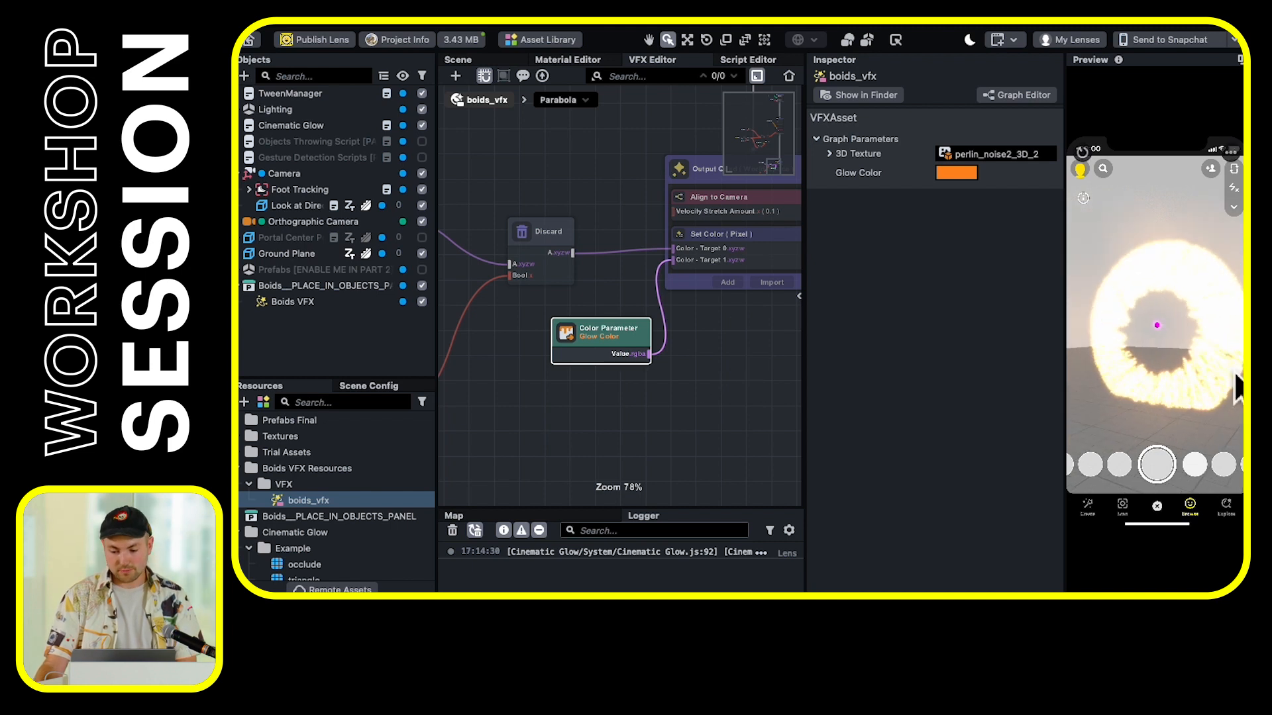
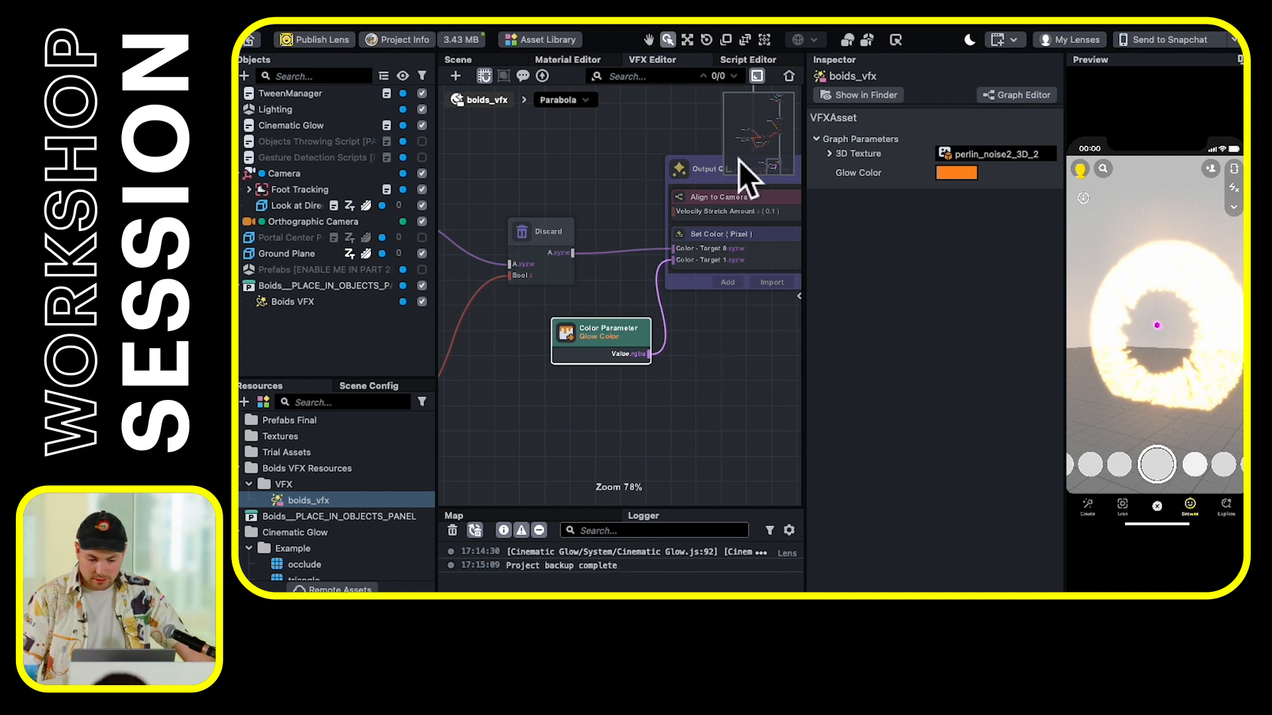
pyautogui.scroll(-1, 715, 304)
pyautogui.scroll(-8, 716, 303)
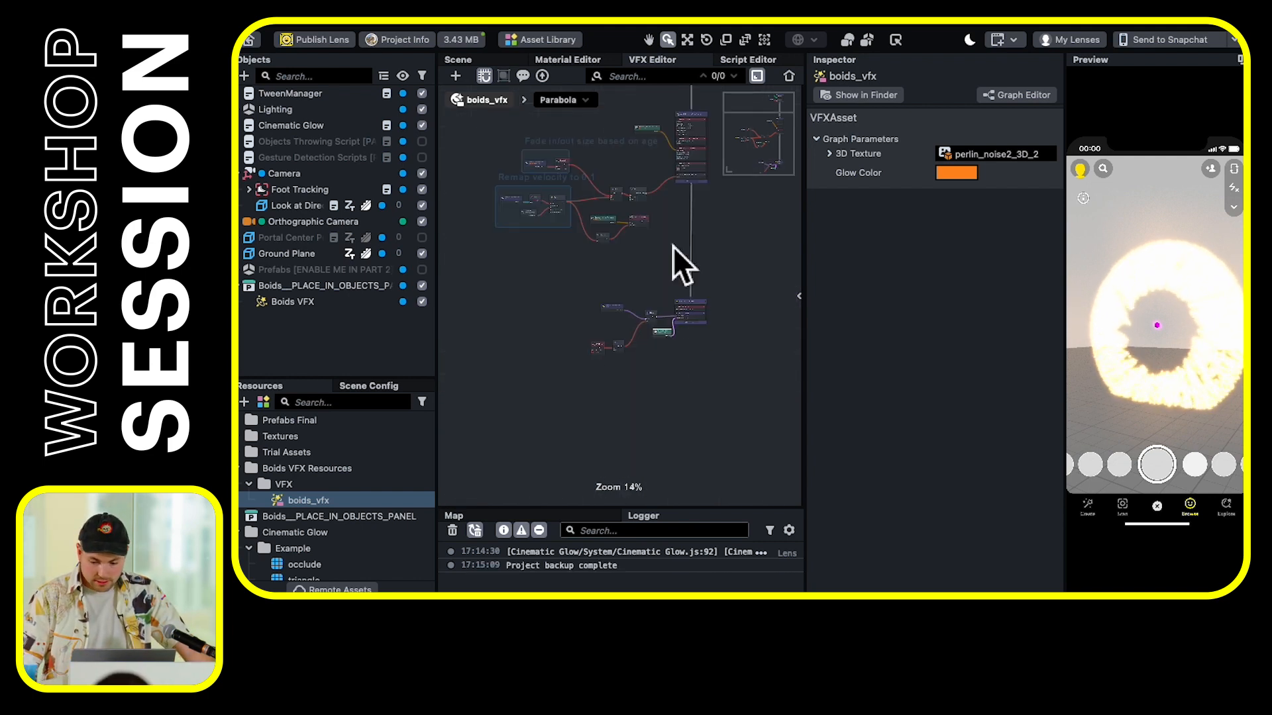
pyautogui.moveTo(731, 226); pyautogui.dragTo(709, 280)
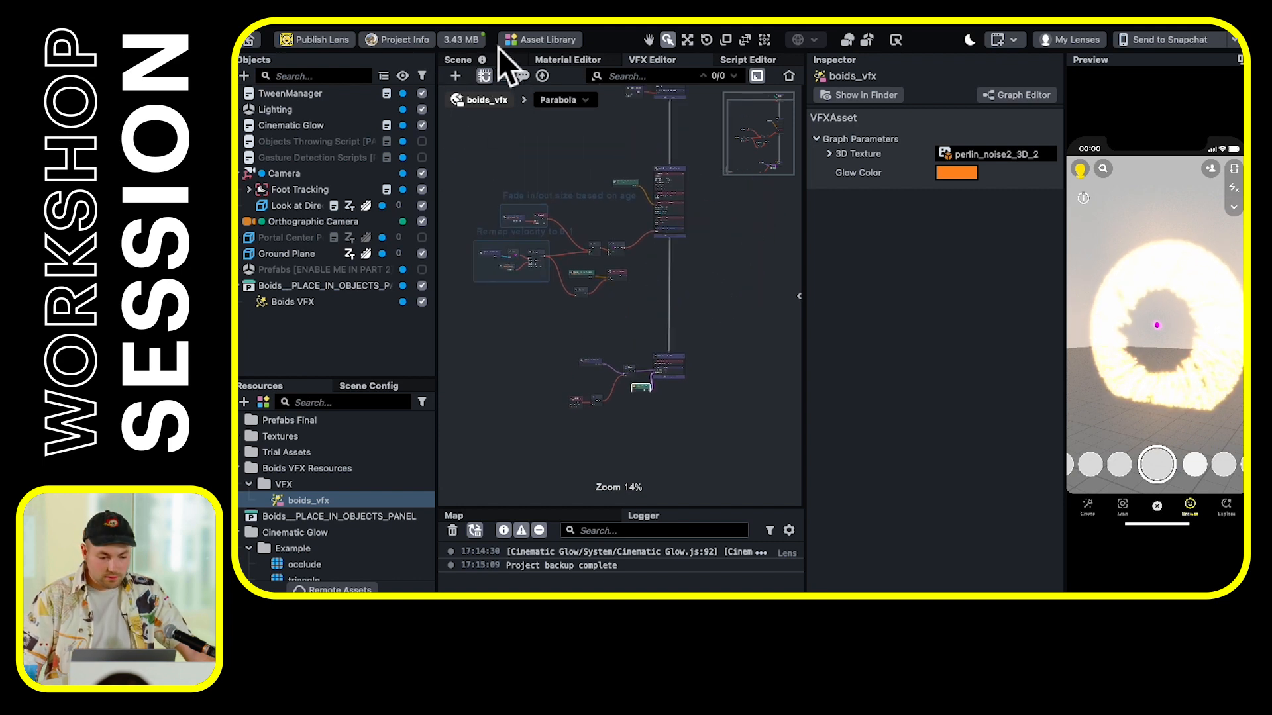
# In the 3D scene, collapse the Boids object, expand Prefabs [ENABLE ME IN PART 2] and enable it
pyautogui.click(511, 60)
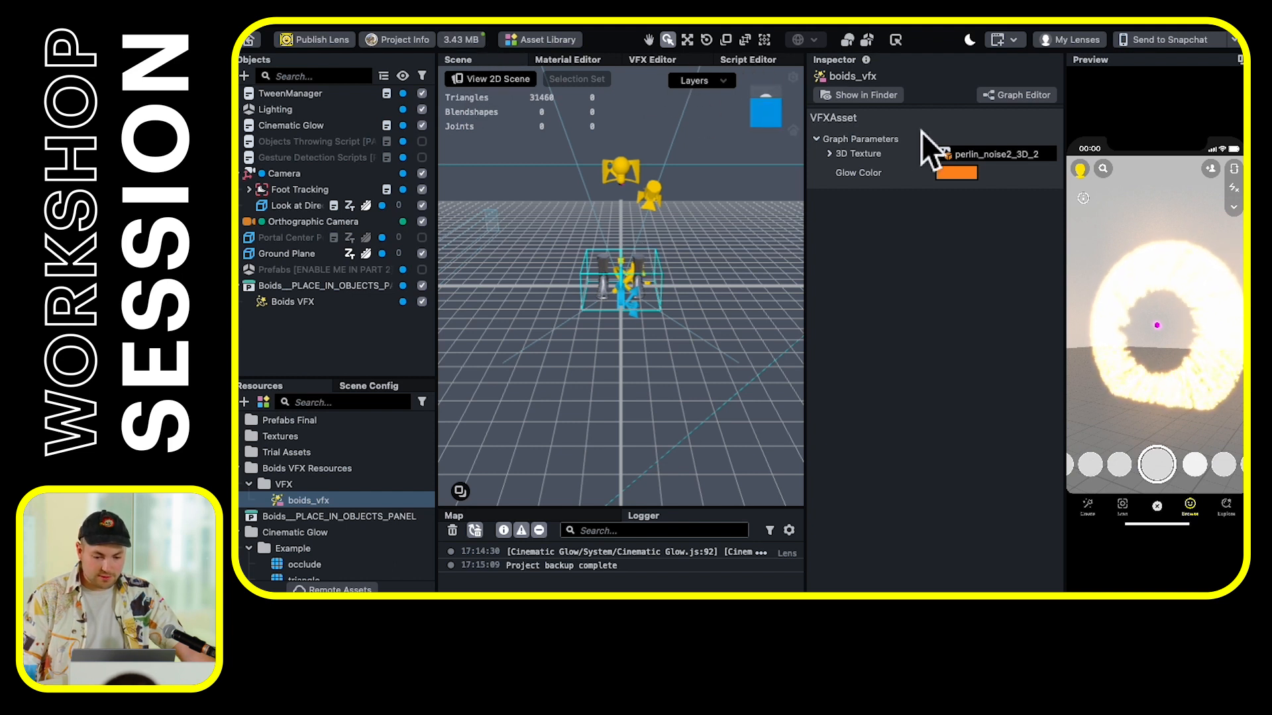
pyautogui.moveTo(824, 205); pyautogui.dragTo(880, 210)
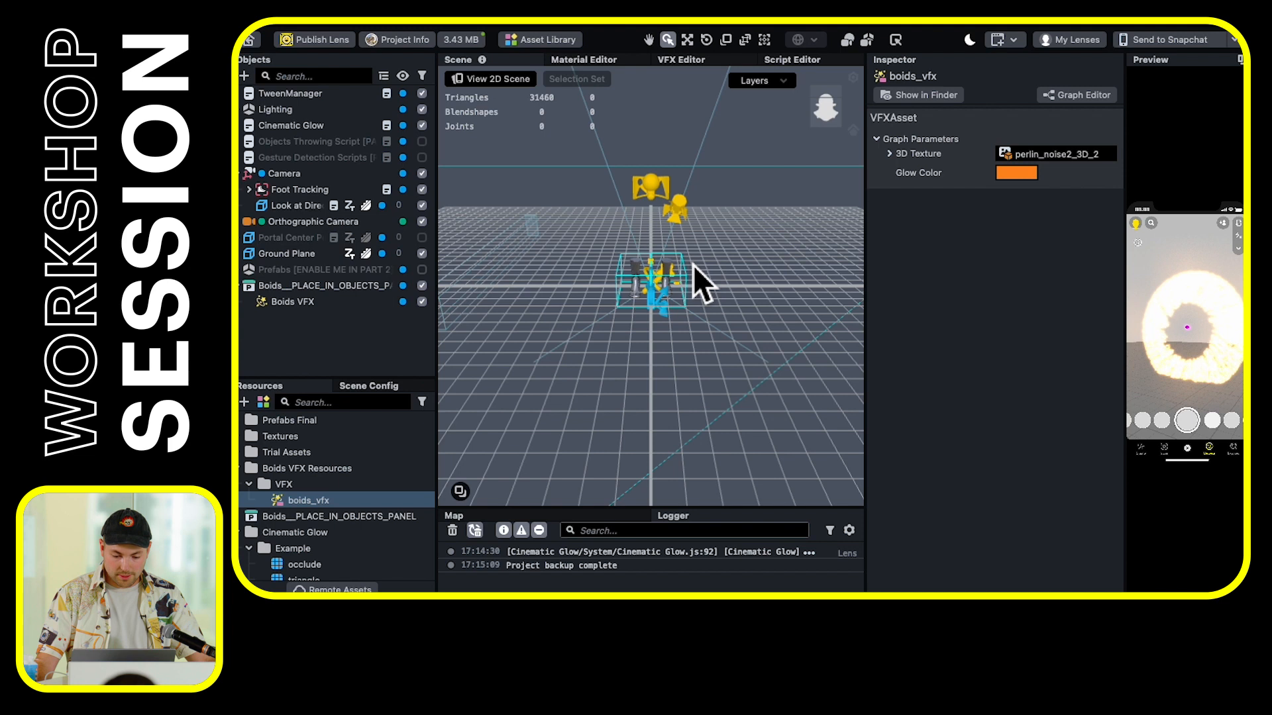
pyautogui.keyDown('alt'); pyautogui.moveTo(655, 222); pyautogui.dragTo(823, 284); pyautogui.keyUp('alt')
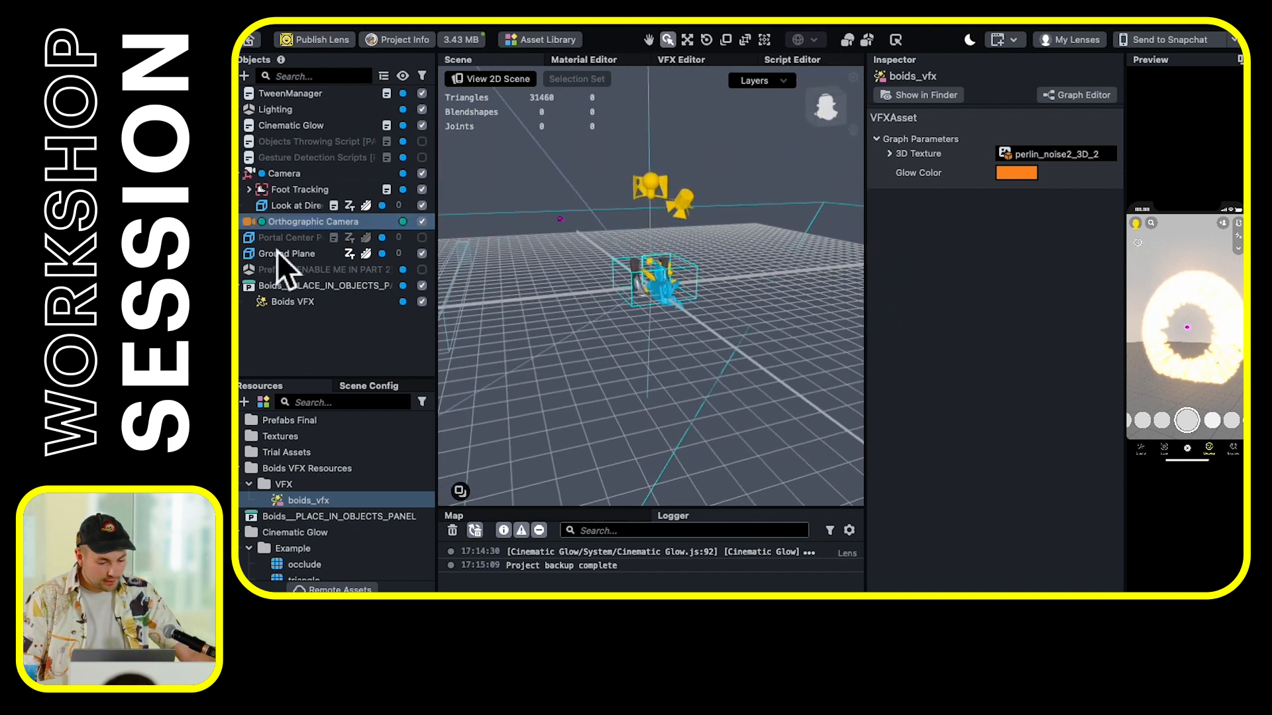
pyautogui.click(239, 287)
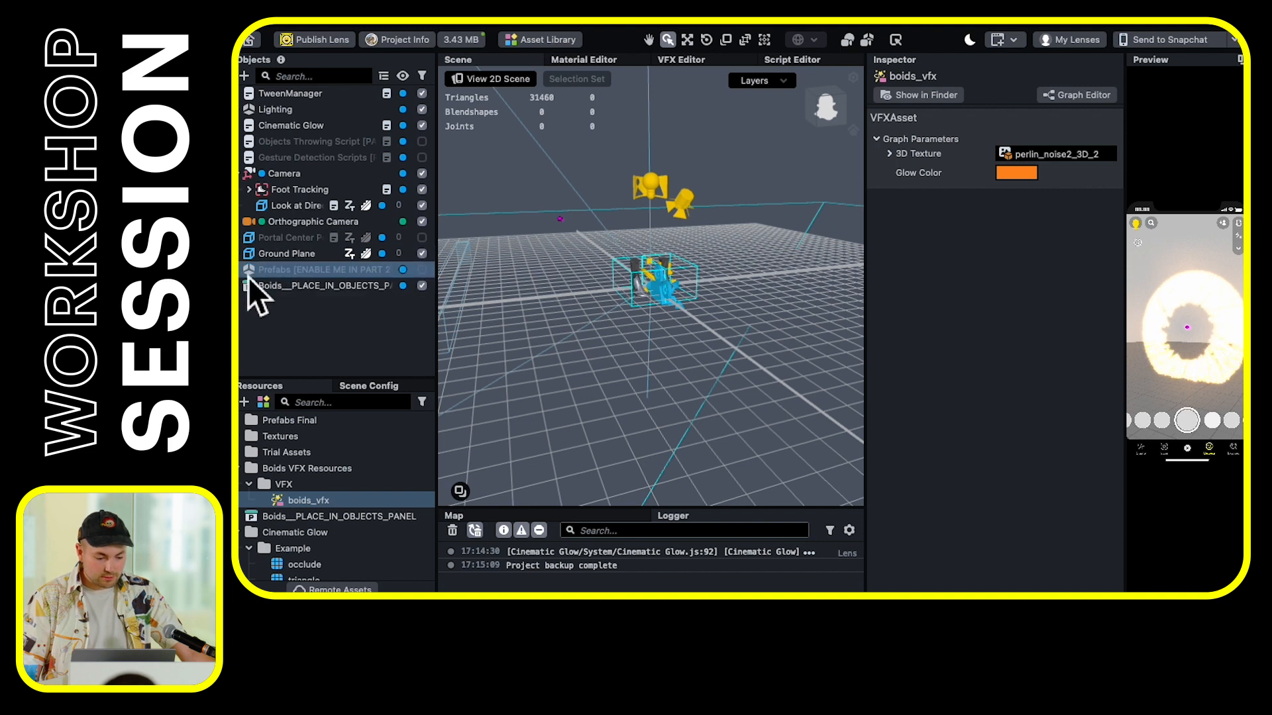
pyautogui.click(457, 261)
pyautogui.moveTo(435, 250); pyautogui.dragTo(498, 265)
pyautogui.click(490, 271)
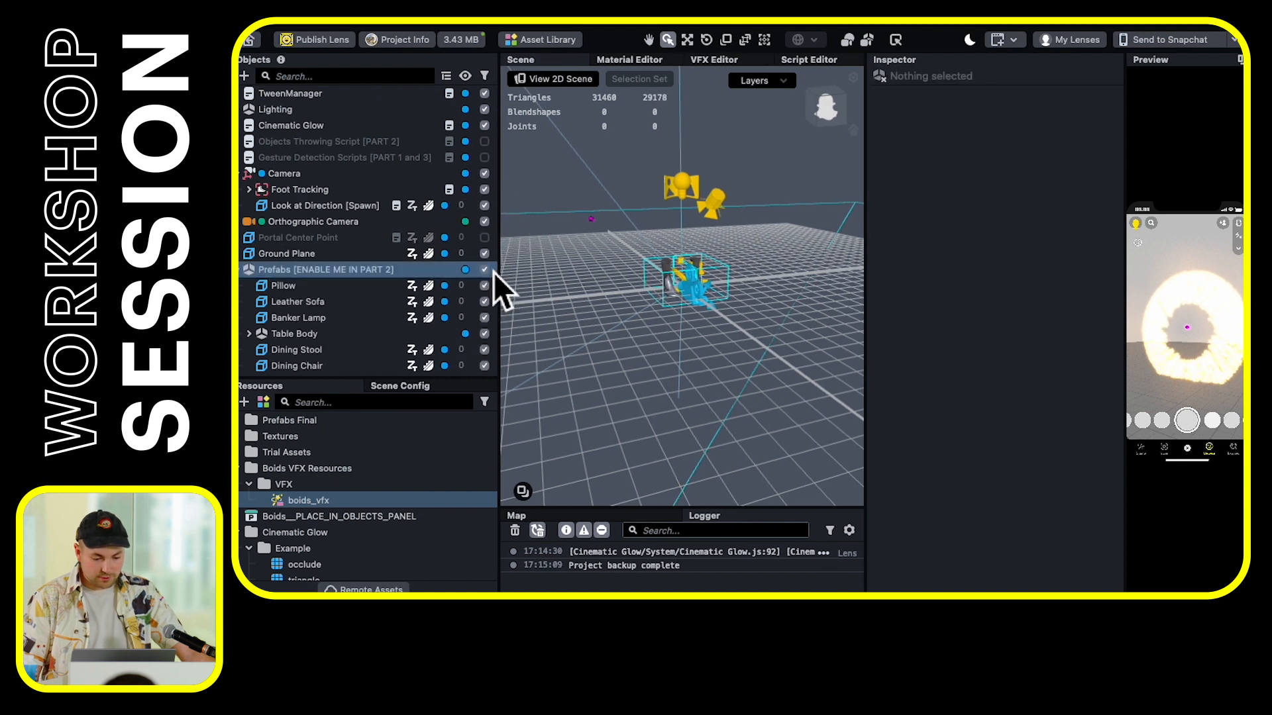
pyautogui.click(485, 270)
pyautogui.click(484, 275)
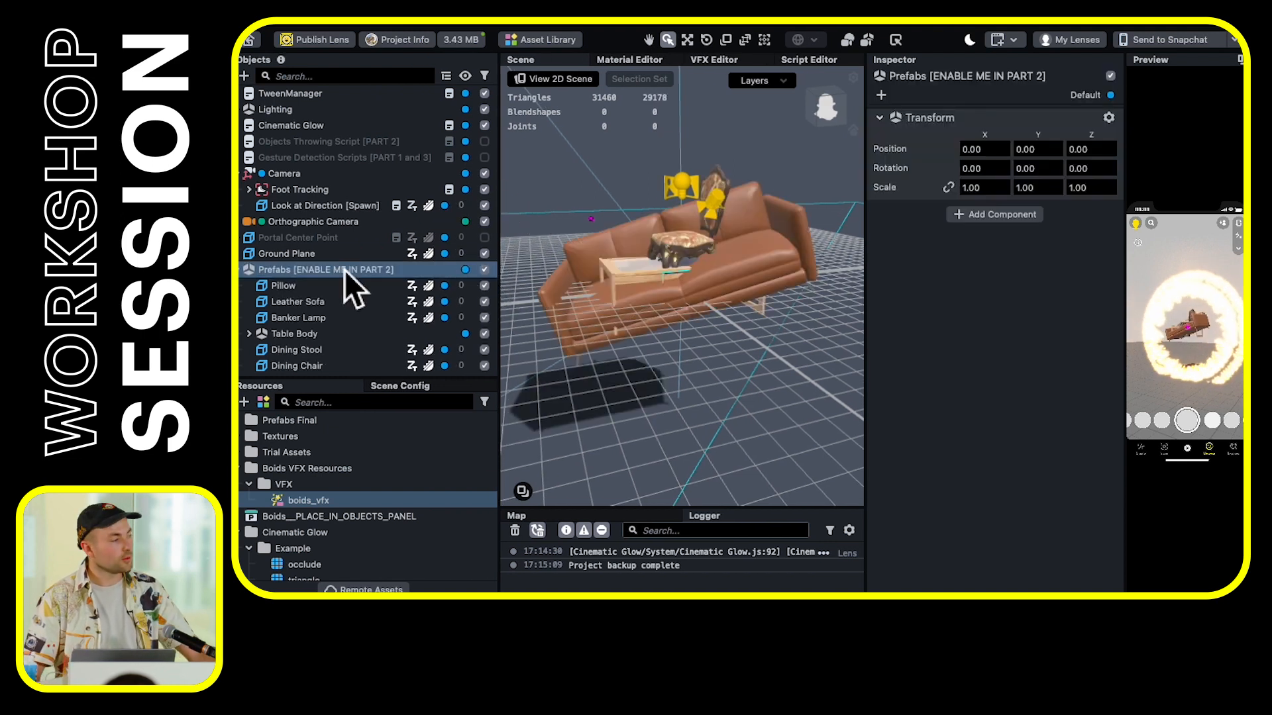
# Review the objects in the Prefabs group and examine the furniture inside the glowing ring in the lens preview
pyautogui.scroll(-1, 344, 268)
pyautogui.scroll(-1, 367, 259)
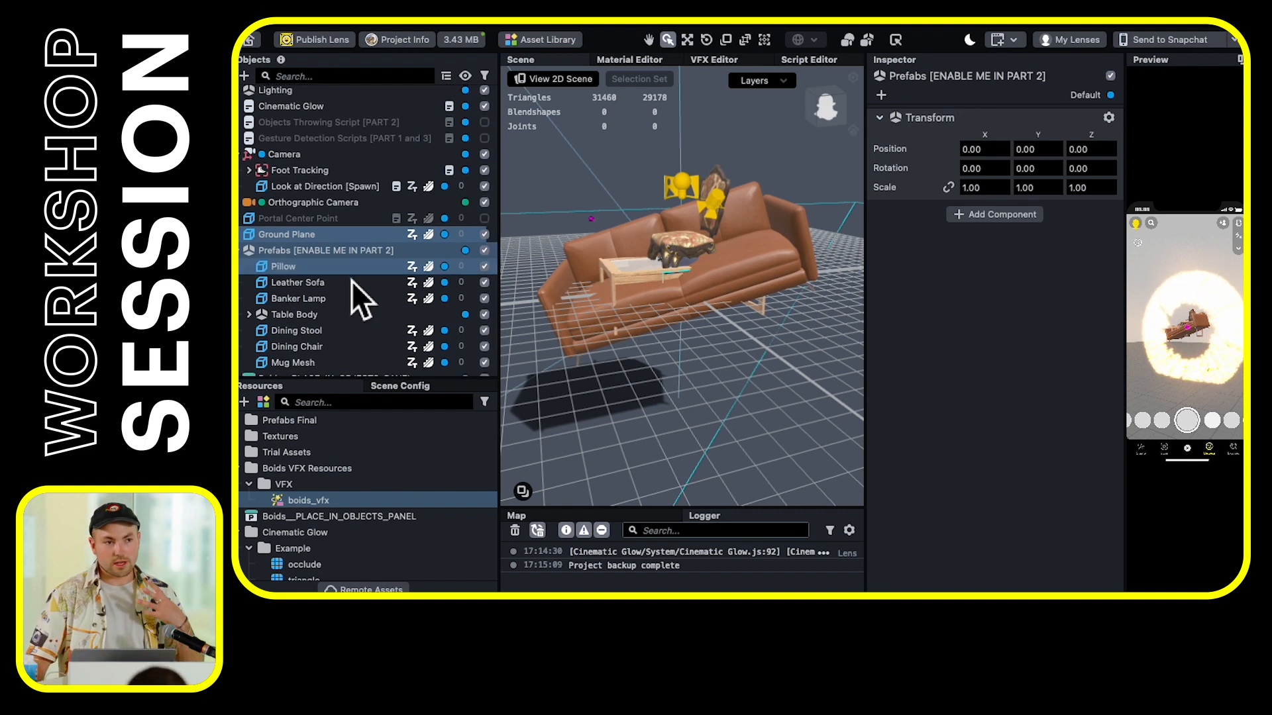
pyautogui.scroll(-1, 348, 295)
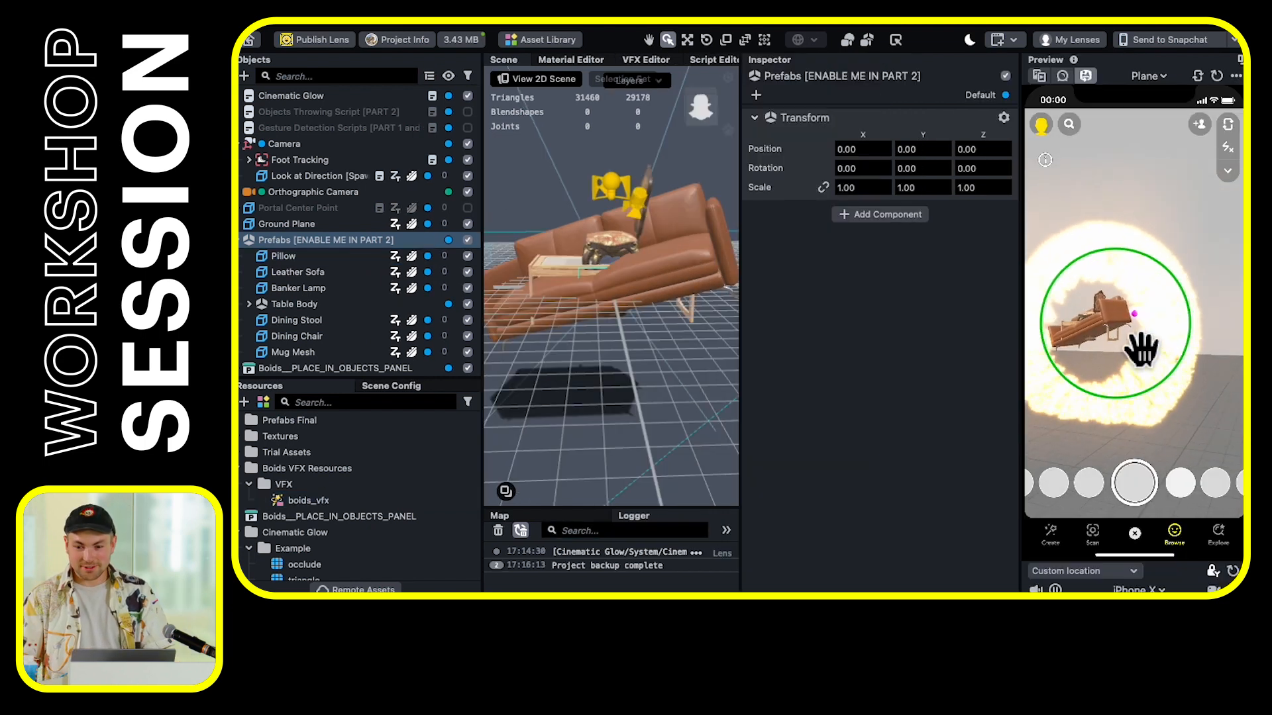
pyautogui.moveTo(1116, 359)
pyautogui.mouseDown()
pyautogui.moveTo(1087, 364)
pyautogui.moveTo(1136, 367)
pyautogui.moveTo(1127, 360)
pyautogui.mouseUp()
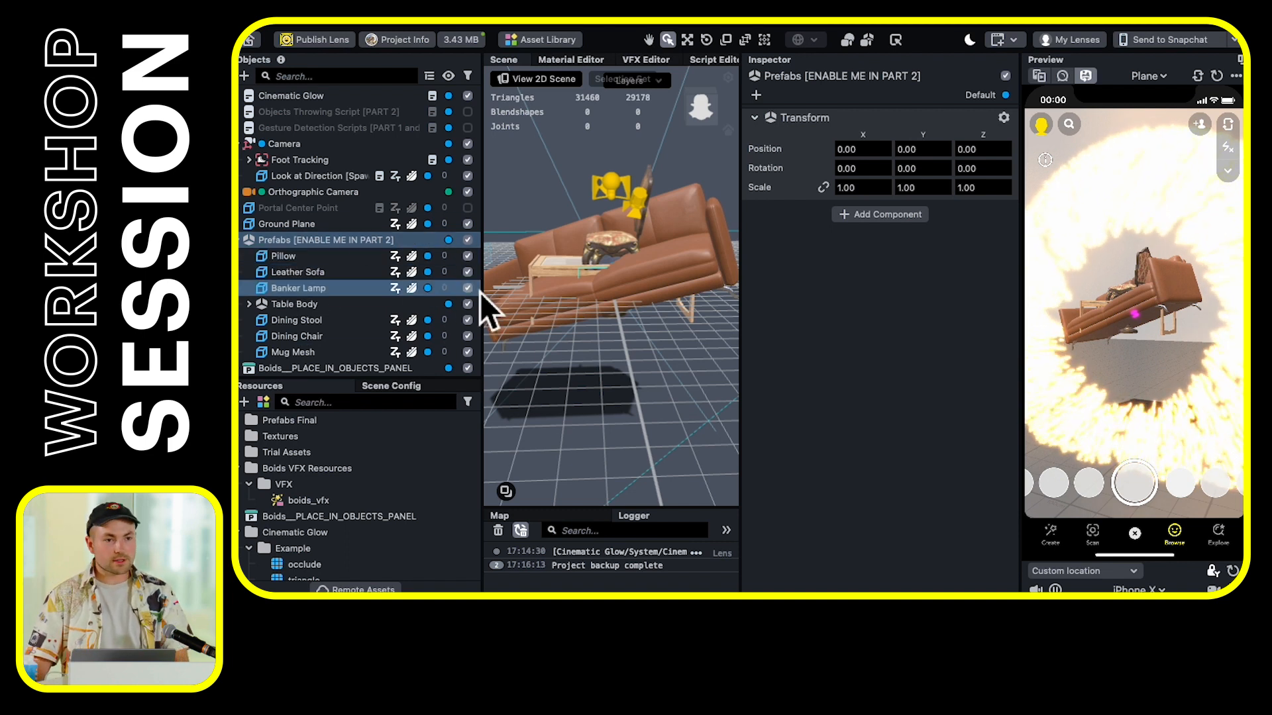
pyautogui.moveTo(1183, 358); pyautogui.dragTo(1162, 357)
# Select the Ground Plane and examine its extent in the scene and its Physics Collider settings
pyautogui.click(304, 225)
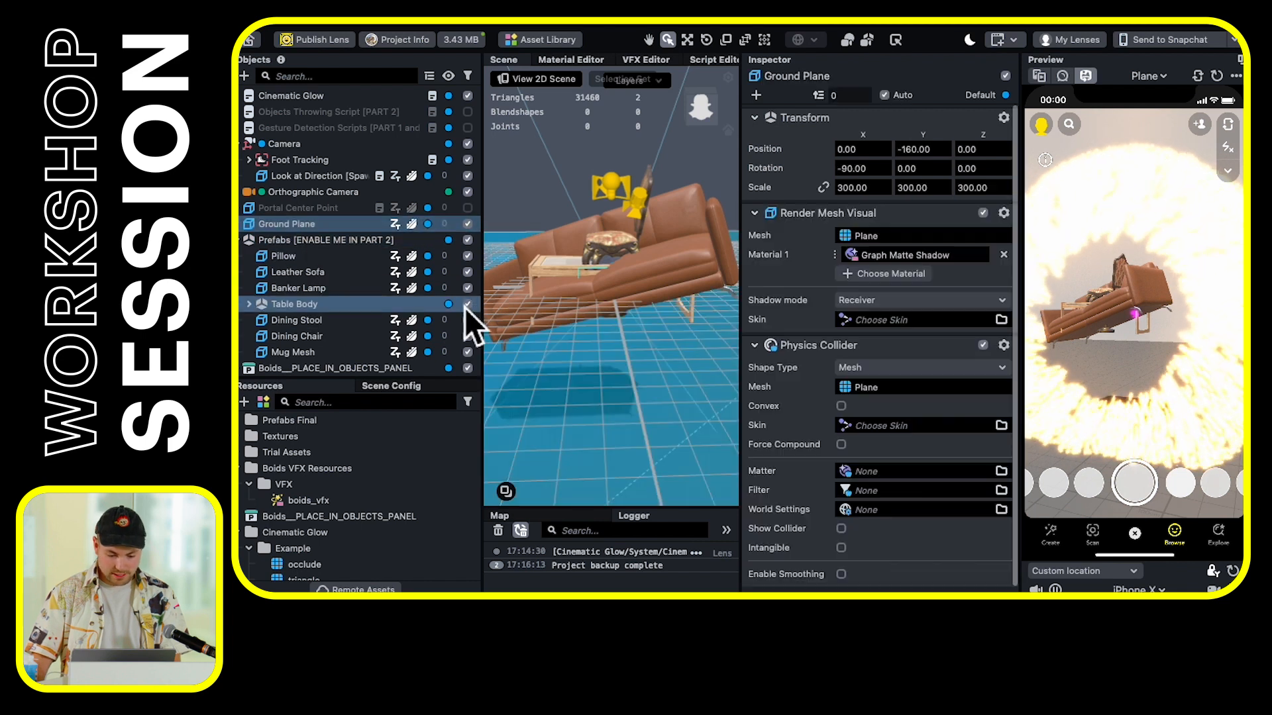
pyautogui.scroll(-10, 598, 336)
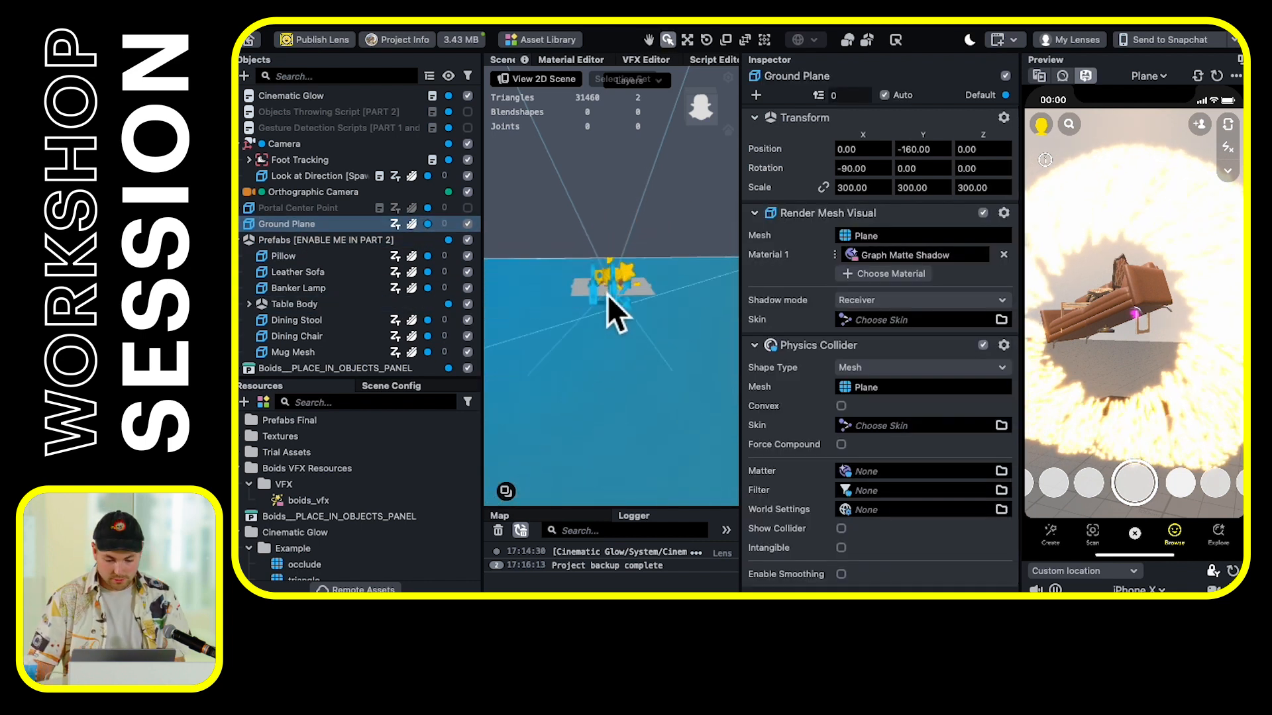
pyautogui.scroll(5, 609, 308)
pyautogui.scroll(-1, 927, 391)
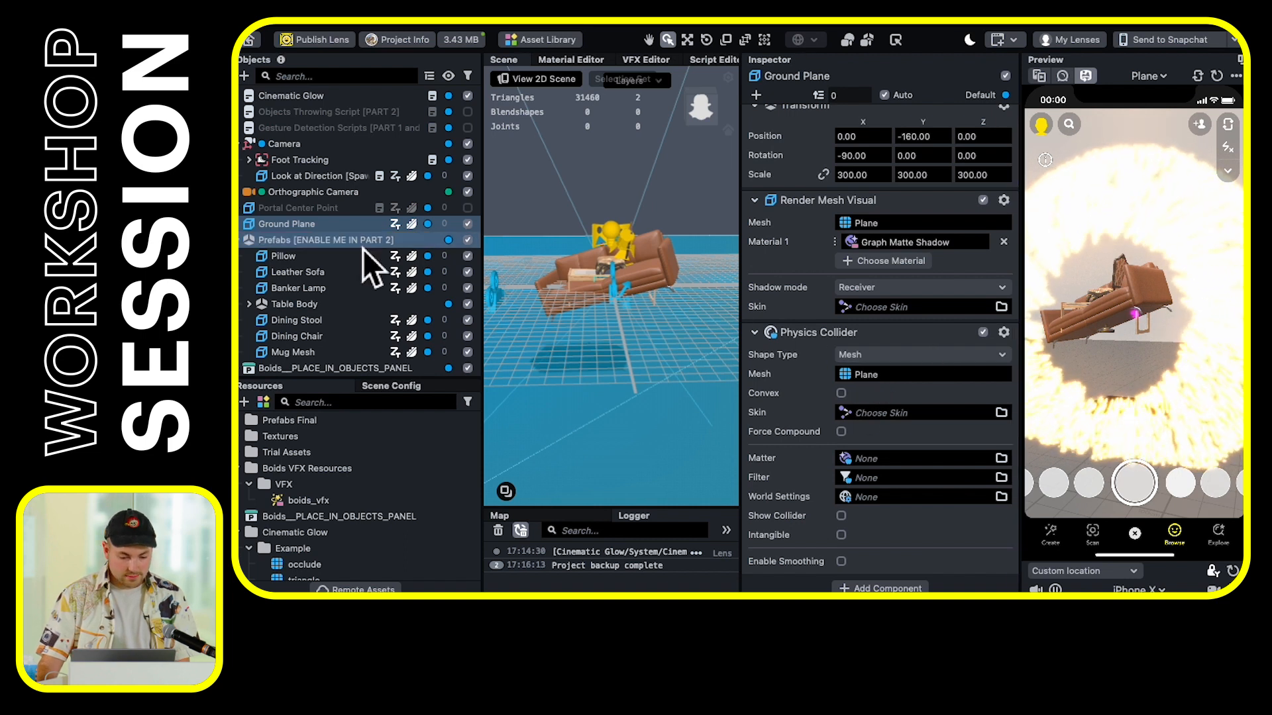
pyautogui.click(325, 259)
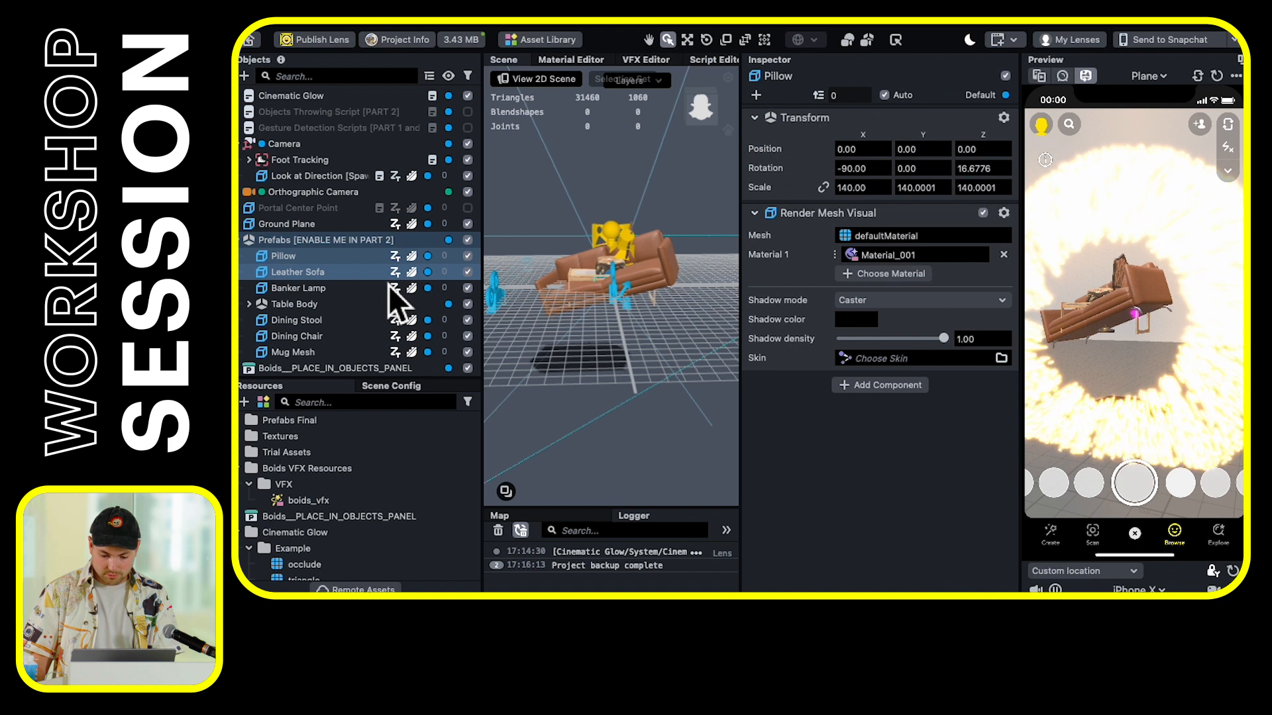
pyautogui.click(885, 387)
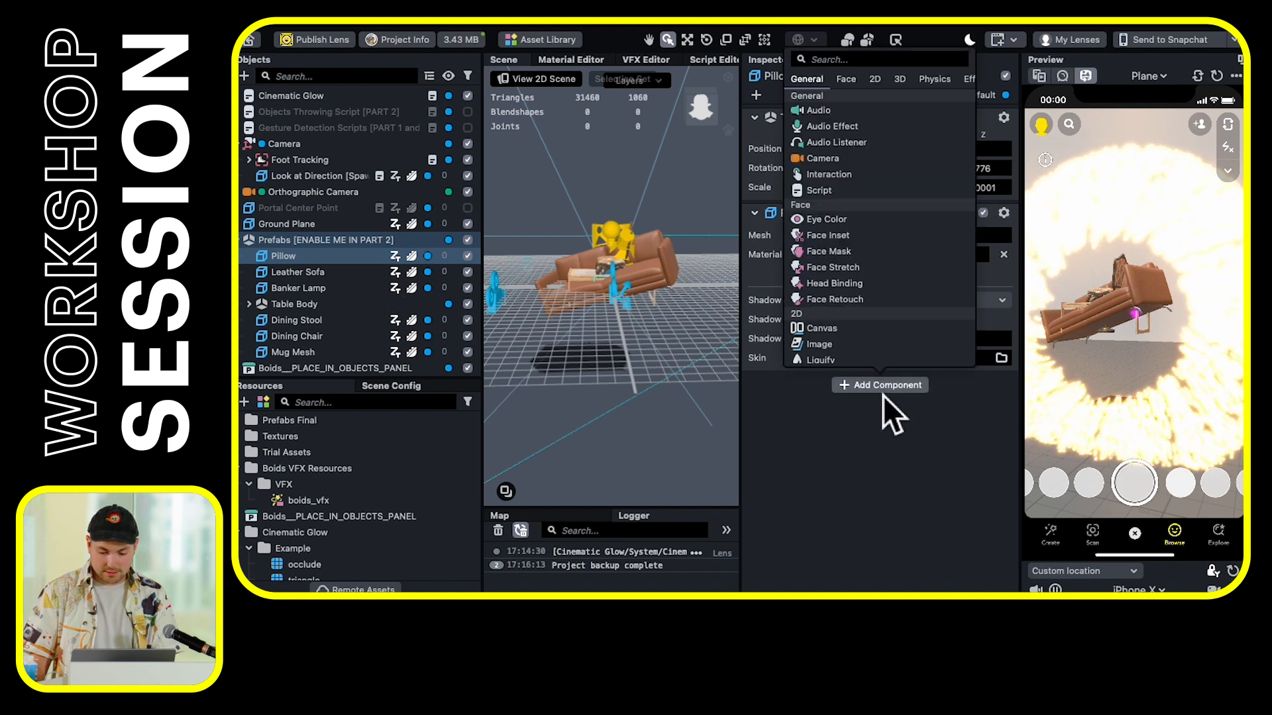
pyautogui.click(940, 559)
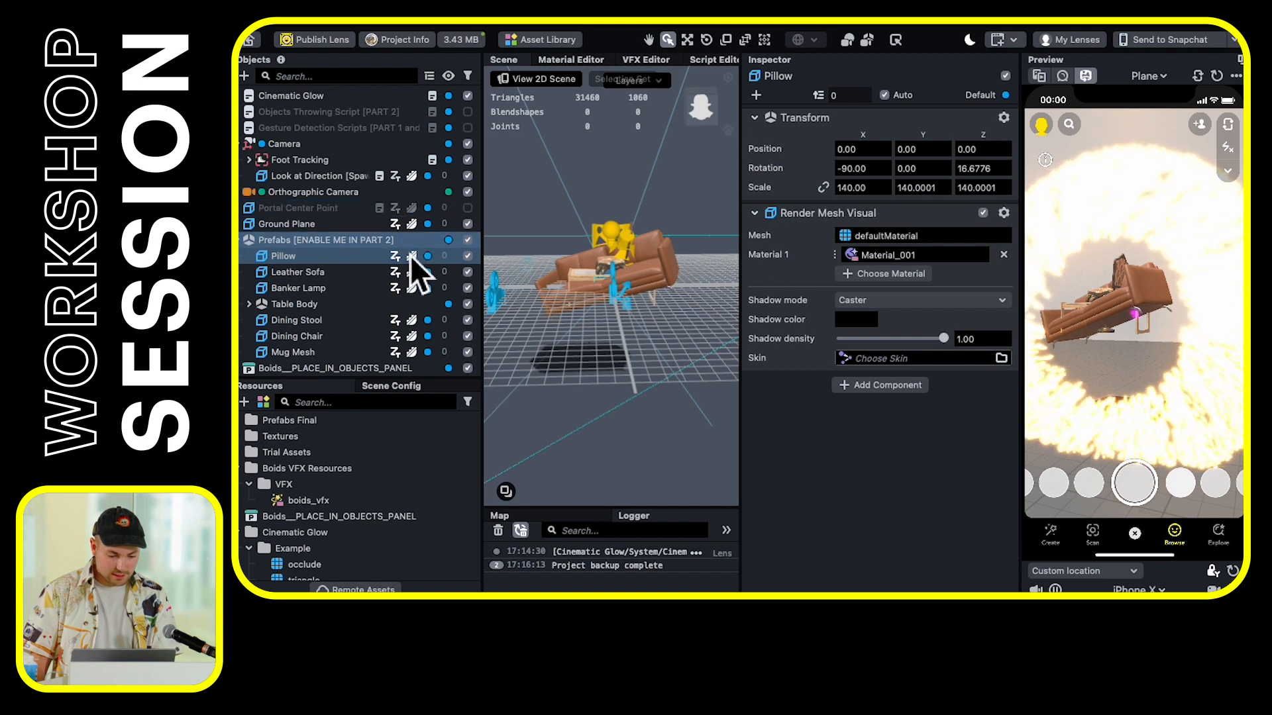
# Add a Physics Body component to the Leather Sofa
pyautogui.click(341, 273)
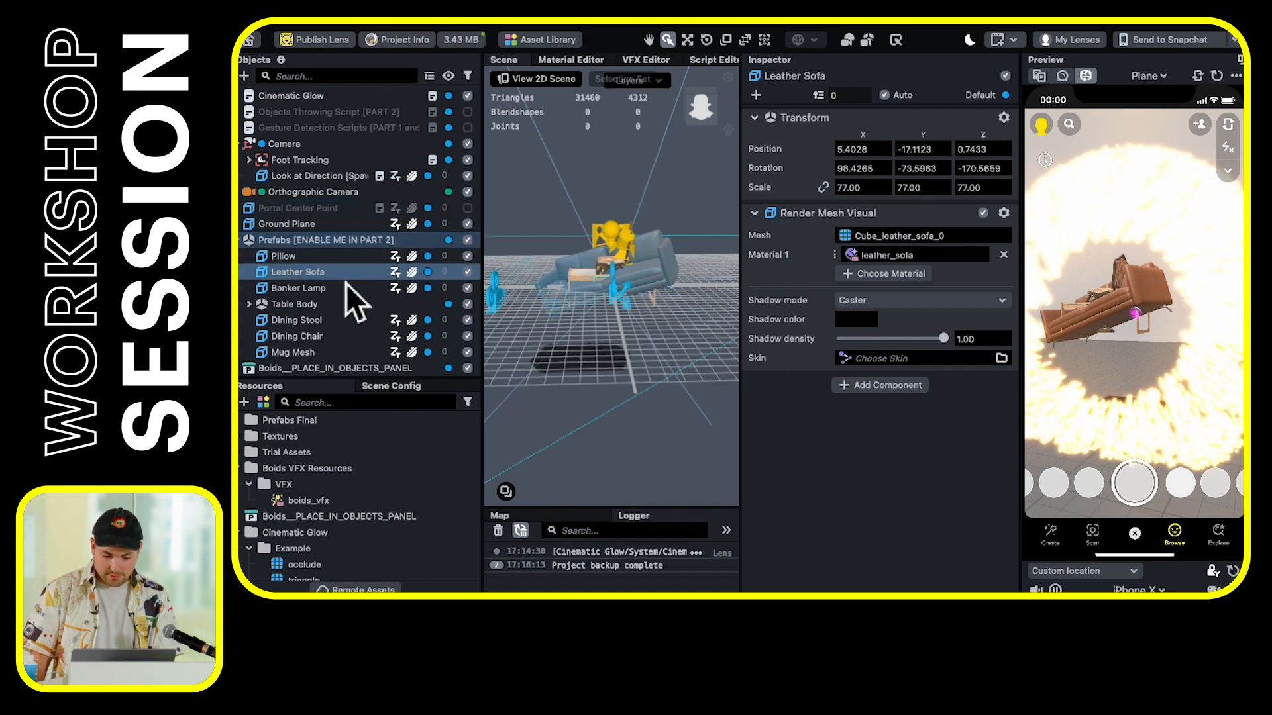
pyautogui.click(878, 395)
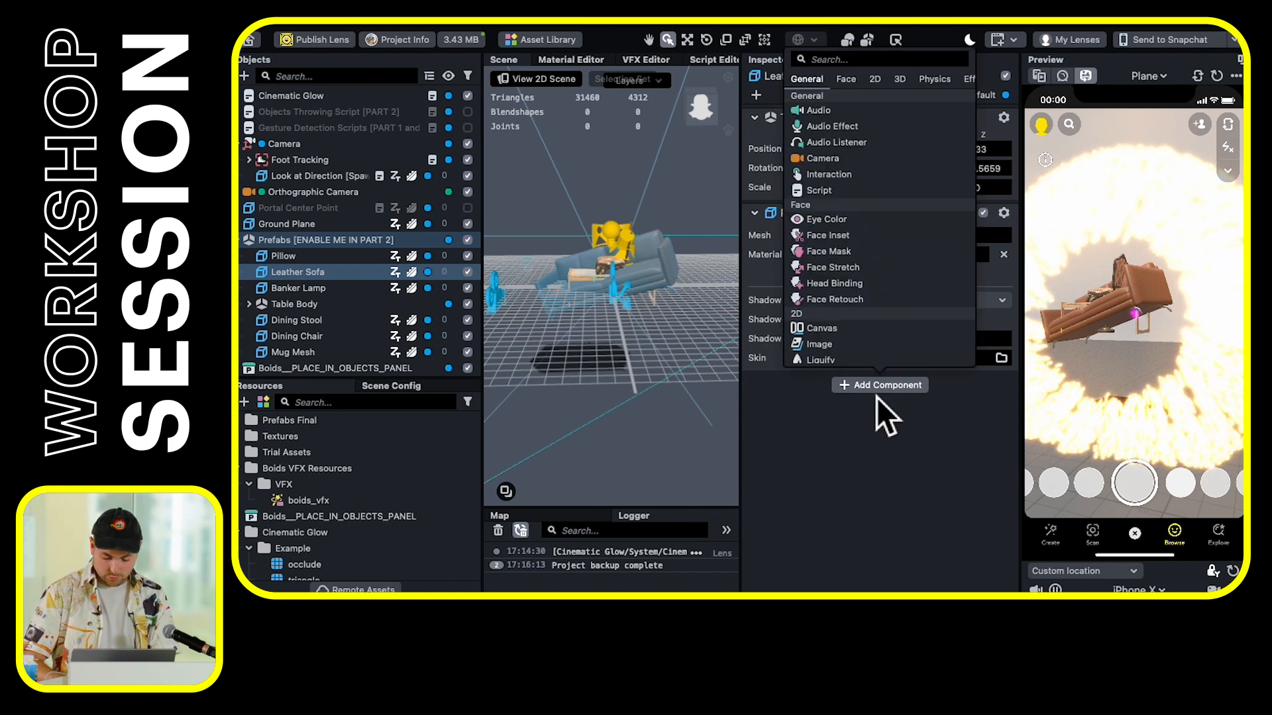
pyautogui.write('body')
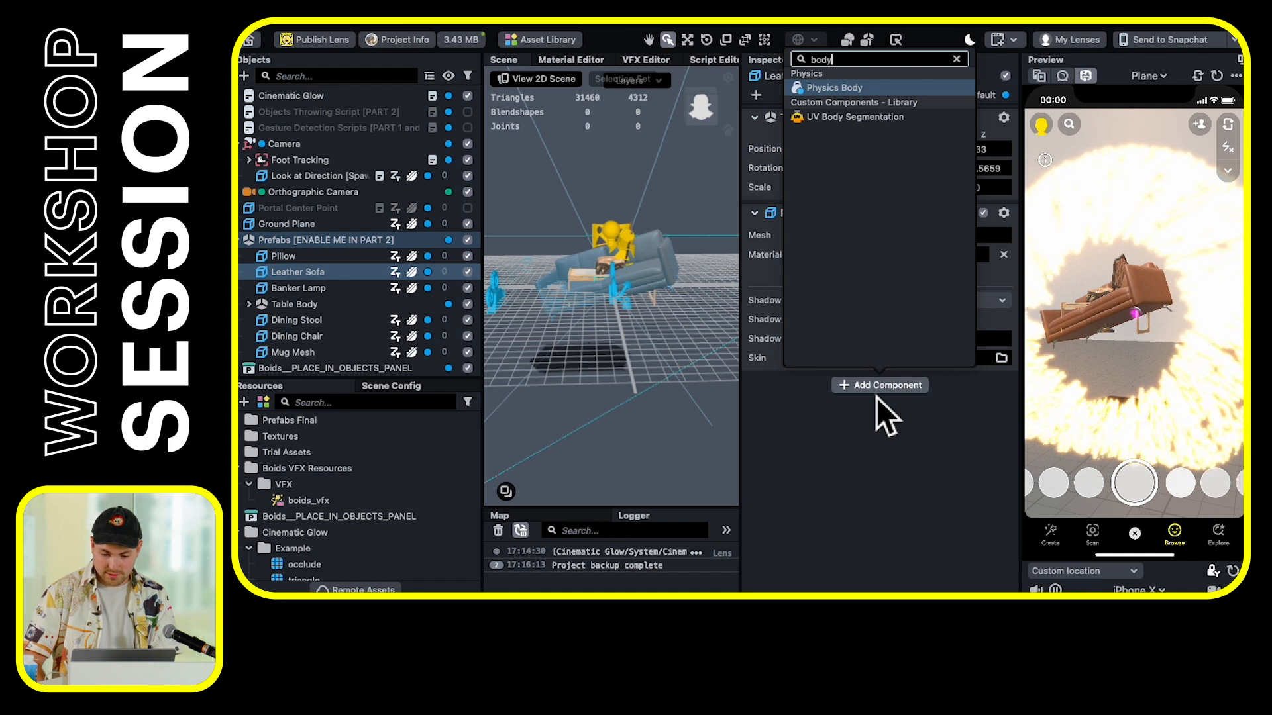
pyautogui.press('Return')
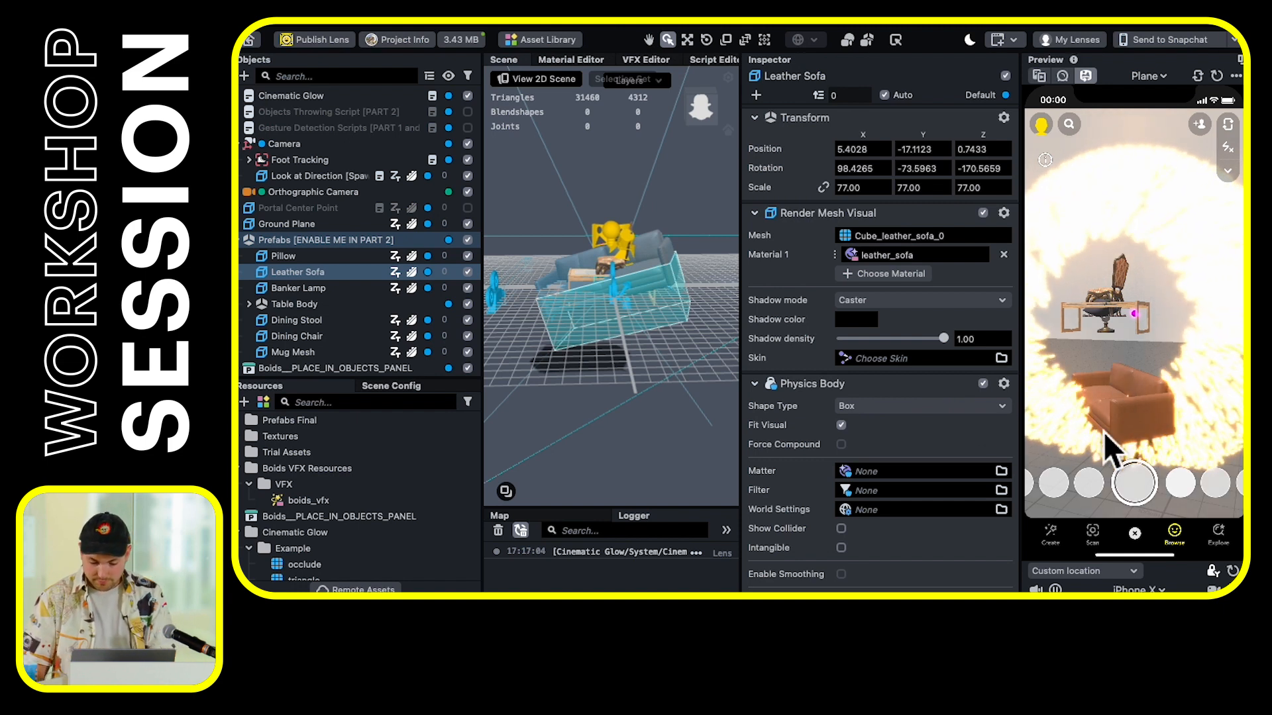
# Inspect the Leather Sofa's box collider in the scene and the sofa's physics behavior in the lens preview
pyautogui.scroll(-4, 949, 426)
pyautogui.moveTo(607, 386)
pyautogui.mouseDown()
pyautogui.moveTo(658, 388)
pyautogui.moveTo(607, 382)
pyautogui.moveTo(647, 377)
pyautogui.moveTo(636, 373)
pyautogui.moveTo(618, 388)
pyautogui.moveTo(689, 385)
pyautogui.moveTo(655, 376)
pyautogui.moveTo(651, 359)
pyautogui.moveTo(649, 405)
pyautogui.moveTo(588, 385)
pyautogui.mouseUp()
pyautogui.scroll(5, 603, 288)
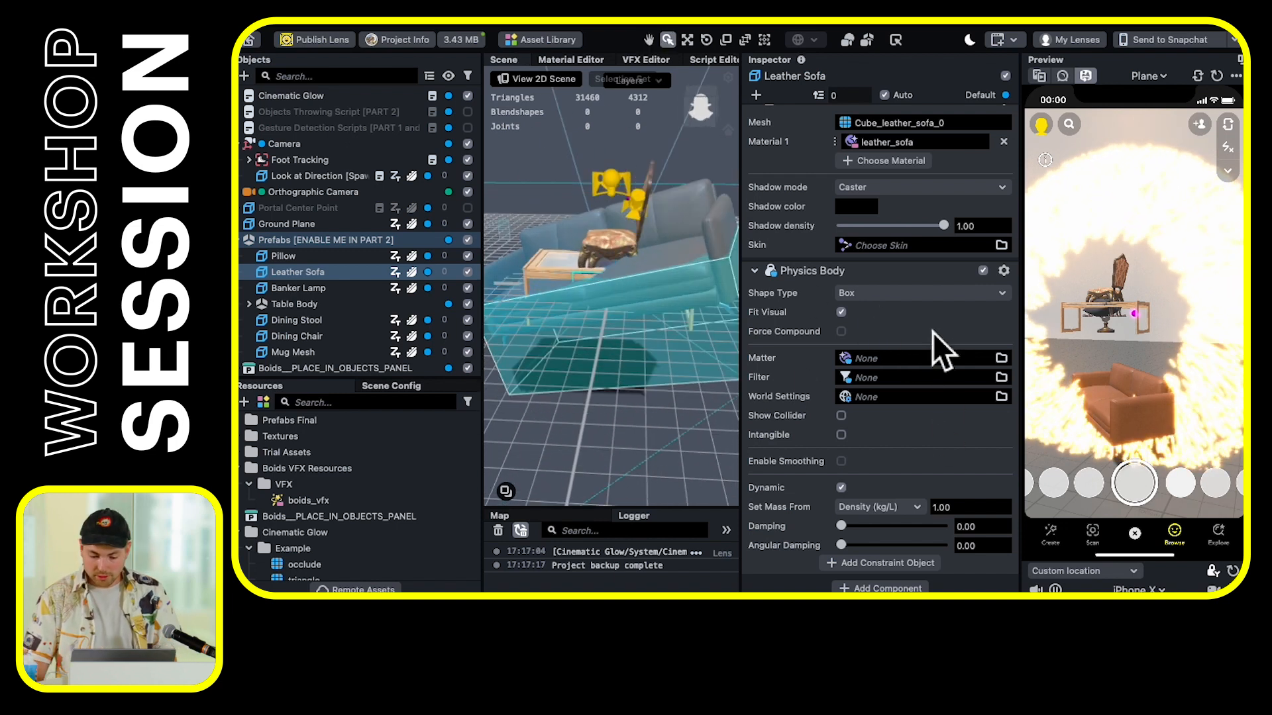
pyautogui.moveTo(583, 400)
pyautogui.mouseDown()
pyautogui.moveTo(683, 372)
pyautogui.moveTo(583, 373)
pyautogui.moveTo(656, 390)
pyautogui.moveTo(596, 349)
pyautogui.moveTo(555, 361)
pyautogui.moveTo(612, 426)
pyautogui.moveTo(567, 378)
pyautogui.moveTo(590, 378)
pyautogui.mouseUp()
pyautogui.moveTo(1165, 399); pyautogui.dragTo(1086, 450)
pyautogui.moveTo(595, 328); pyautogui.dragTo(556, 332)
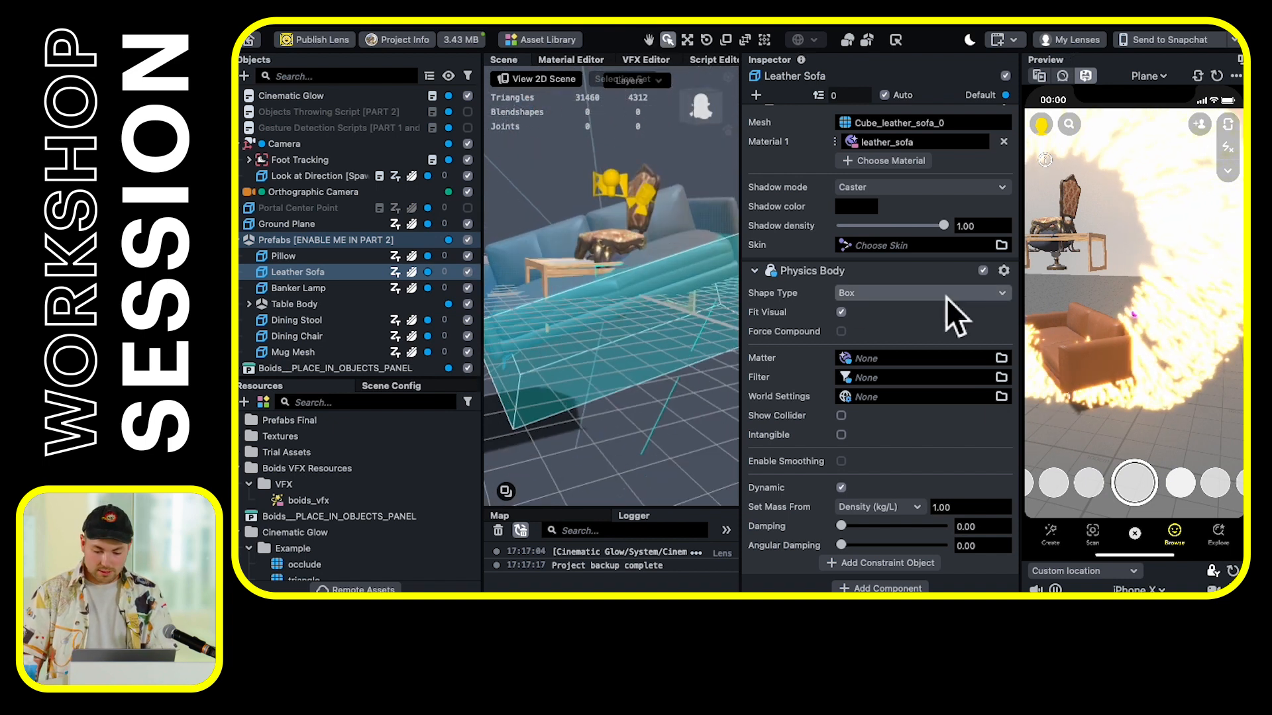
# Set the shape type of the Leather Sofa's Physics Body to Mesh
pyautogui.click(876, 296)
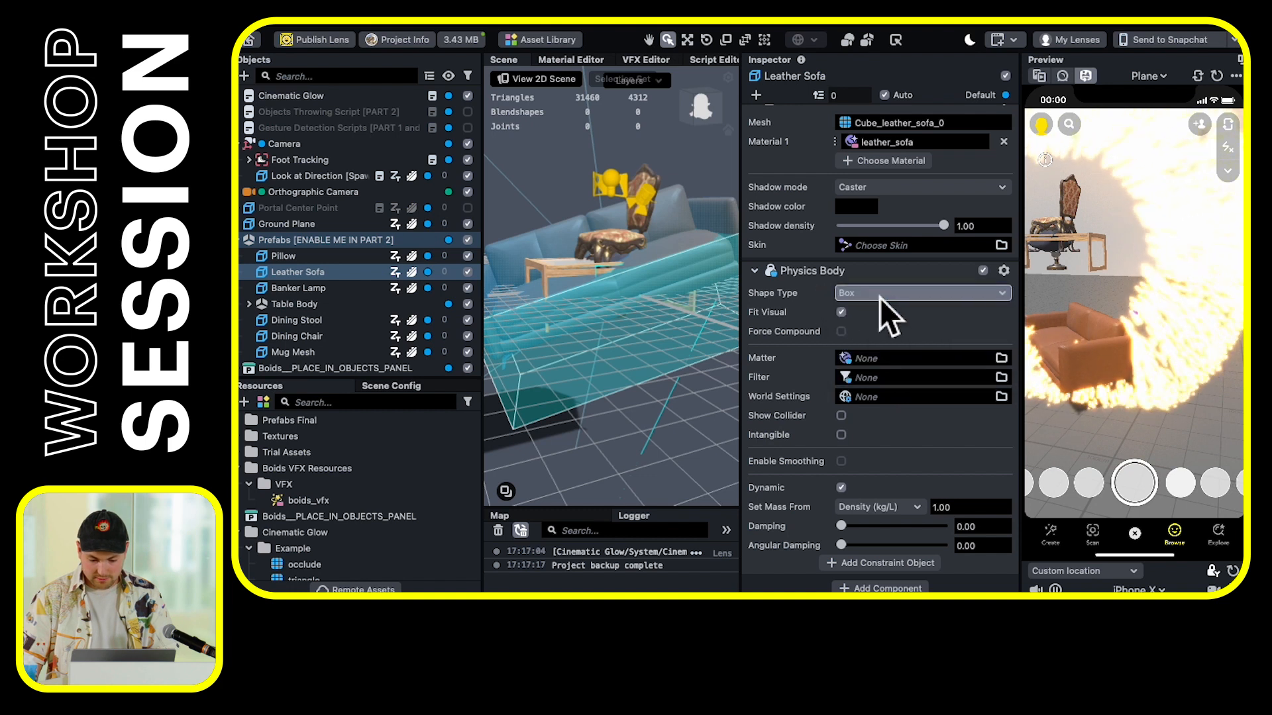
pyautogui.click(907, 360)
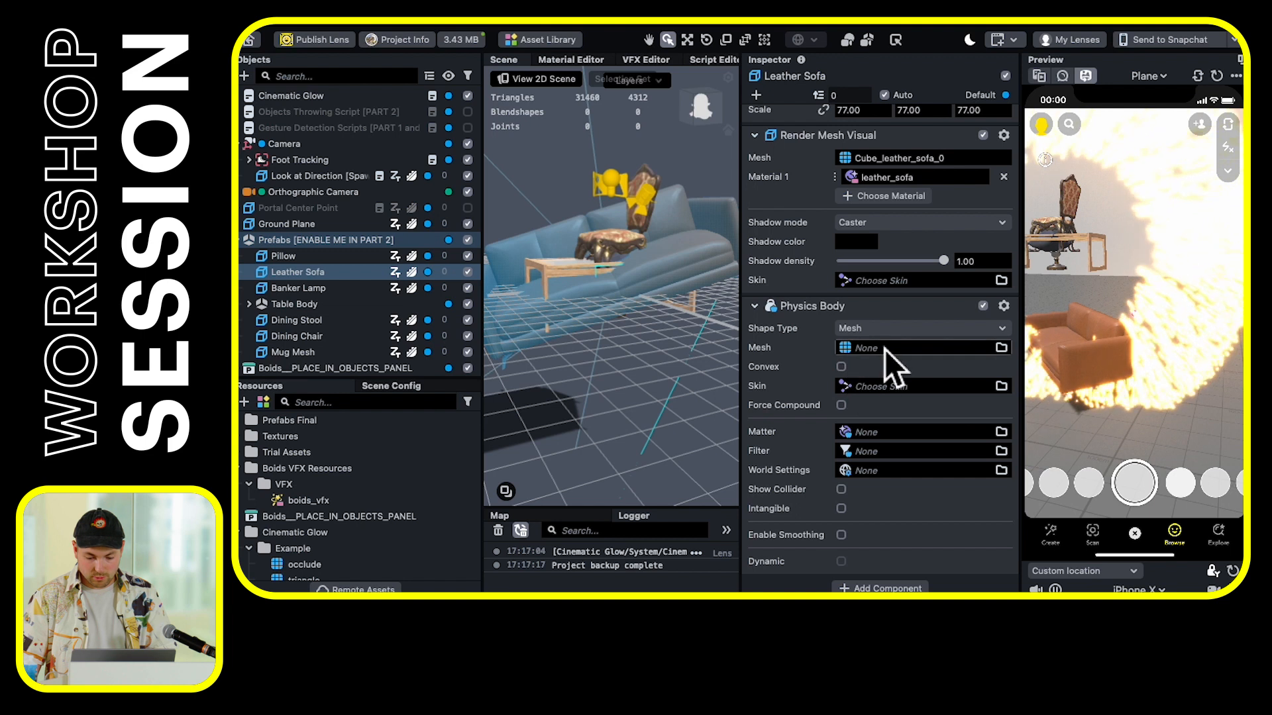
pyautogui.click(923, 348)
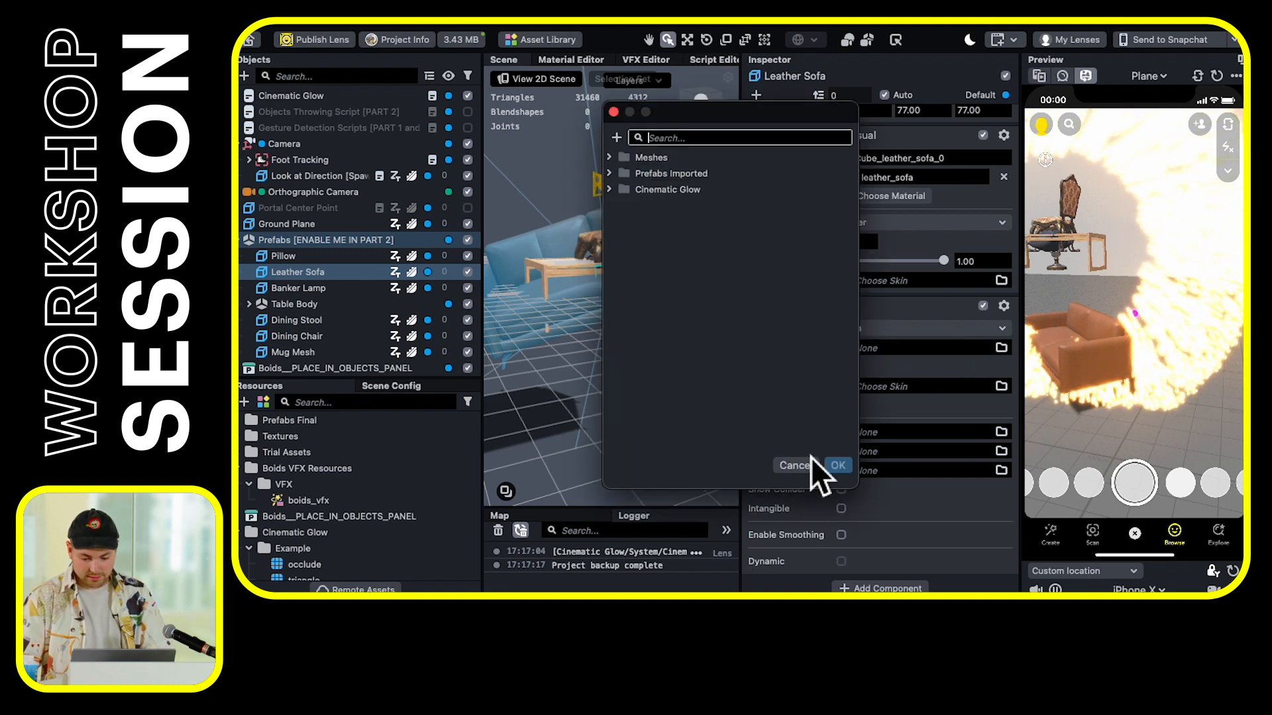
pyautogui.click(793, 465)
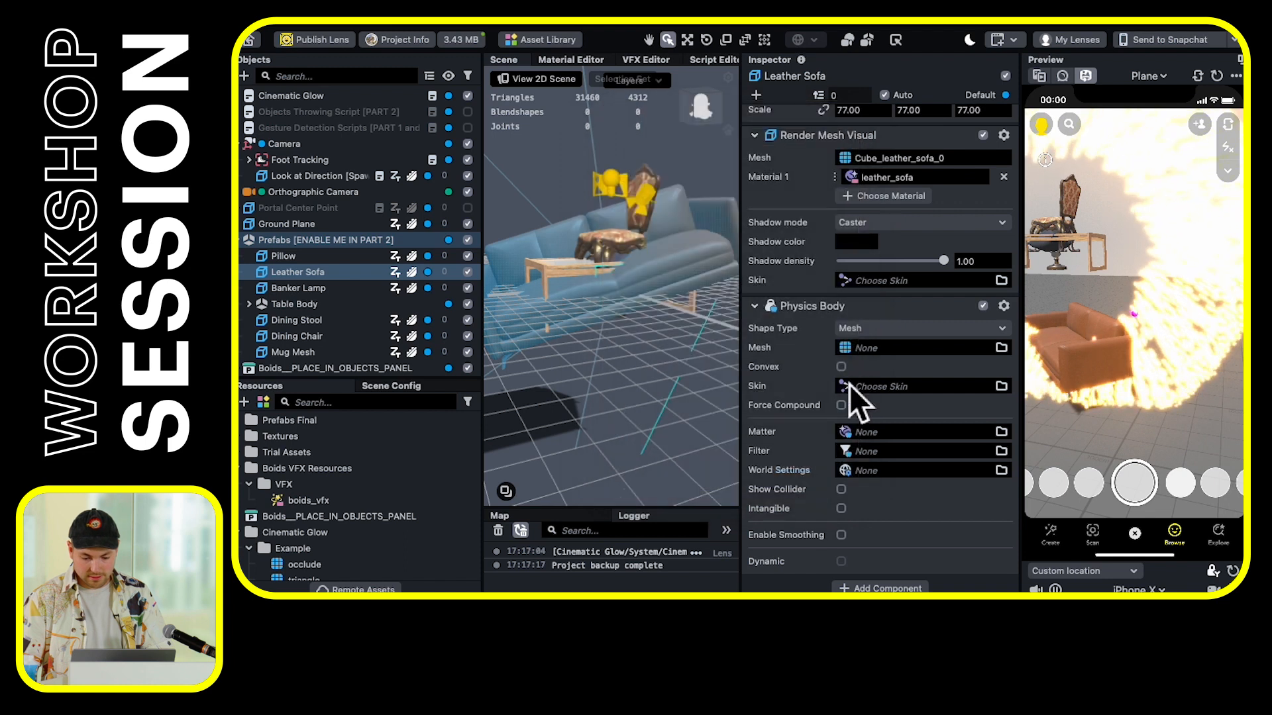
# Assign the Cube_leather_sofa_0 mesh from the imported Leather Couch prefab as the Leather Sofa's collider mesh
pyautogui.click(873, 351)
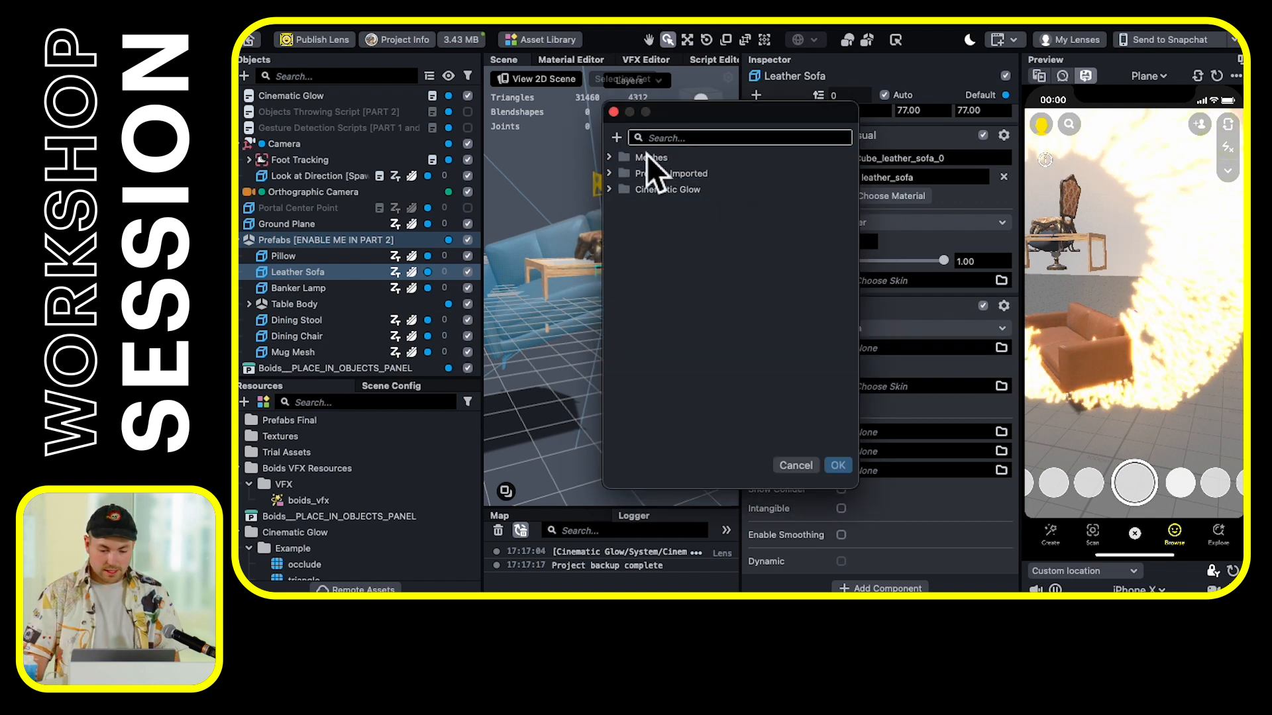
pyautogui.click(616, 174)
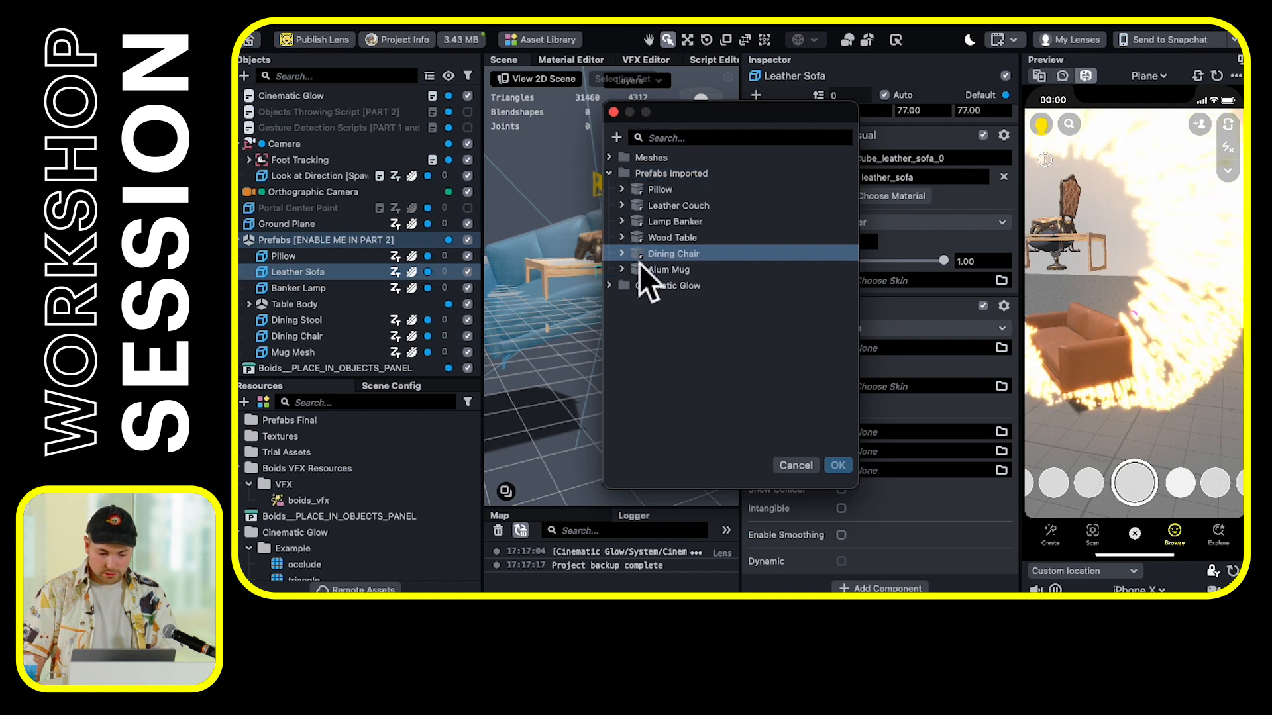
pyautogui.click(637, 207)
pyautogui.click(623, 207)
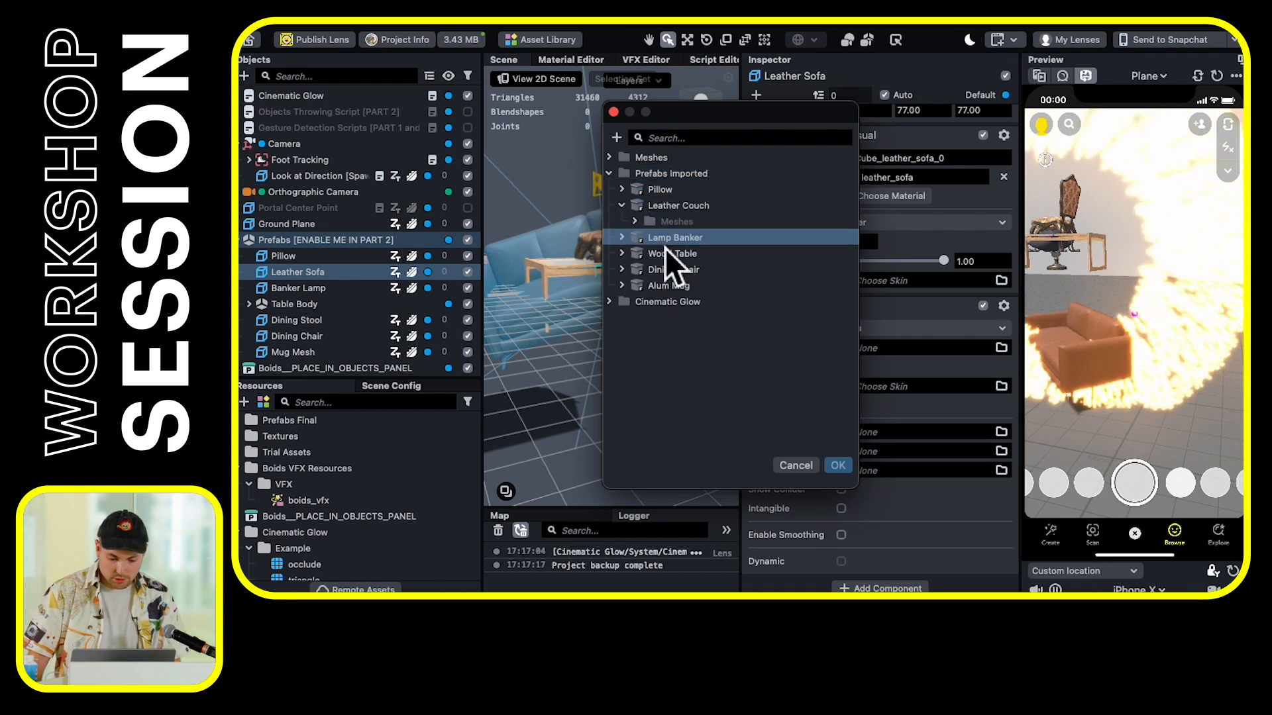
pyautogui.click(636, 222)
pyautogui.click(706, 244)
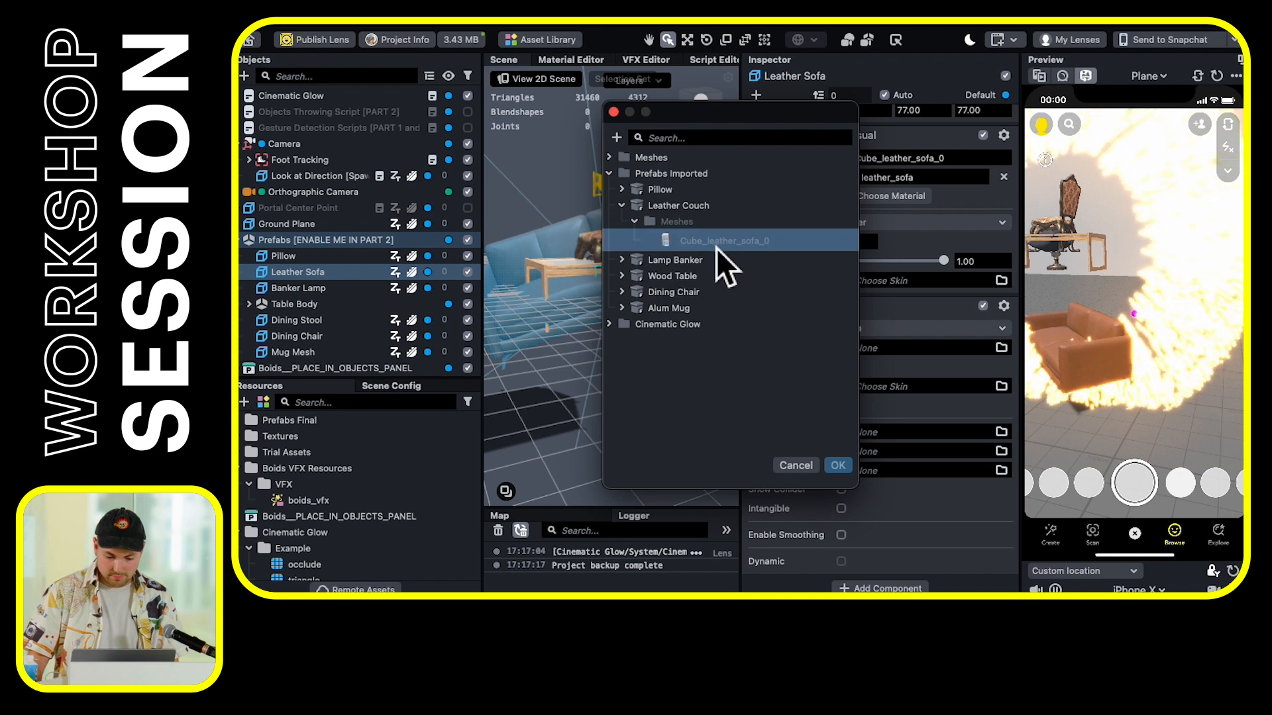
pyautogui.click(839, 465)
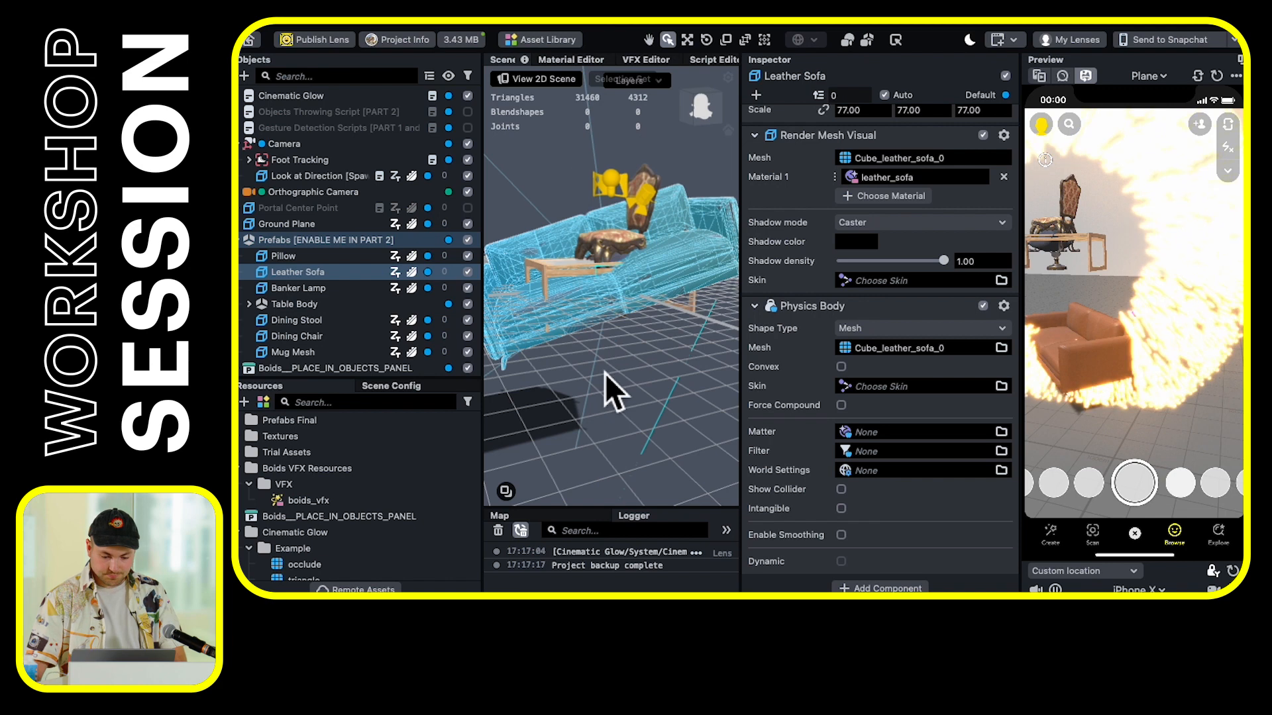
# Inspect the Leather Sofa's mesh collider in the scene and restart the lens preview to check how the sofa behaves
pyautogui.keyDown('alt'); pyautogui.moveTo(602, 371); pyautogui.dragTo(574, 377); pyautogui.keyUp('alt')
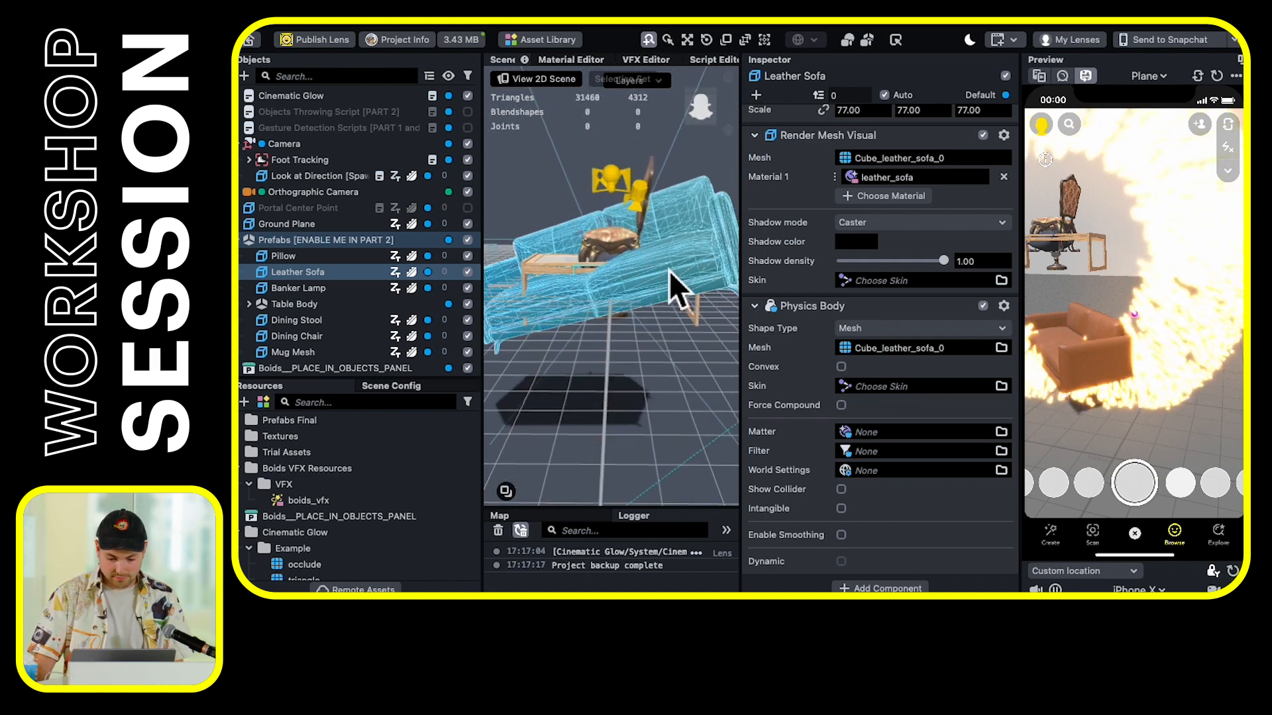
pyautogui.scroll(5, 670, 300)
pyautogui.keyDown('alt'); pyautogui.moveTo(670, 299); pyautogui.dragTo(662, 391); pyautogui.keyUp('alt')
pyautogui.scroll(-4, 634, 392)
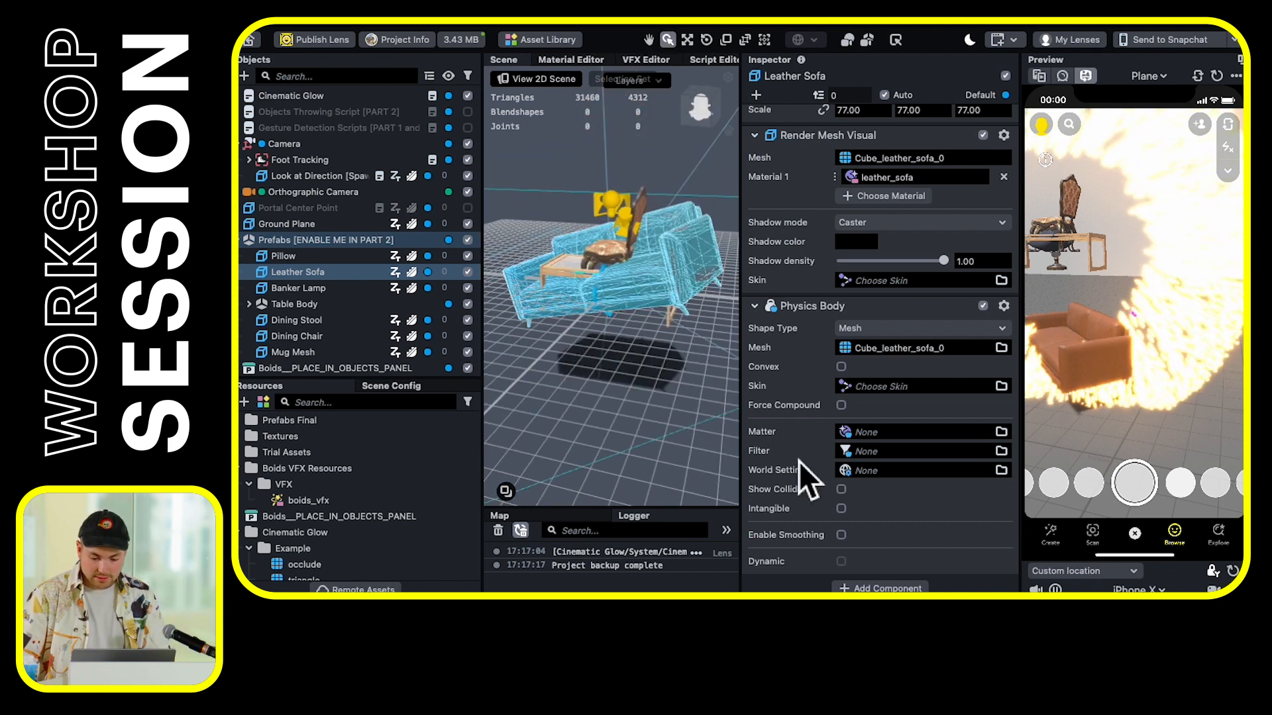
pyautogui.click(1220, 78)
pyautogui.moveTo(1127, 364); pyautogui.dragTo(1099, 332, button='right')
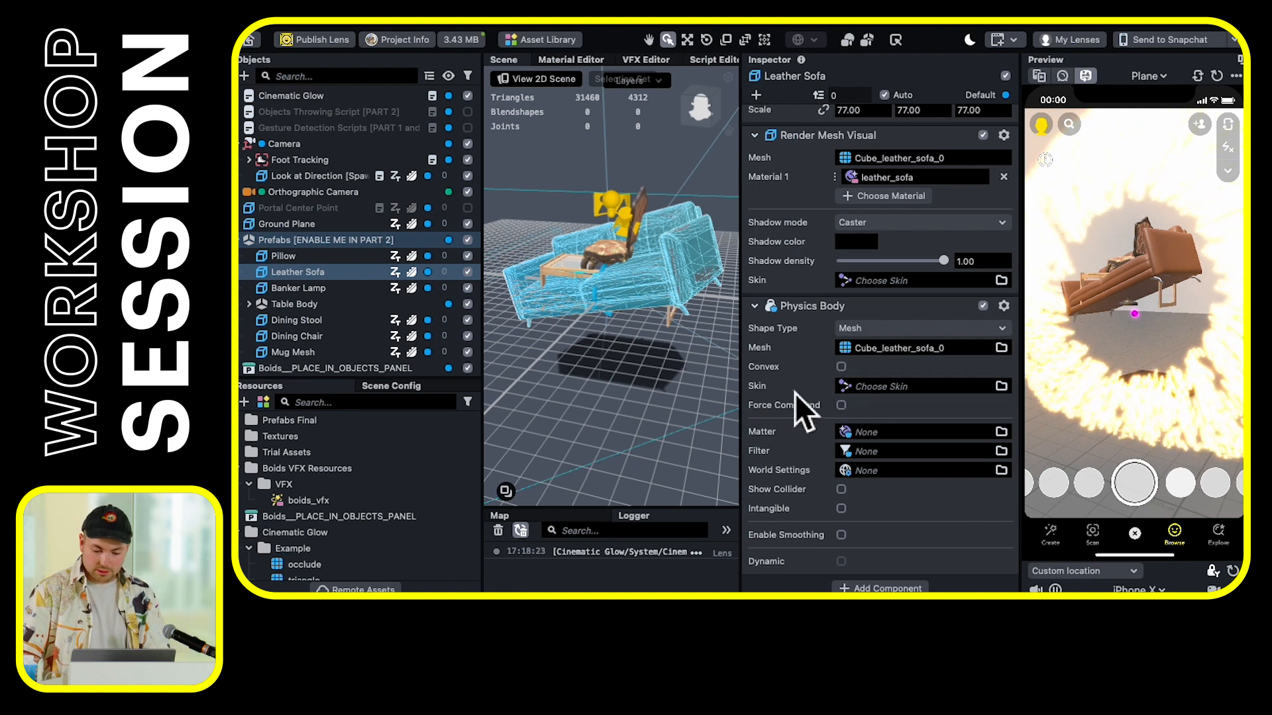
# Enable Convex on the Leather Sofa's Physics Body and check the collider in the scene and the sofa in the lens preview
pyautogui.click(841, 367)
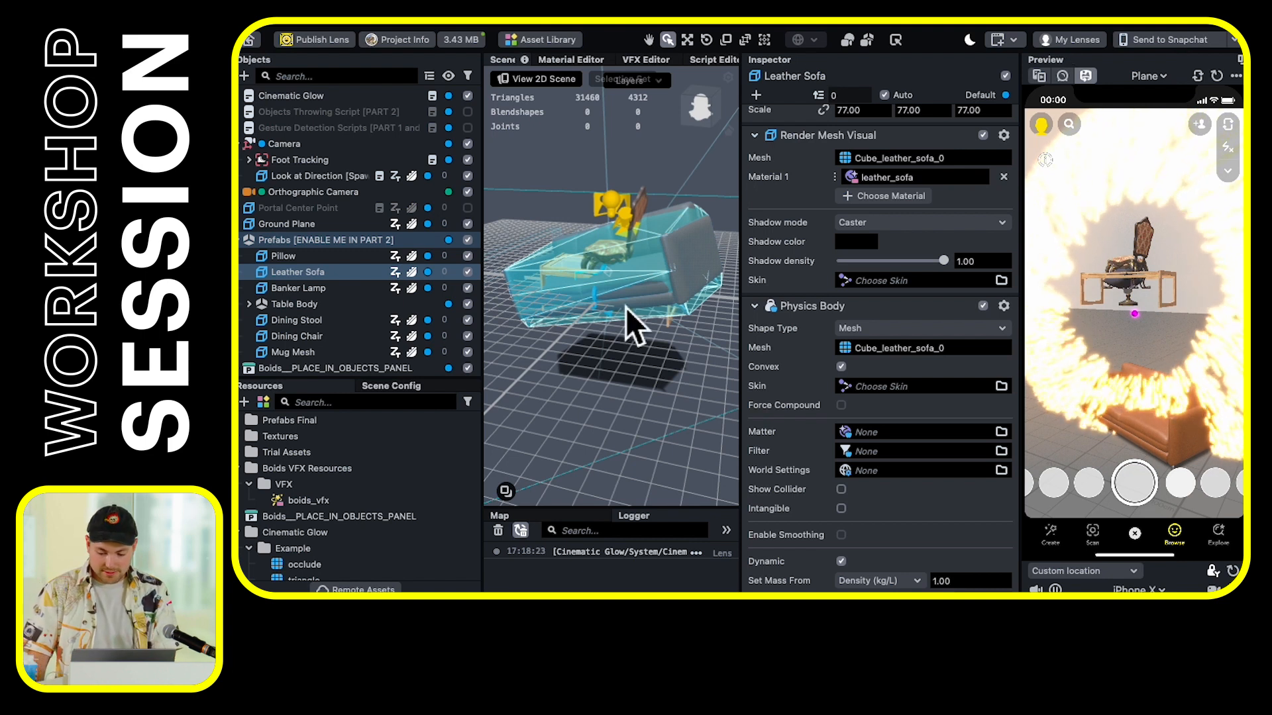
pyautogui.moveTo(1149, 344)
pyautogui.mouseDown()
pyautogui.moveTo(1160, 376)
pyautogui.moveTo(1142, 363)
pyautogui.mouseUp()
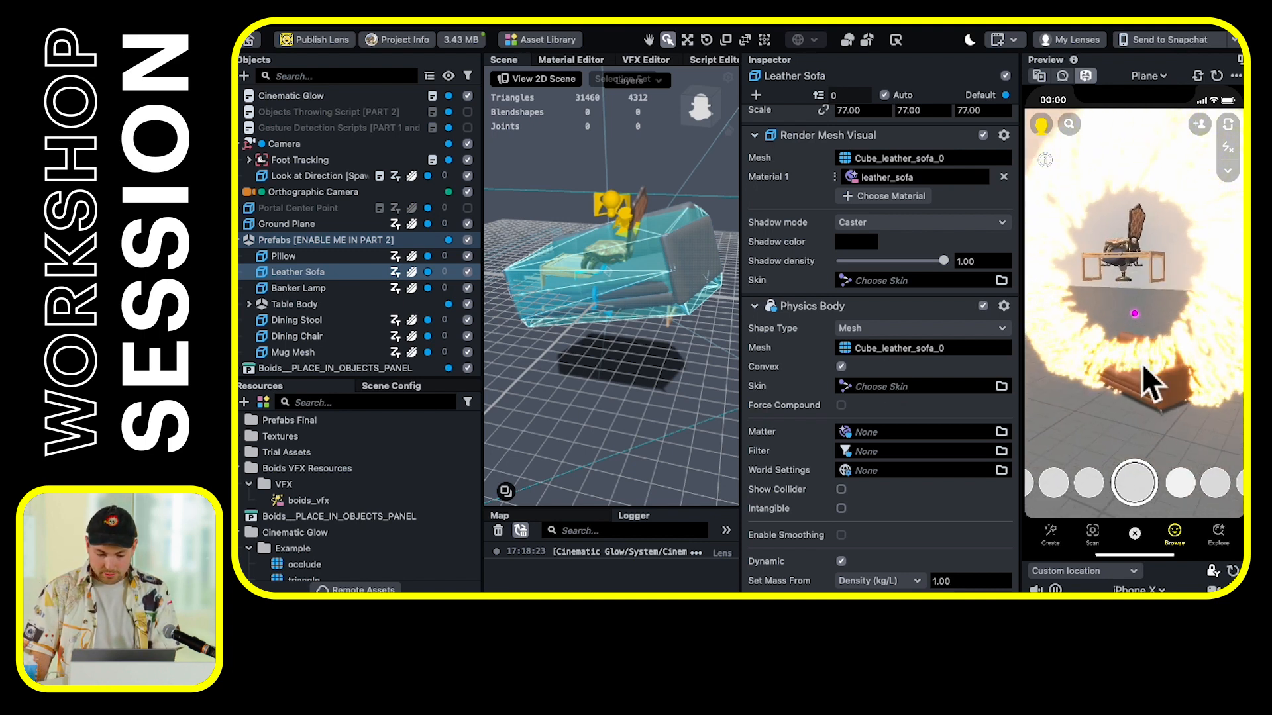
pyautogui.keyDown('alt'); pyautogui.moveTo(554, 344); pyautogui.dragTo(528, 329); pyautogui.keyUp('alt')
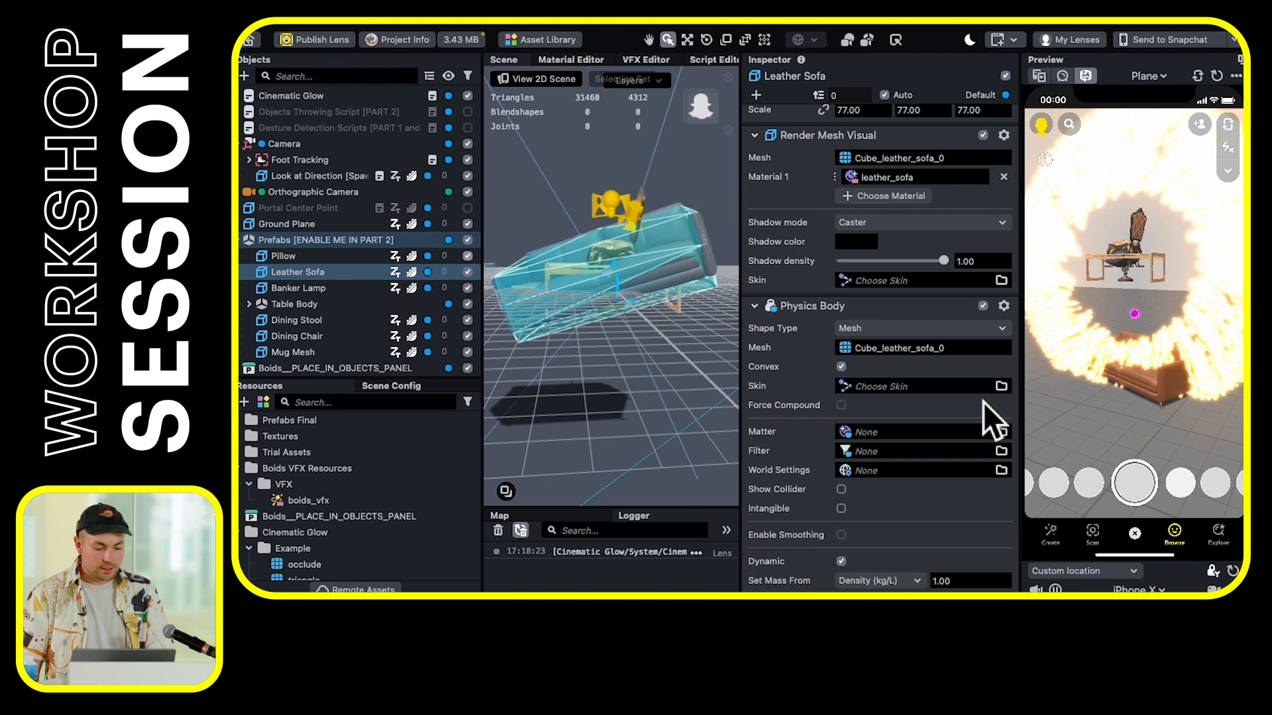
pyautogui.moveTo(1079, 332); pyautogui.dragTo(1022, 312)
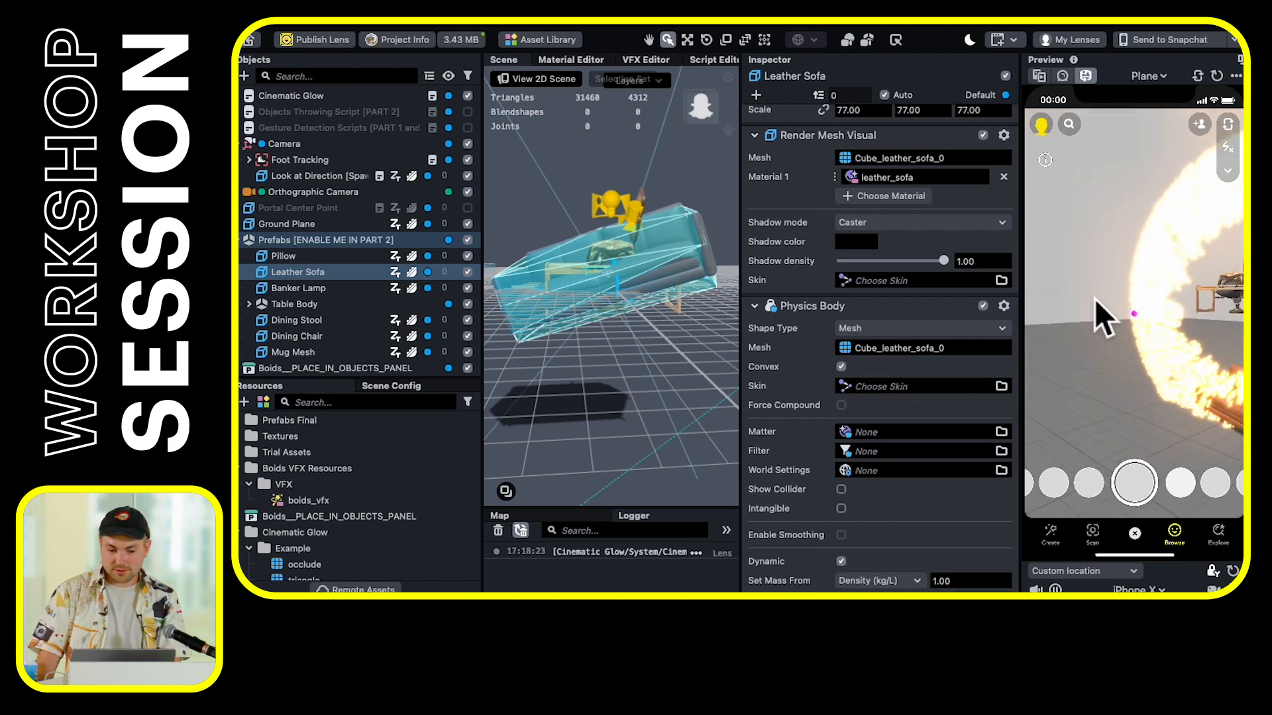
# Copy the Leather Sofa's Physics Body component and paste it onto the Banker Lamp
pyautogui.doubleClick(311, 278)
pyautogui.scroll(-3, 895, 384)
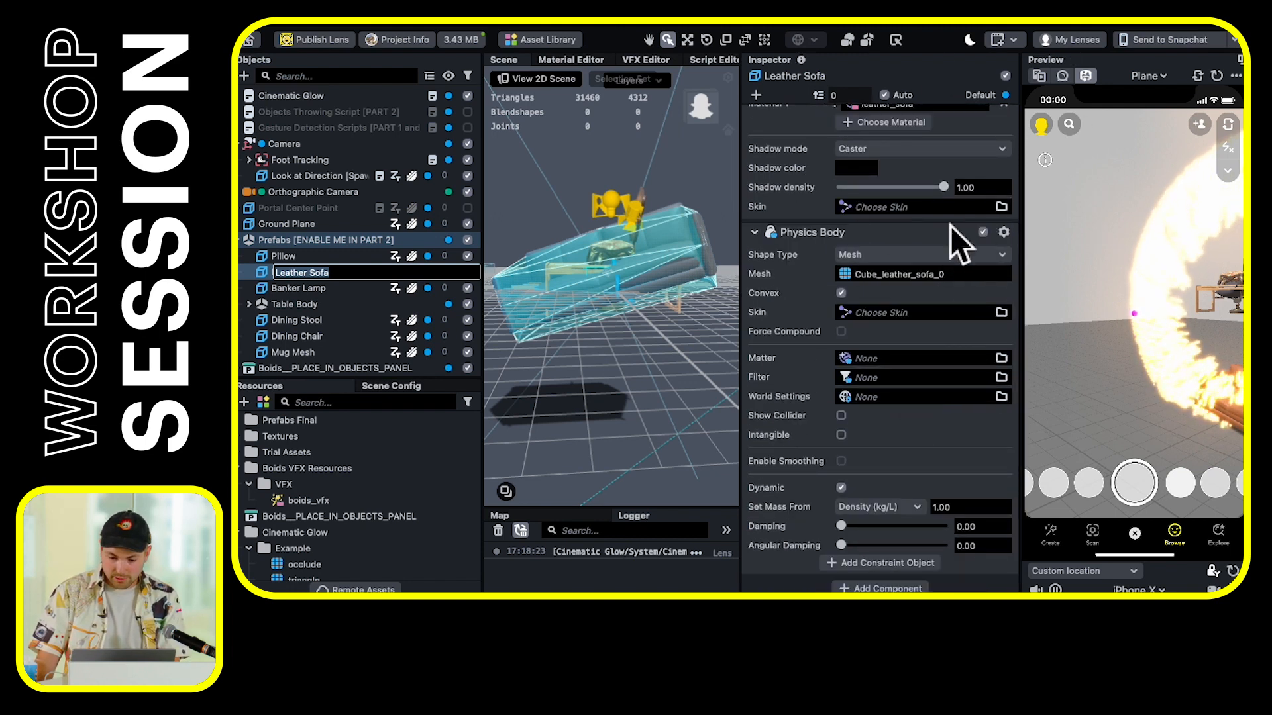
pyautogui.rightClick(920, 234)
pyautogui.click(961, 262)
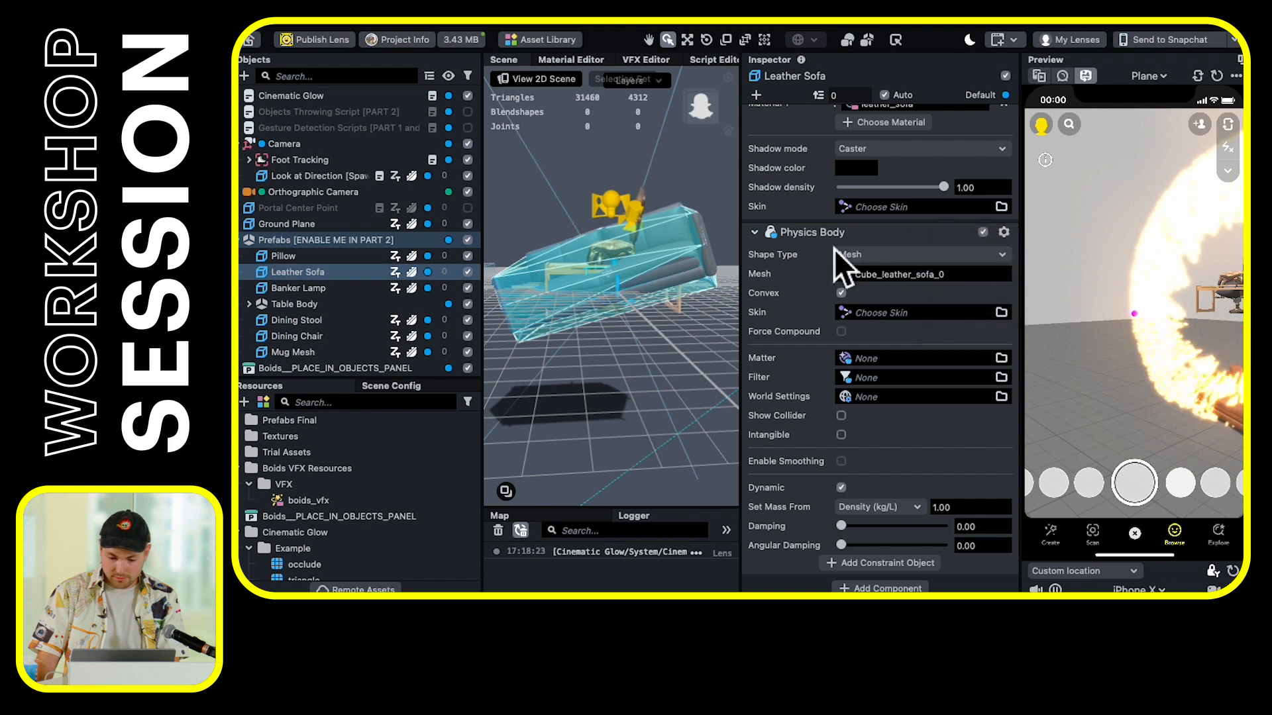
pyautogui.click(325, 291)
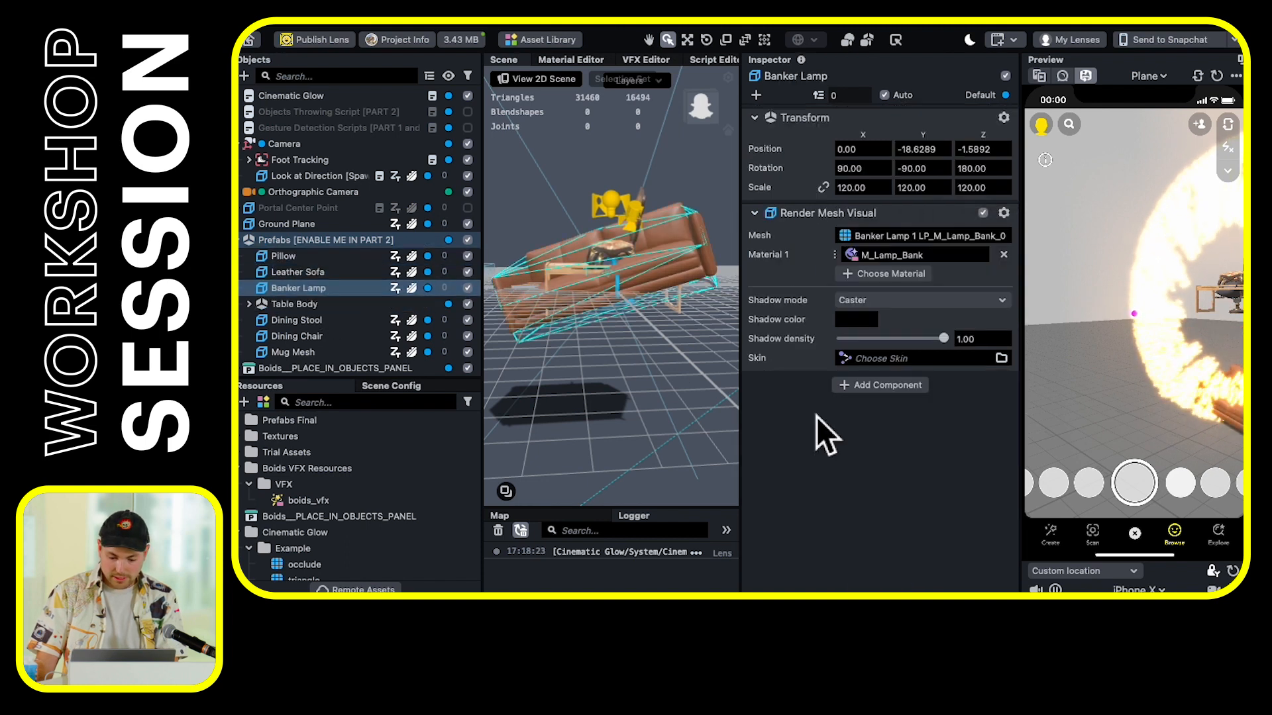
pyautogui.click(865, 425)
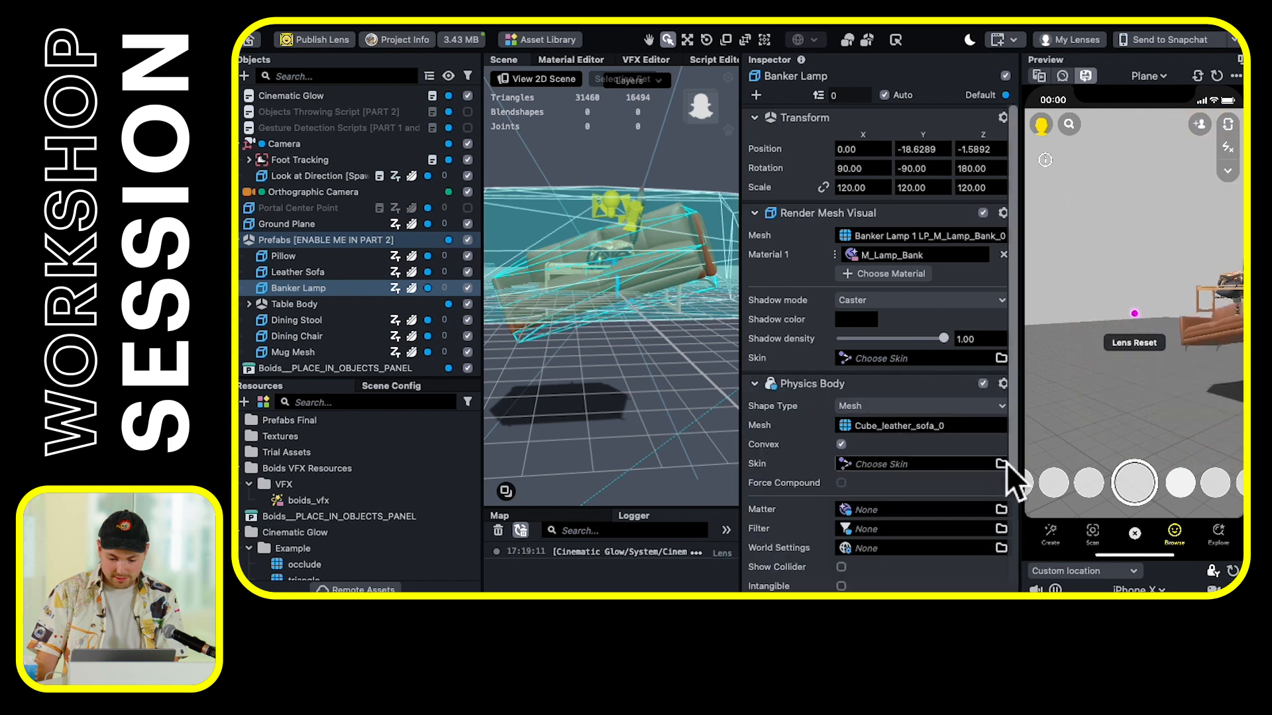
# Browse the Prefabs Imported meshes for the collider mesh of the Banker Lamp's Physics Body
pyautogui.click(911, 427)
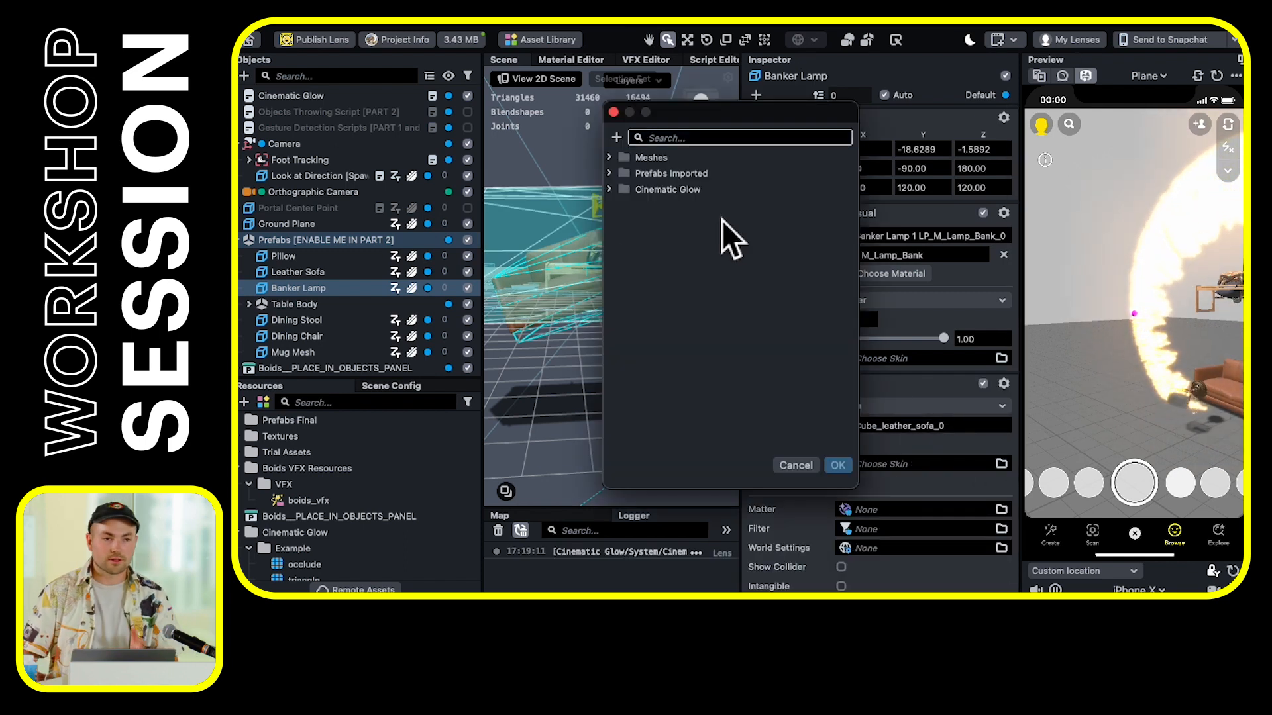
pyautogui.click(610, 173)
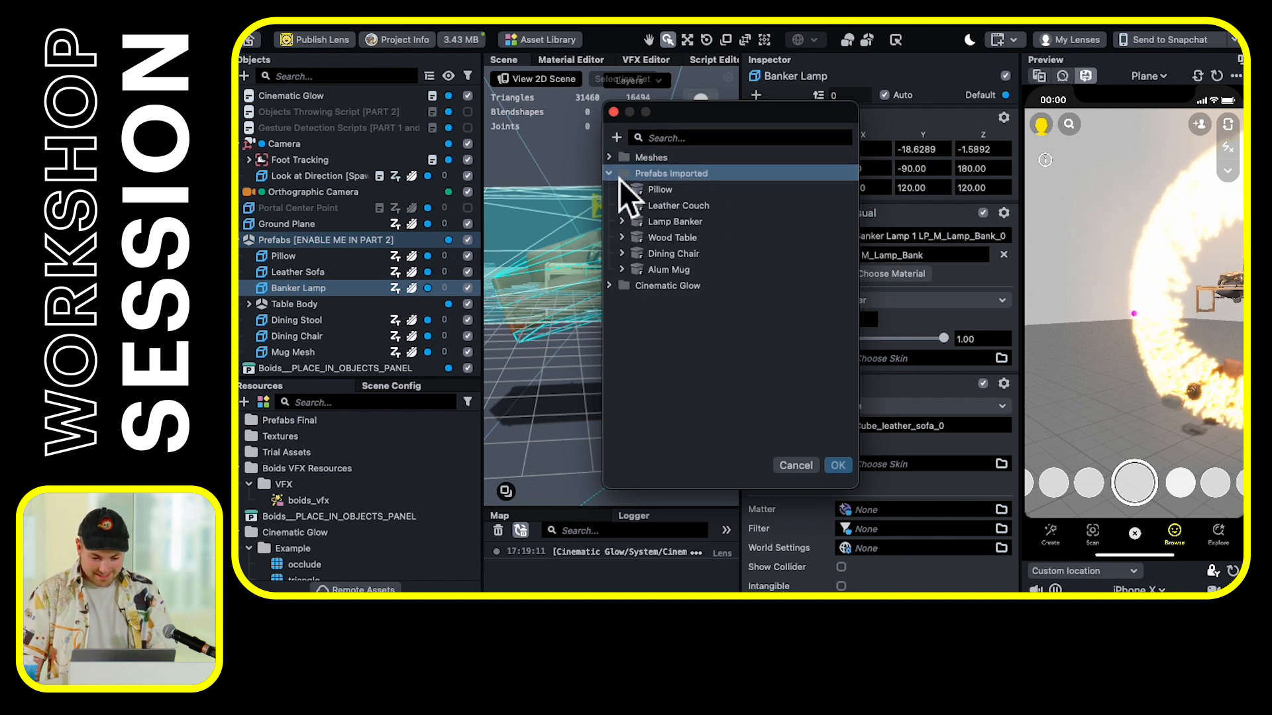
# Set the Banker Lamp's Physics Body mesh to Banker Lamp 1 LP_M_Lamp_Bank_0 from the imported Lamp Banker prefab
pyautogui.click(629, 223)
pyautogui.click(635, 237)
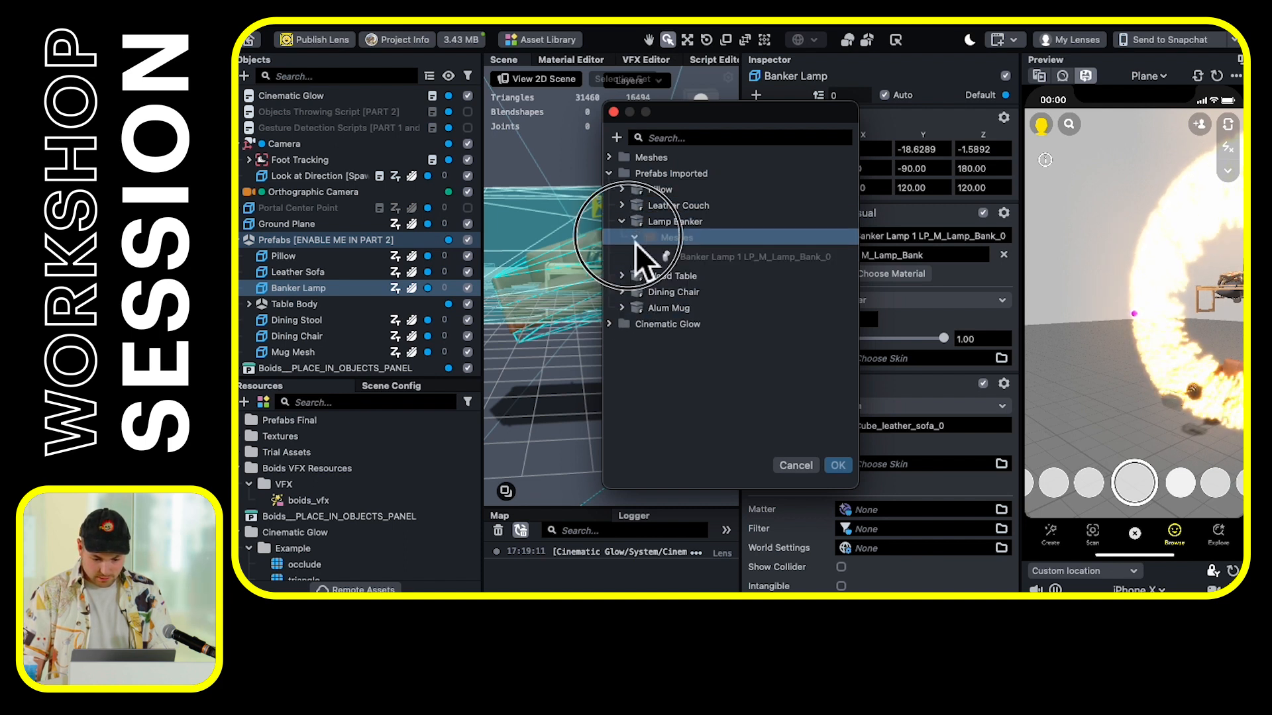
pyautogui.click(649, 257)
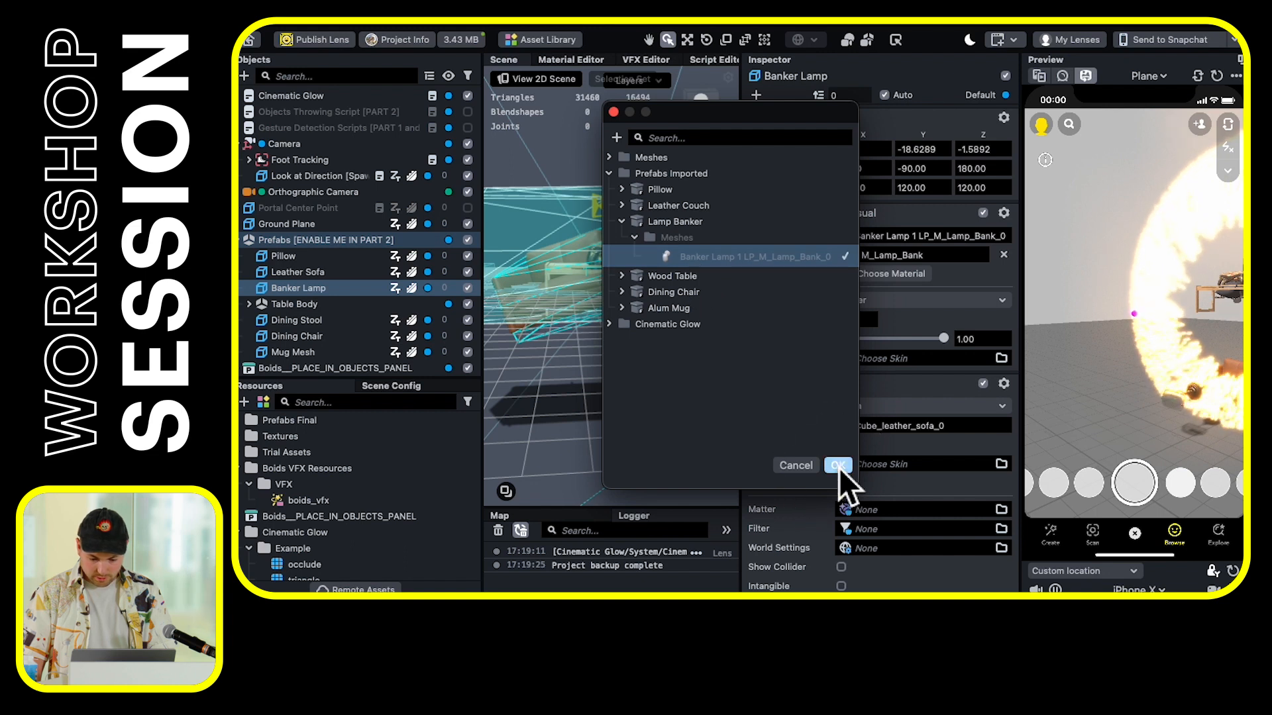
pyautogui.click(837, 465)
pyautogui.moveTo(1178, 413); pyautogui.dragTo(1116, 387, button='right')
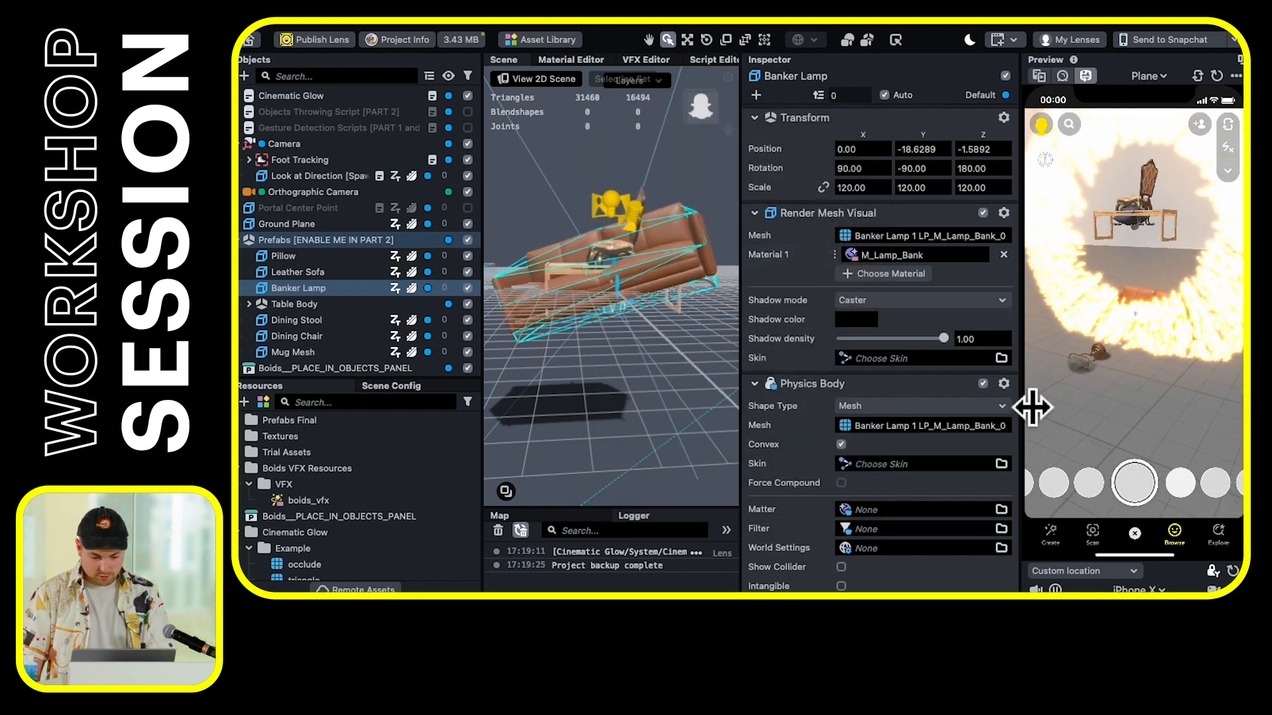
# Paste the copied Physics Body onto the Dining Stool and set its collision mesh to DiningxStool_DiningChair_0
pyautogui.click(299, 321)
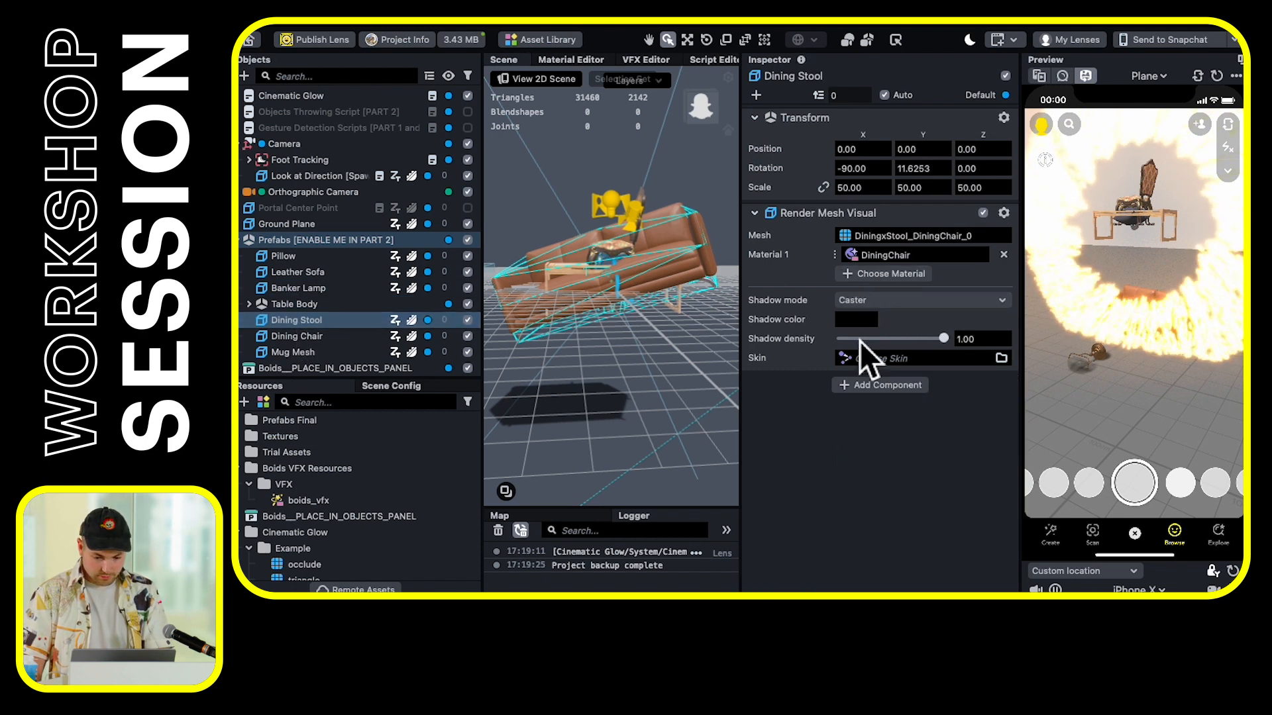
pyautogui.click(874, 386)
pyautogui.click(912, 428)
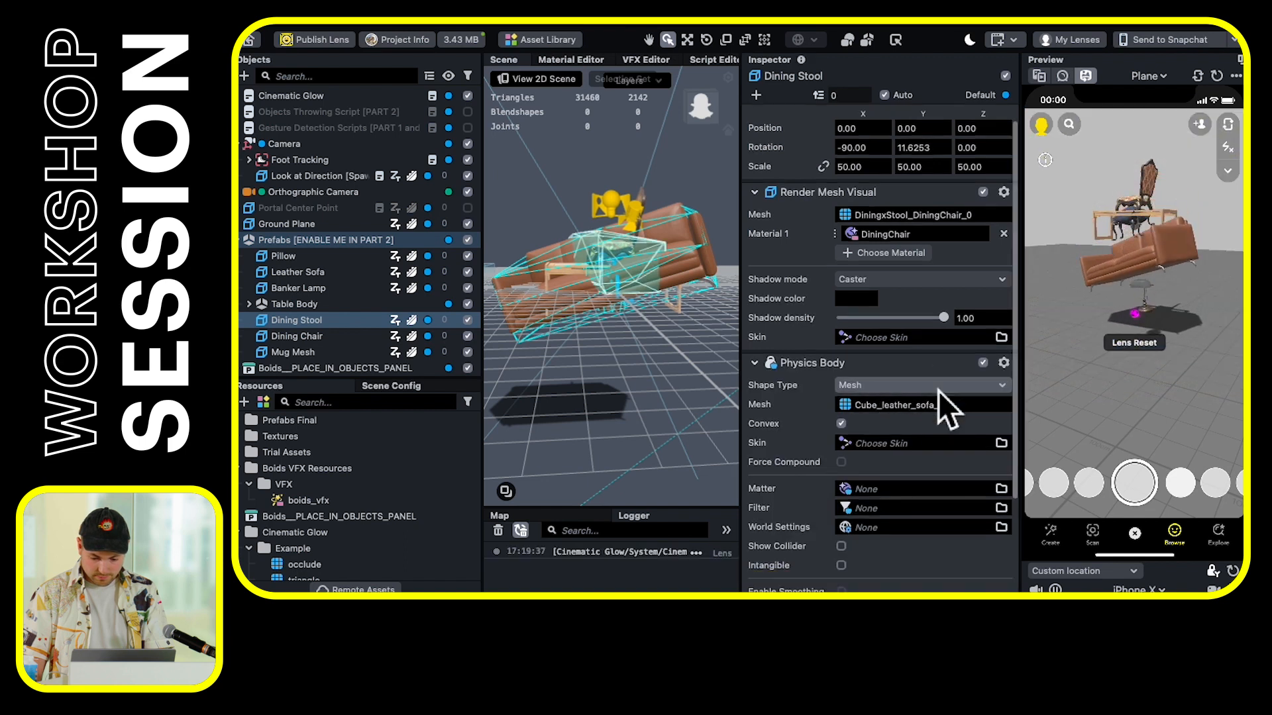
pyautogui.scroll(-5, 938, 391)
pyautogui.click(889, 272)
pyautogui.write('din')
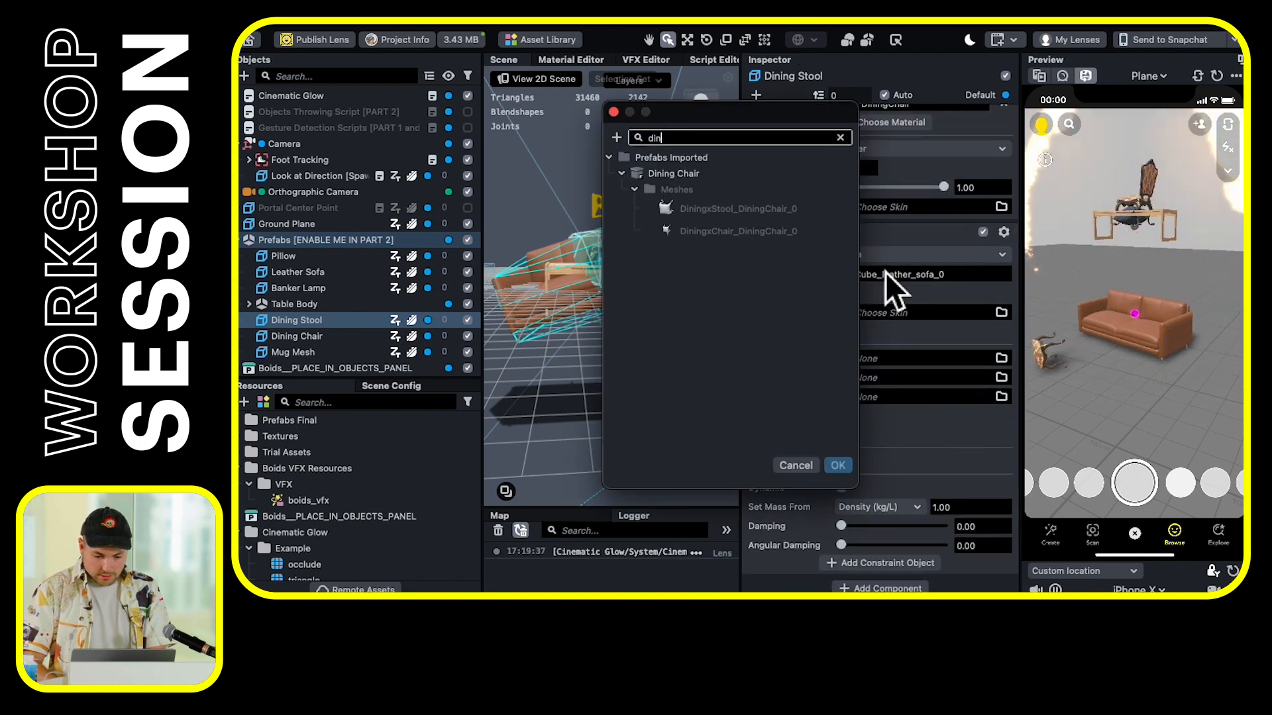
pyautogui.click(741, 208)
pyautogui.doubleClick(742, 206)
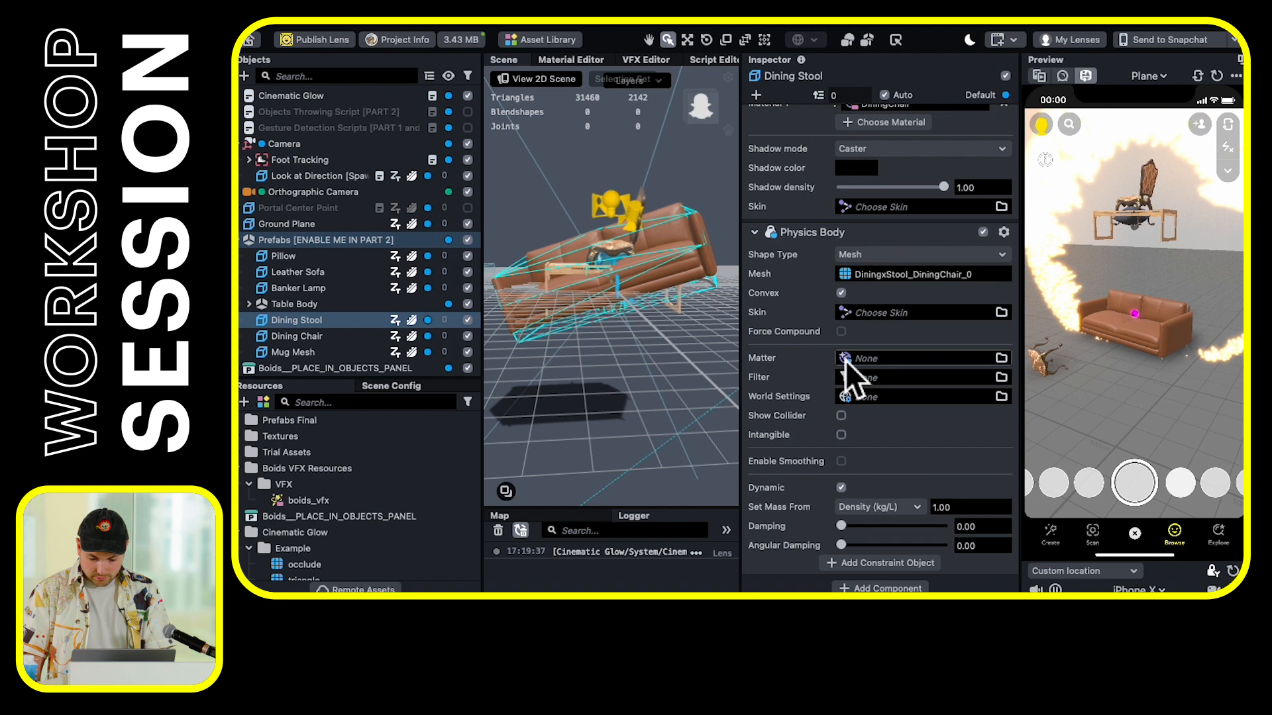
# Paste the copied Physics Body onto the Dining Chair and set its collision mesh to DiningxChair_DiningChair_0
pyautogui.click(297, 336)
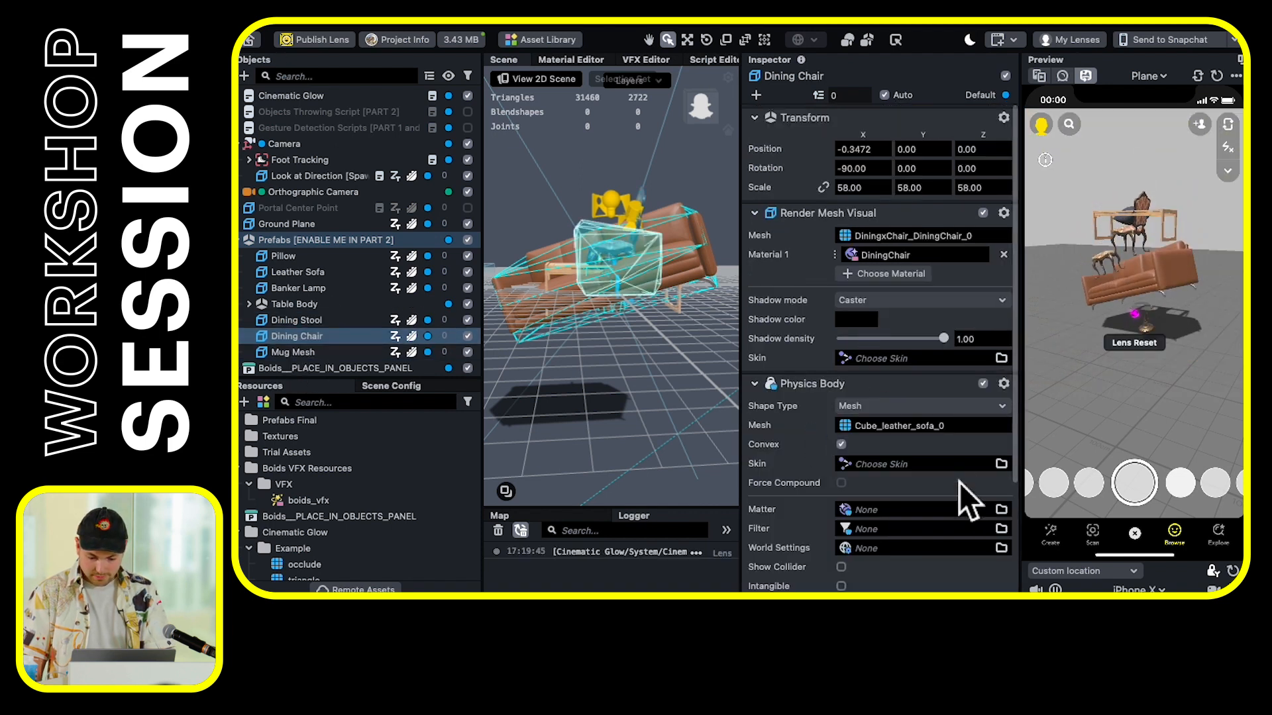
pyautogui.click(898, 426)
pyautogui.write('din')
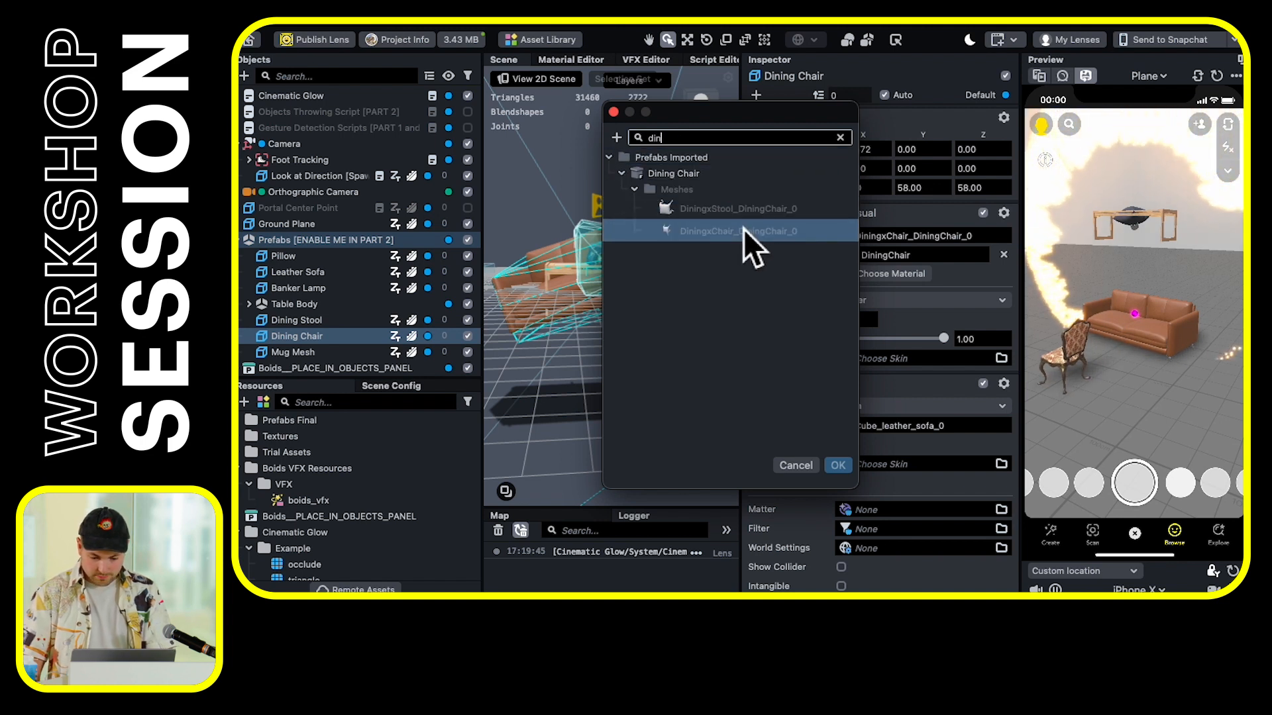
pyautogui.doubleClick(744, 231)
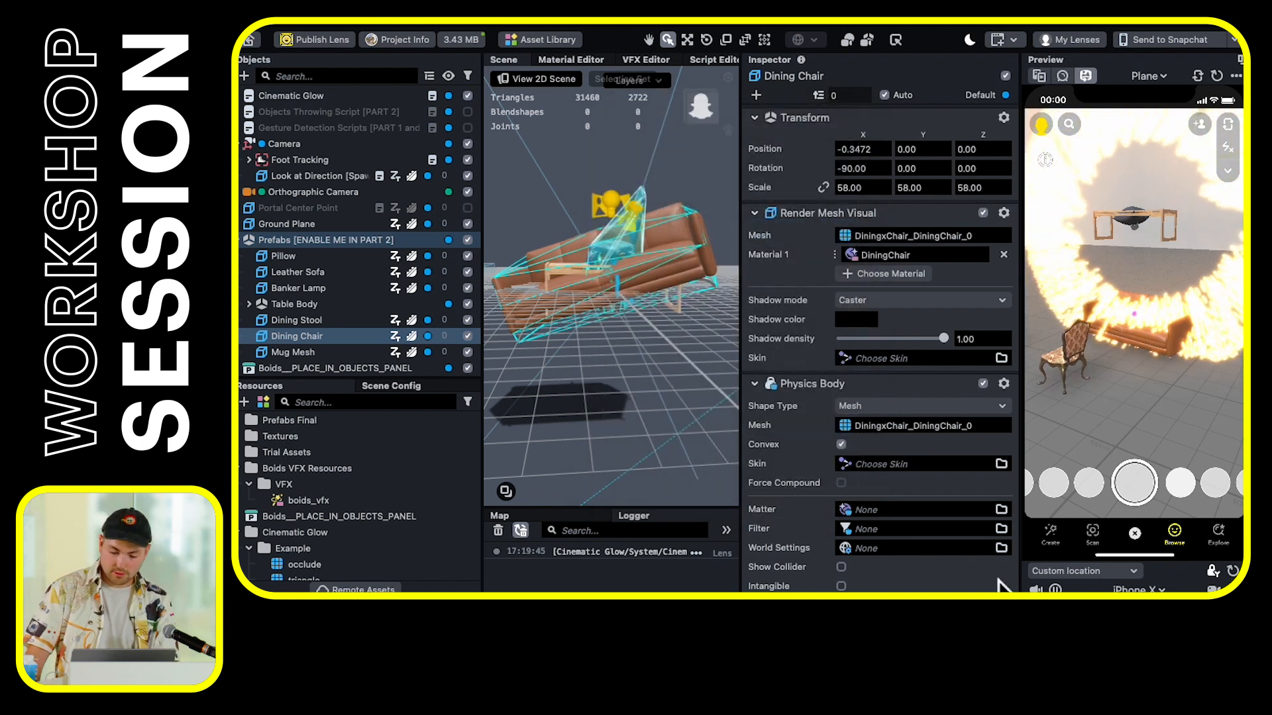
# Paste the copied Physics Body component onto the Mug Mesh object
pyautogui.click(350, 353)
pyautogui.click(880, 385)
pyautogui.click(901, 430)
pyautogui.scroll(-3, 914, 444)
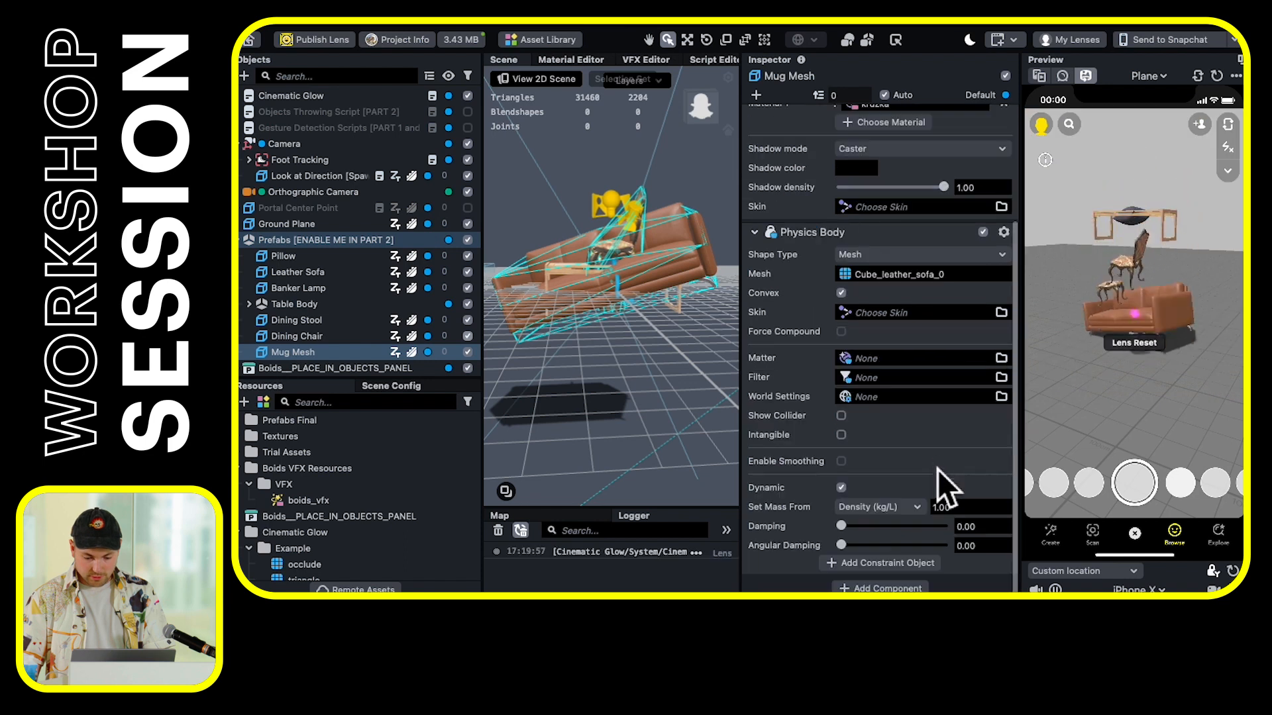
# Set the Mug Mesh object's Physics Body mesh to kruzka_kruzka
pyautogui.click(890, 281)
pyautogui.write('mug')
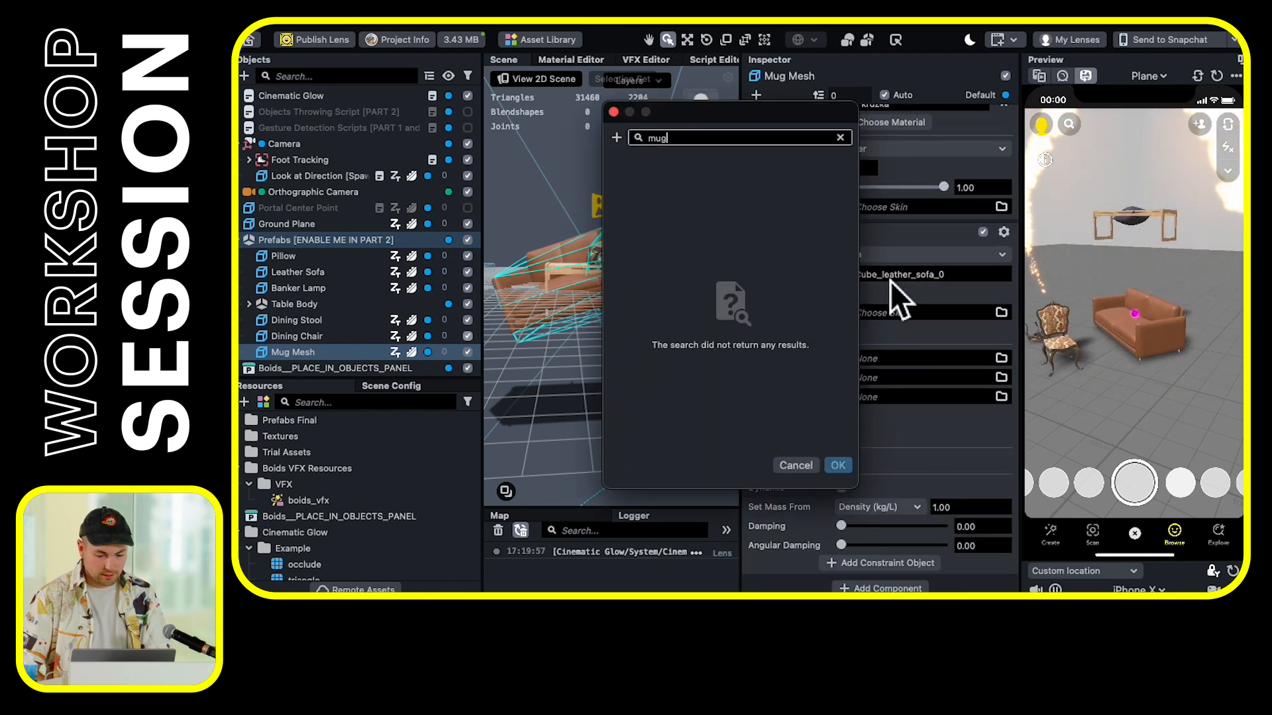
pyautogui.press('BackSpace')
pyautogui.press('BackSpace')
pyautogui.press('BackSpace')
pyautogui.write('al')
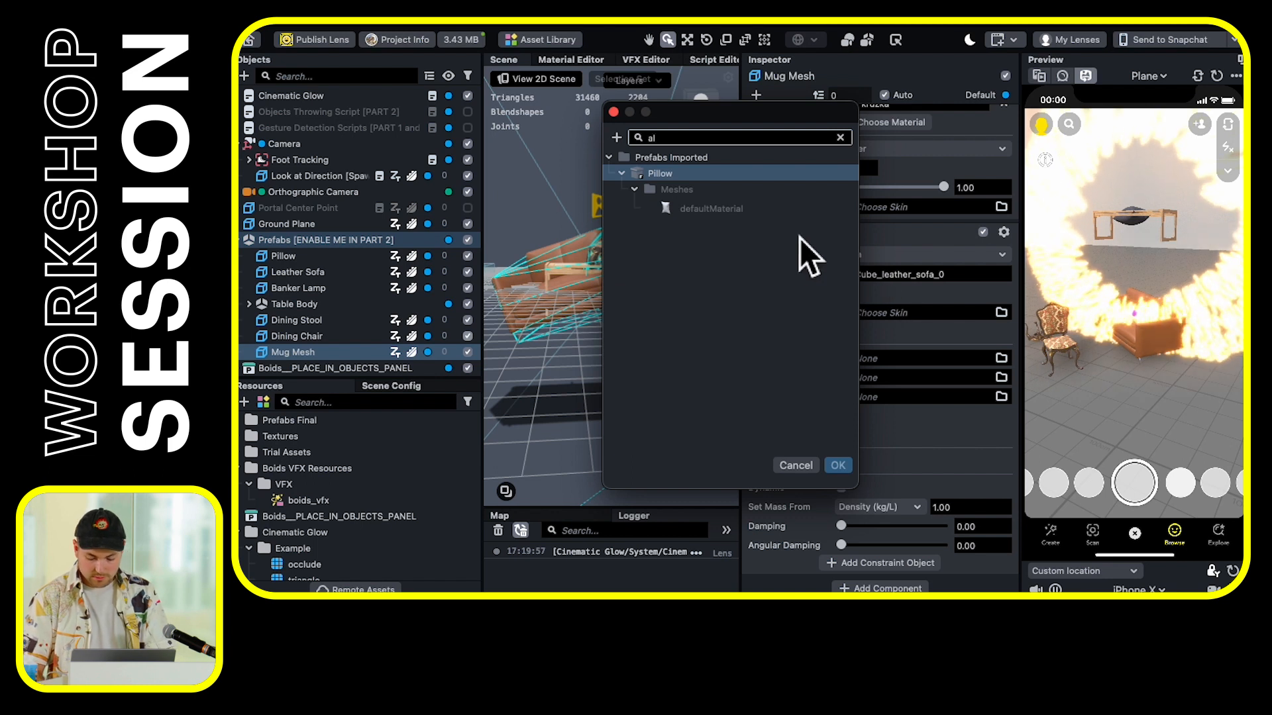
pyautogui.press('BackSpace')
pyautogui.press('BackSpace')
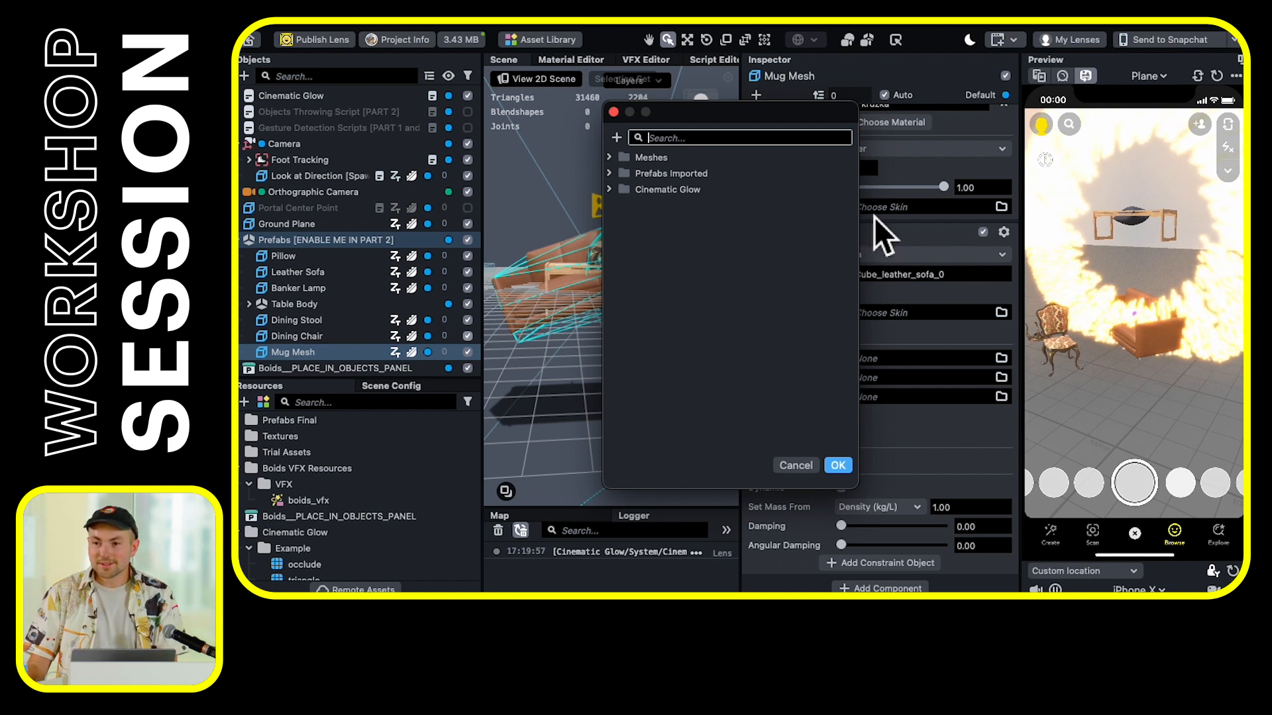
pyautogui.click(609, 157)
pyautogui.doubleClick(620, 174)
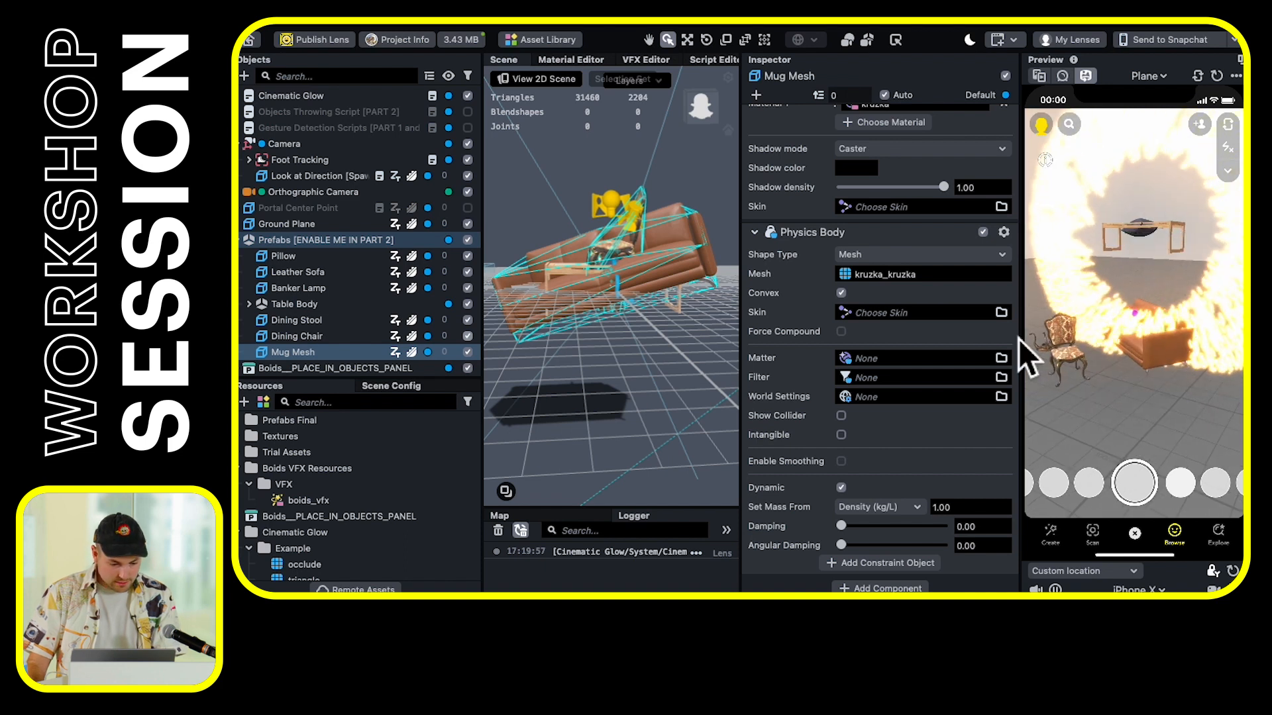
# Paste the copied Physics Body component onto the Pillow object
pyautogui.click(311, 240)
pyautogui.click(305, 257)
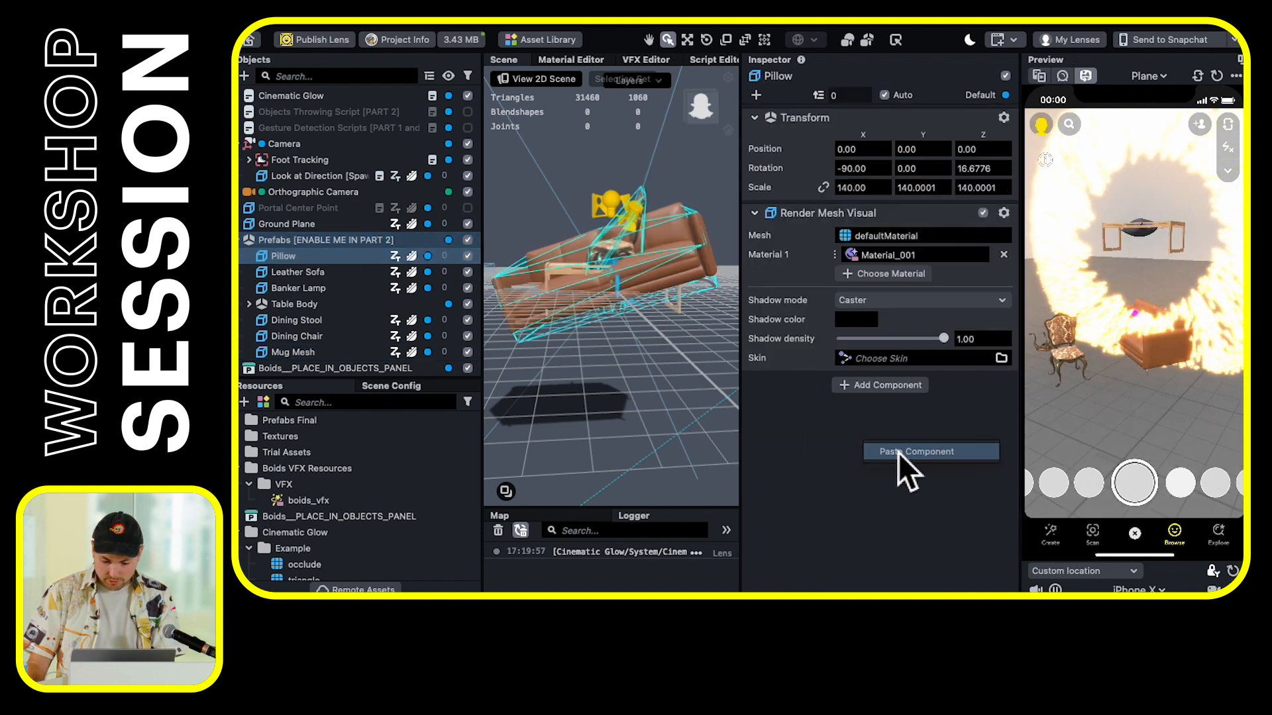
pyautogui.click(898, 452)
pyautogui.scroll(-3, 914, 441)
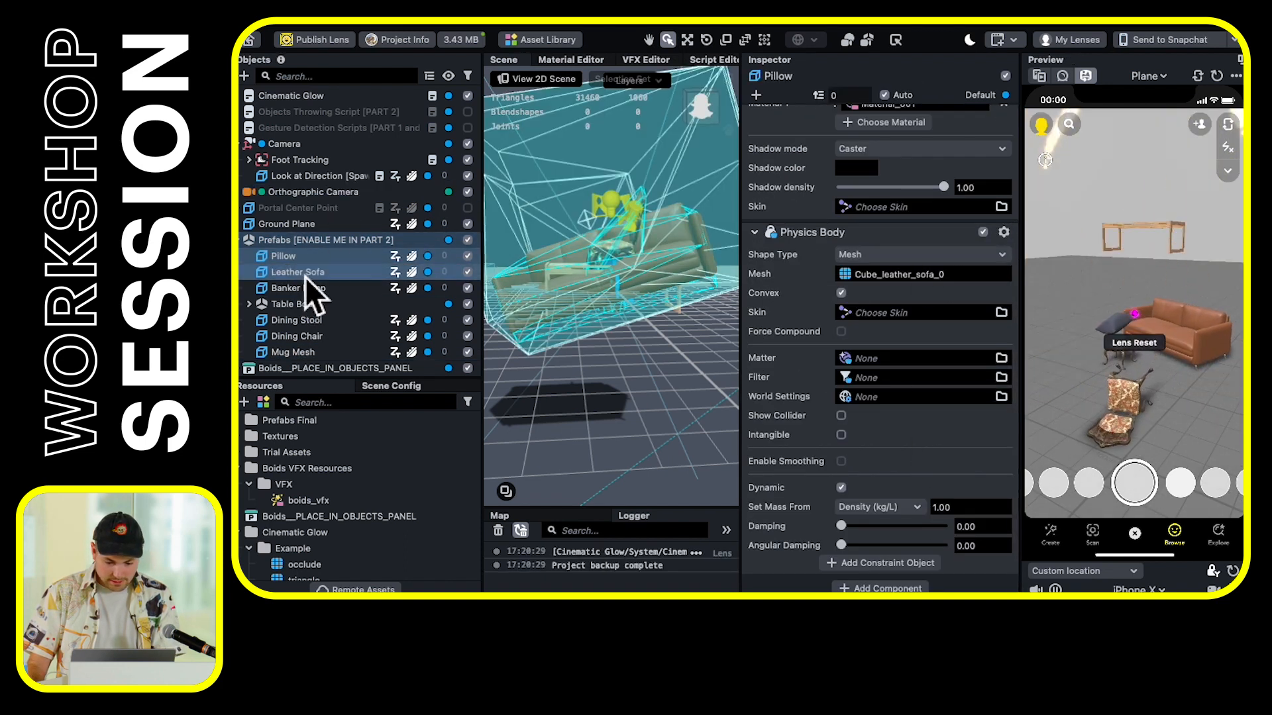
# Set the Pillow's Physics Body mesh to defaultMaterial from the imported Pillow prefab
pyautogui.click(936, 276)
pyautogui.write('pi')
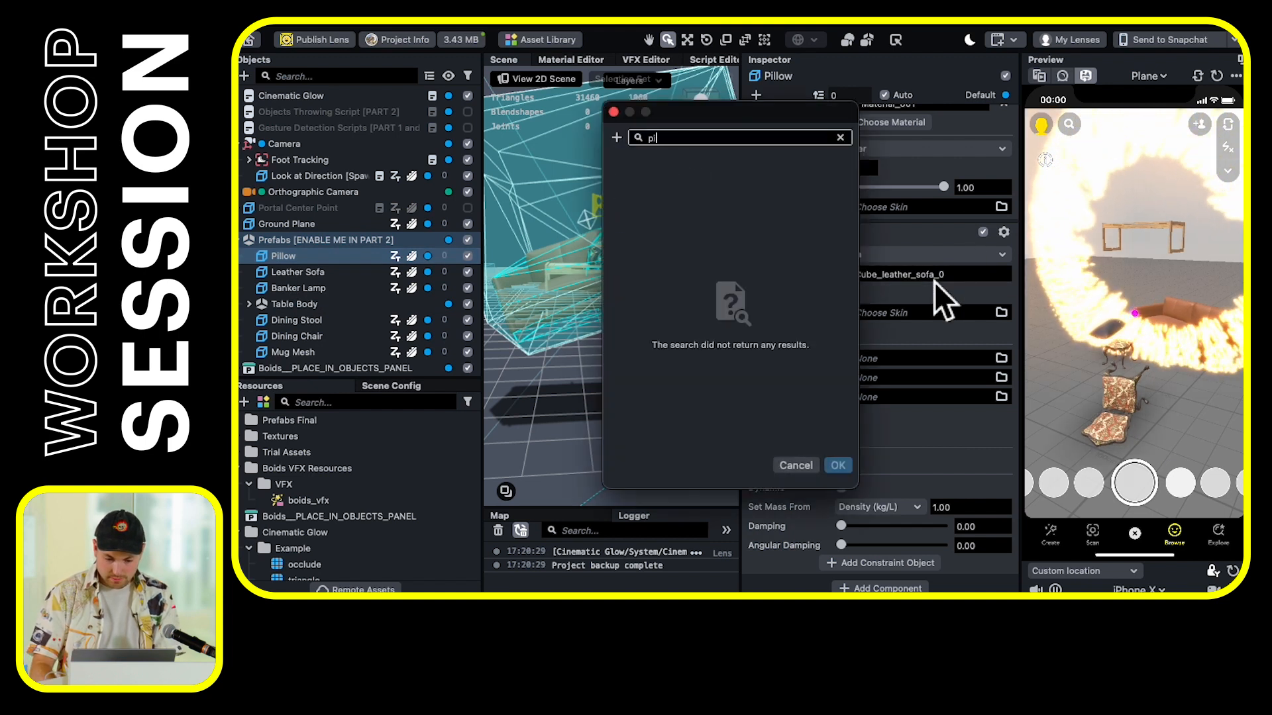
pyautogui.press('BackSpace')
pyautogui.press('BackSpace')
pyautogui.click(609, 190)
pyautogui.click(609, 173)
pyautogui.click(621, 190)
pyautogui.click(635, 205)
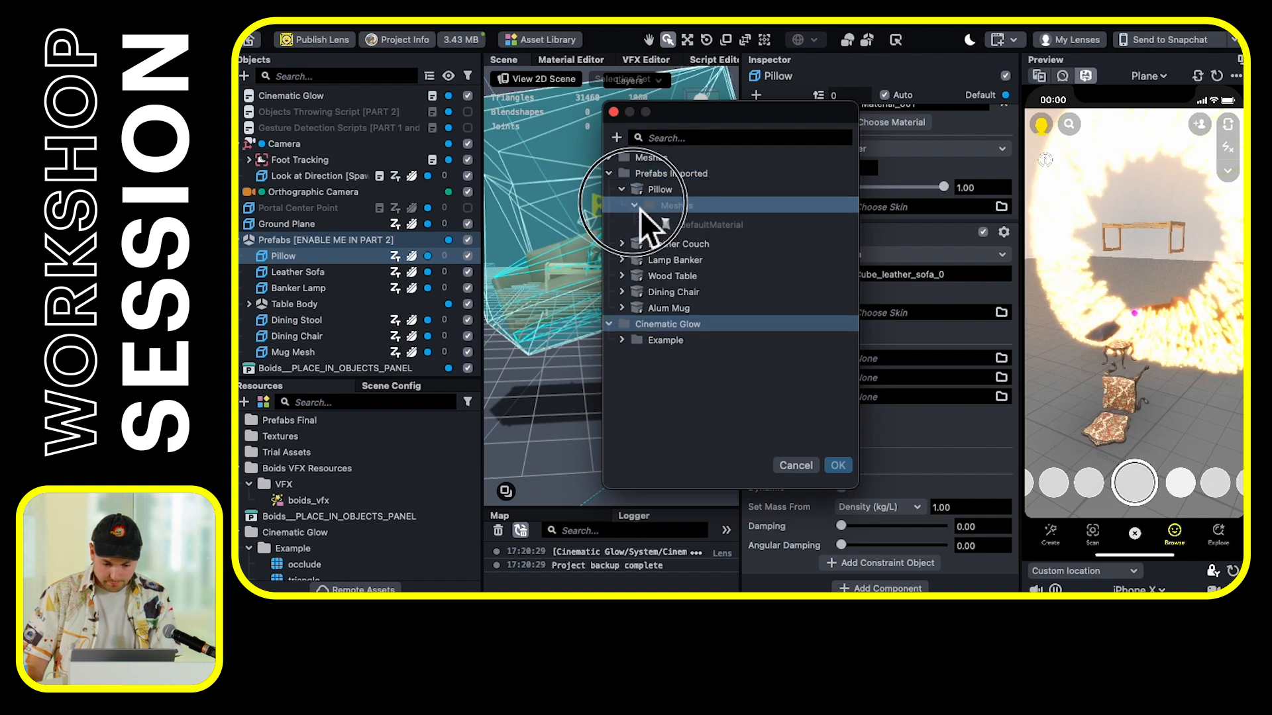
pyautogui.doubleClick(689, 225)
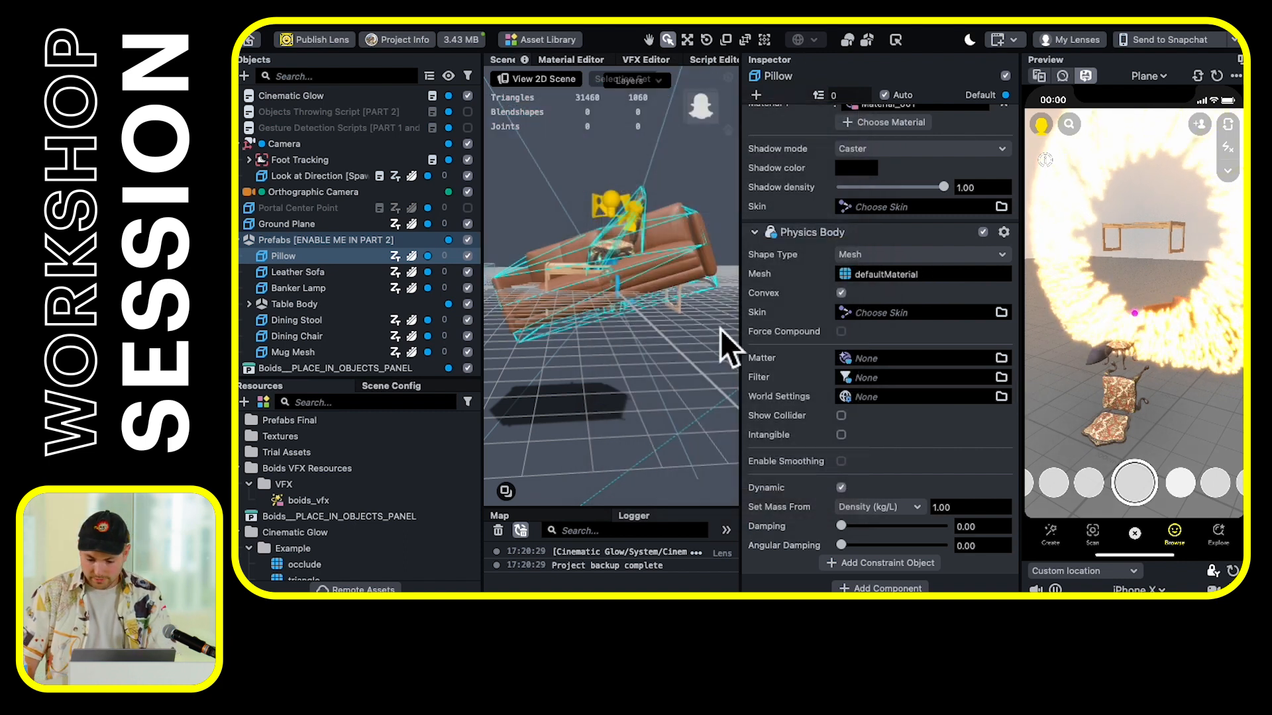
# Inspect the table's child meshes and paste the copied Physics Body onto the Table Body parent object
pyautogui.click(250, 304)
pyautogui.scroll(-1, 387, 357)
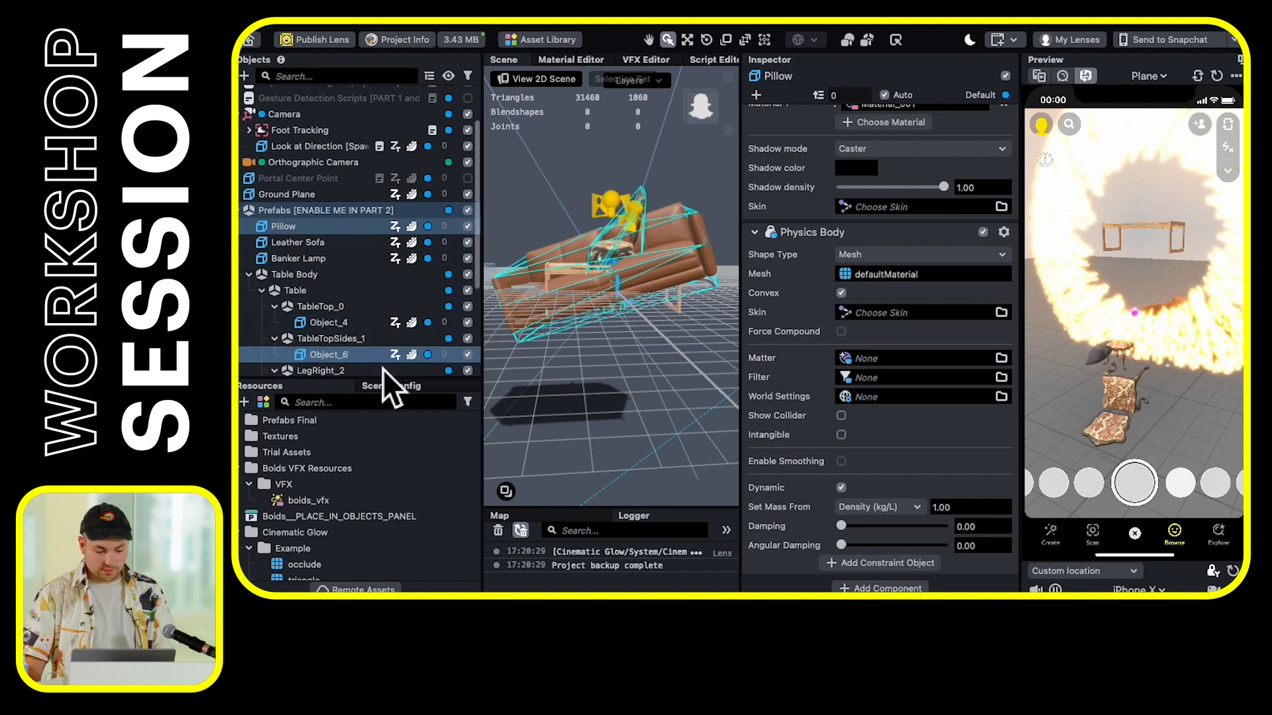
pyautogui.click(306, 266)
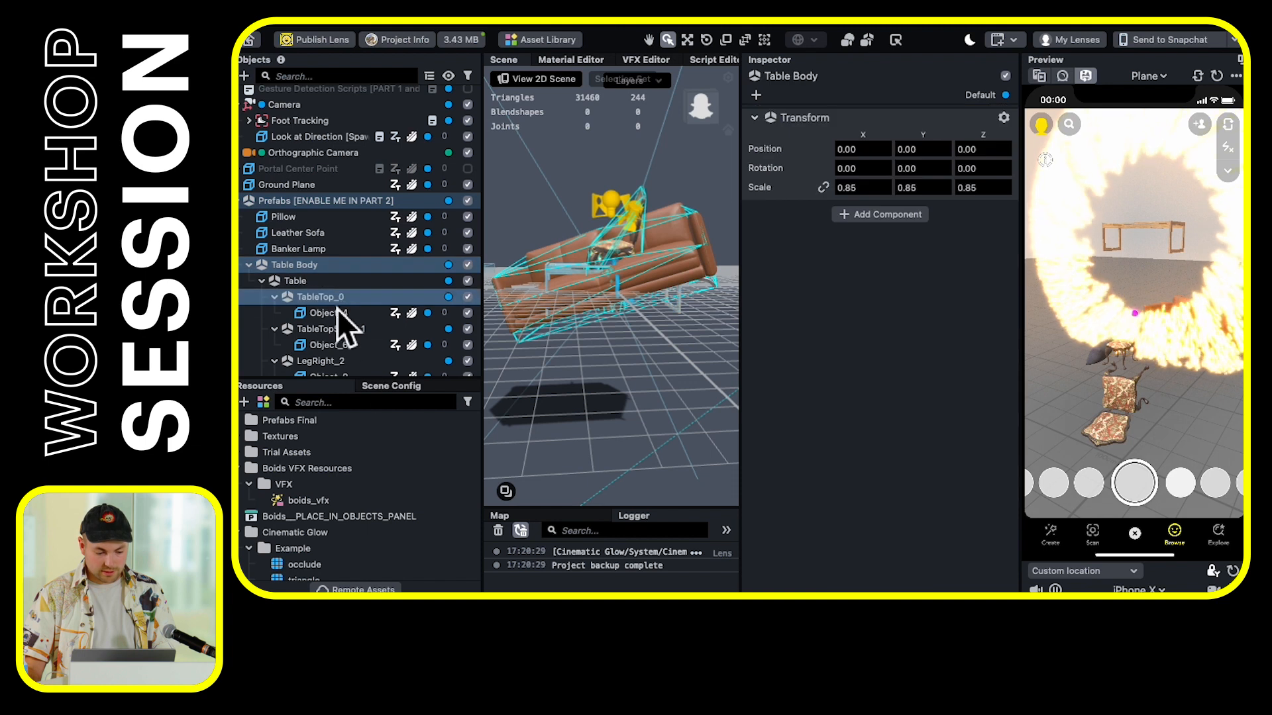
pyautogui.click(321, 315)
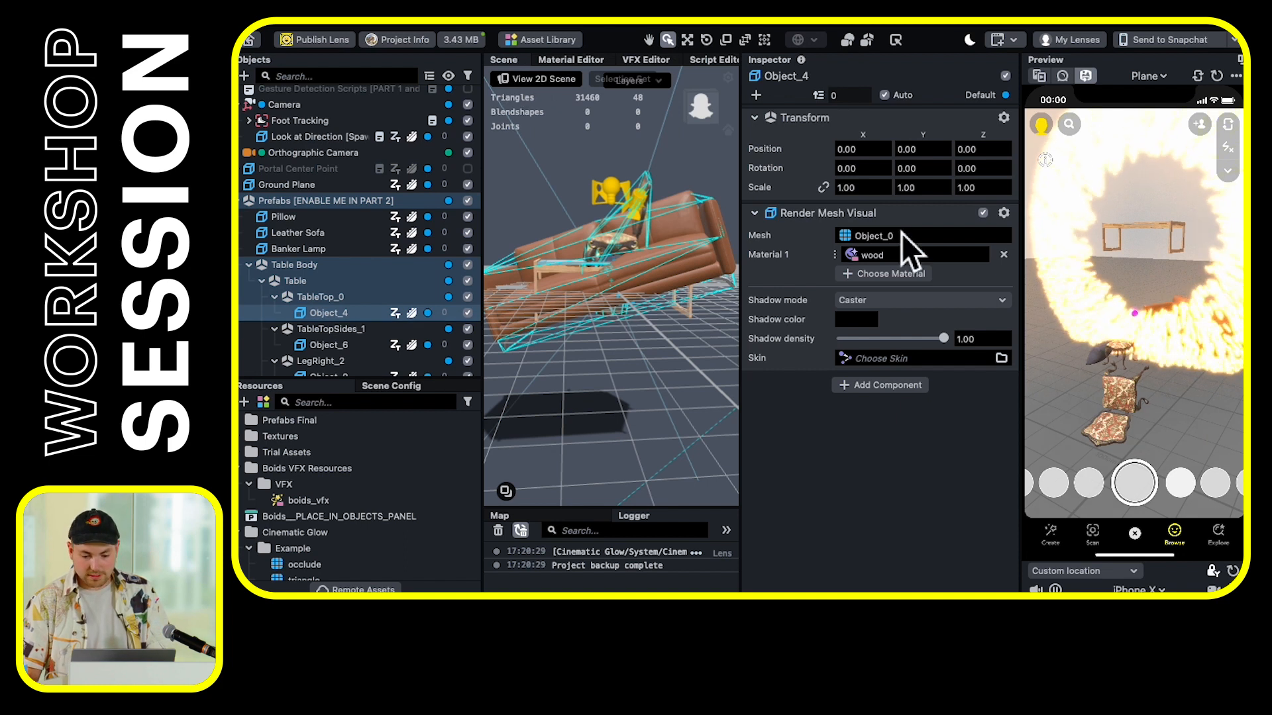
pyautogui.click(337, 267)
pyautogui.rightClick(934, 304)
pyautogui.click(956, 309)
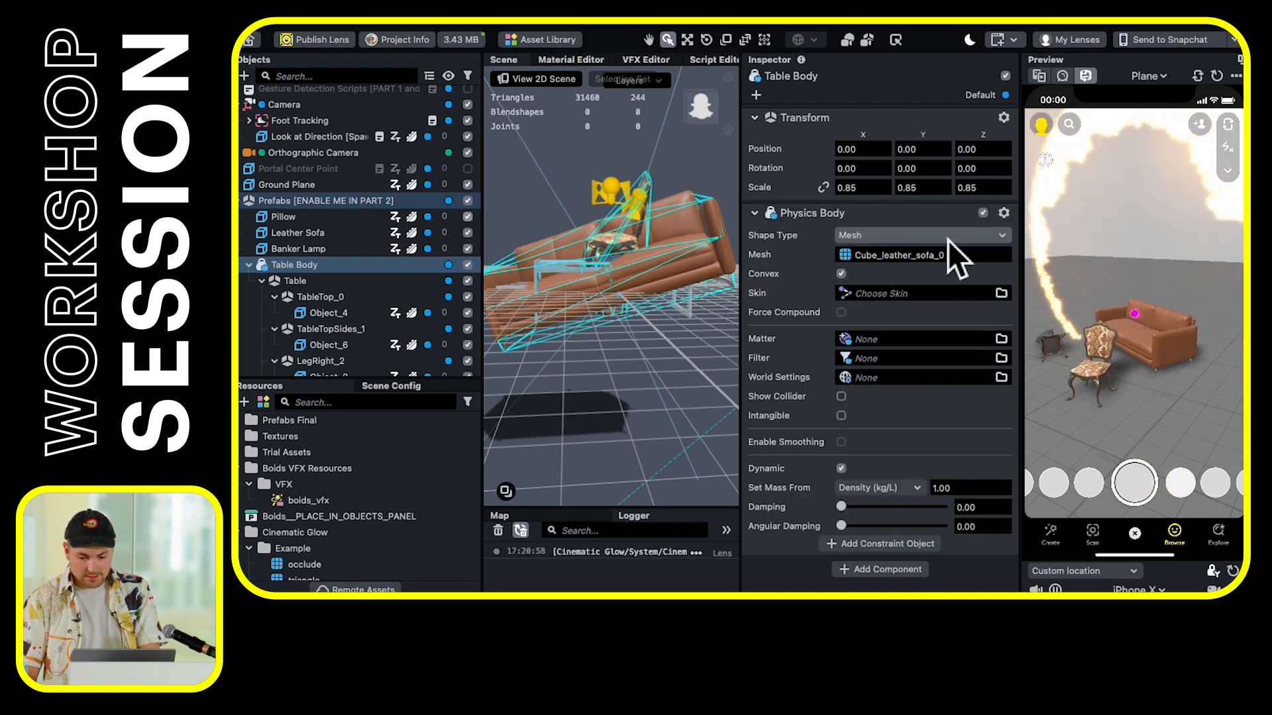
# Set the Table Body's Physics Body mesh to Object_4 from the imported Wood Table prefab
pyautogui.click(902, 257)
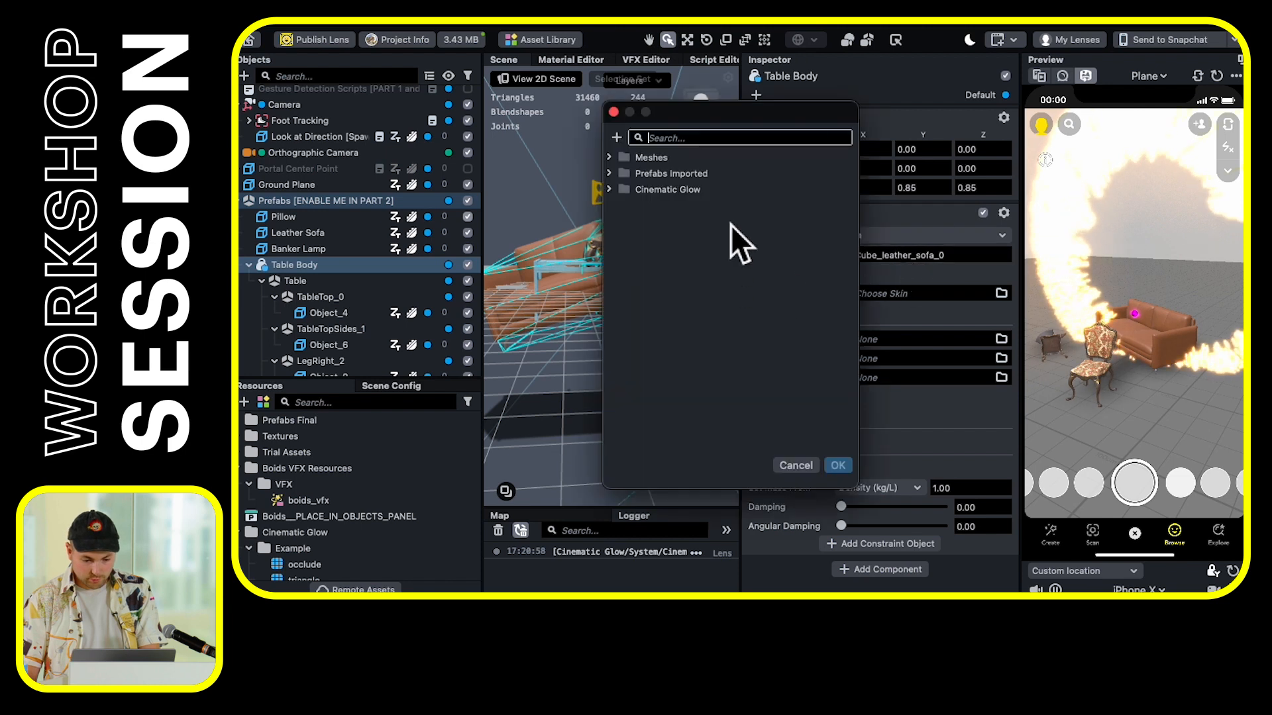
pyautogui.click(616, 176)
pyautogui.click(611, 174)
pyautogui.click(628, 239)
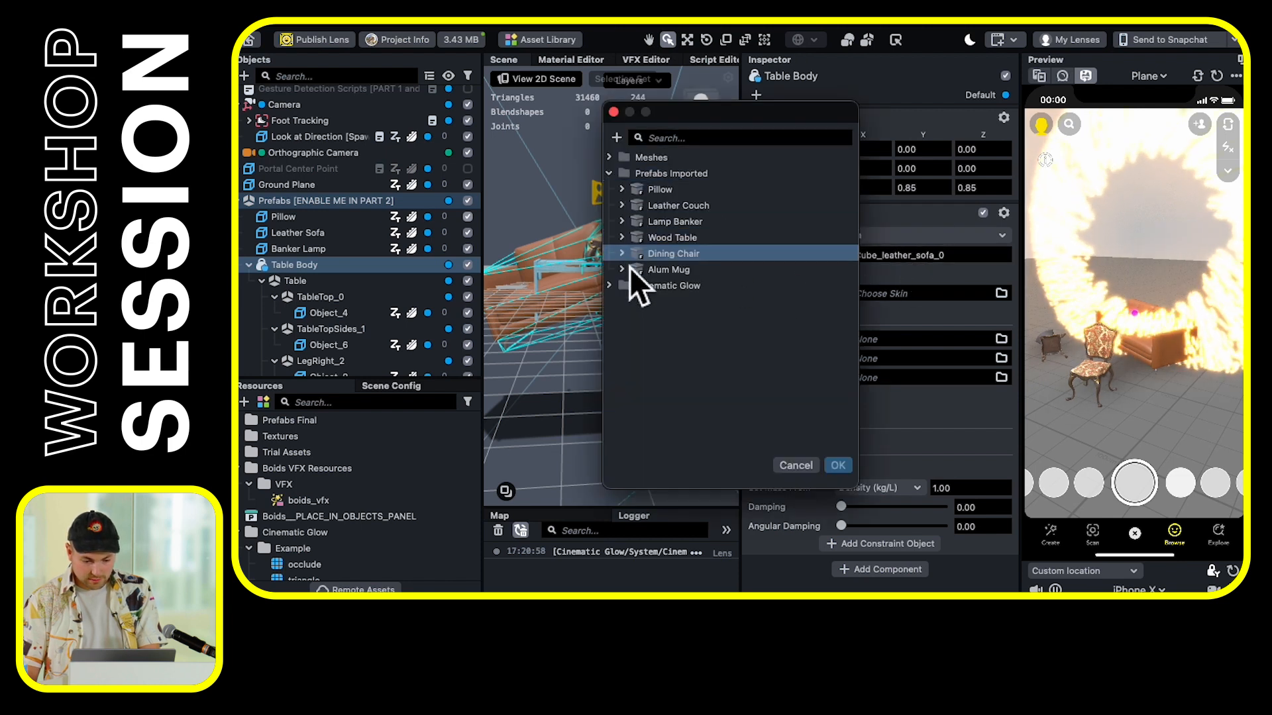
pyautogui.click(623, 237)
pyautogui.click(637, 255)
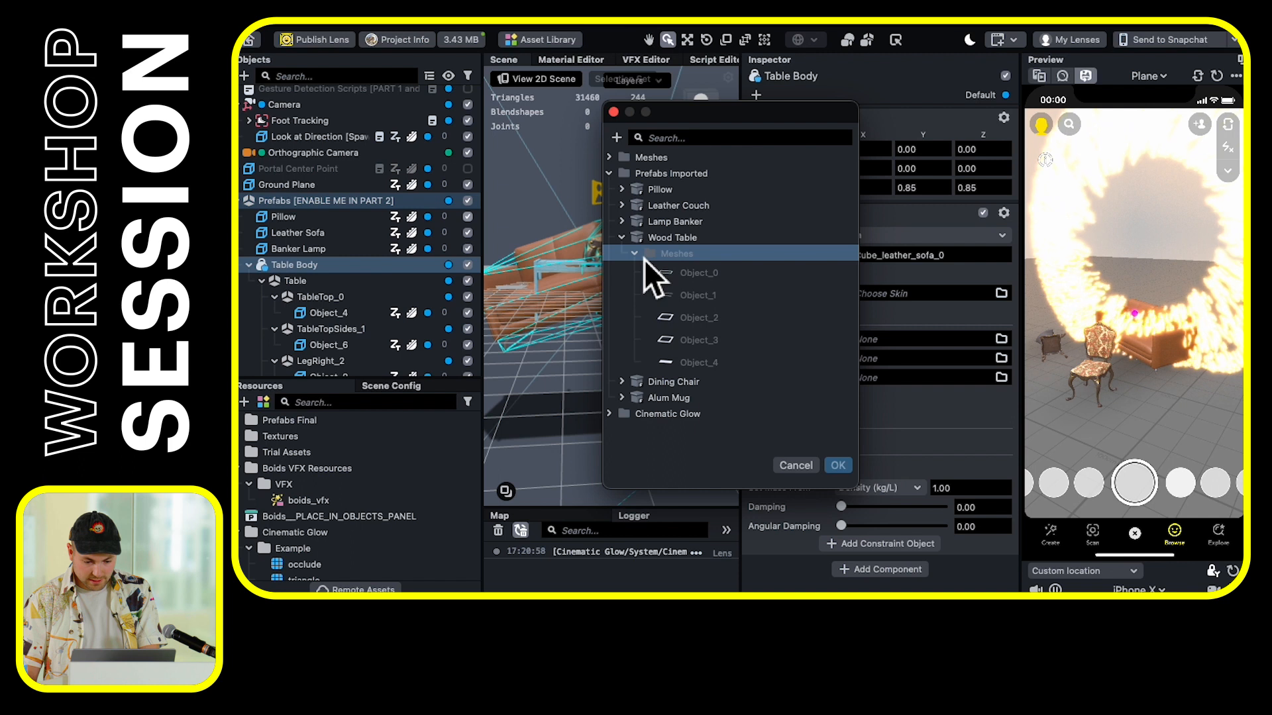
pyautogui.click(767, 339)
pyautogui.click(769, 364)
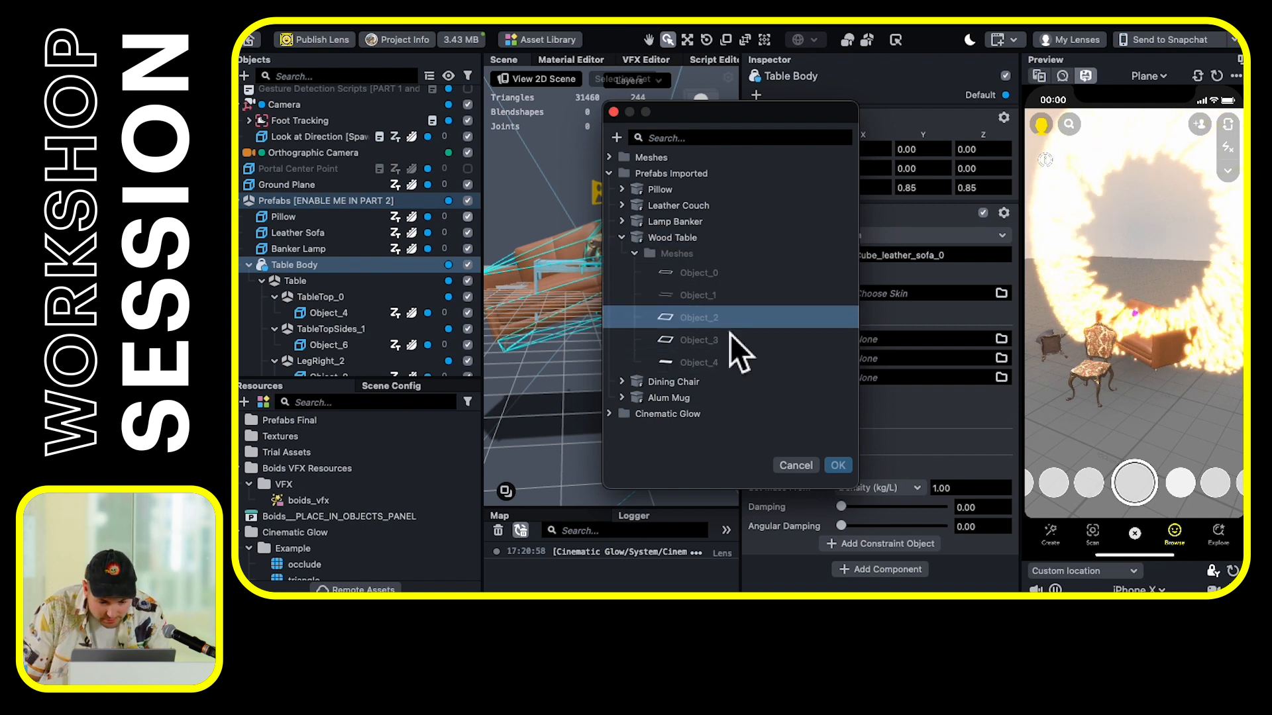
pyautogui.doubleClick(737, 368)
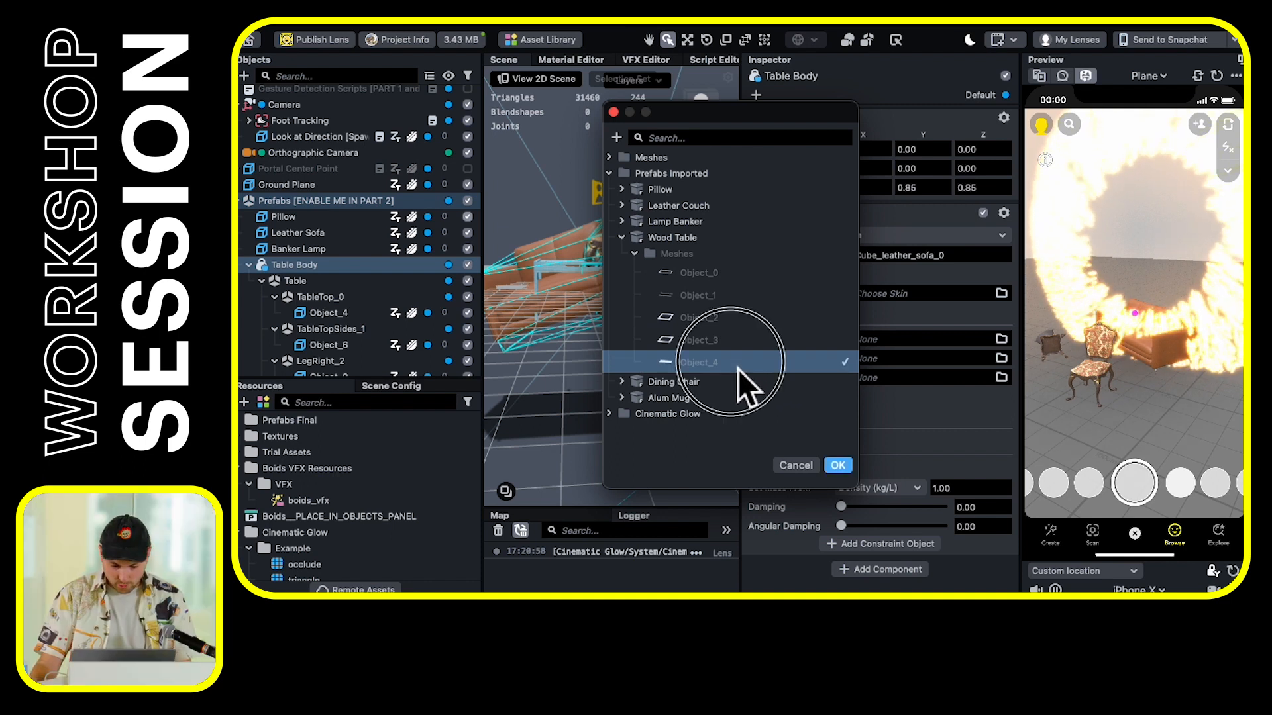
# Restart the lens preview and look around to check how the furniture falls out of the portal
pyautogui.keyDown('alt'); pyautogui.moveTo(586, 316); pyautogui.dragTo(543, 328); pyautogui.keyUp('alt')
pyautogui.moveTo(1165, 346); pyautogui.dragTo(1085, 348)
pyautogui.click(1217, 77)
pyautogui.moveTo(1141, 318); pyautogui.dragTo(1155, 477)
pyautogui.moveTo(1126, 346); pyautogui.dragTo(1236, 224)
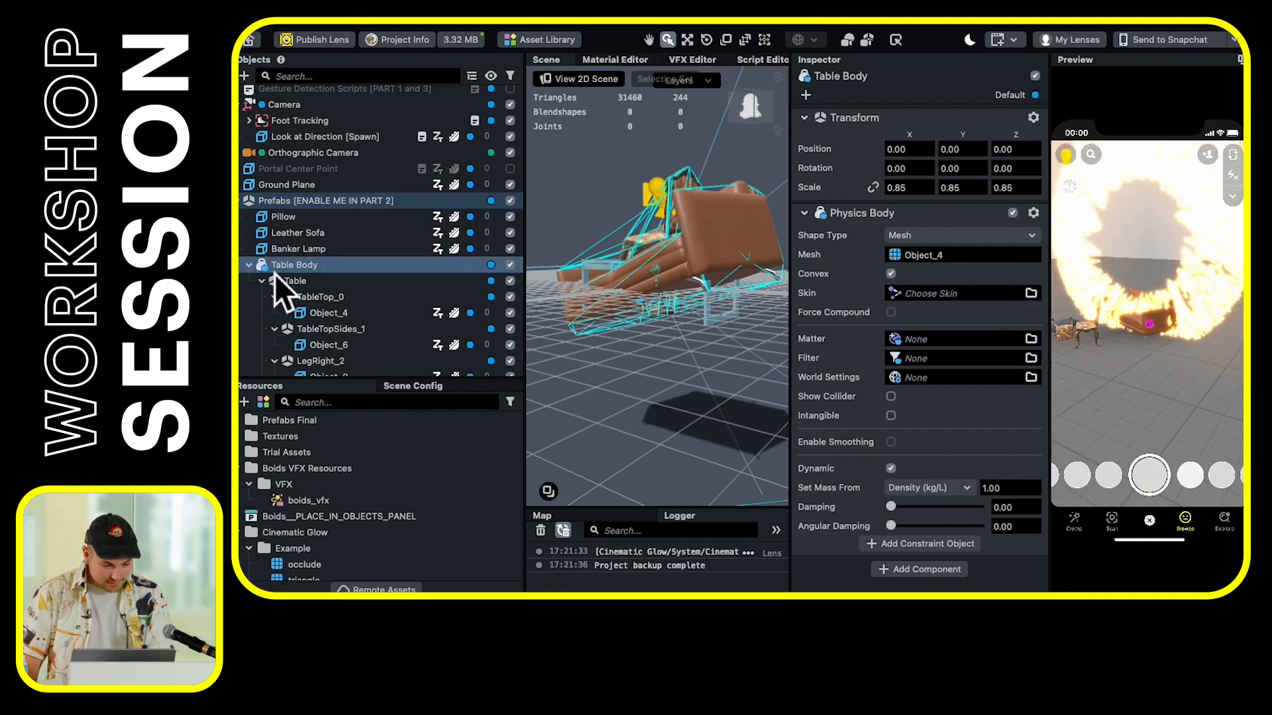
# Change the Table Body's Physics Body mesh to Object_1 from the imported prefabs
pyautogui.click(938, 257)
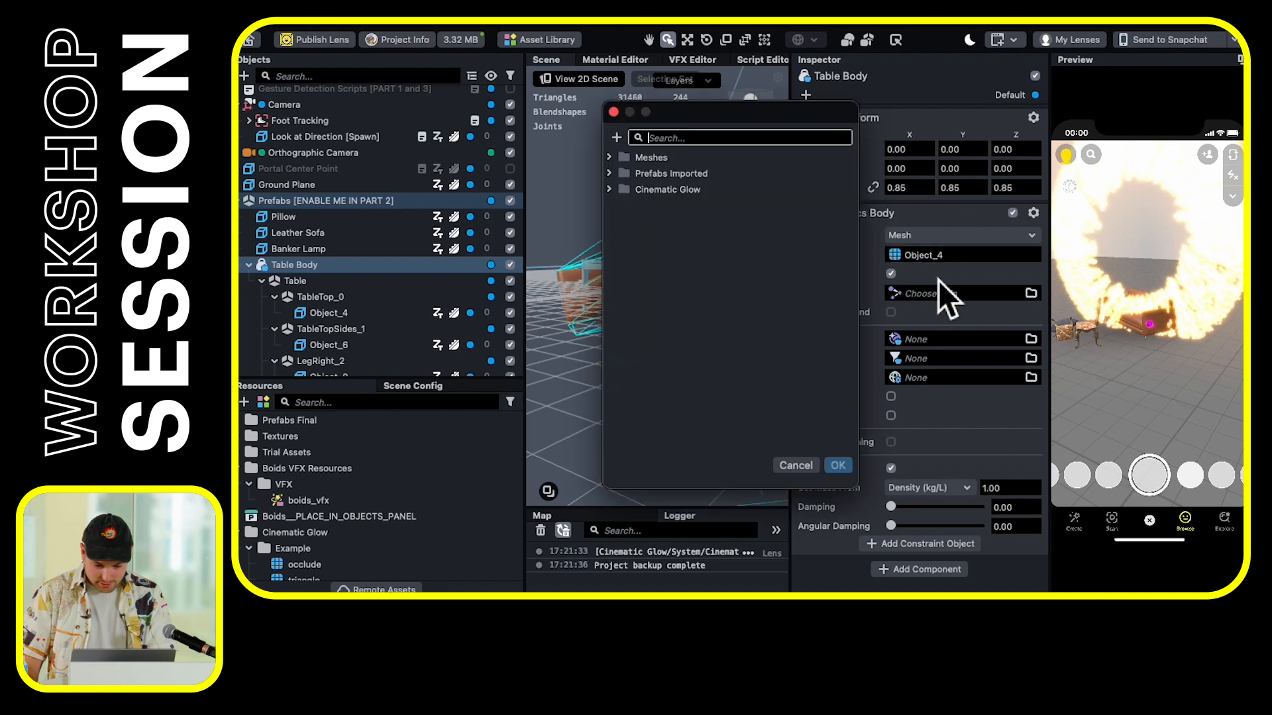
pyautogui.click(610, 173)
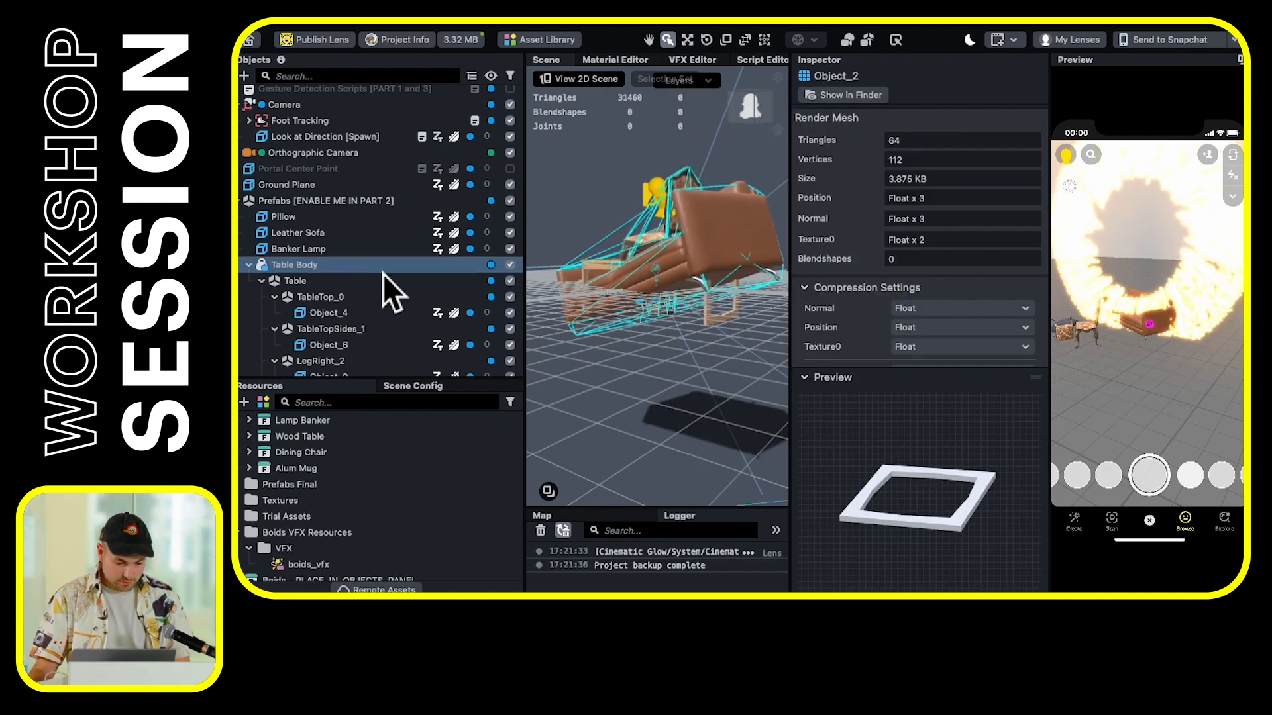
pyautogui.click(368, 271)
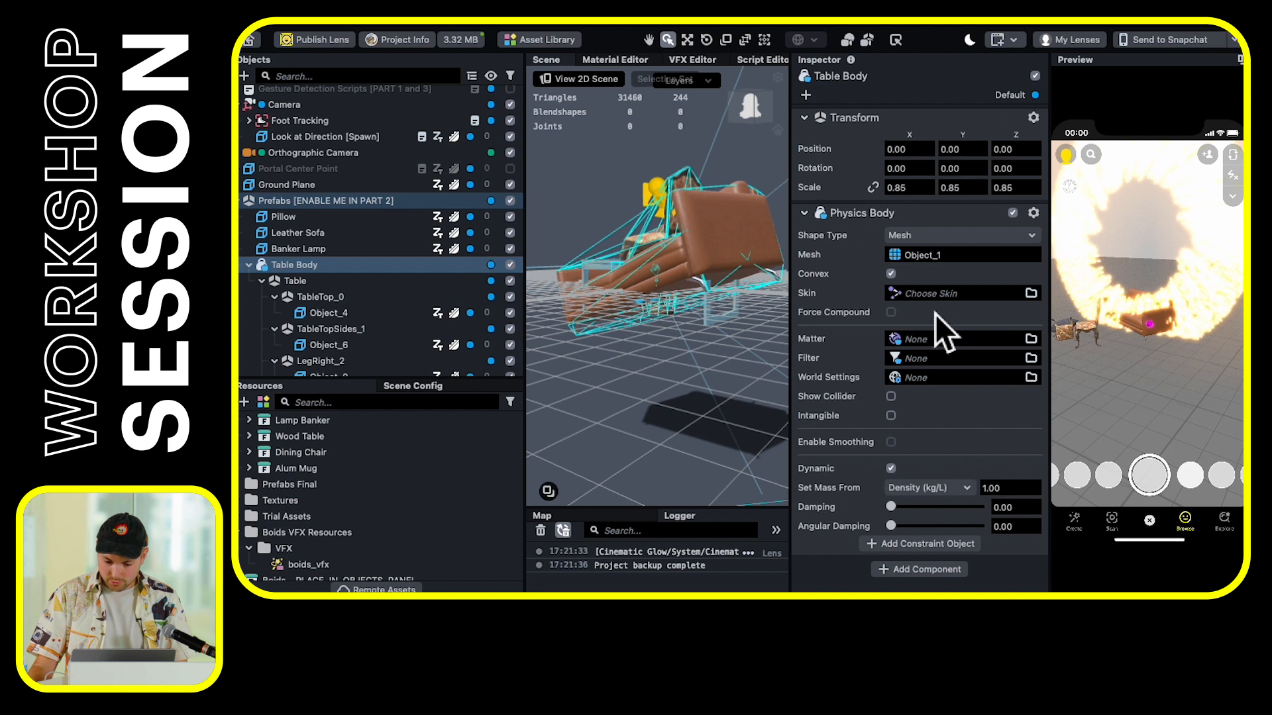
pyautogui.click(933, 257)
pyautogui.write('cu')
pyautogui.press('BackSpace')
pyautogui.press('BackSpace')
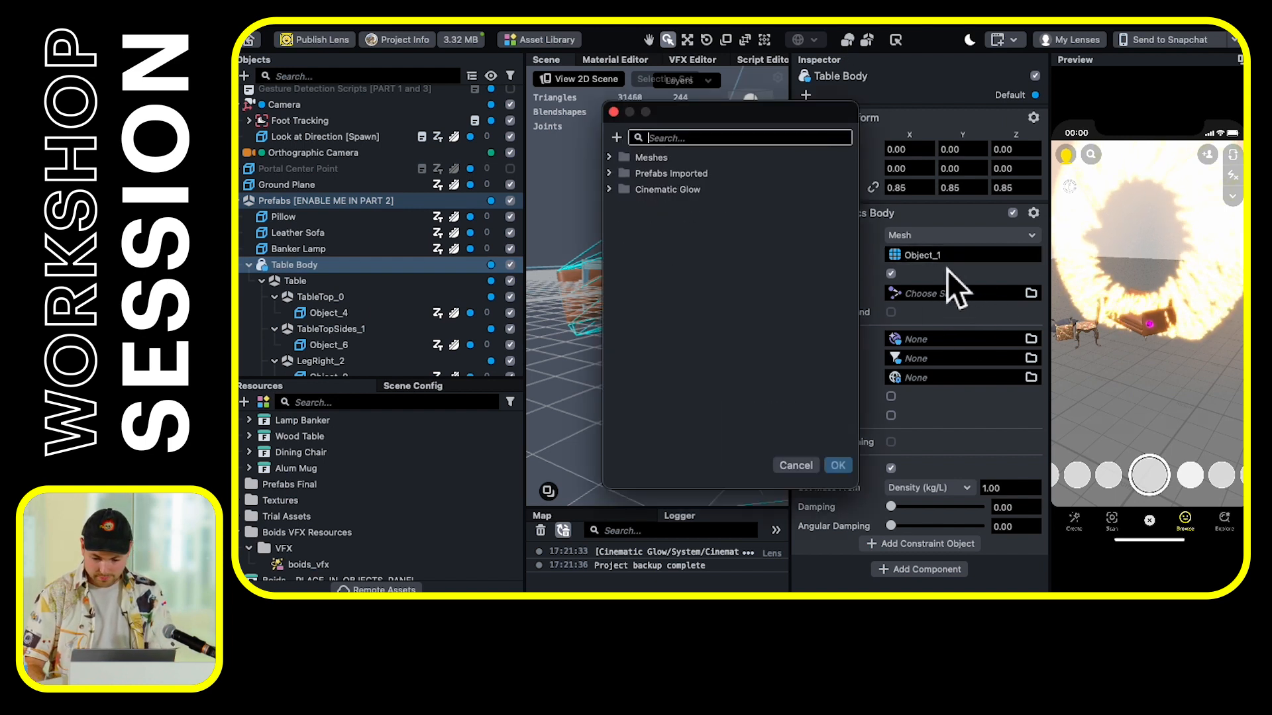
pyautogui.click(796, 465)
# Set the Table Body's Physics Body shape type to Box
pyautogui.click(937, 236)
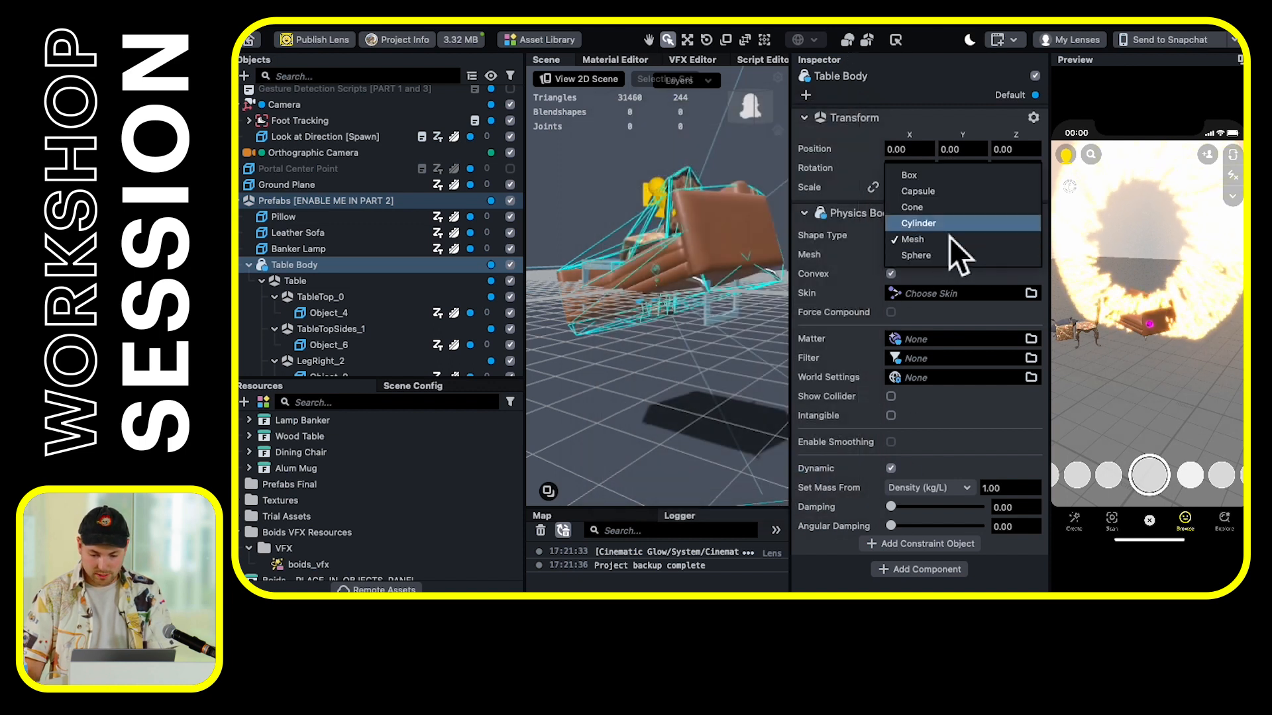
pyautogui.click(950, 180)
pyautogui.keyDown('alt'); pyautogui.moveTo(765, 328); pyautogui.dragTo(650, 328); pyautogui.keyUp('alt')
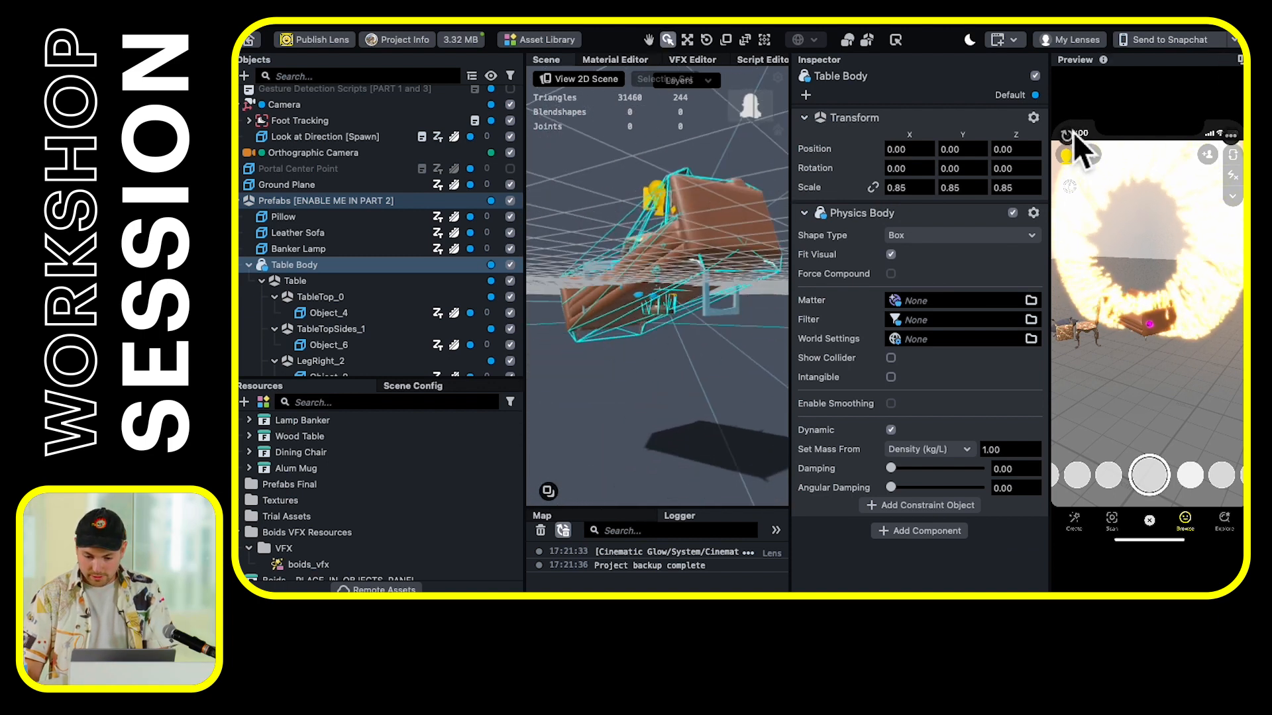
# Restart the lens preview and look around to check how the table falls and lands with the box-shaped collider
pyautogui.click(1182, 300)
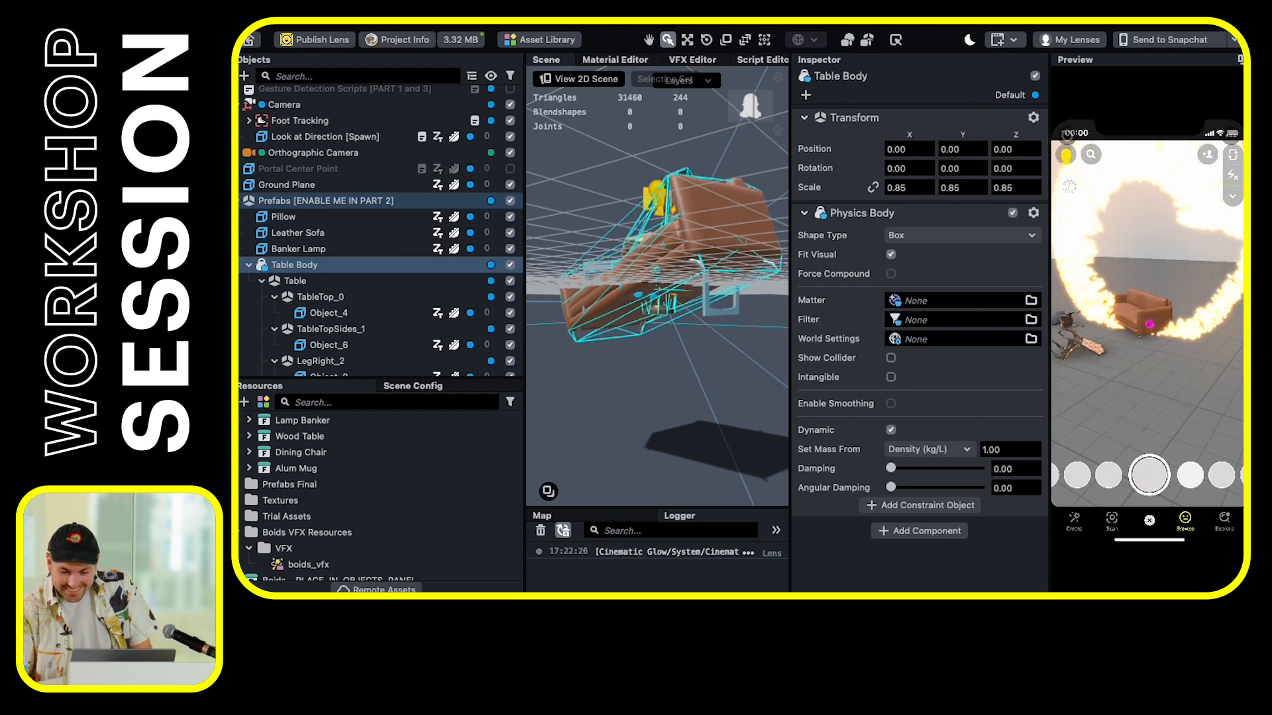
pyautogui.click(1068, 137)
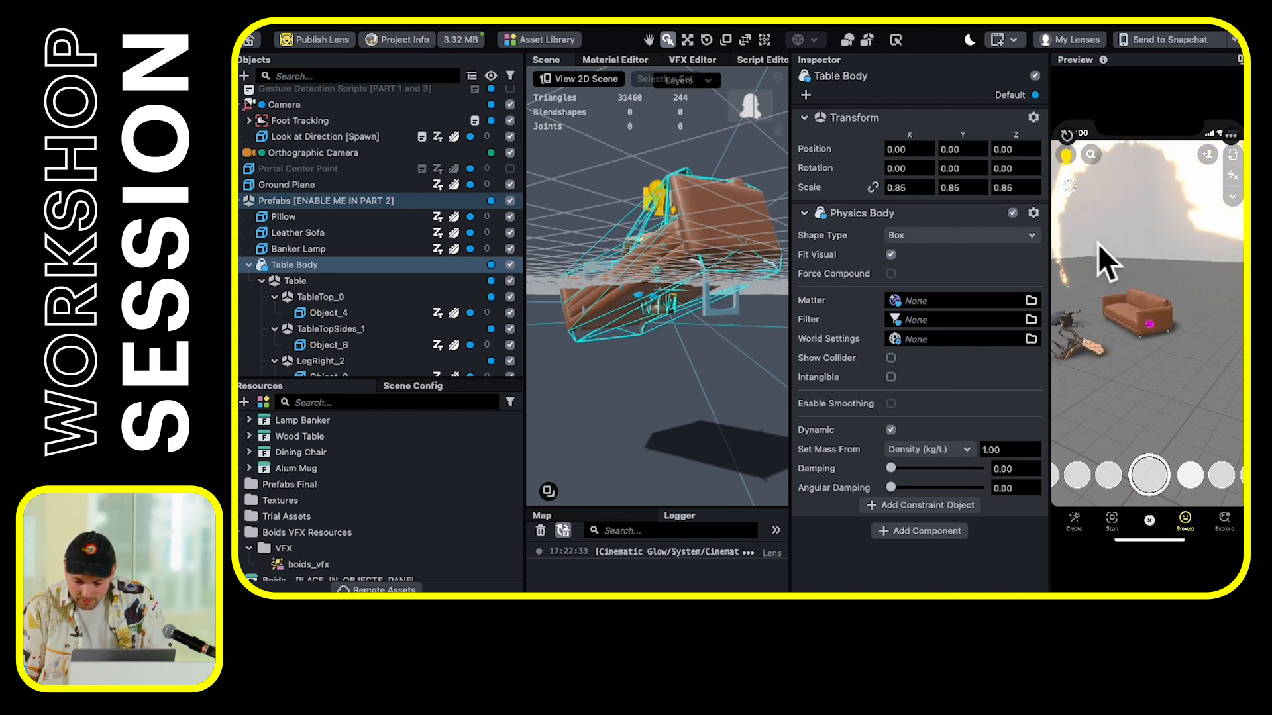
pyautogui.click(263, 281)
pyautogui.moveTo(1166, 339); pyautogui.dragTo(1094, 292)
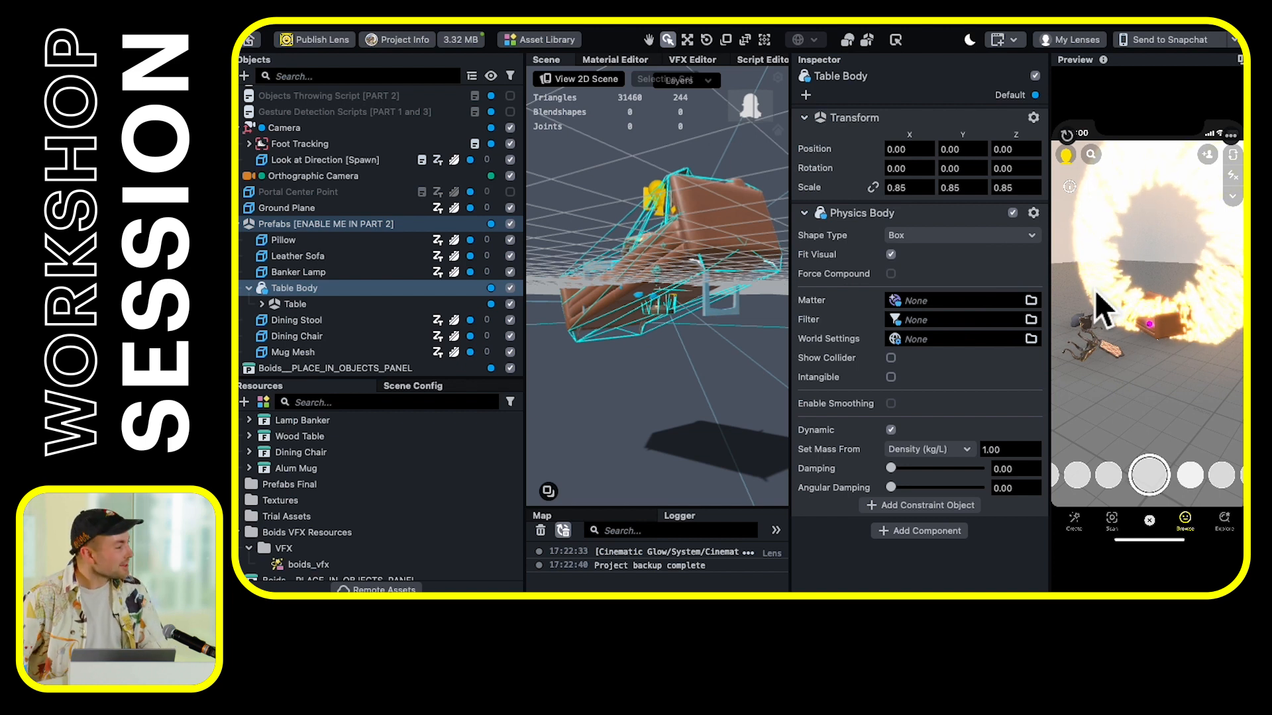
pyautogui.moveTo(1135, 378); pyautogui.dragTo(1118, 346)
# Move Table Body out of the Prefabs group to just above it in the scene hierarchy and disable it
pyautogui.click(249, 288)
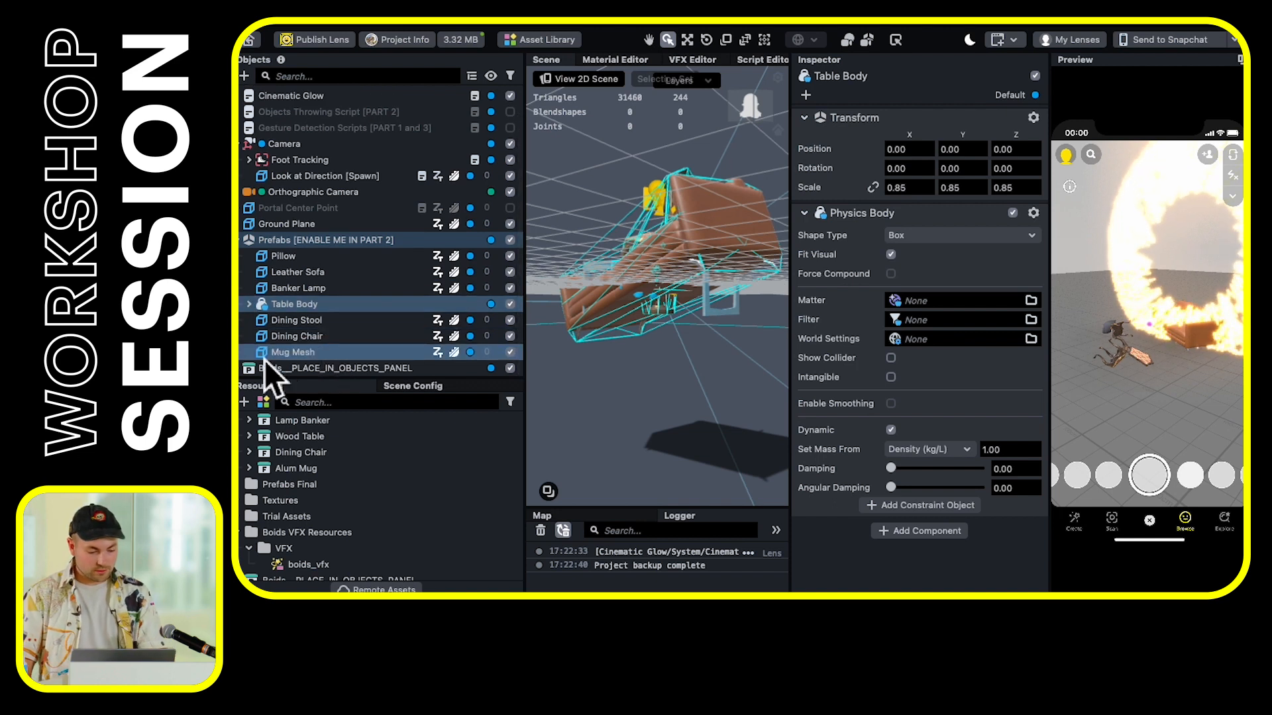
pyautogui.click(300, 287)
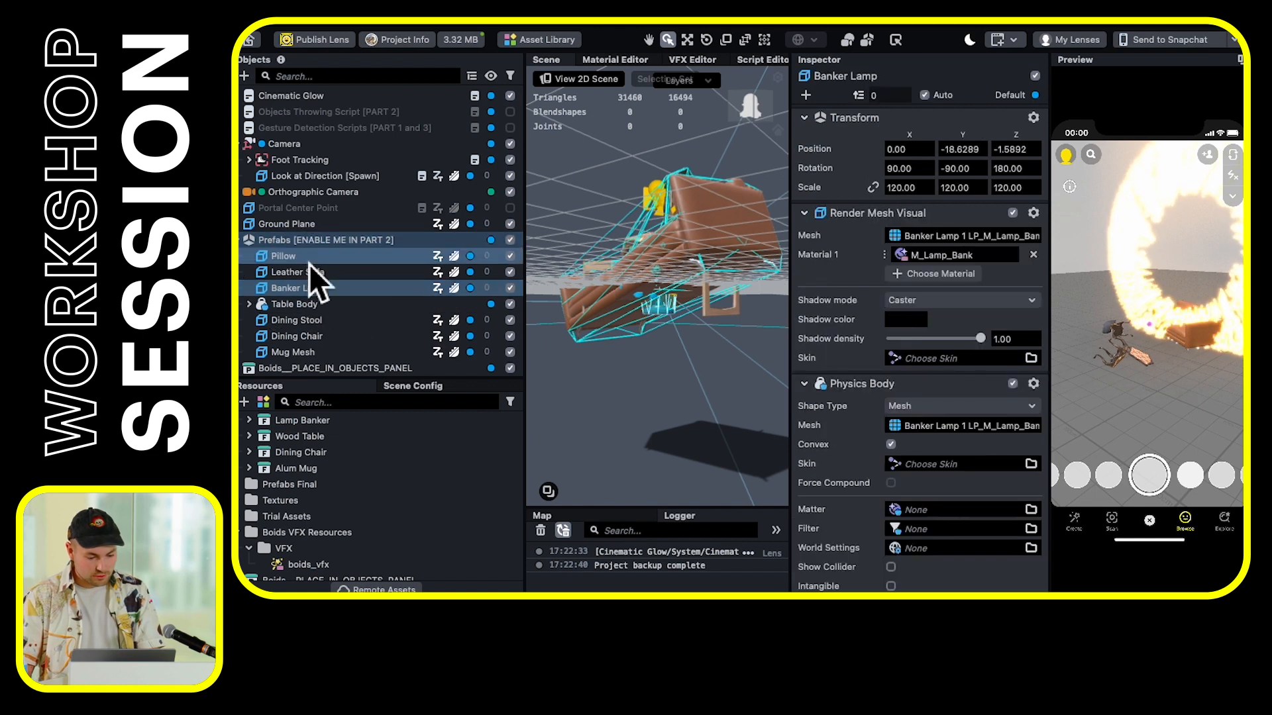
pyautogui.click(331, 353)
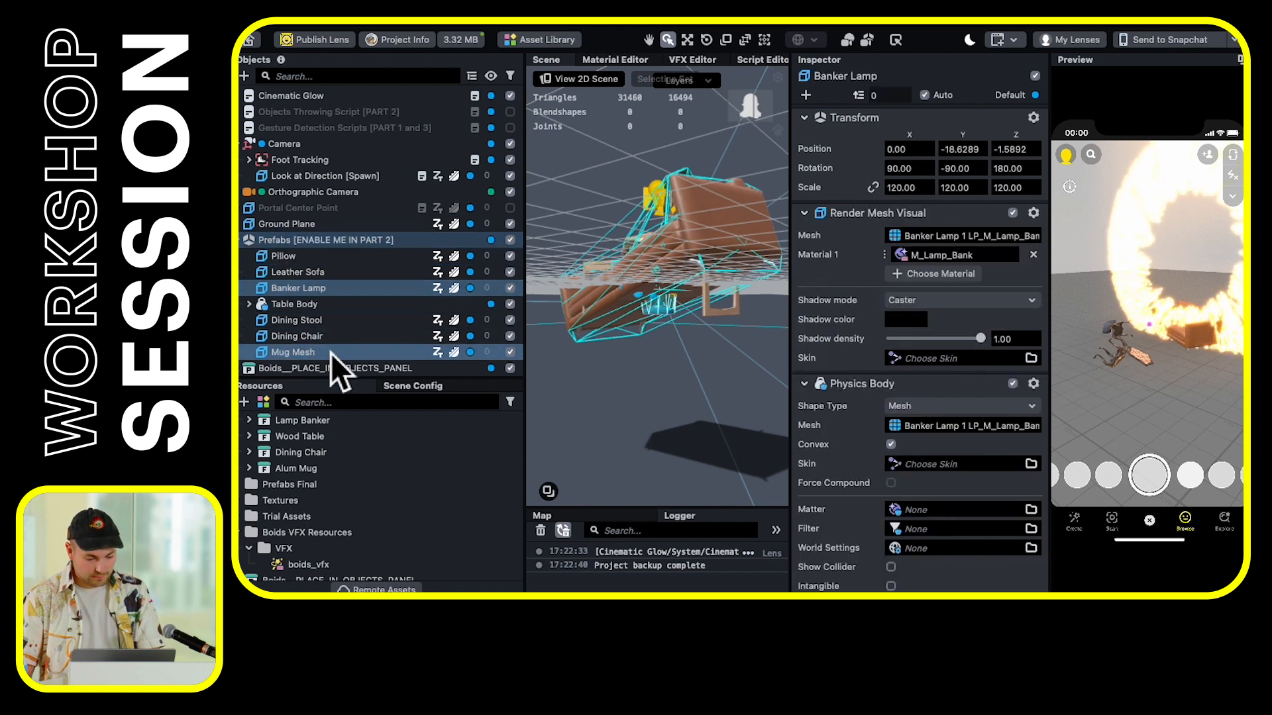
pyautogui.click(296, 308)
pyautogui.moveTo(296, 311); pyautogui.dragTo(304, 240)
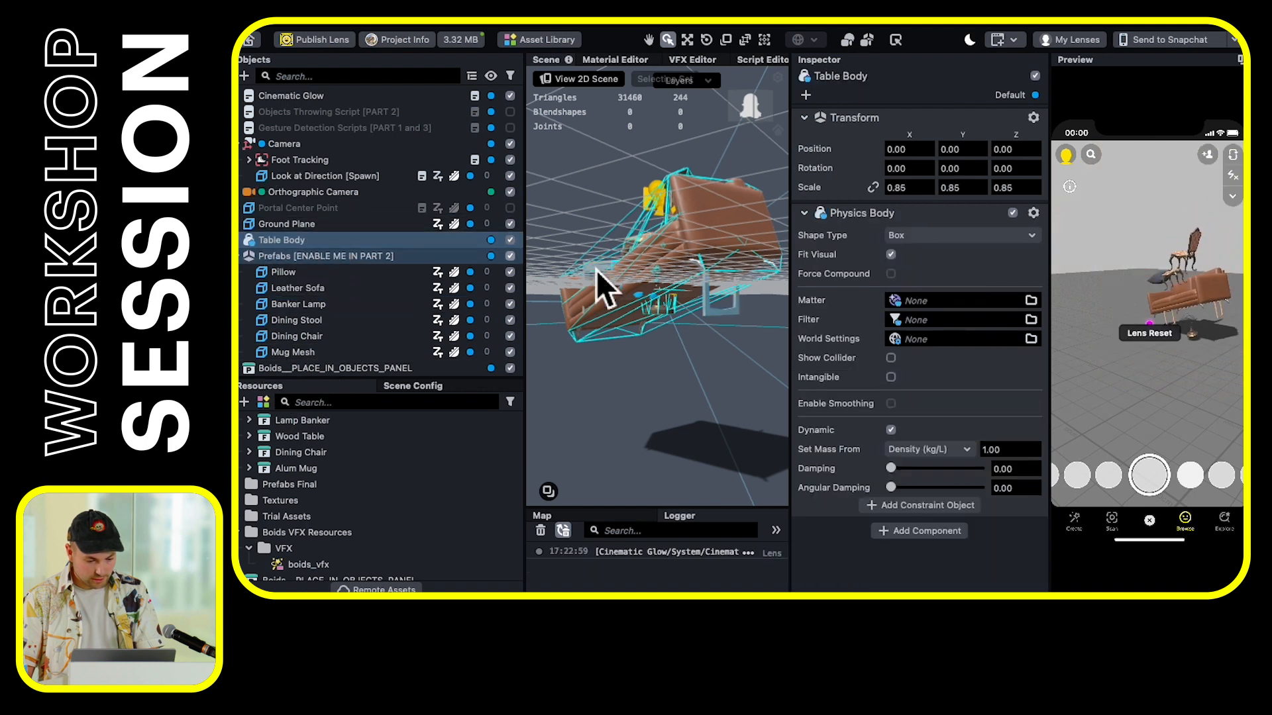
pyautogui.click(514, 242)
pyautogui.click(304, 273)
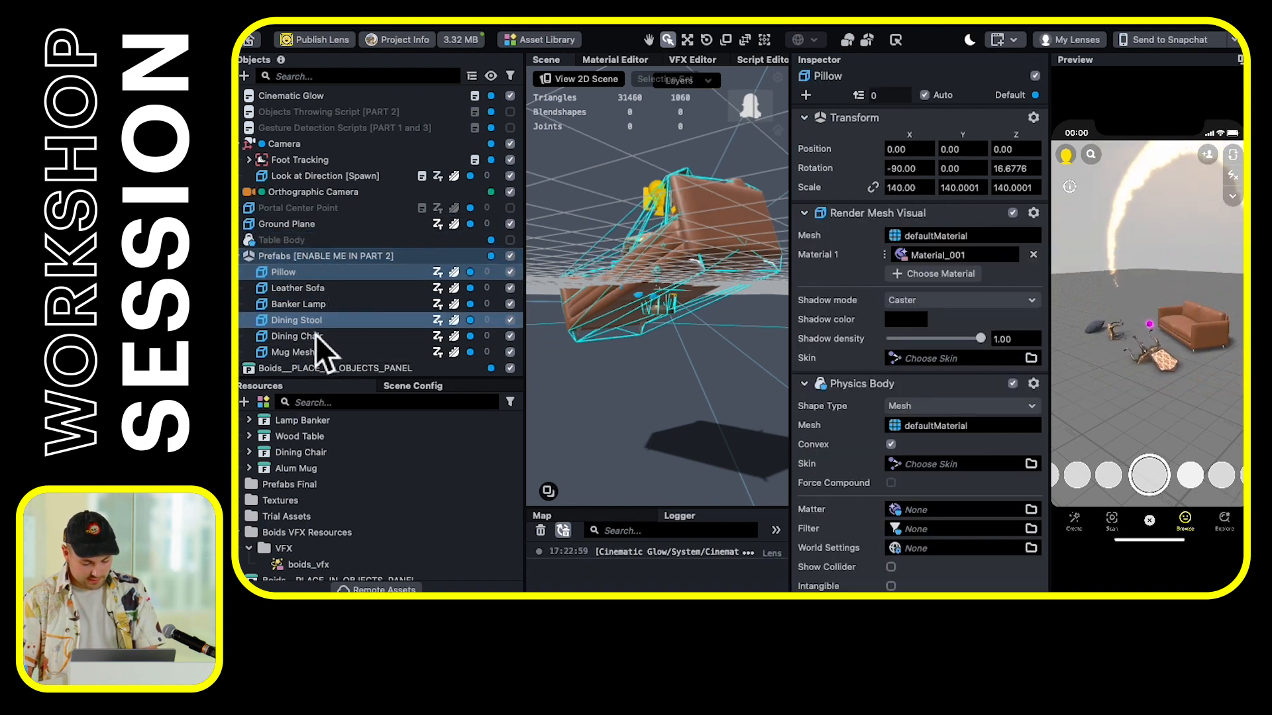
pyautogui.keyDown('shift'); pyautogui.click(320, 351); pyautogui.keyUp('shift')
pyautogui.rightClick(336, 300)
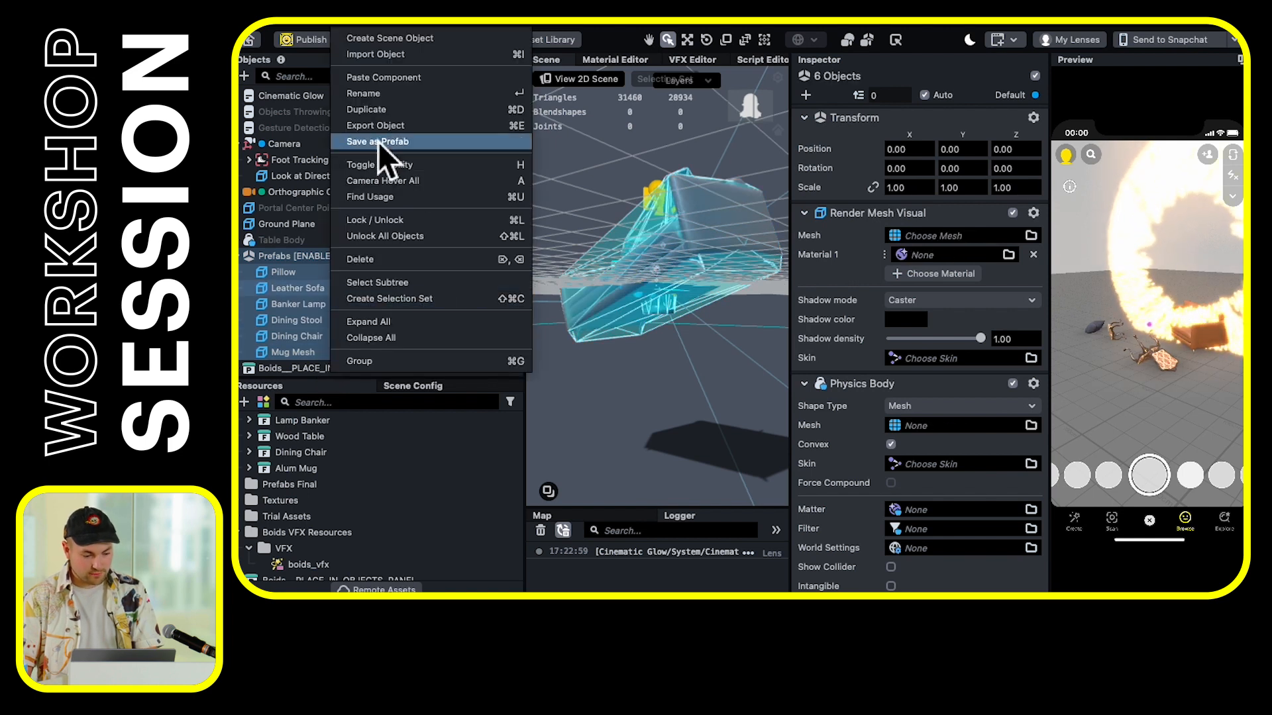
pyautogui.press('Escape')
pyautogui.click(308, 302)
pyautogui.press('Return')
# Select all six furniture objects from Pillow to Mug Mesh and try to save them together as prefabs
pyautogui.click(325, 355)
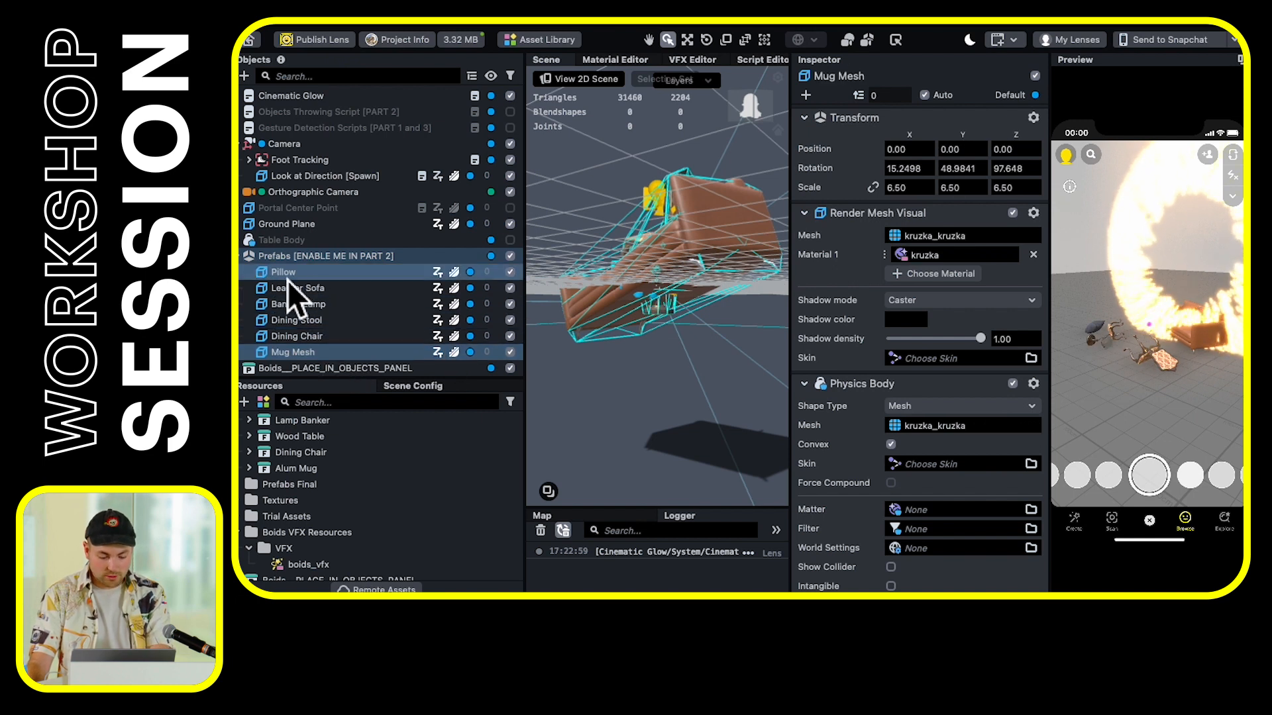
pyautogui.keyDown('shift'); pyautogui.click(318, 286); pyautogui.keyUp('shift')
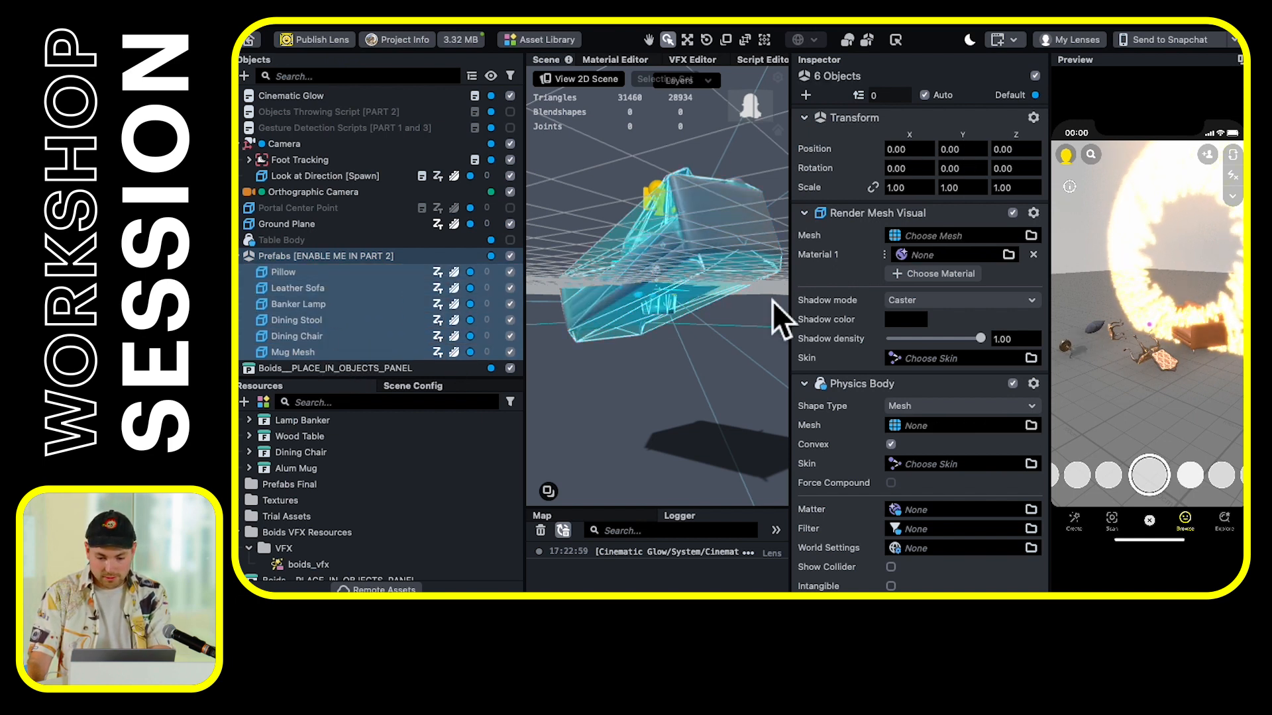
pyautogui.scroll(-3, 645, 280)
pyautogui.scroll(5, 693, 283)
pyautogui.rightClick(345, 298)
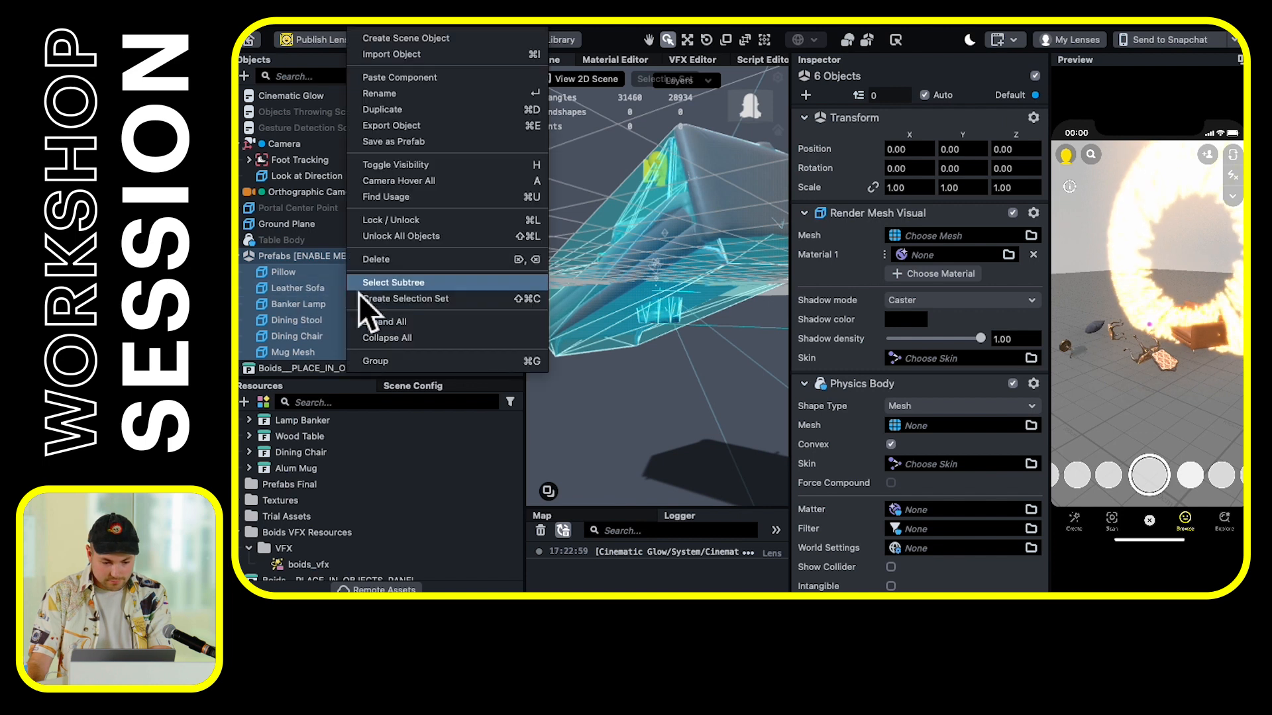
pyautogui.click(388, 142)
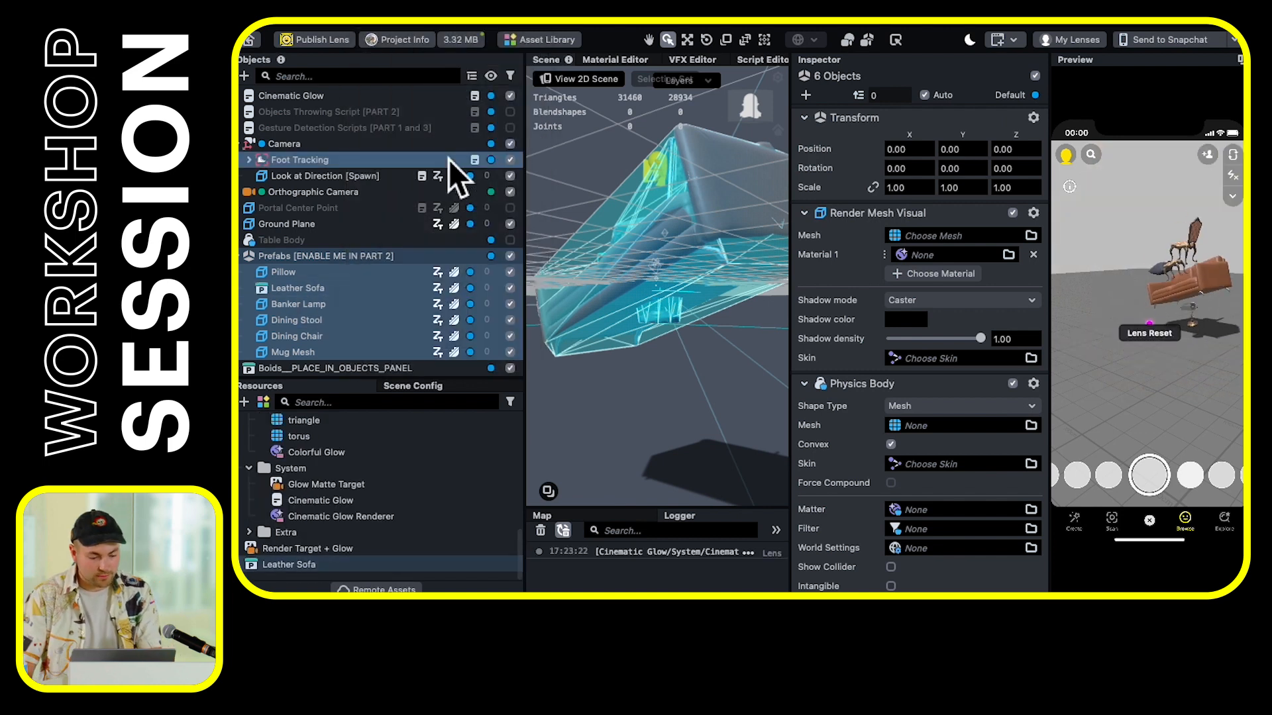
# Save the Pillow and the Banker Lamp individually as prefabs
pyautogui.click(317, 274)
pyautogui.click(345, 304)
pyautogui.click(301, 276)
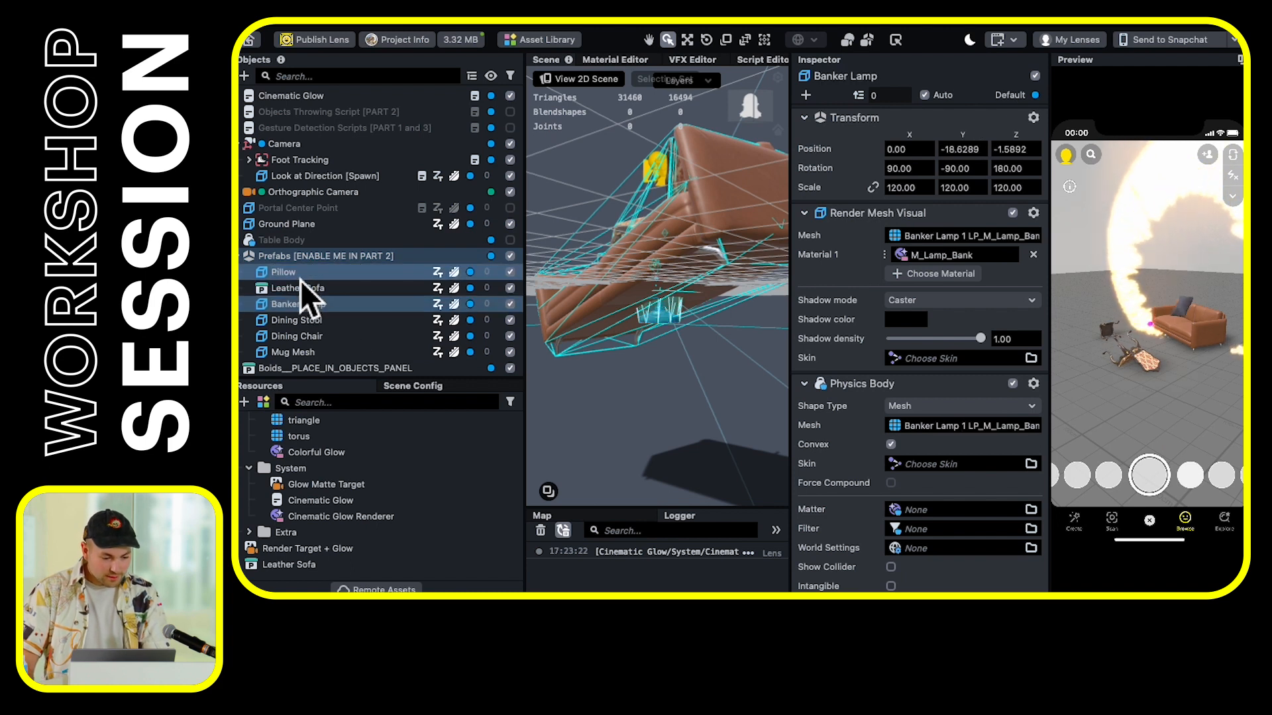
pyautogui.rightClick(317, 275)
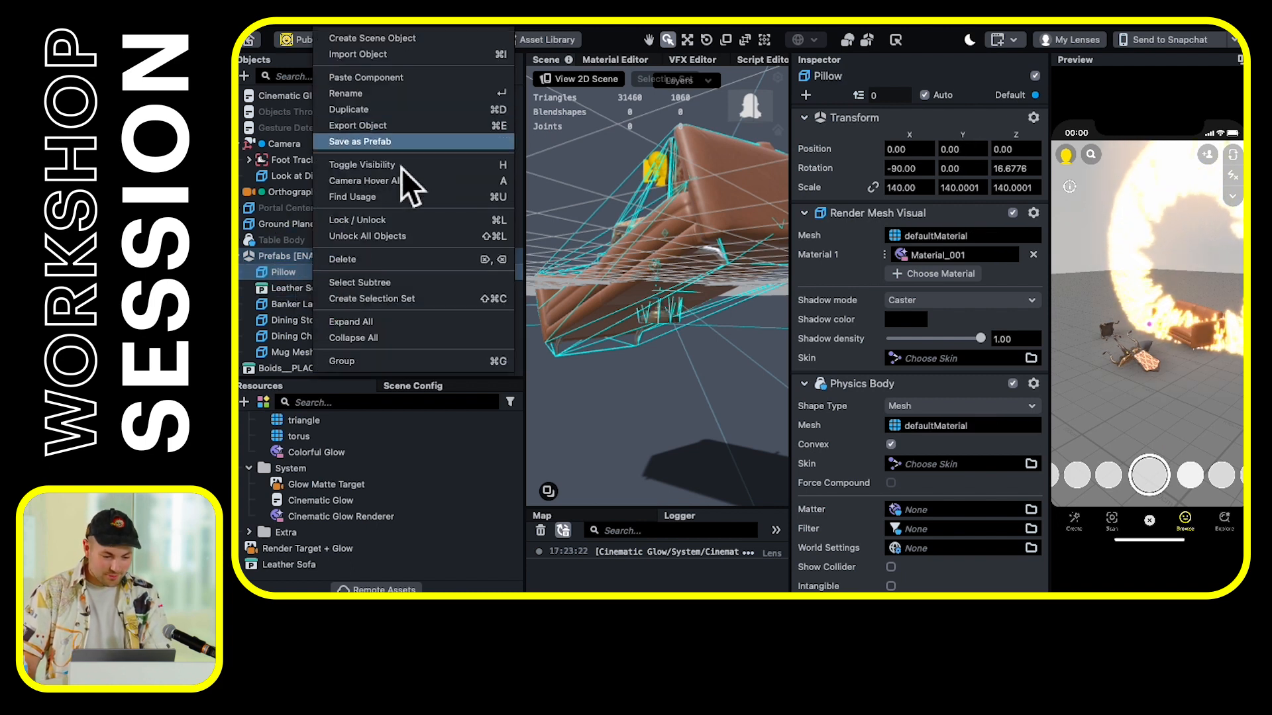
pyautogui.click(375, 143)
pyautogui.click(310, 306)
pyautogui.rightClick(326, 306)
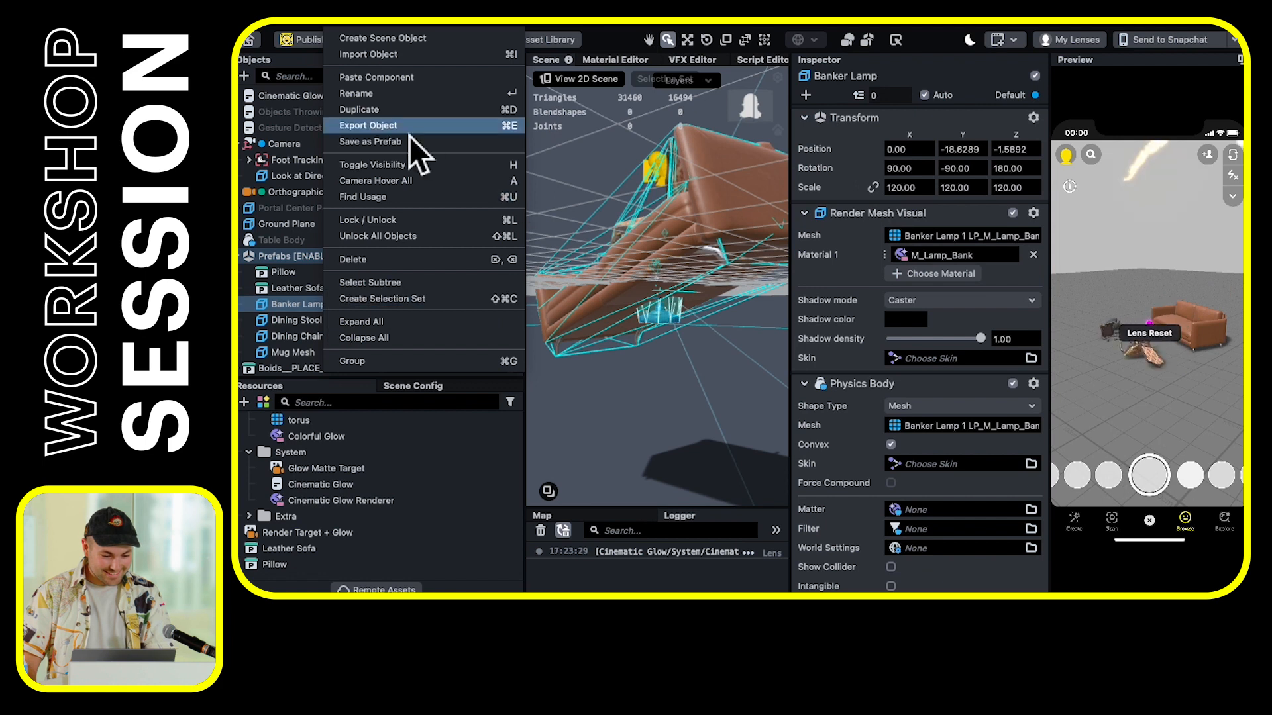
pyautogui.click(404, 141)
# Save the Dining Stool, Dining Chair and Mug Mesh individually as prefabs
pyautogui.click(322, 324)
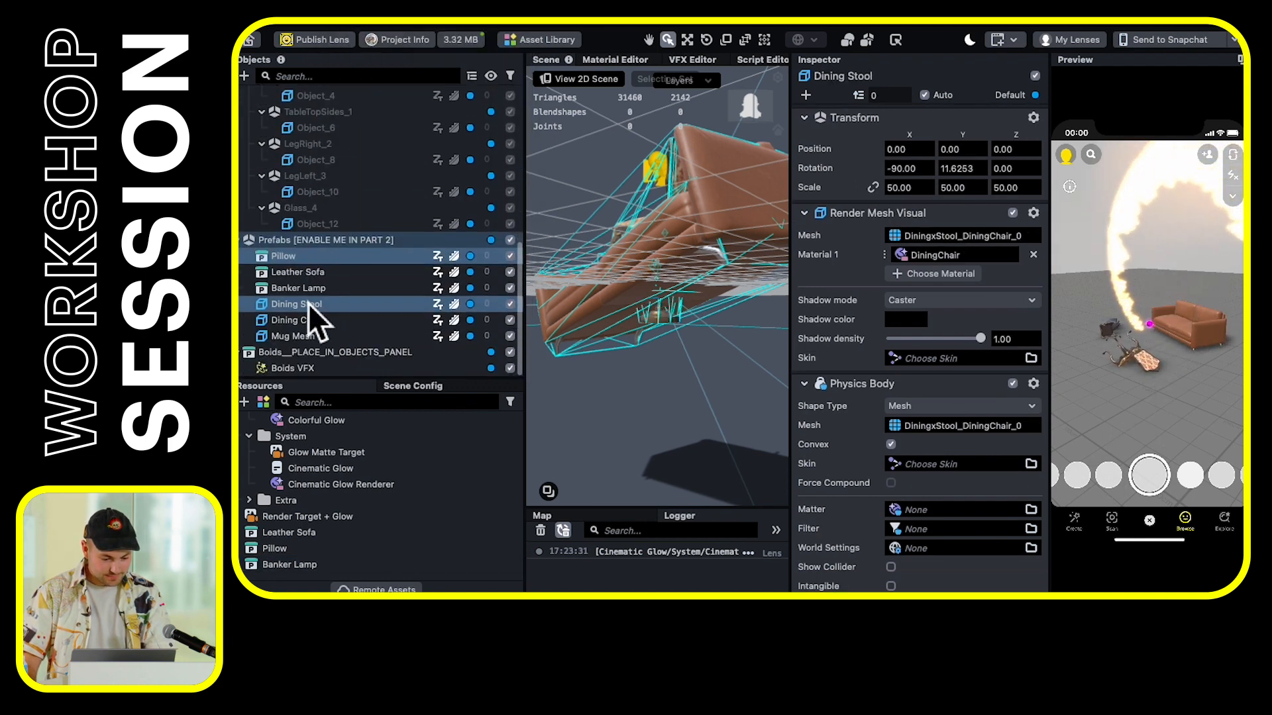
pyautogui.rightClick(309, 304)
pyautogui.click(353, 142)
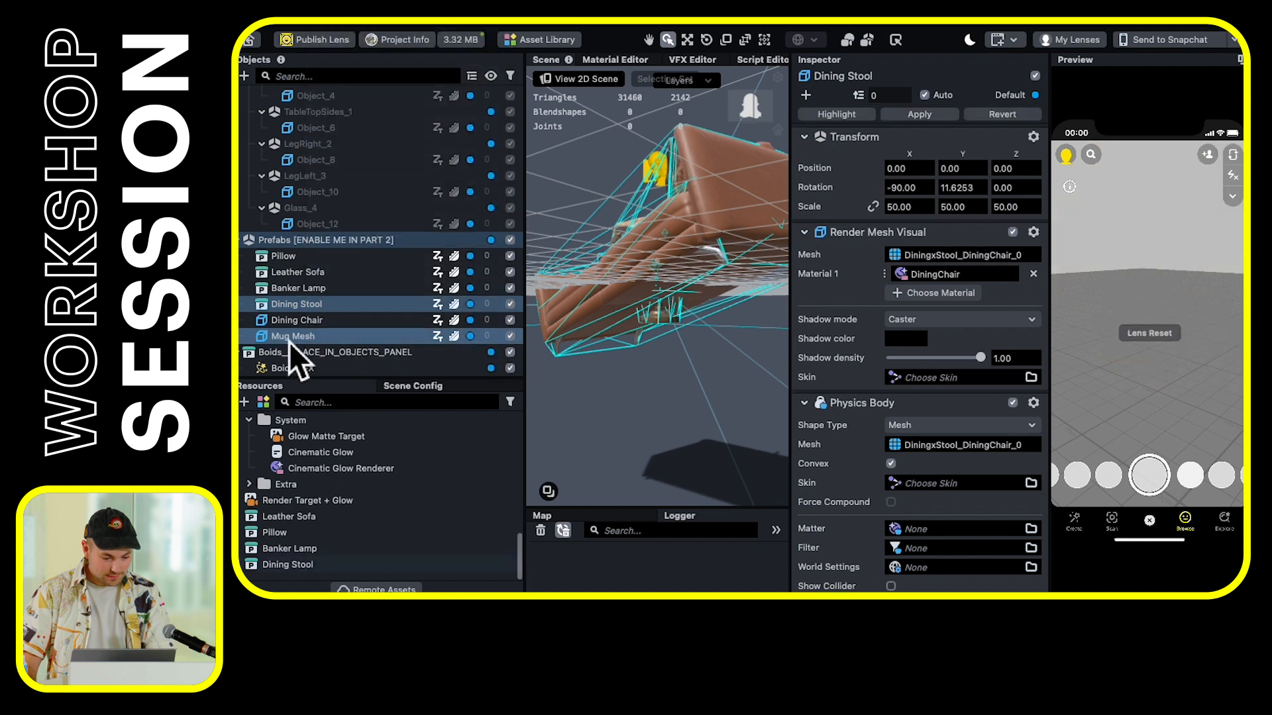
pyautogui.rightClick(314, 322)
pyautogui.click(365, 145)
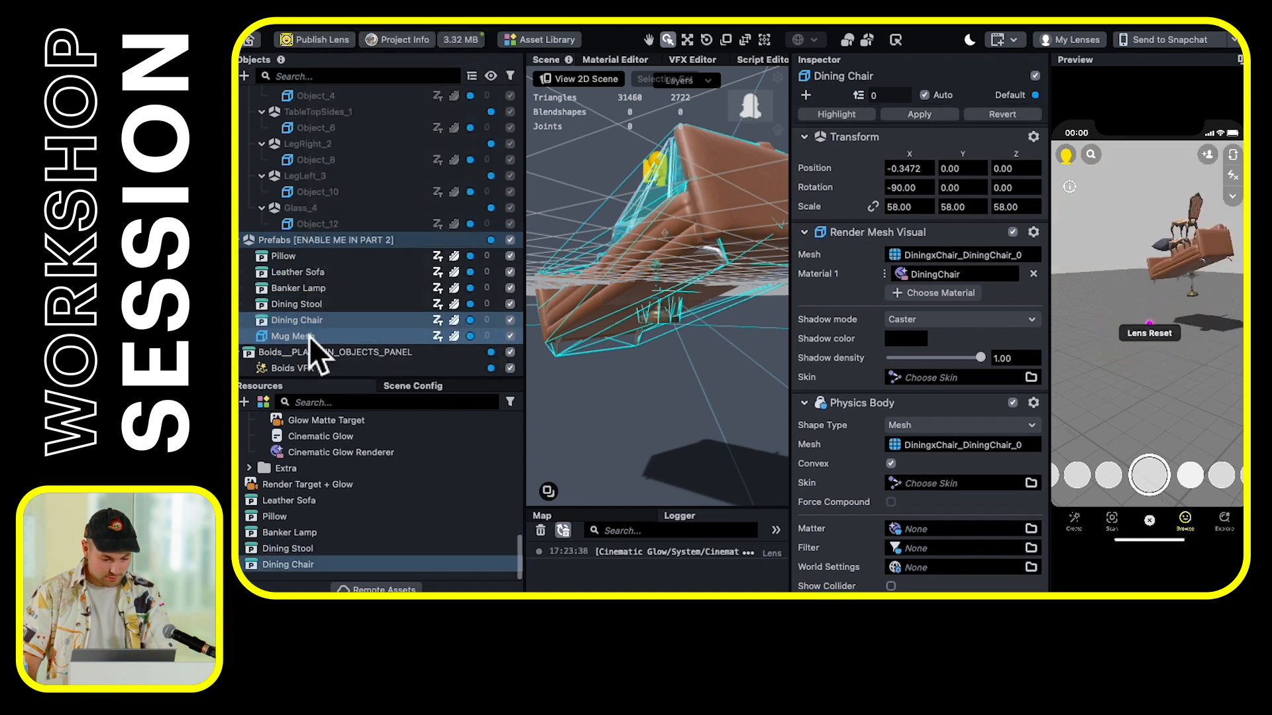
pyautogui.rightClick(309, 336)
pyautogui.click(360, 142)
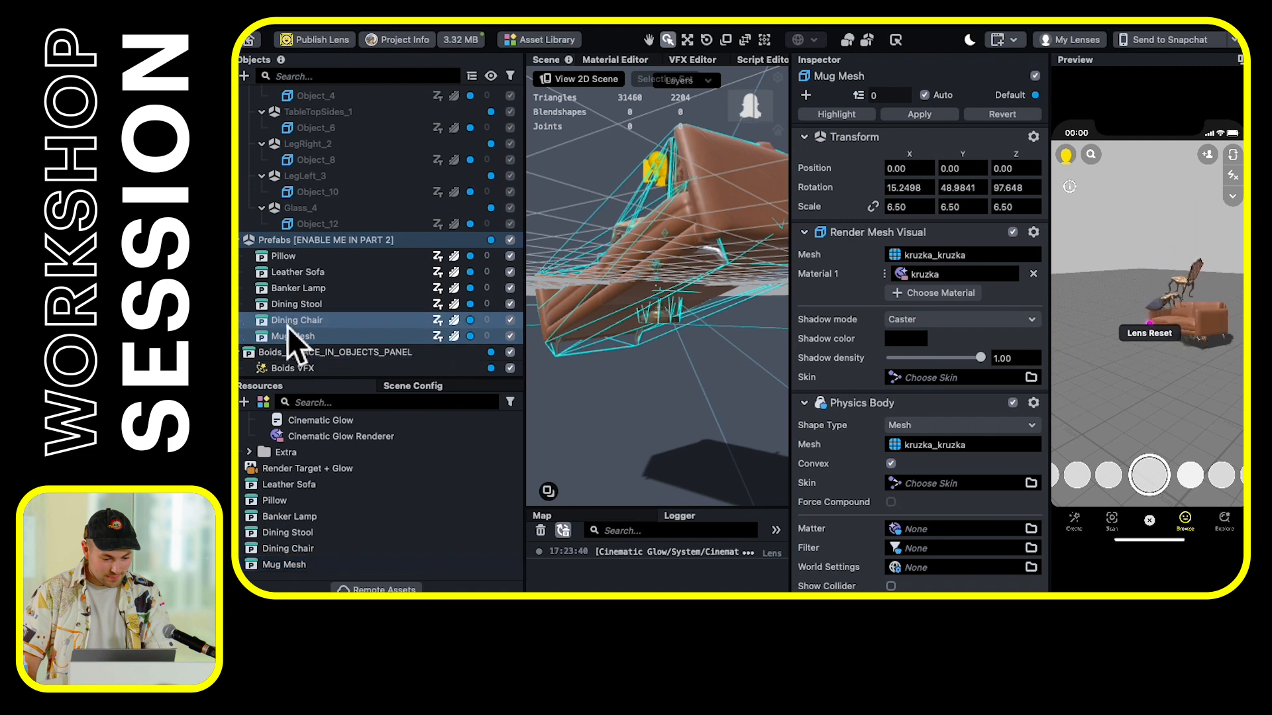
# Collapse the Prefabs Imported, Boids VFX Resources and Cinematic Glow folders in the project resources
pyautogui.click(296, 489)
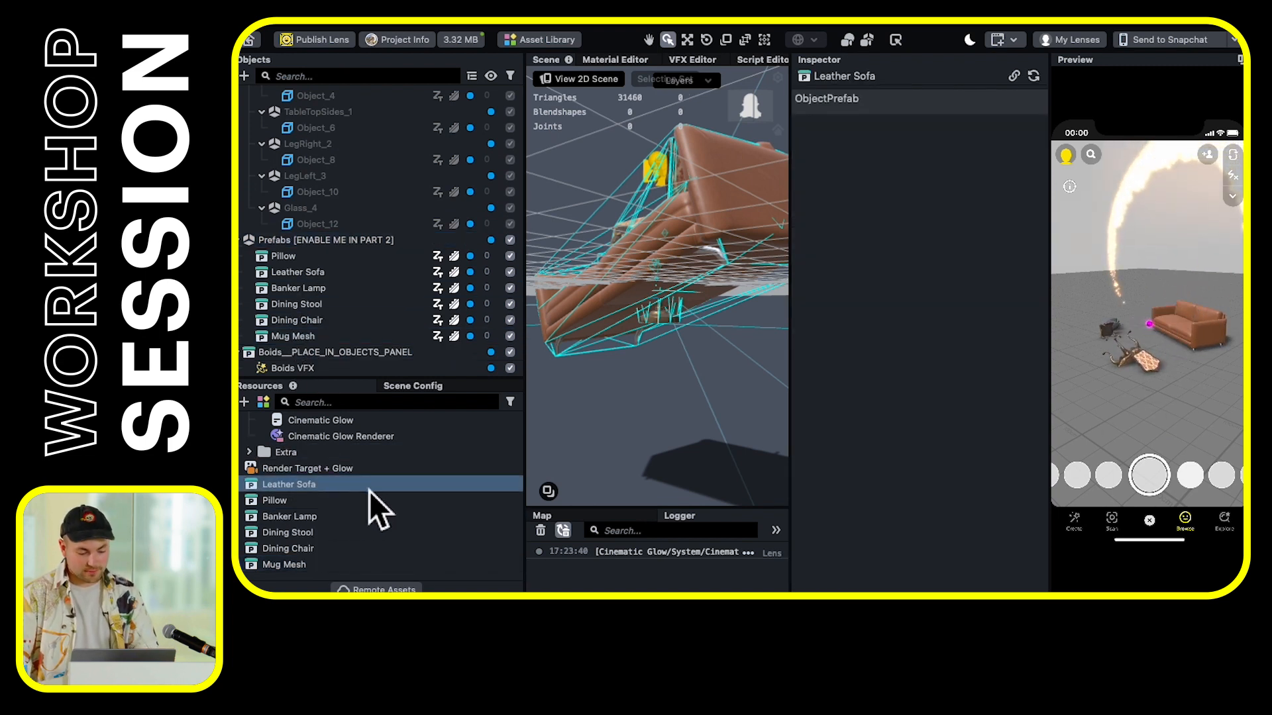
pyautogui.scroll(8, 339, 484)
pyautogui.scroll(-2, 321, 505)
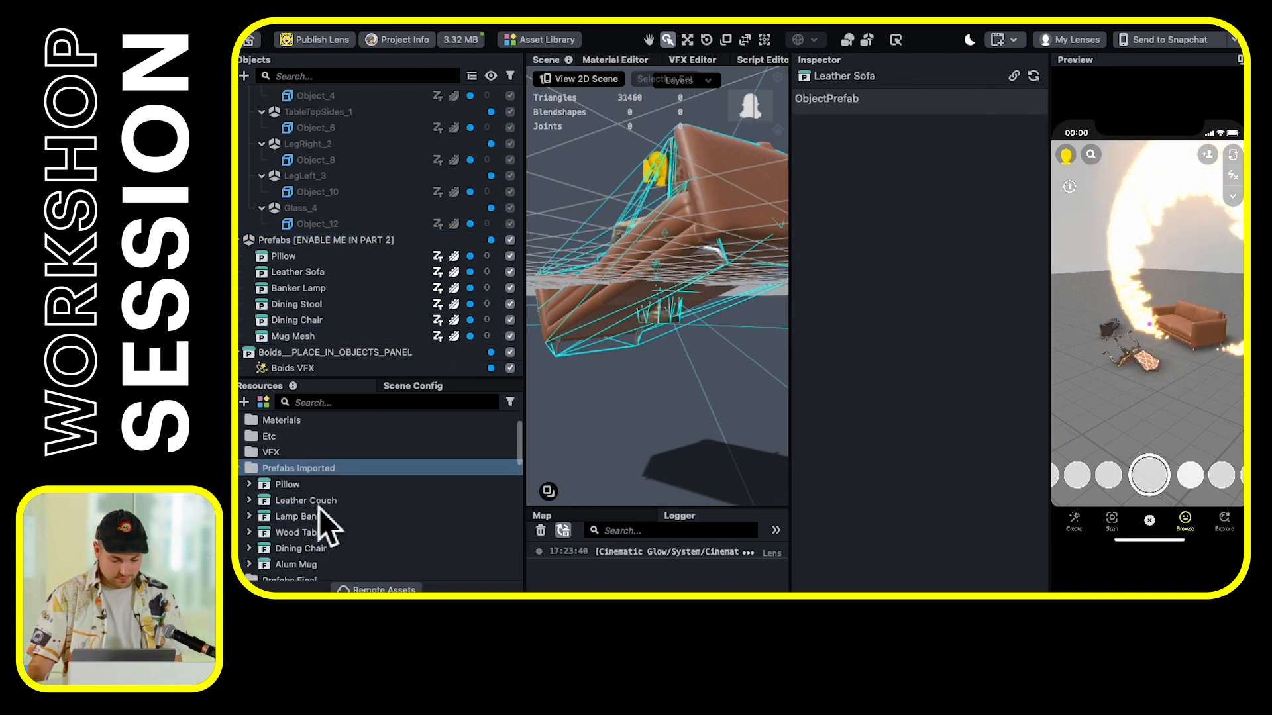
pyautogui.click(247, 470)
pyautogui.click(246, 533)
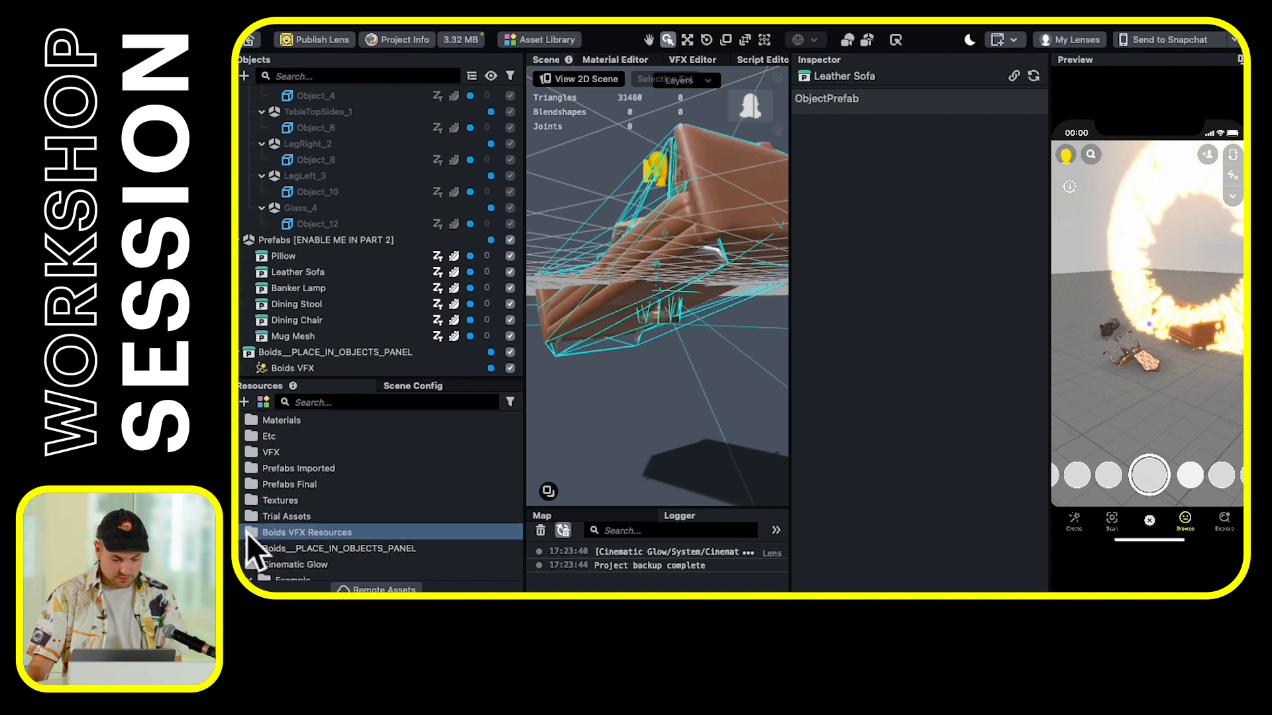
pyautogui.scroll(-5, 384, 499)
pyautogui.scroll(5, 318, 539)
pyautogui.scroll(-3, 251, 498)
pyautogui.click(244, 486)
pyautogui.scroll(-2, 397, 504)
# Group the six new prefab assets, Leather Sofa through Mug Mesh, into one resource folder
pyautogui.click(296, 484)
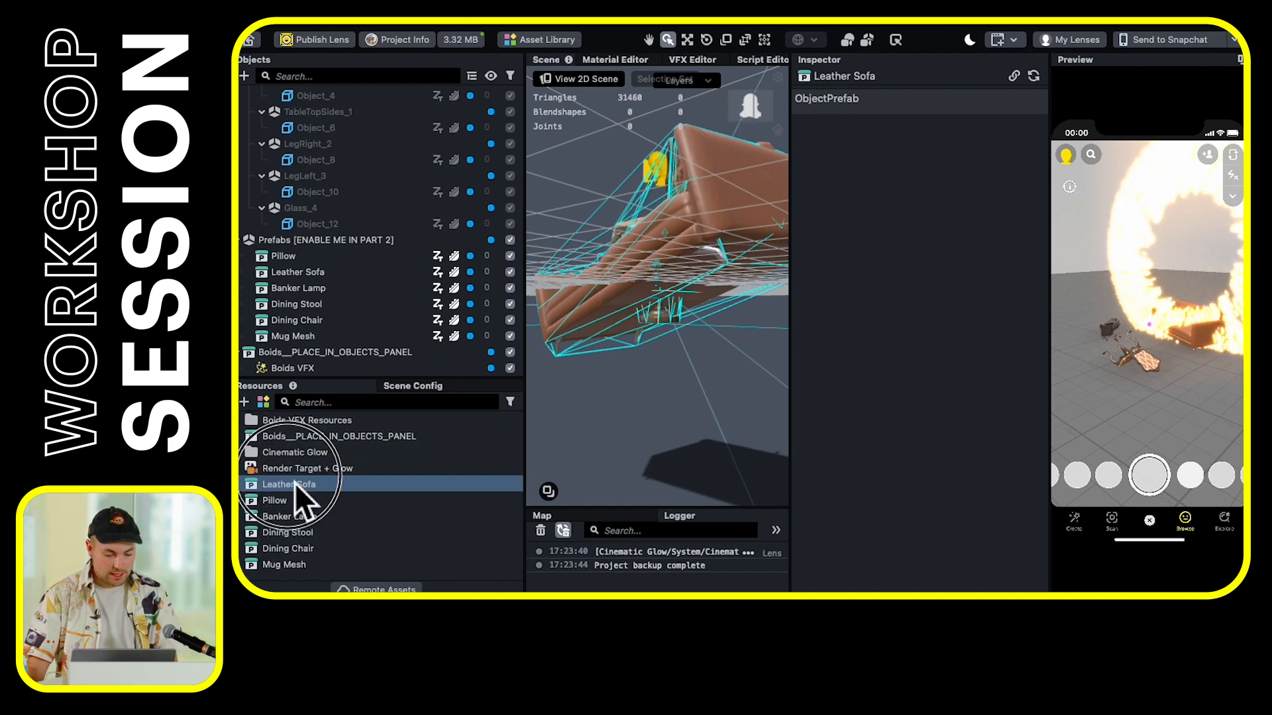
pyautogui.click(316, 564)
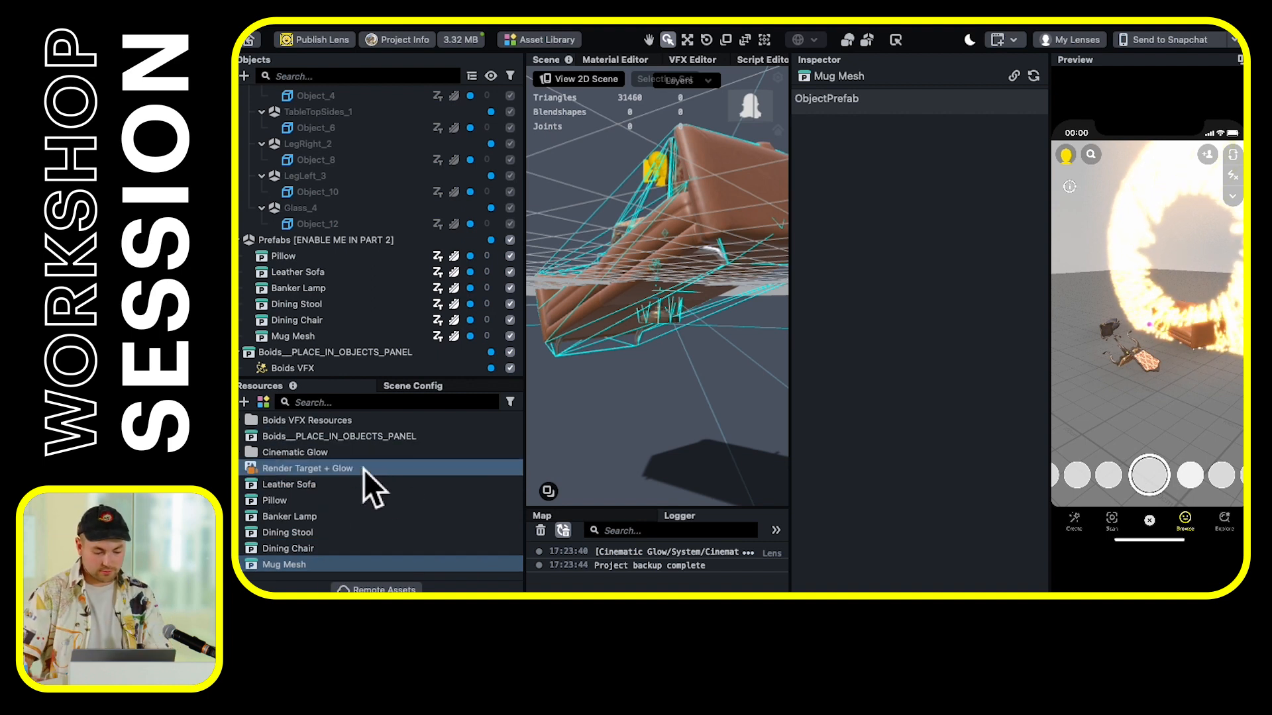
pyautogui.keyDown('shift'); pyautogui.click(320, 486); pyautogui.keyUp('shift')
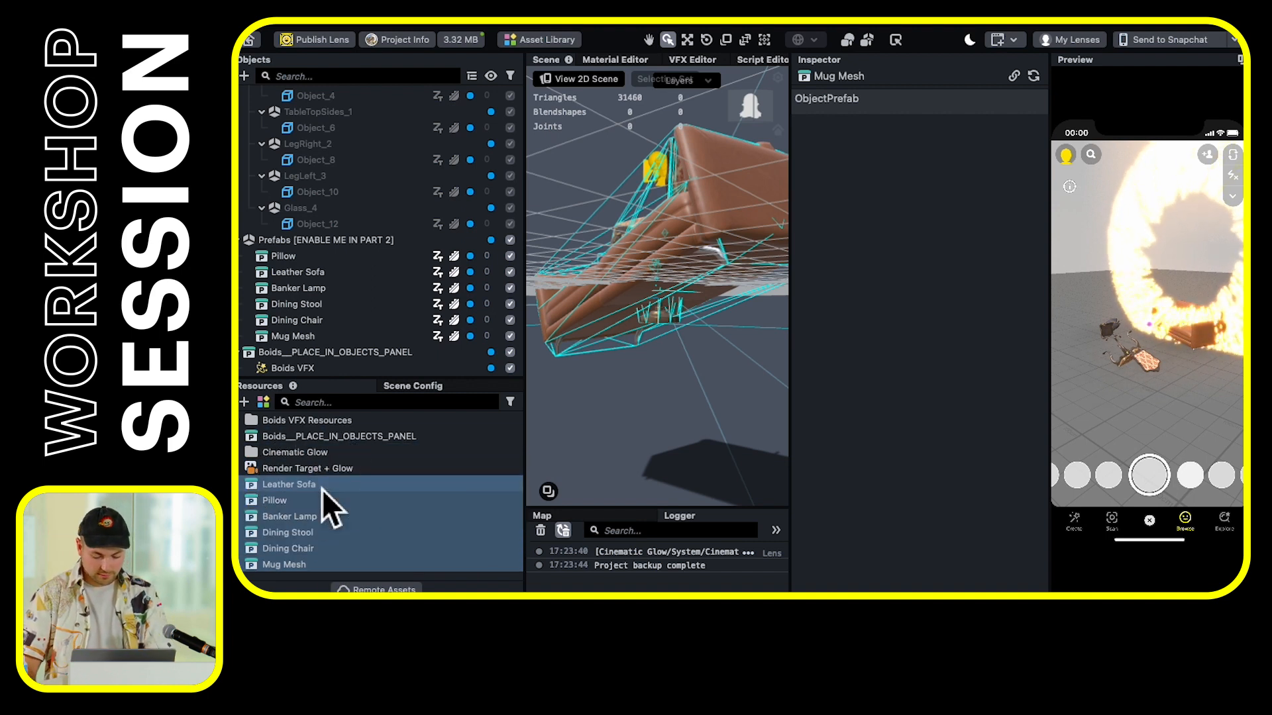
pyautogui.click(538, 522)
pyautogui.scroll(-5, 296, 534)
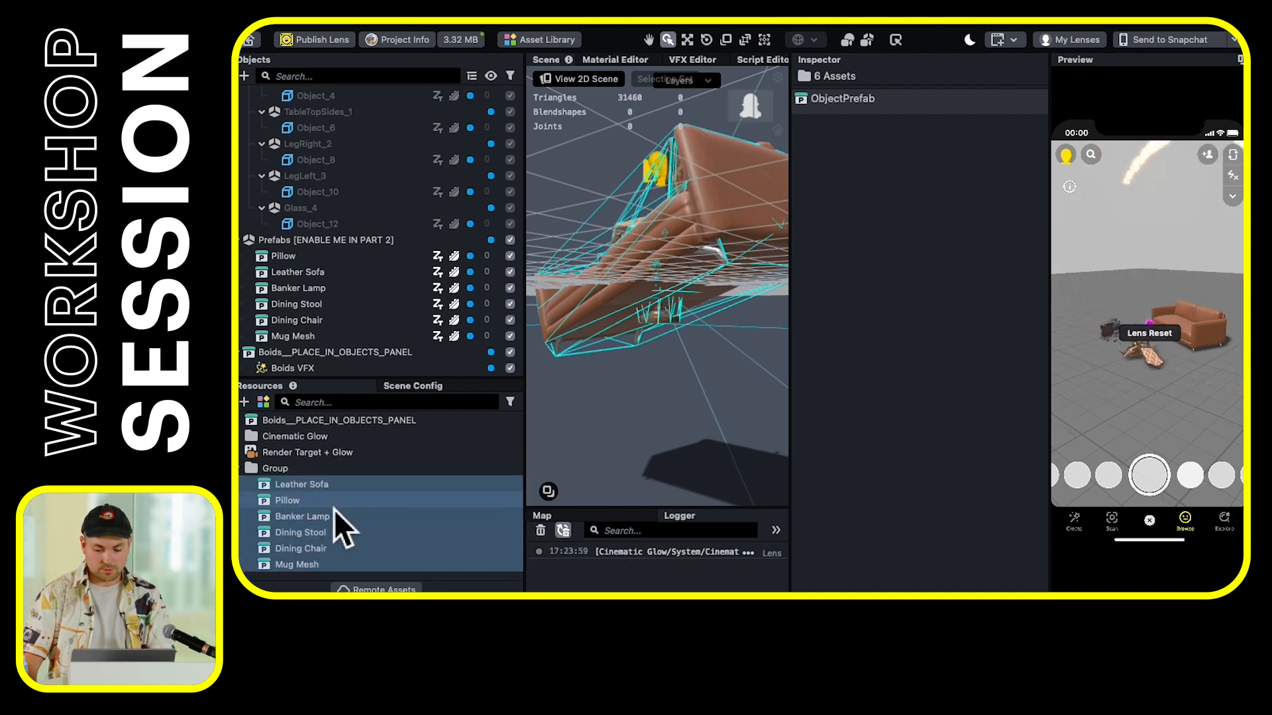
# Rename the folder holding the six new prefabs as Prefabs Final 2
pyautogui.click(303, 471)
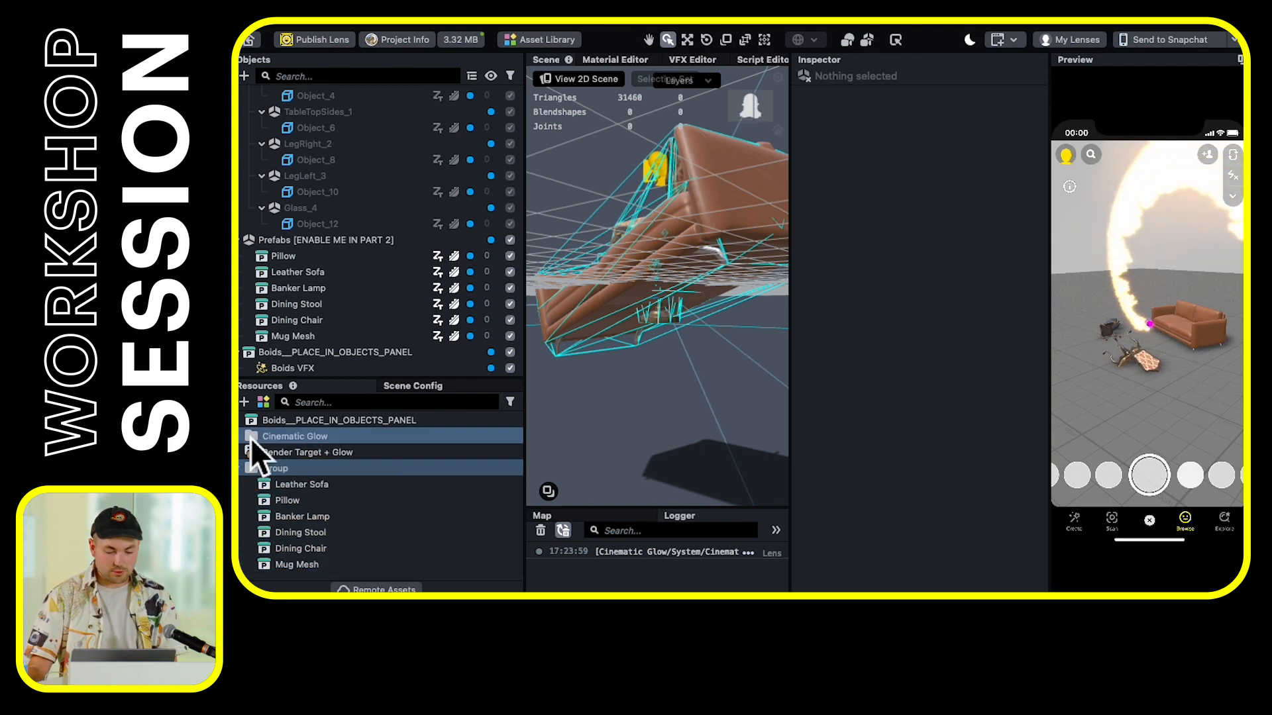
pyautogui.press('Return')
pyautogui.write('Prefab')
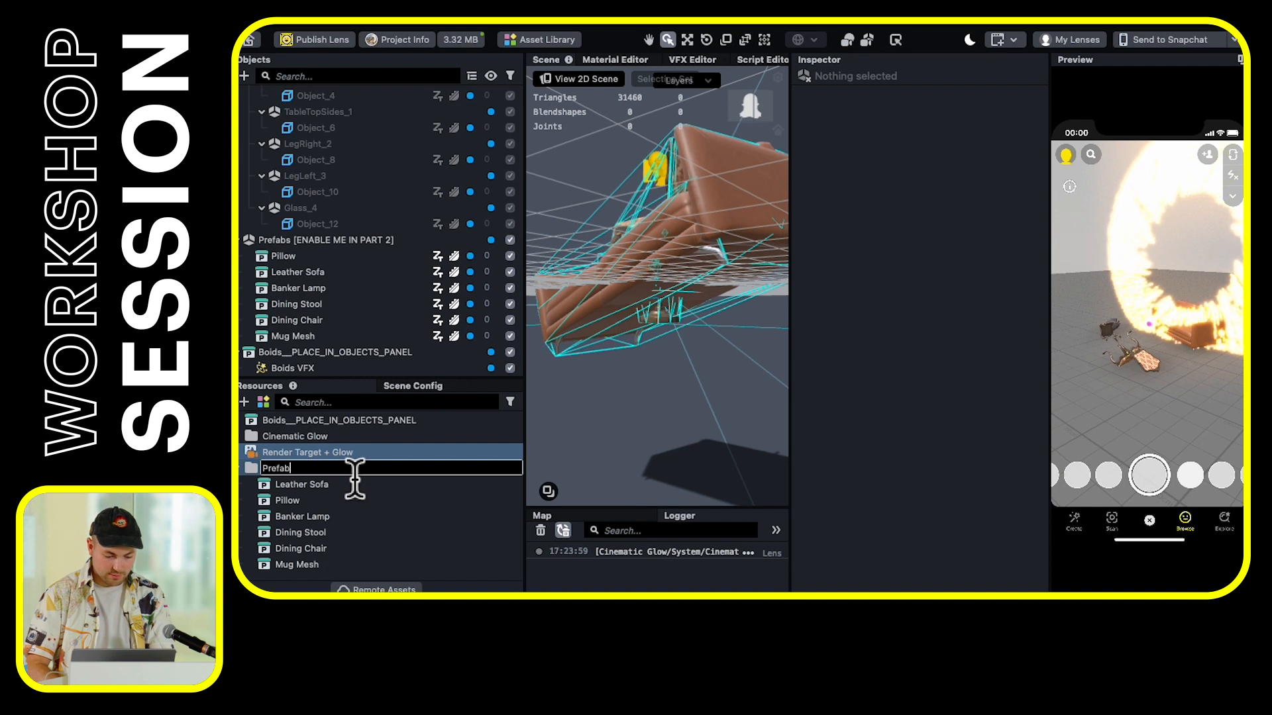
pyautogui.write('s Final 2')
pyautogui.press('Return')
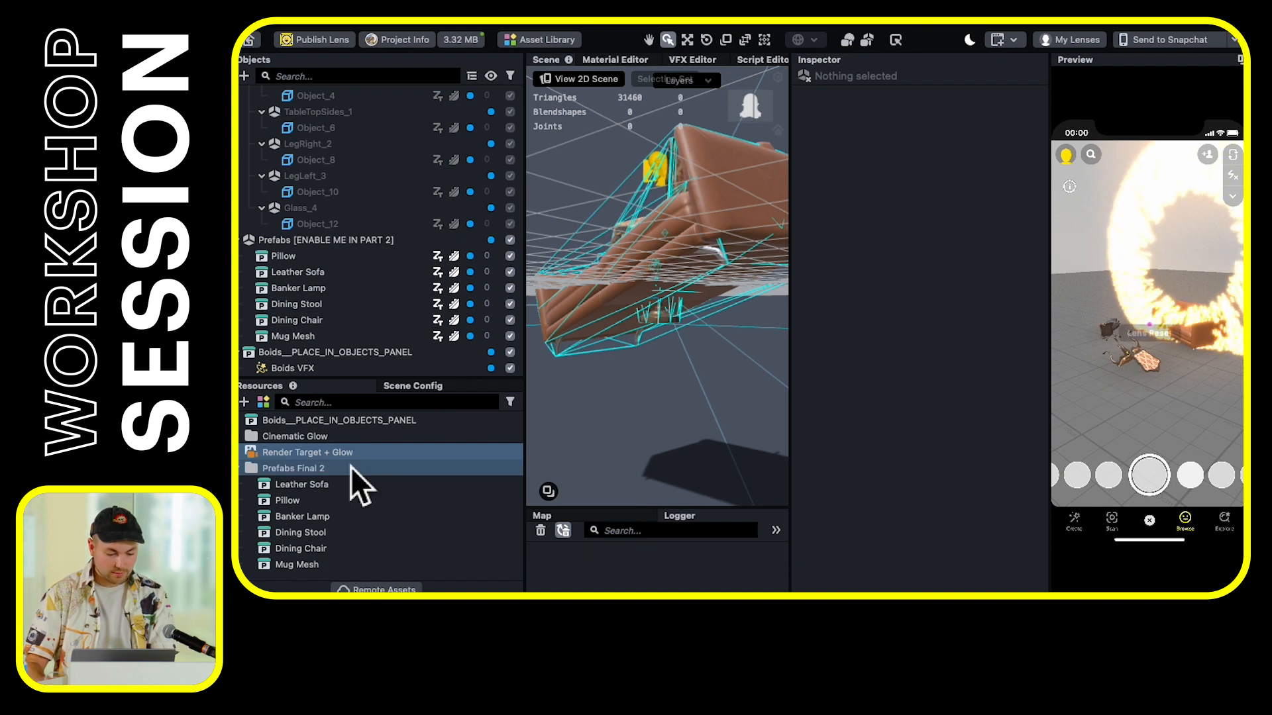
pyautogui.click(424, 489)
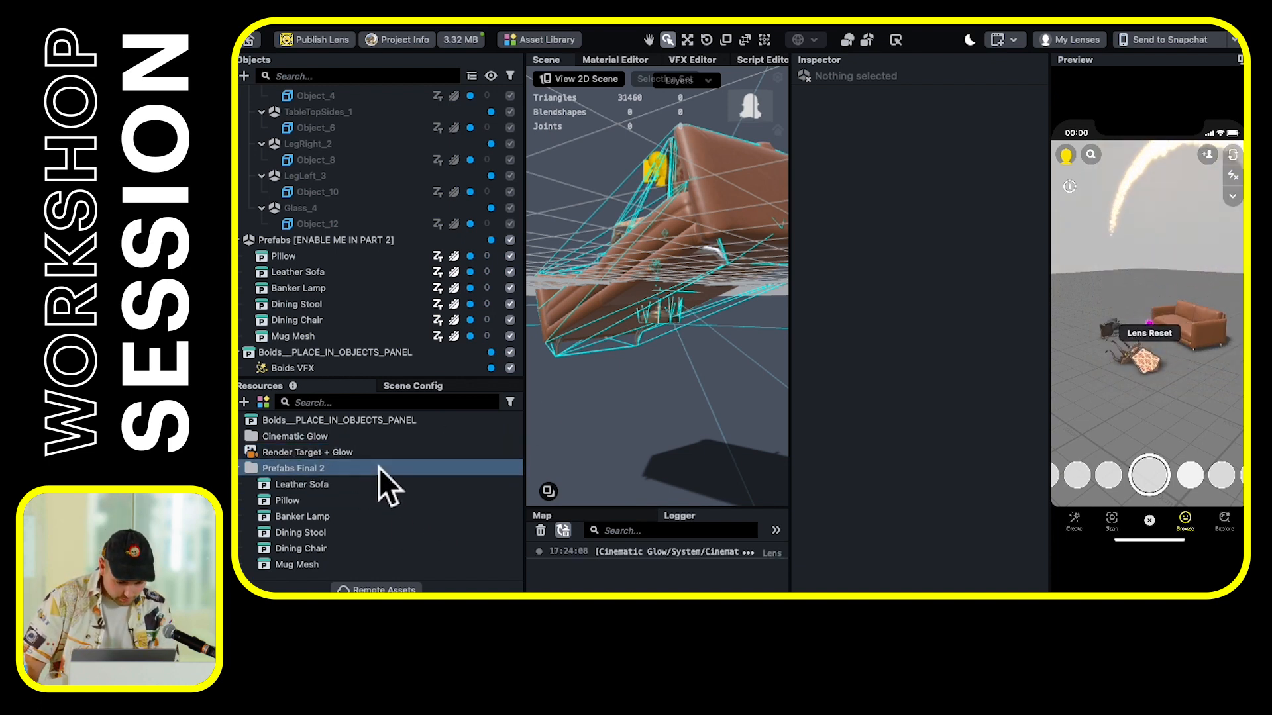
pyautogui.scroll(5, 382, 469)
pyautogui.scroll(-4, 388, 471)
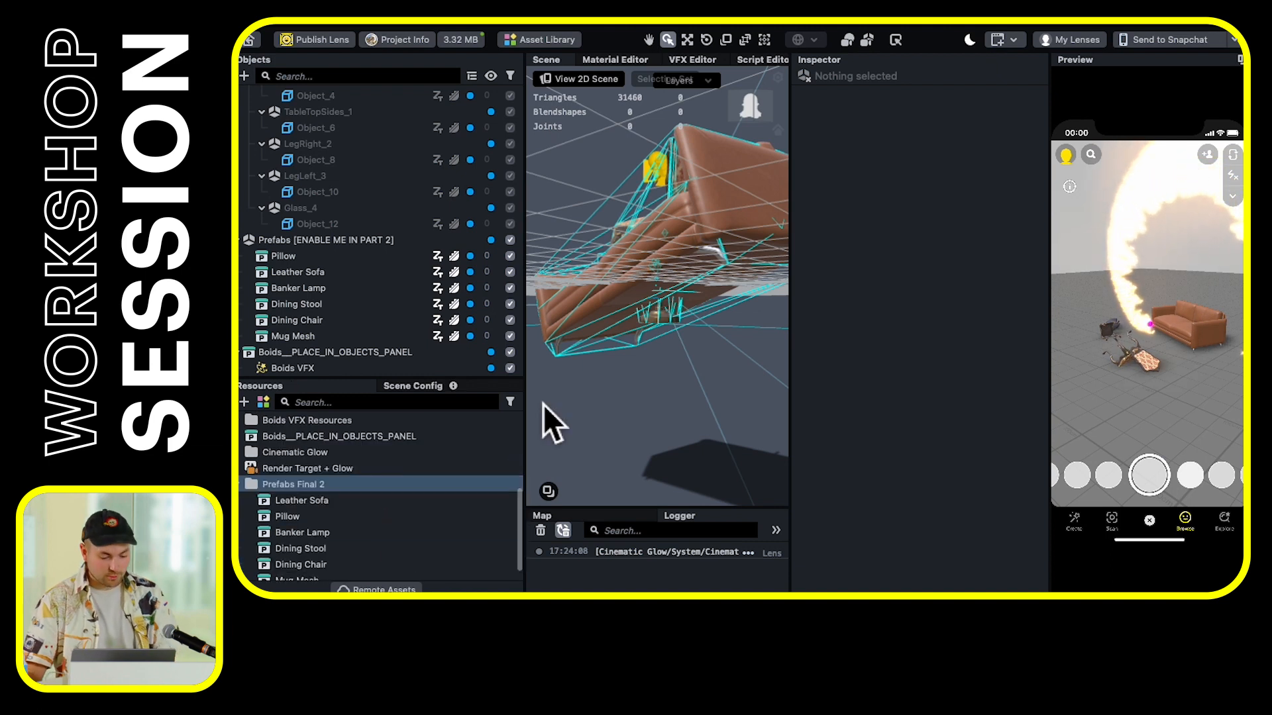
pyautogui.scroll(-1, 369, 483)
pyautogui.click(363, 535)
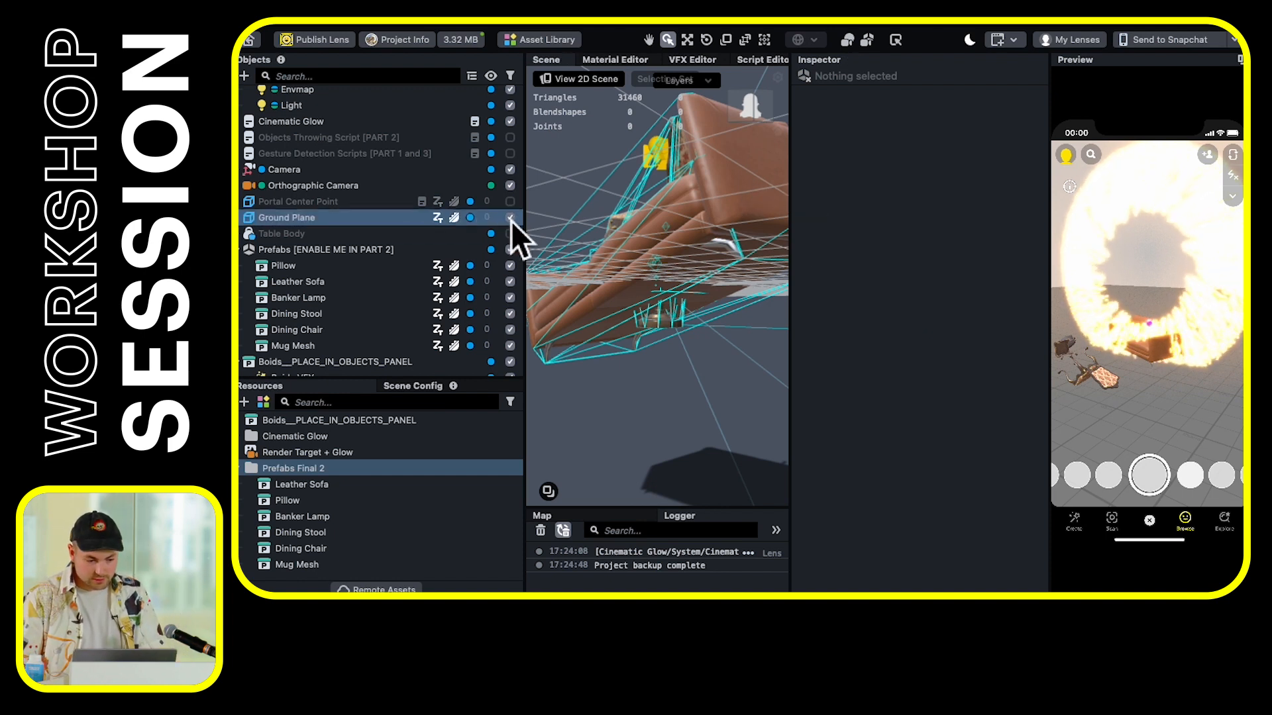
# Enable the Objects Throwing Script [PART 2] object and collapse the Lighting group in the scene hierarchy
pyautogui.click(393, 145)
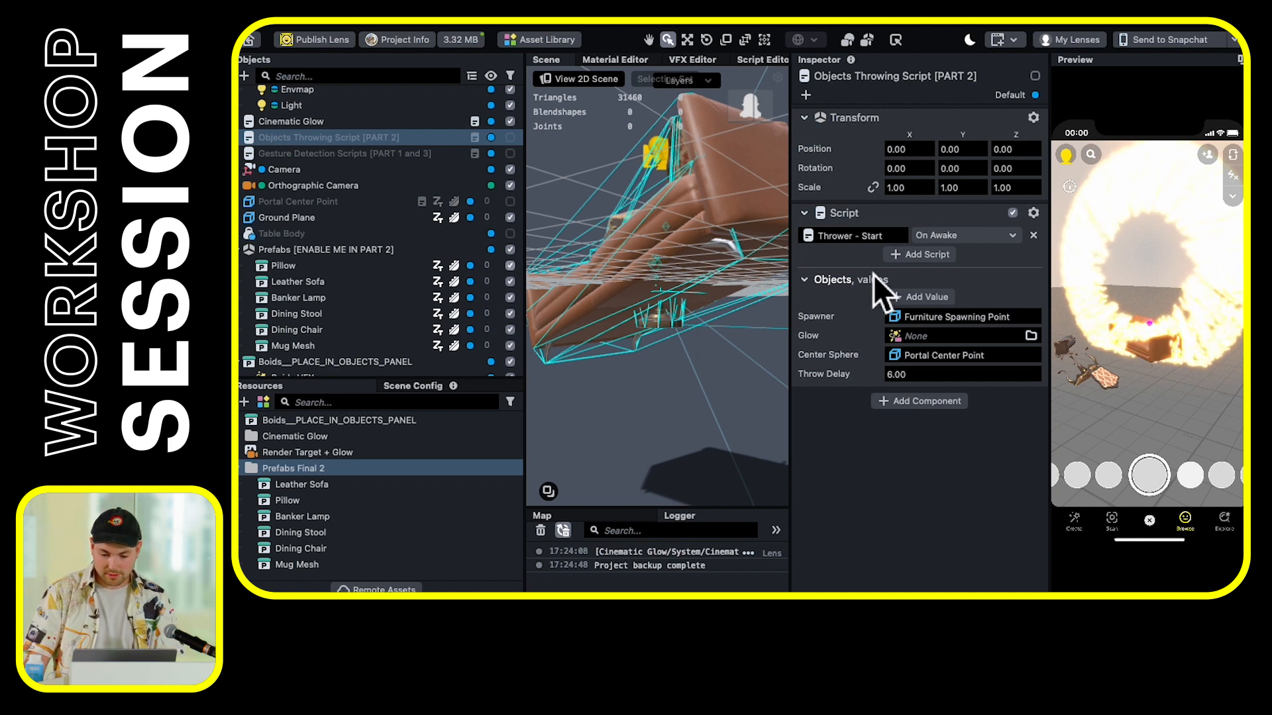
pyautogui.scroll(2, 292, 159)
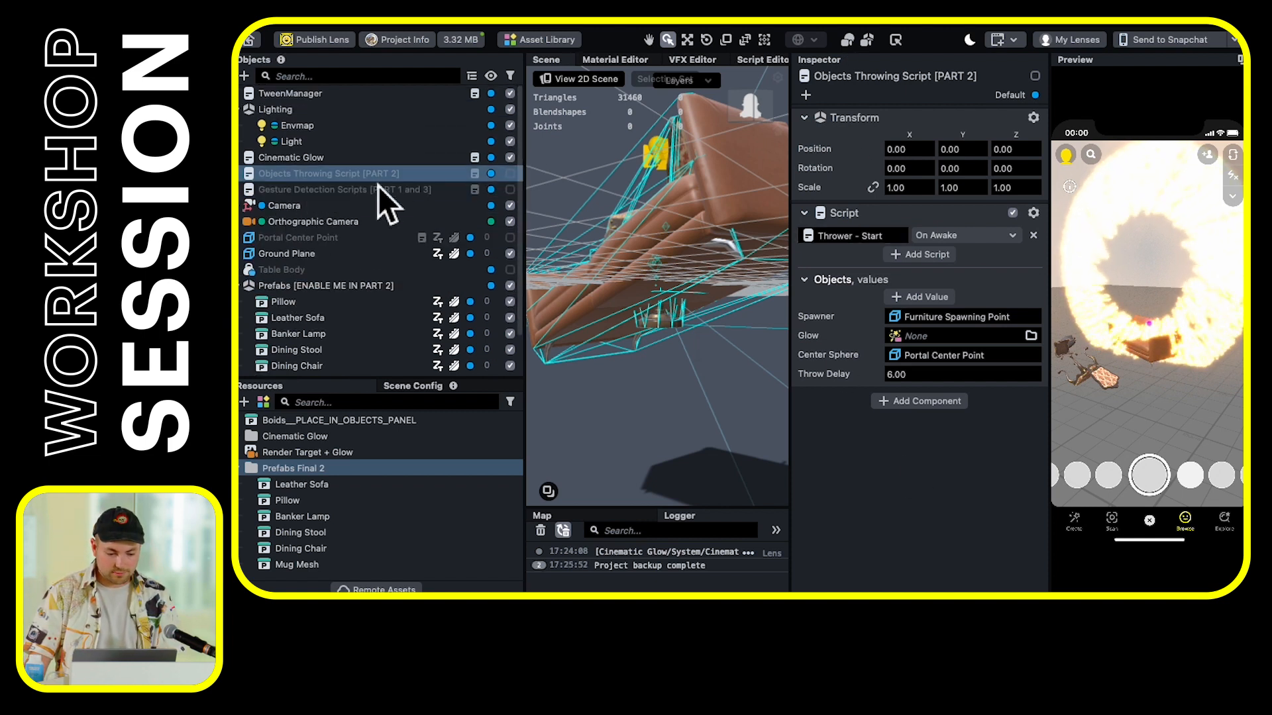
pyautogui.click(510, 174)
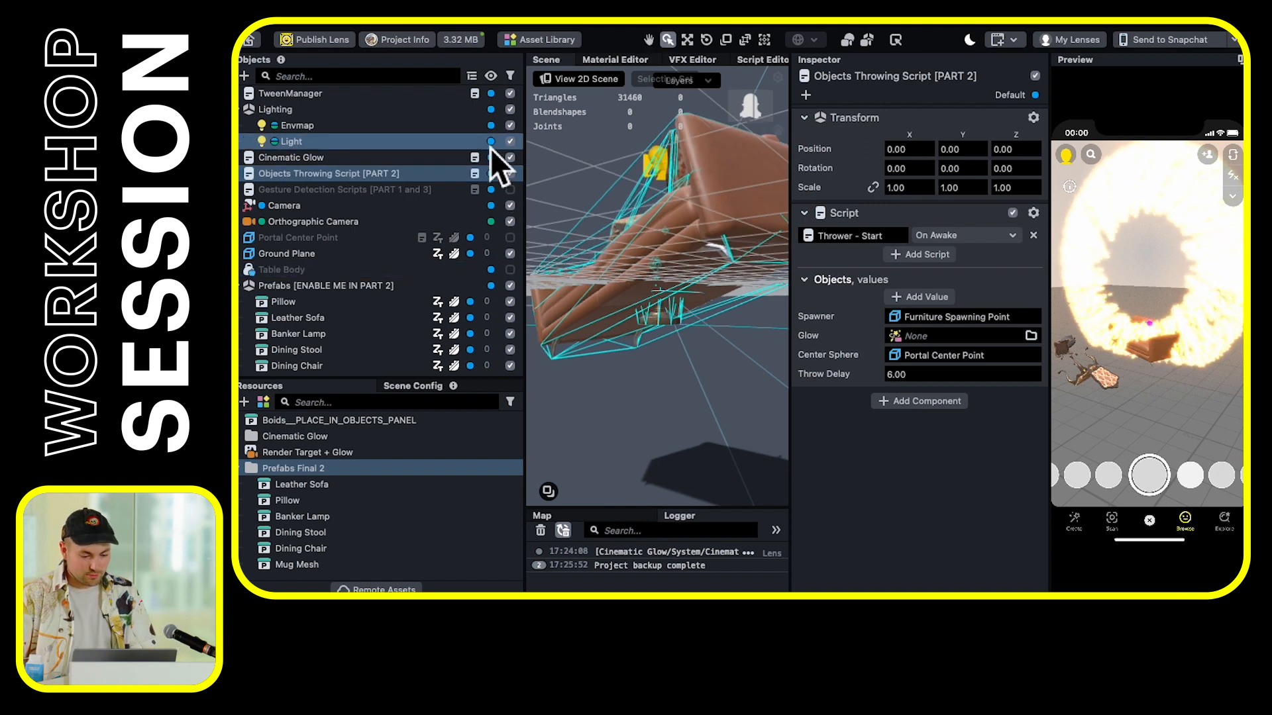
pyautogui.click(243, 109)
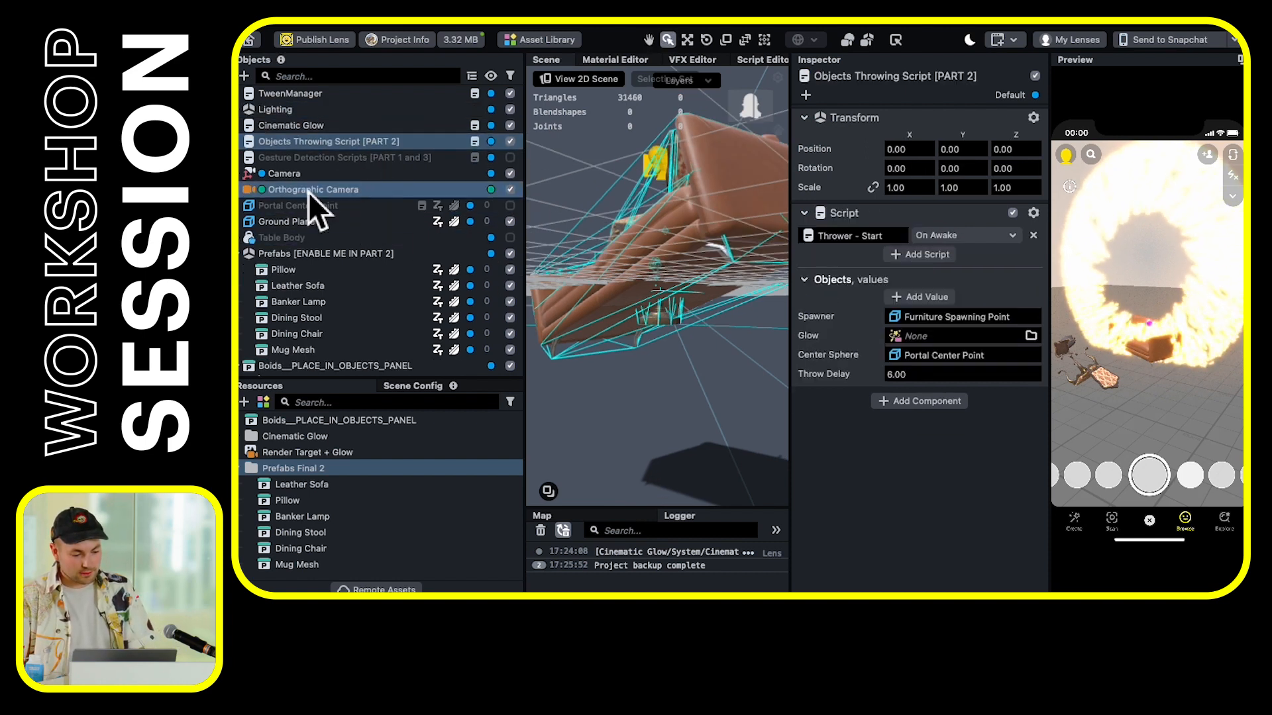
pyautogui.doubleClick(299, 145)
pyautogui.press('Return')
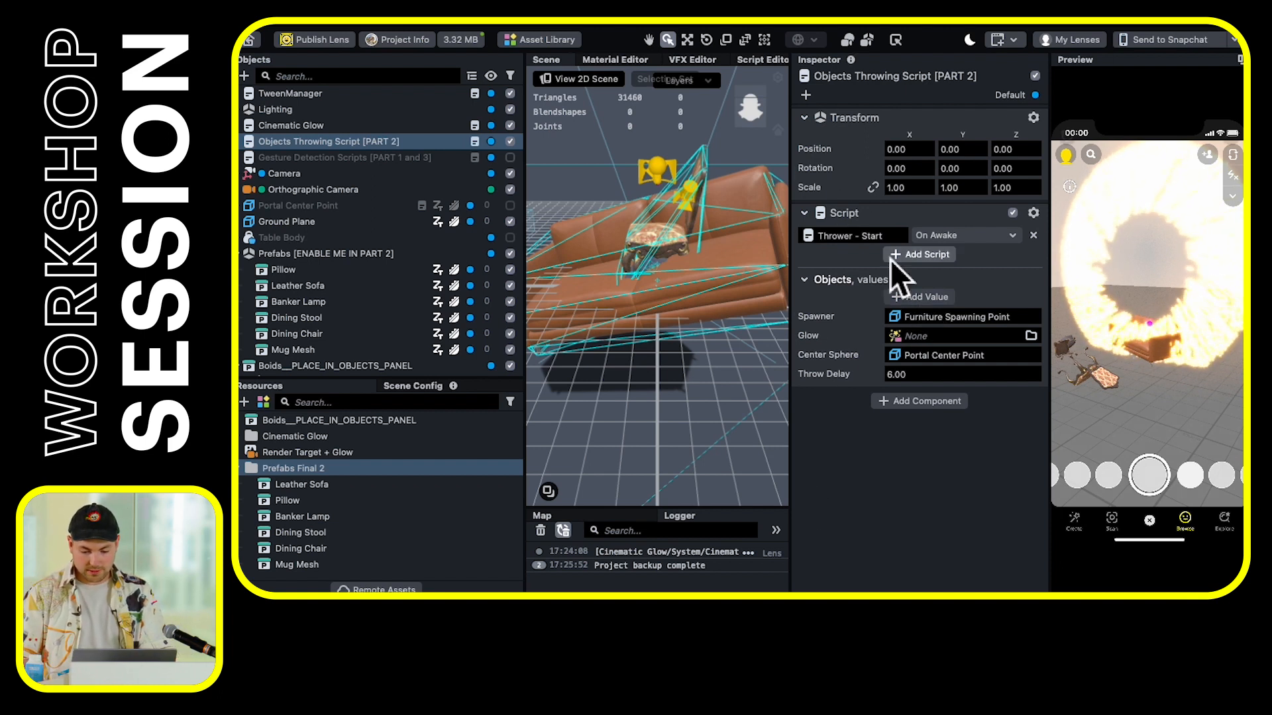
# Add four entries to the throwing script's Objects list and assign the Leather Sofa, Pillow and Banker Lamp prefabs to Value 0 through Value 2
pyautogui.click(903, 301)
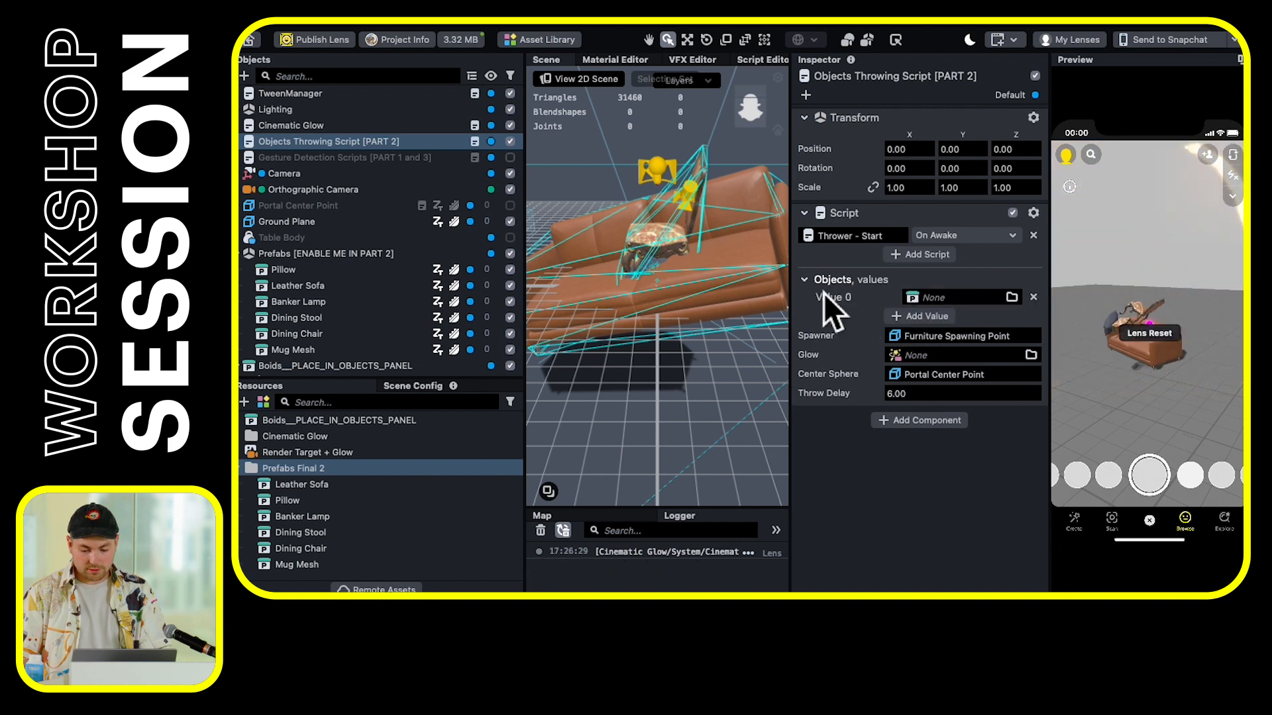
pyautogui.click(928, 316)
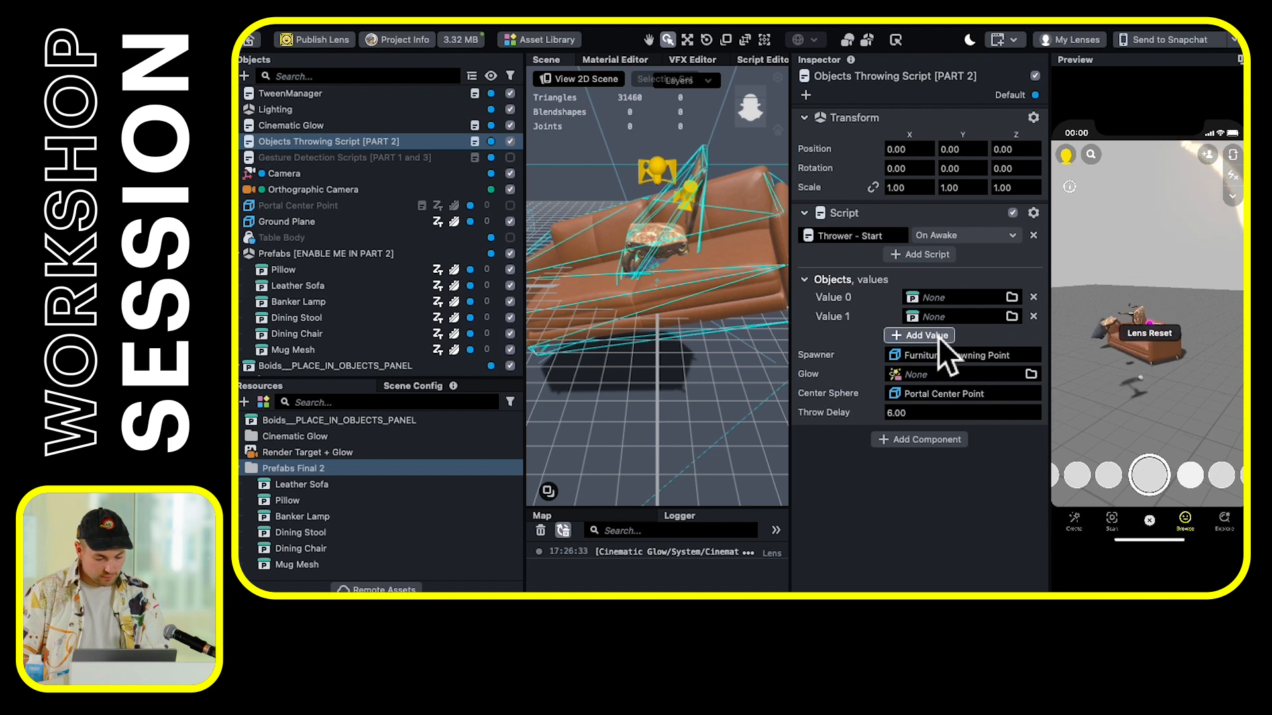
pyautogui.click(938, 337)
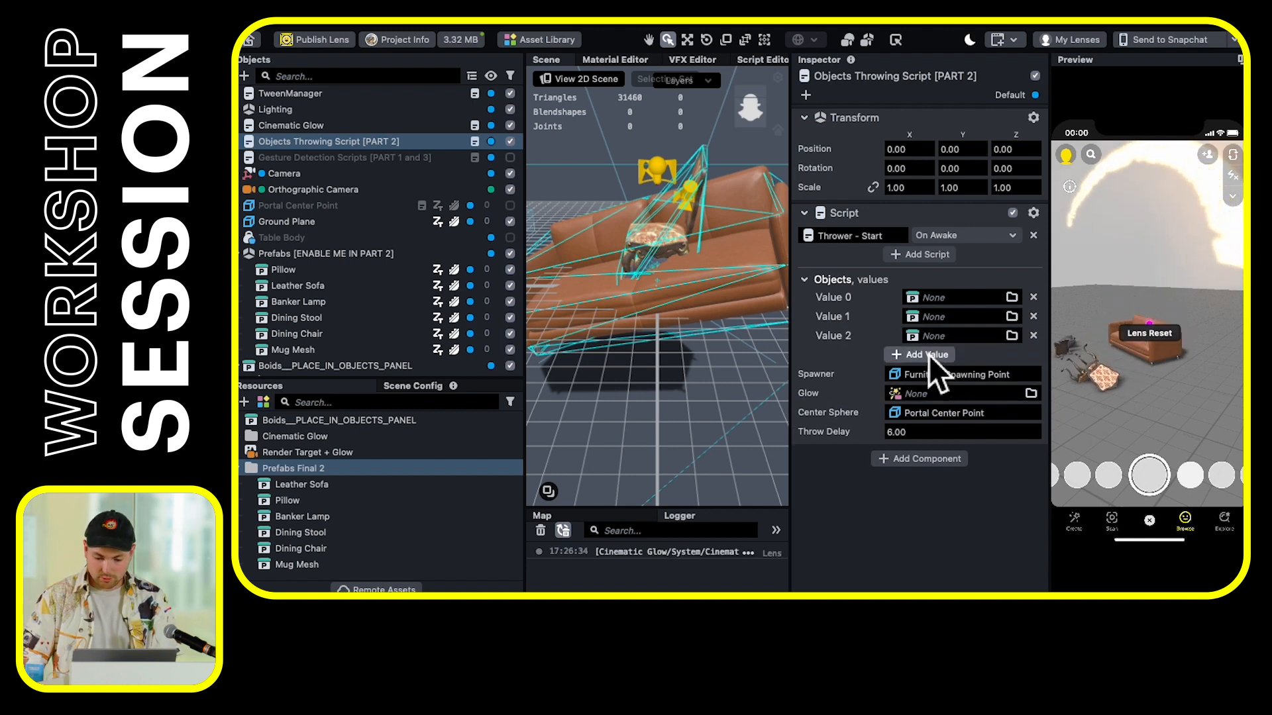
pyautogui.click(929, 355)
pyautogui.moveTo(301, 484); pyautogui.dragTo(931, 321)
pyautogui.moveTo(304, 518); pyautogui.dragTo(1001, 334)
# Extend the Objects list to Value 5 and assign the Dining Stool, Dining Chair and Mug Mesh prefabs to Value 3 through Value 5
pyautogui.click(936, 375)
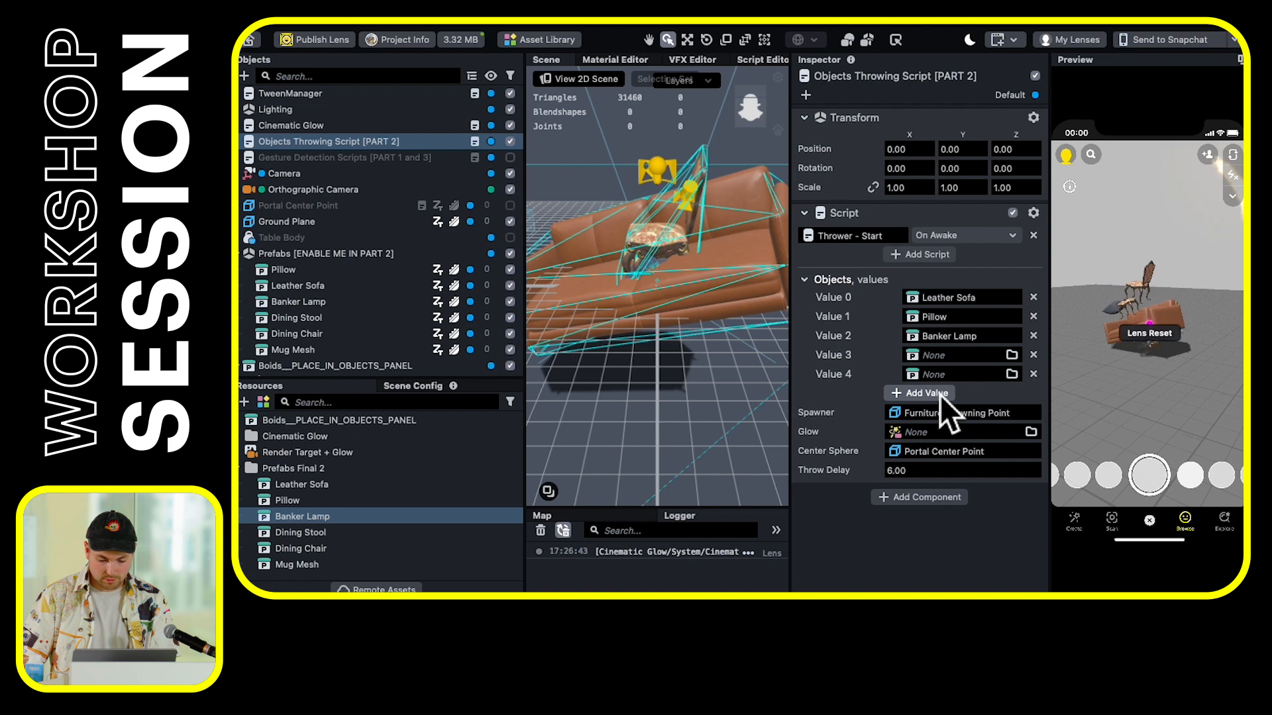
pyautogui.click(940, 395)
pyautogui.moveTo(299, 532); pyautogui.dragTo(954, 356)
pyautogui.moveTo(358, 549); pyautogui.dragTo(993, 376)
pyautogui.moveTo(317, 574); pyautogui.dragTo(964, 396)
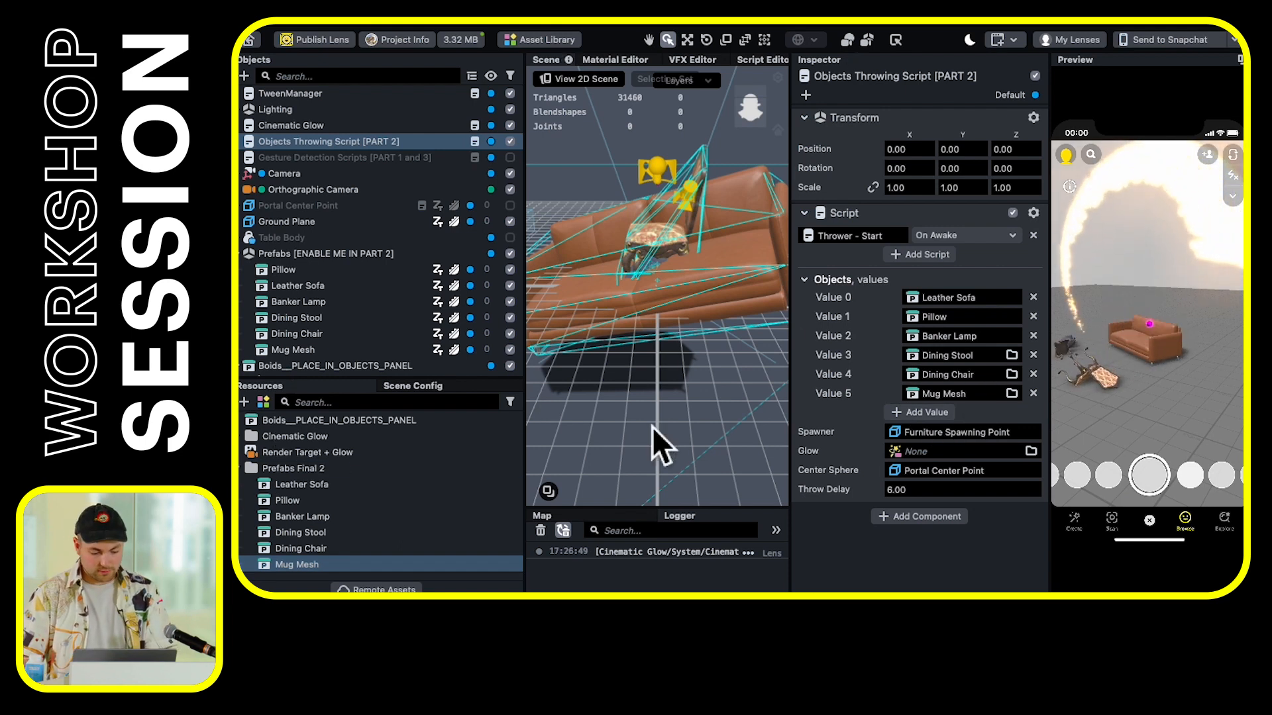
# Collapse the Prefabs Final 2 folder and the Prefabs [ENABLE ME IN PART 2] group, and reselect the Objects Throwing Script object
pyautogui.click(243, 470)
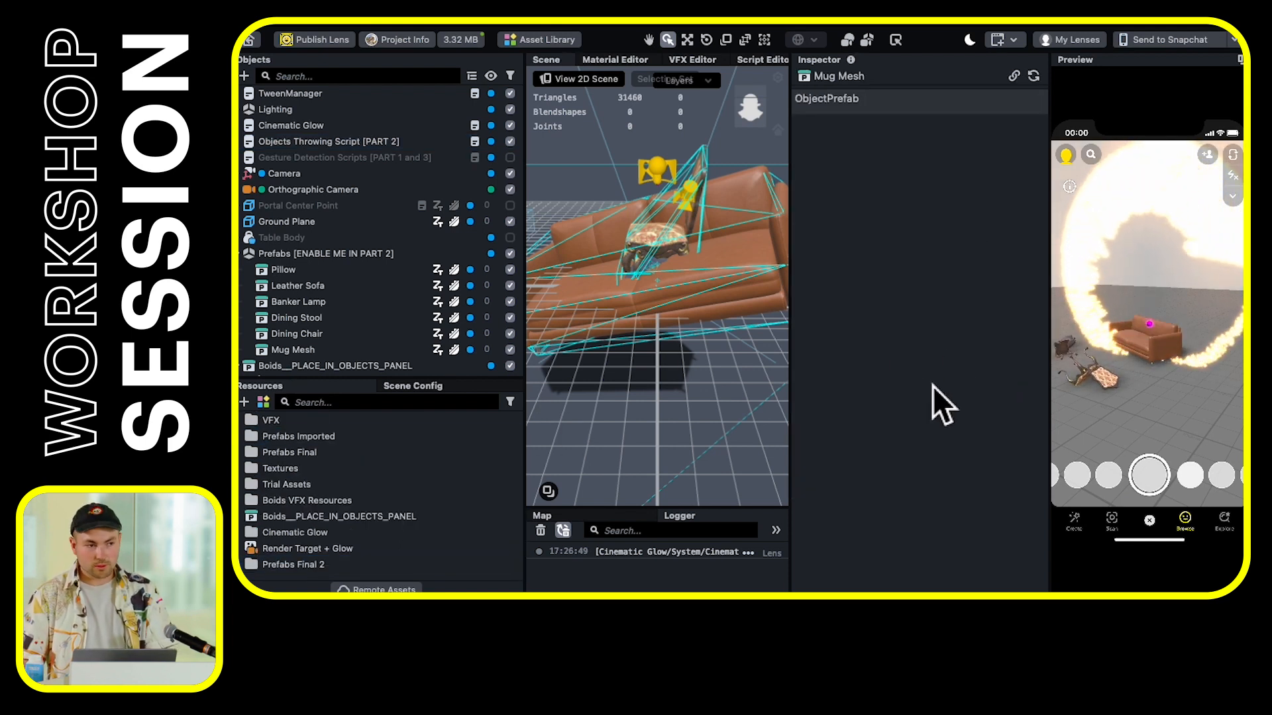
pyautogui.click(242, 254)
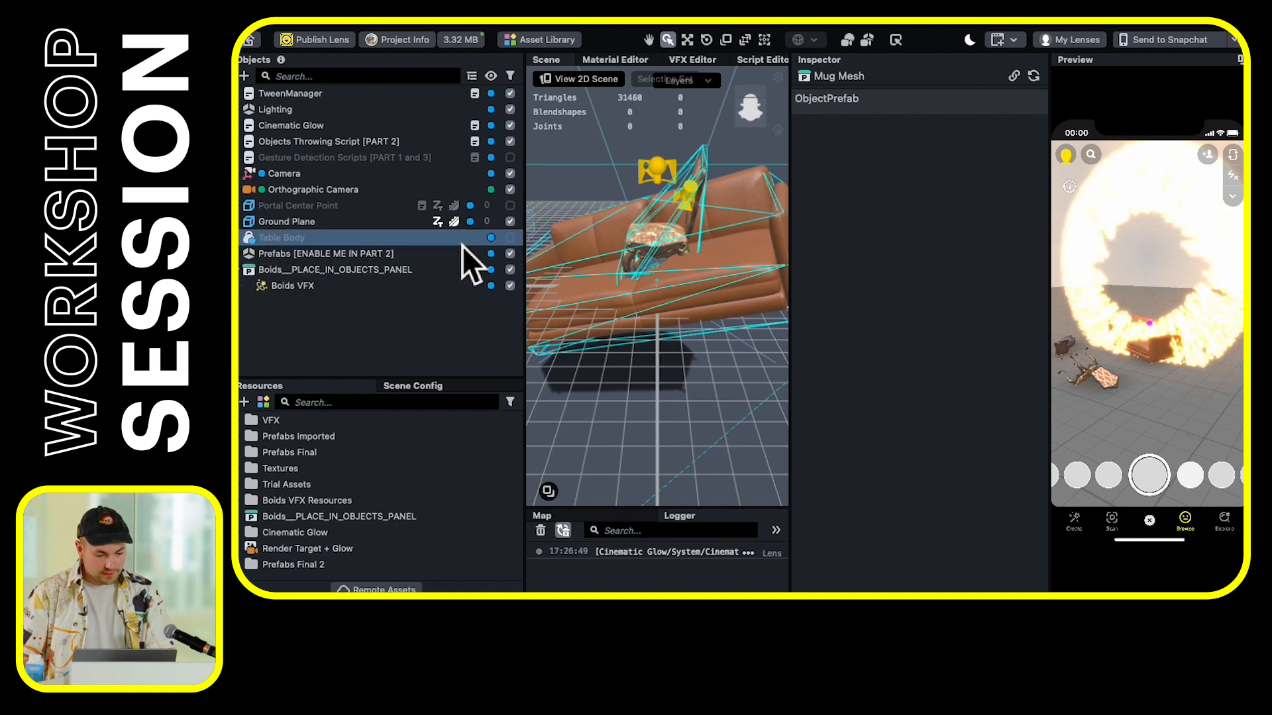
pyautogui.click(322, 146)
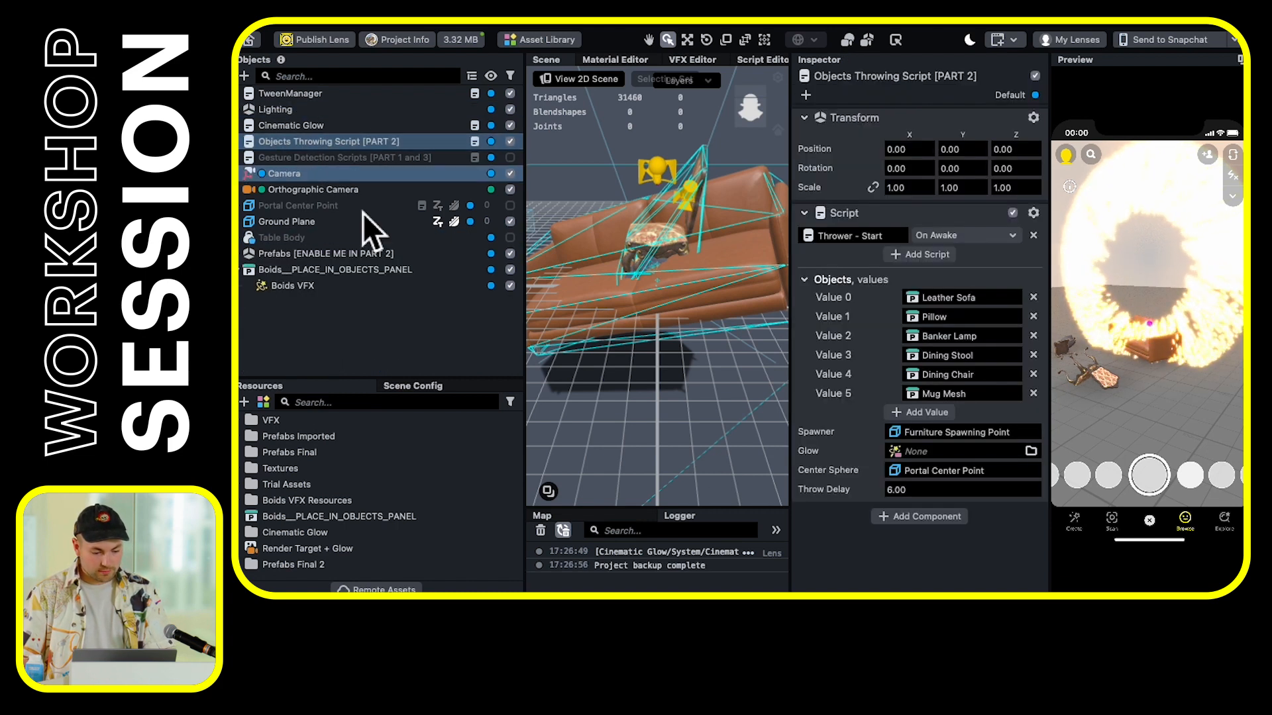
# Open the Thrower - Start script from the Scripts folder and widen the script editing area
pyautogui.scroll(5, 354, 528)
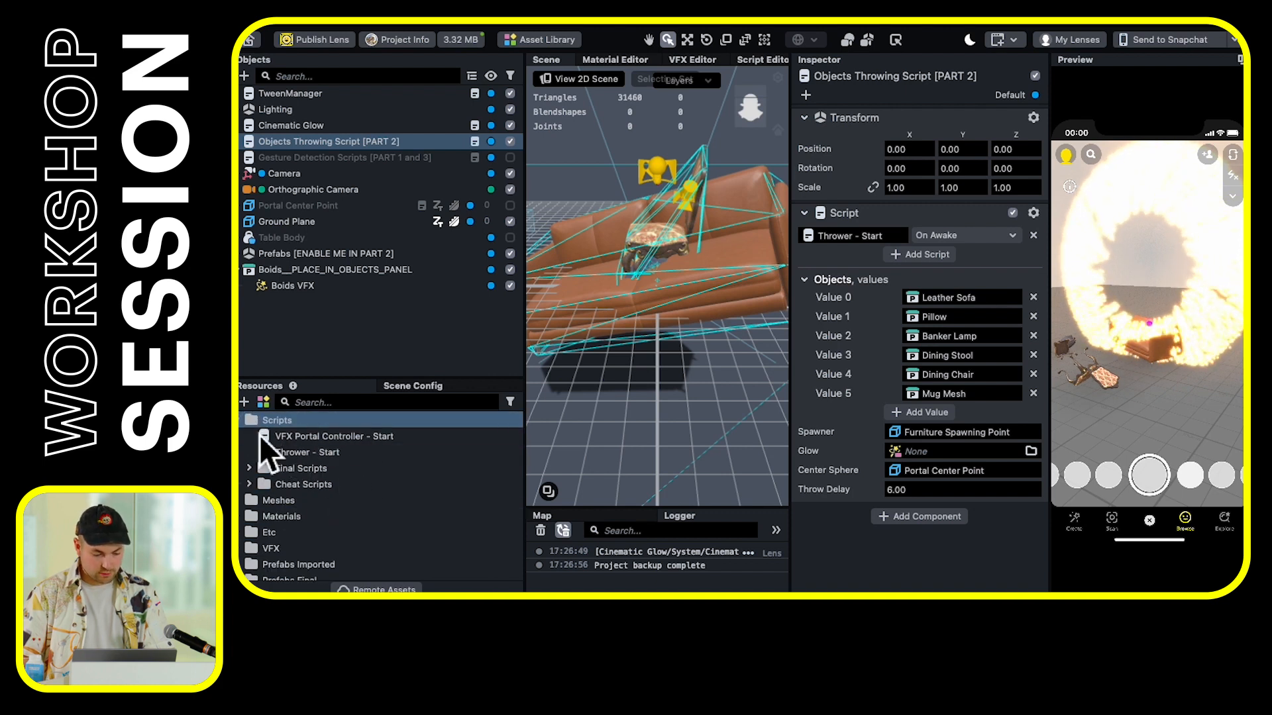
pyautogui.click(321, 452)
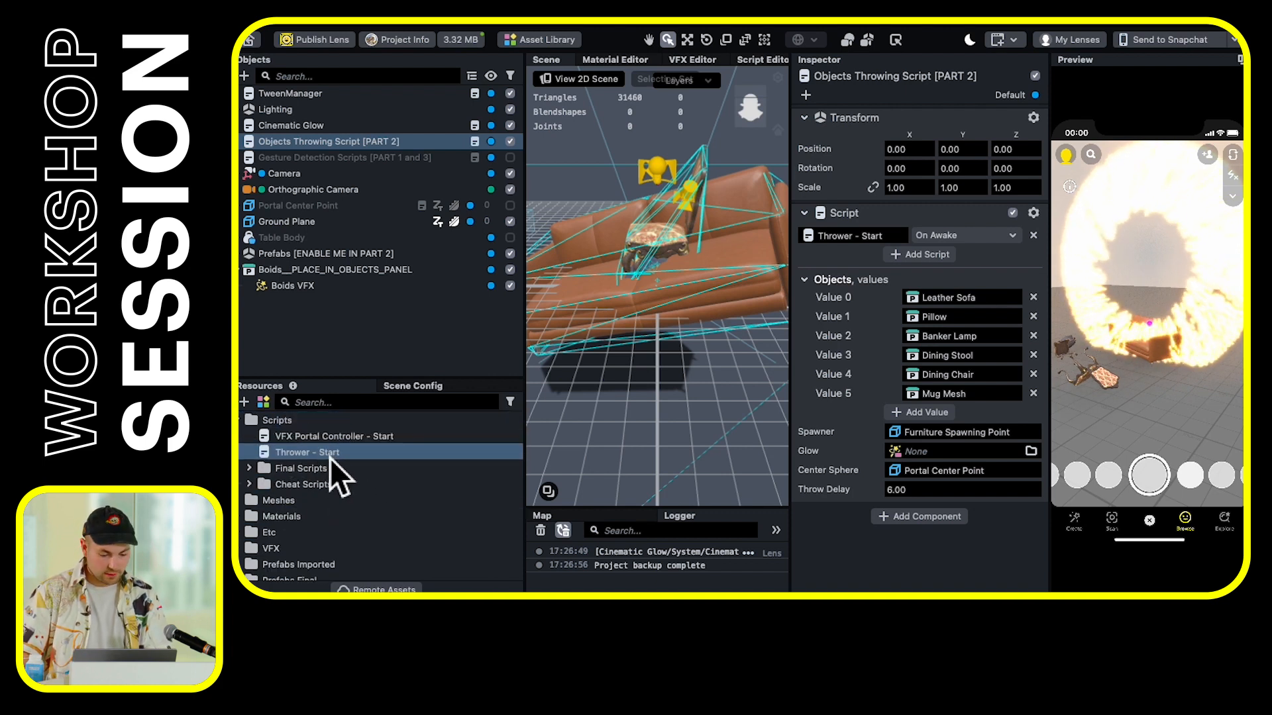
pyautogui.doubleClick(351, 454)
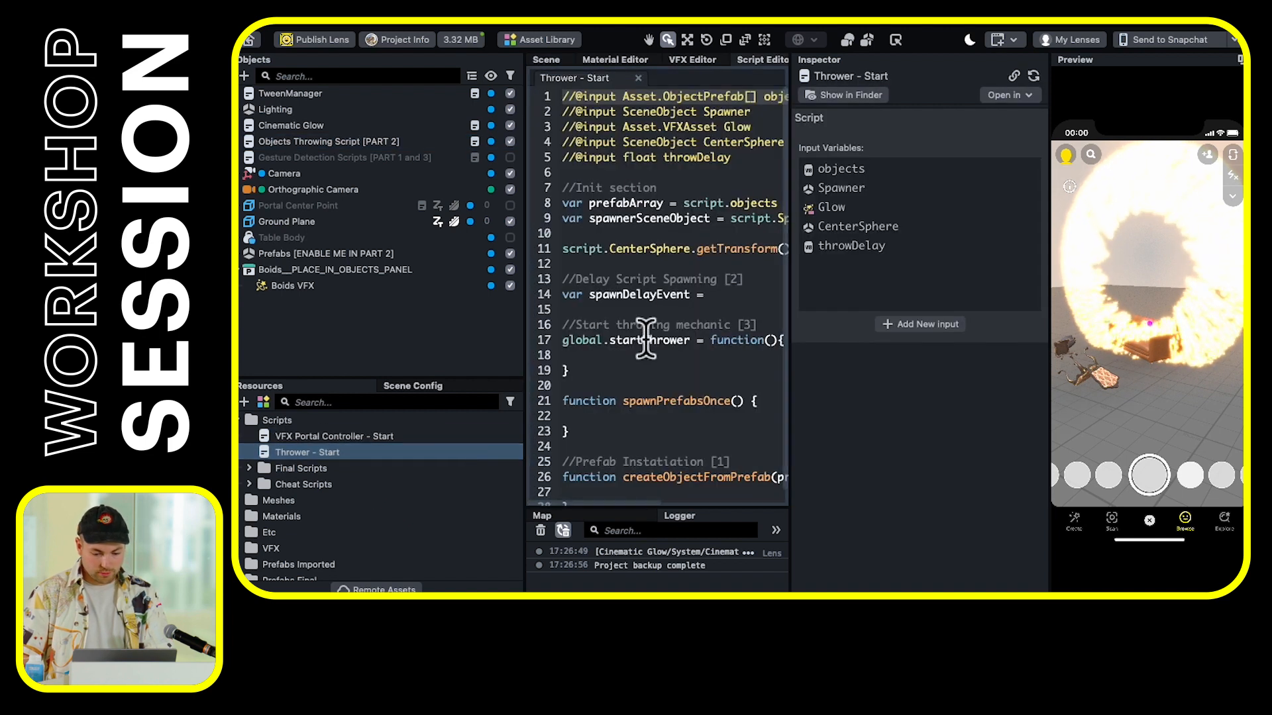
pyautogui.moveTo(793, 340); pyautogui.dragTo(947, 366)
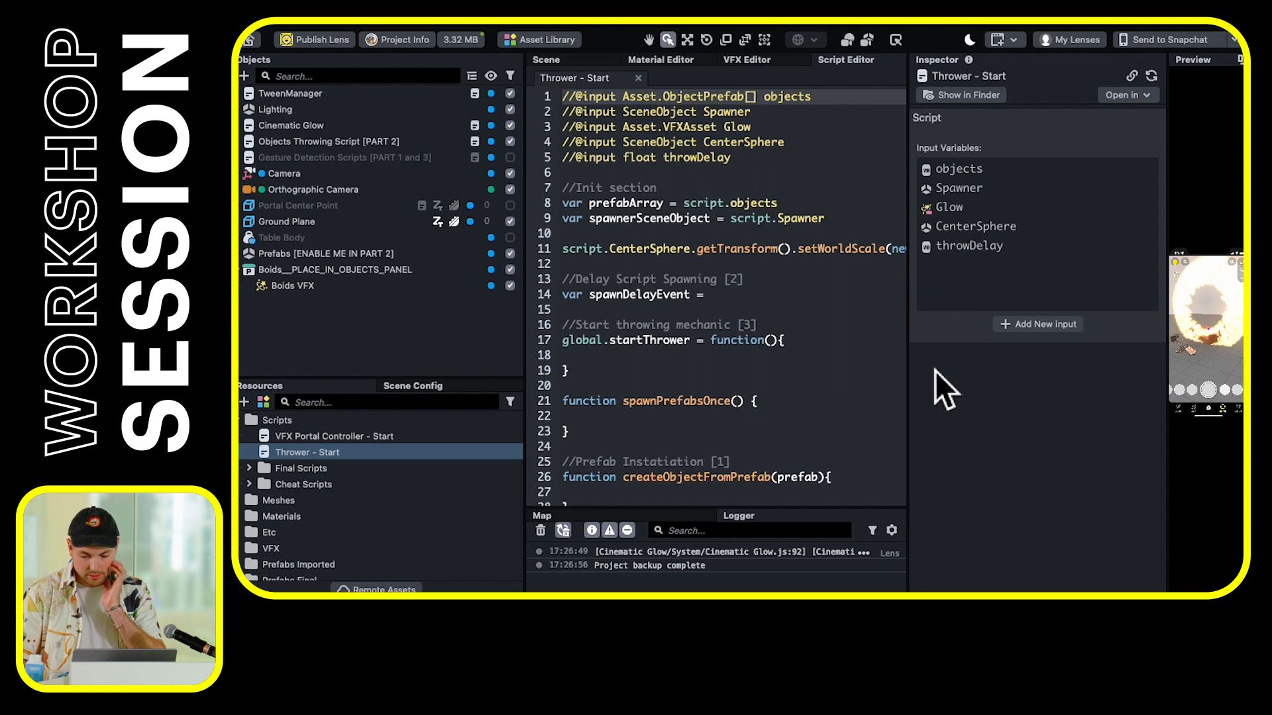
pyautogui.moveTo(1185, 303); pyautogui.dragTo(1108, 318)
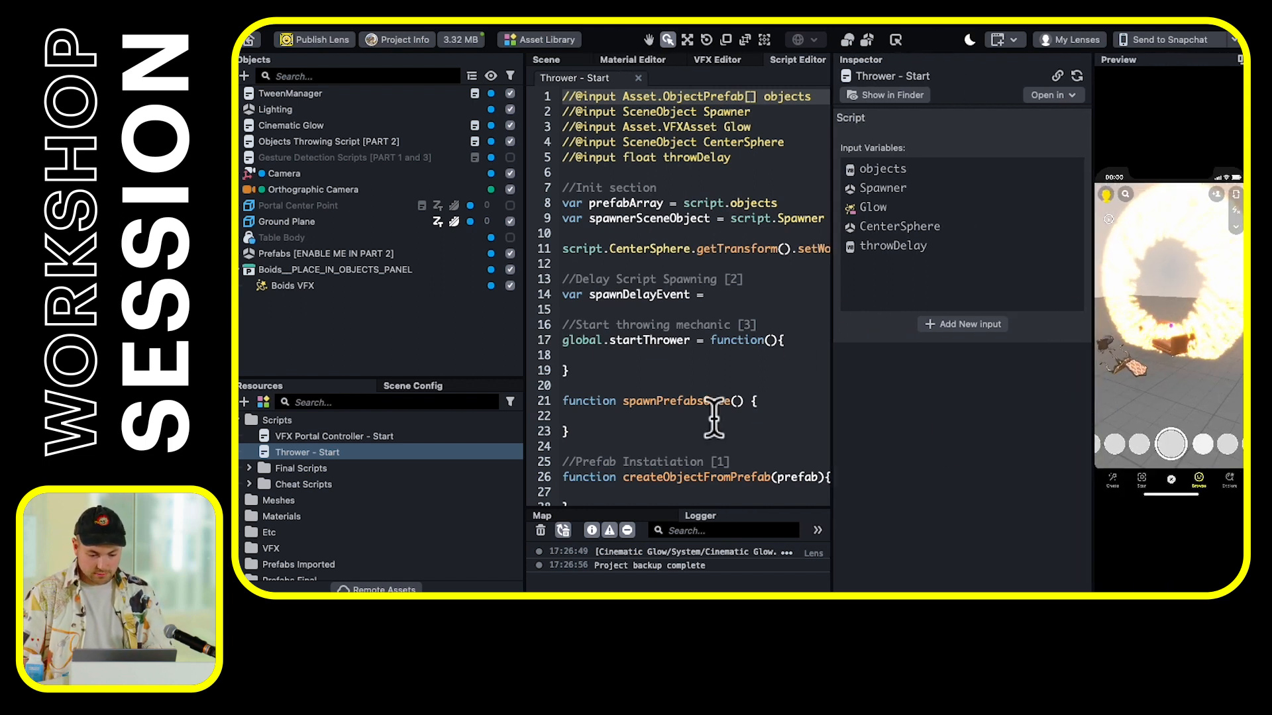
pyautogui.moveTo(529, 283); pyautogui.dragTo(410, 296)
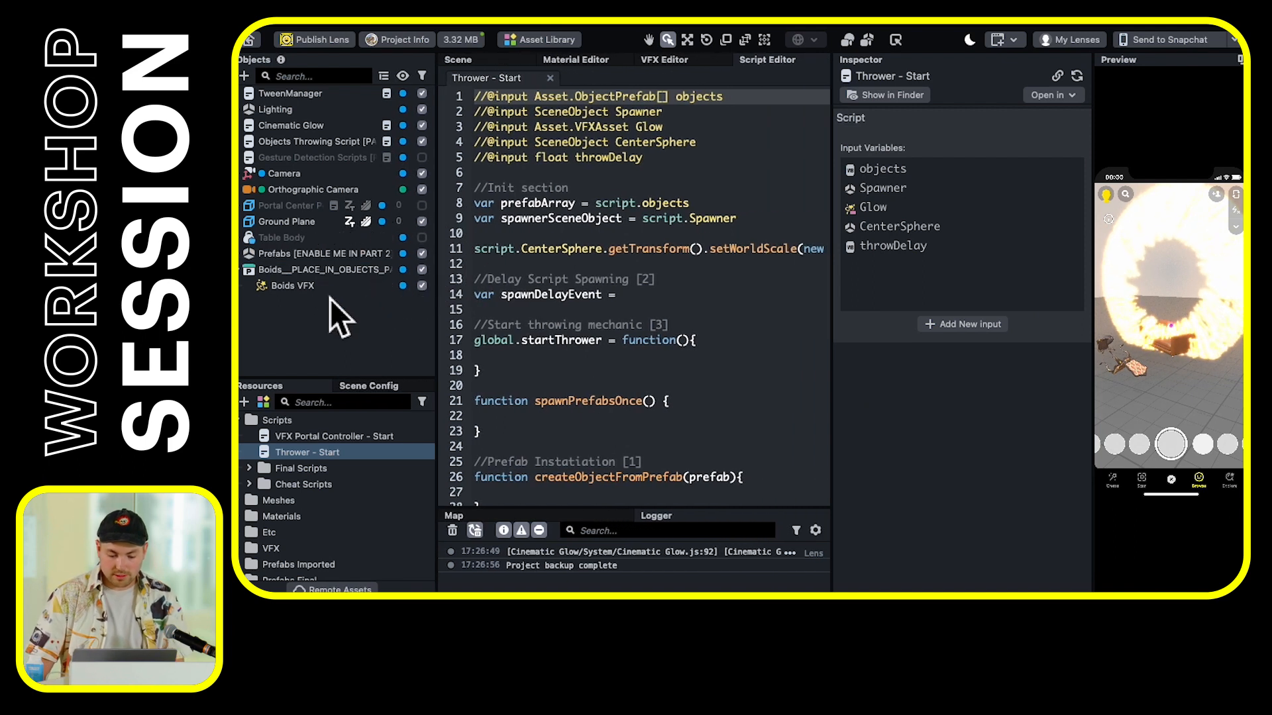
# Inside the createObjectFromPrefab function, declare the variable instancedObject as prefab.instantiate()
pyautogui.scroll(-1, 696, 418)
pyautogui.click(574, 485)
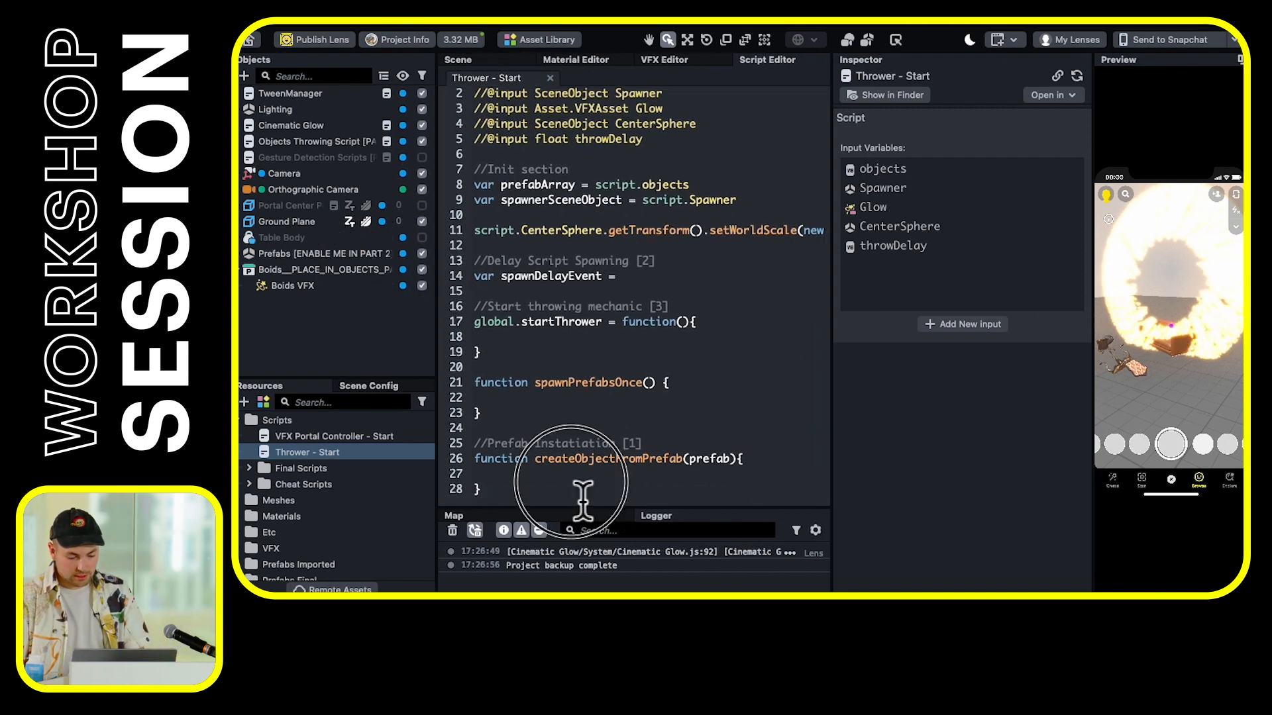
pyautogui.click(608, 480)
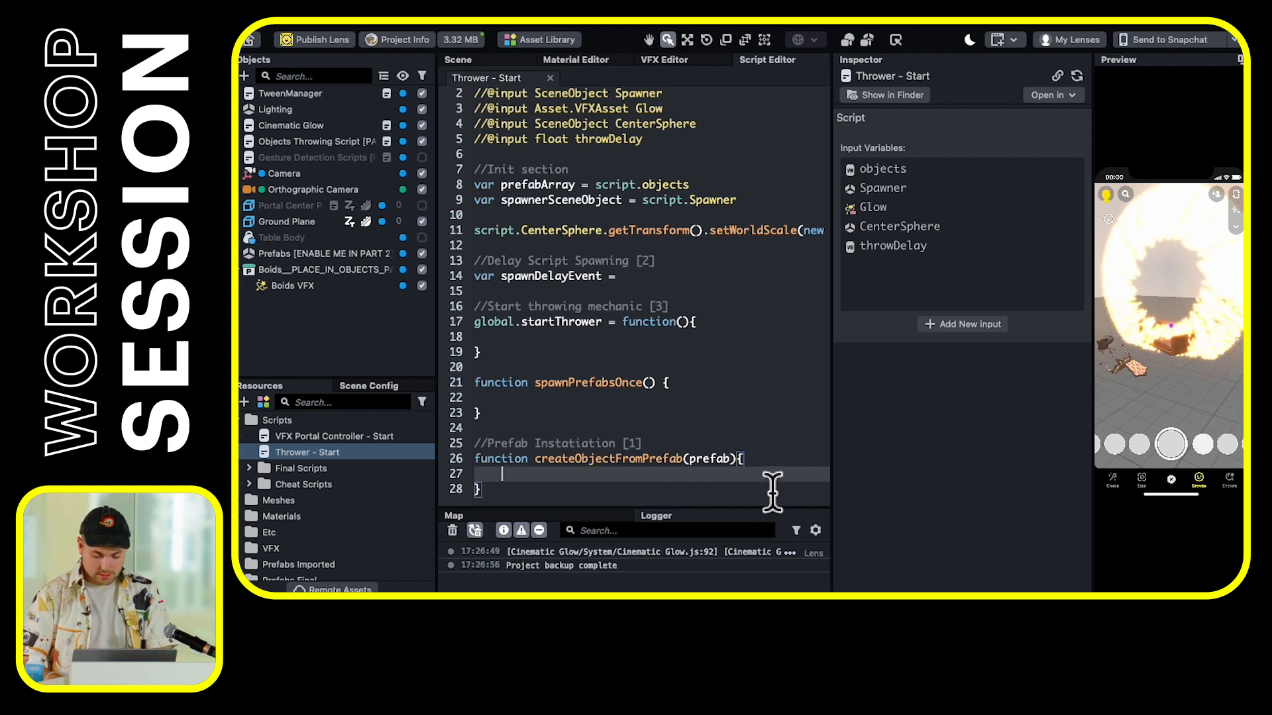
pyautogui.write('var')
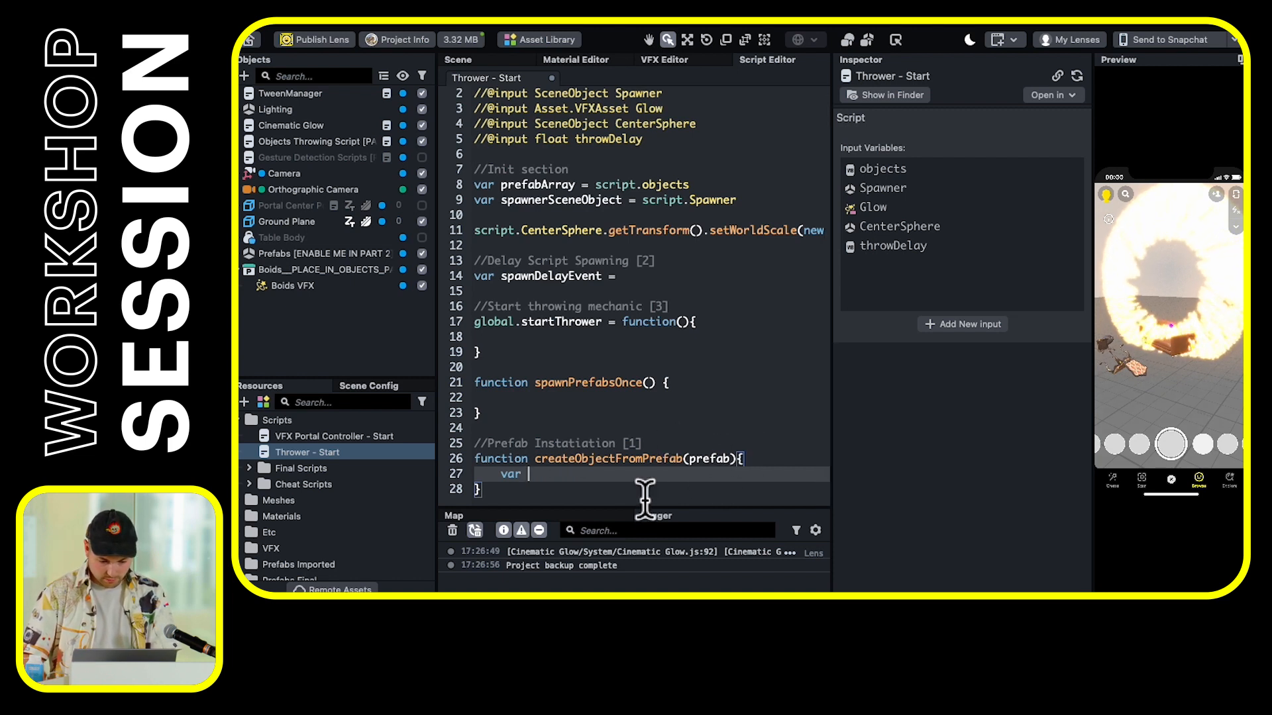
pyautogui.write('ins')
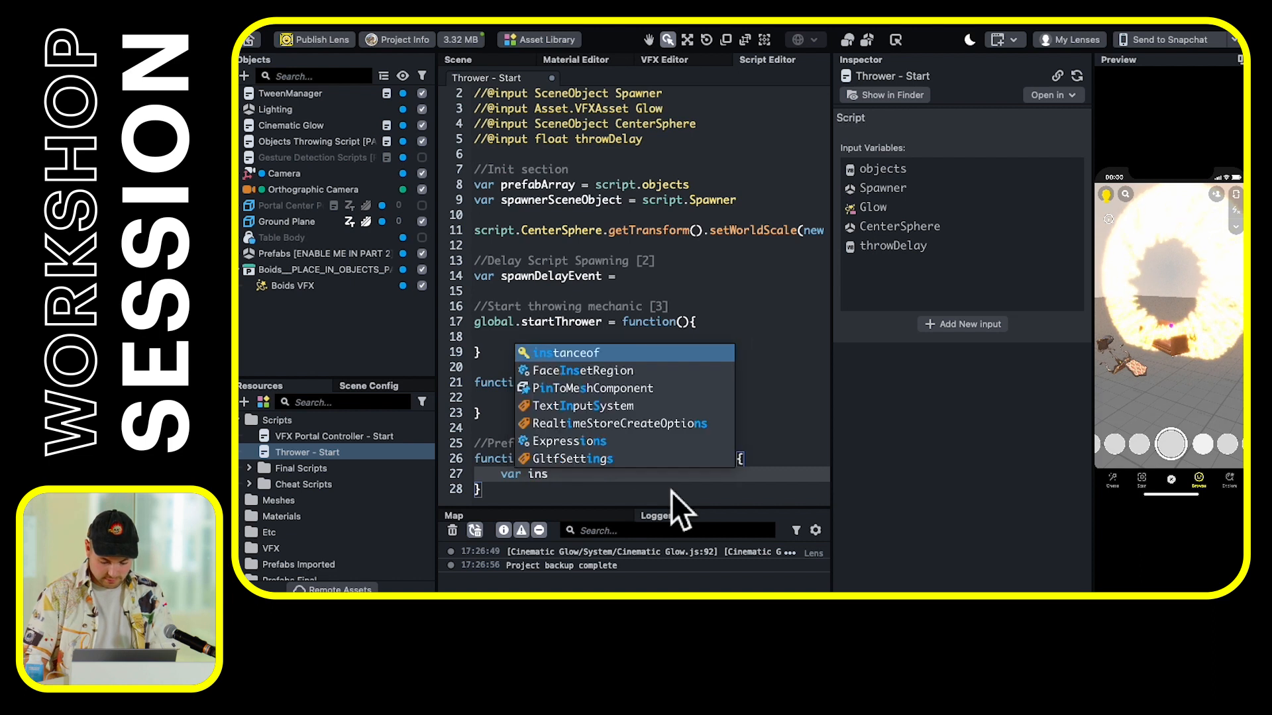
pyautogui.write('tanced')
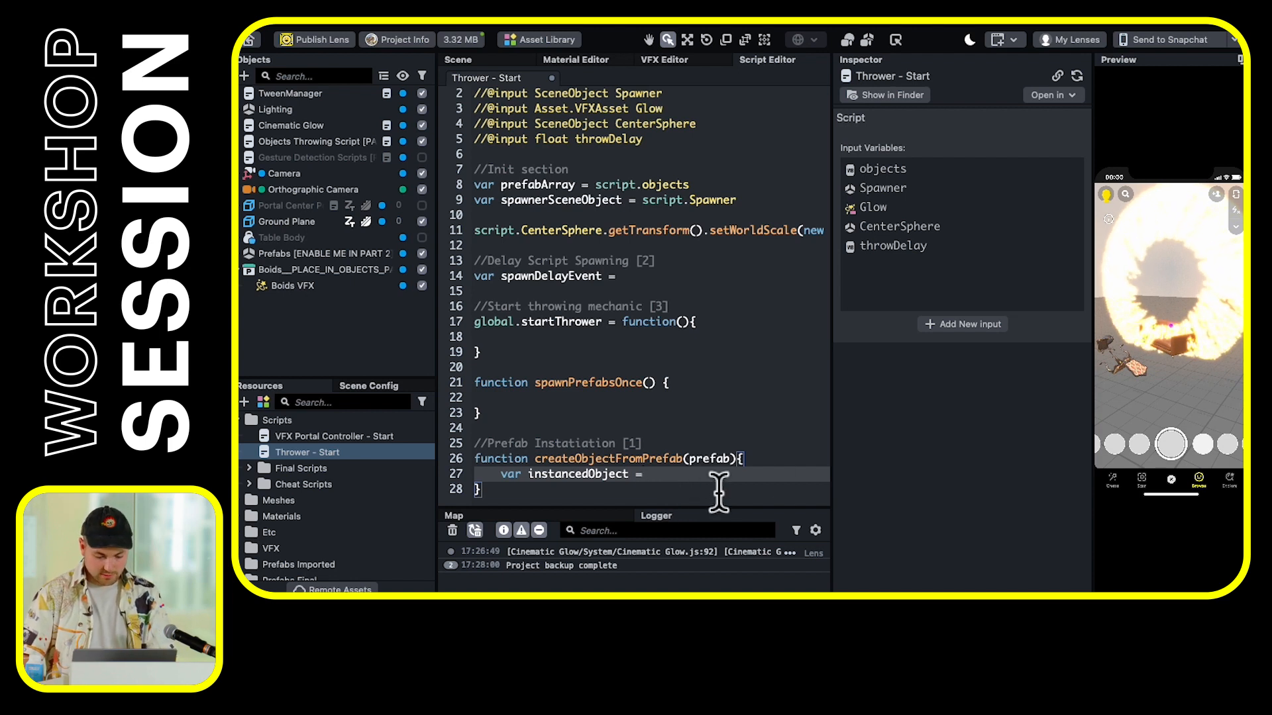
pyautogui.write('Object = ')
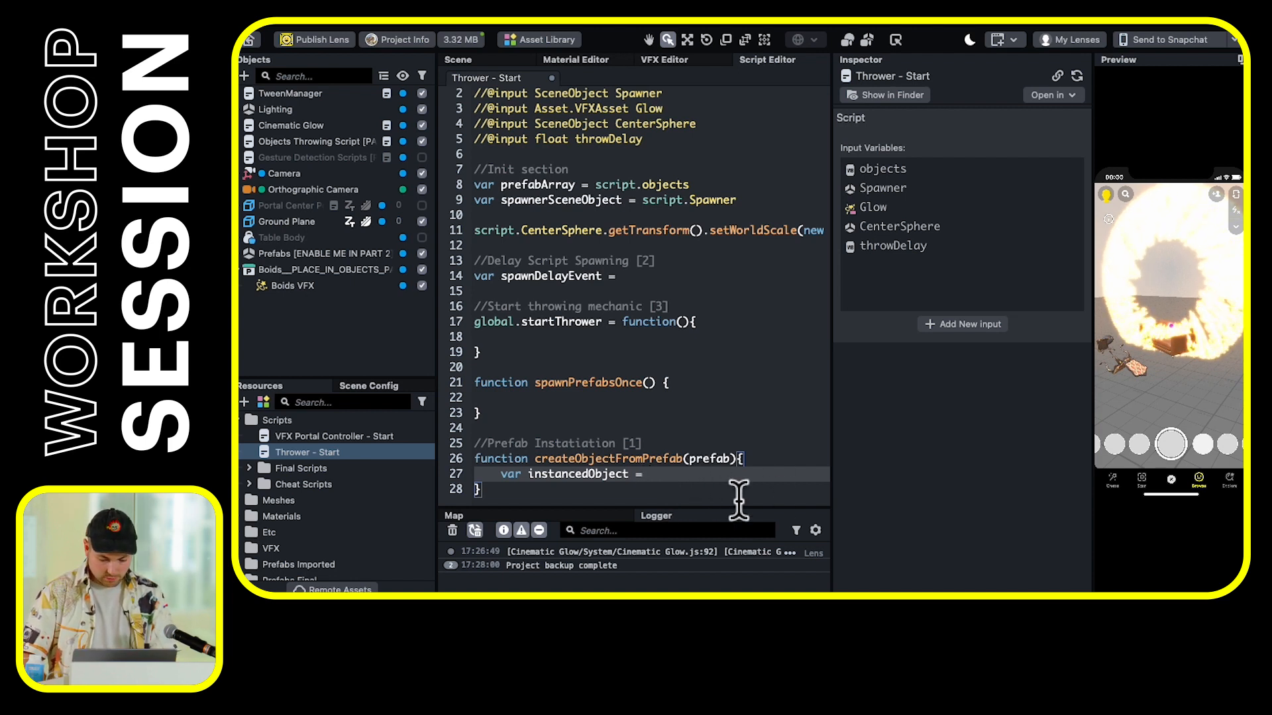
pyautogui.write('prefab')
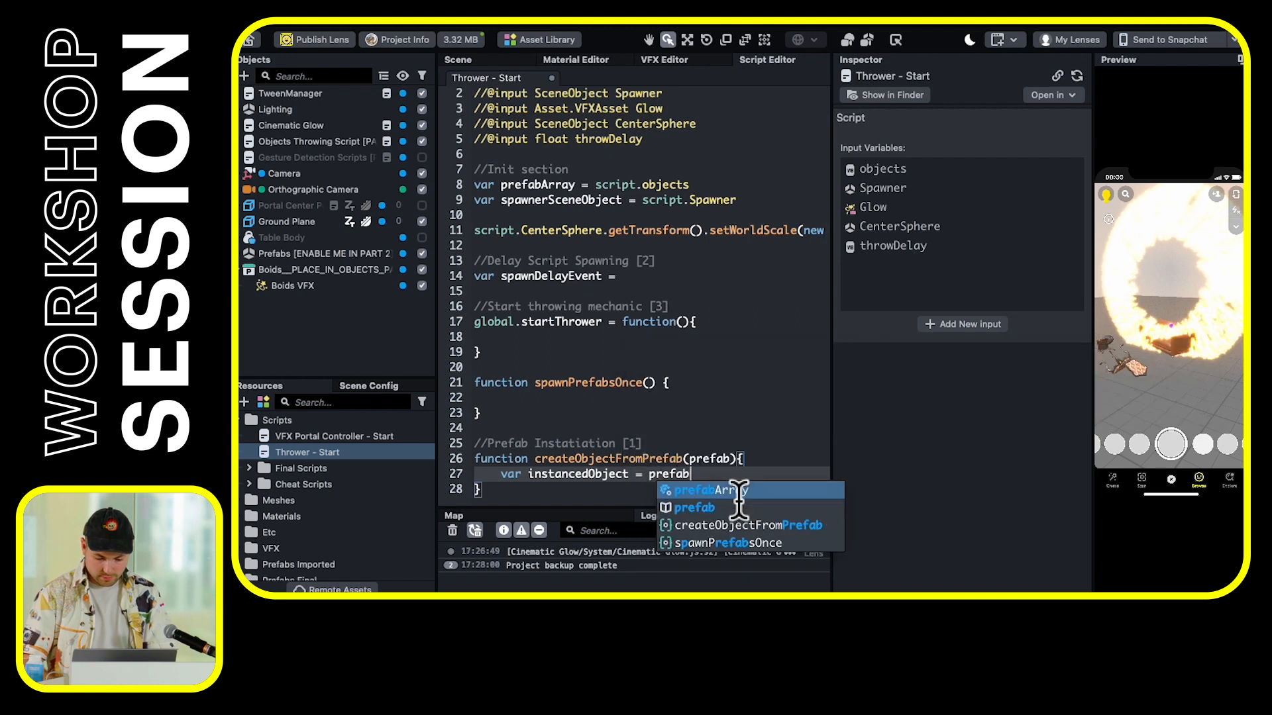
pyautogui.write('.instantiate(')
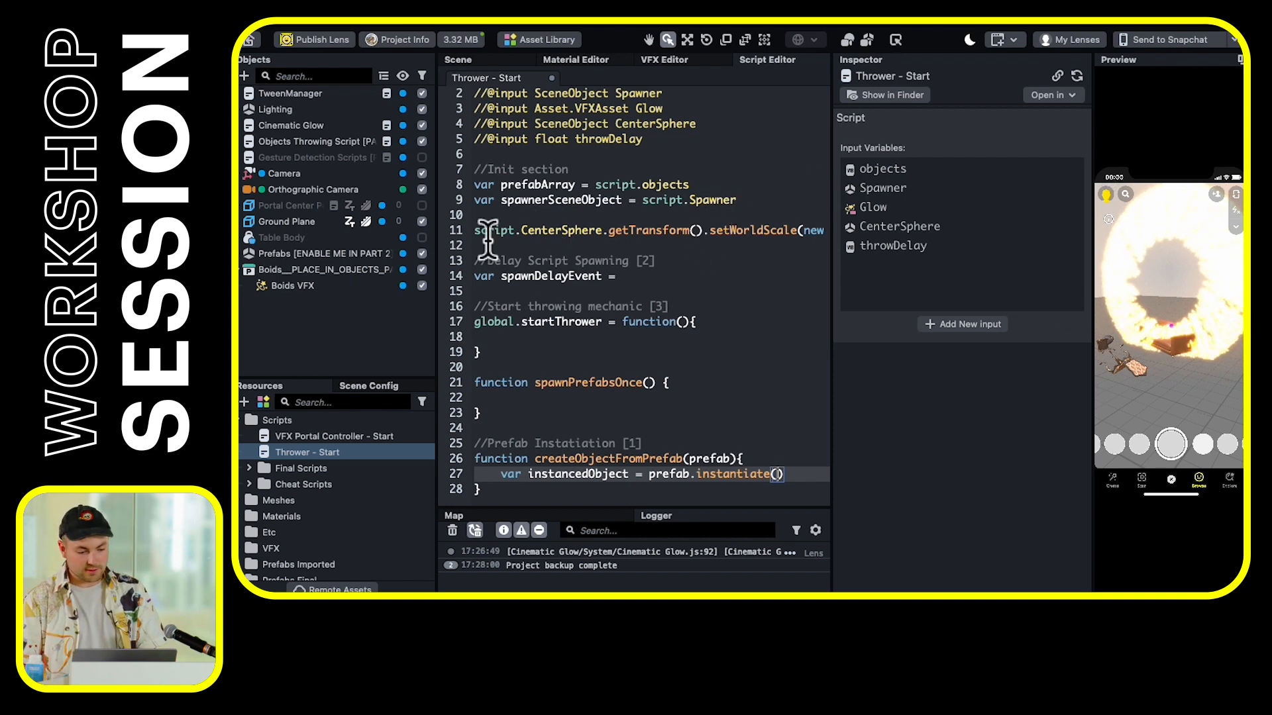
# Pass spawnerSceneObject as the argument of prefab.instantiate and save the Thrower - Start script
pyautogui.click(778, 475)
pyautogui.write('spa')
pyautogui.press('Down')
pyautogui.press('Return')
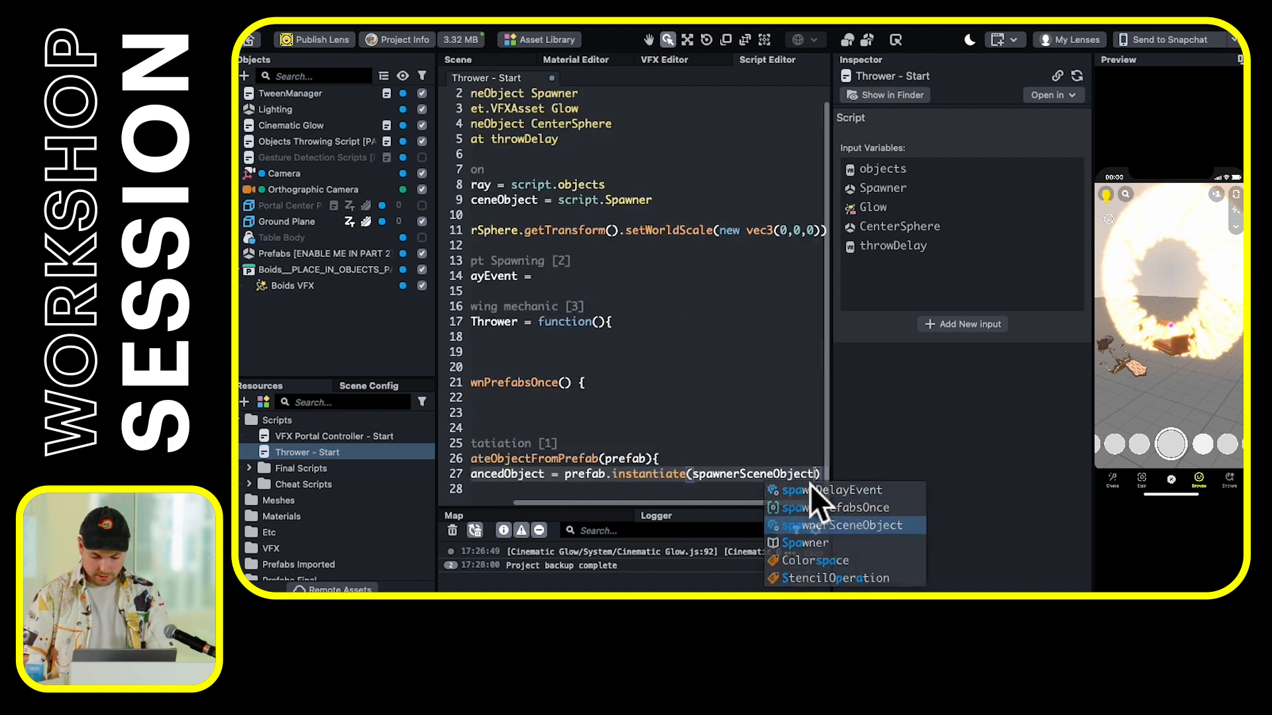
pyautogui.hscroll(-1, 734, 445)
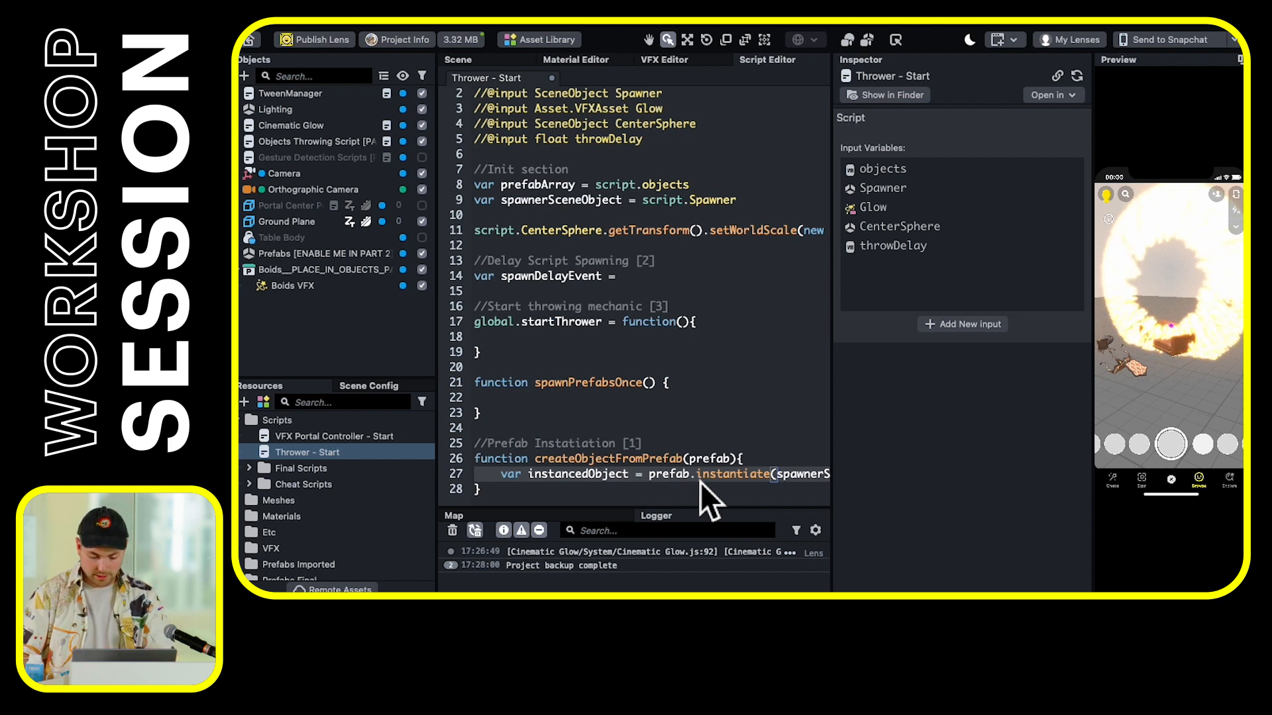
pyautogui.press('Up')
pyautogui.press('Up')
pyautogui.hotkey('ctrl', 's')
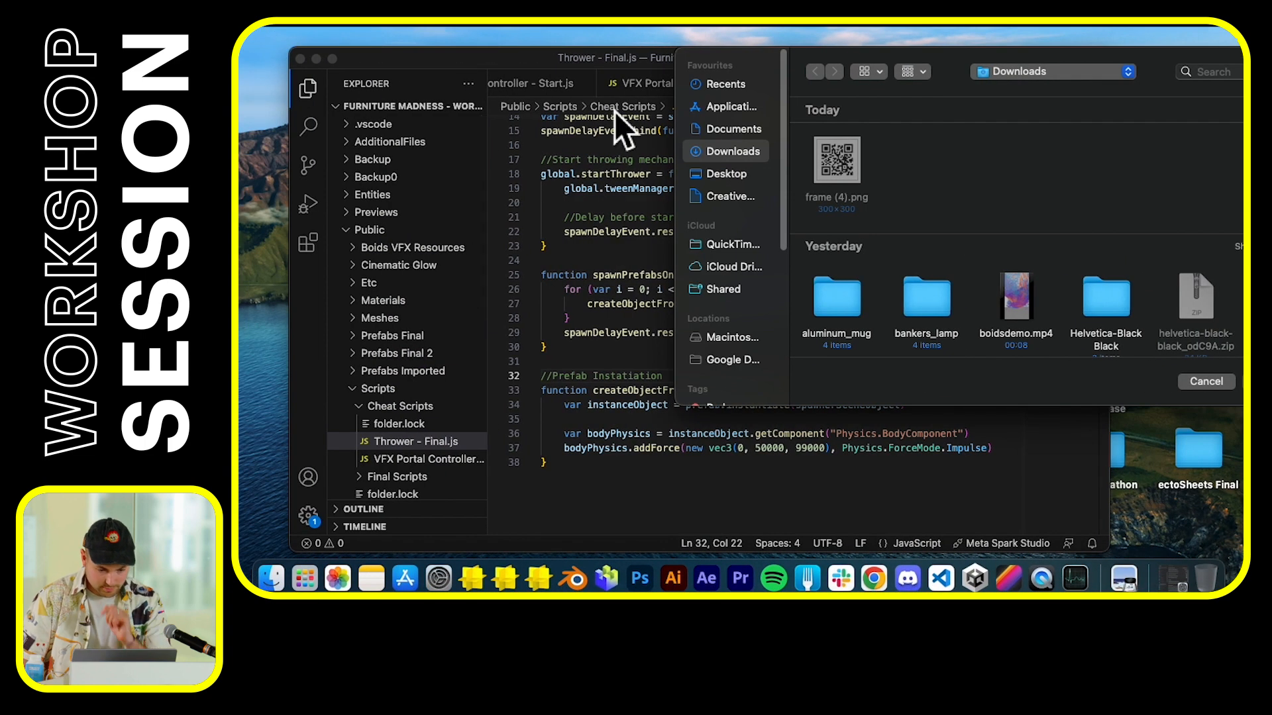
# Consult the createObjectFromPrefab code in Thrower - Final.js, and begin a variable declaration named bodyComponent below the instancedObject line in Thrower - Start
pyautogui.click(622, 73)
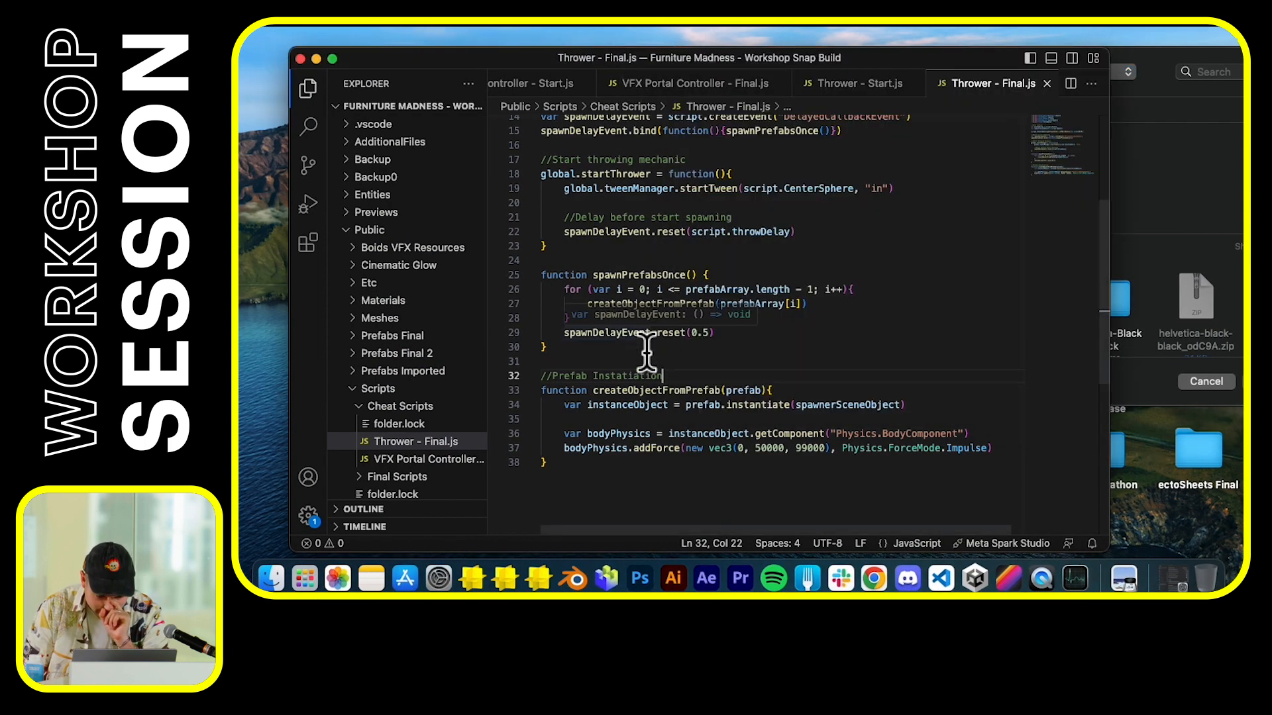
pyautogui.scroll(-1, 646, 349)
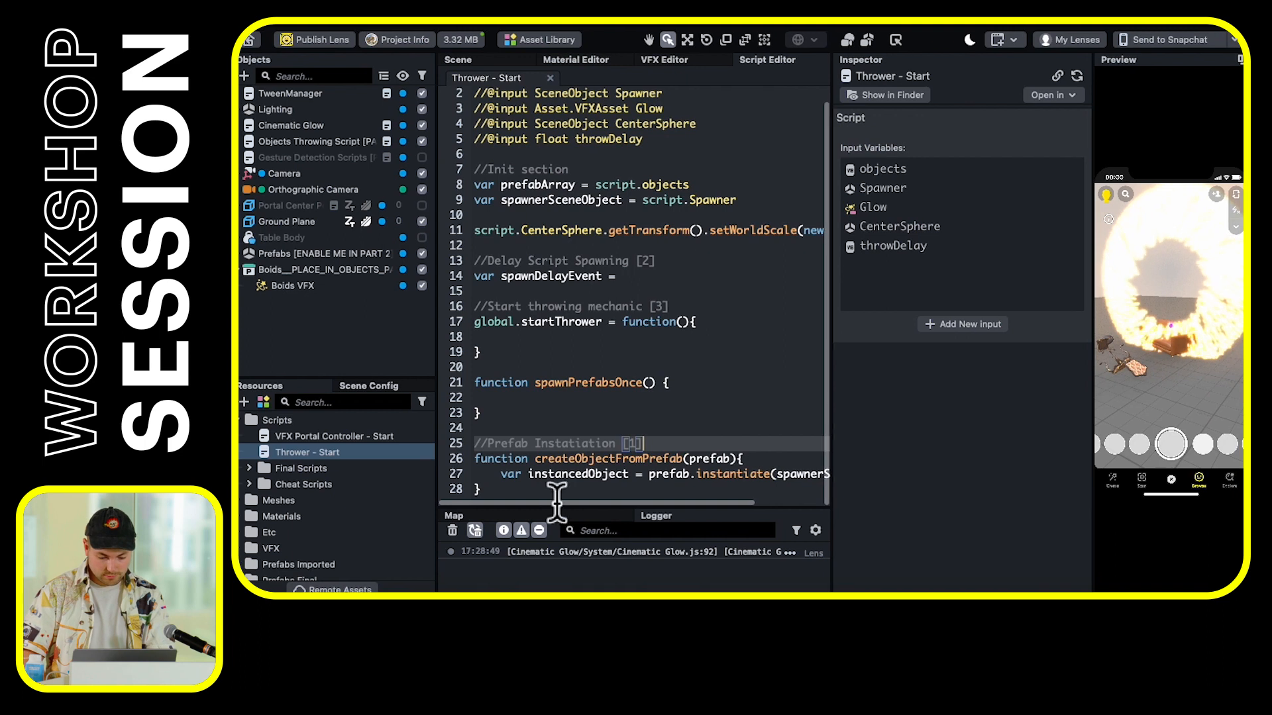
pyautogui.click(478, 491)
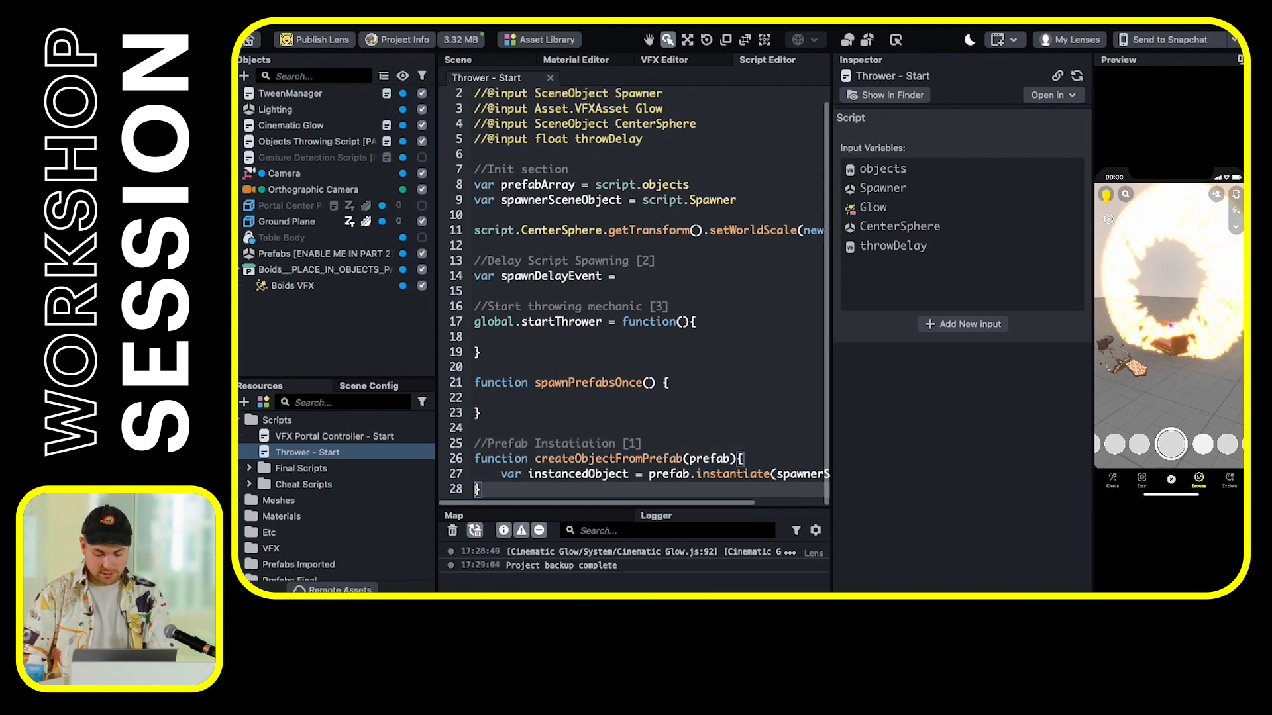
pyautogui.press('Return')
pyautogui.press('Return')
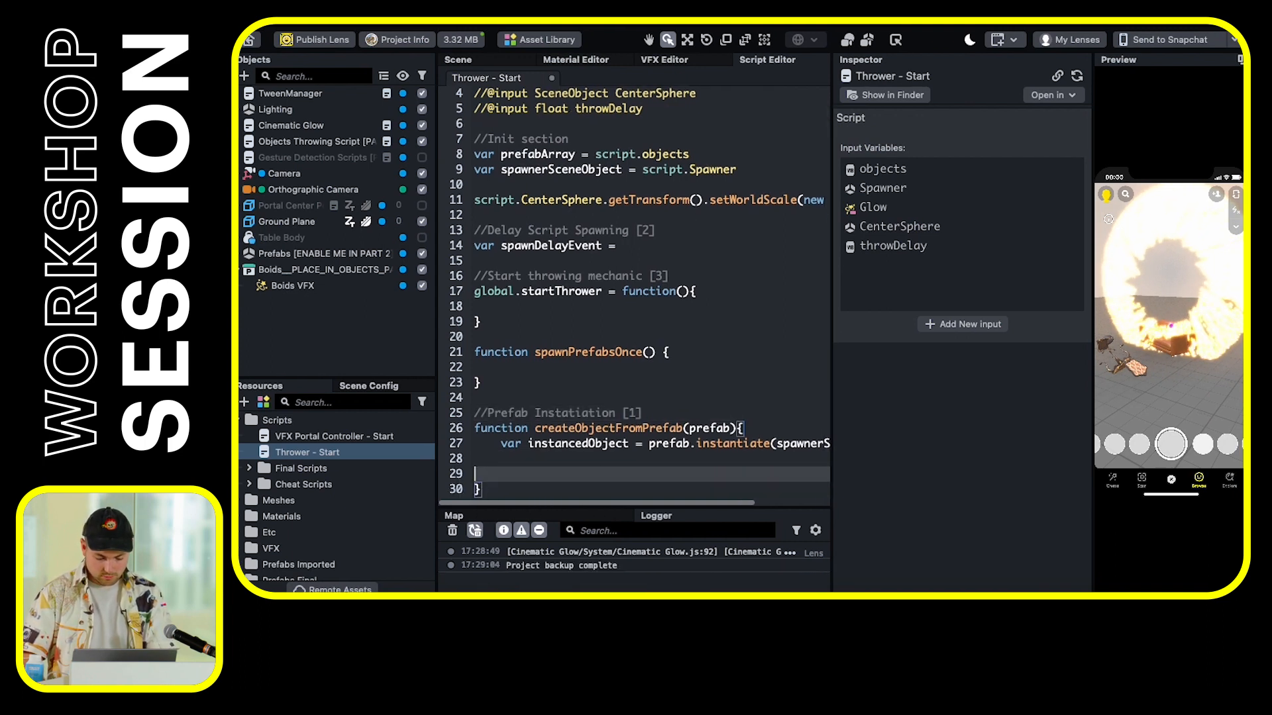
pyautogui.write('var ')
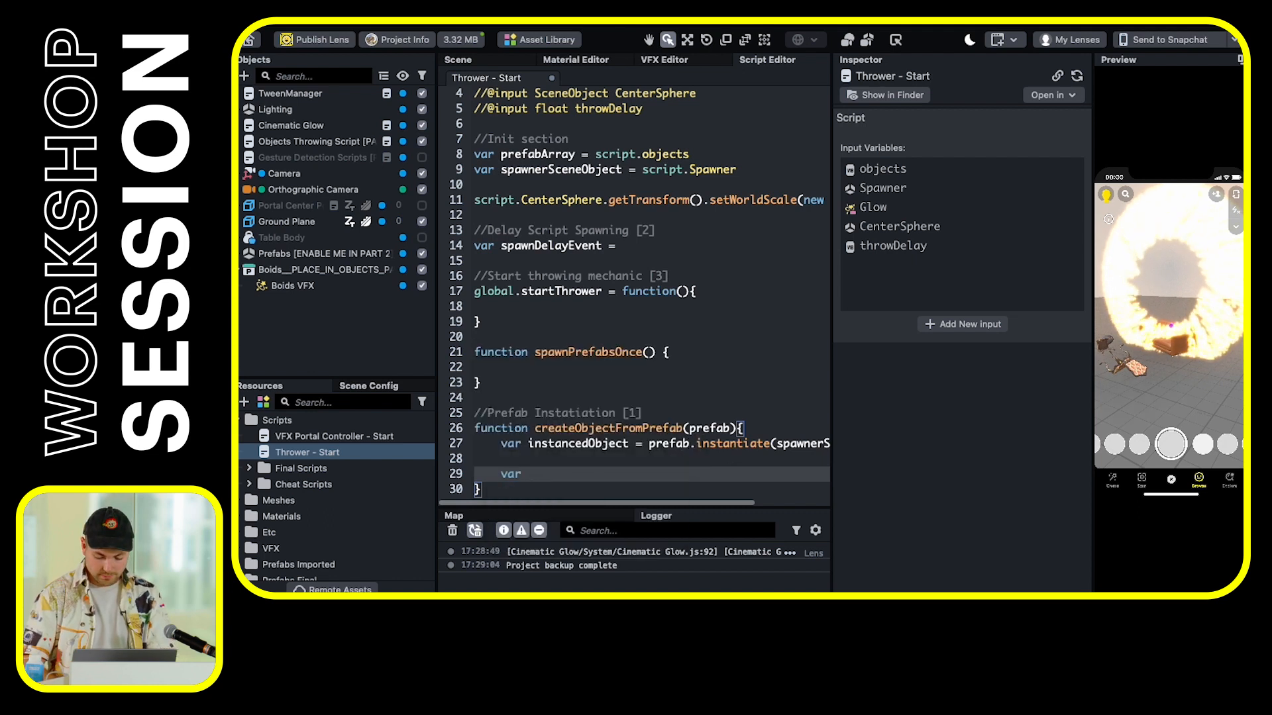
pyautogui.write('bodyC')
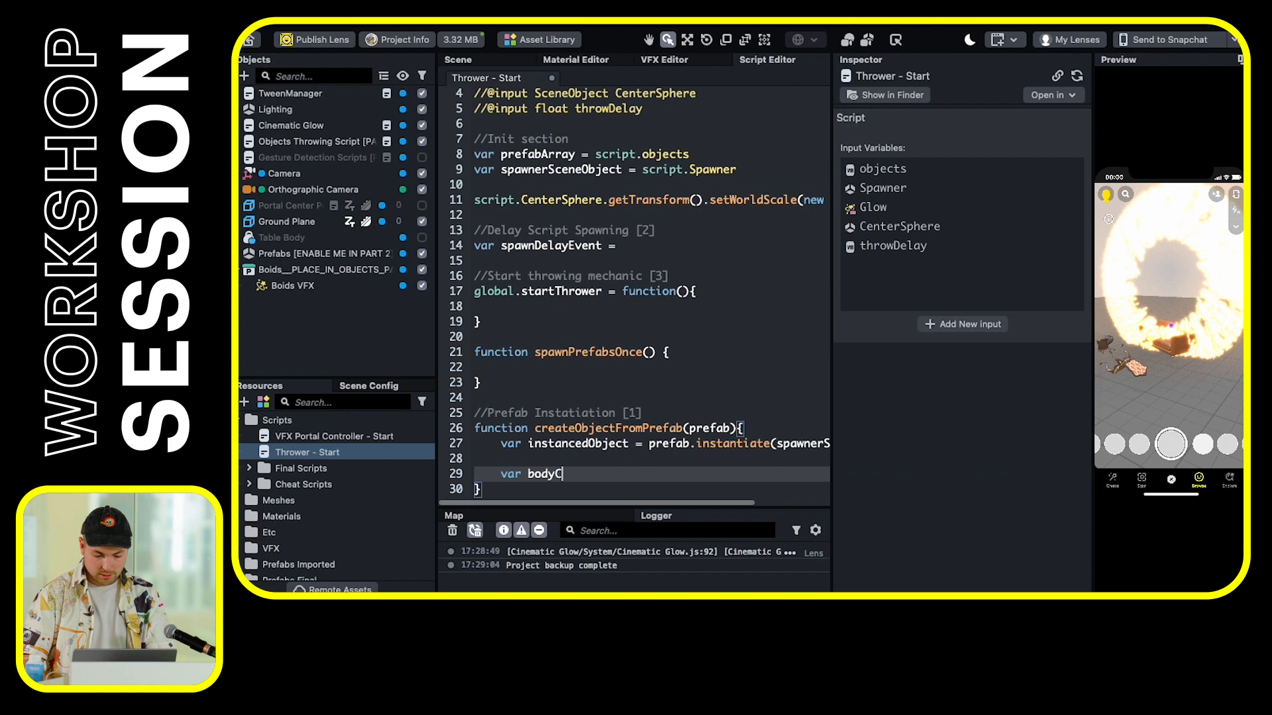
pyautogui.write('omponent')
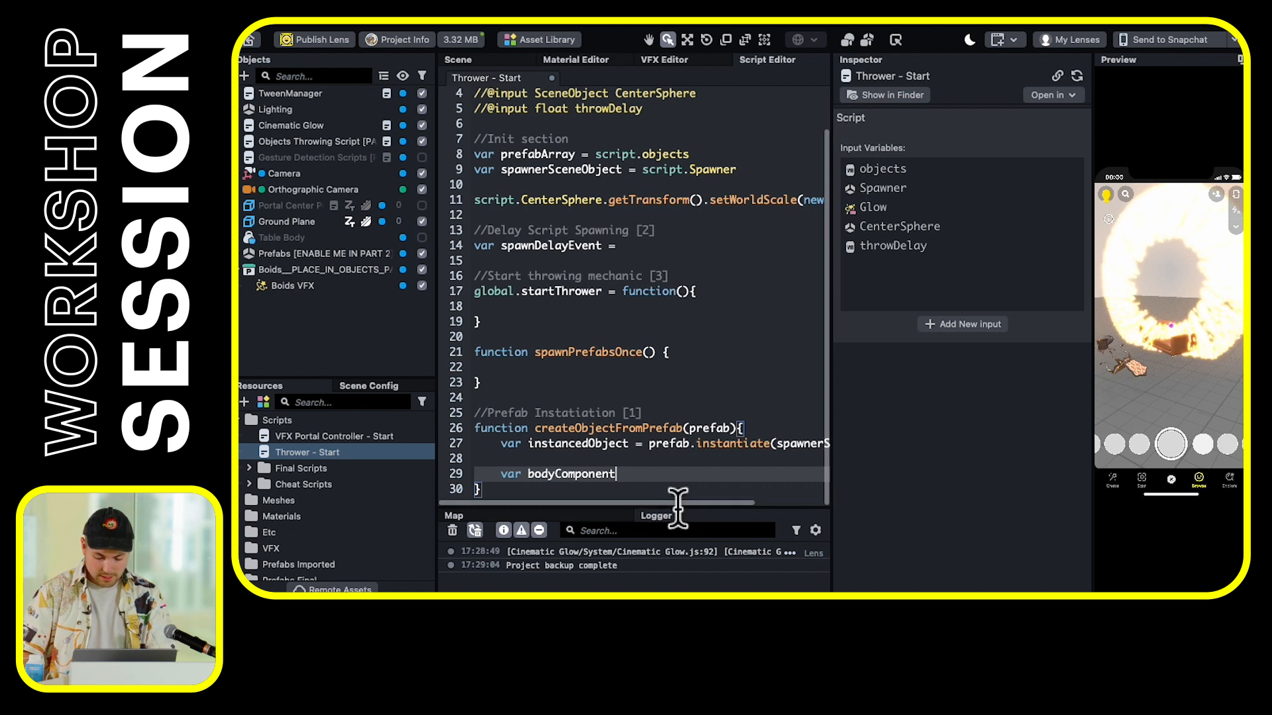
pyautogui.write('.get')
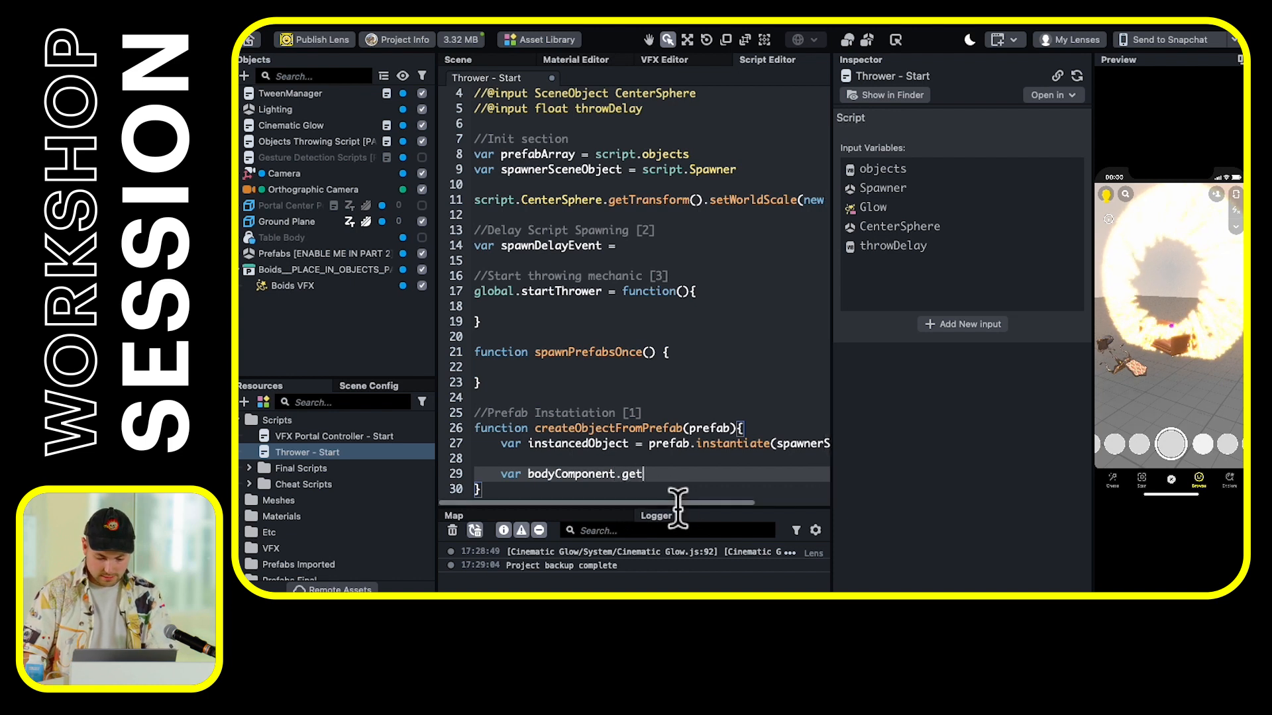
pyautogui.write('Component')
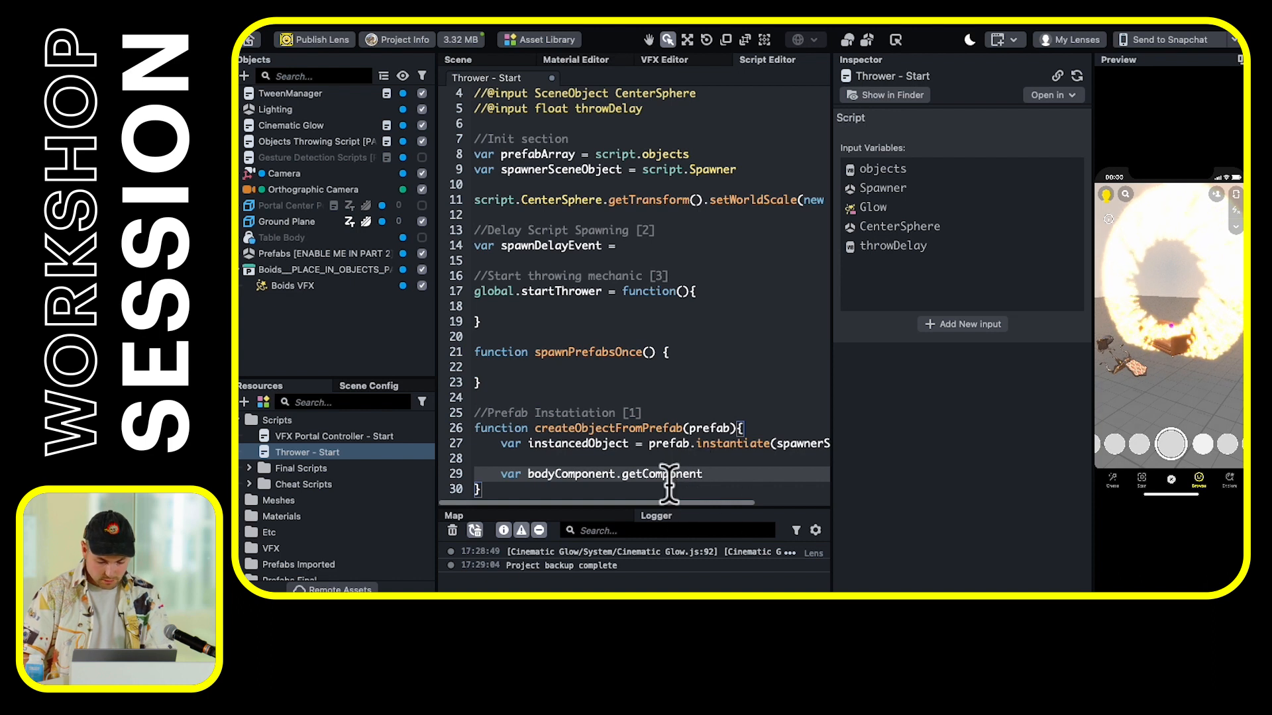
pyautogui.doubleClick(653, 474)
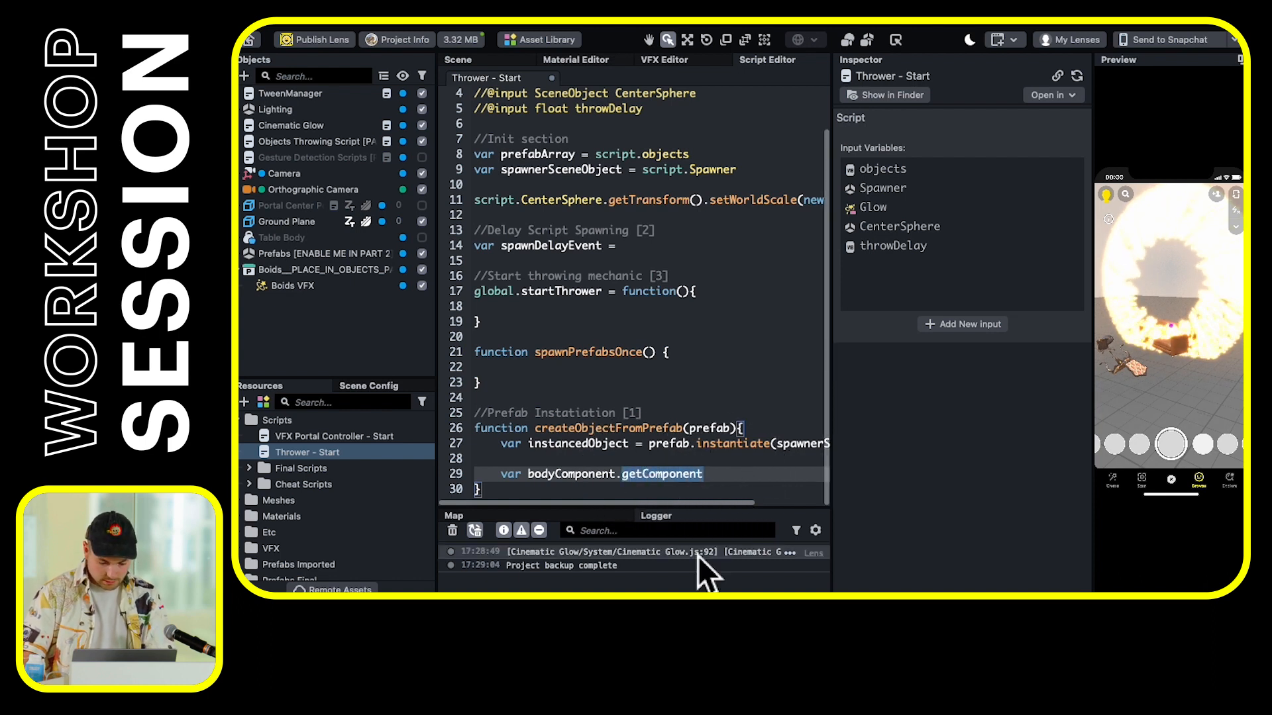
pyautogui.press('BackSpace')
pyautogui.press('BackSpace')
# Assign instancedObject.getComponent("Physics.BodyComponent") to the bodyComponent variable
pyautogui.write('= inst')
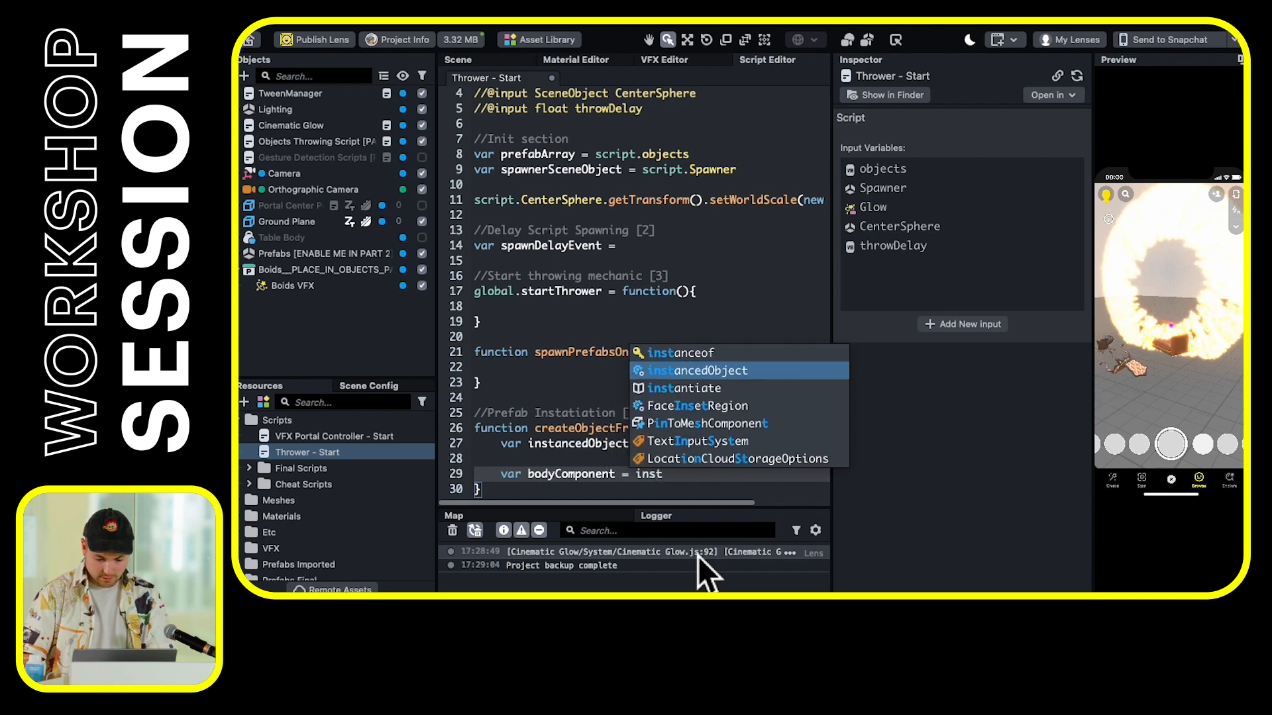
pyautogui.press('Return')
pyautogui.write('.getComponen')
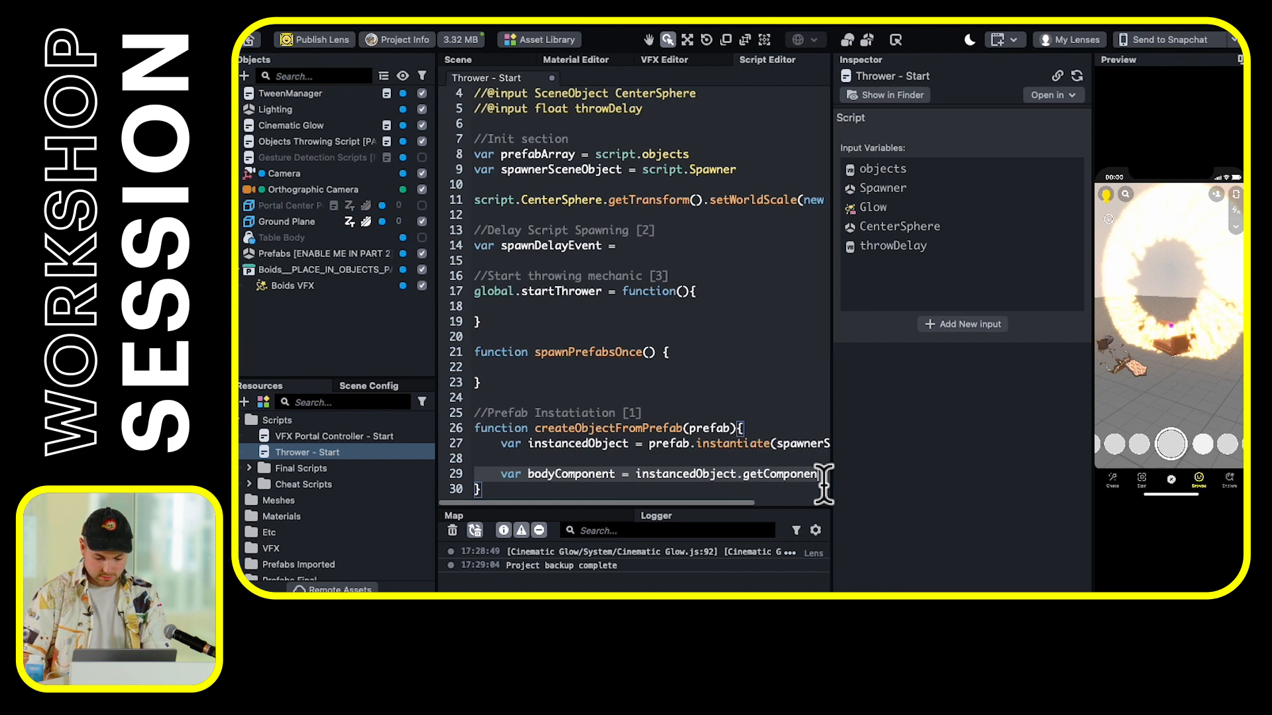
pyautogui.write('t("')
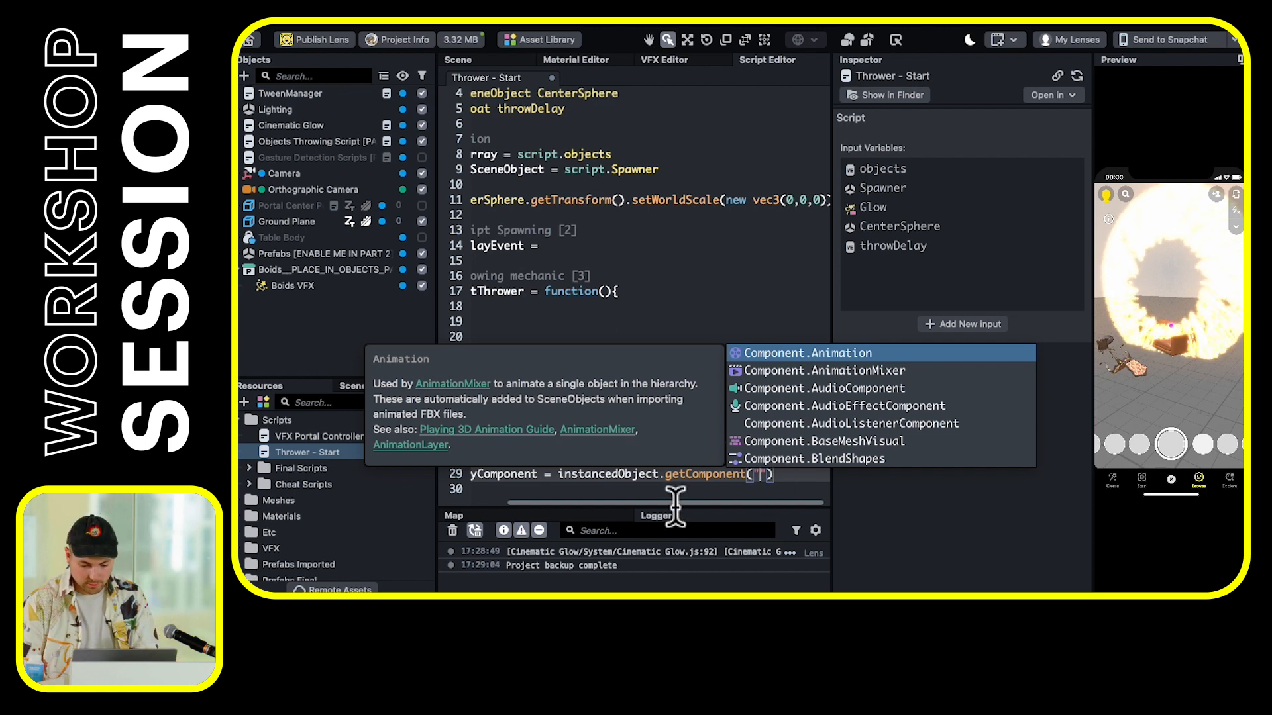
pyautogui.press('Escape')
pyautogui.click(772, 501)
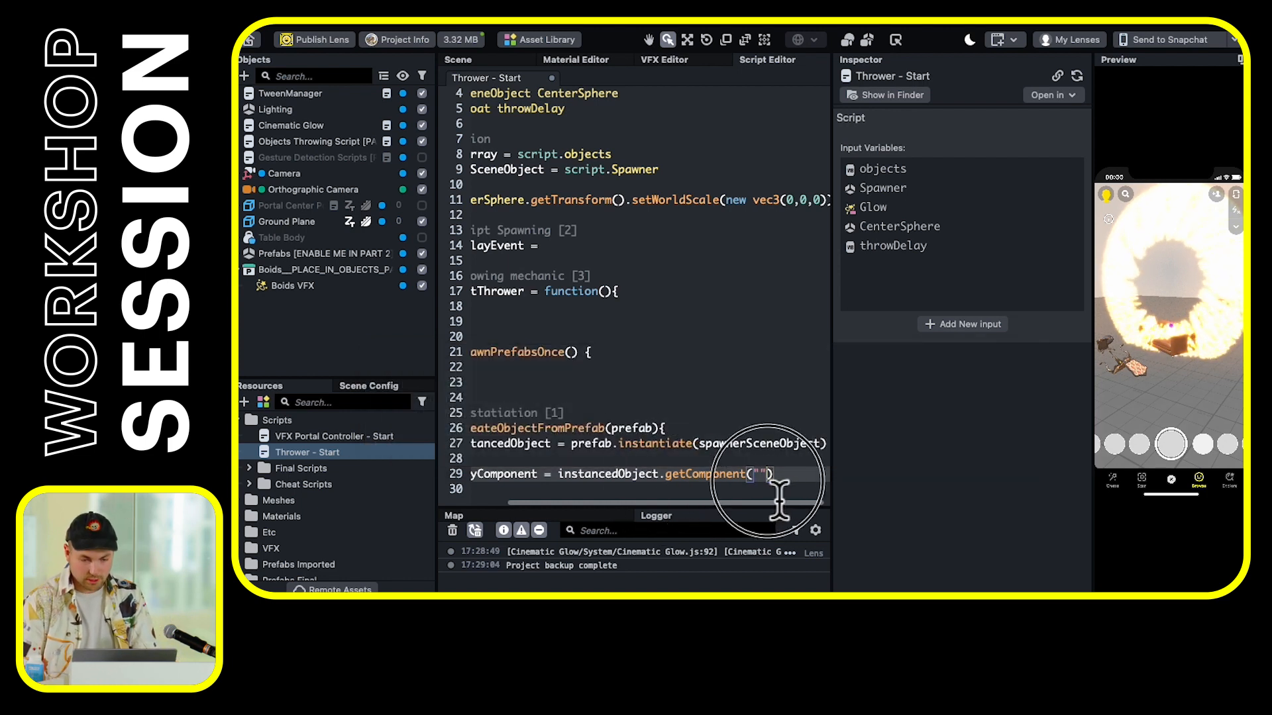
pyautogui.click(773, 502)
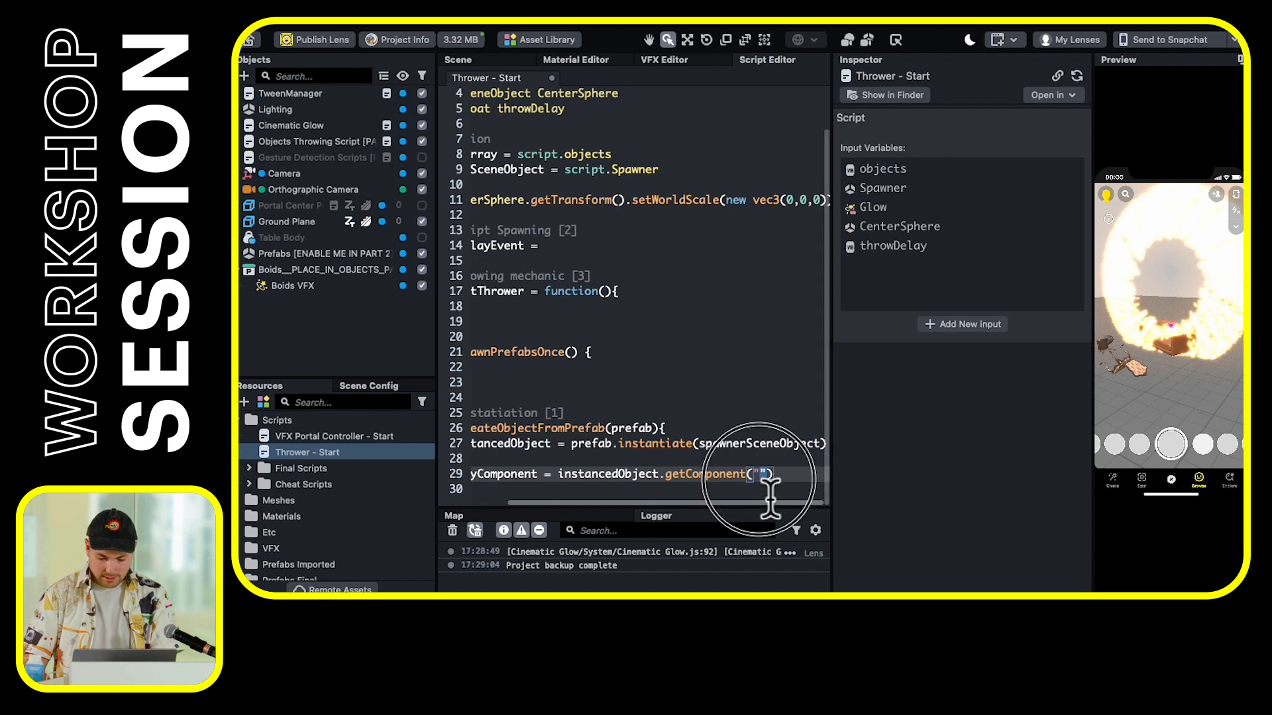
pyautogui.write('bo')
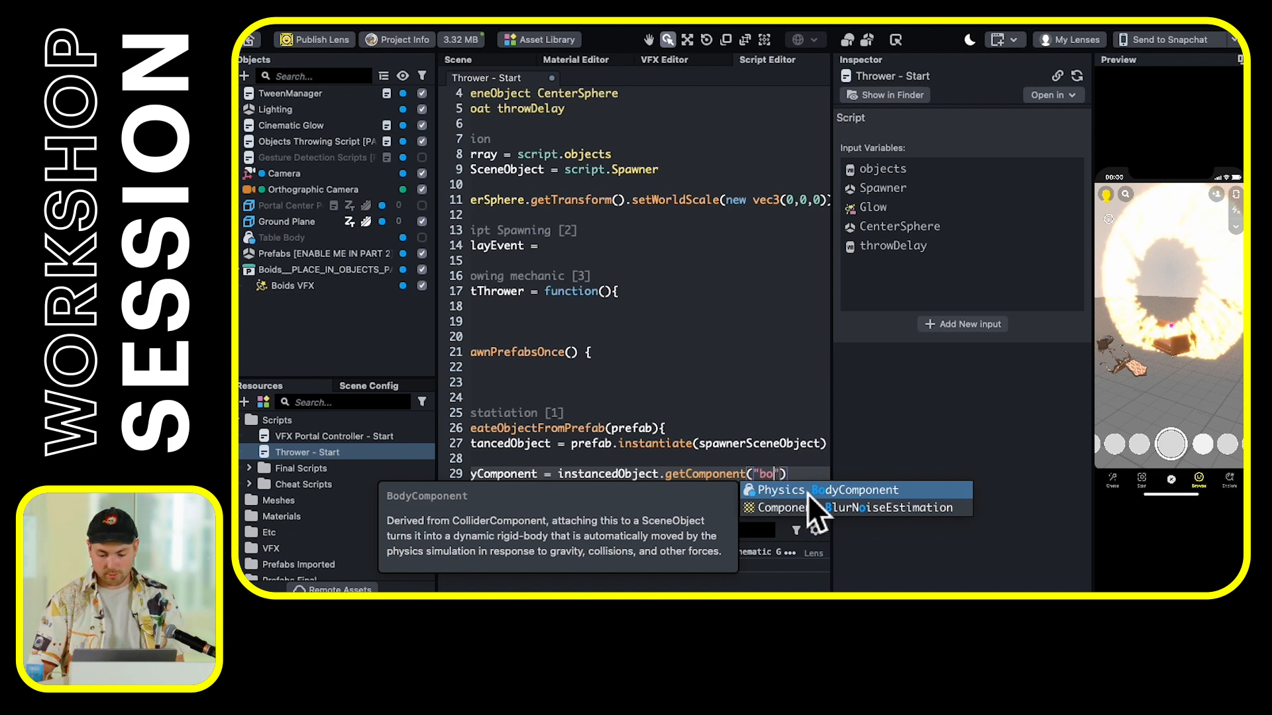
pyautogui.click(808, 494)
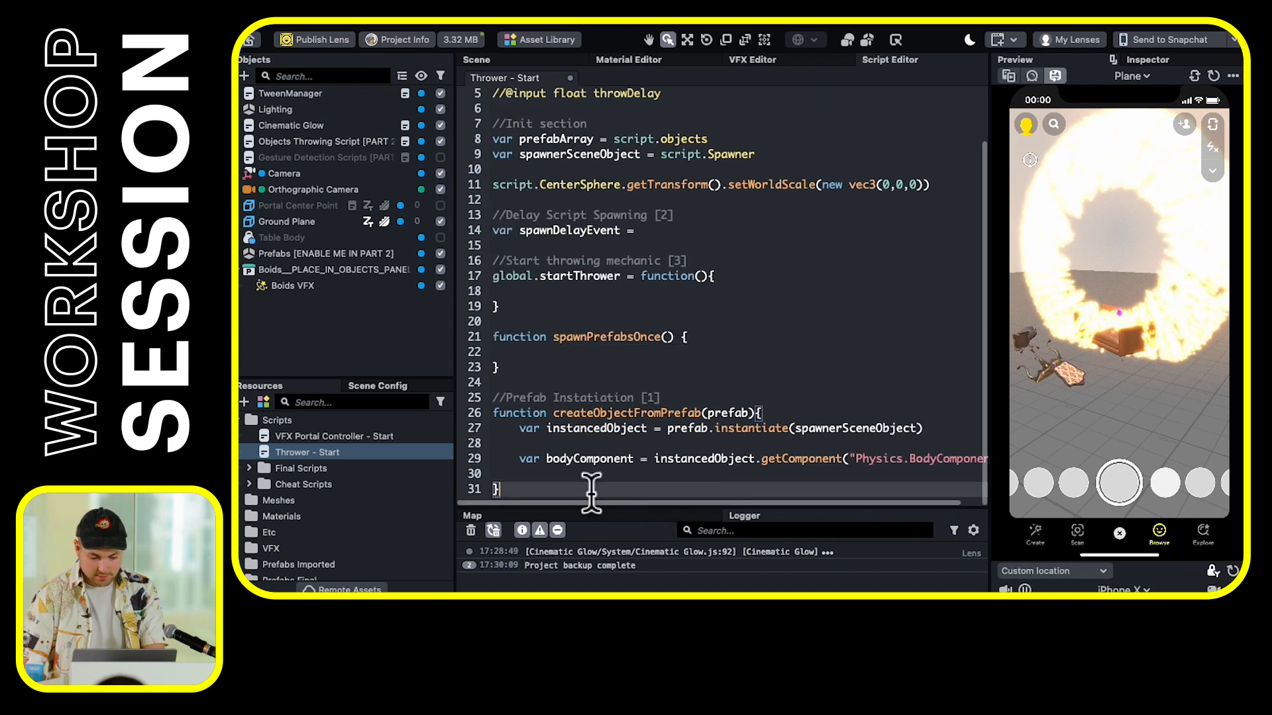
# Below the bodyComponent declaration, call bodyComponent.addForce with new vec3(0,50000,90000) as its force vector
pyautogui.write('body')
pyautogui.press('Return')
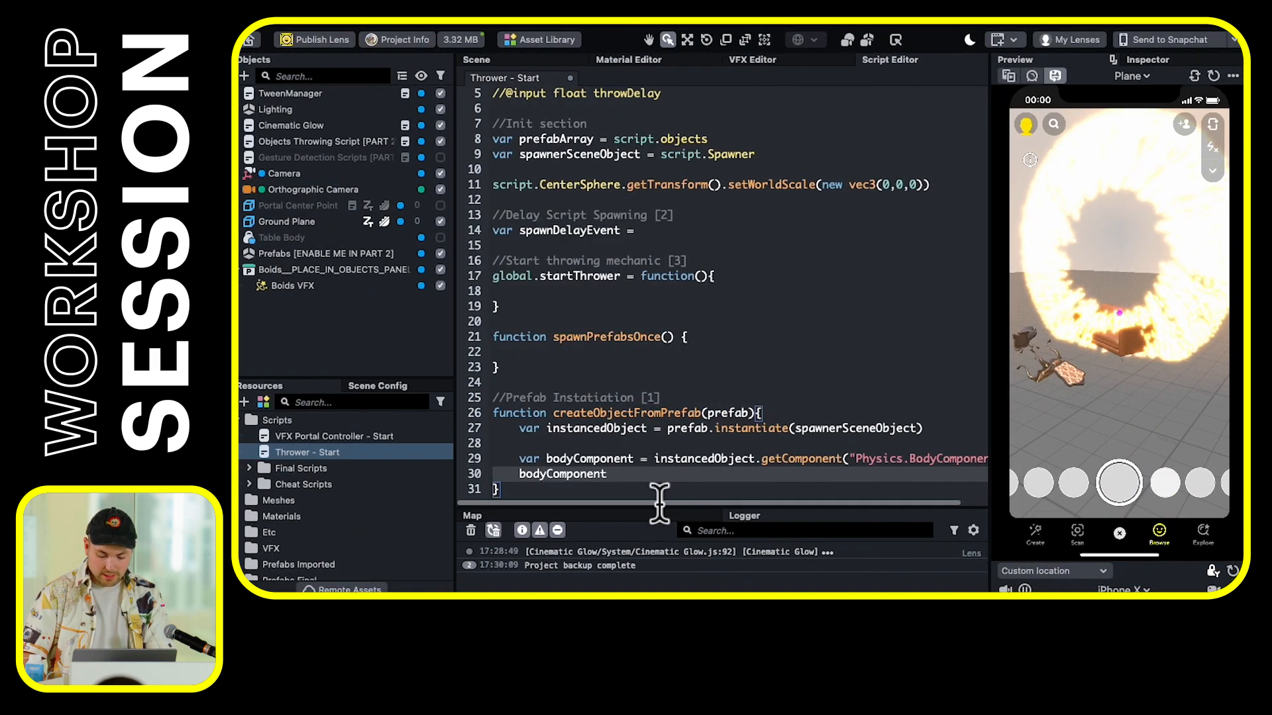
pyautogui.write('.addForce(')
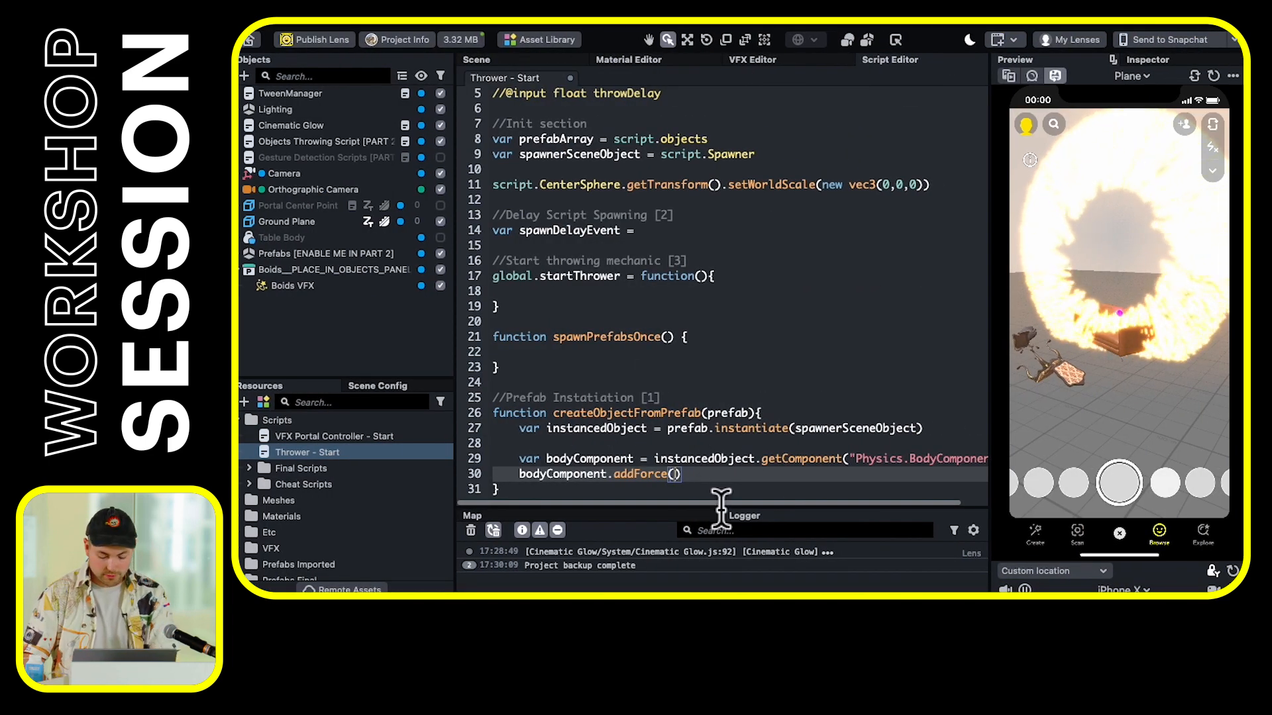
pyautogui.write('new vec')
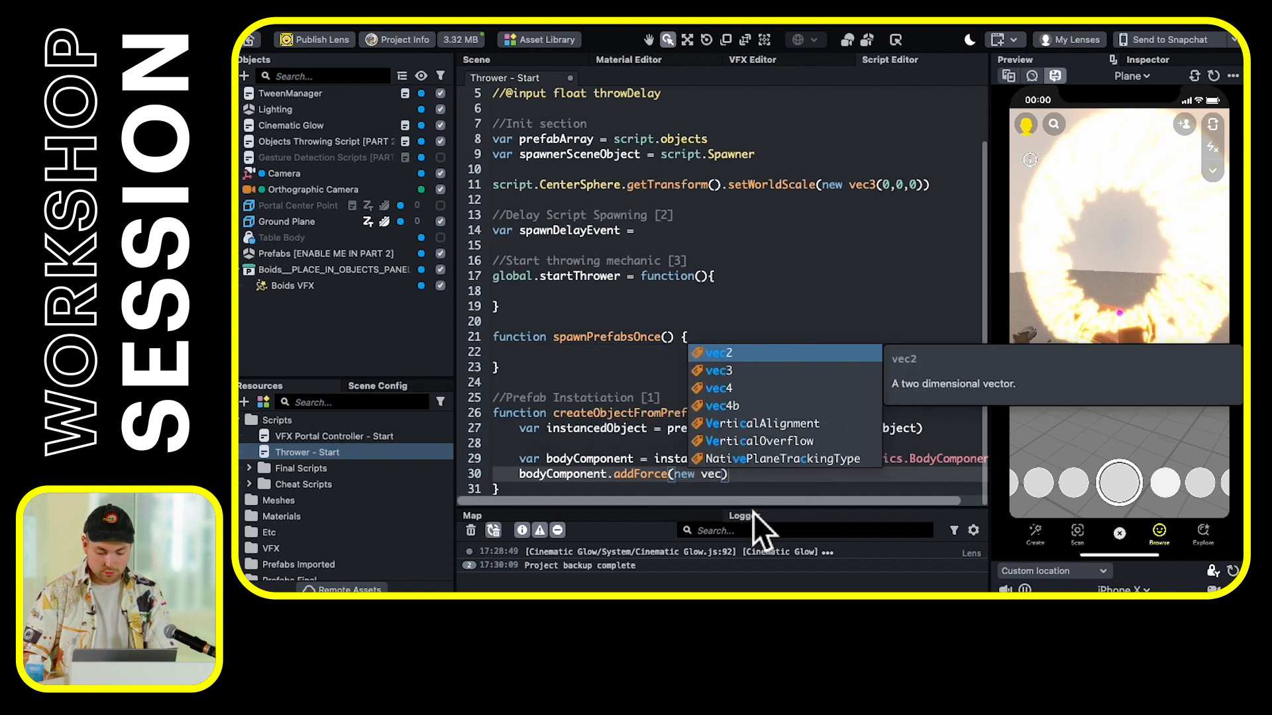
pyautogui.write('3(')
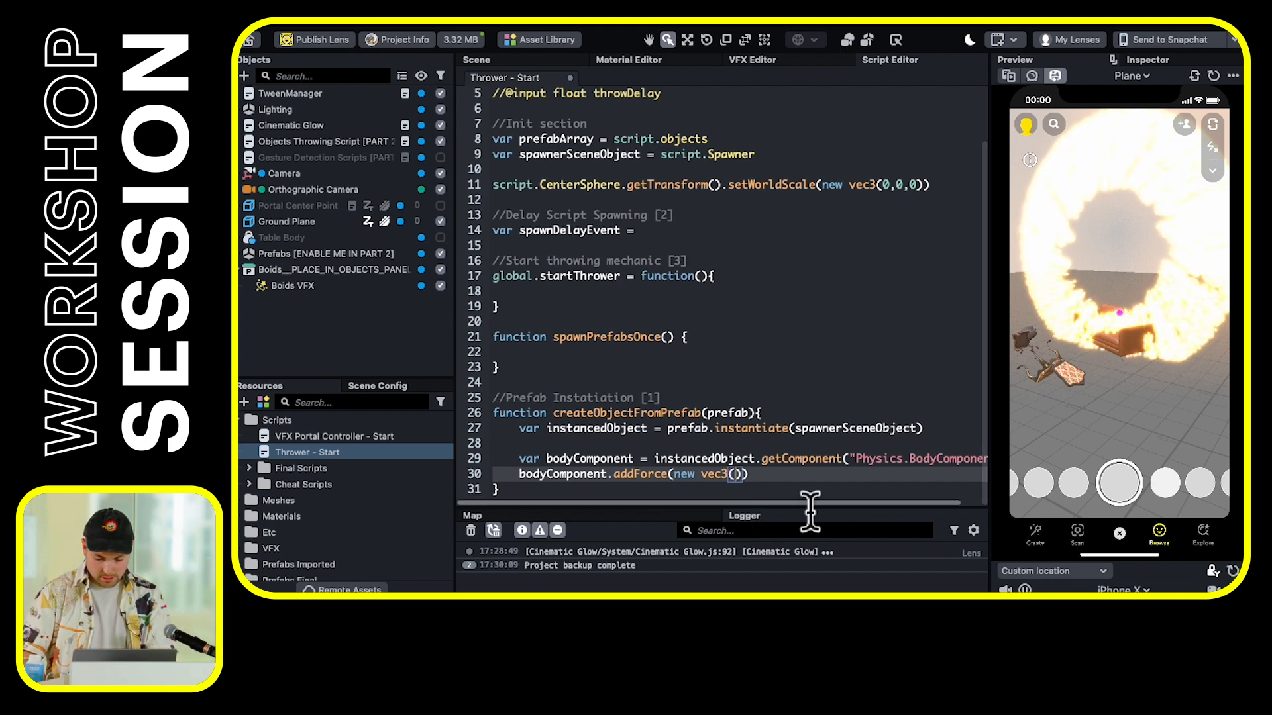
pyautogui.hotkey('ctrl', 'Left')
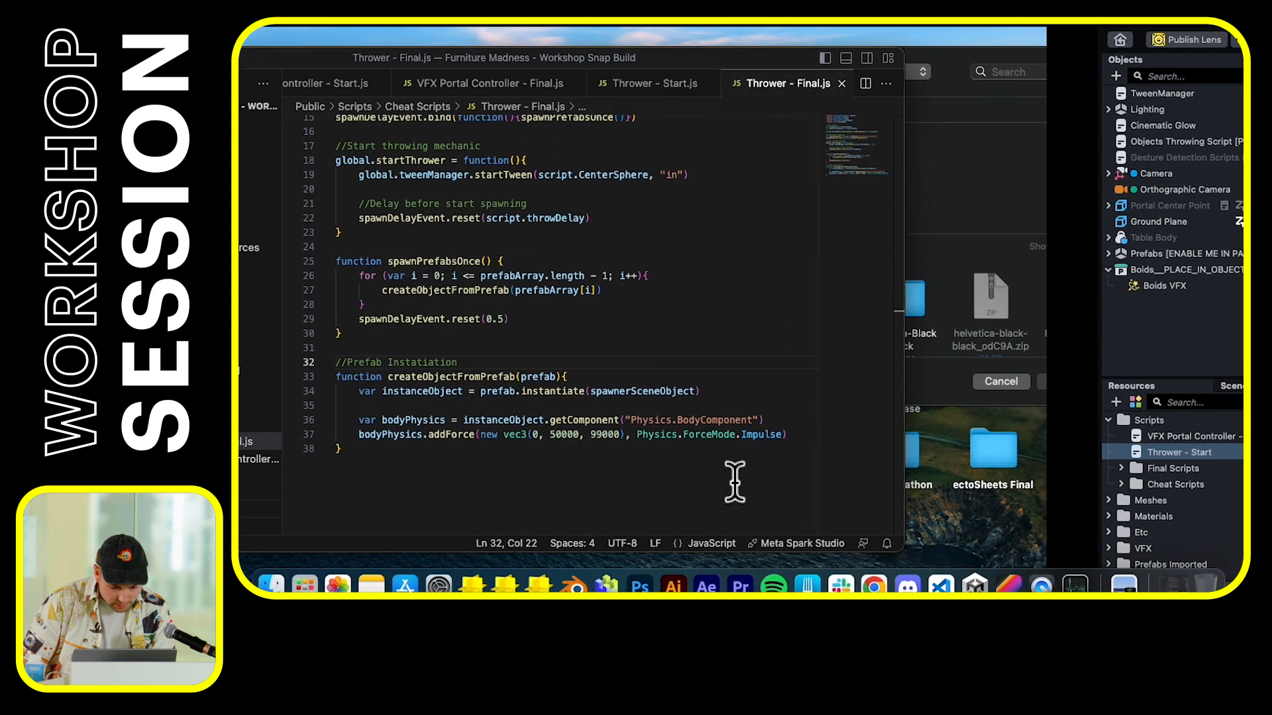
pyautogui.hotkey('ctrl', 'Right')
pyautogui.write(',50000')
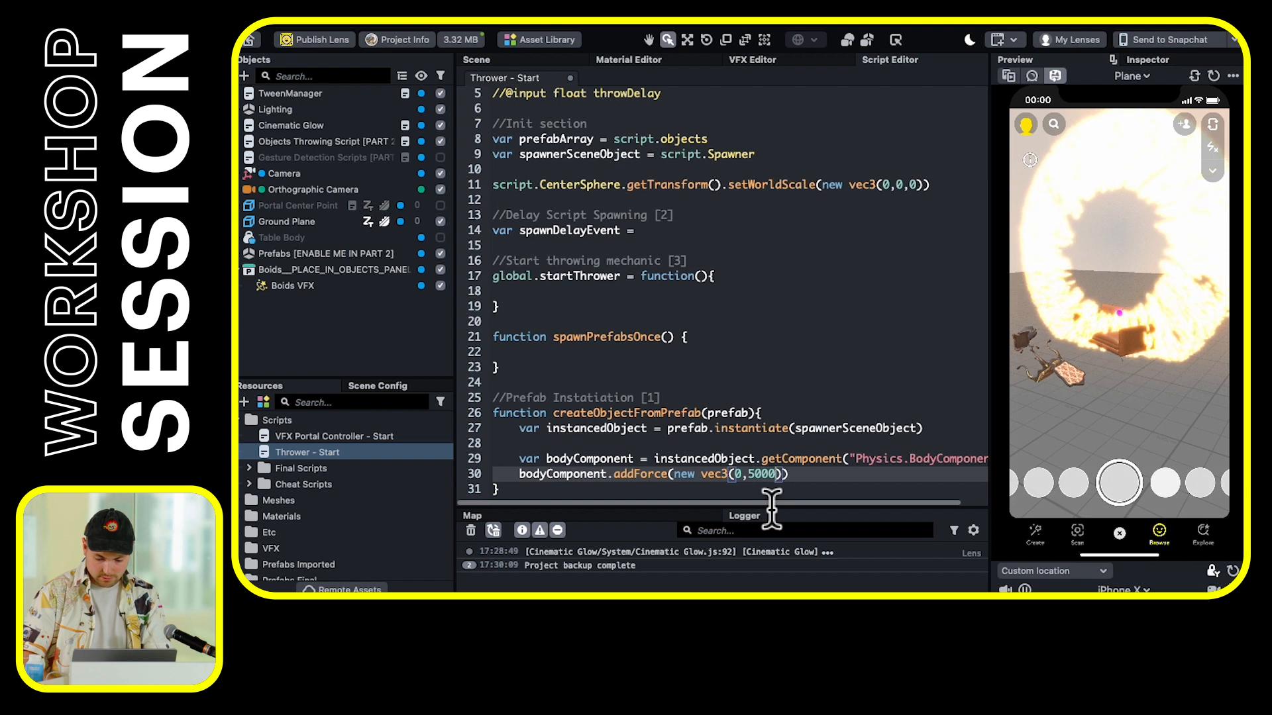
pyautogui.write(',90000')
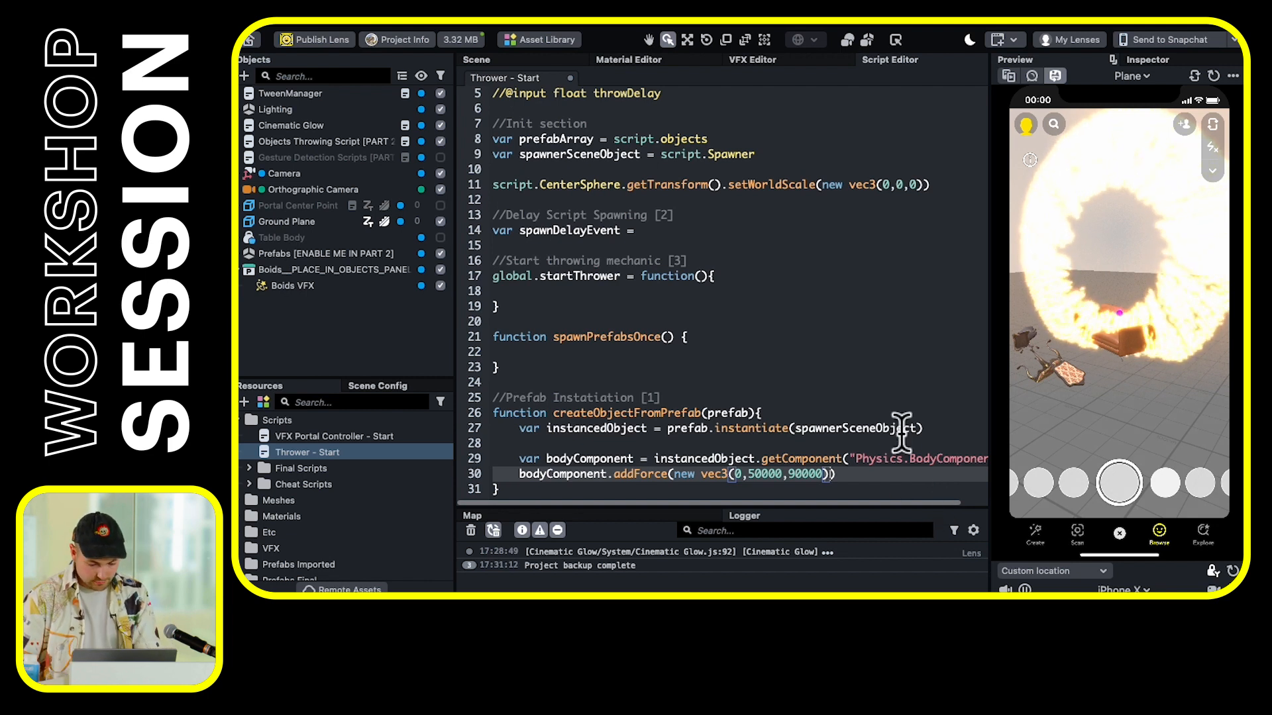
# Add Physics.ForceMode as the second addForce argument, following the reference line in Thrower - Final.js
pyautogui.hotkey('ctrl', 'Left')
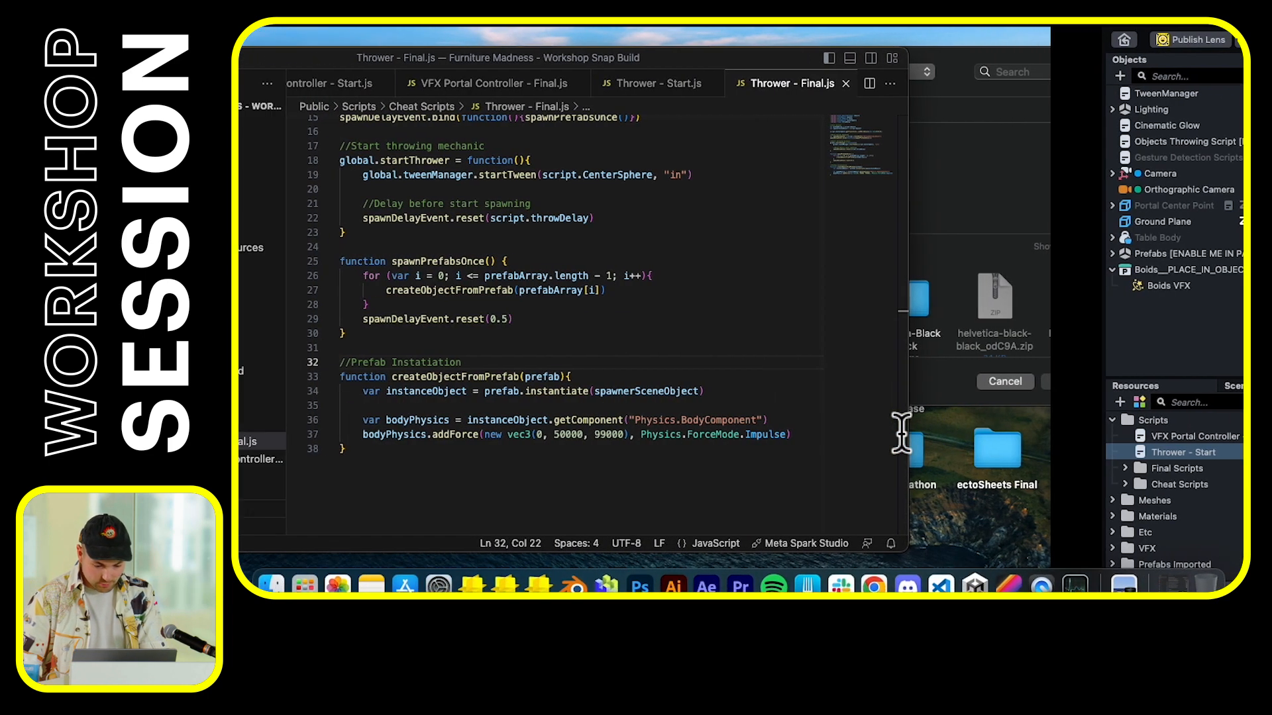
pyautogui.hotkey('ctrl', 'Right')
pyautogui.write(',')
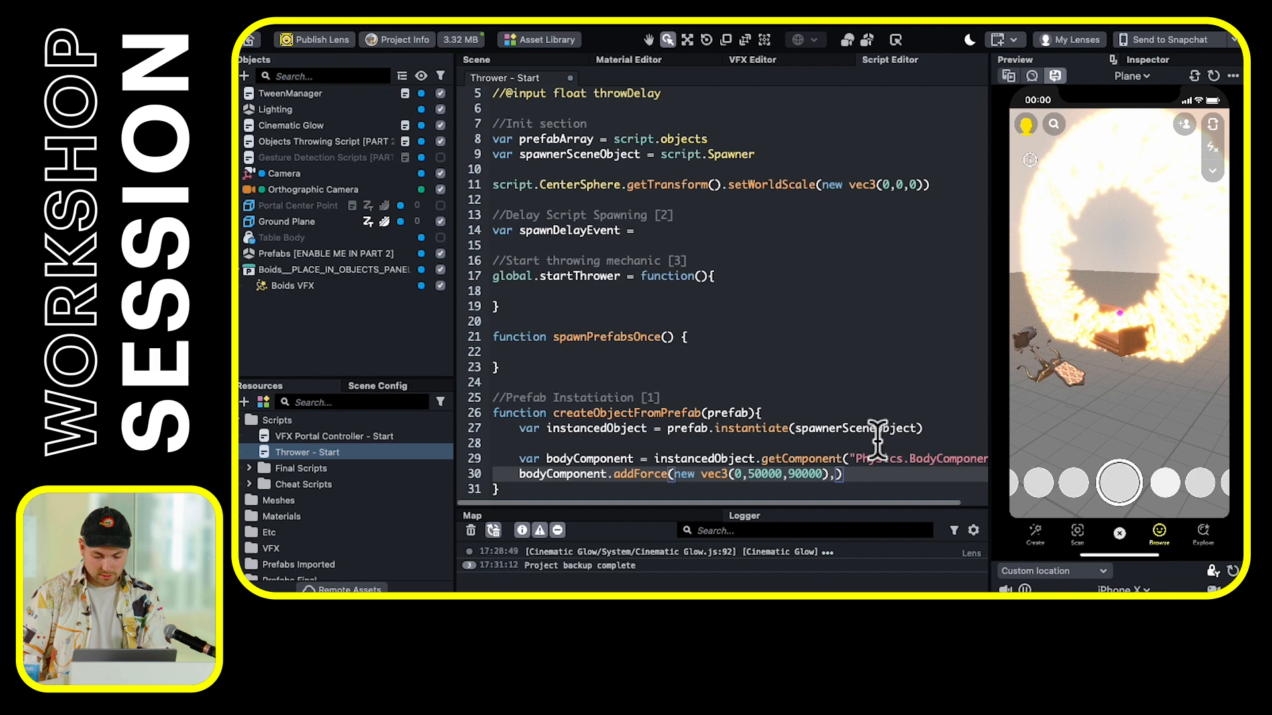
pyautogui.hotkey('ctrl', 'Left')
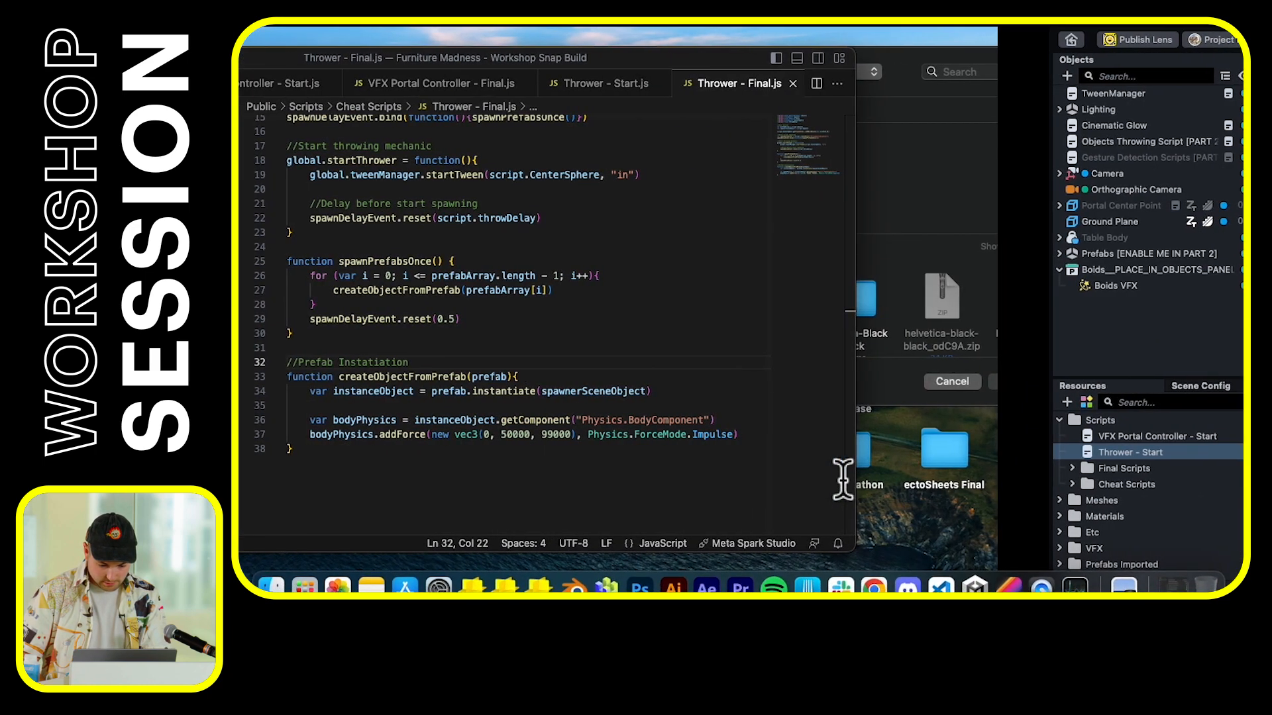
pyautogui.hotkey('ctrl', 'Right')
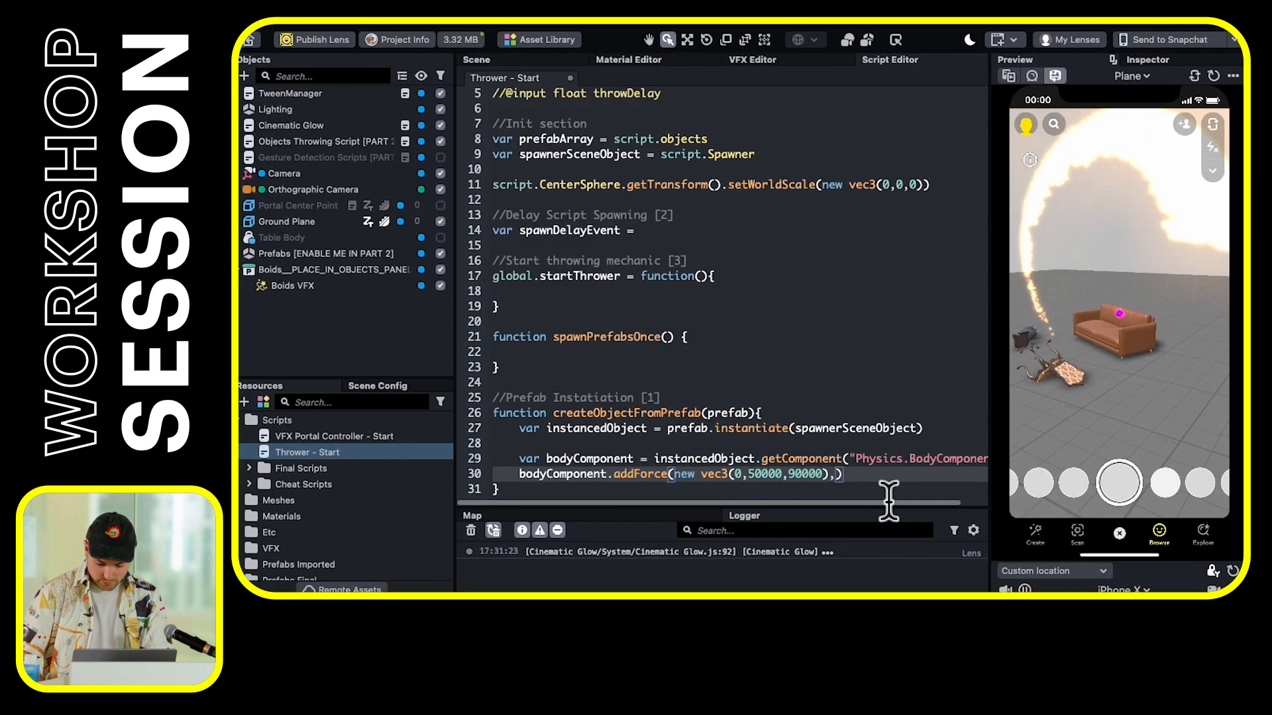
pyautogui.write('Physics.im')
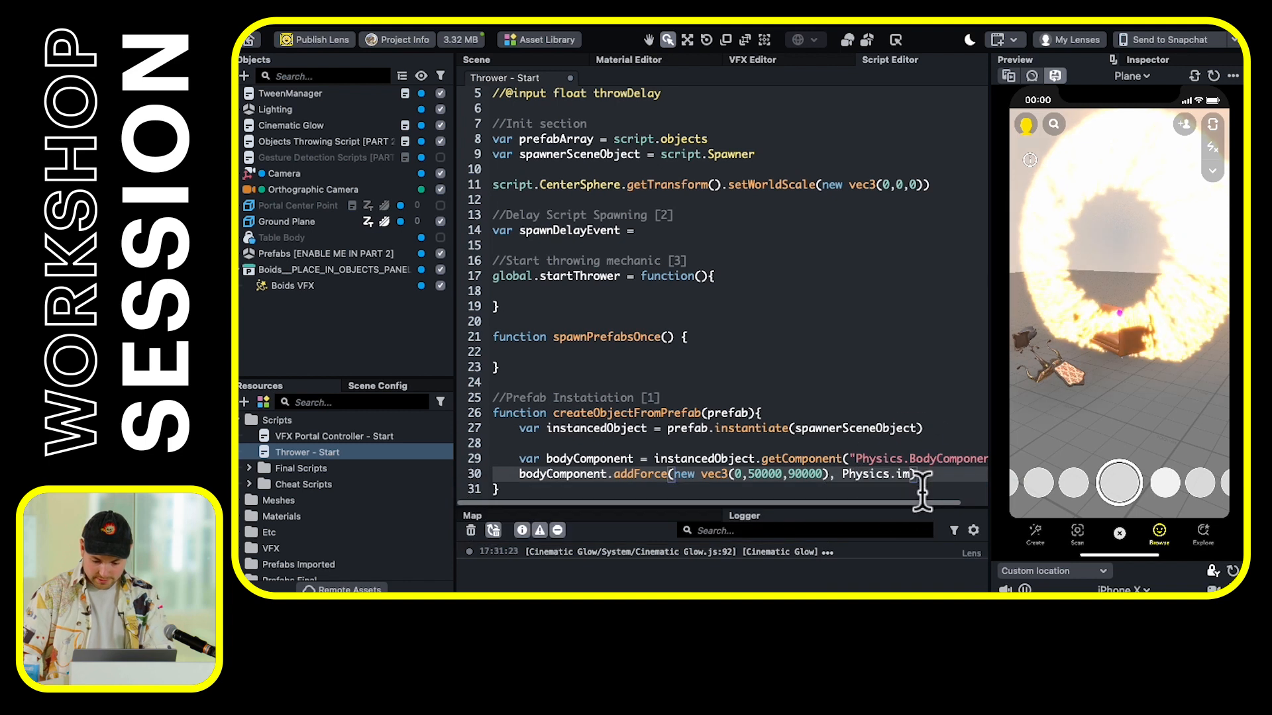
pyautogui.press('BackSpace')
pyautogui.write('ForceMode.')
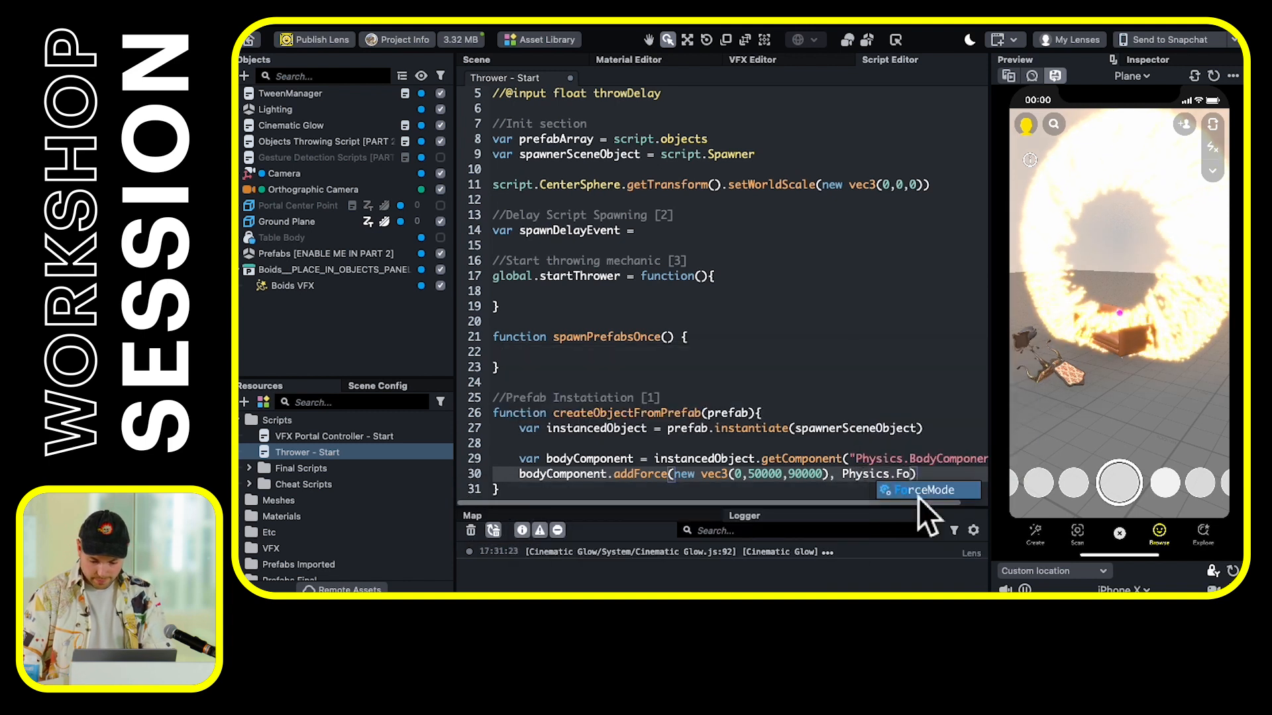
pyautogui.press('Return')
pyautogui.write('.')
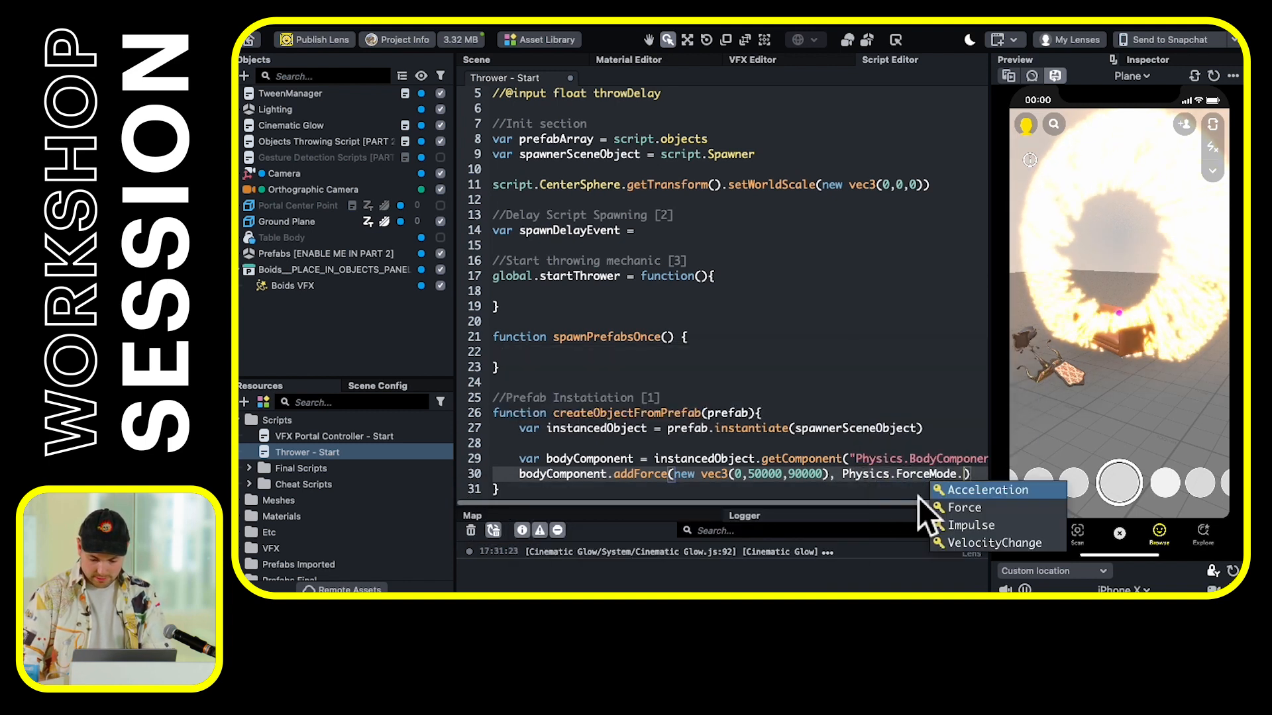
# Complete the force mode argument as Impulse and compare the addForce line with Thrower - Final.js
pyautogui.press('Down')
pyautogui.press('Down')
pyautogui.press('Down')
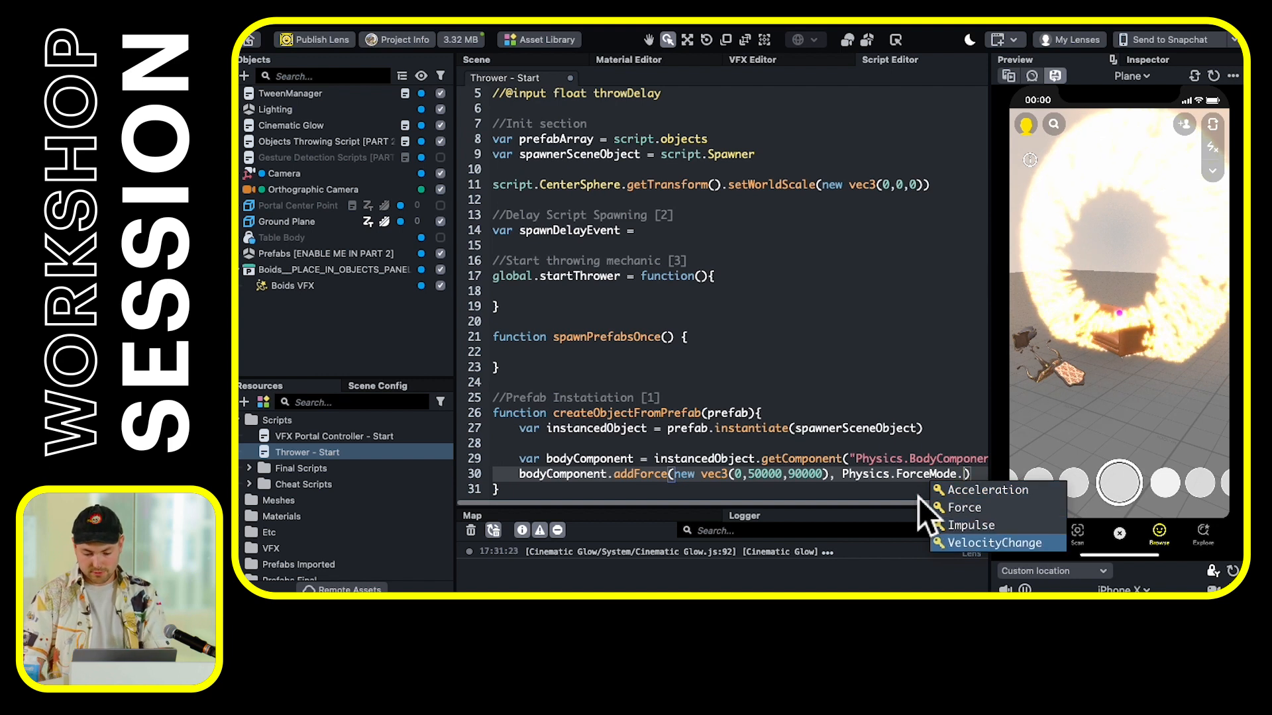
pyautogui.press('Up')
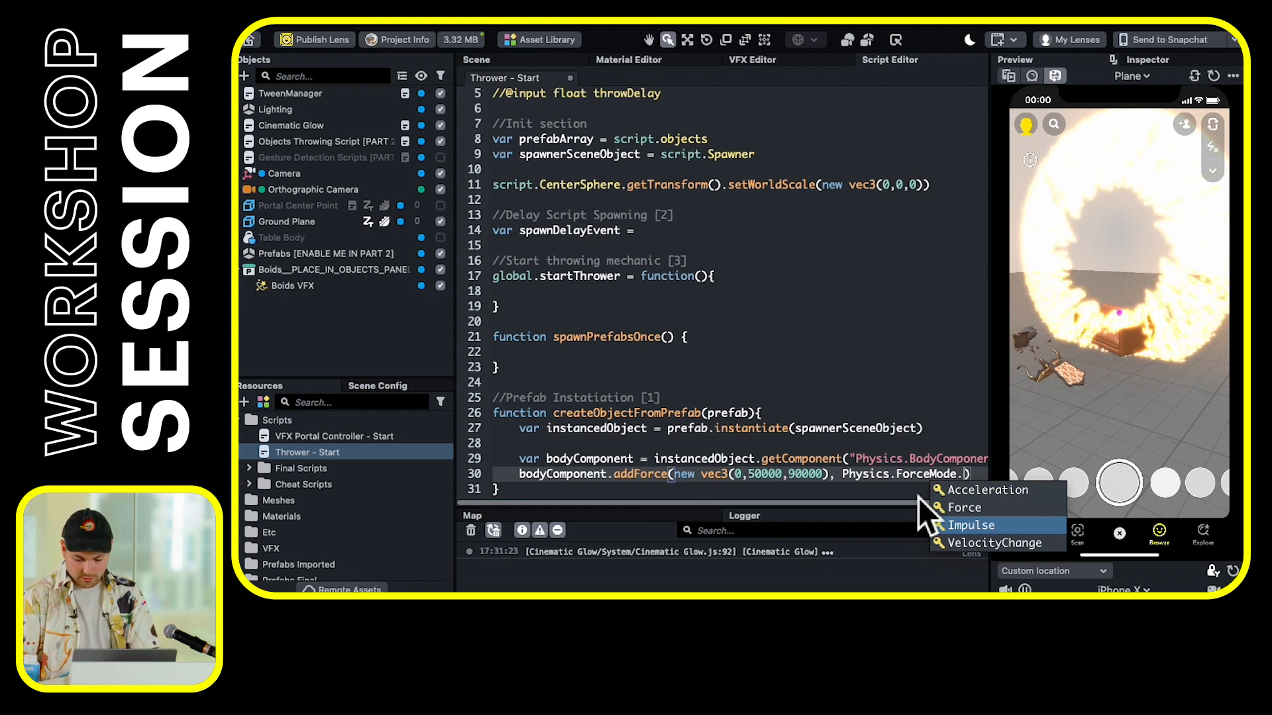
pyautogui.press('Return')
pyautogui.hotkey('ctrl', 'Left')
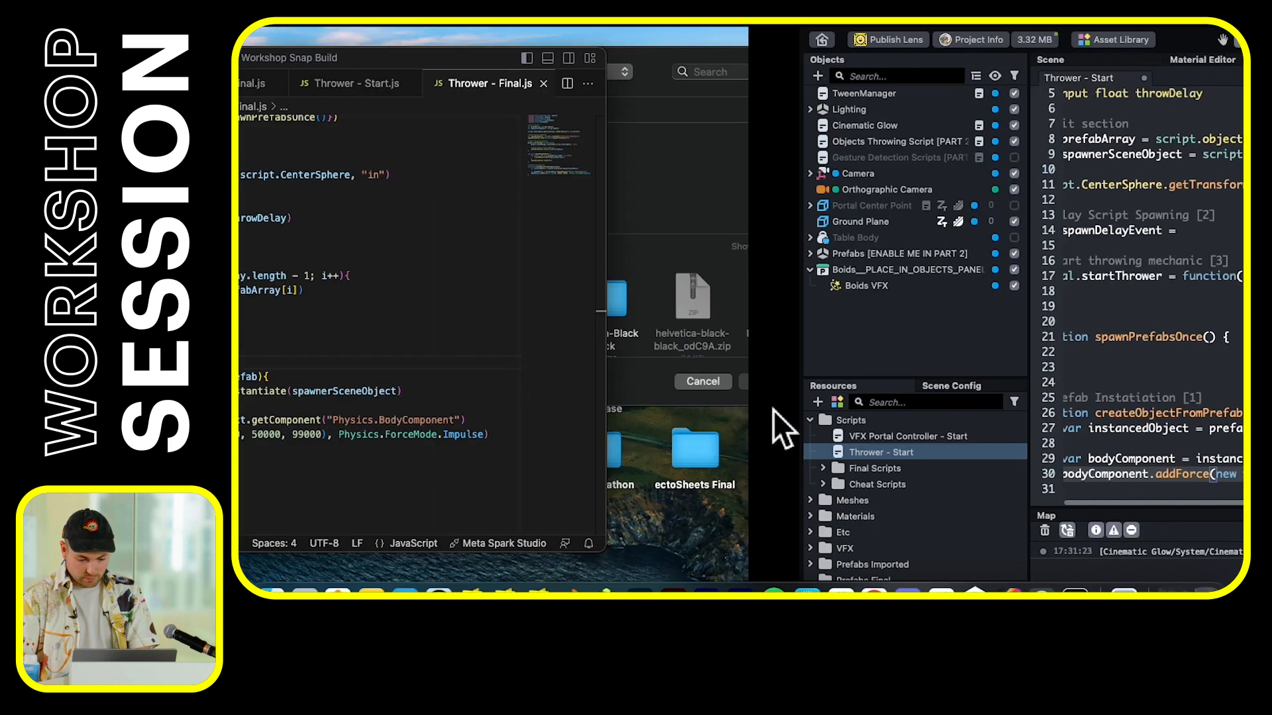
pyautogui.hotkey('ctrl', 'Right')
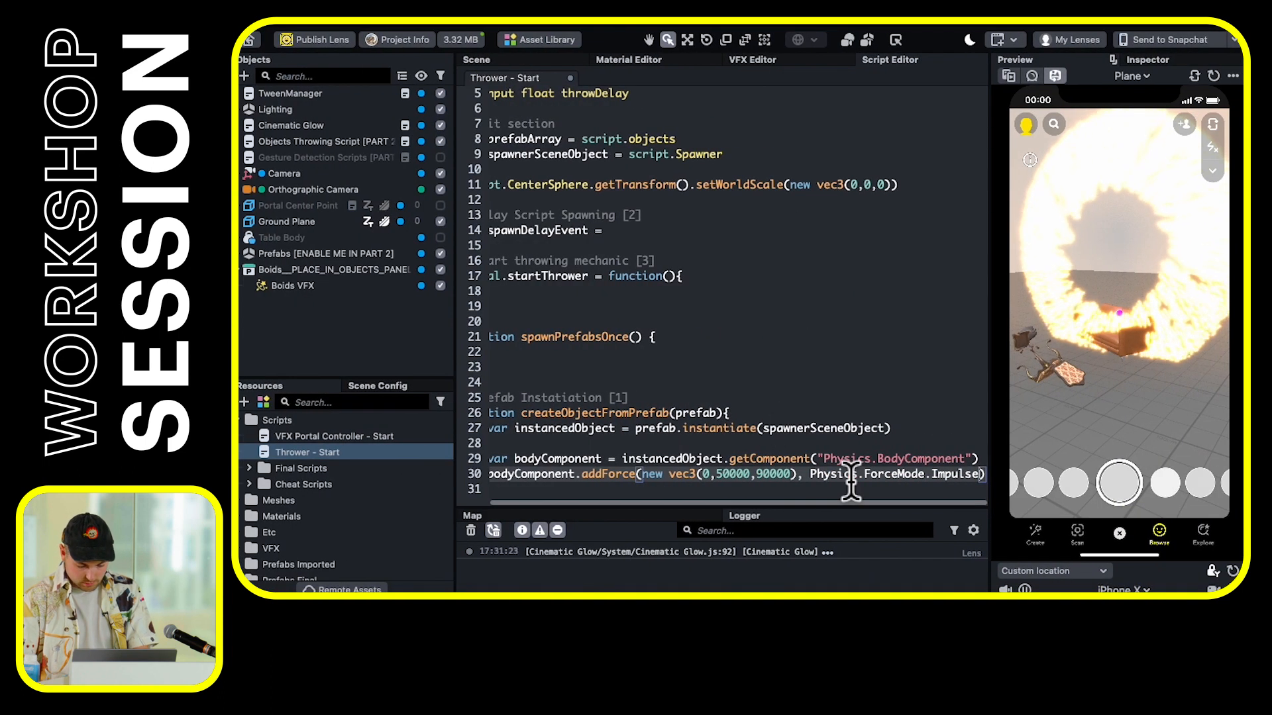
# Save the Thrower - Start script and indent the empty line inside the spawnPrefabsOnce function
pyautogui.hscroll(-2, 850, 483)
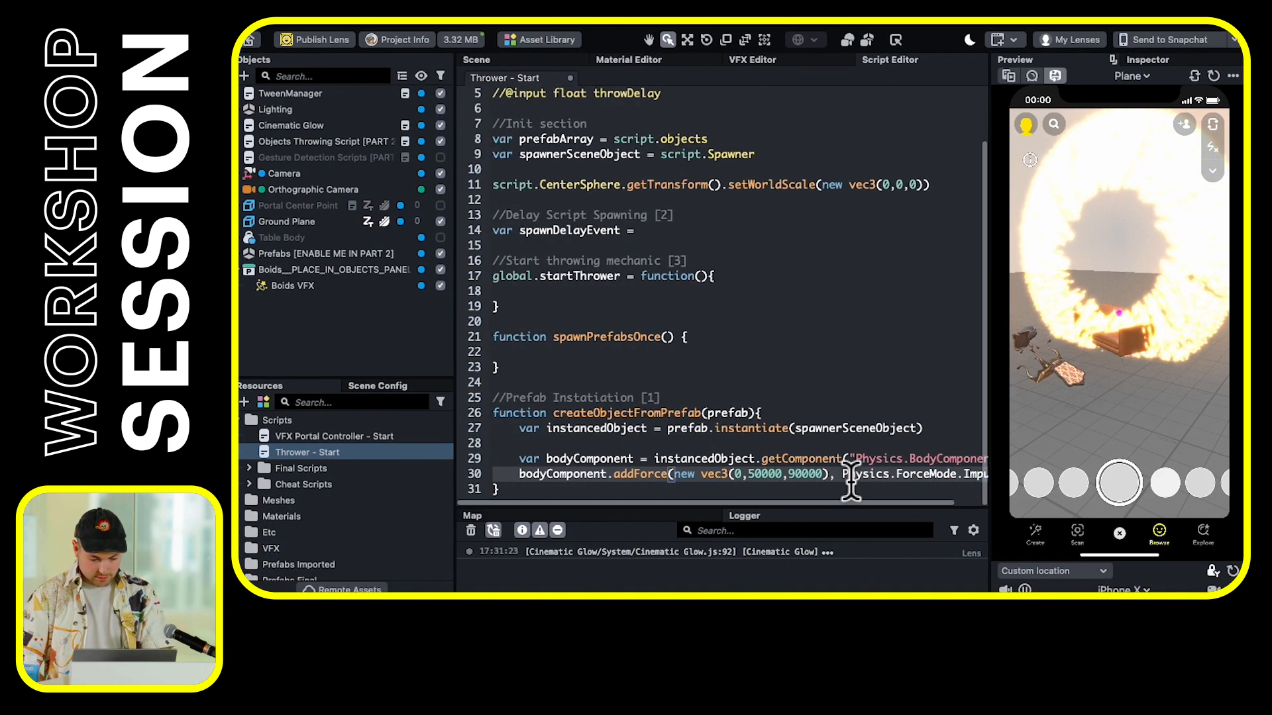
pyautogui.press('super+s')
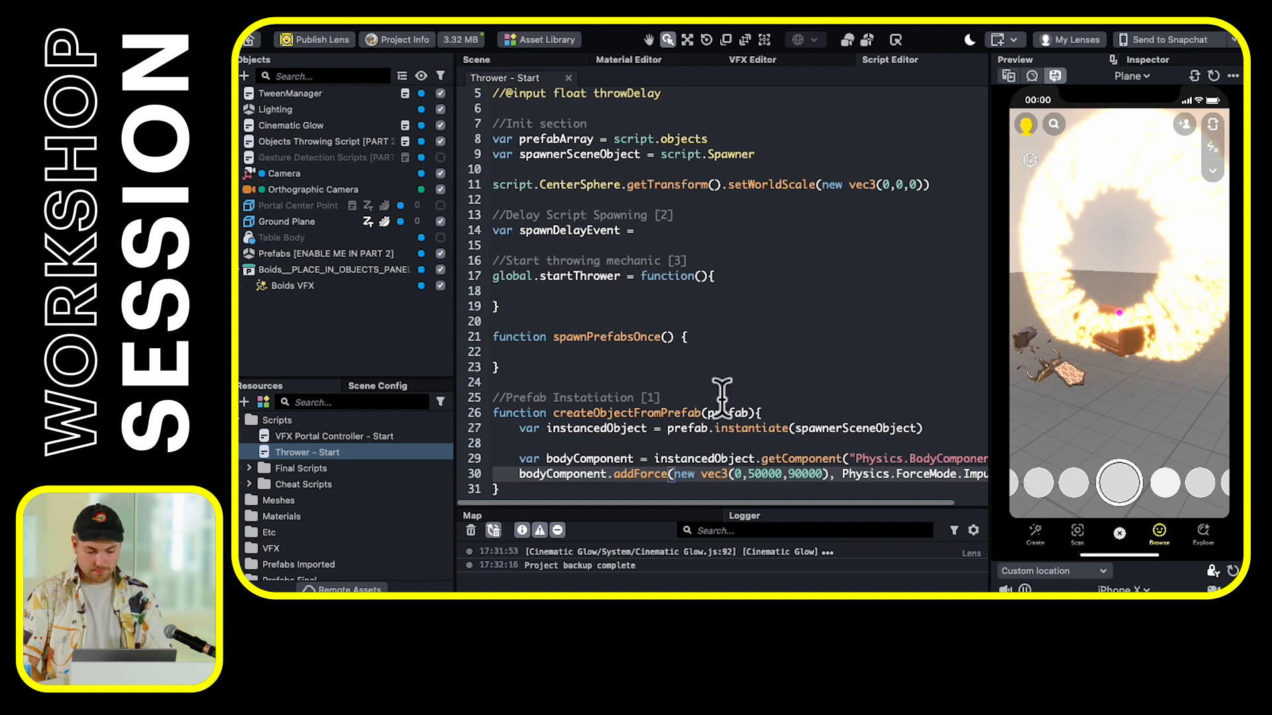
pyautogui.click(575, 355)
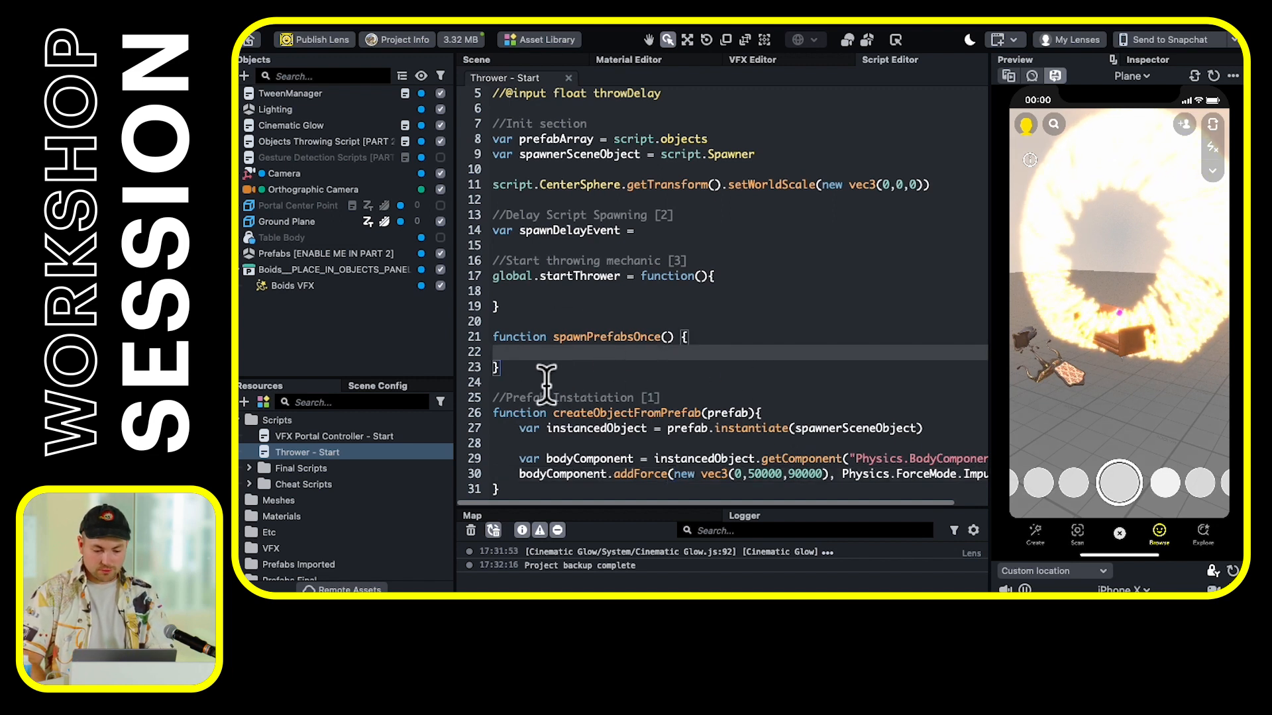
pyautogui.press('Tab')
pyautogui.moveTo(549, 373); pyautogui.dragTo(489, 348)
pyautogui.click(533, 357)
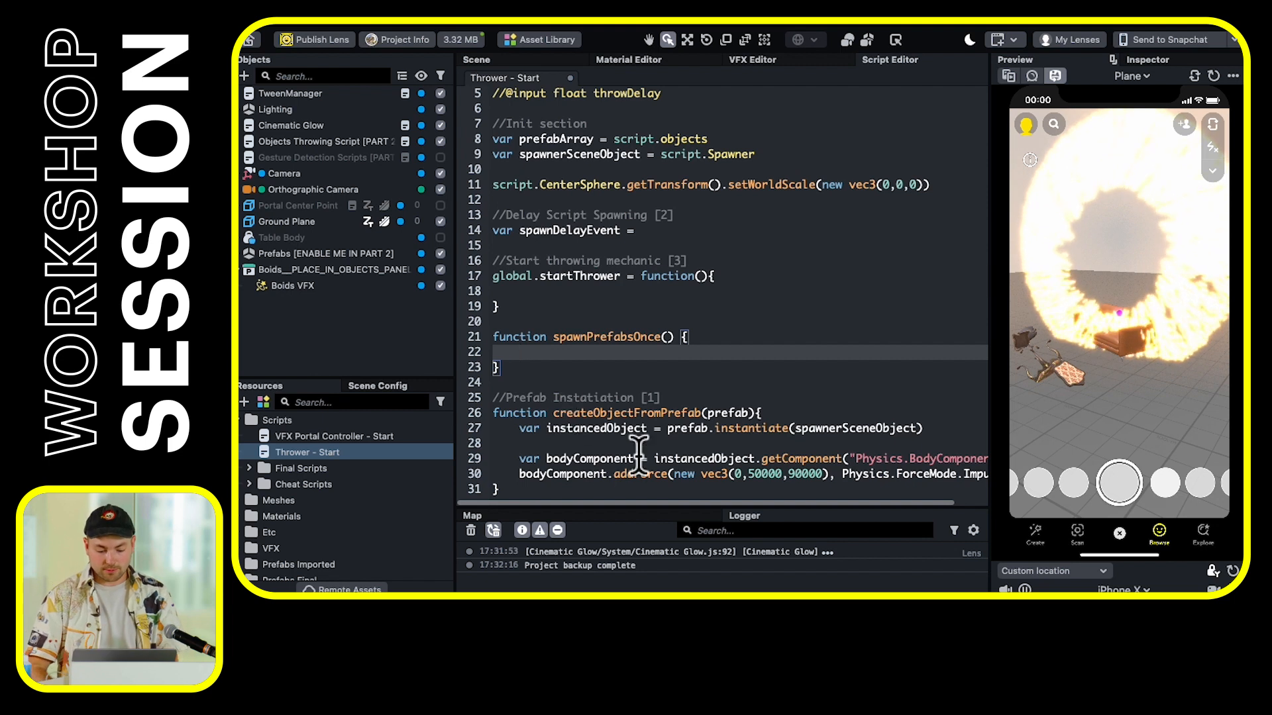
# Inside spawnPrefabsOnce, begin a for loop whose counter is initialised with var i = 0
pyautogui.tripleClick(755, 413)
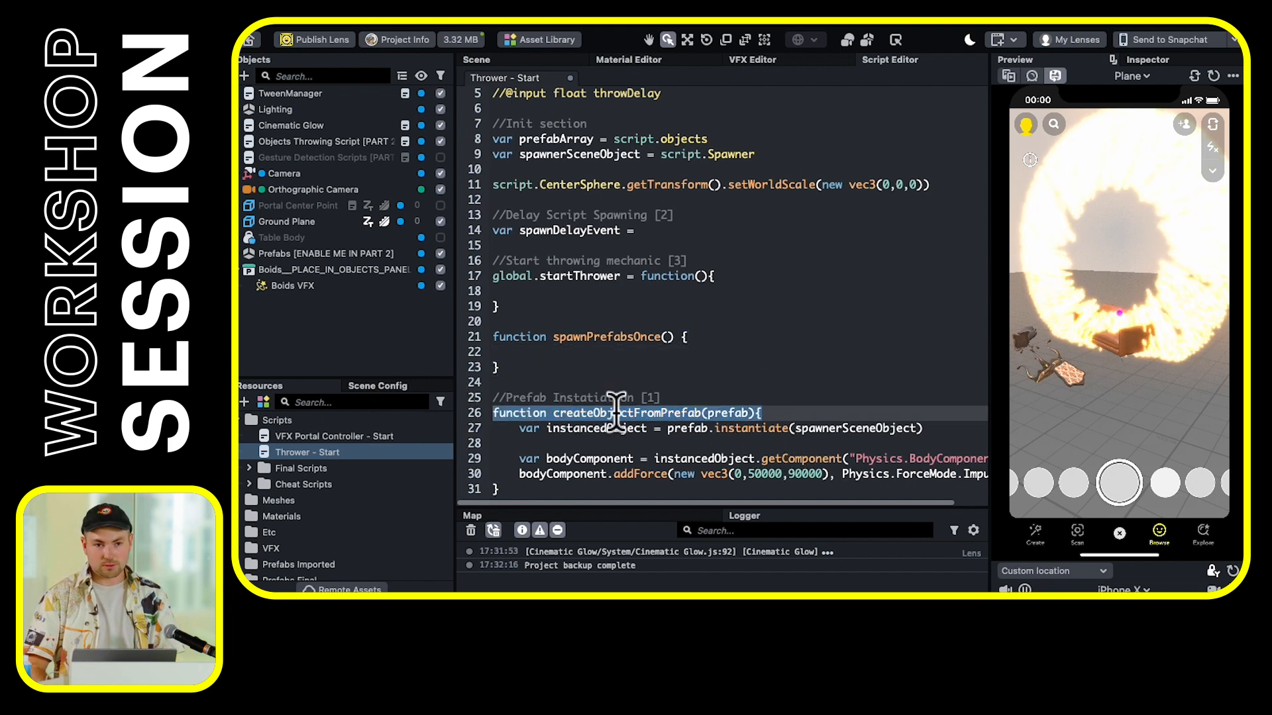
pyautogui.moveTo(558, 406); pyautogui.dragTo(556, 391)
pyautogui.click(538, 374)
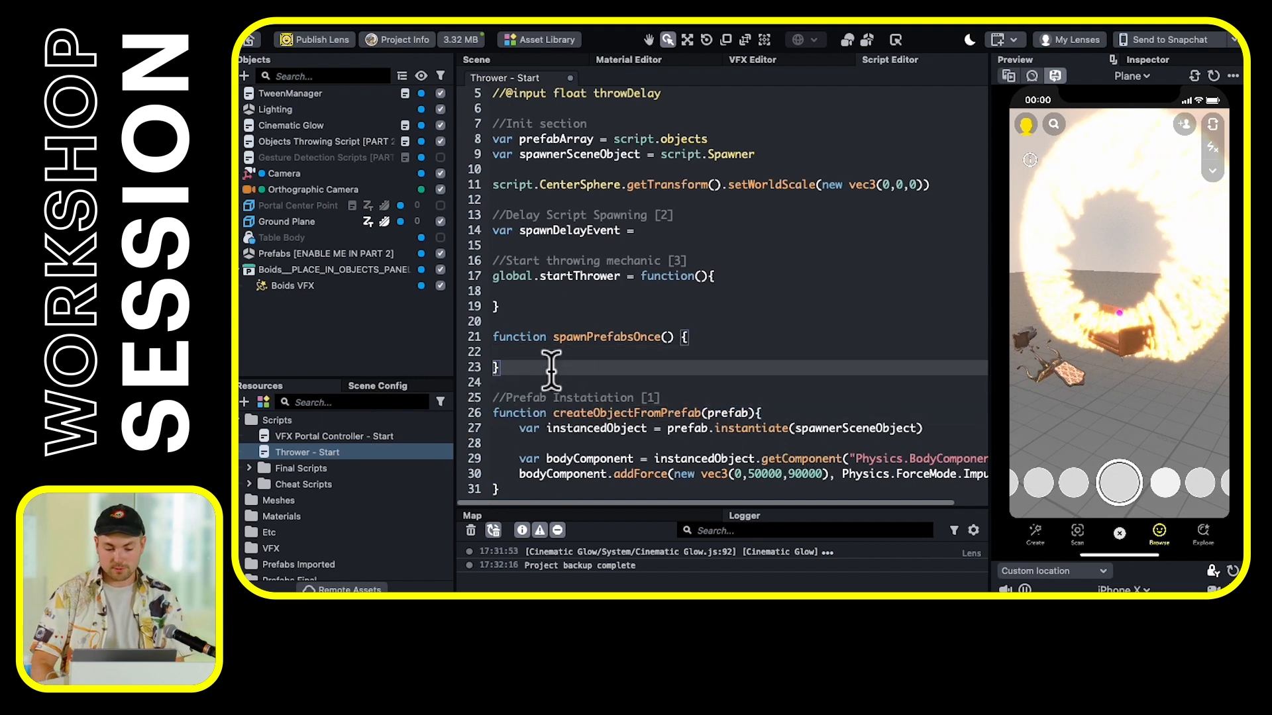
pyautogui.click(584, 355)
pyautogui.write('for ')
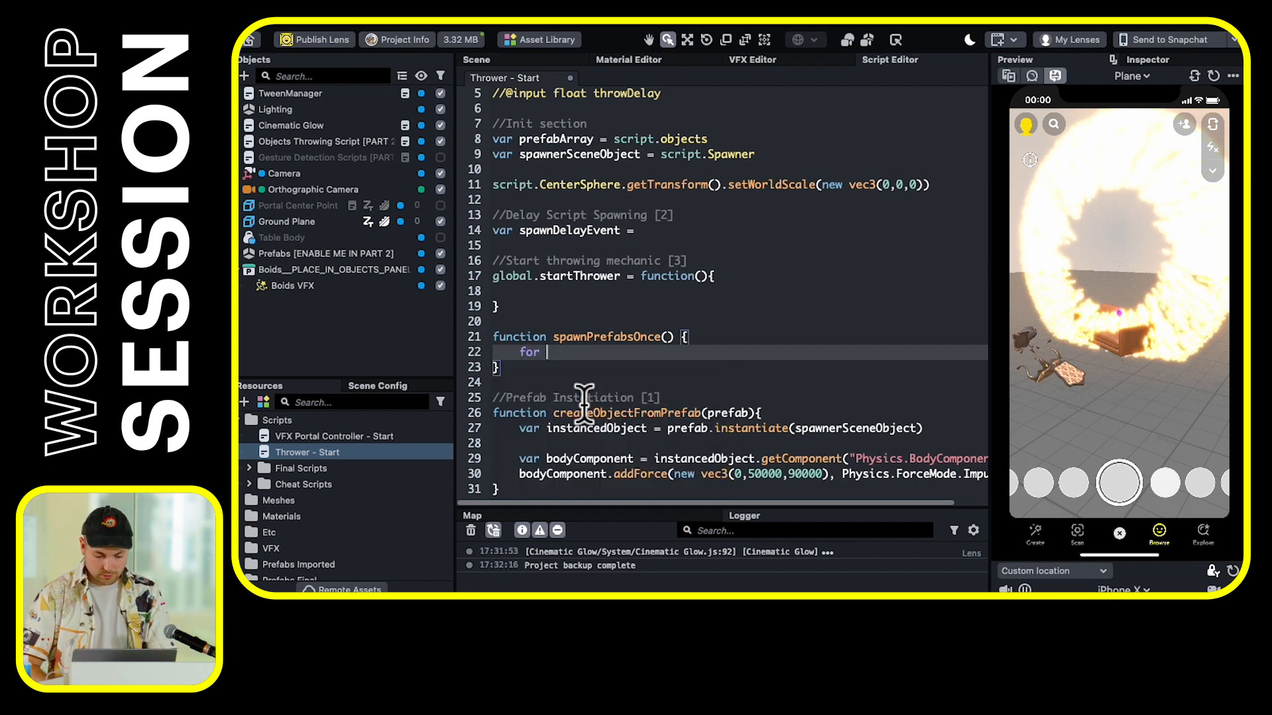
pyautogui.write('(')
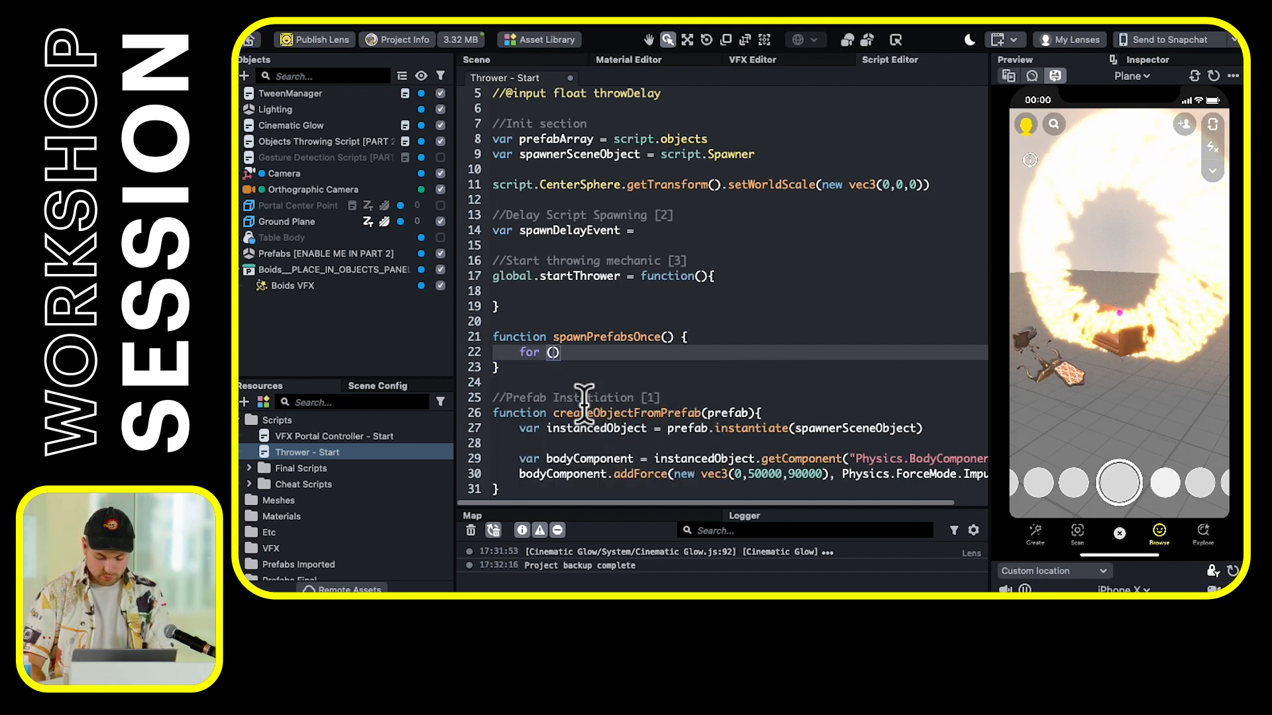
pyautogui.write('v')
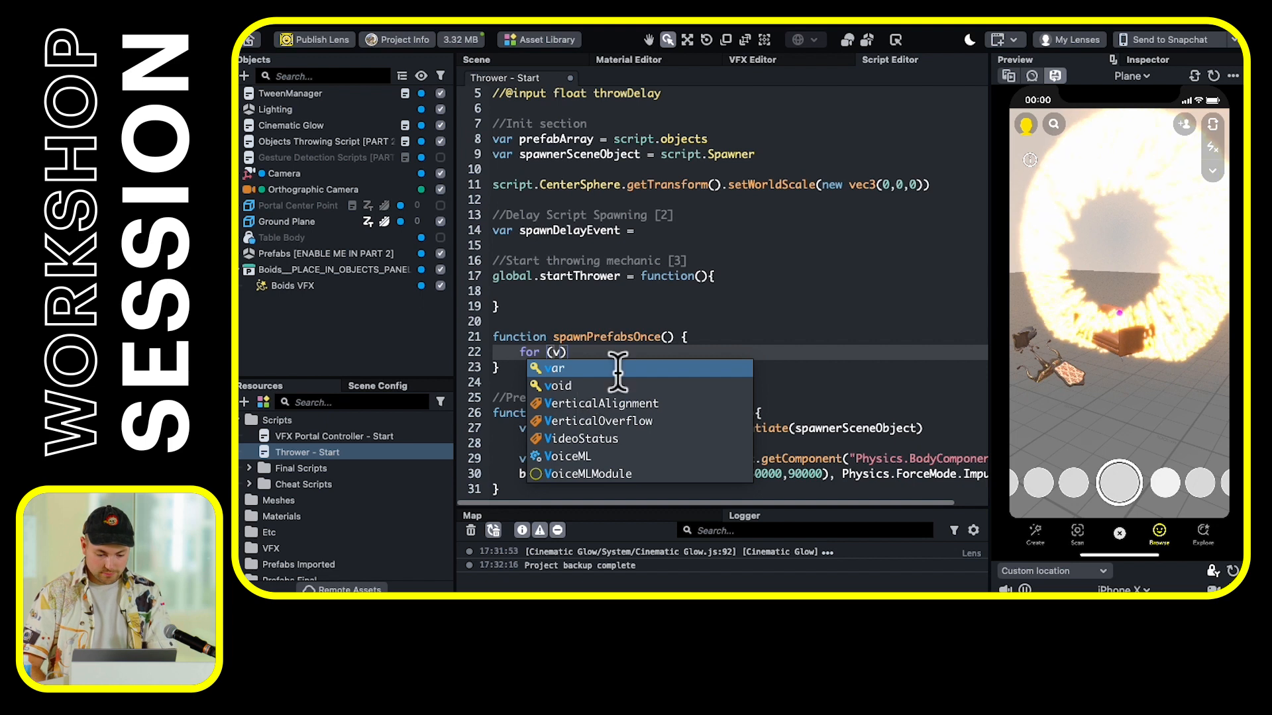
pyautogui.write('ar')
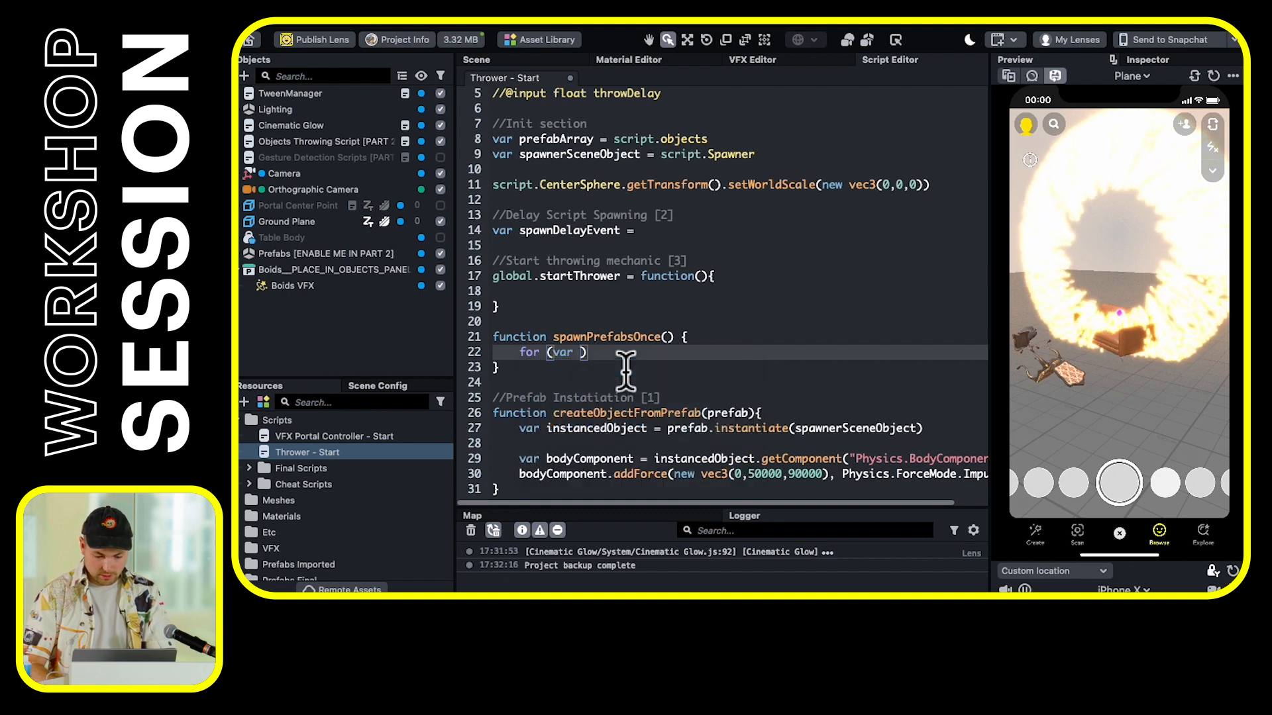
pyautogui.write(' i =')
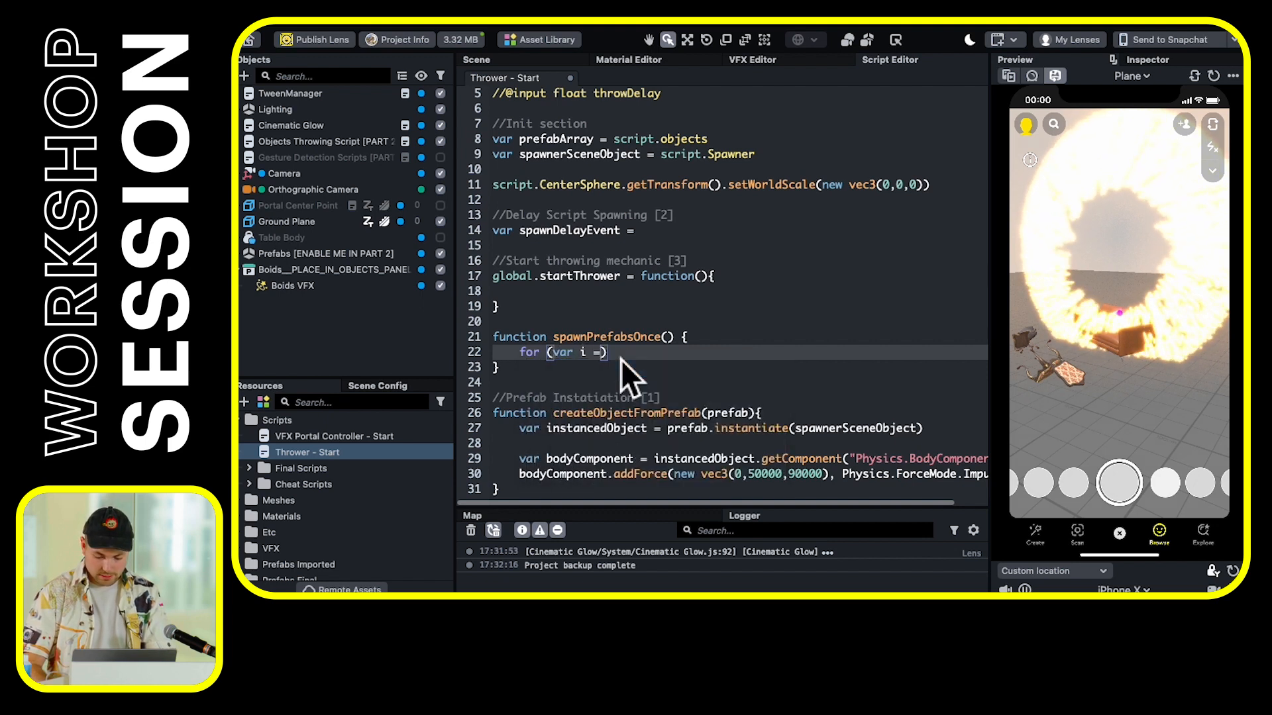
pyautogui.write(' 0; ')
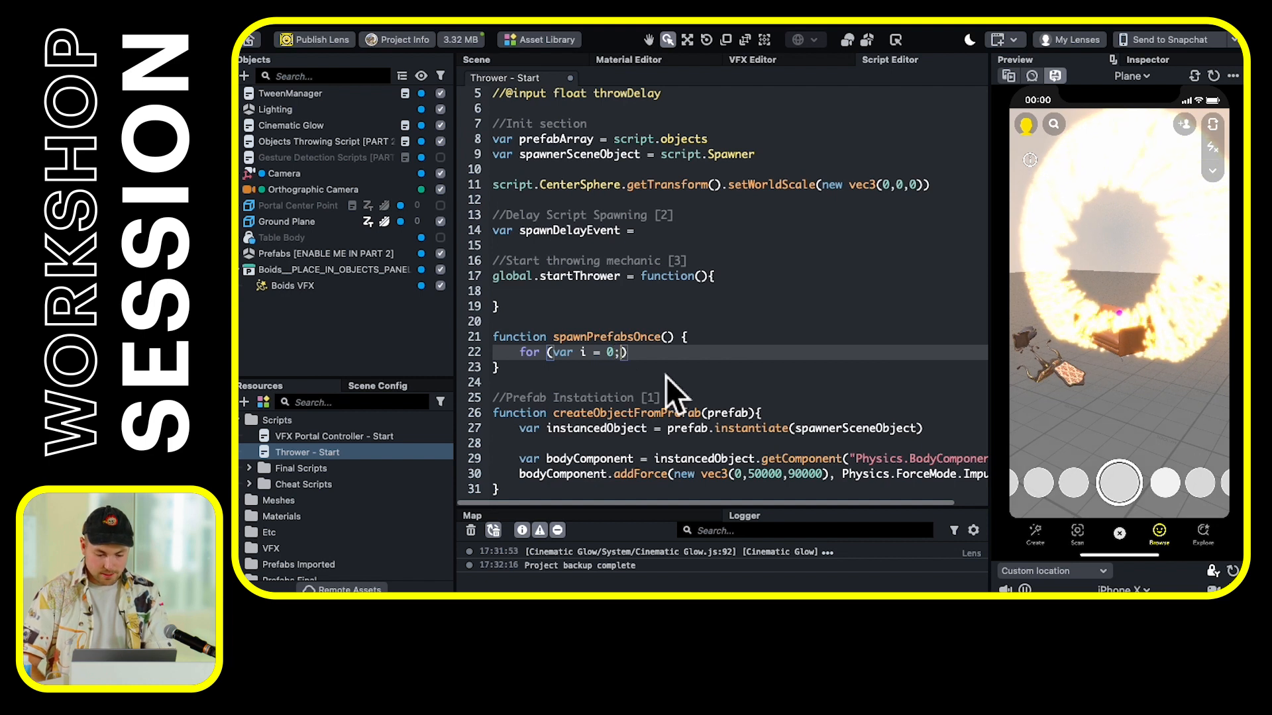
# Write the for loop's condition as i <= script.objects.length - 1
pyautogui.write('i <')
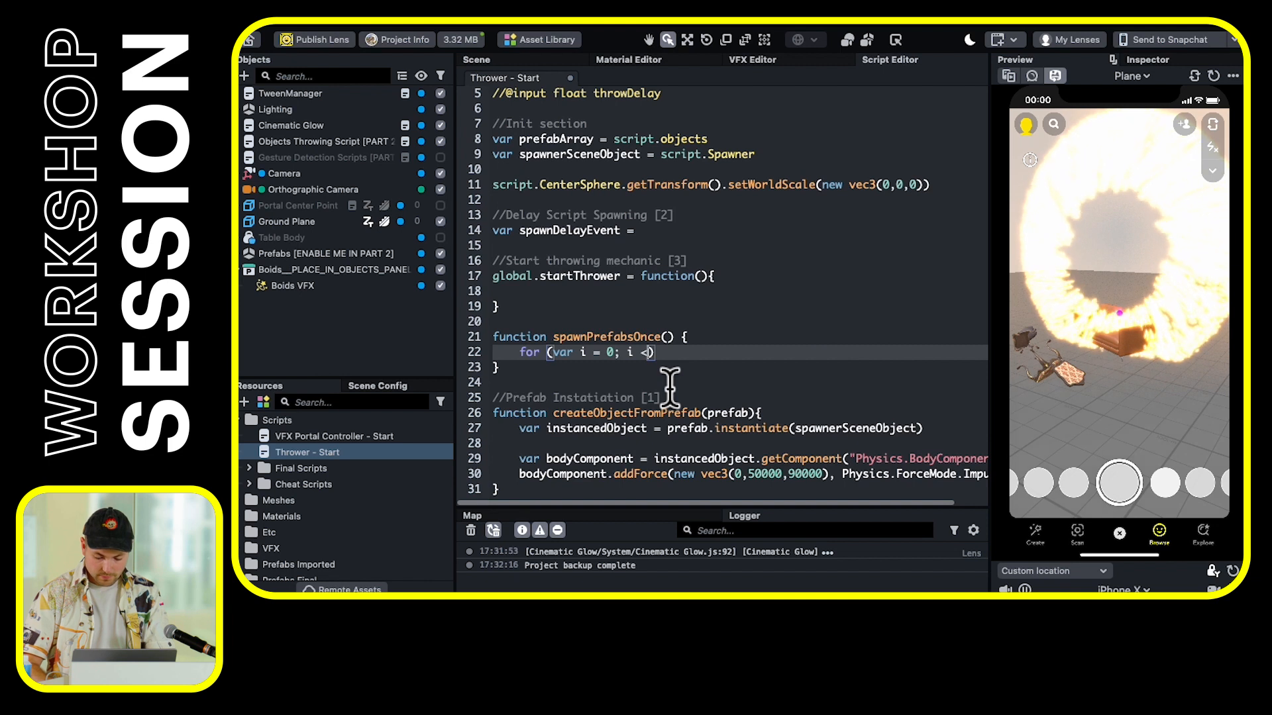
pyautogui.write('=')
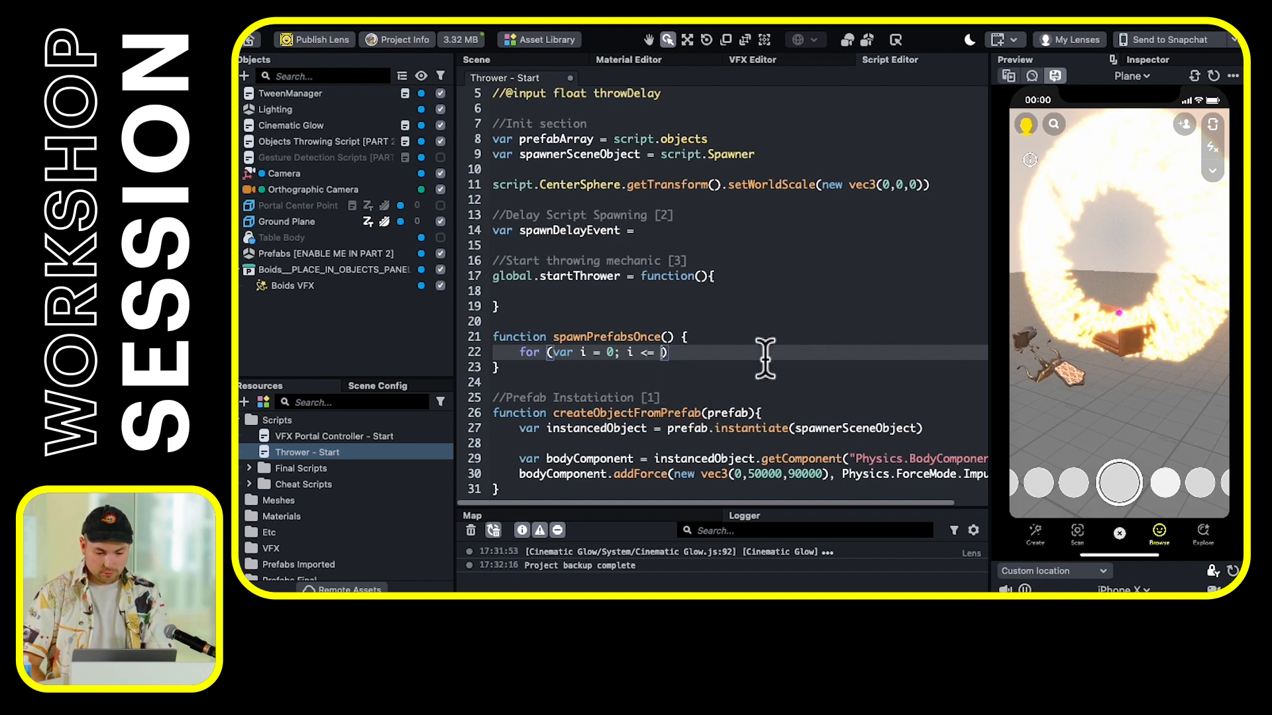
pyautogui.scroll(2, 760, 355)
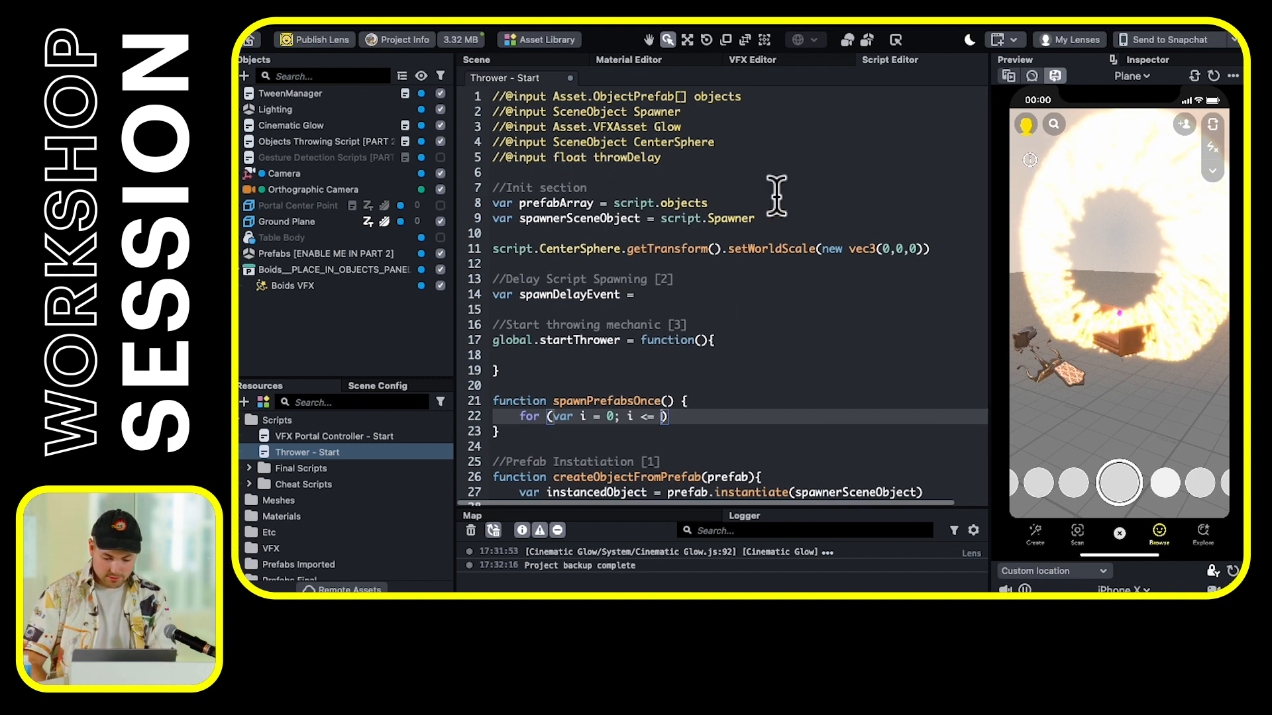
pyautogui.write('obje')
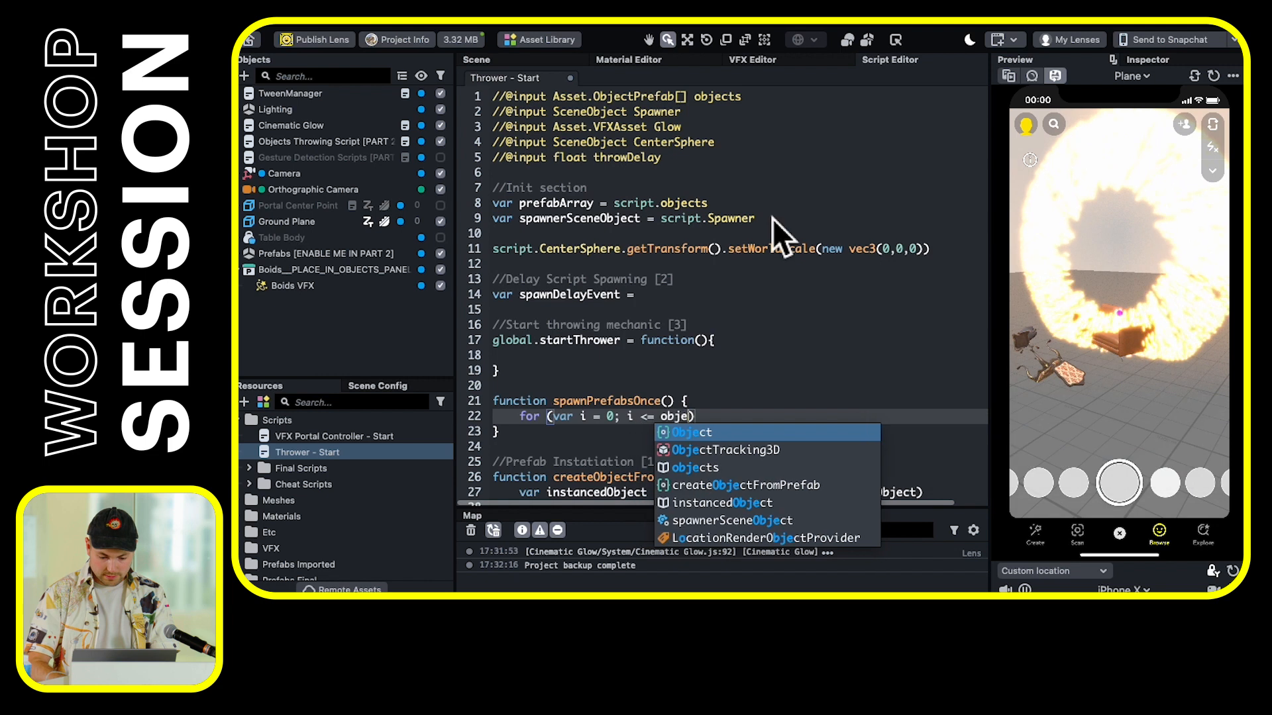
pyautogui.press('Down')
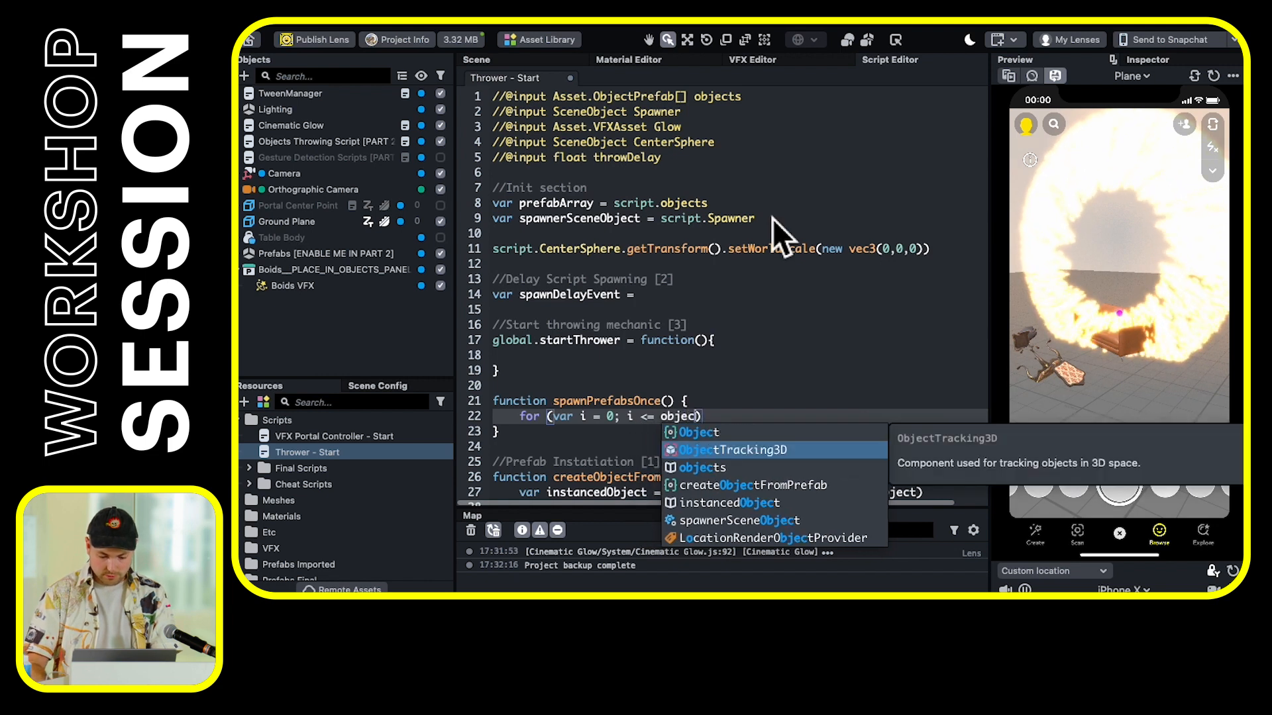
pyautogui.press('BackSpace')
pyautogui.press('BackSpace')
pyautogui.press('BackSpace')
pyautogui.press('BackSpace')
pyautogui.write('s')
pyautogui.press('Return')
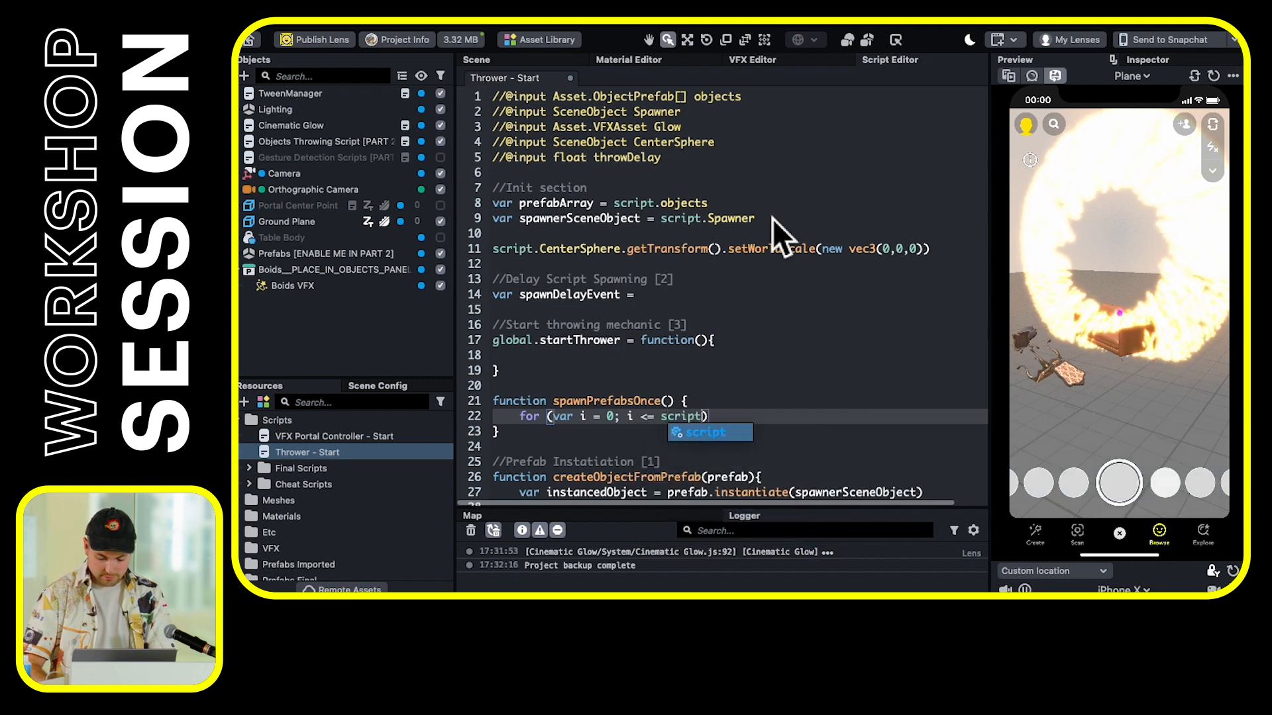
pyautogui.write('.O')
pyautogui.press('Return')
pyautogui.write('.length - 1')
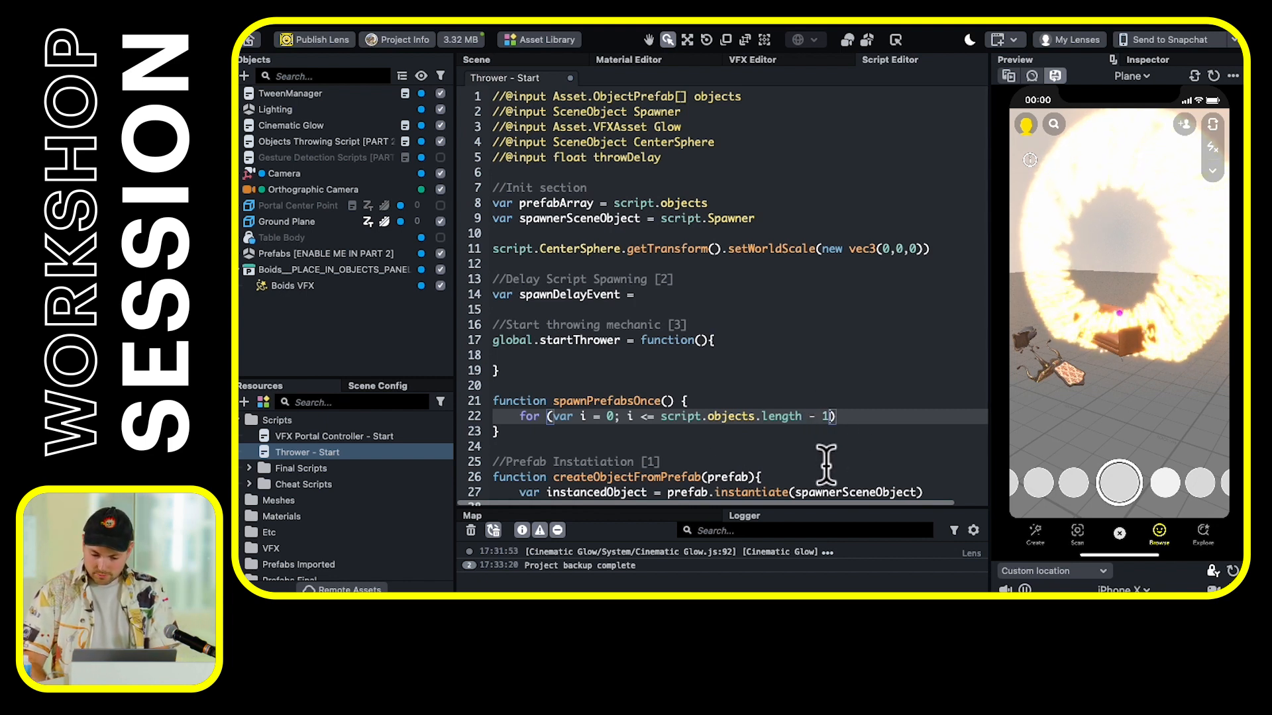
# Check the loop against Thrower - Final.js in Visual Studio Code, and complete the for header with i++ and an empty braced body
pyautogui.press('super+Tab')
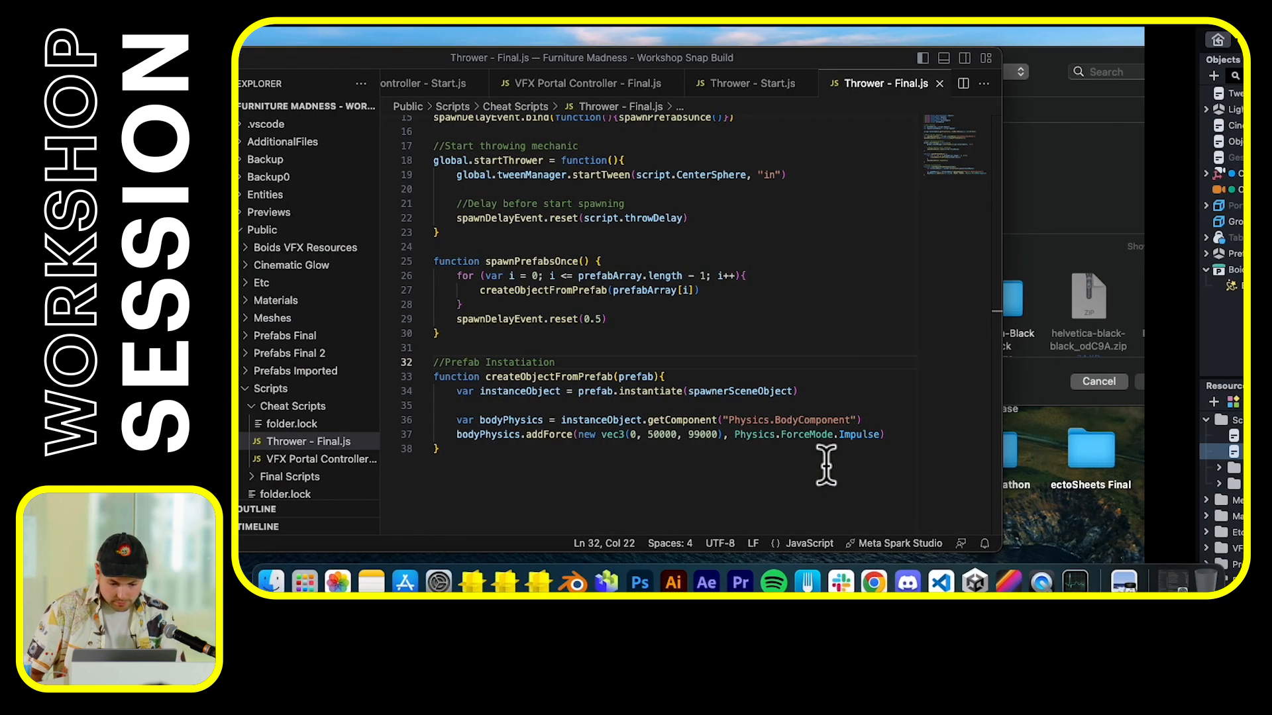
pyautogui.press('super+Tab')
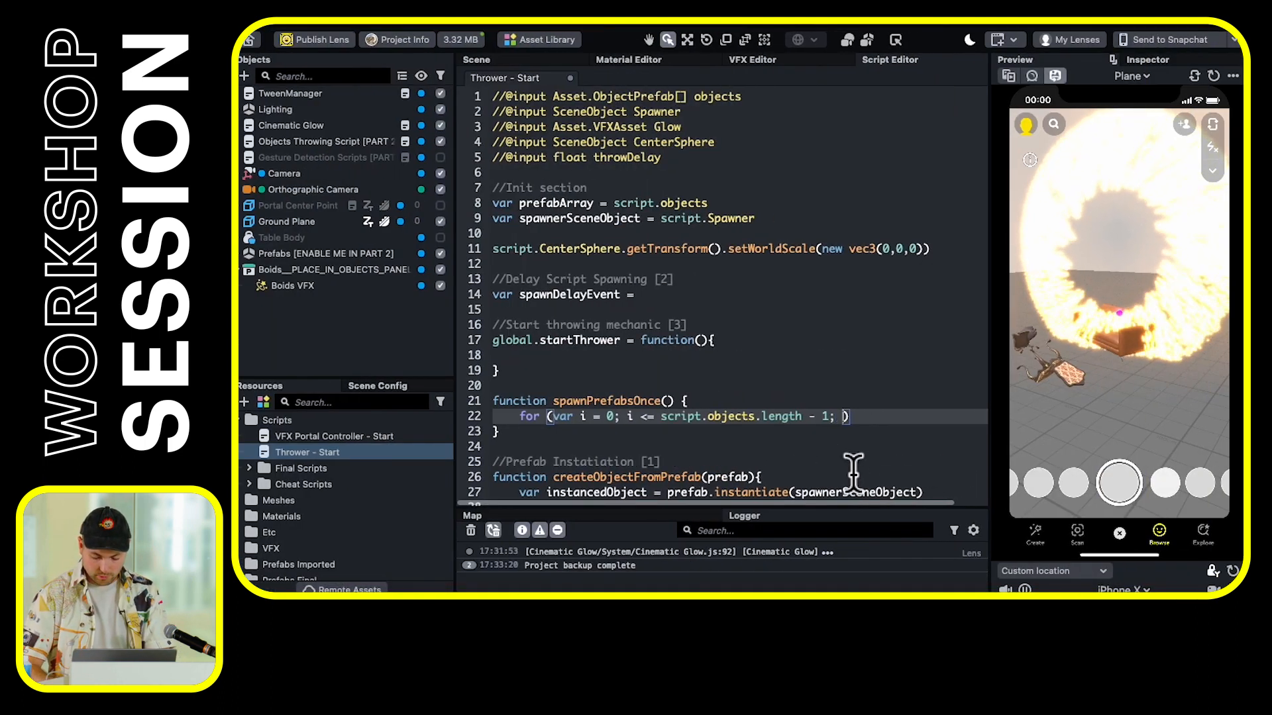
pyautogui.write('i++')
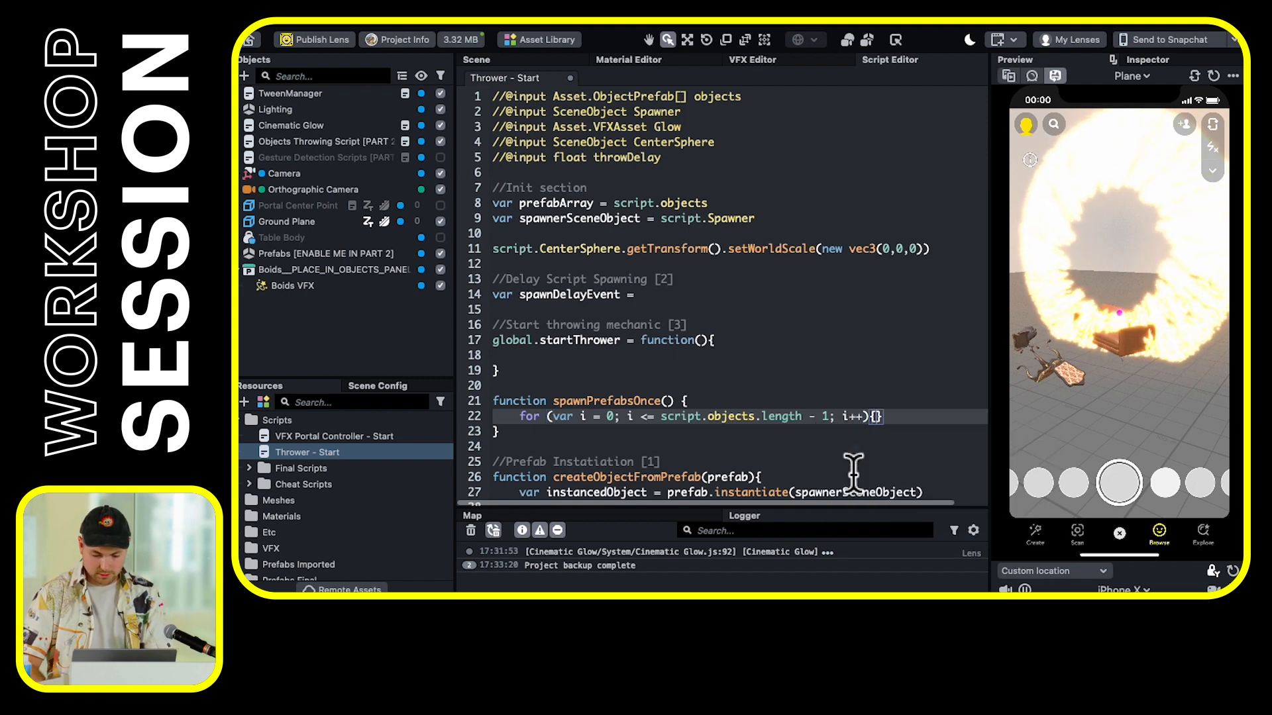
pyautogui.press('Return')
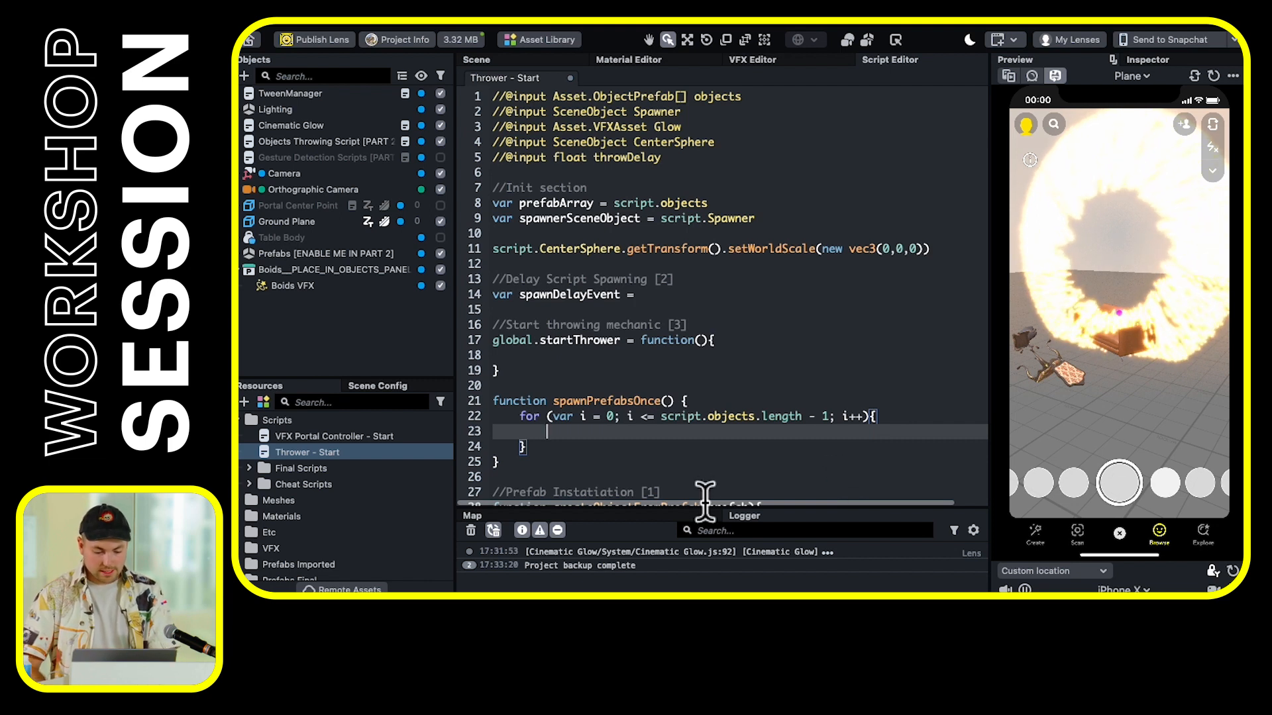
# Add a createObjectFromPrefab() call with empty parentheses inside the for loop's body
pyautogui.scroll(-3, 693, 424)
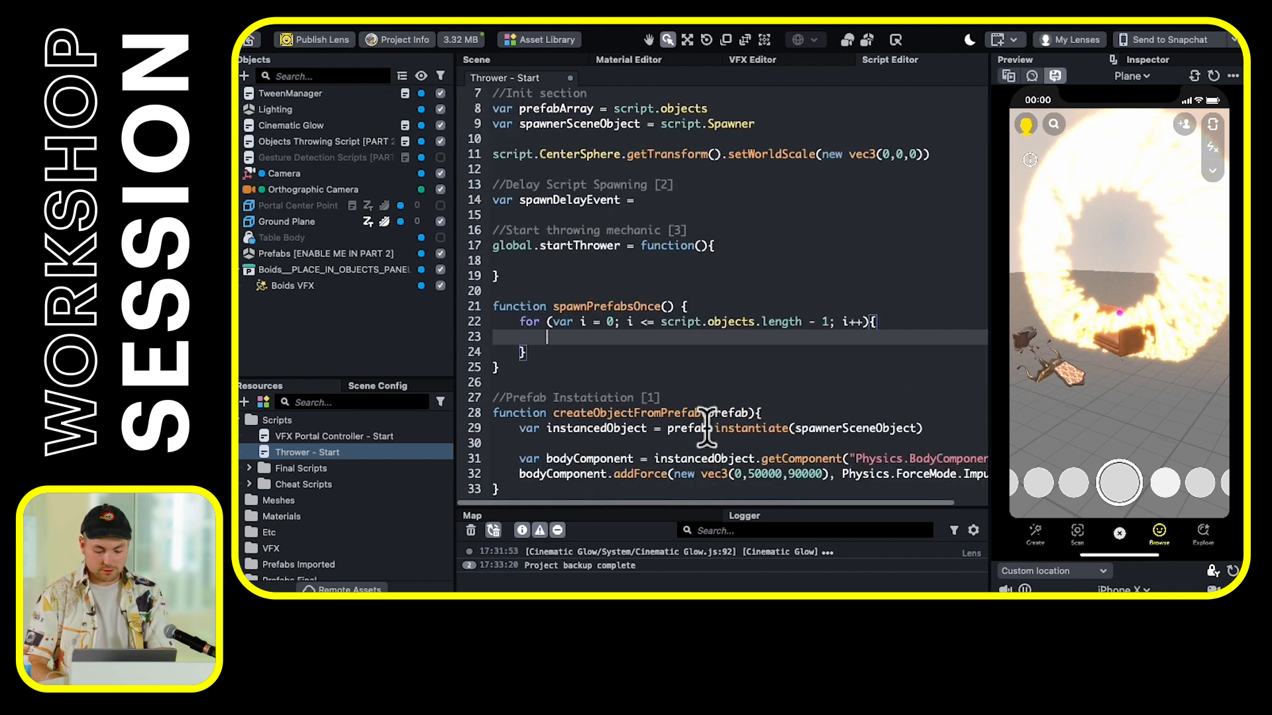
pyautogui.write('createObjectFromPrefab')
pyautogui.press('Return')
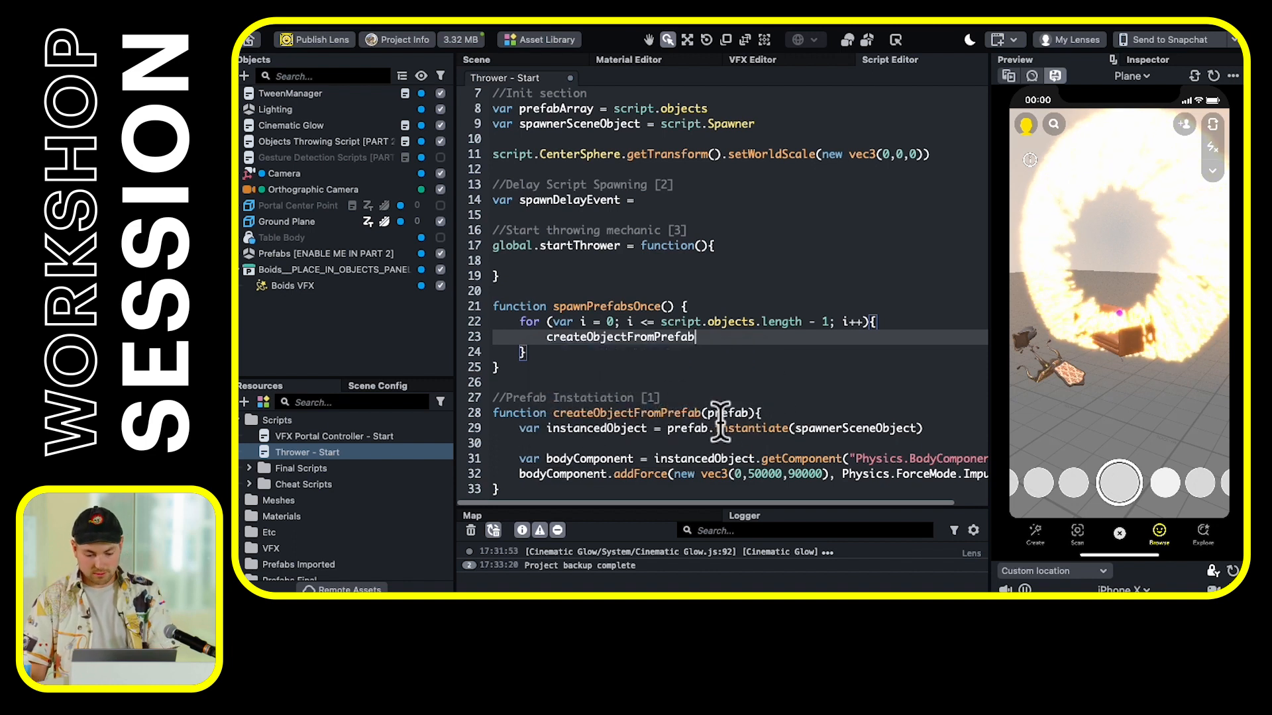
pyautogui.write('(')
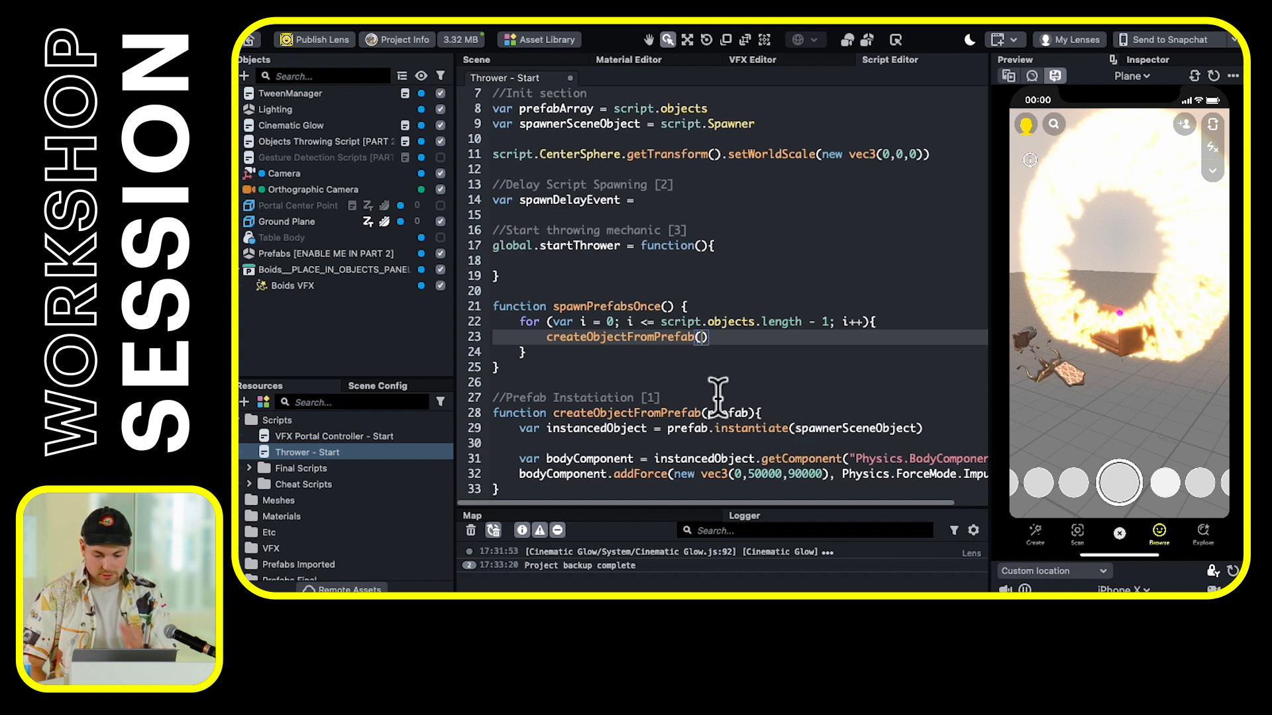
# Copy the prefabArray variable name from the init section and use it as the createObjectFromPrefab argument
pyautogui.scroll(2, 726, 284)
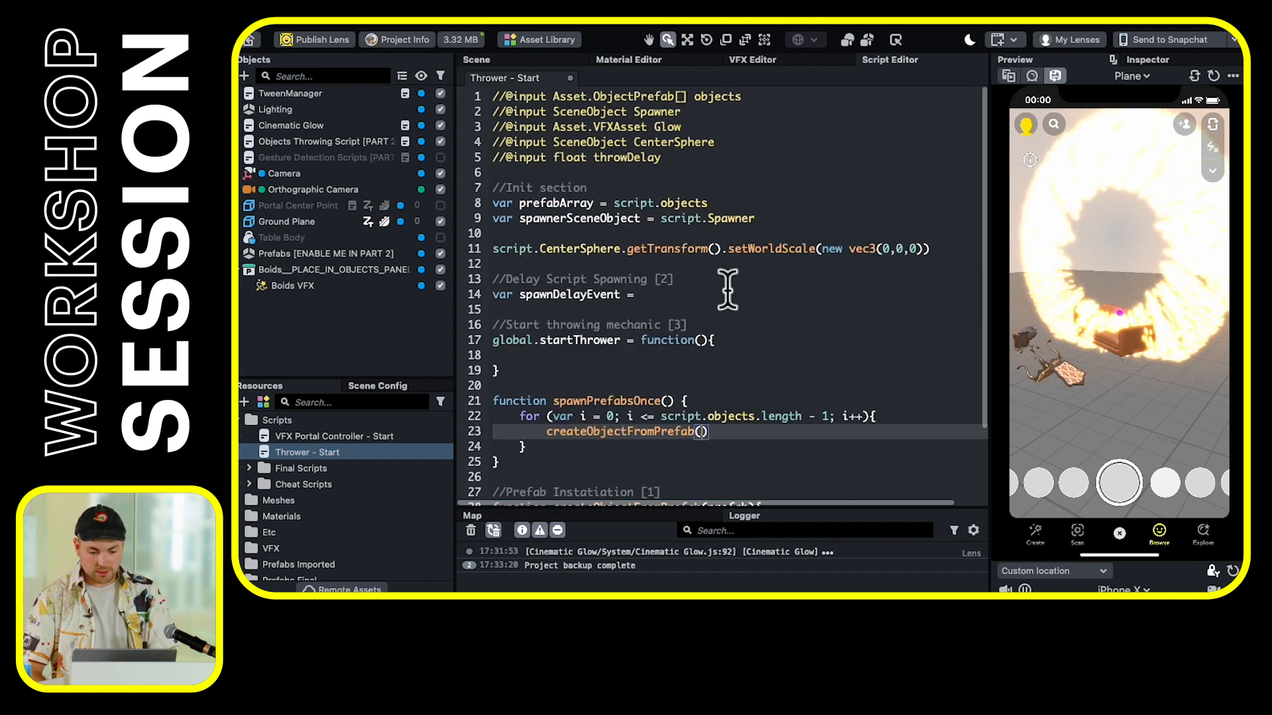
pyautogui.scroll(-2, 766, 335)
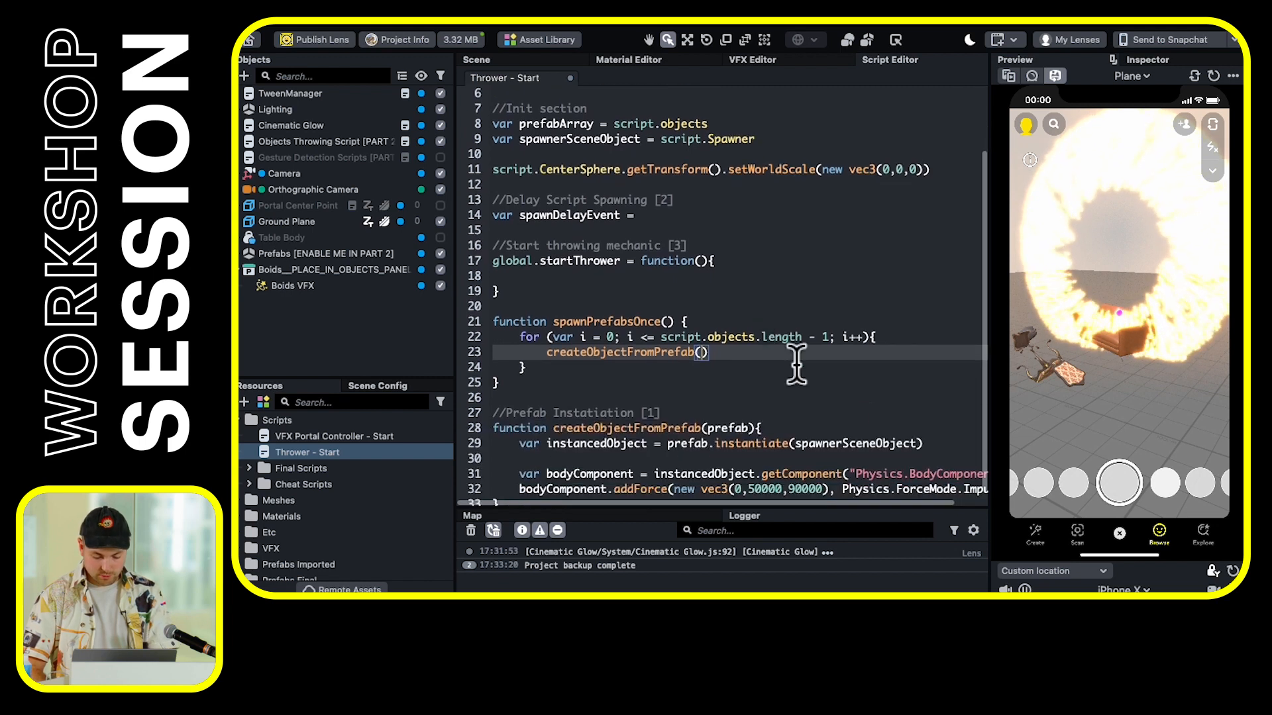
pyautogui.write('s')
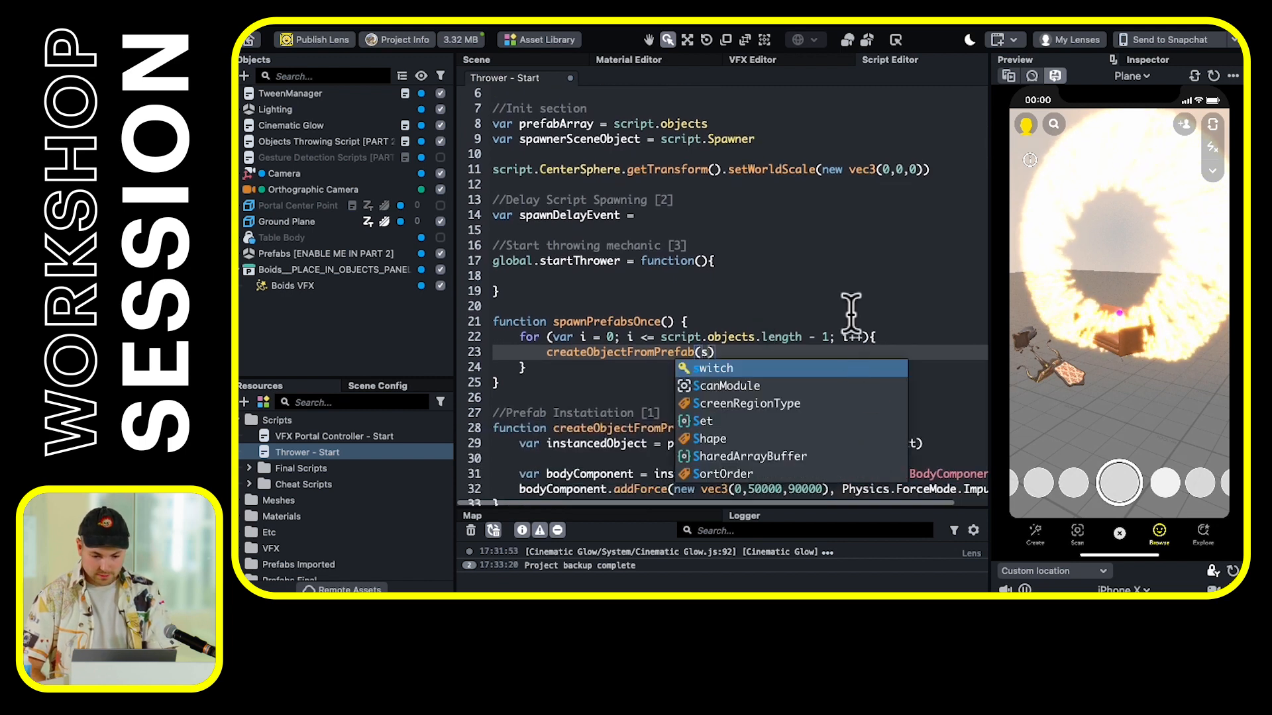
pyautogui.moveTo(519, 129)
pyautogui.mouseDown()
pyautogui.moveTo(601, 125)
pyautogui.moveTo(518, 126)
pyautogui.mouseUp()
pyautogui.press('super+c')
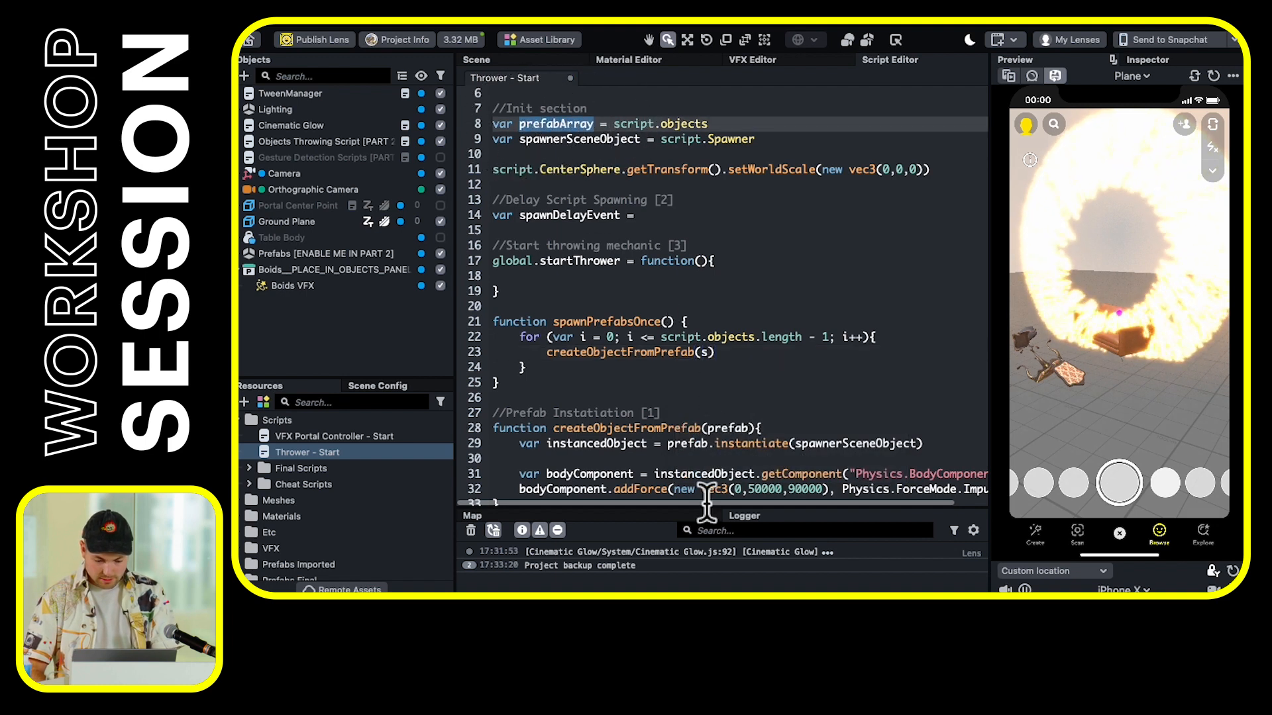
pyautogui.click(710, 353)
pyautogui.press('super+v')
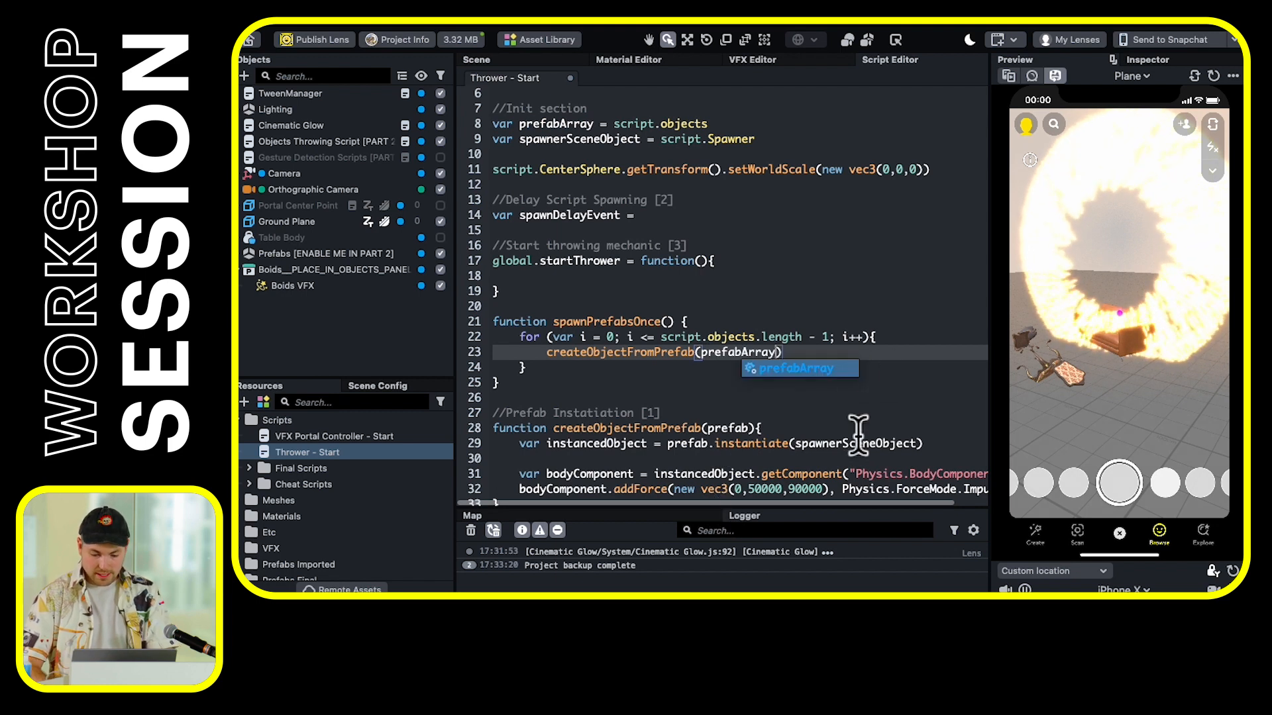
# Index the prefabArray argument with the loop counter so it reads prefabArray[i]
pyautogui.write('[')
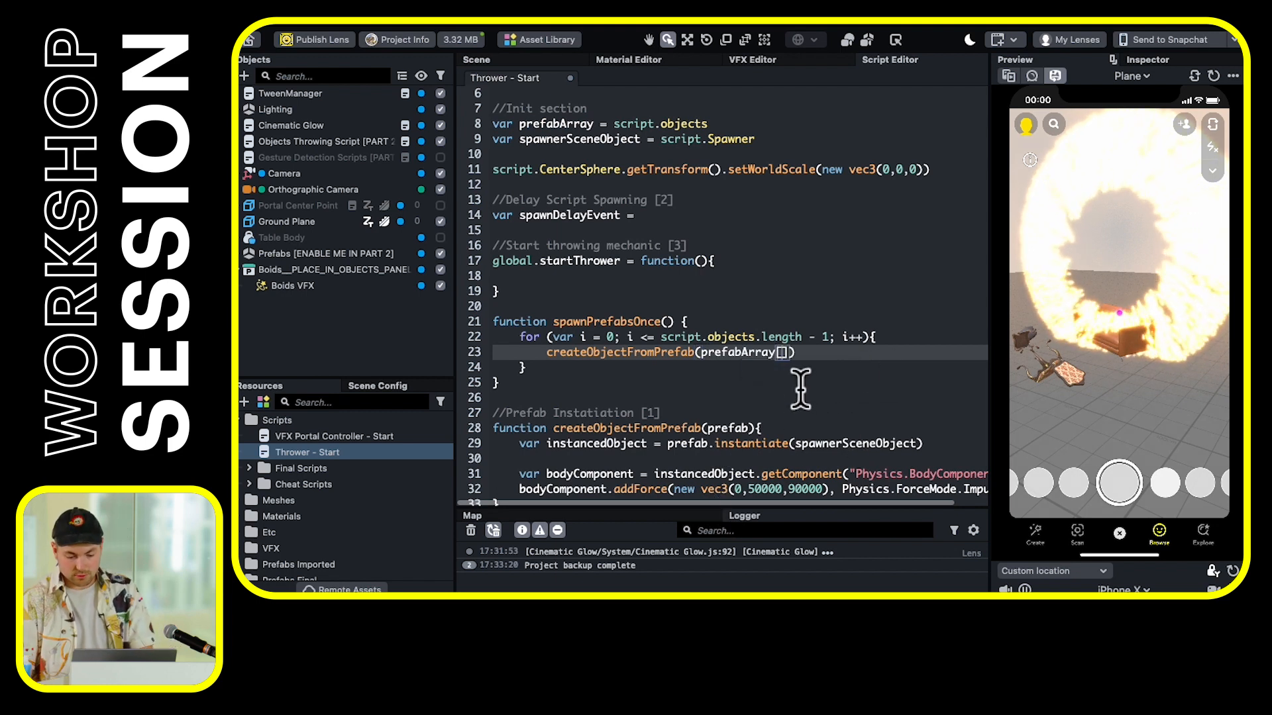
pyautogui.click(786, 368)
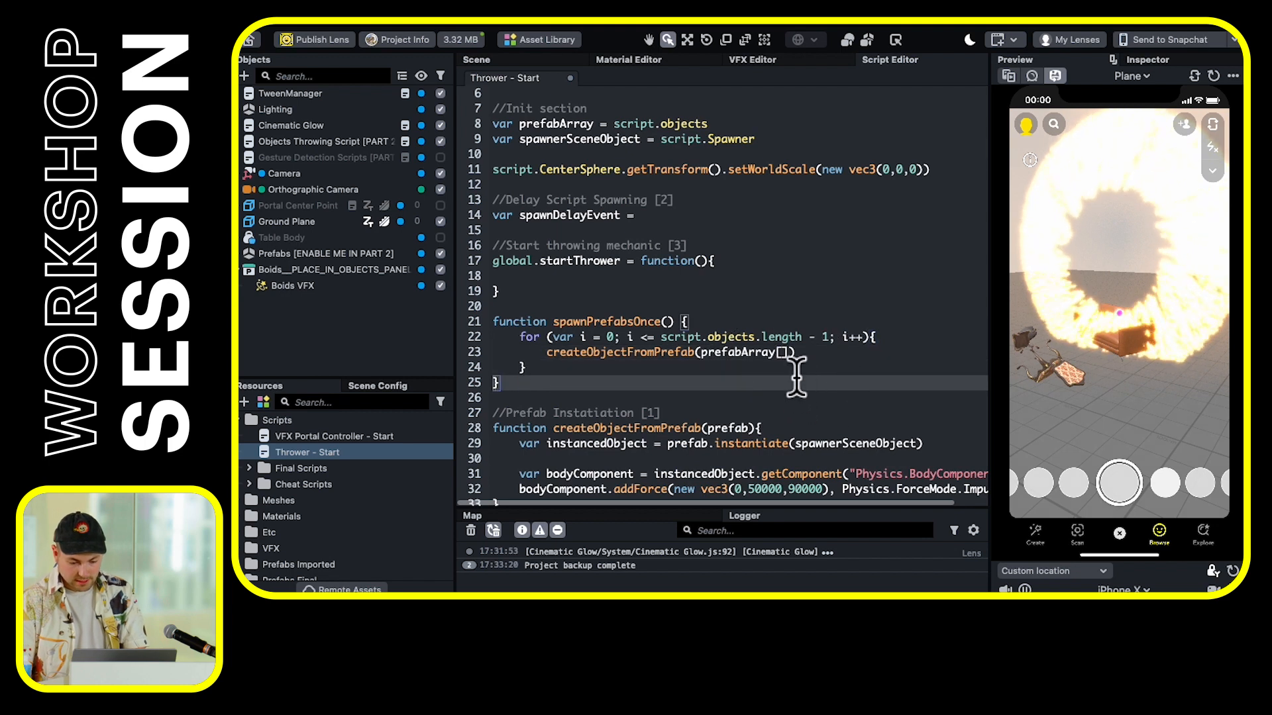
pyautogui.click(781, 353)
pyautogui.write('i')
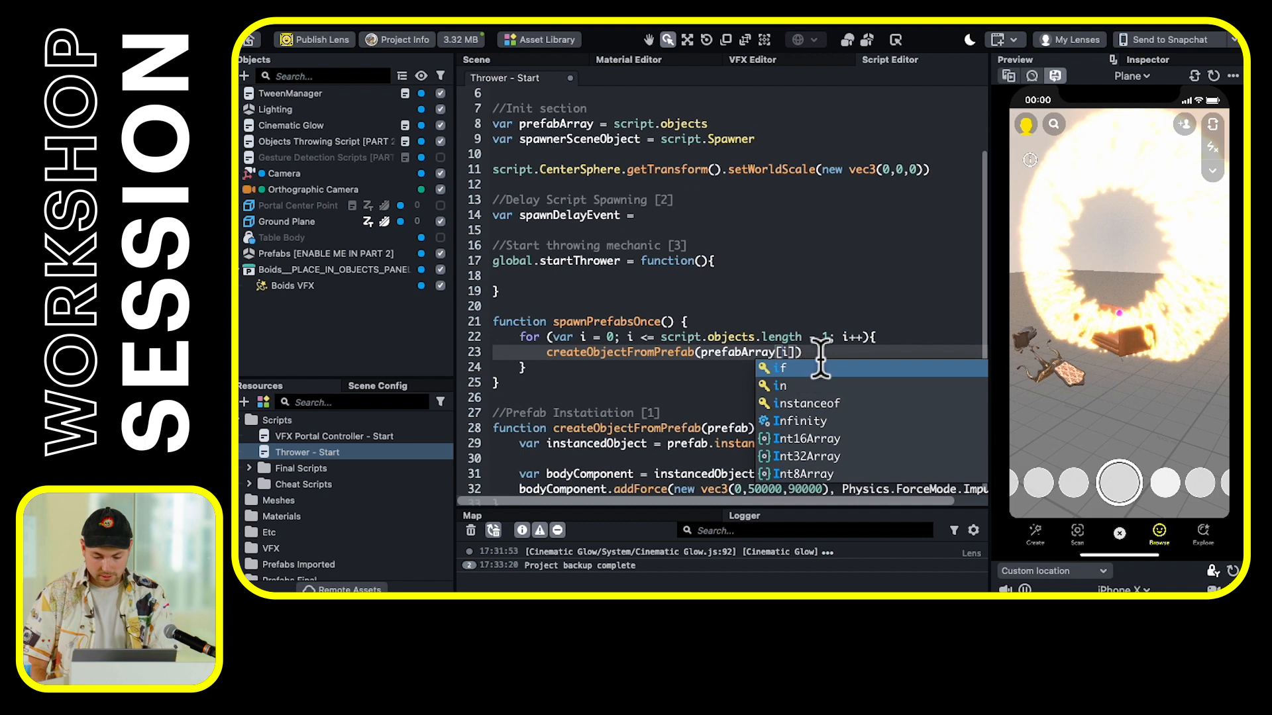
pyautogui.press('Escape')
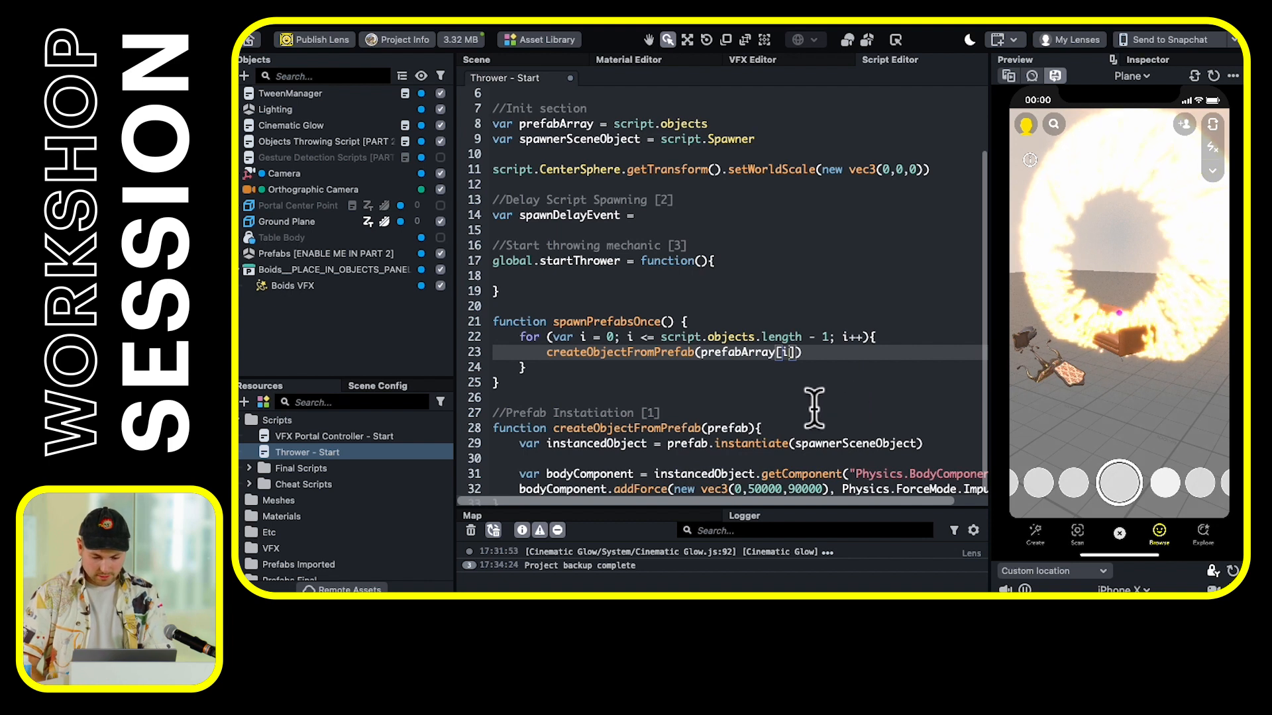
# Save the script, then add a spawnPrefabsOnce() call below the createObjectFromPrefab function and save again
pyautogui.scroll(-1, 814, 405)
pyautogui.press('super+s')
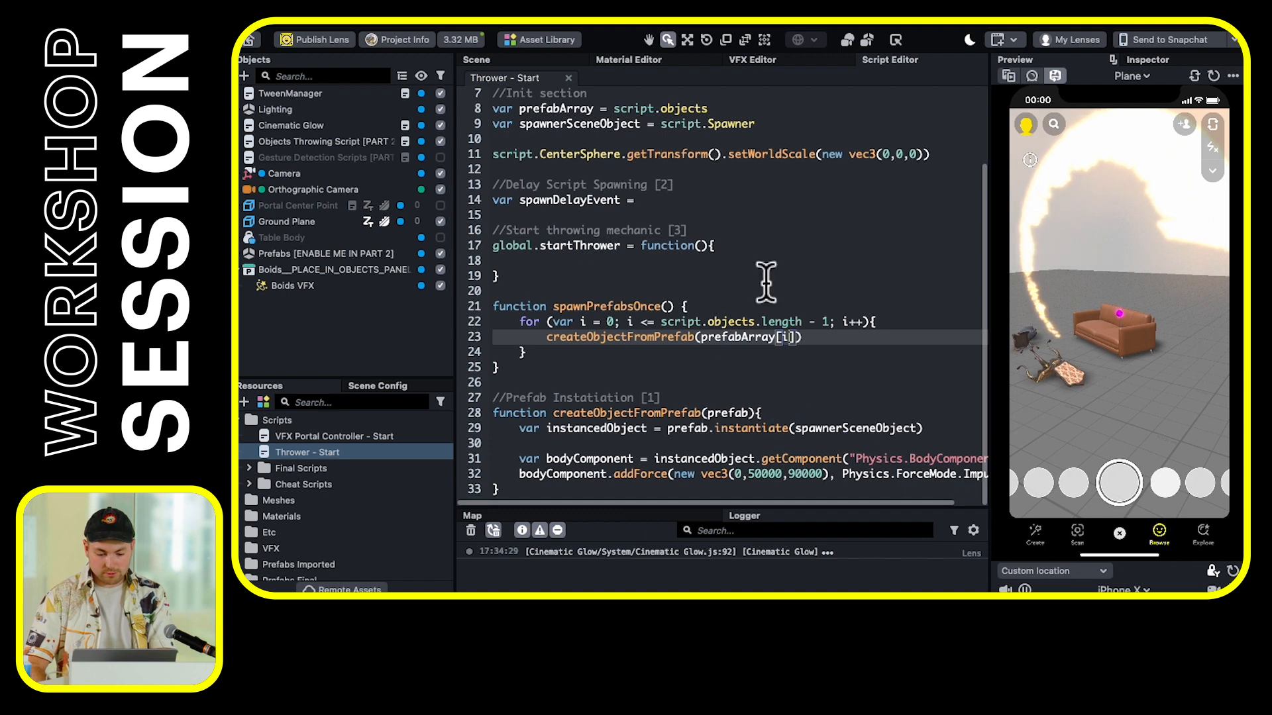
pyautogui.click(550, 495)
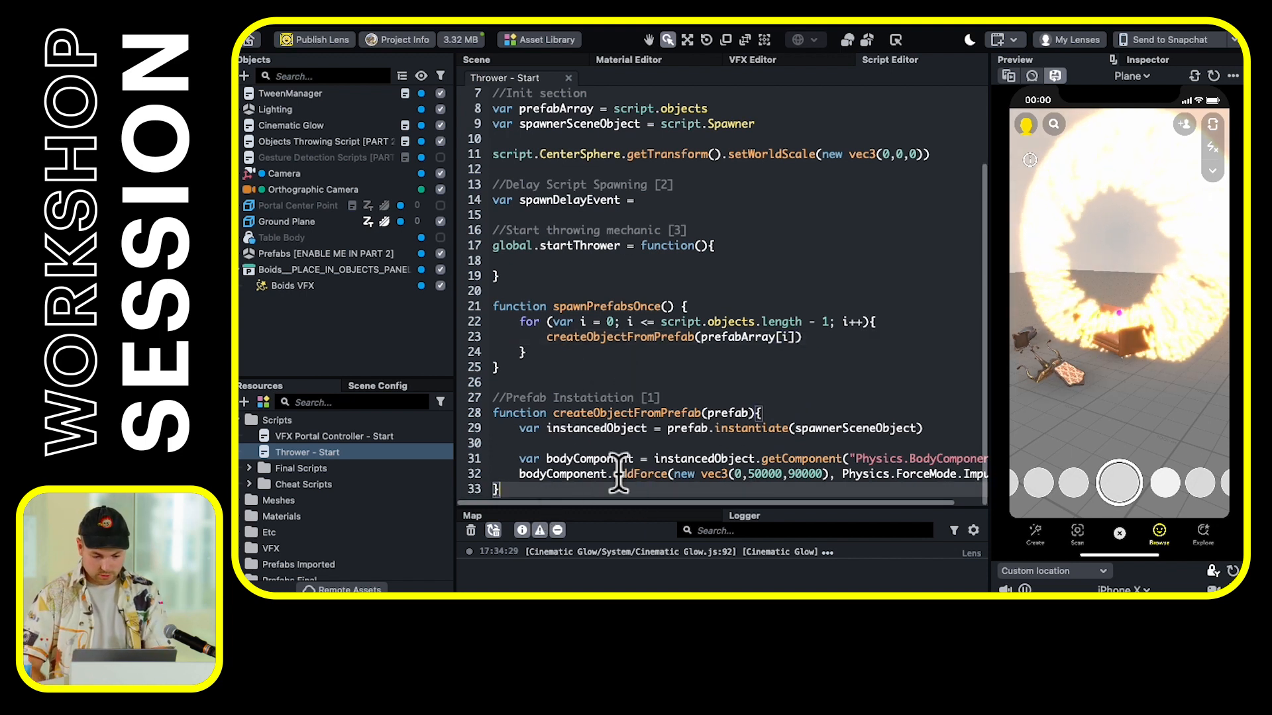
pyautogui.press('Return')
pyautogui.press('Return')
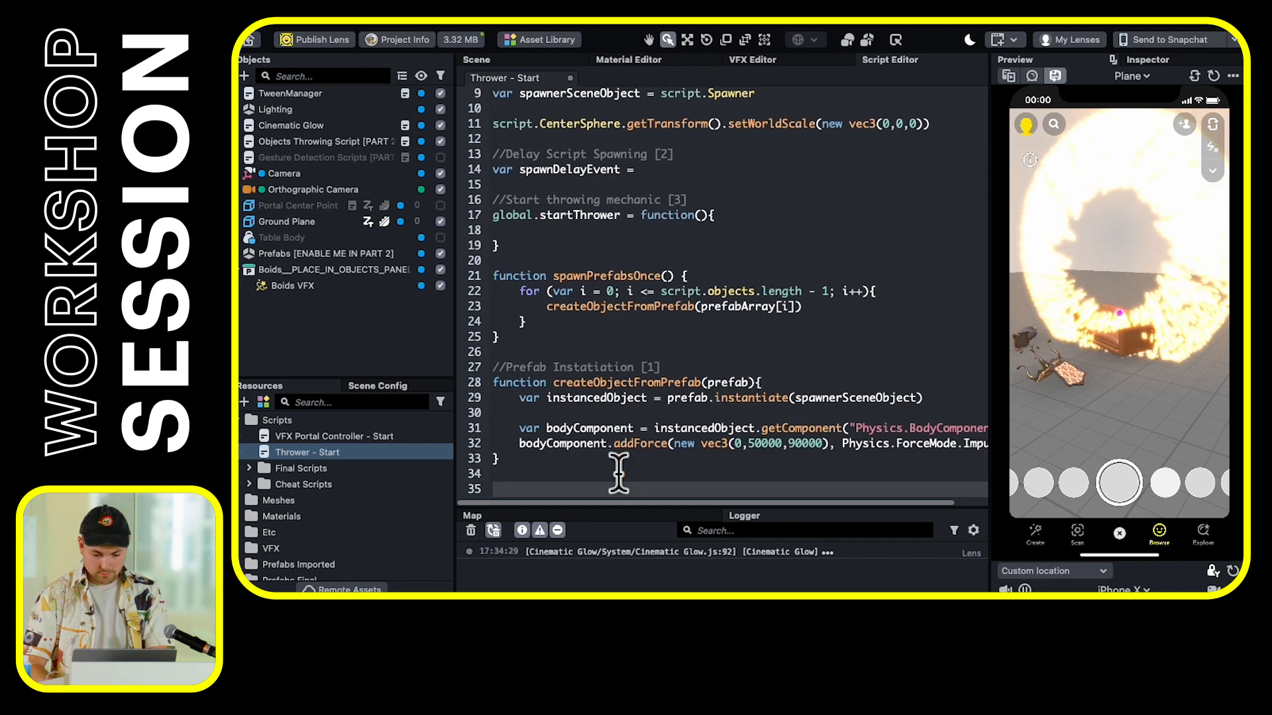
pyautogui.write('spa')
pyautogui.press('Down')
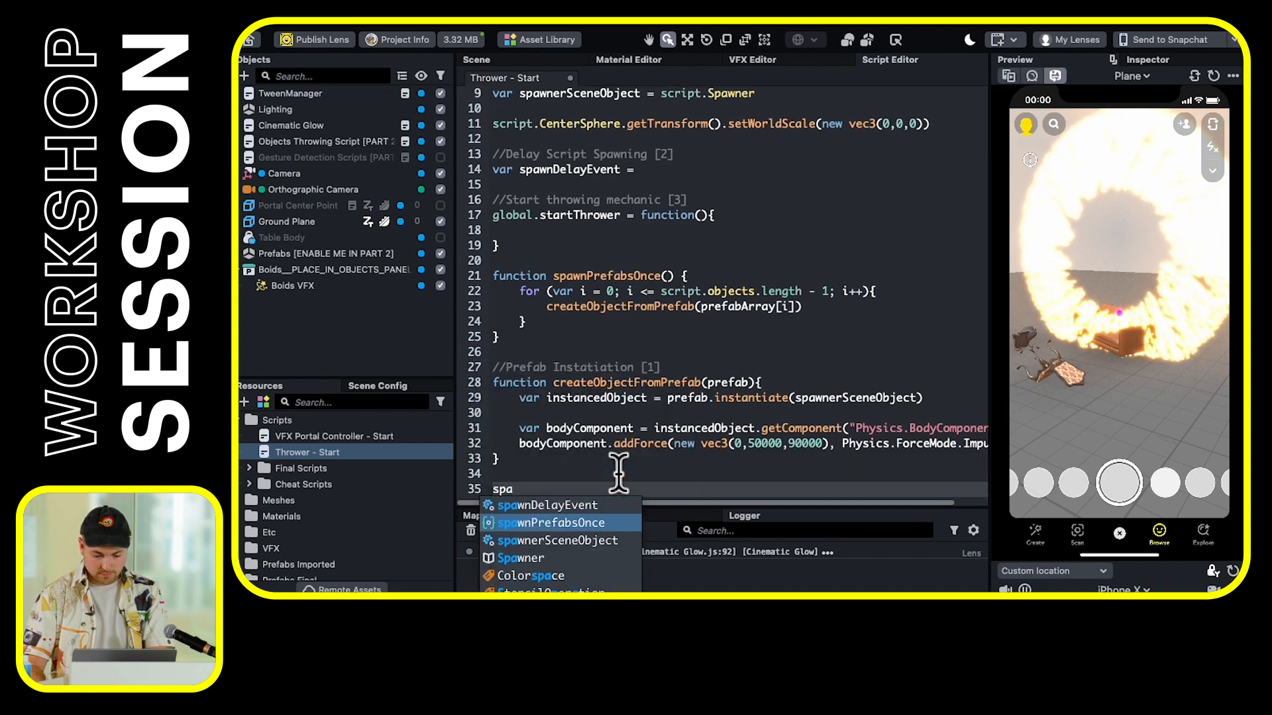
pyautogui.press('Return')
pyautogui.write('(')
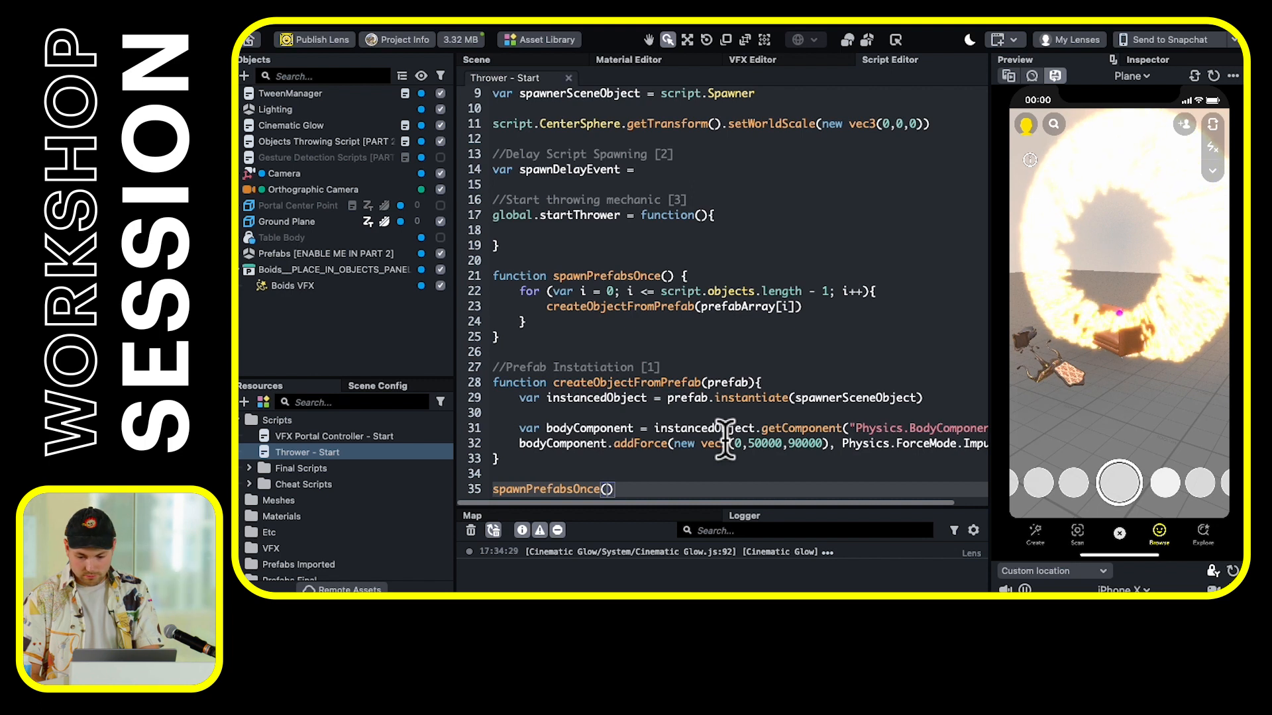
pyautogui.press('super+s')
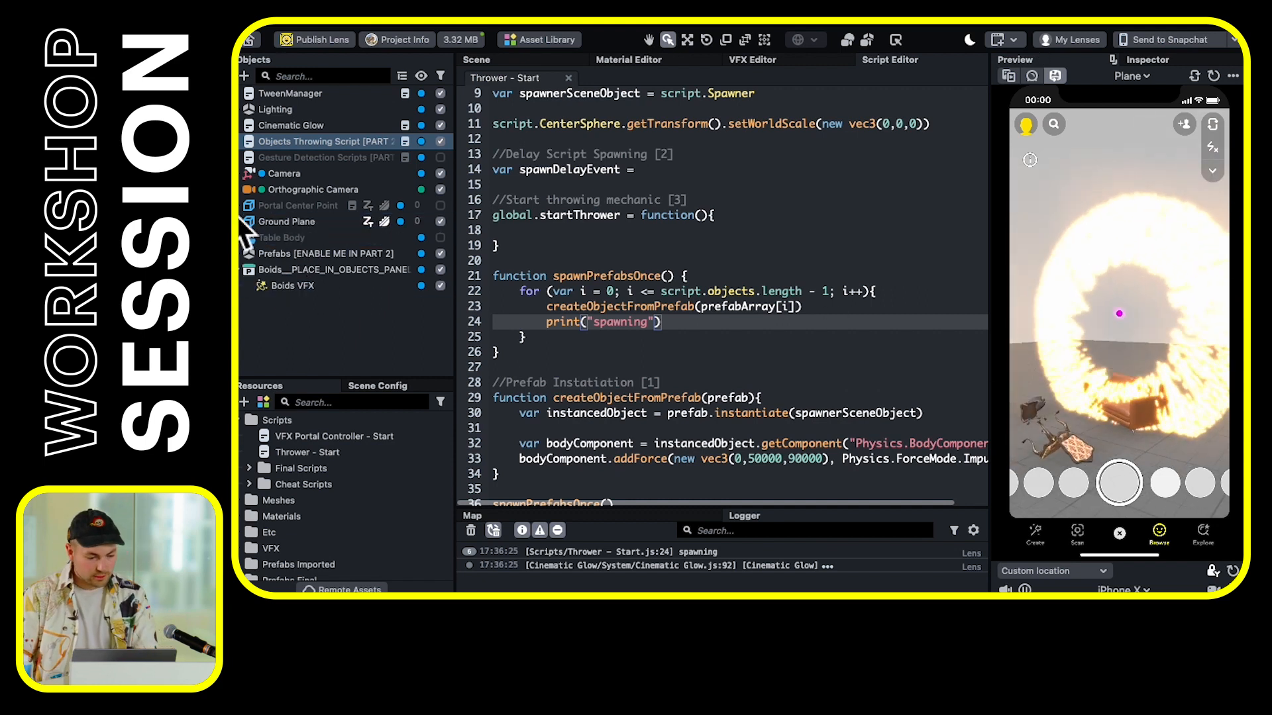
# Expand and enable the Portal Center Point object, and restart the lens preview to test the furniture spawning
pyautogui.click(318, 206)
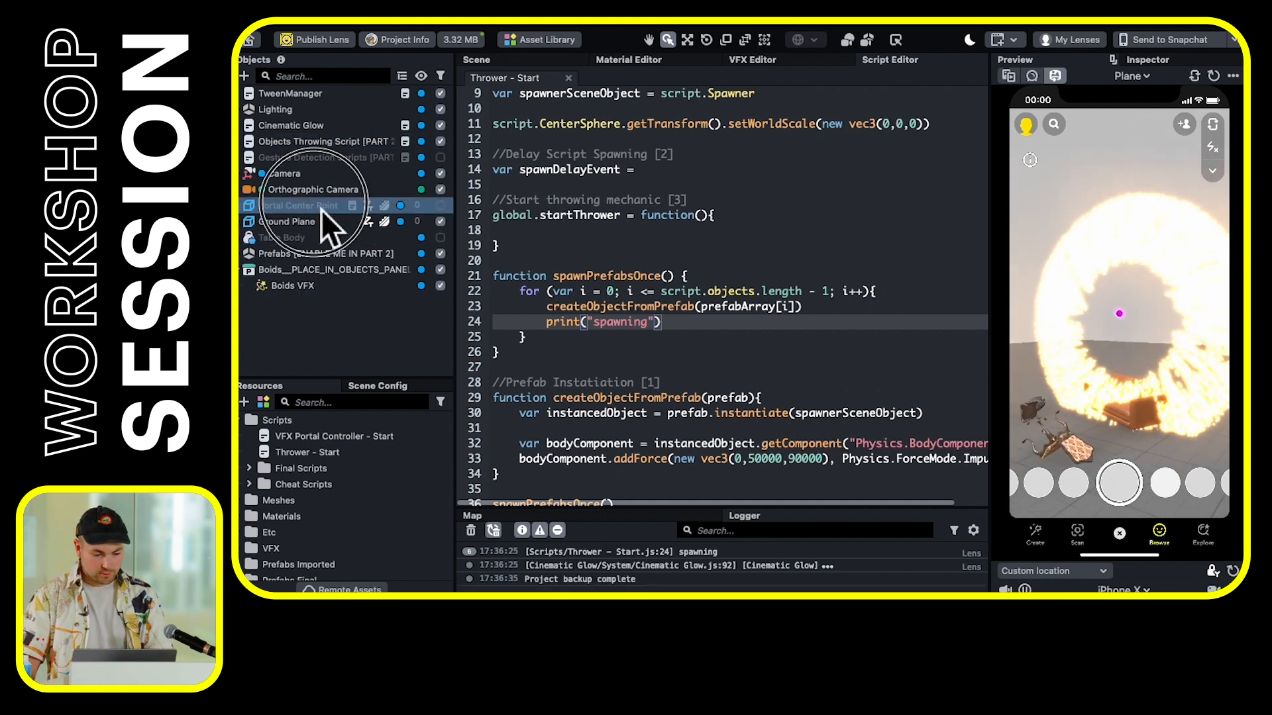
pyautogui.click(245, 205)
pyautogui.click(440, 206)
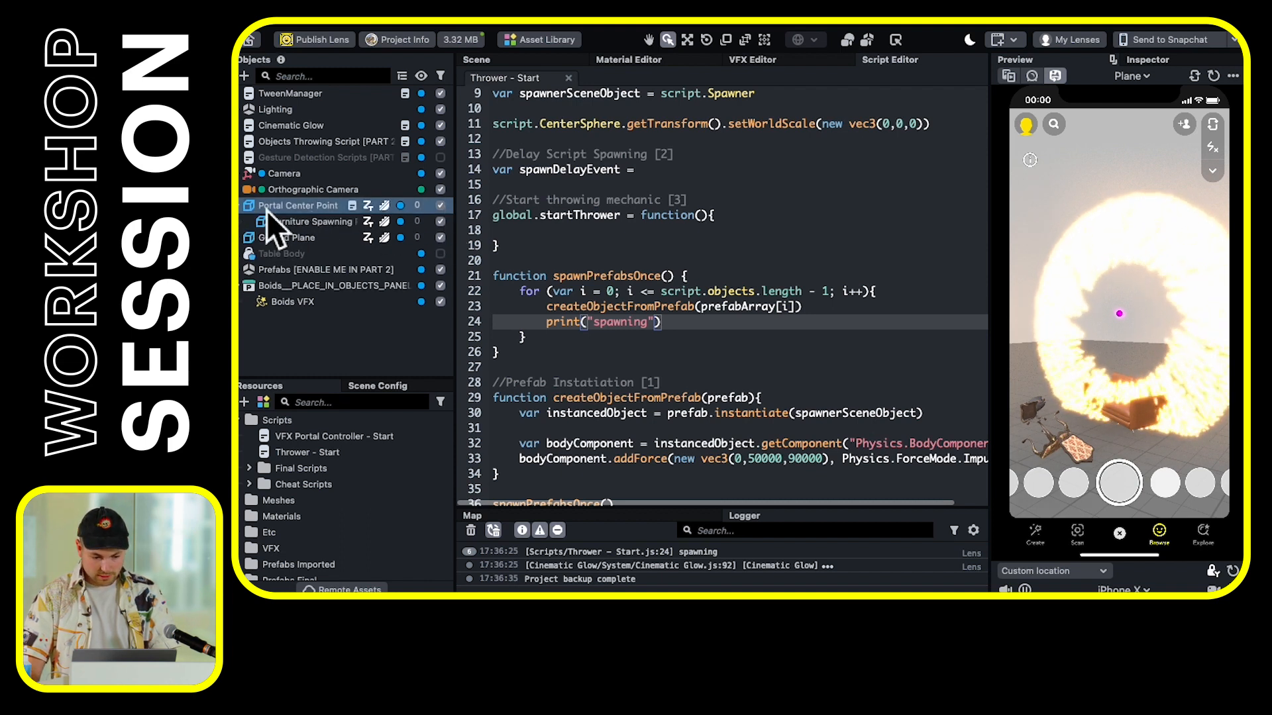
pyautogui.click(1216, 68)
pyautogui.click(1073, 66)
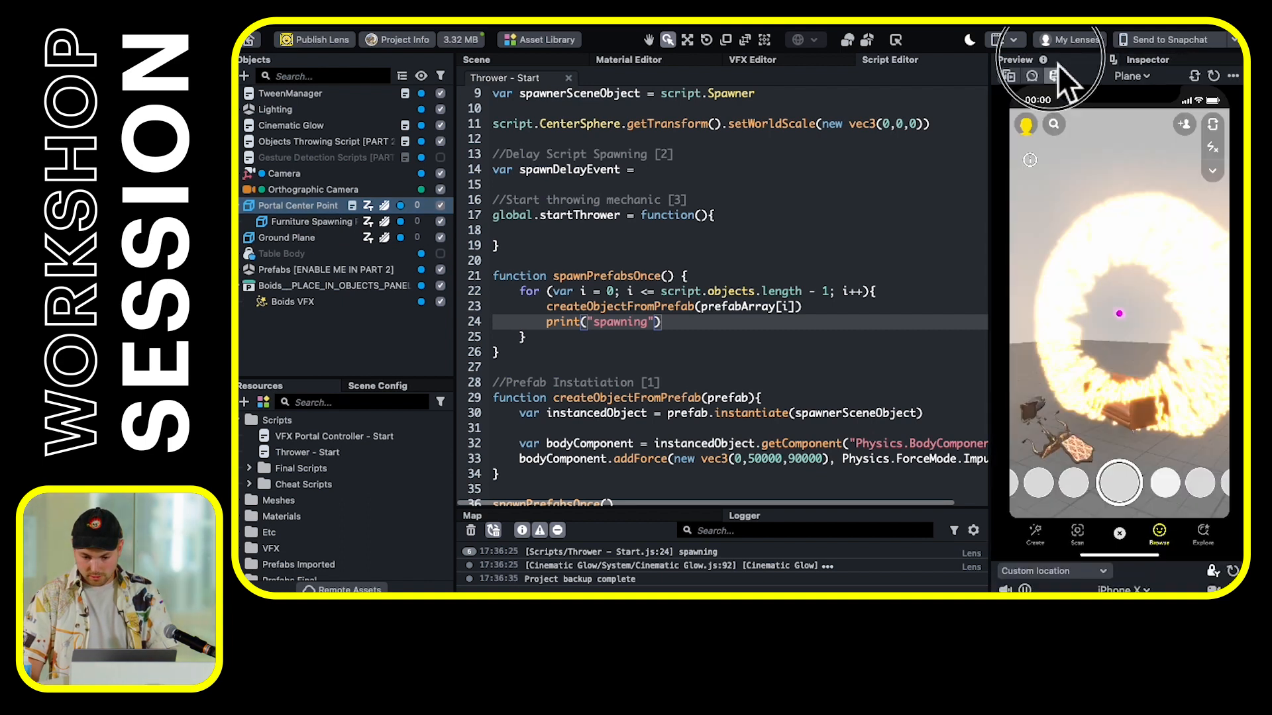
pyautogui.click(1214, 76)
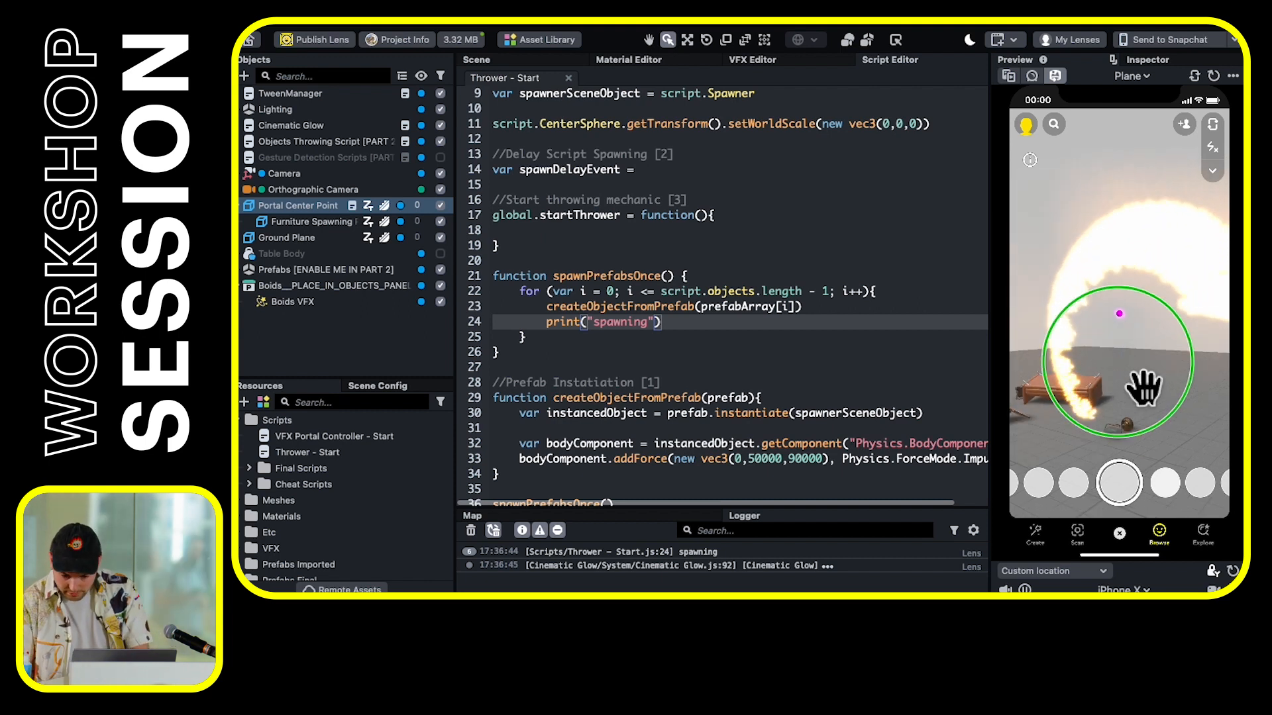
pyautogui.click(298, 205)
pyautogui.click(1041, 61)
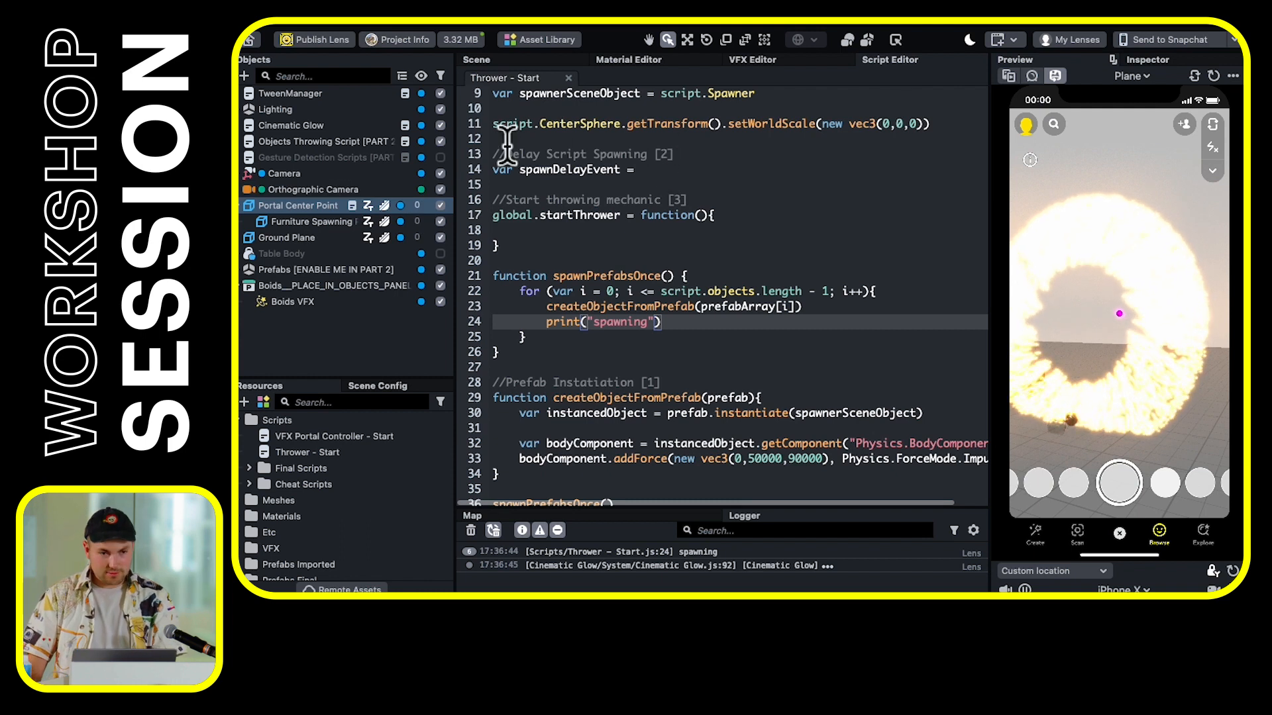
# Comment out the CenterSphere setWorldScale line in the init section and save the script
pyautogui.click(507, 129)
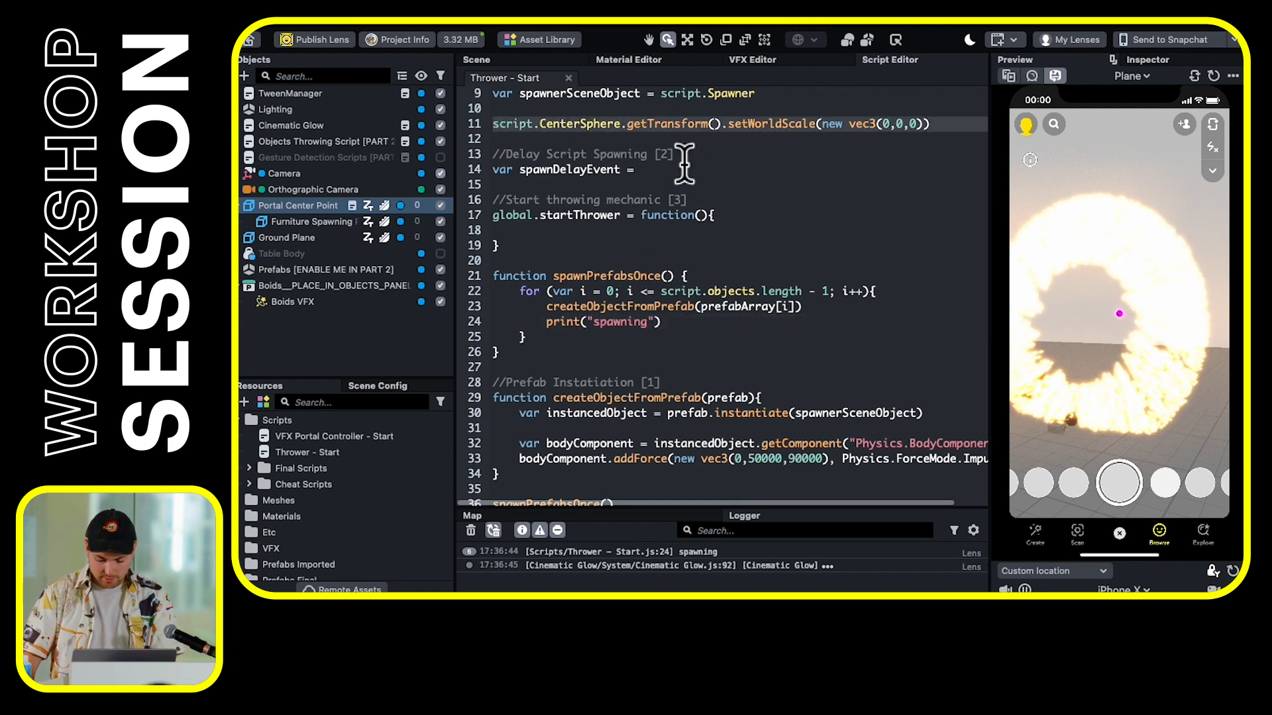
pyautogui.write('//')
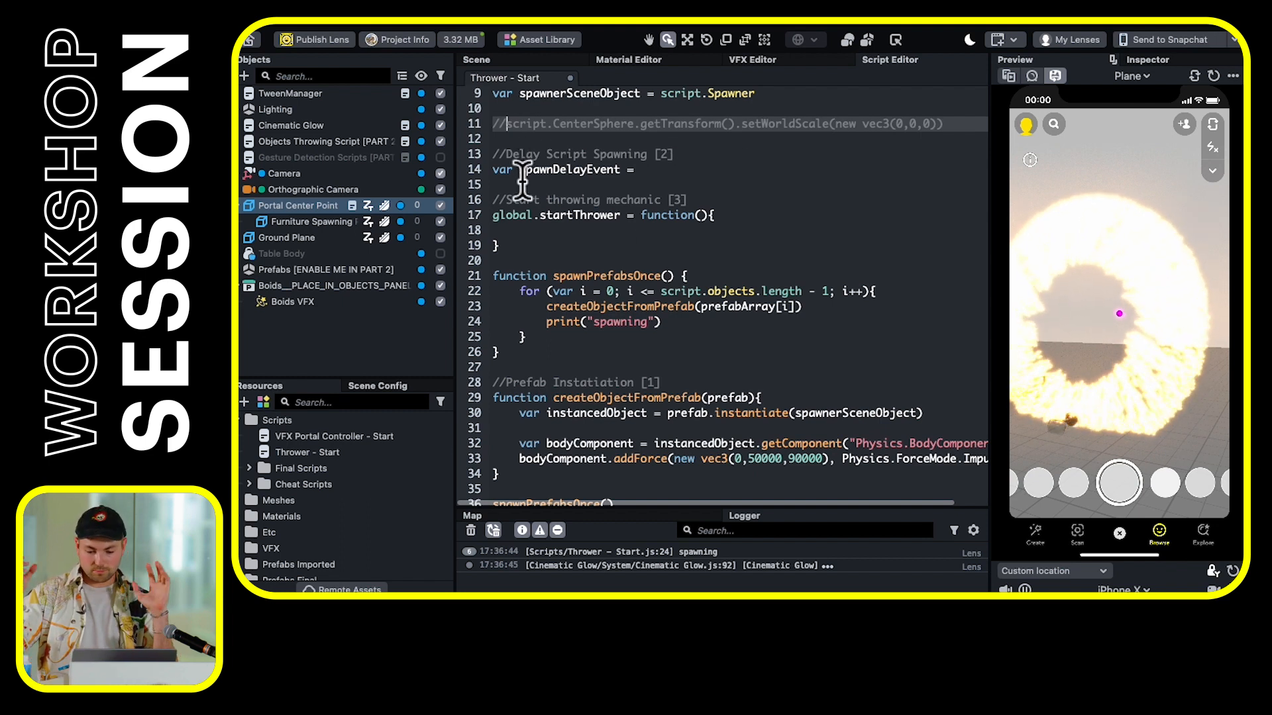
pyautogui.hotkey('ctrl', 's')
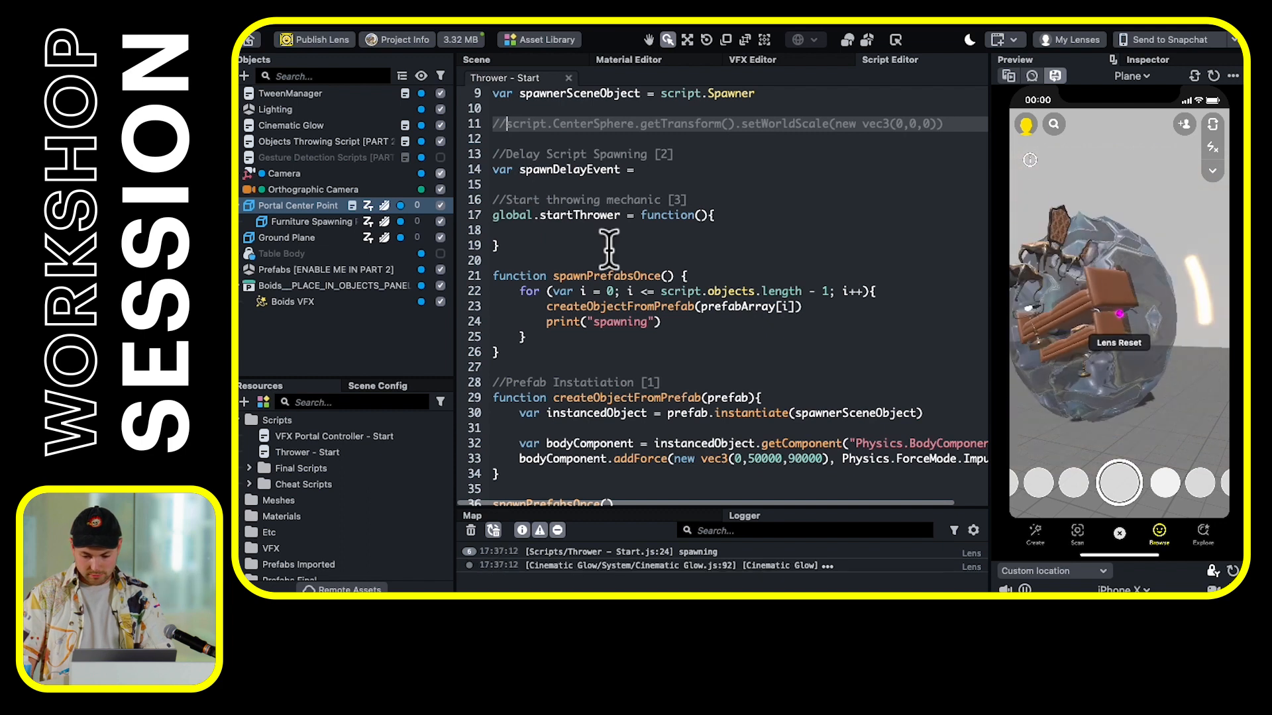
# Look around the portal in the preview, restart the lens to replay the furniture throw, and collapse the Boids object
pyautogui.moveTo(1092, 341); pyautogui.dragTo(1108, 378, button='right')
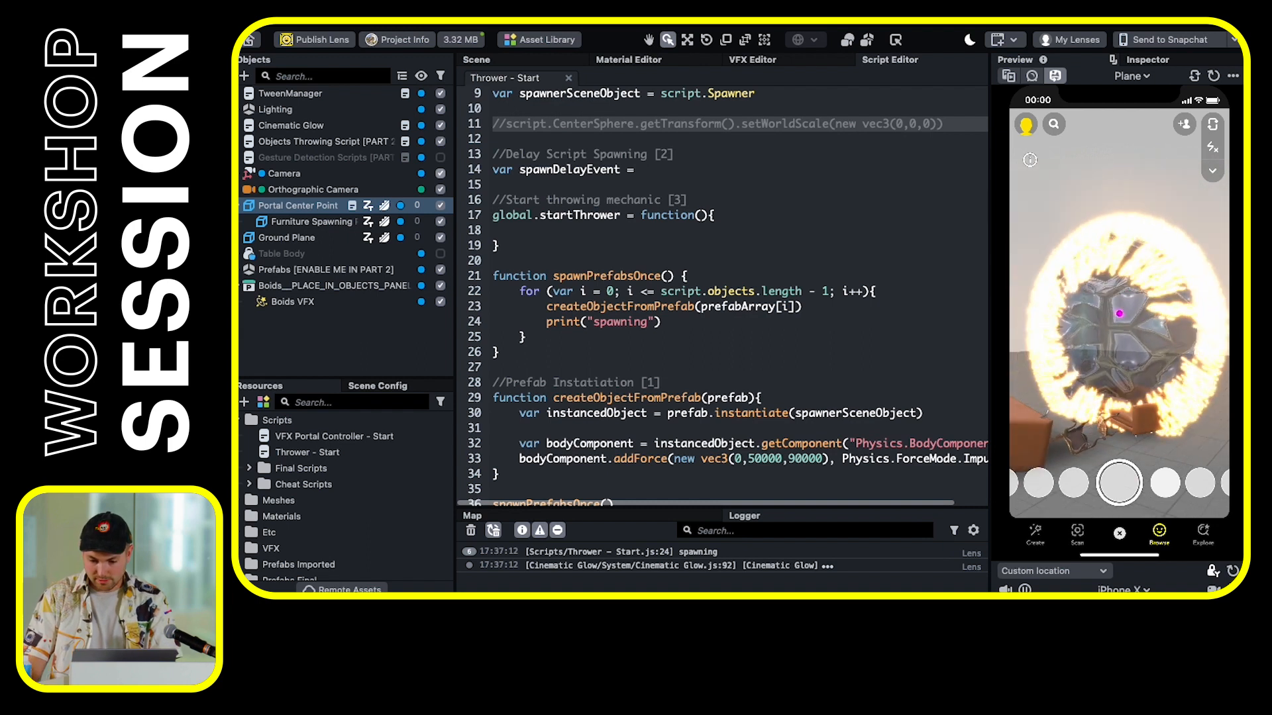
pyautogui.click(1213, 76)
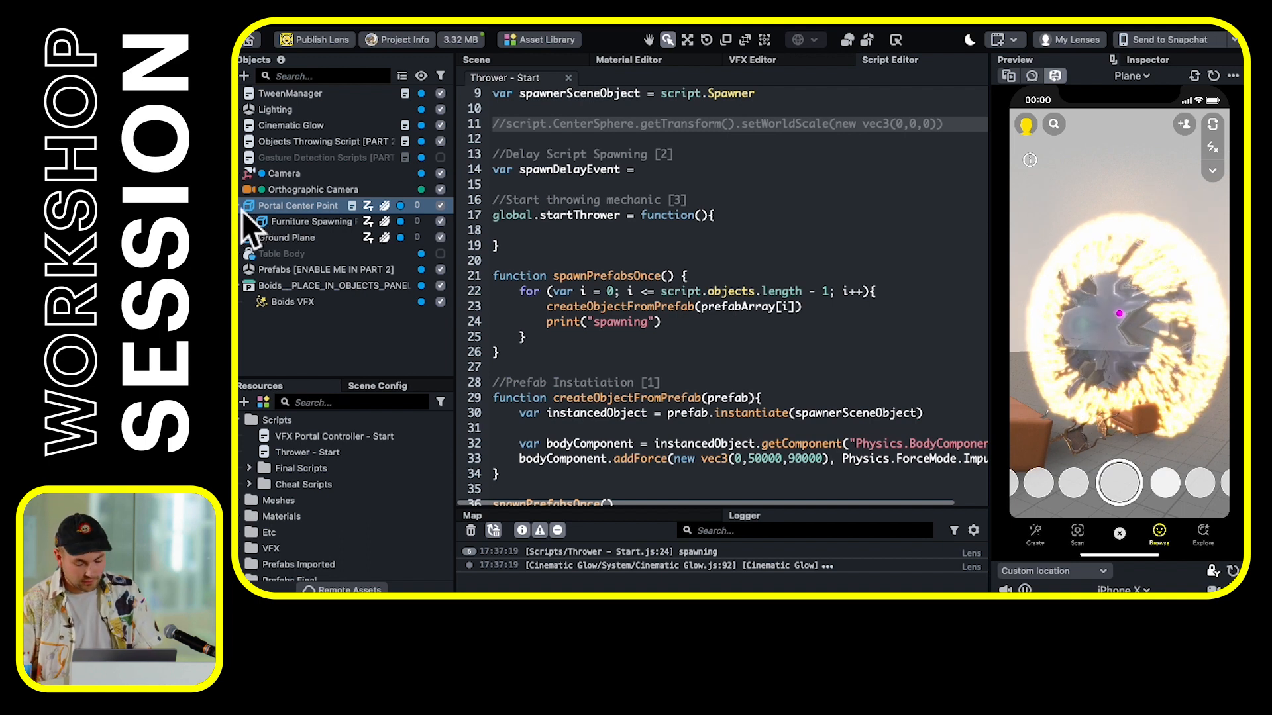
pyautogui.click(1212, 76)
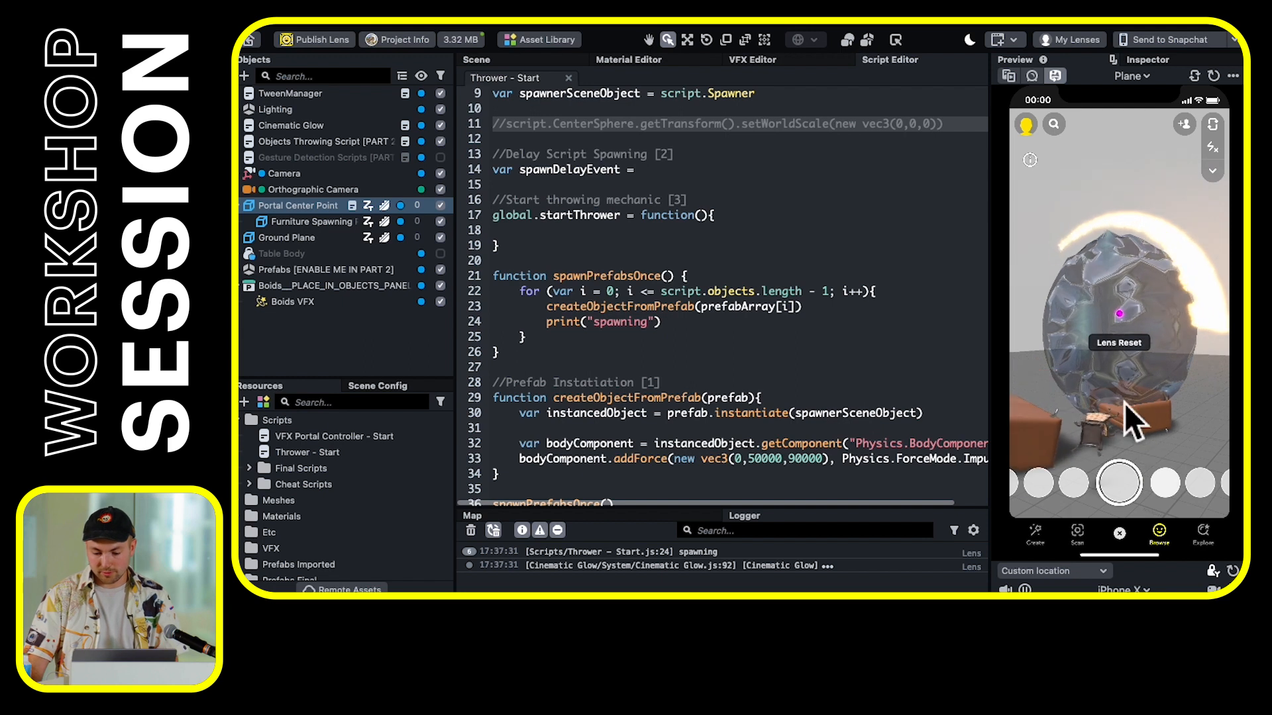
pyautogui.click(243, 272)
pyautogui.click(243, 271)
pyautogui.click(245, 286)
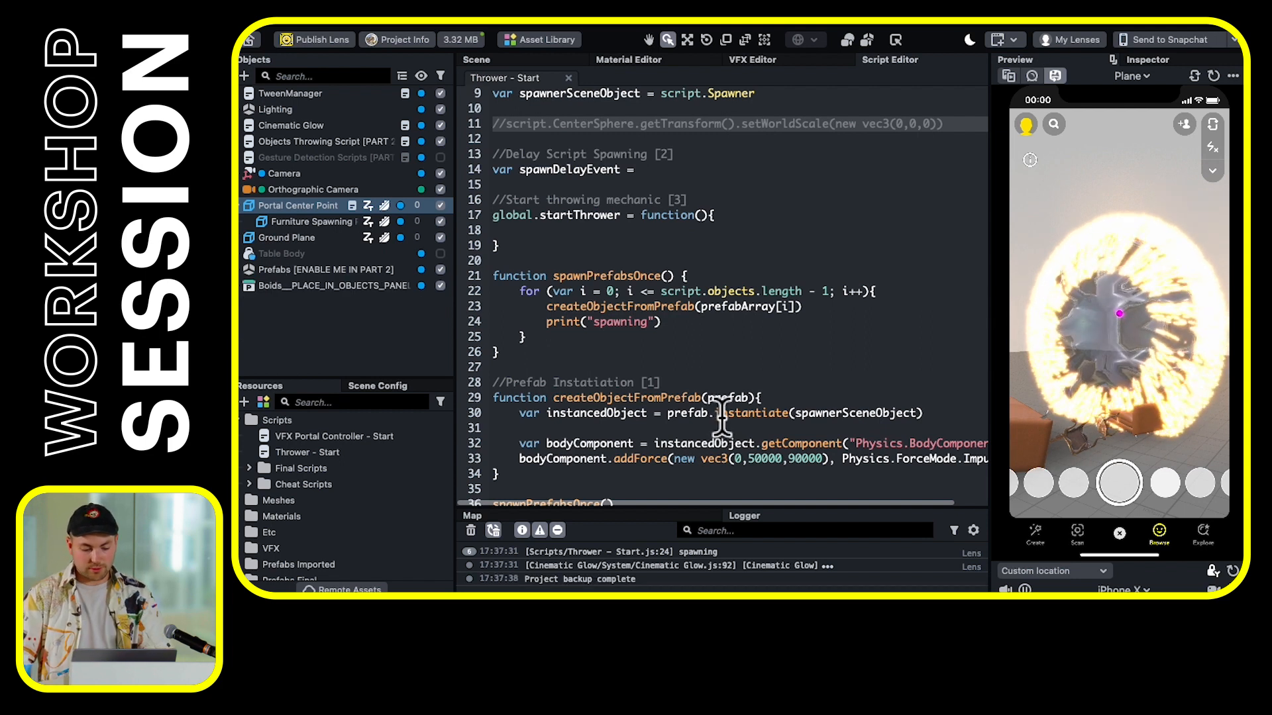
# Review the thrower script from the init section to the spawnPrefabsOnce() call, including the delay event and start function stubs
pyautogui.scroll(-1, 728, 418)
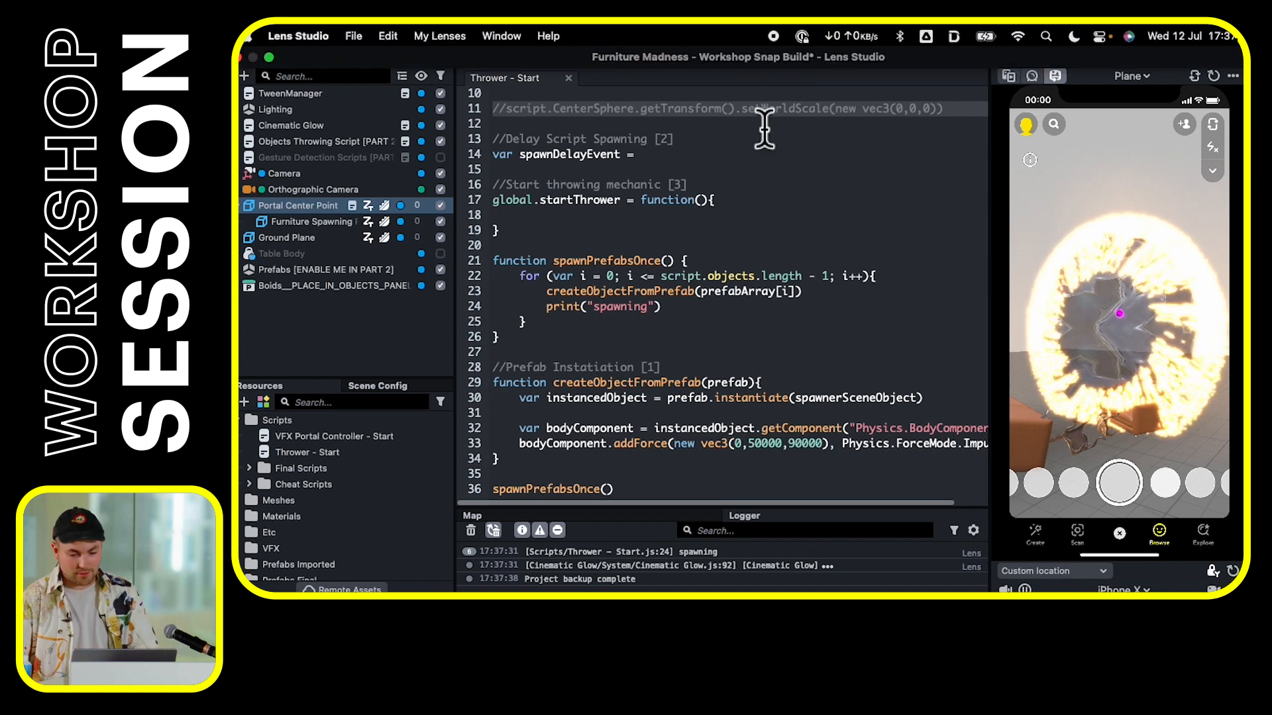
pyautogui.scroll(3, 768, 265)
pyautogui.scroll(-3, 773, 268)
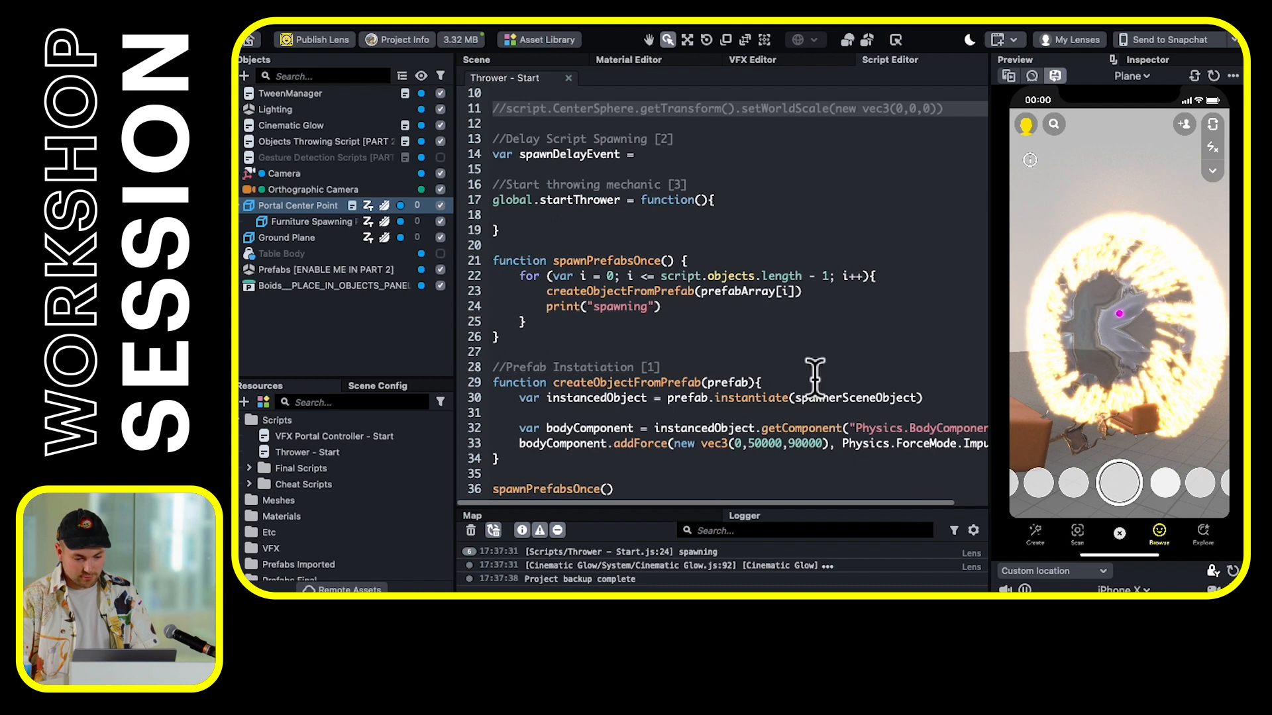
pyautogui.scroll(3, 715, 348)
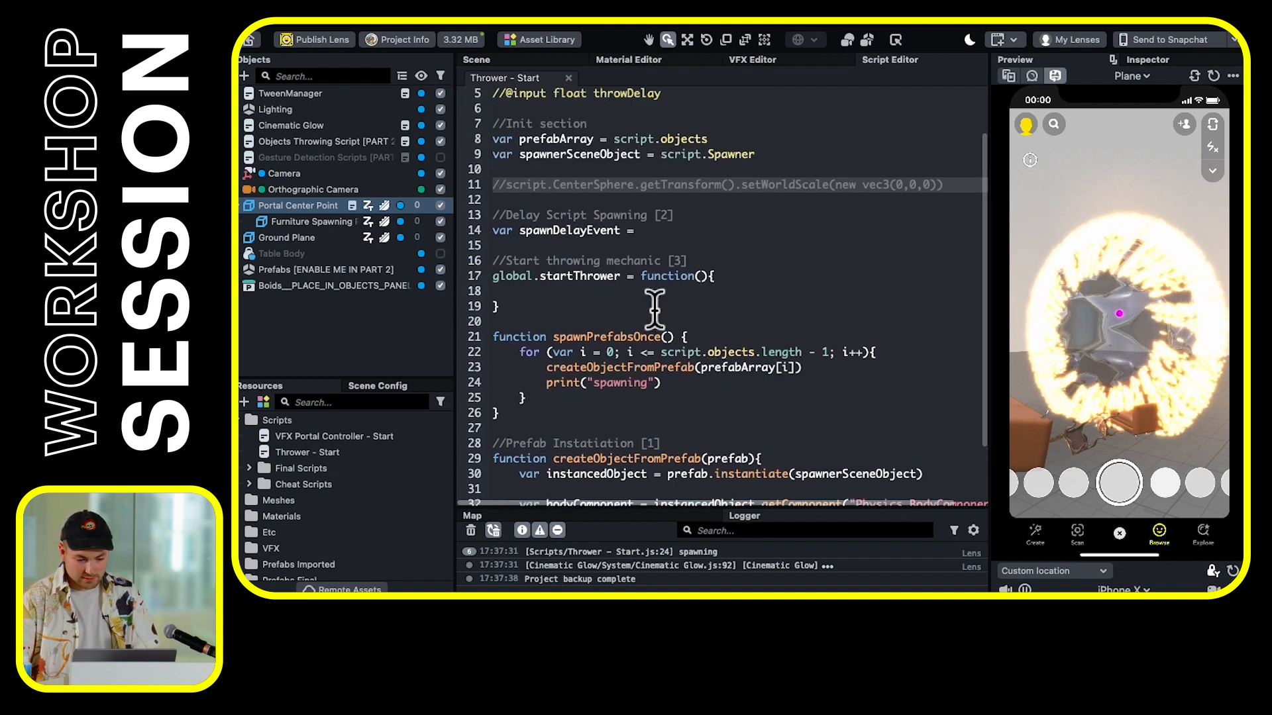
pyautogui.click(755, 250)
pyautogui.click(716, 235)
pyautogui.moveTo(688, 235); pyautogui.dragTo(480, 234)
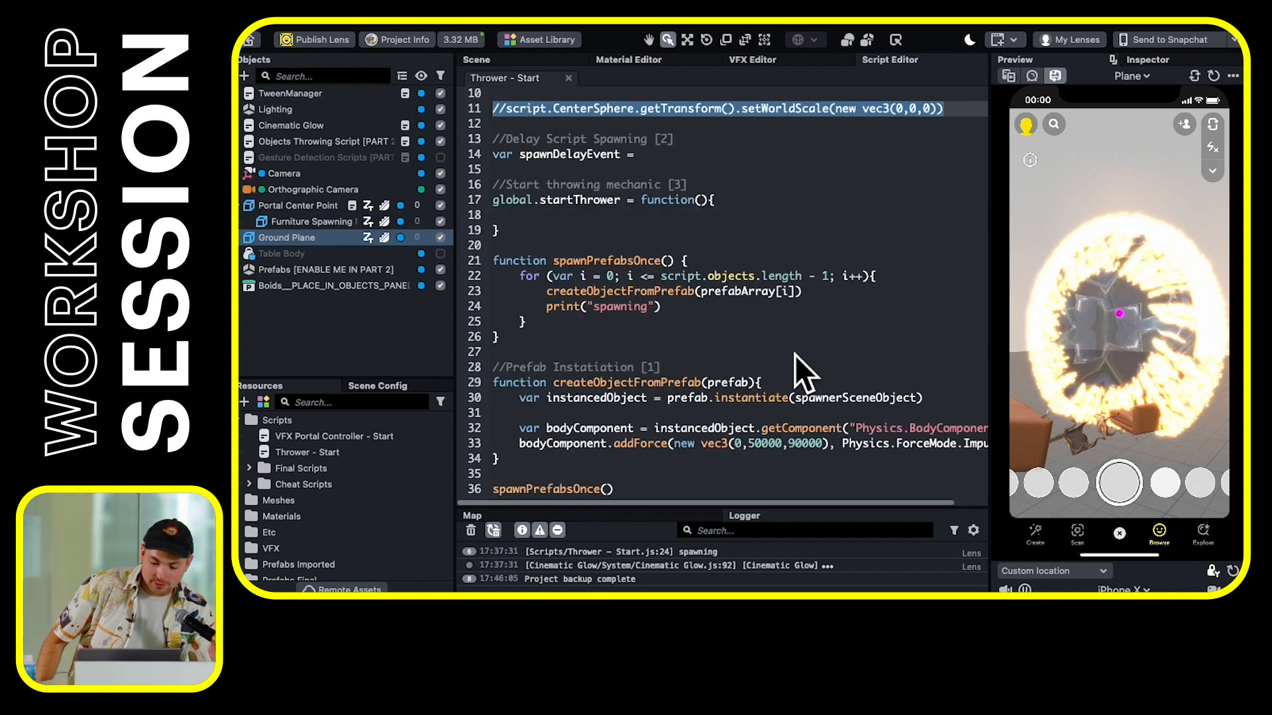
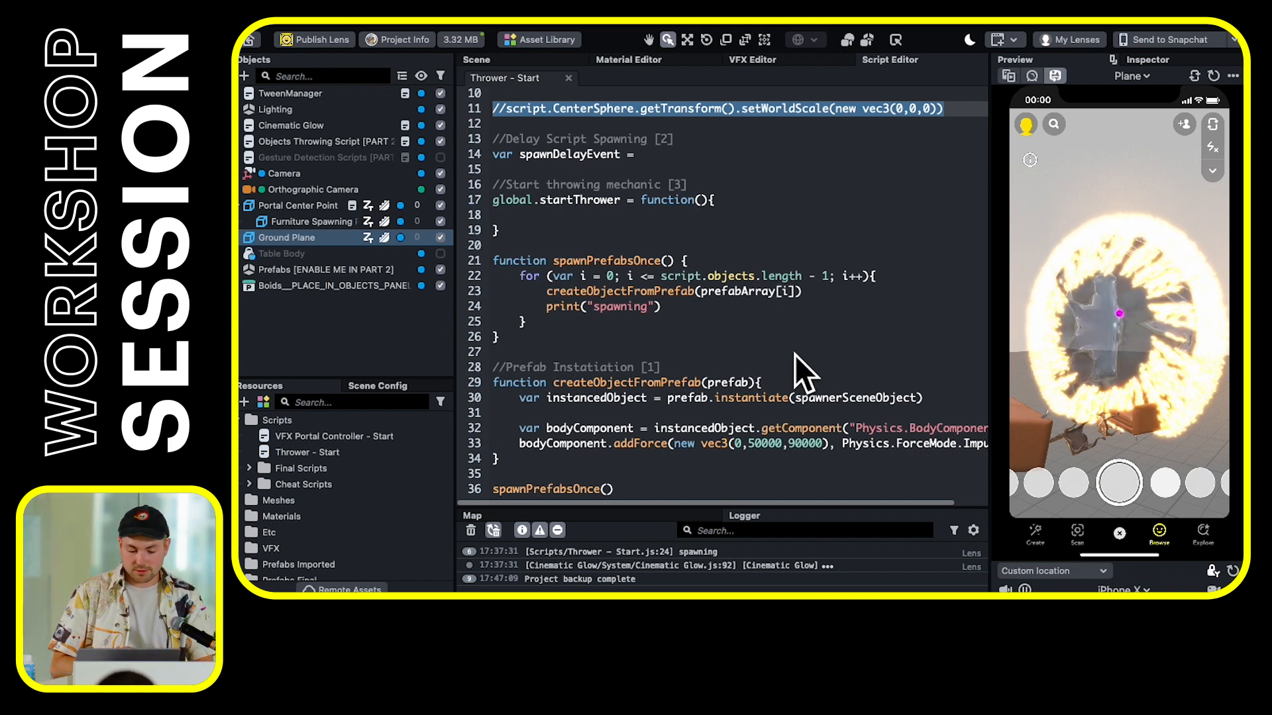
# Expand the Final Scripts folder and look at its Destroyer [2] and Gesture Detection [3] scripts
pyautogui.click(250, 469)
pyautogui.click(348, 501)
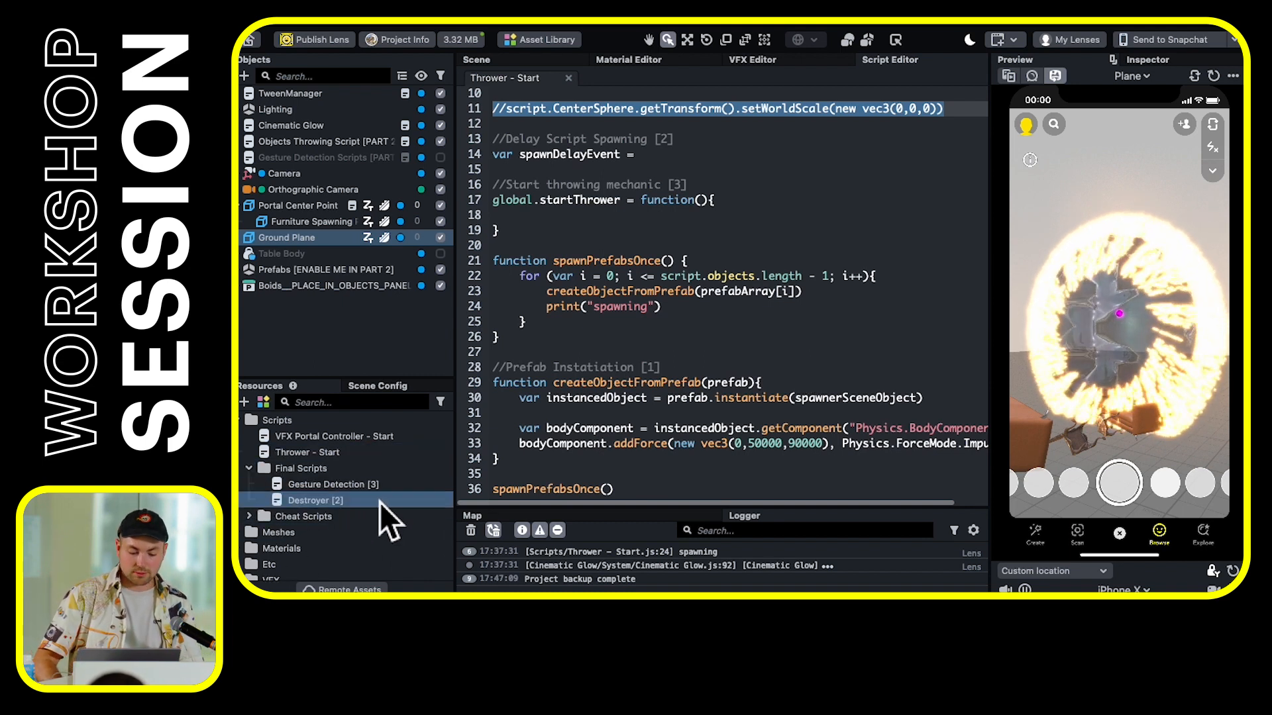
pyautogui.click(355, 485)
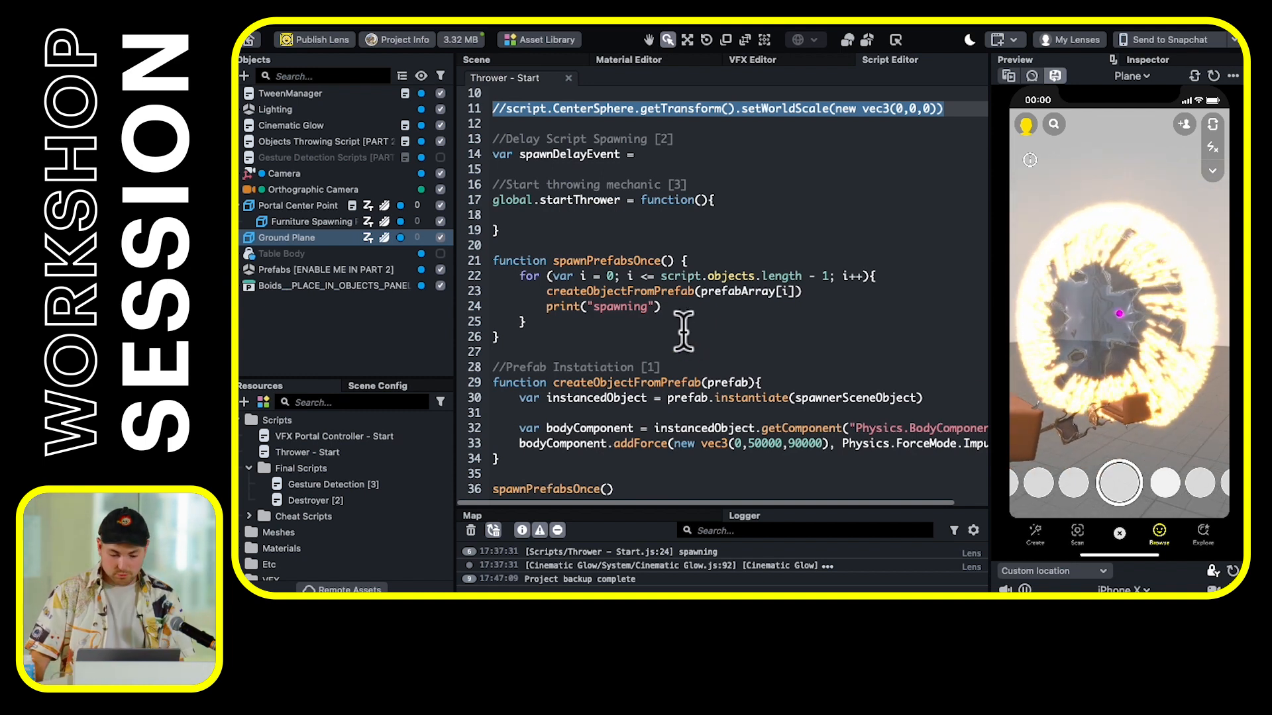
# Complete the spawnDelayEvent declaration with script.createEvent("DelayedCallbackEvent")
pyautogui.click(637, 155)
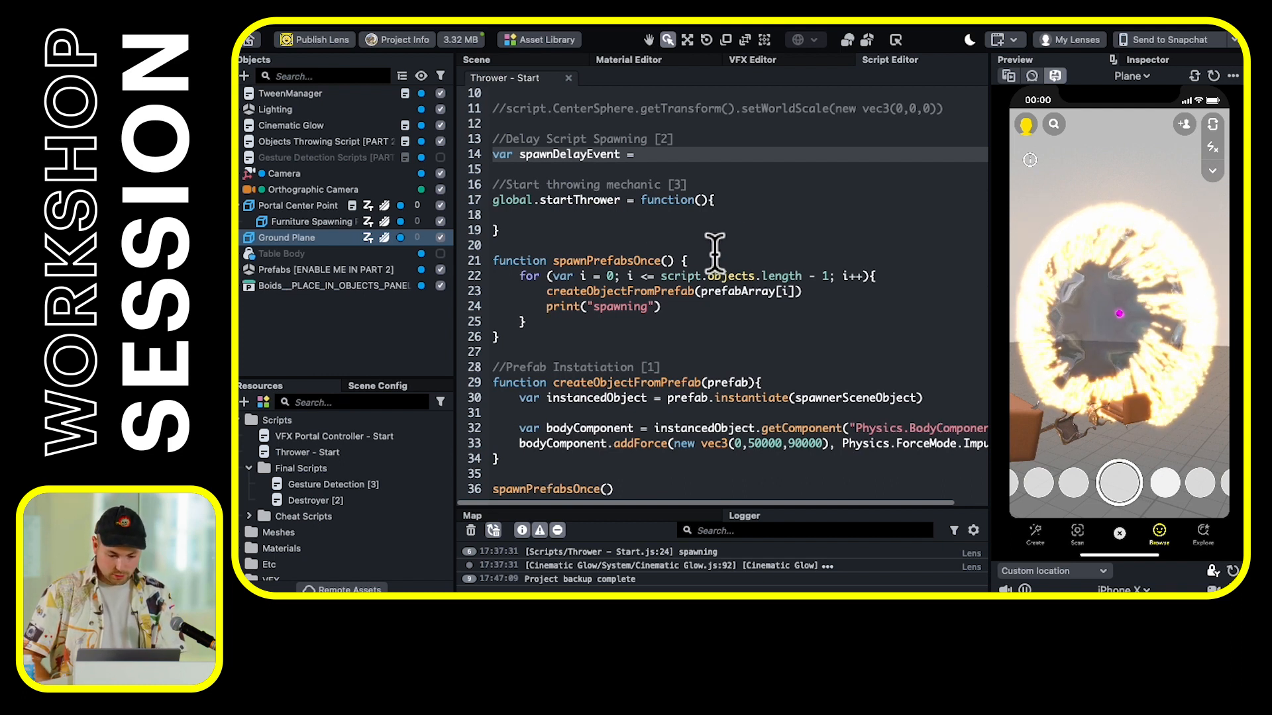
pyautogui.scroll(1, 639, 242)
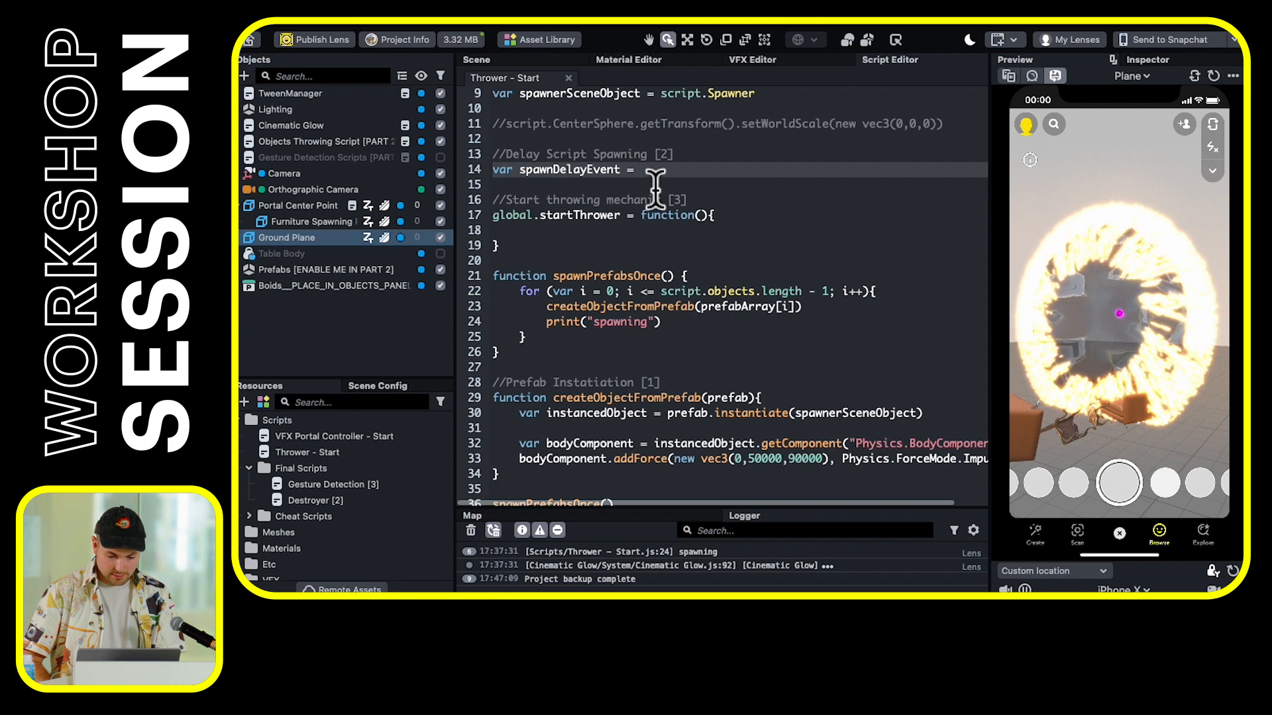
pyautogui.moveTo(641, 170); pyautogui.dragTo(501, 171)
pyautogui.click(681, 172)
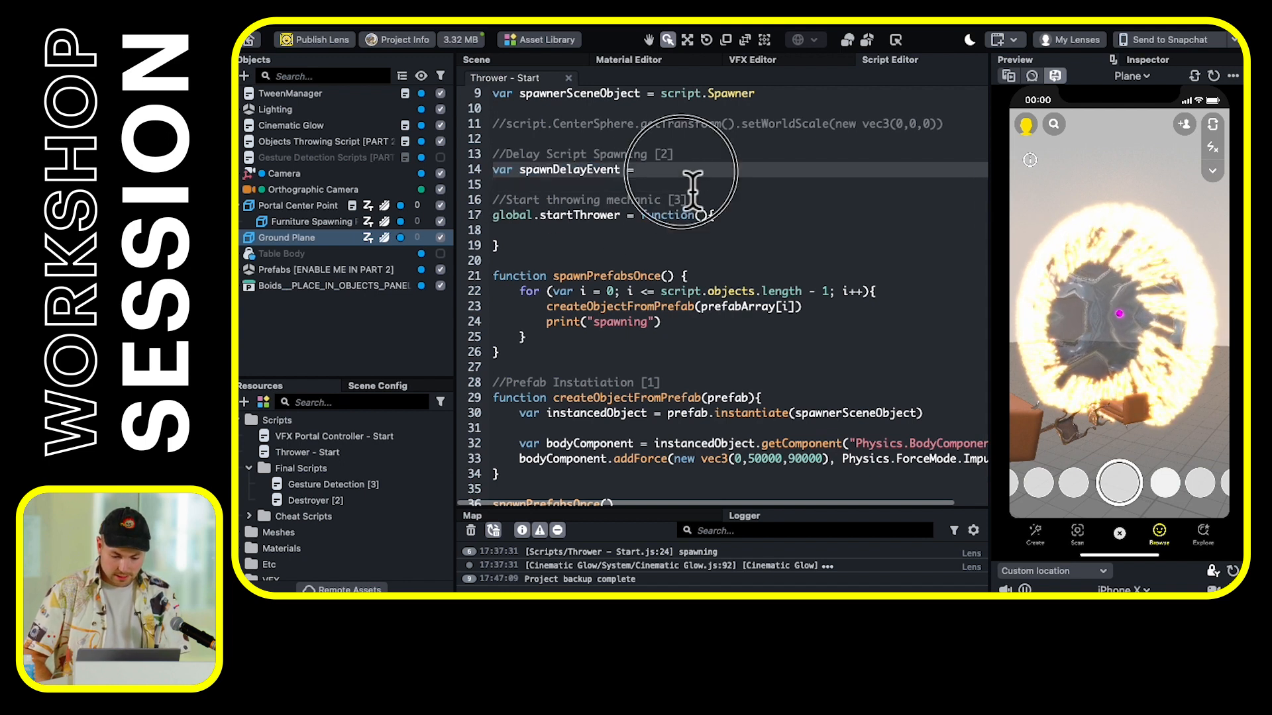
pyautogui.write('script')
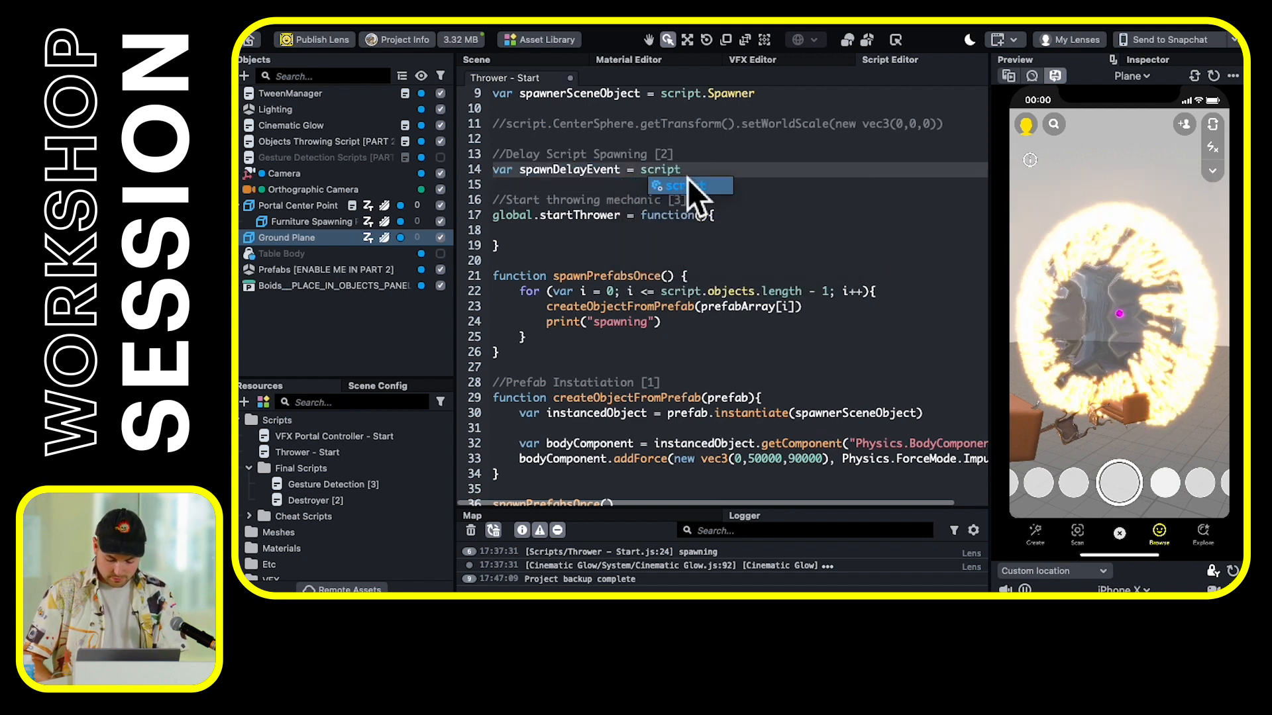
pyautogui.write('.createEvent')
pyautogui.press('Return')
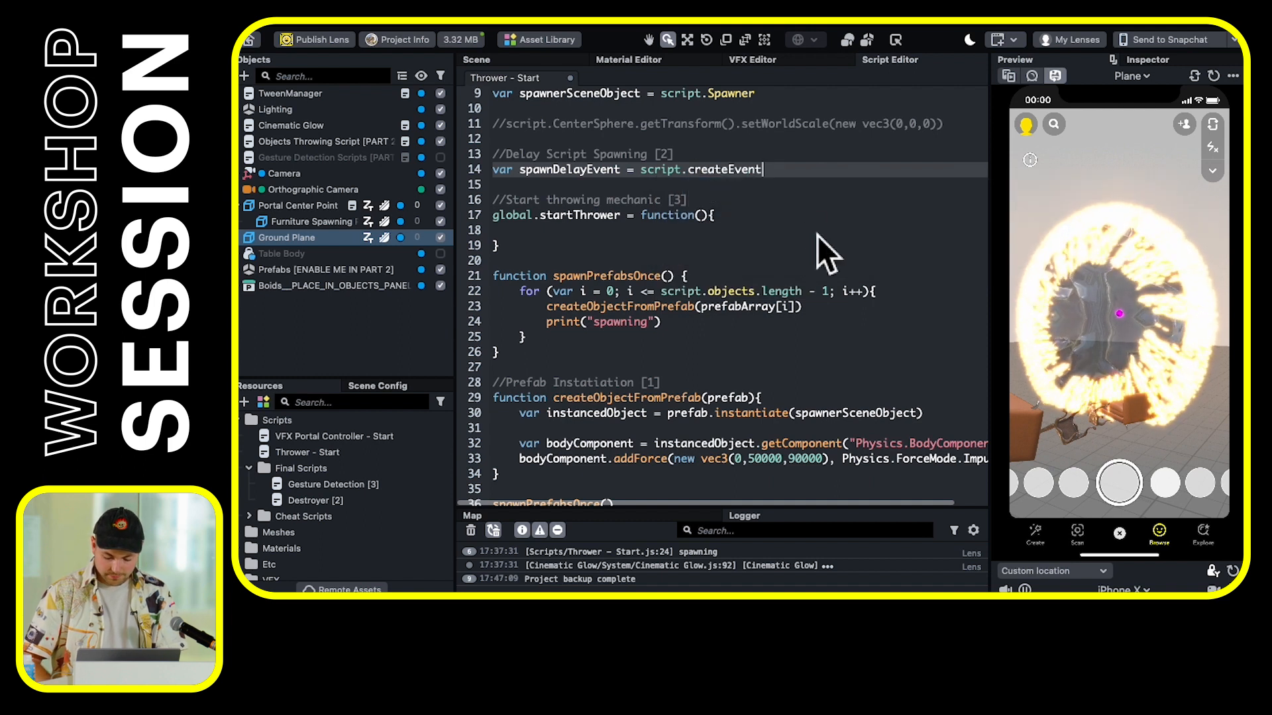
pyautogui.write('()')
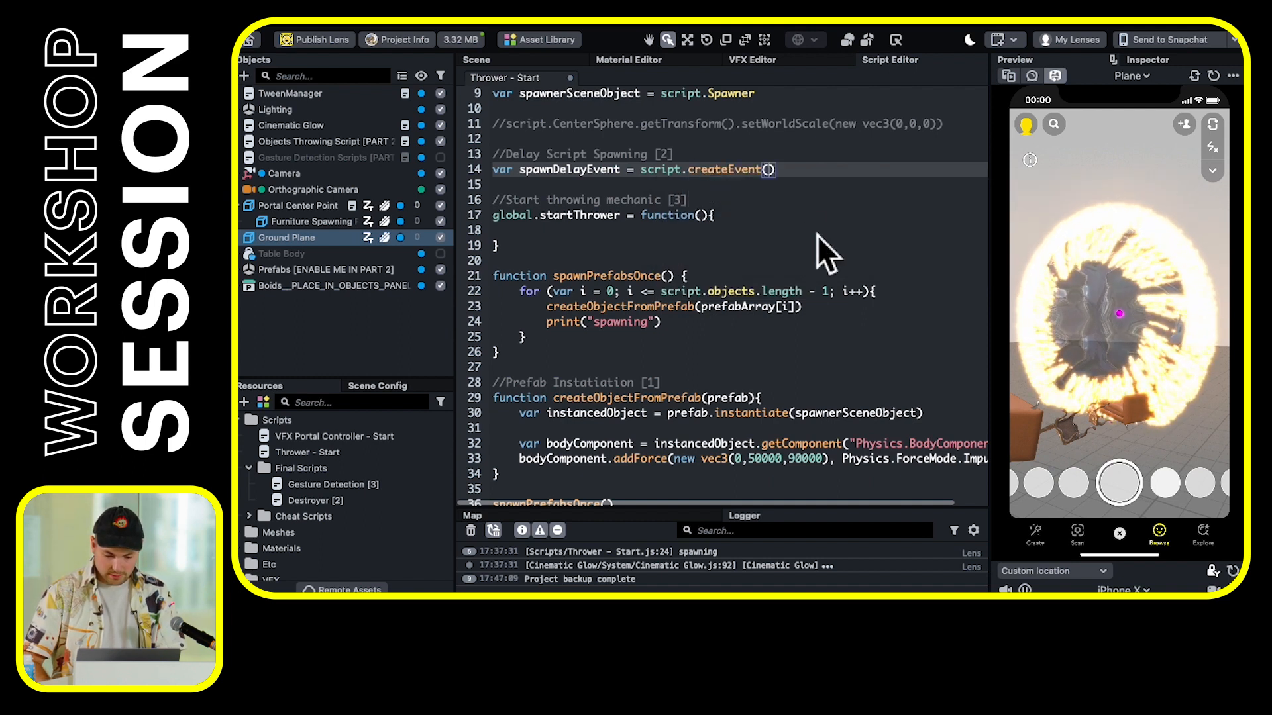
pyautogui.write('"')
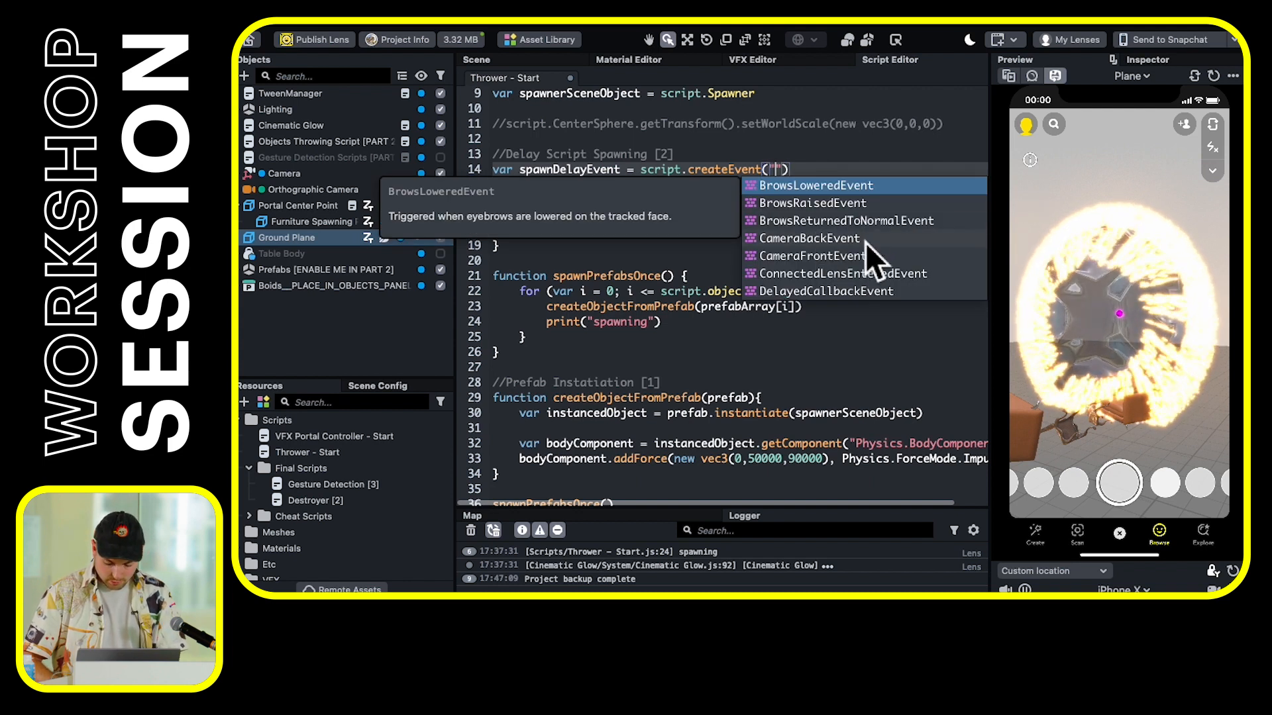
pyautogui.write('de')
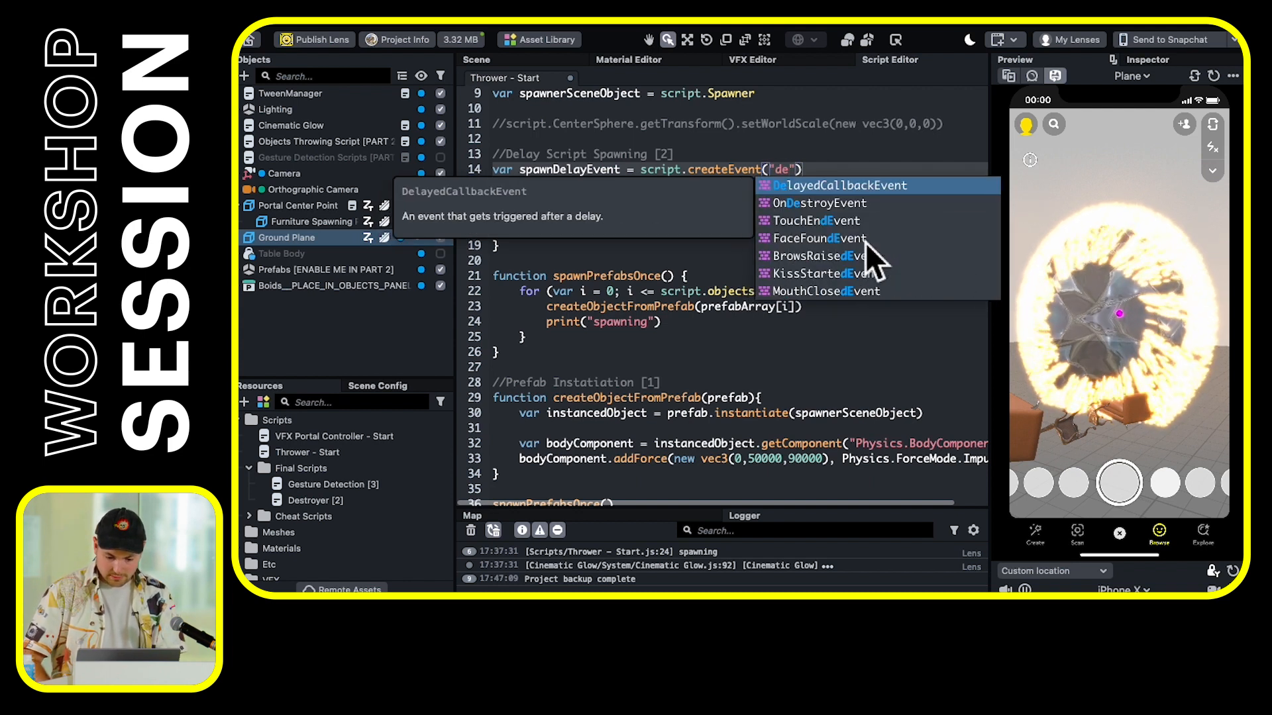
pyautogui.press('Return')
# Choose DelayedCallbackEvent as the created event type and add a spawnDelayEvent.bind() call on the line below it
pyautogui.click(948, 185)
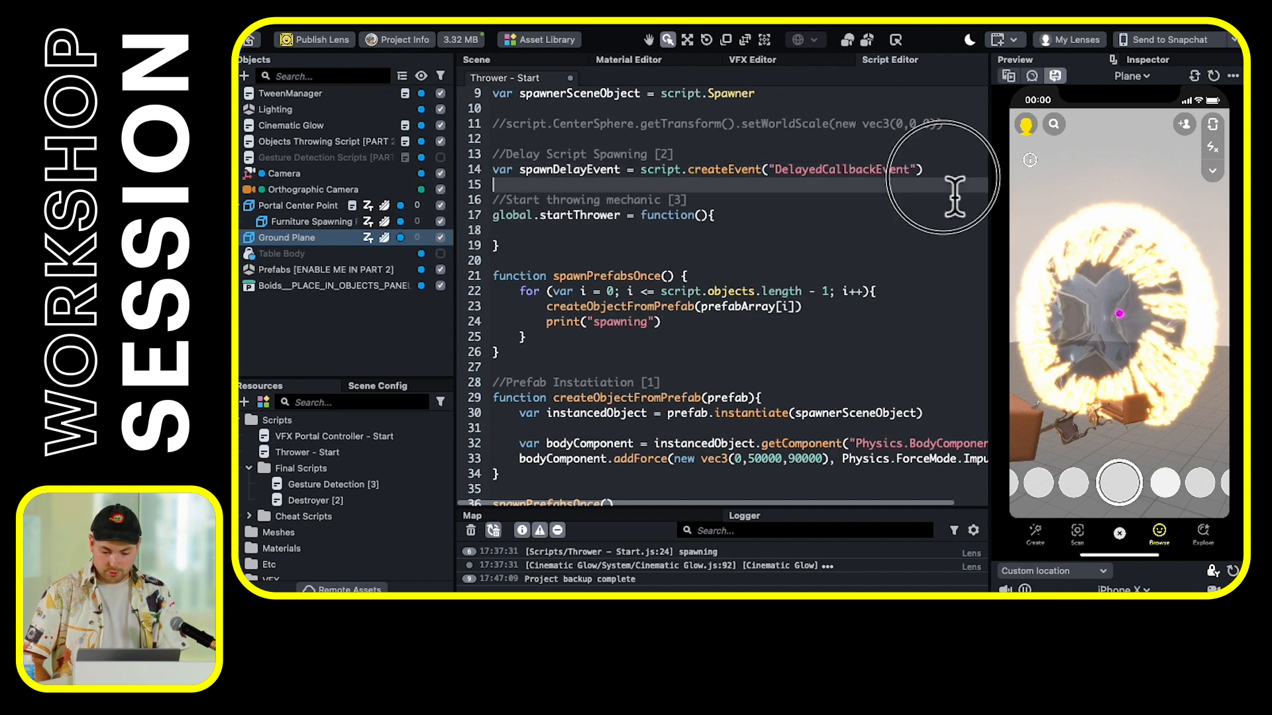
pyautogui.press('Up')
pyautogui.press('Return')
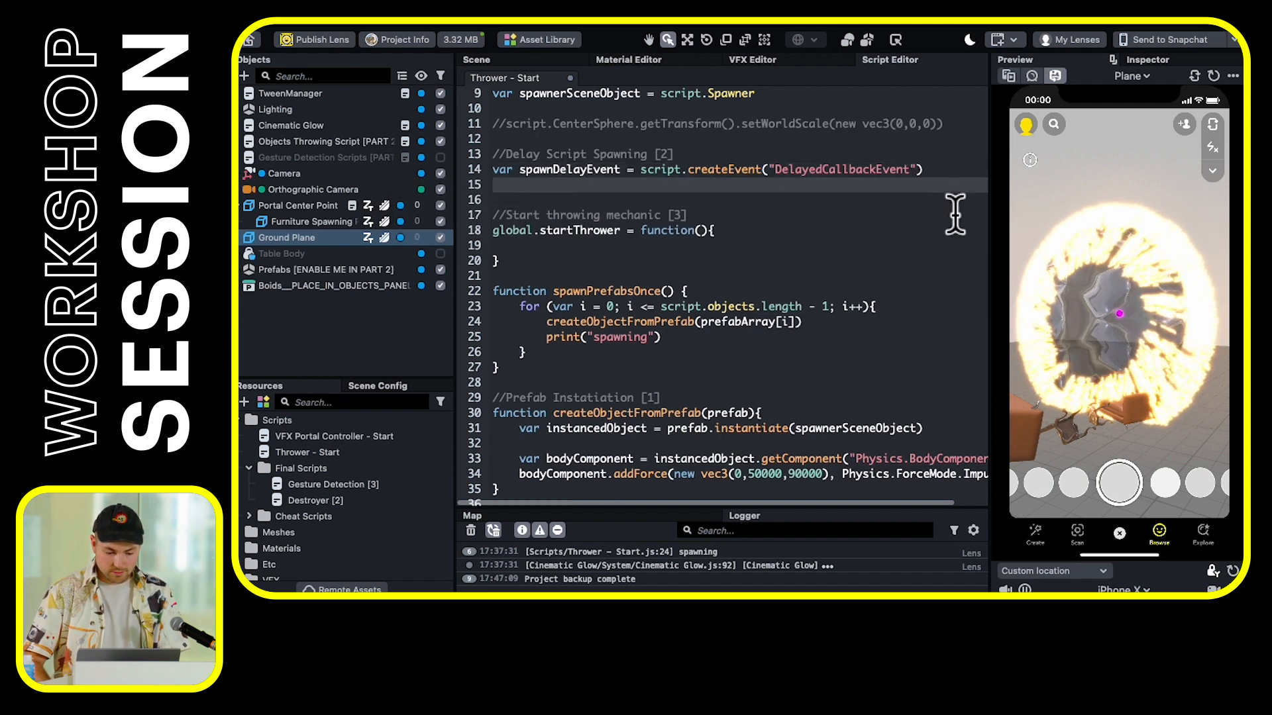
pyautogui.write('sp')
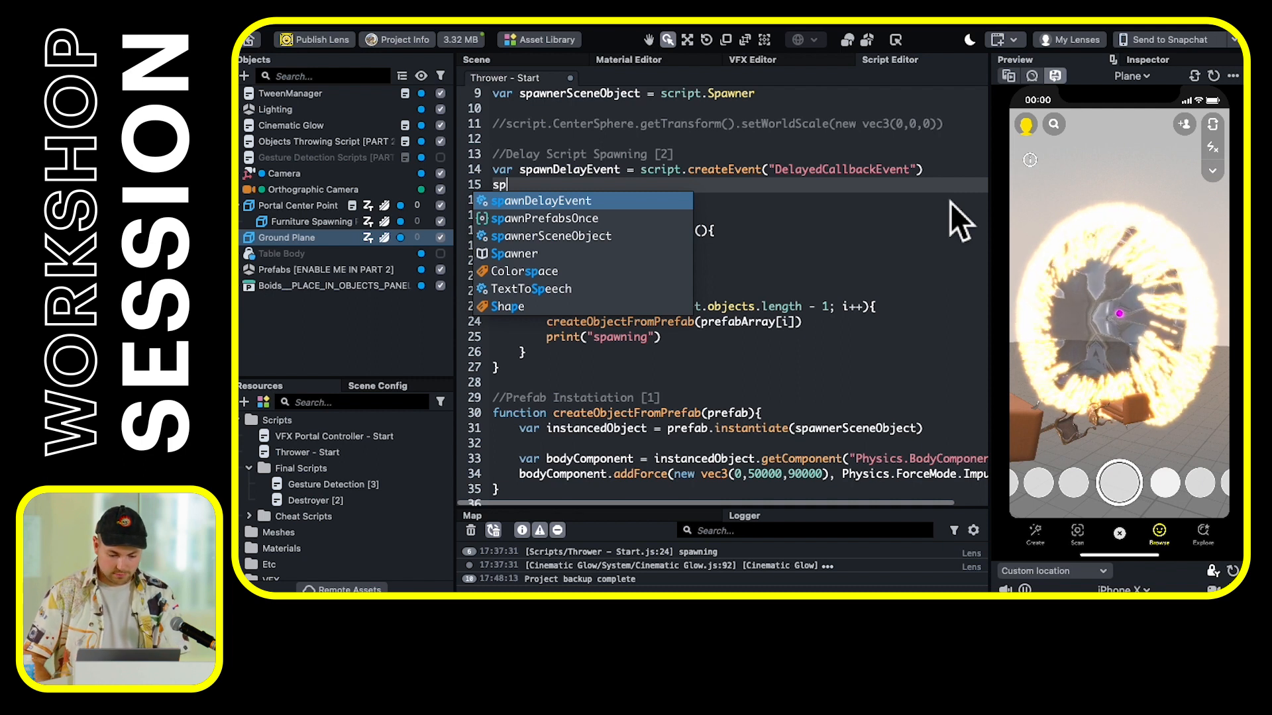
pyautogui.press('Return')
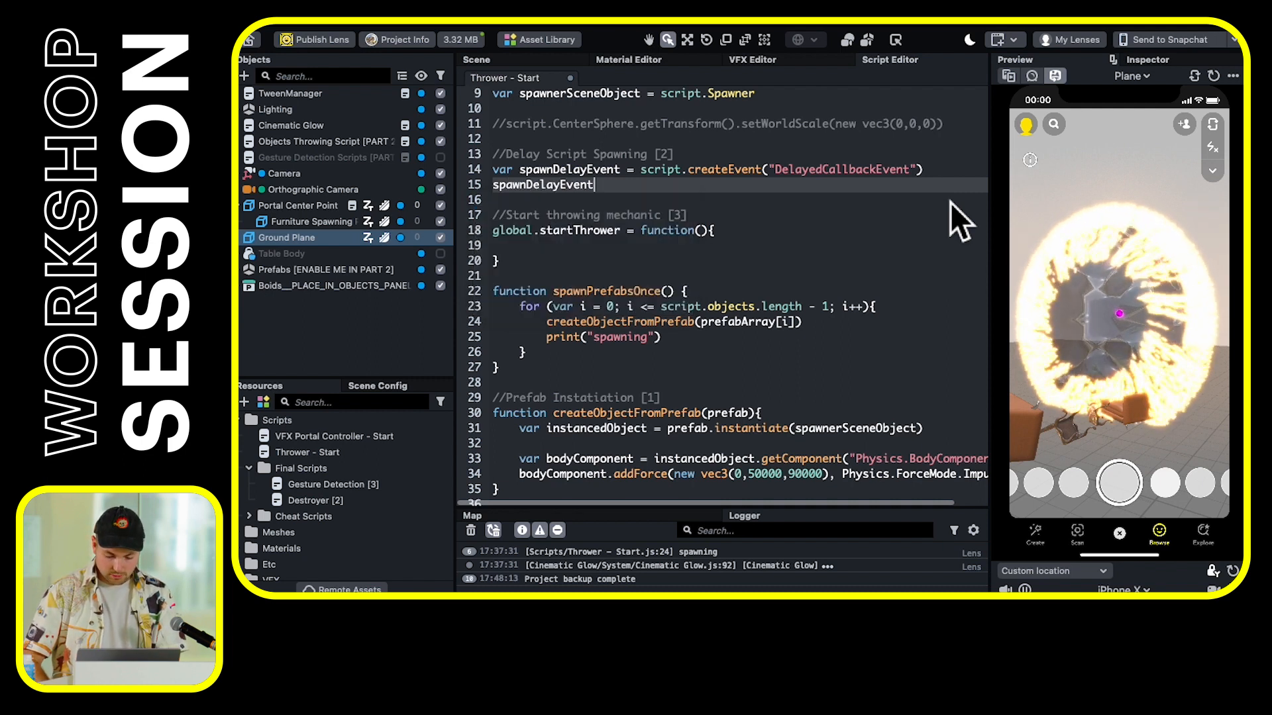
pyautogui.write('.b')
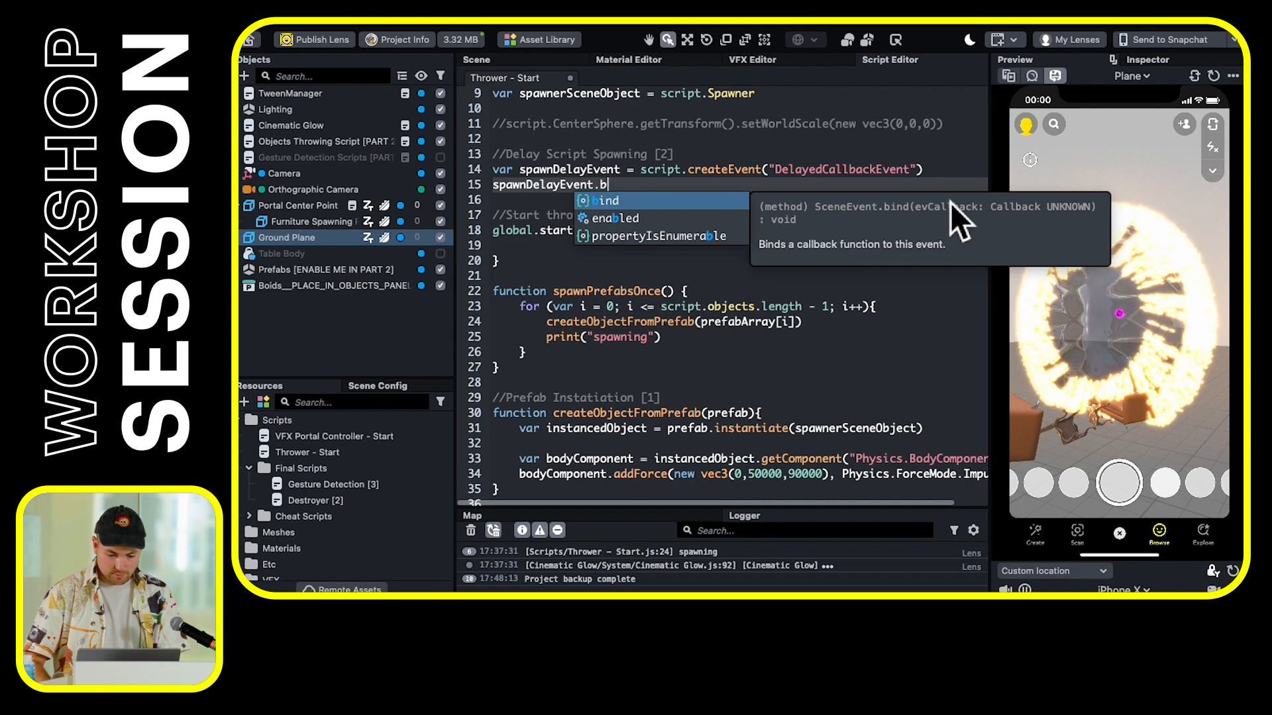
pyautogui.press('Return')
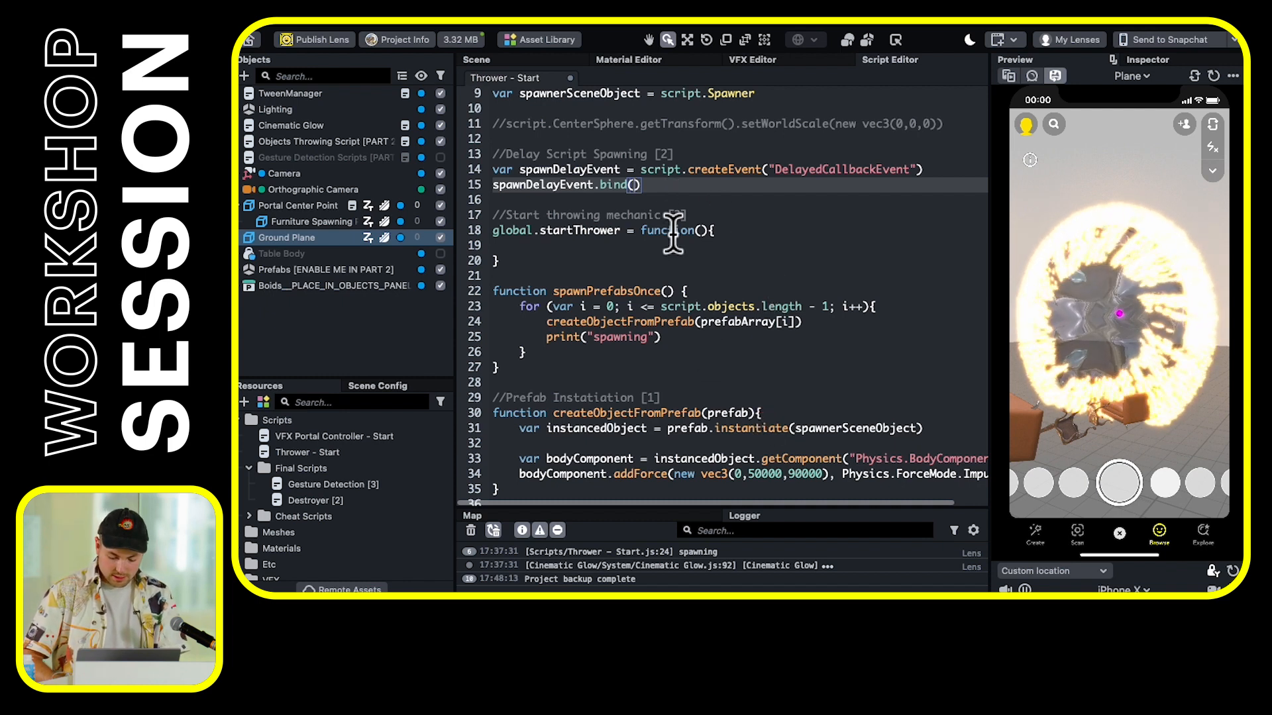
# Give the spawnDelayEvent.bind() call an empty anonymous callback, function(){}
pyautogui.write('function')
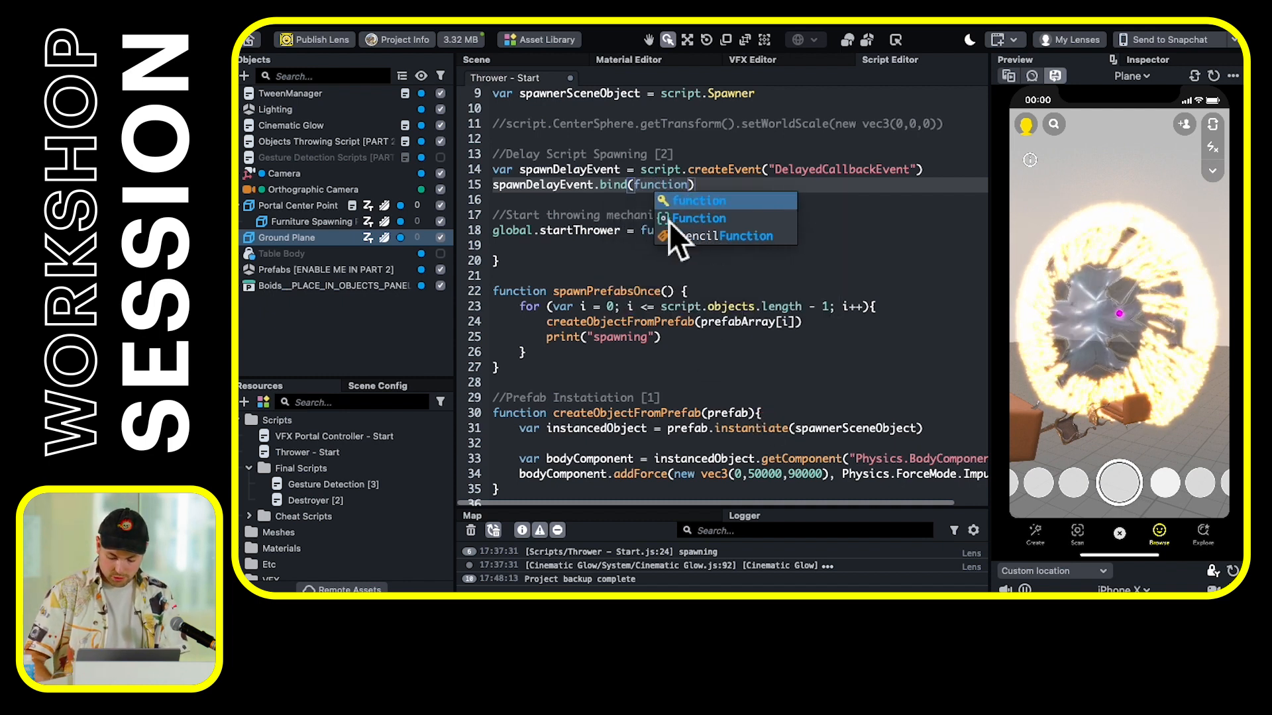
pyautogui.write('()')
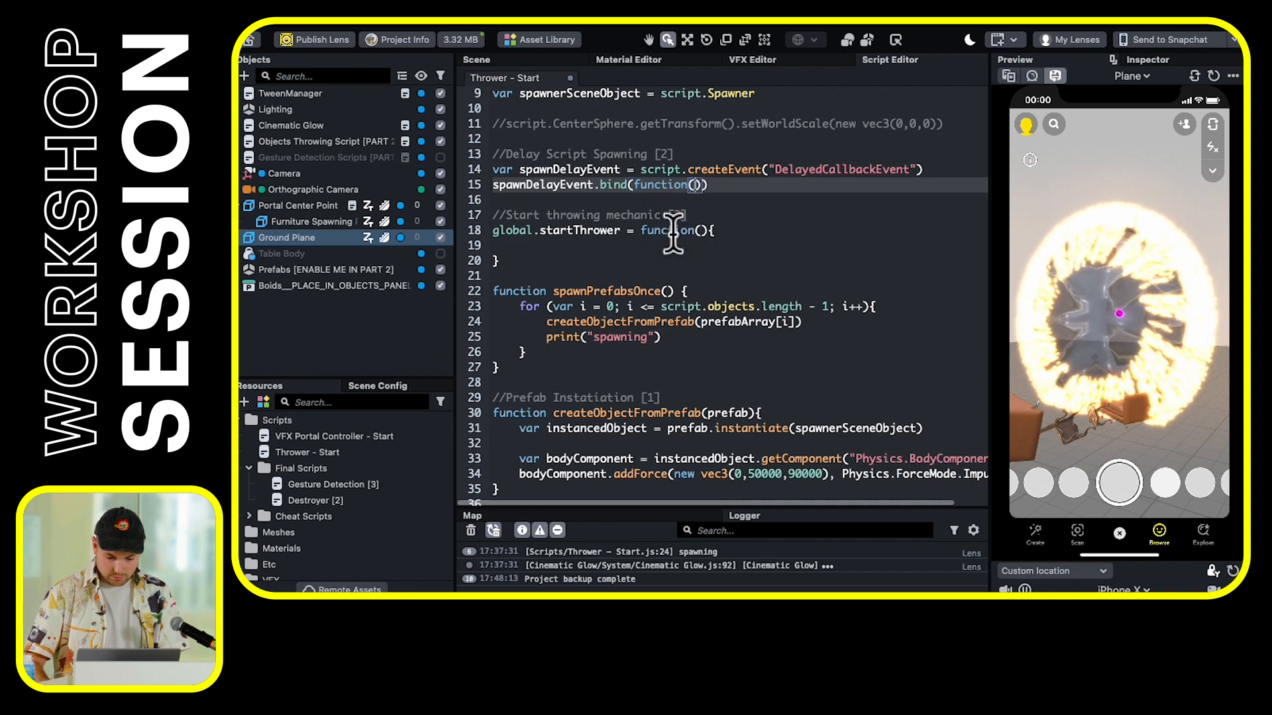
pyautogui.click(705, 199)
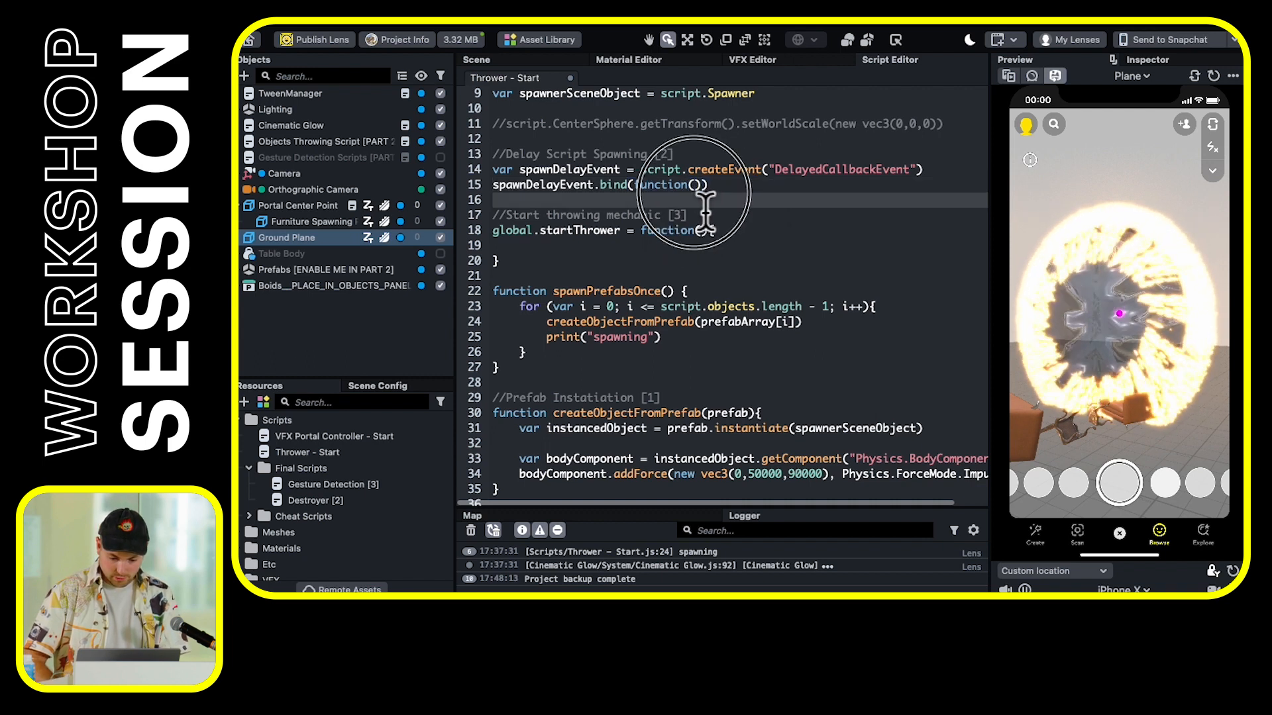
pyautogui.press('Left')
pyautogui.press('Left')
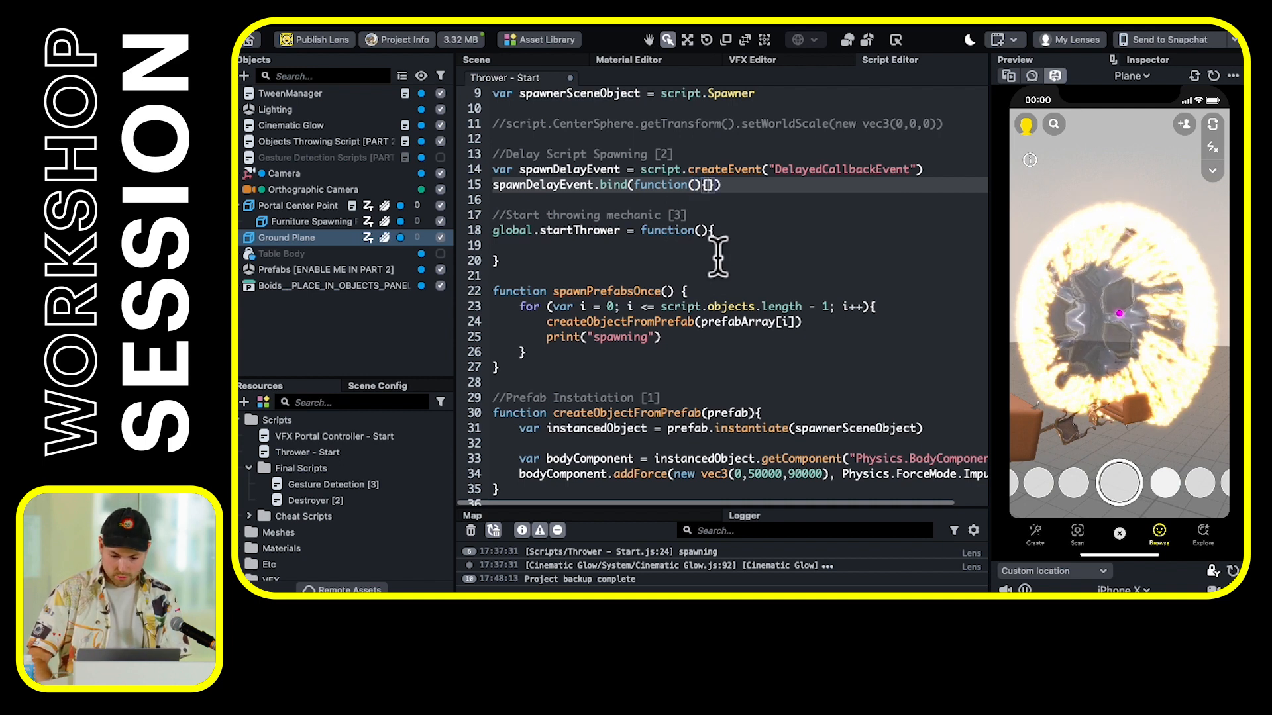
pyautogui.press('Down')
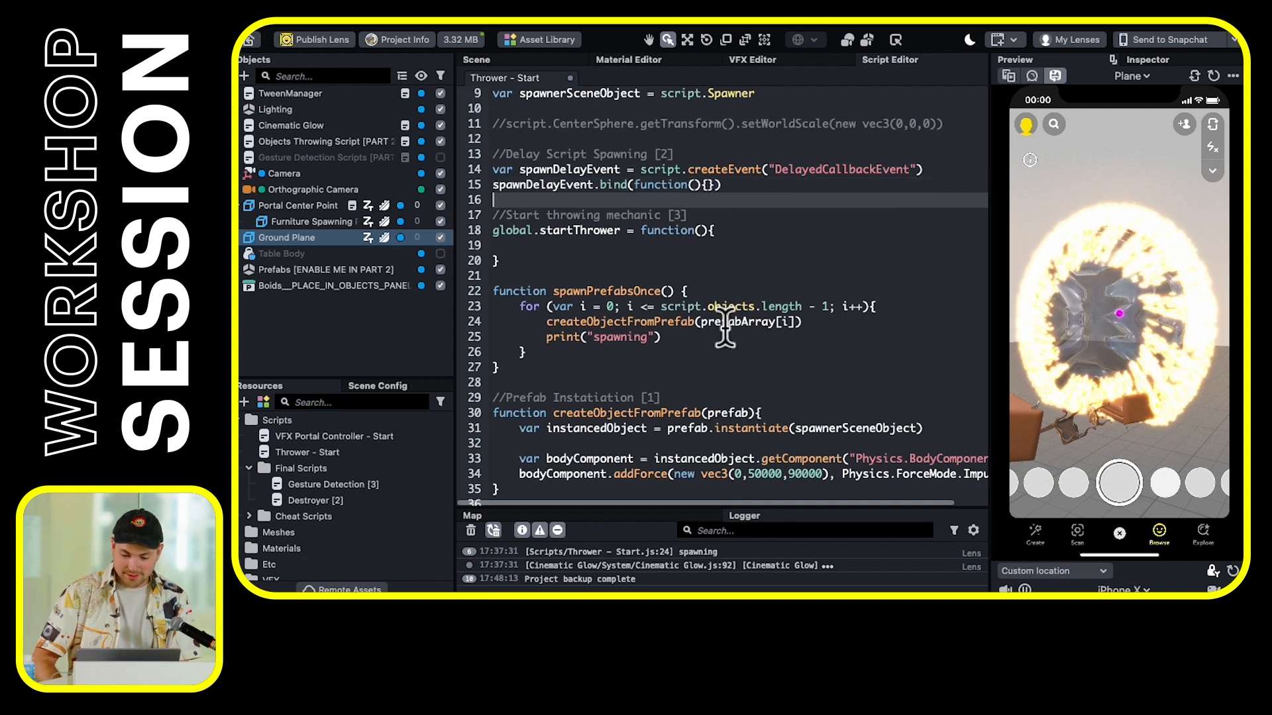
pyautogui.press('Up')
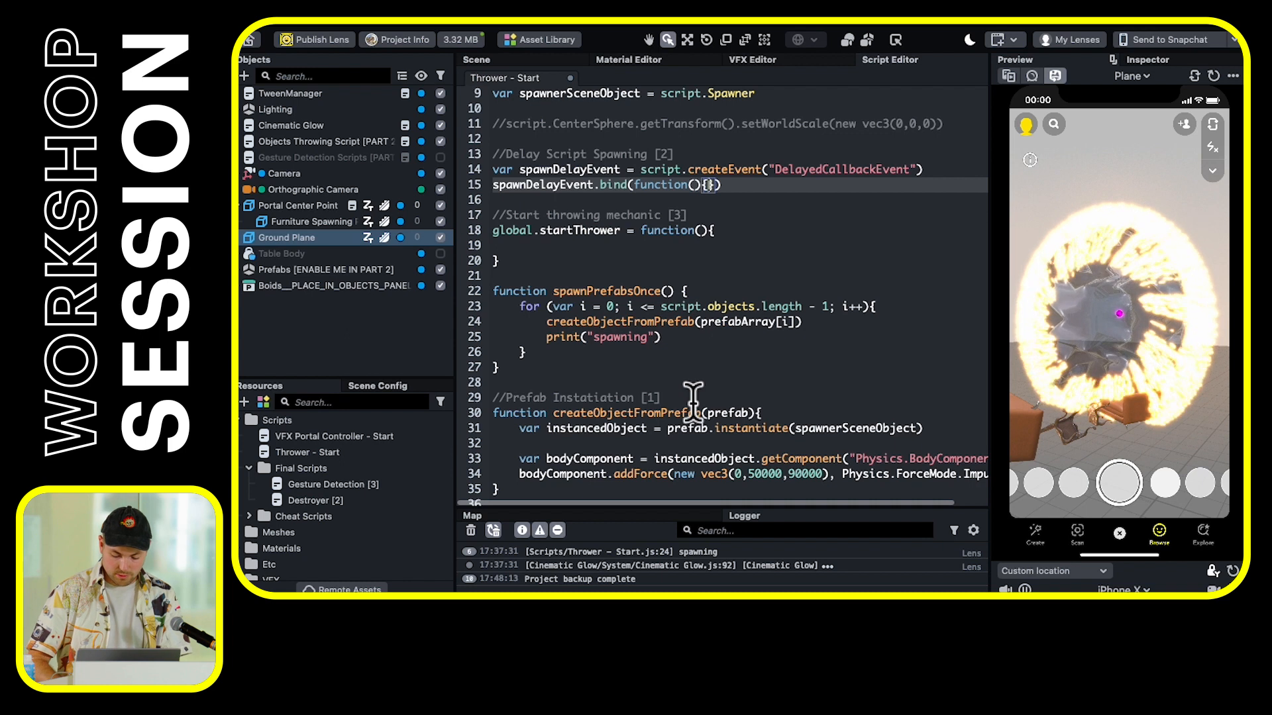
# Call spawnPrefabsOnce() inside the callback function bound to spawnDelayEvent
pyautogui.write('sp')
pyautogui.press('Down')
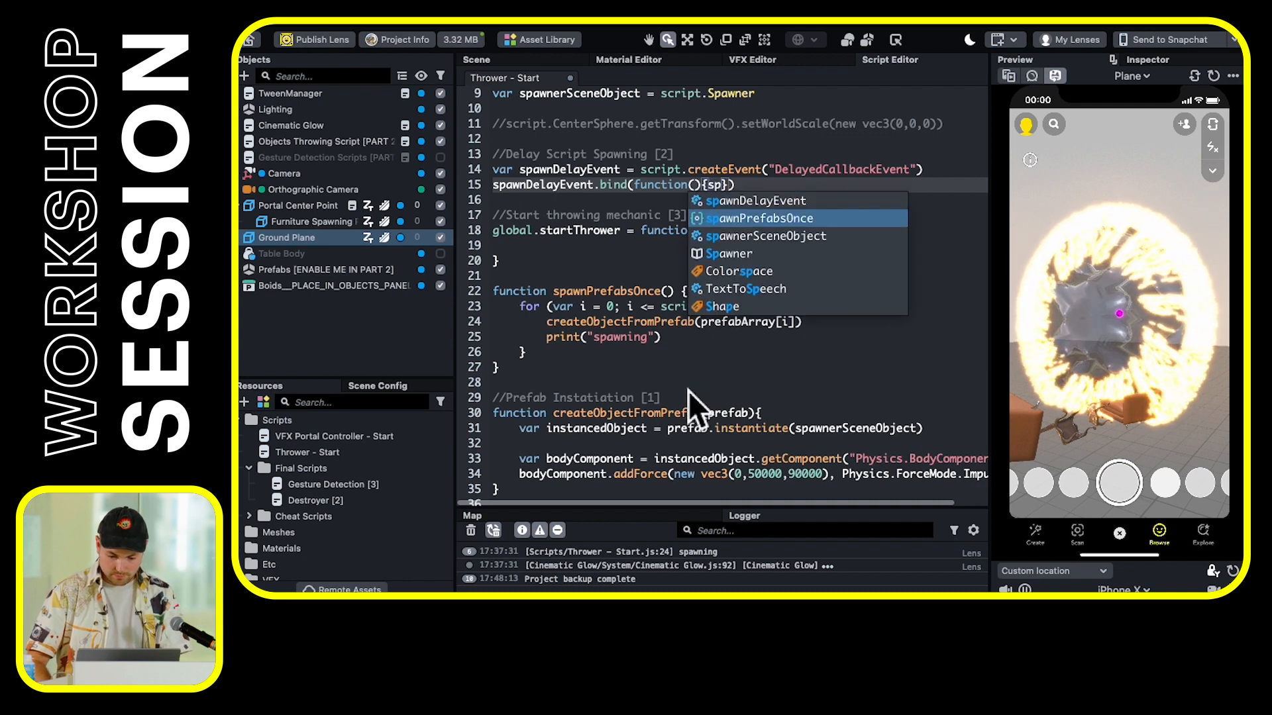
pyautogui.press('Return')
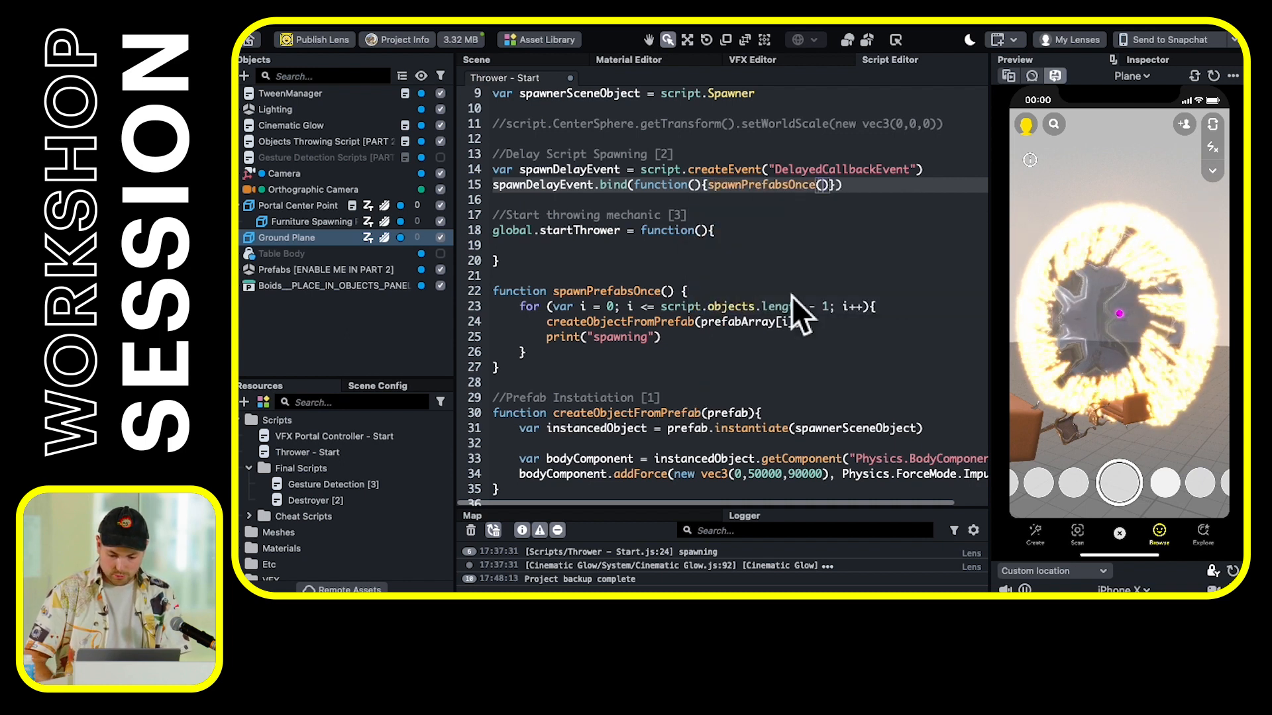
pyautogui.moveTo(825, 187); pyautogui.dragTo(833, 188)
pyautogui.click(860, 237)
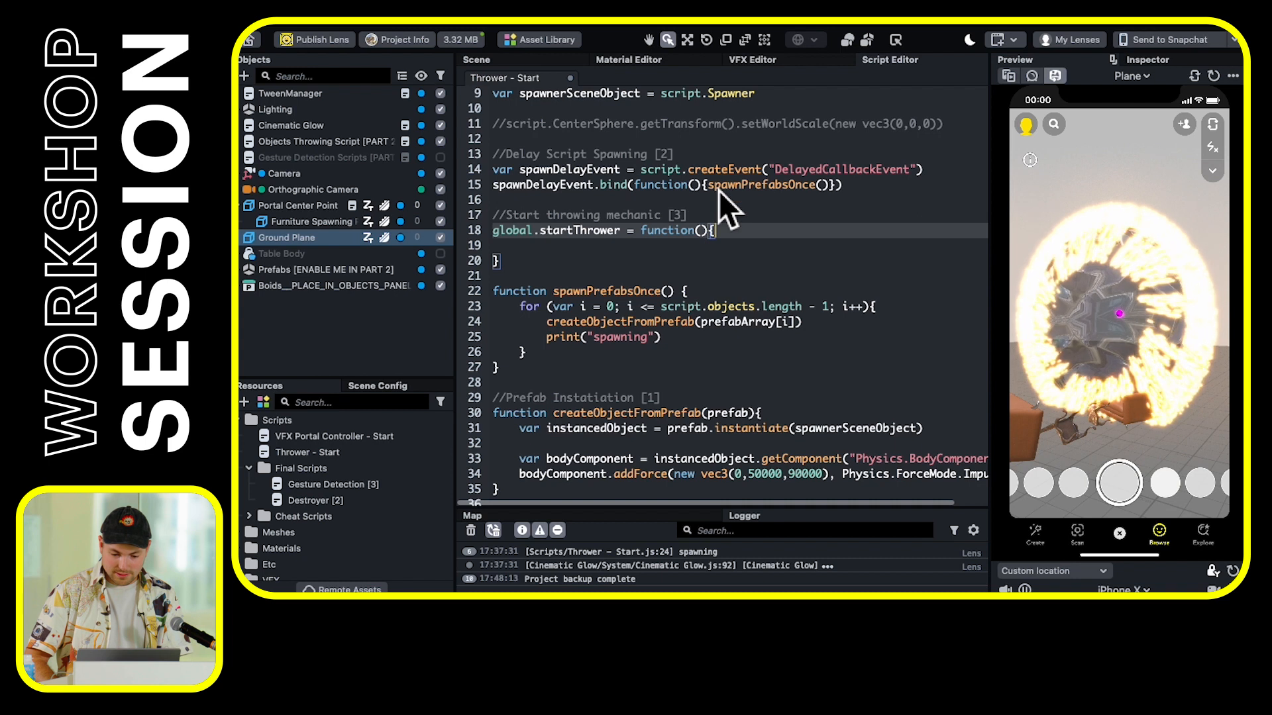
pyautogui.moveTo(707, 187); pyautogui.dragTo(806, 190)
pyautogui.click(820, 267)
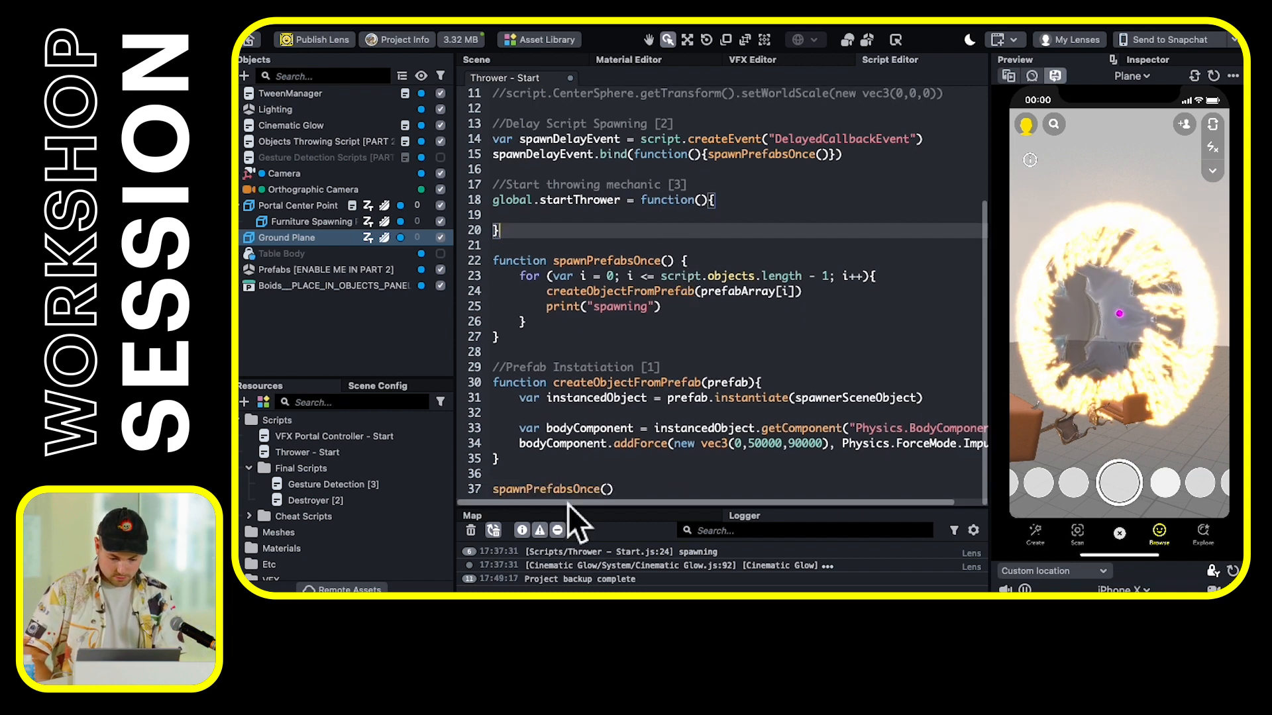
# Delete the spawnPrefabsOnce() call at the end of the script, save it, and look around the portal in the preview
pyautogui.moveTo(653, 493); pyautogui.dragTo(457, 496)
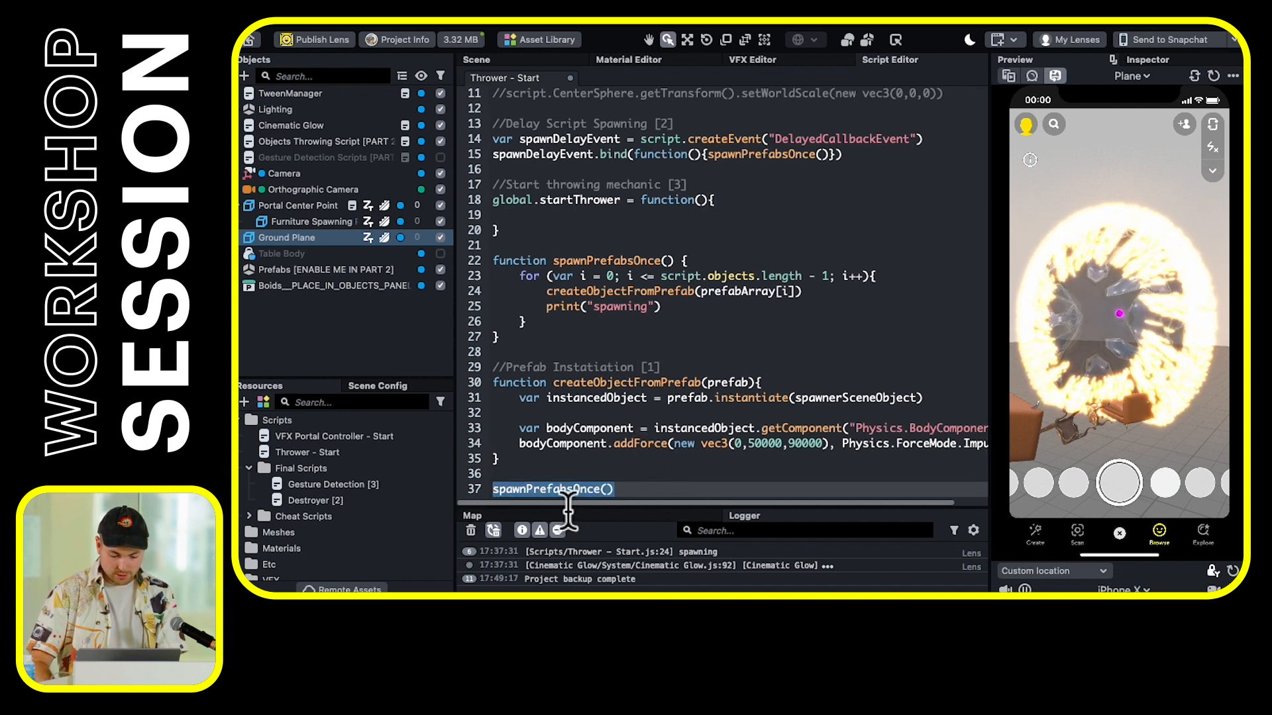
pyautogui.press('BackSpace')
pyautogui.press('BackSpace')
pyautogui.press('BackSpace')
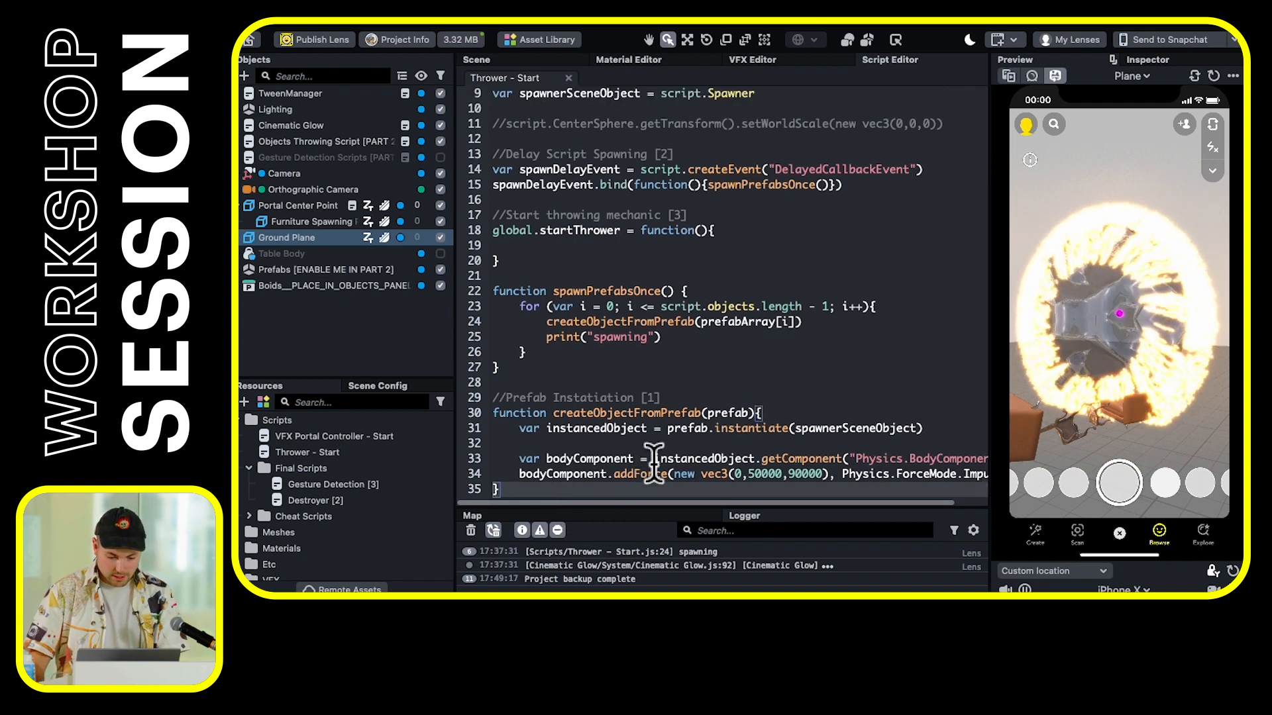
pyautogui.hotkey('ctrl', 's')
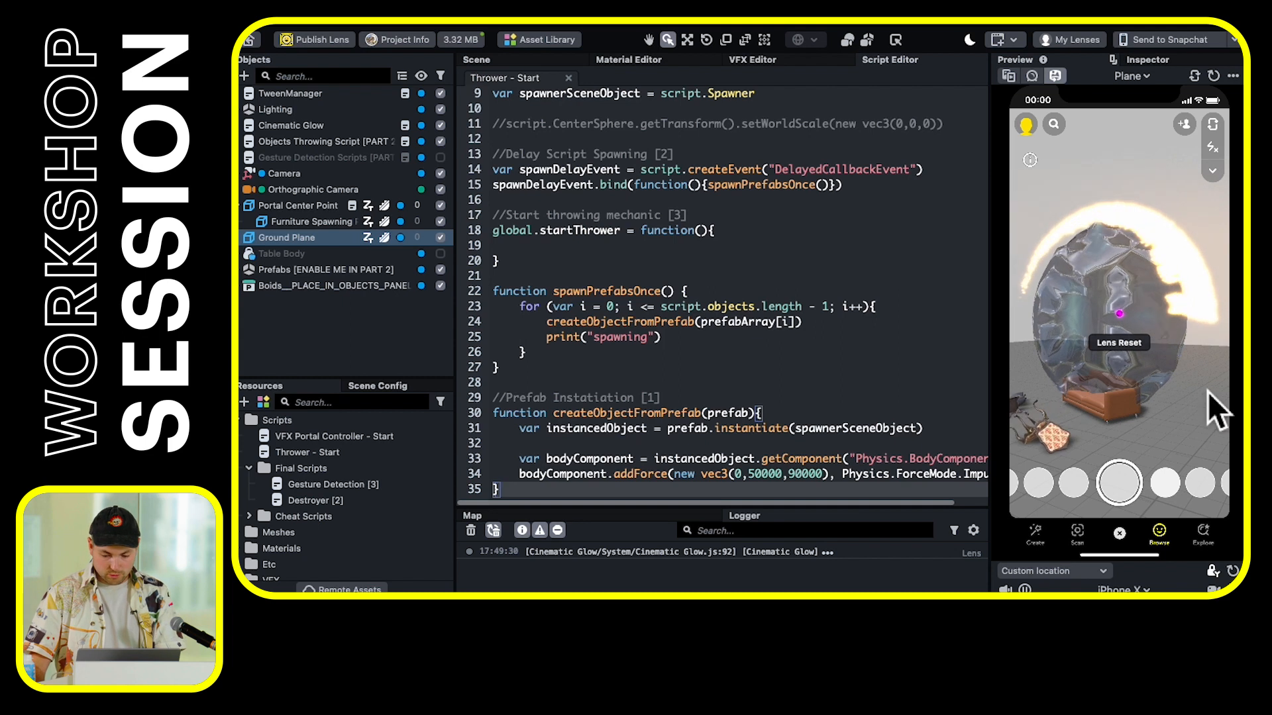
pyautogui.moveTo(1071, 410); pyautogui.dragTo(1124, 411)
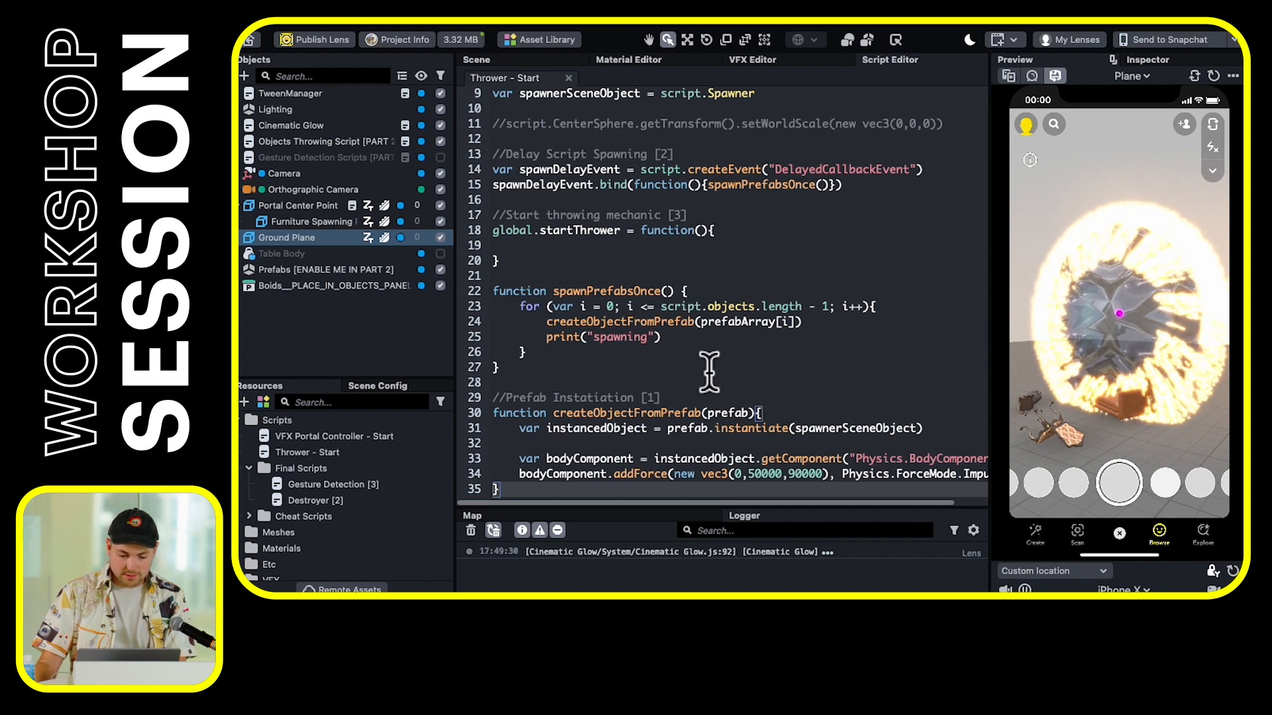
pyautogui.scroll(1, 735, 305)
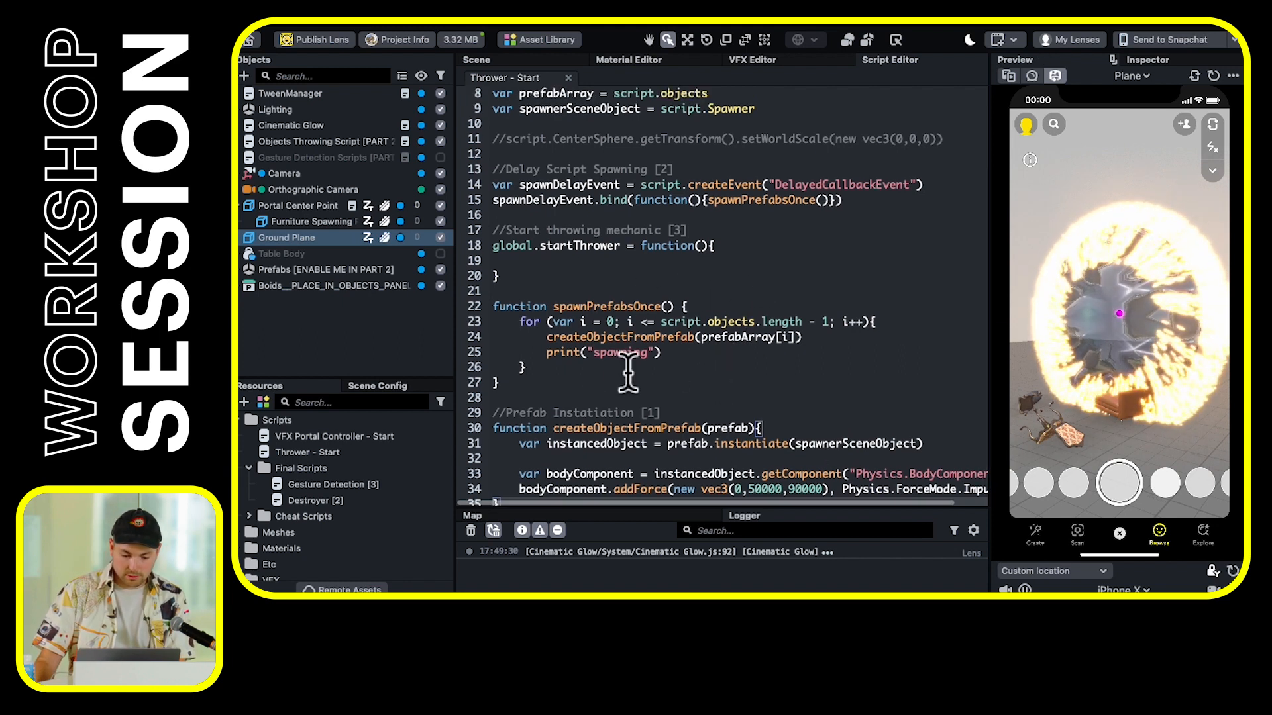
pyautogui.click(718, 219)
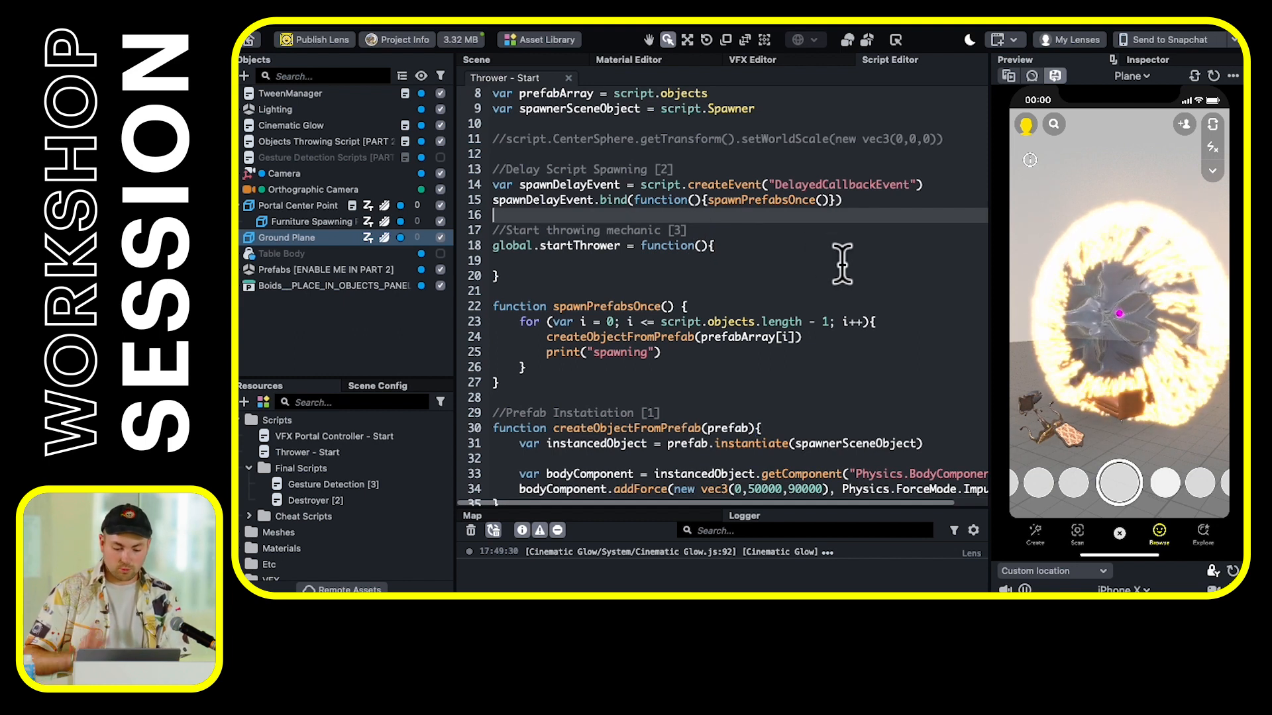
pyautogui.scroll(-1, 675, 396)
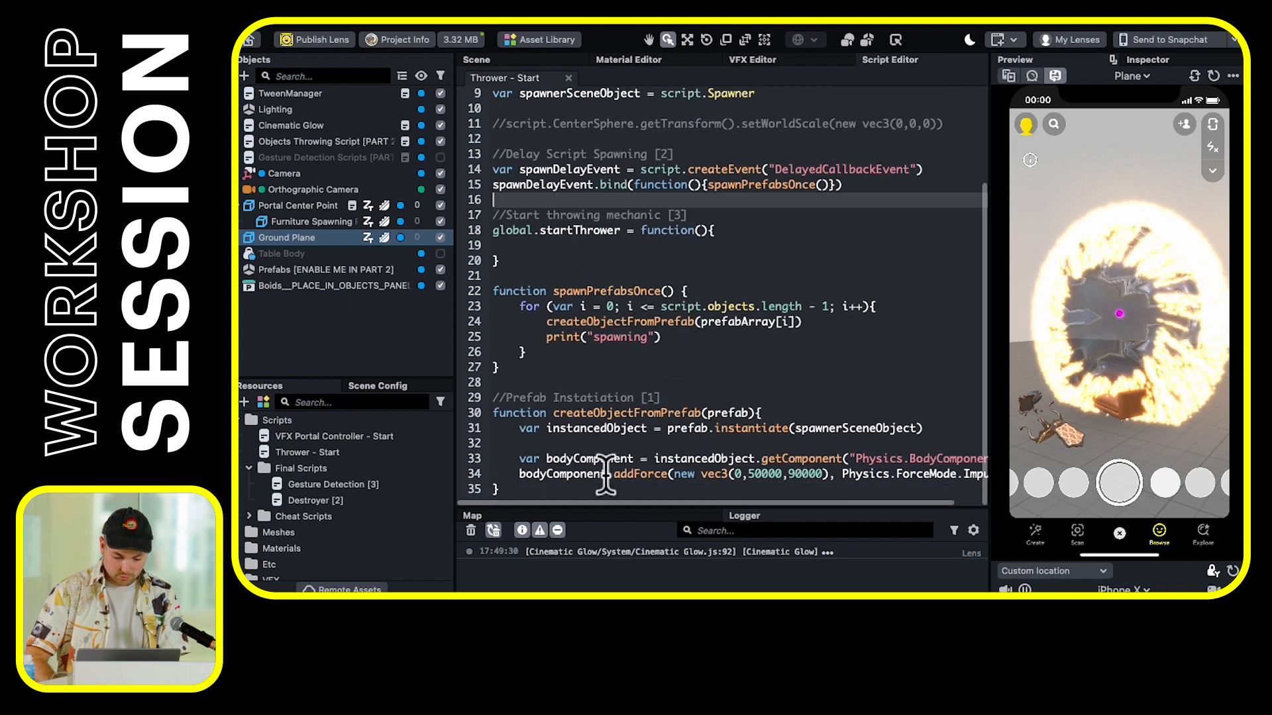
pyautogui.scroll(3, 581, 242)
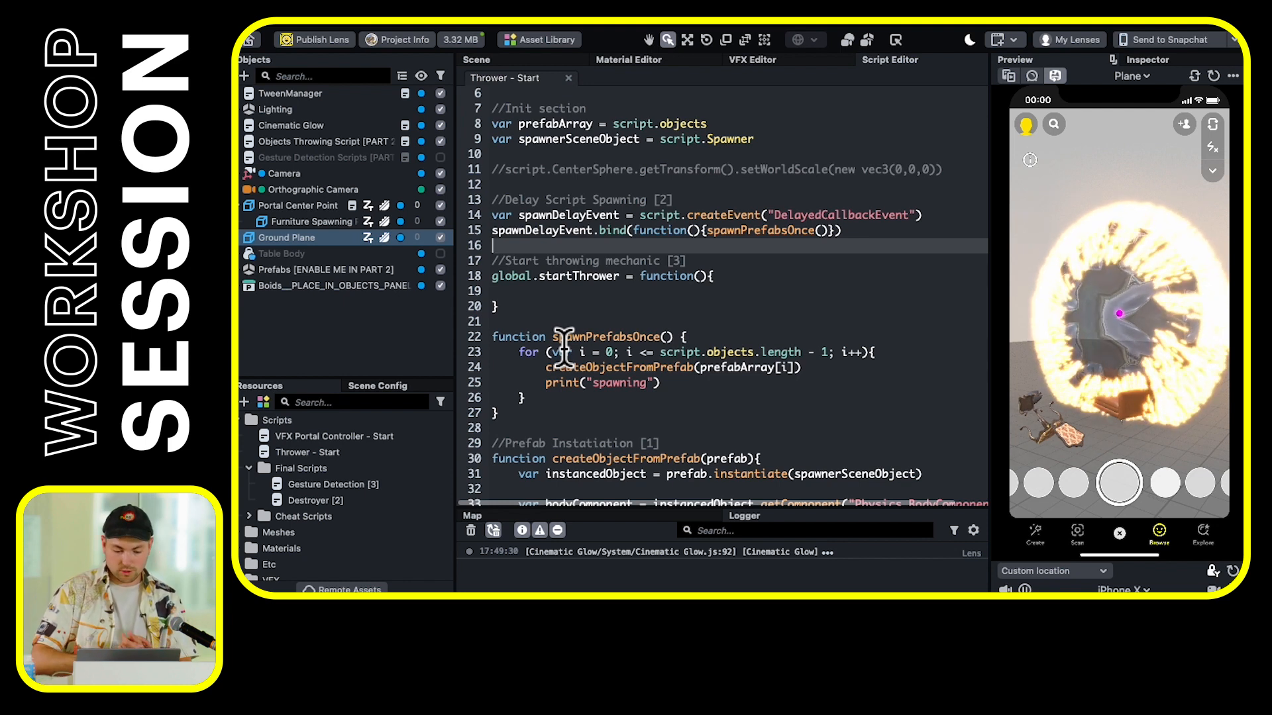
pyautogui.scroll(-3, 721, 356)
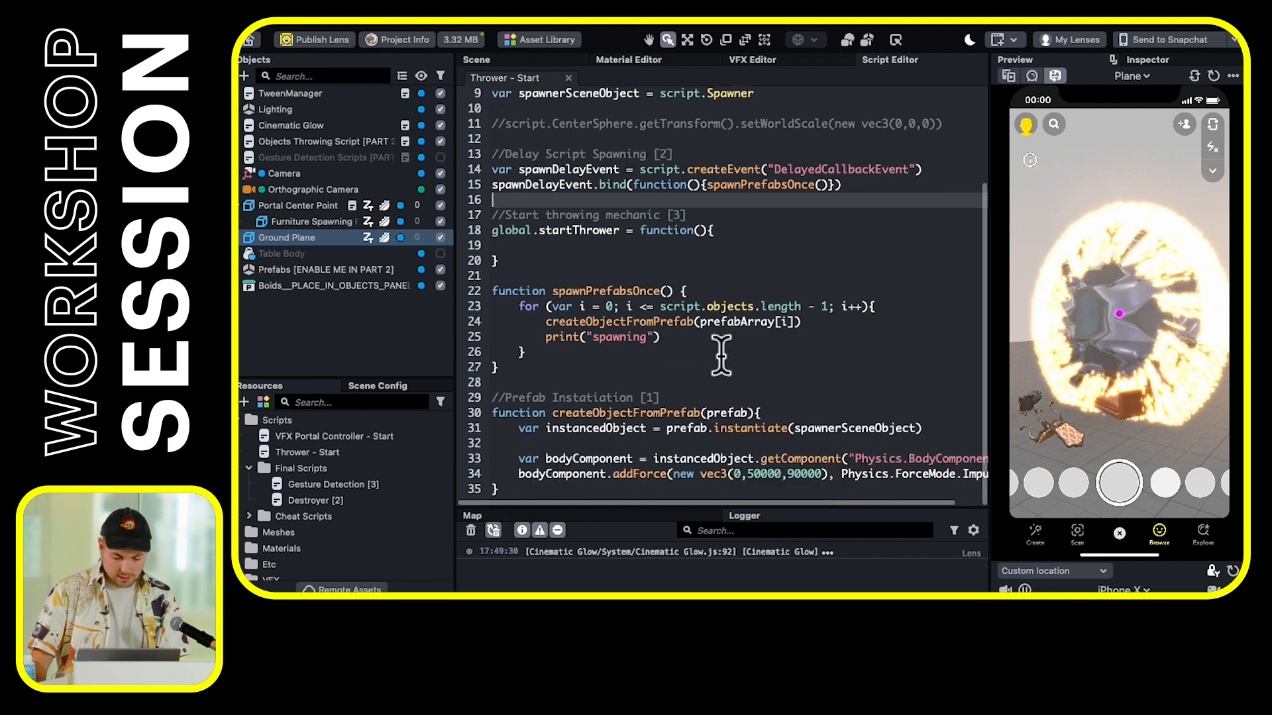
# Append spawnDelayEvent.reset(0) after the createObjectFromPrefab function at the end of the script and save it
pyautogui.click(527, 490)
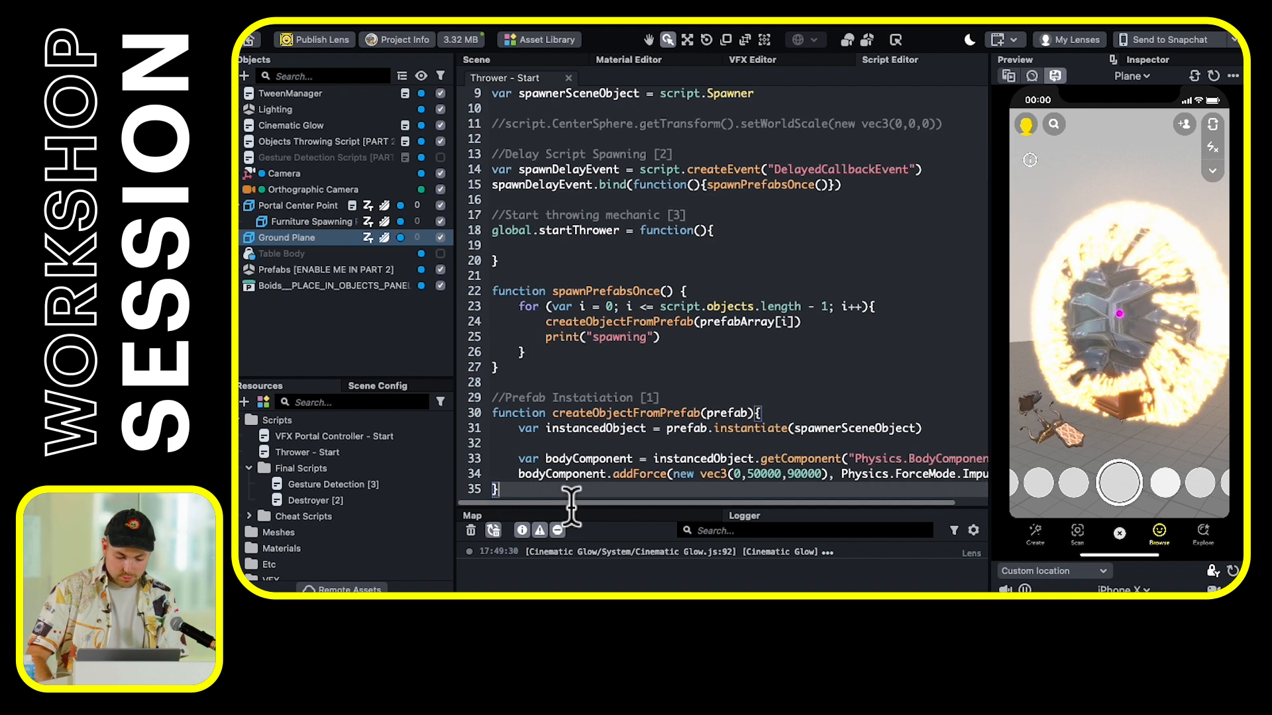
pyautogui.press('Return')
pyautogui.press('Return')
pyautogui.write('sp')
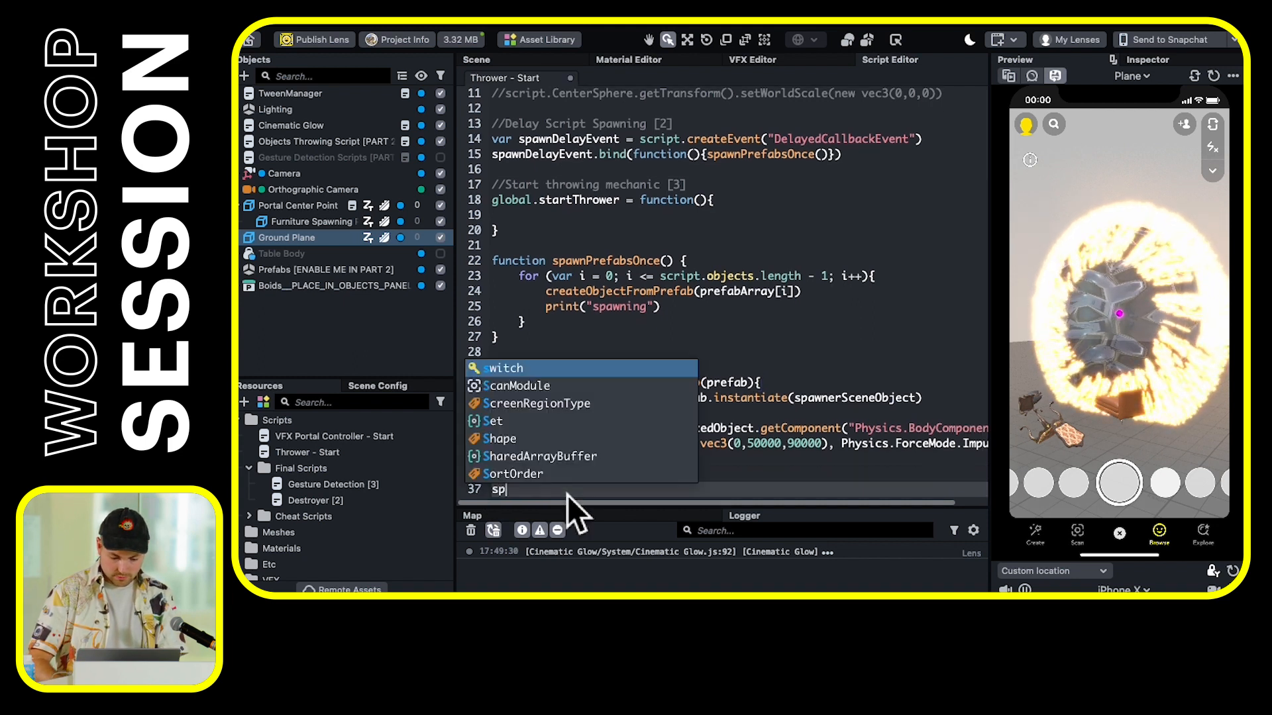
pyautogui.write('aw')
pyautogui.press('Return')
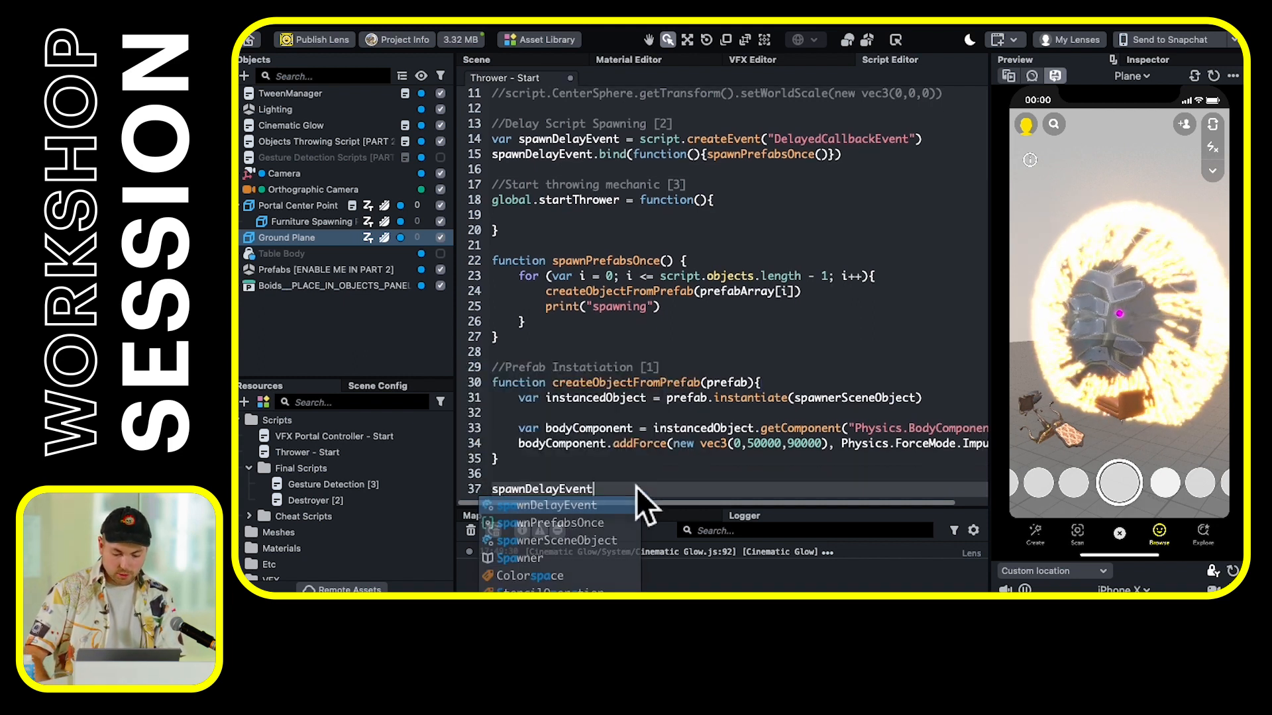
pyautogui.write('.re')
pyautogui.press('Return')
pyautogui.write('(')
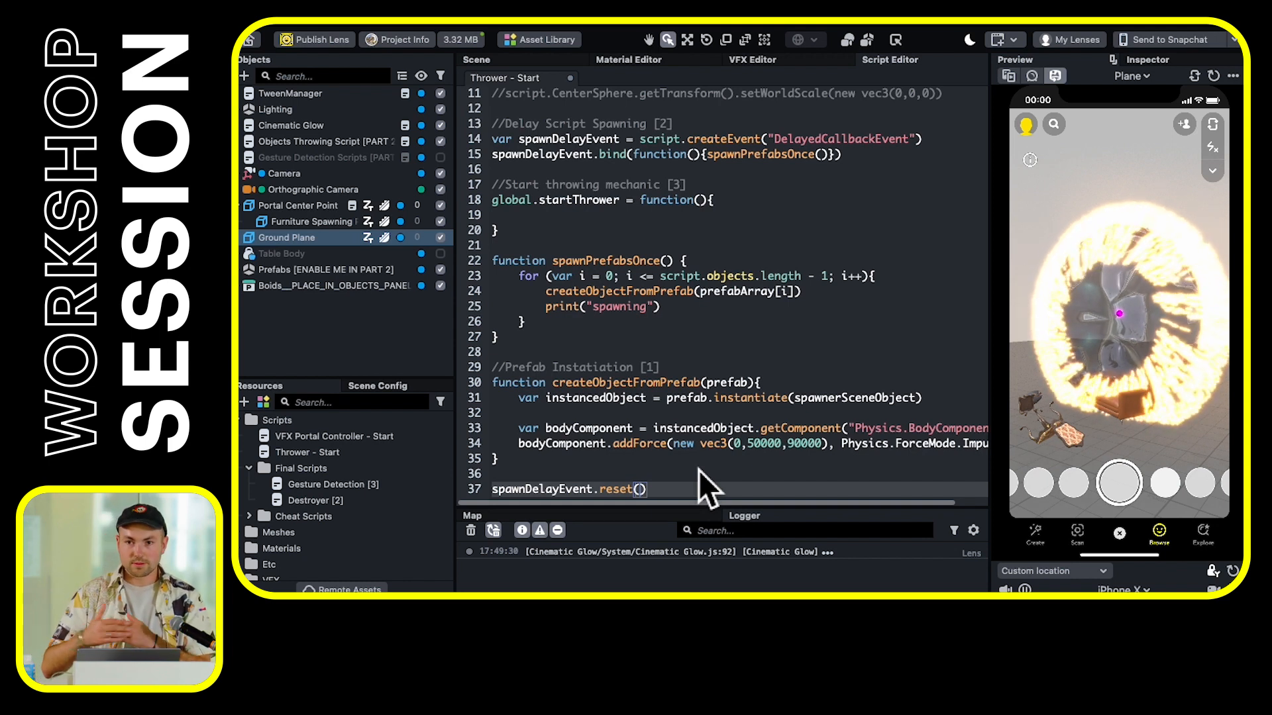
pyautogui.write('0')
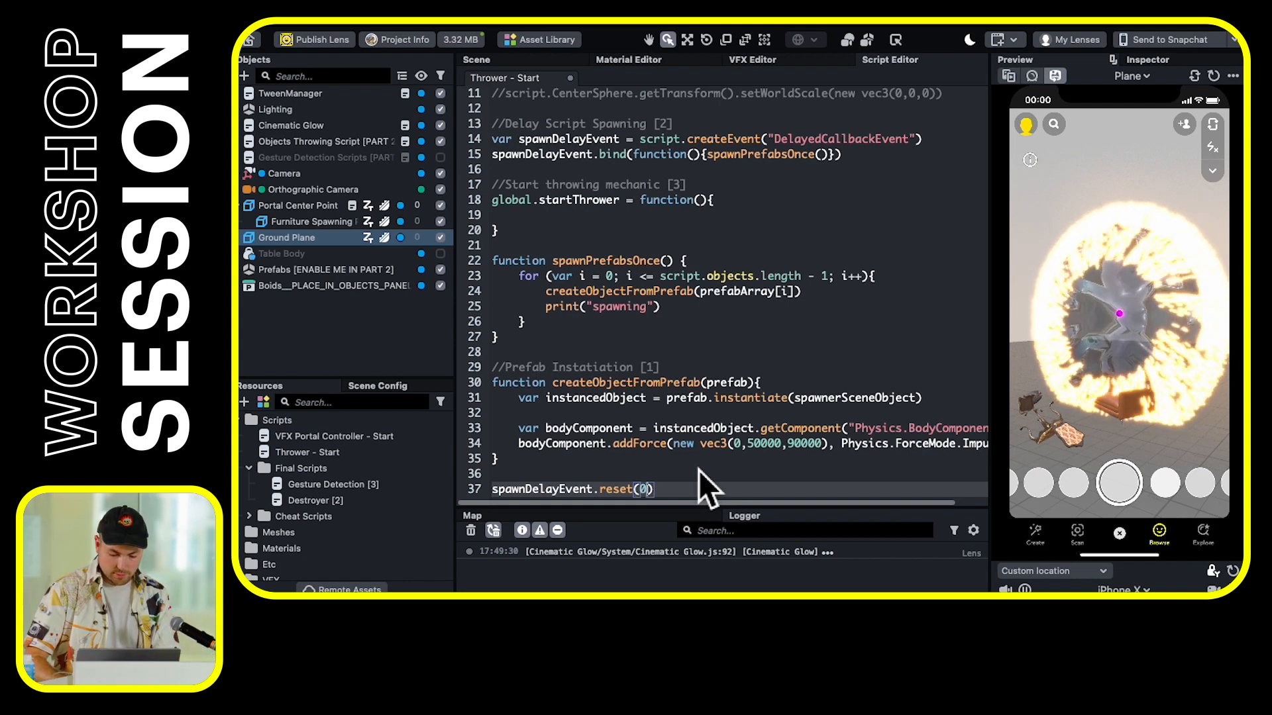
pyautogui.press('super+s')
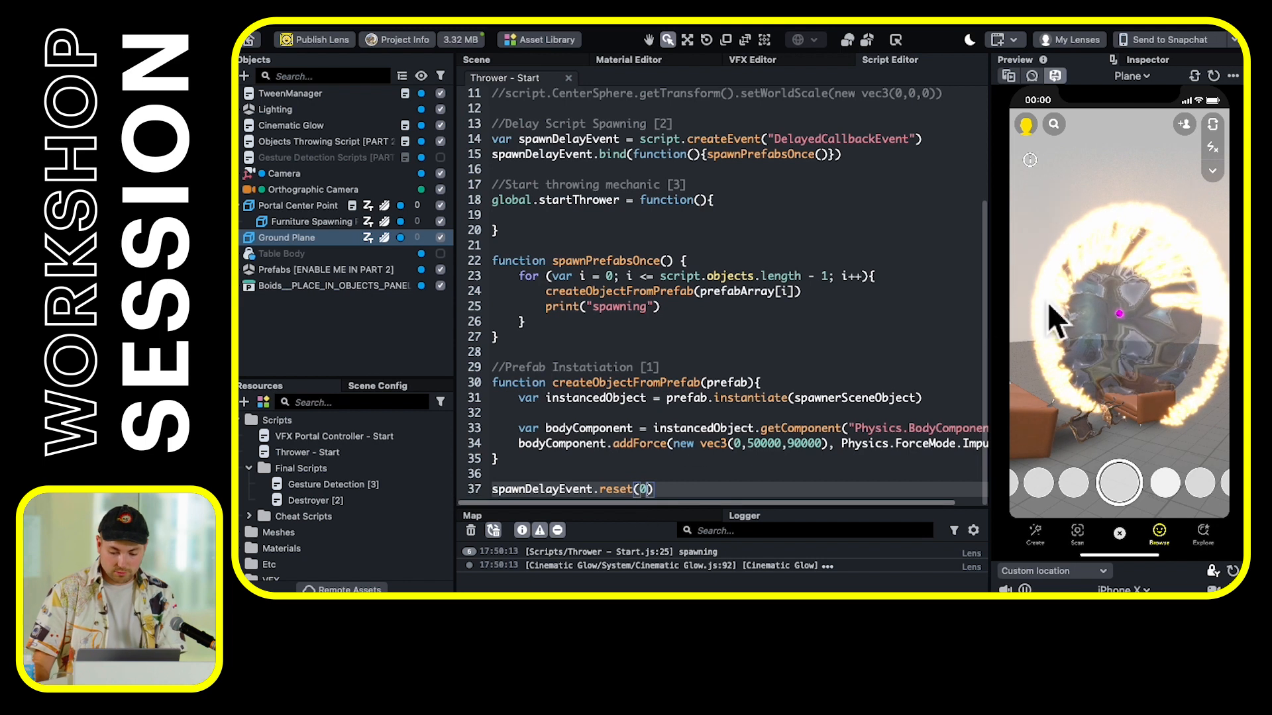
# Copy the spawnDelayEvent.reset() call into spawnPrefabsOnce() after the for loop, set its delay to 0.5, and save the script
pyautogui.moveTo(676, 494); pyautogui.dragTo(479, 502)
pyautogui.press('super+c')
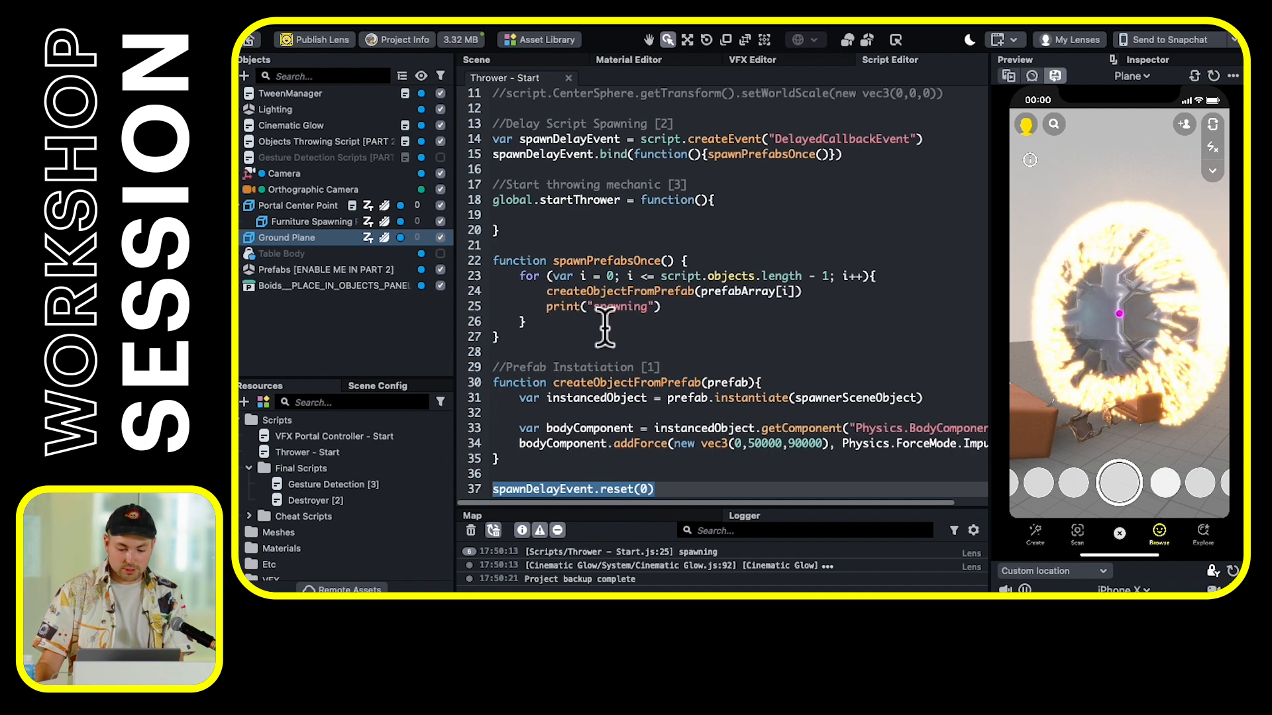
pyautogui.click(564, 323)
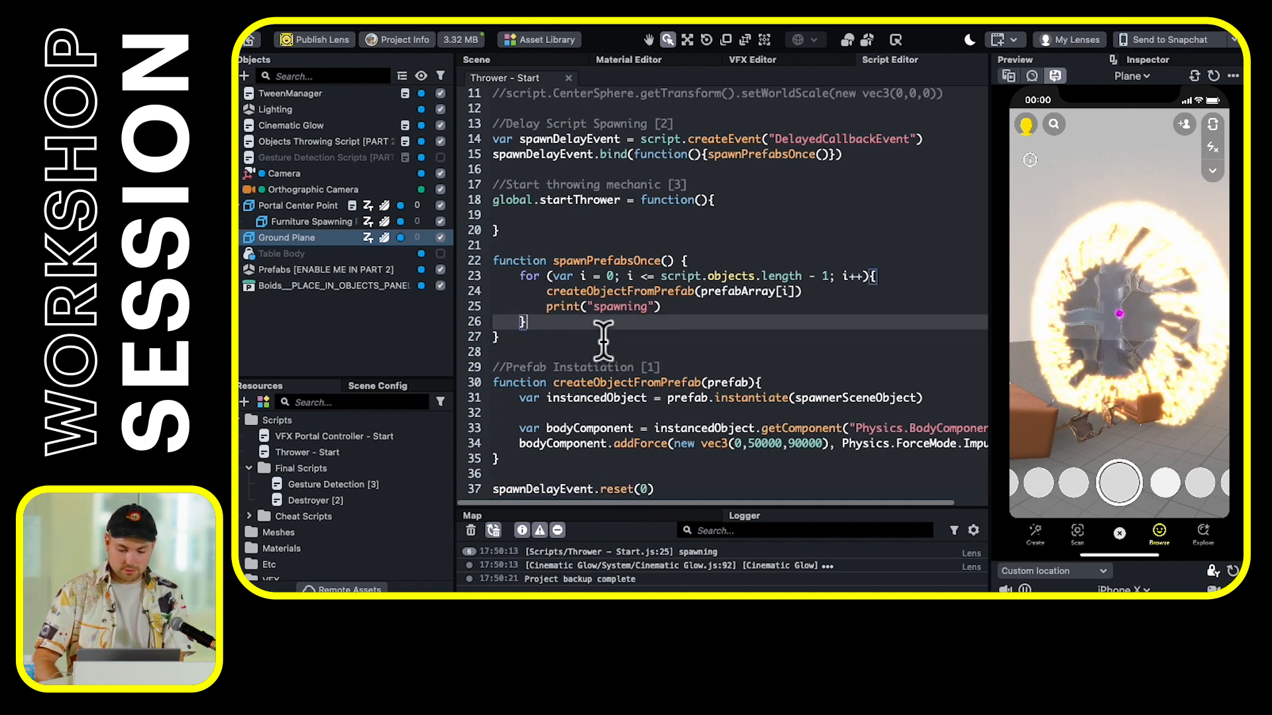
pyautogui.moveTo(675, 260); pyautogui.dragTo(452, 279)
pyautogui.moveTo(532, 335); pyautogui.dragTo(470, 258)
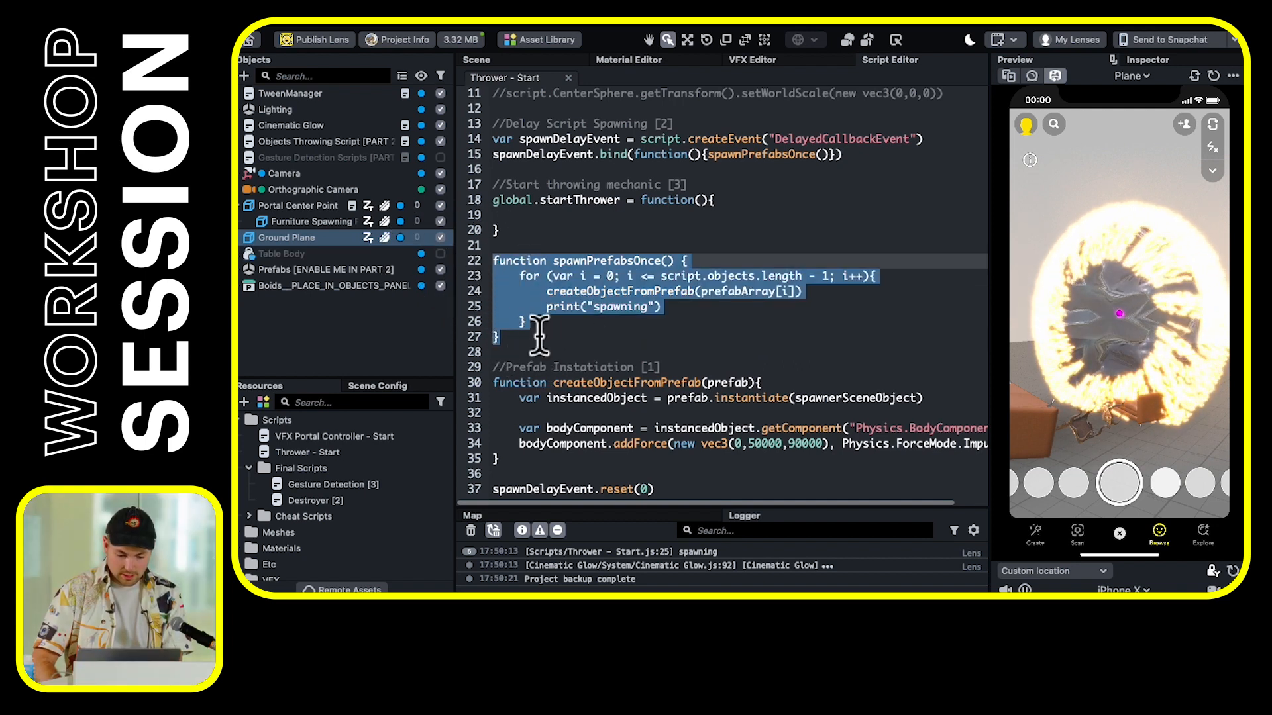
pyautogui.click(560, 324)
pyautogui.press('Return')
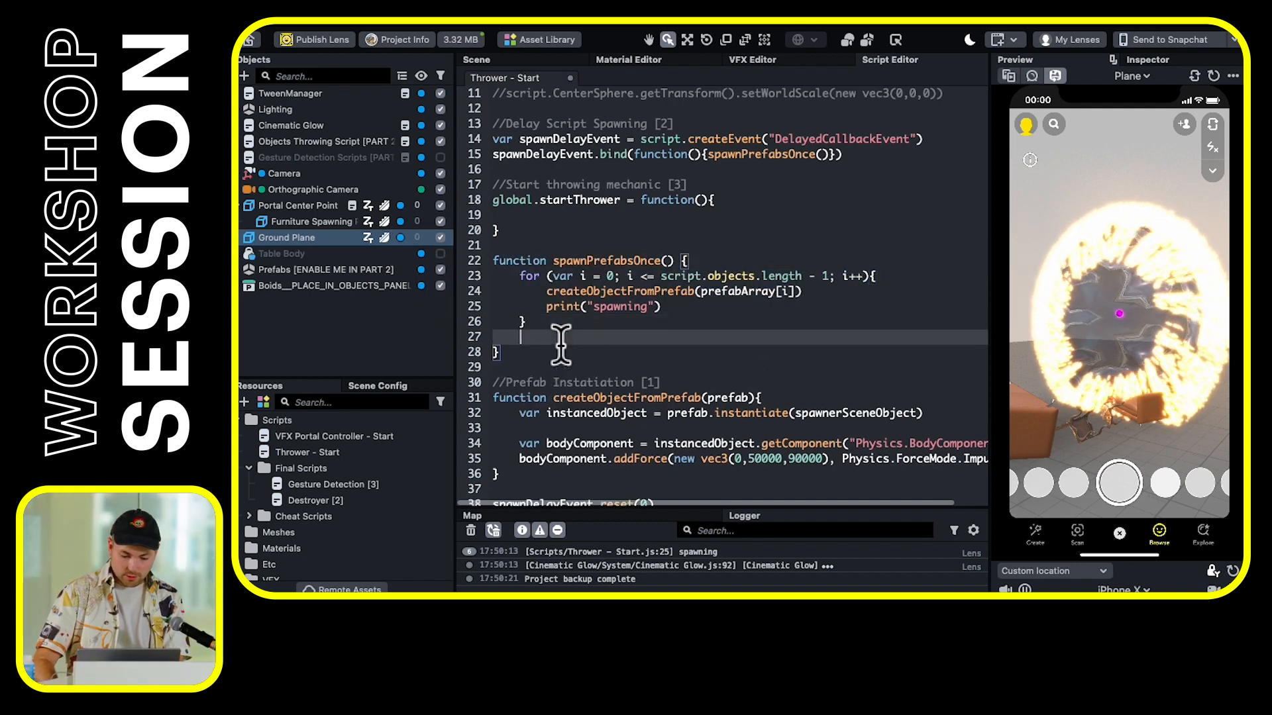
pyautogui.press('super+v')
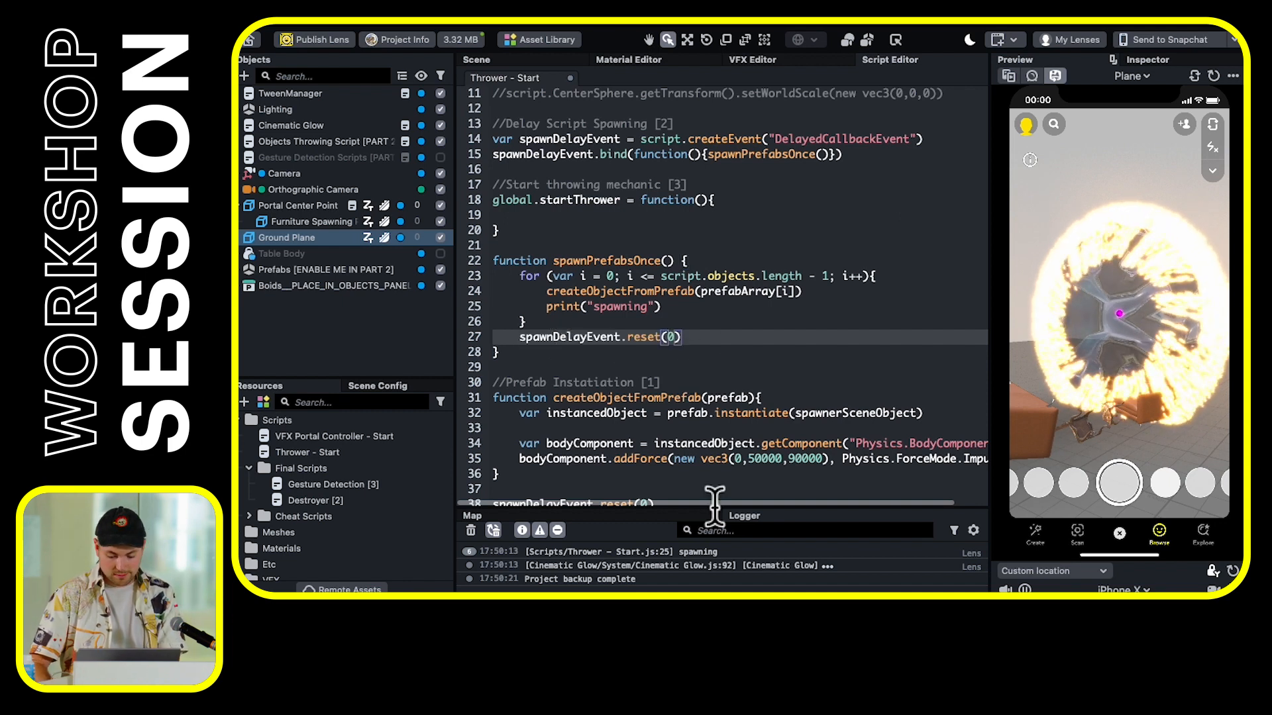
pyautogui.write('.5')
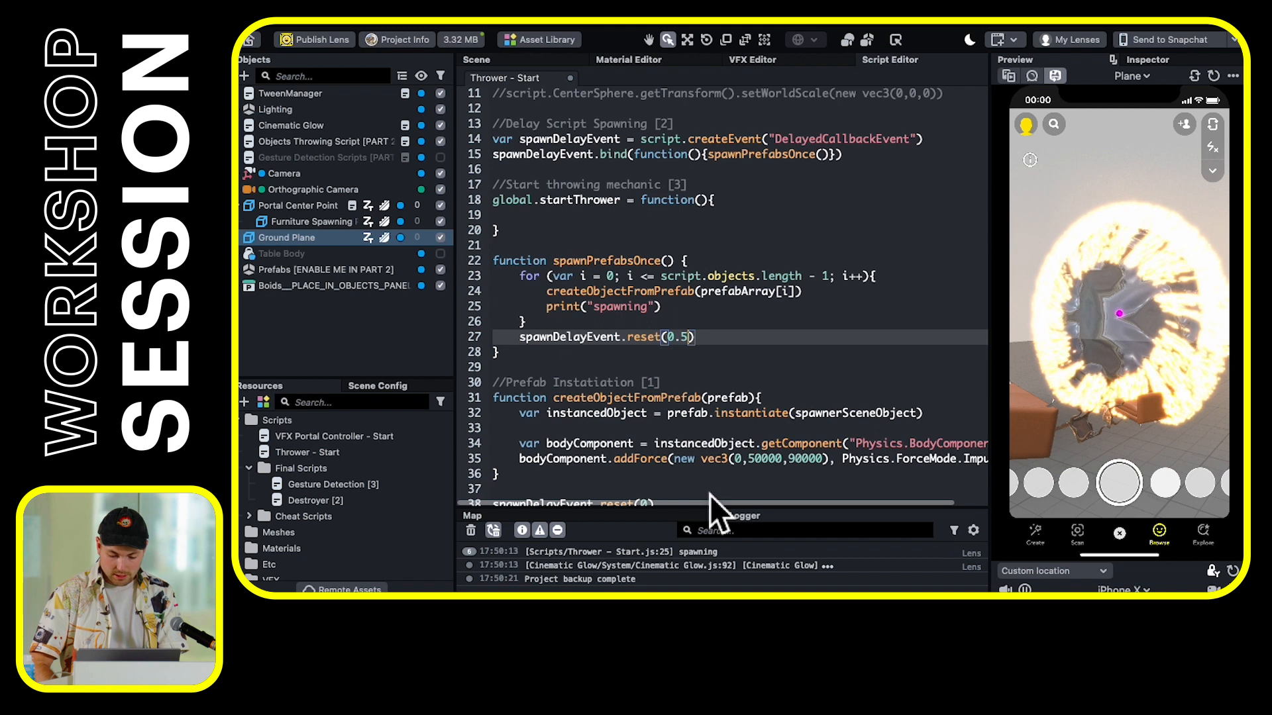
pyautogui.press('super+s')
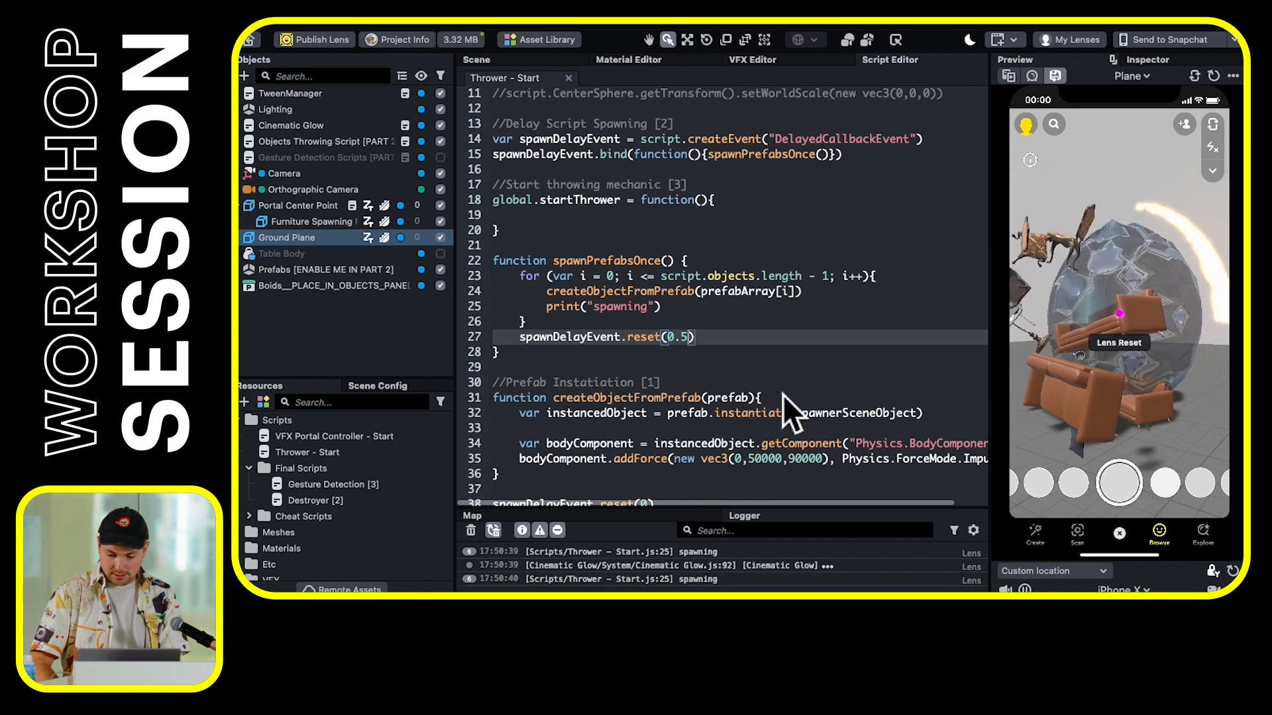
# Look around the portal and the thrown furniture in the preview and pause the simulation
pyautogui.moveTo(1154, 361)
pyautogui.mouseDown()
pyautogui.moveTo(1134, 376)
pyautogui.moveTo(1152, 385)
pyautogui.moveTo(1135, 367)
pyautogui.mouseUp()
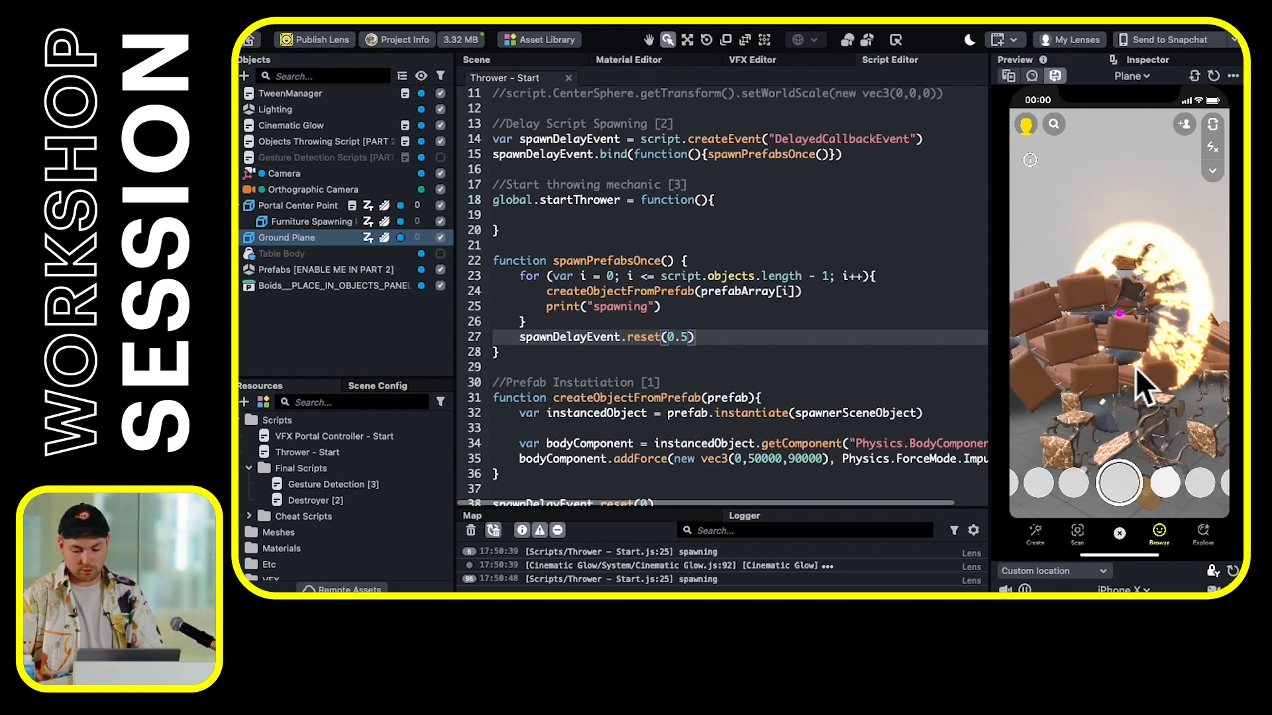
pyautogui.moveTo(1124, 377); pyautogui.dragTo(1130, 327, button='right')
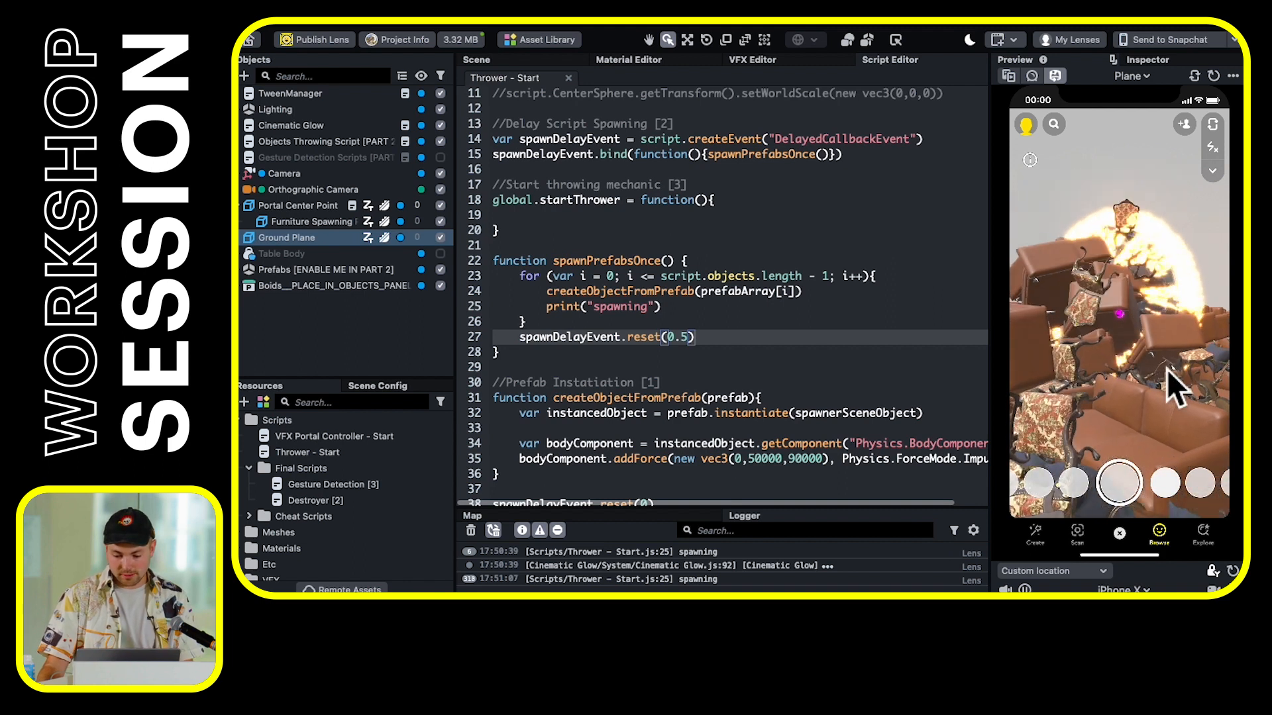
pyautogui.moveTo(1149, 374)
pyautogui.mouseDown(button='right')
pyautogui.moveTo(1186, 379)
pyautogui.moveTo(1108, 384)
pyautogui.moveTo(1164, 378)
pyautogui.moveTo(1230, 344)
pyautogui.moveTo(1164, 386)
pyautogui.moveTo(1206, 364)
pyautogui.moveTo(1150, 376)
pyautogui.moveTo(1169, 379)
pyautogui.moveTo(1186, 335)
pyautogui.moveTo(1142, 360)
pyautogui.moveTo(761, 417)
pyautogui.moveTo(764, 405)
pyautogui.moveTo(1127, 375)
pyautogui.moveTo(1113, 369)
pyautogui.moveTo(1105, 390)
pyautogui.moveTo(1144, 369)
pyautogui.moveTo(1130, 388)
pyautogui.mouseUp(button='right')
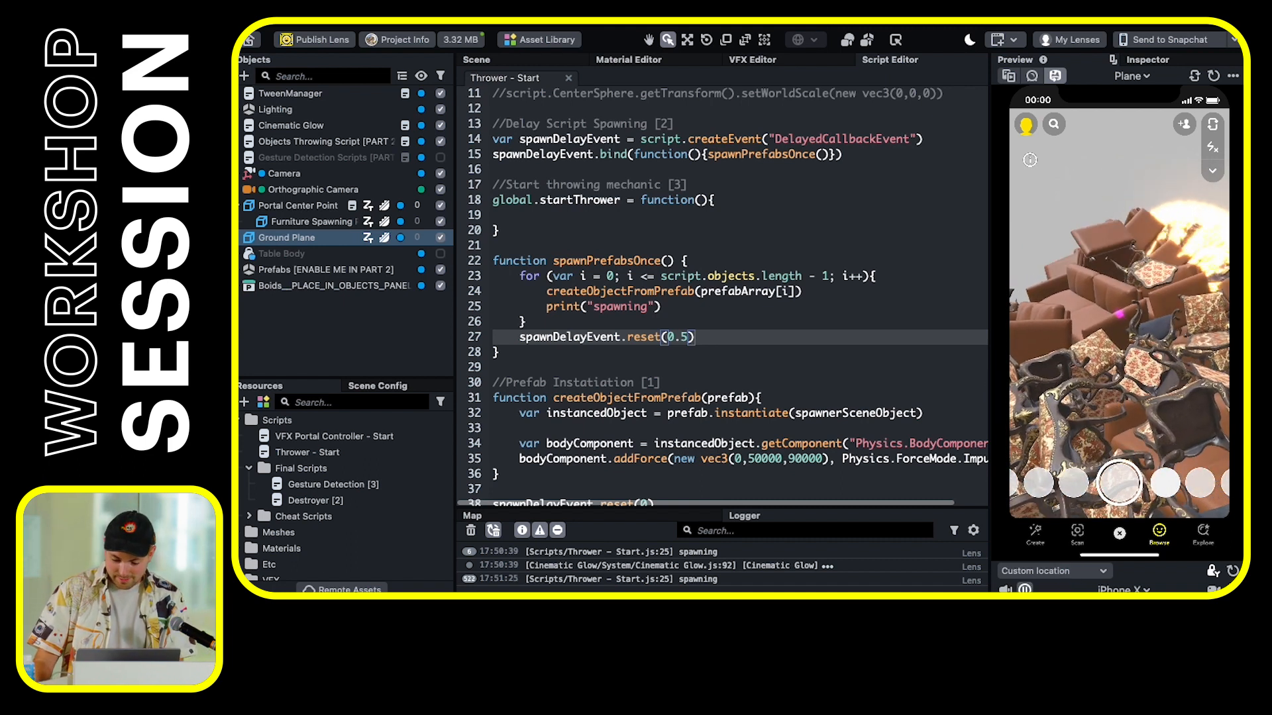
pyautogui.click(1024, 589)
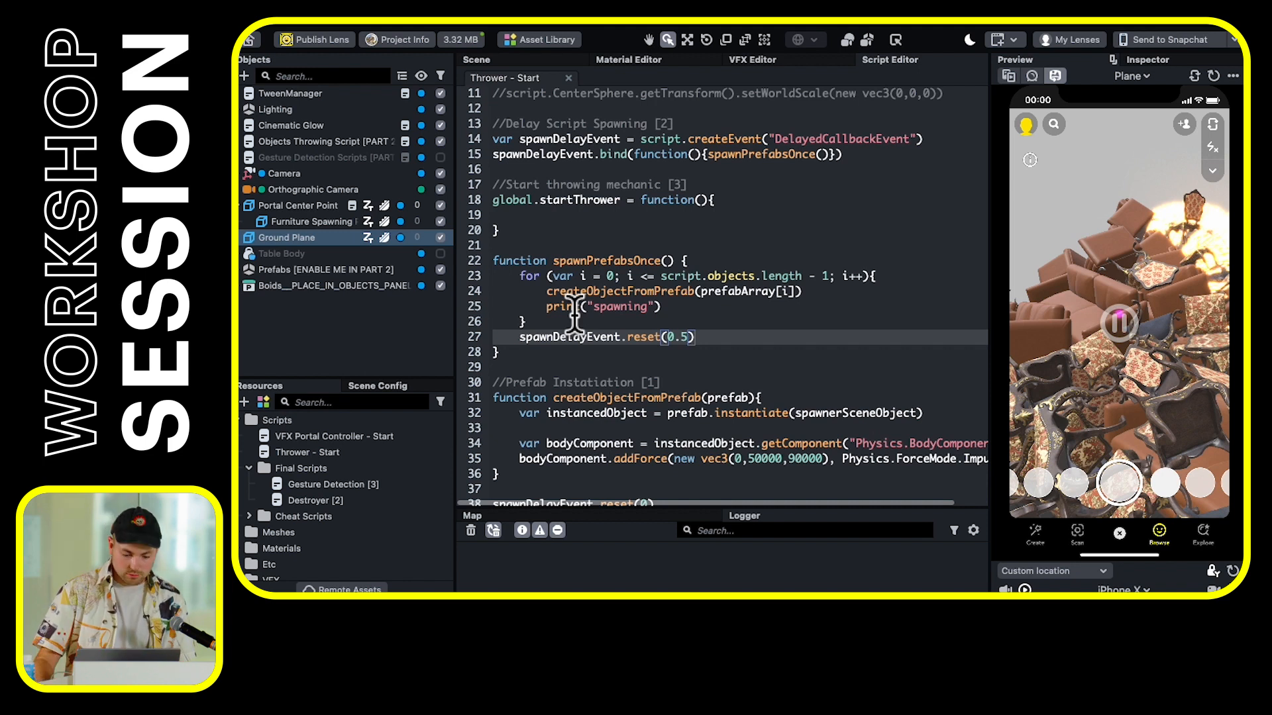
# Expand the Prefabs group and examine the Pillow prefab's Physics Body settings
pyautogui.click(242, 273)
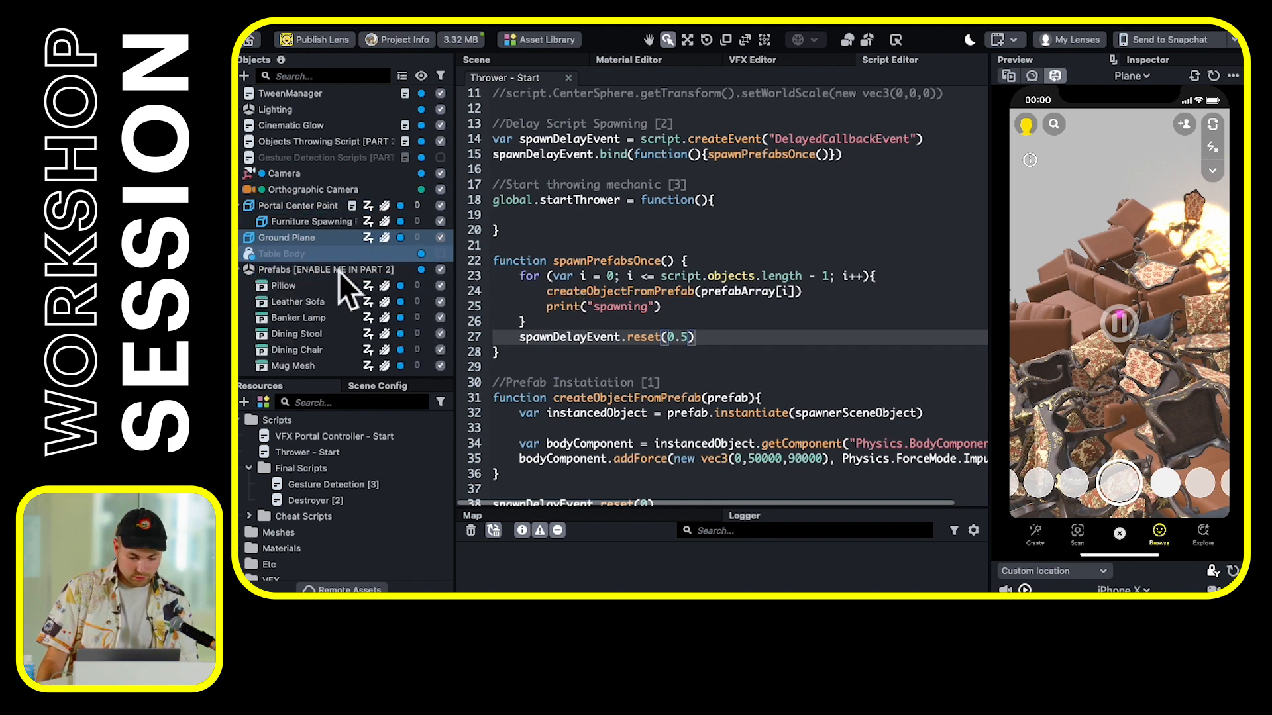
pyautogui.scroll(-1, 346, 284)
pyautogui.click(360, 449)
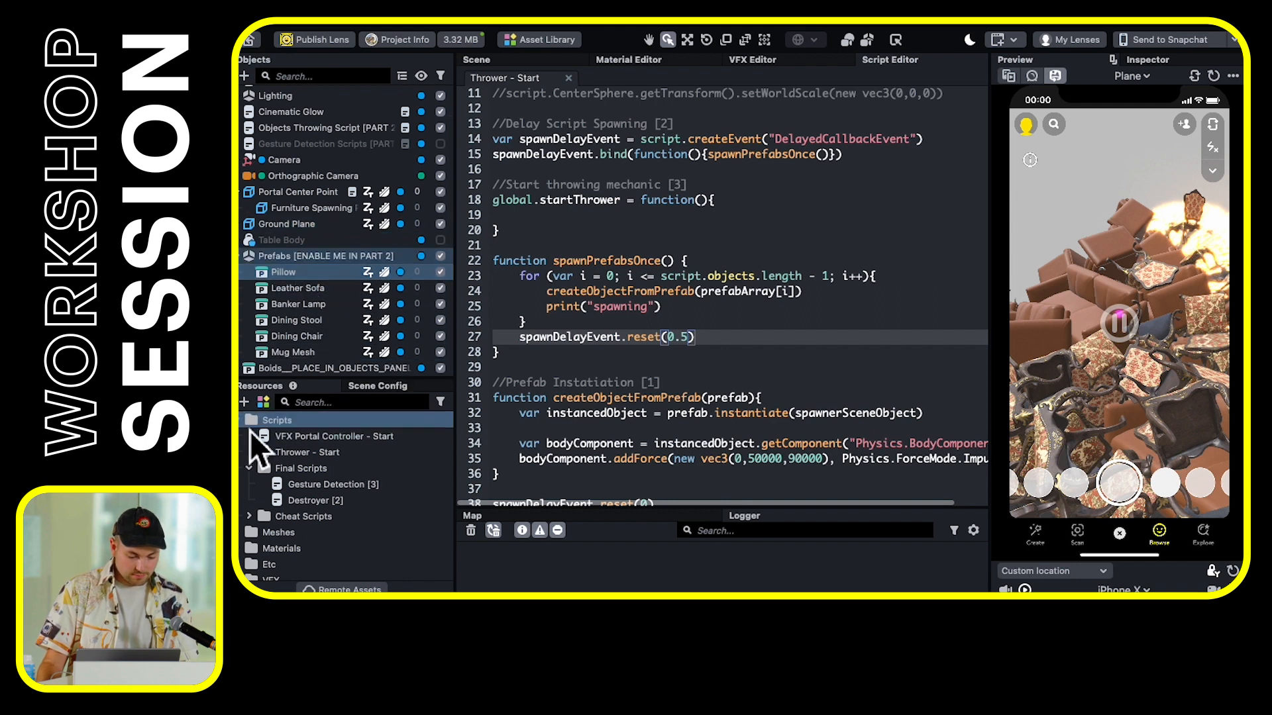
pyautogui.click(1142, 66)
pyautogui.scroll(-5, 1068, 414)
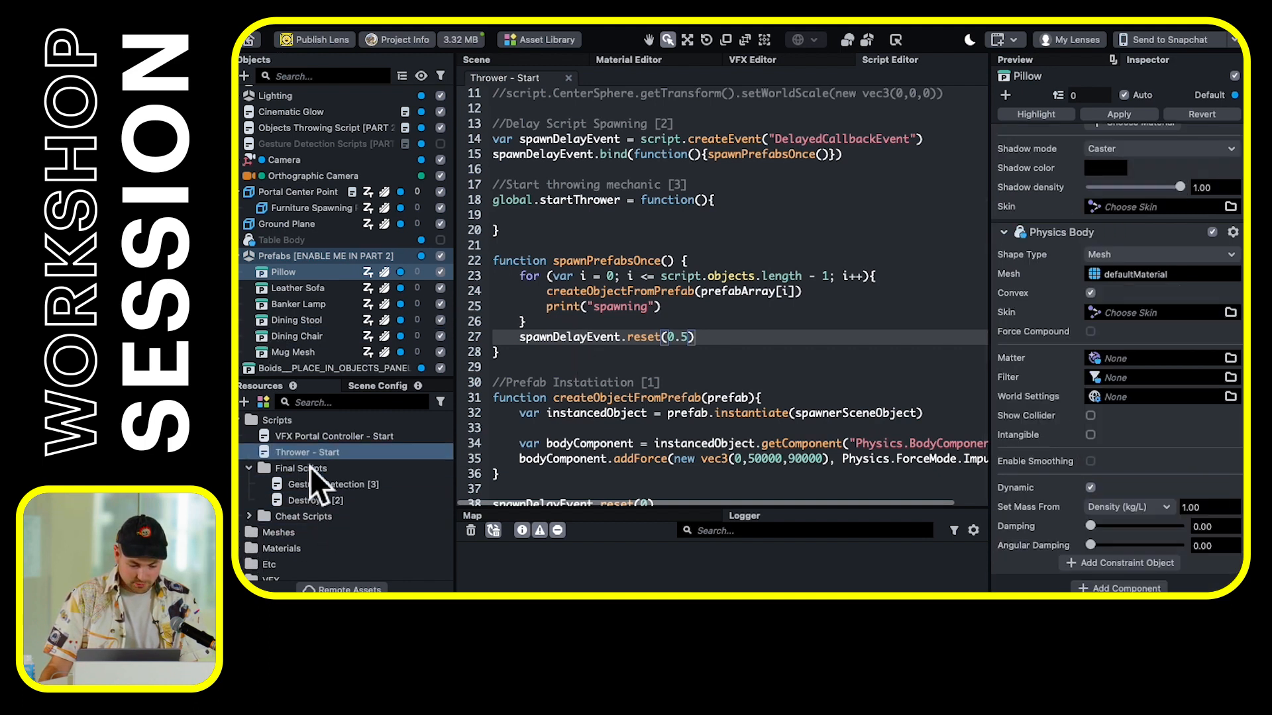
# Open the Destroyer [2] script and review its delayed event, destroy() callback and reset call
pyautogui.click(325, 500)
pyautogui.doubleClick(325, 500)
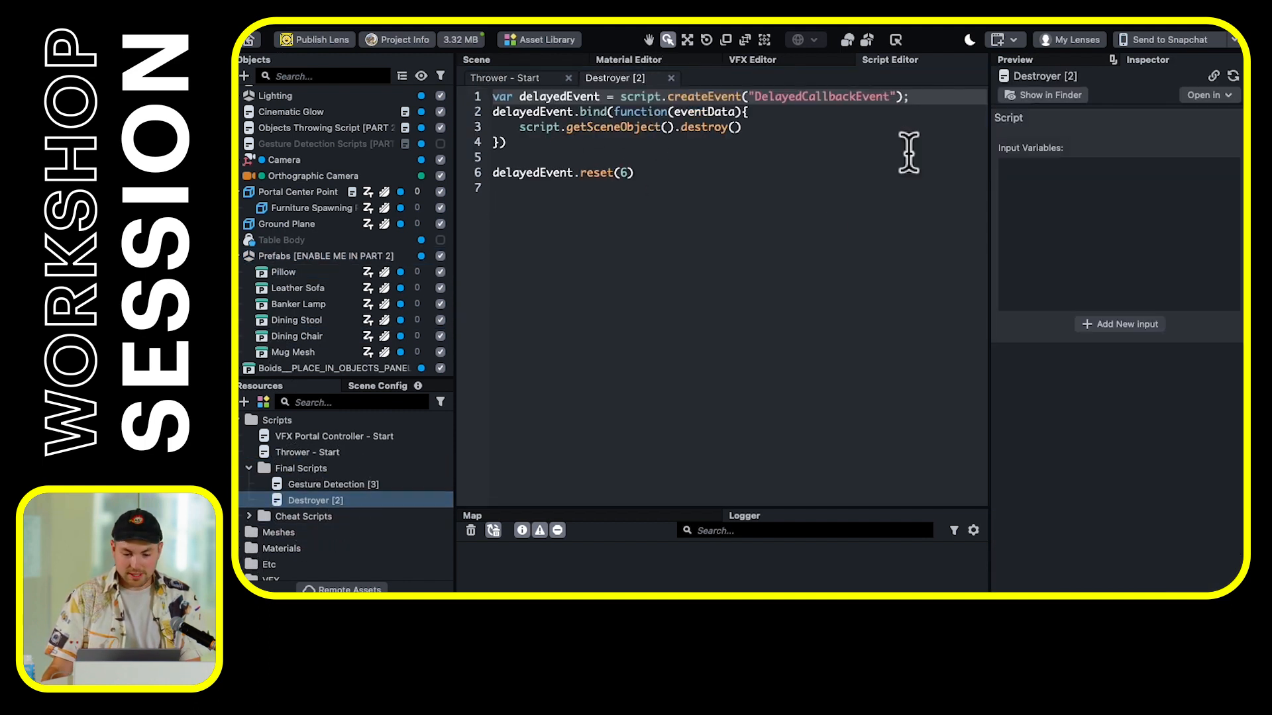
pyautogui.moveTo(636, 174); pyautogui.dragTo(487, 101)
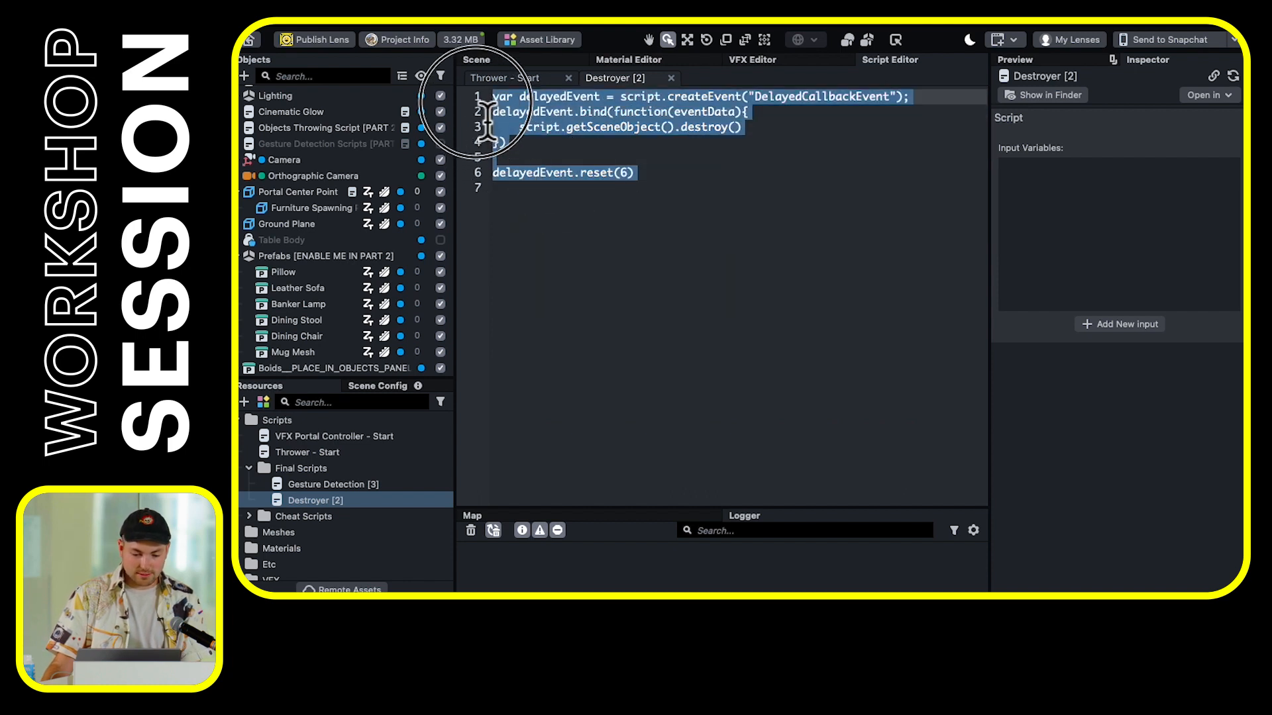
pyautogui.click(756, 212)
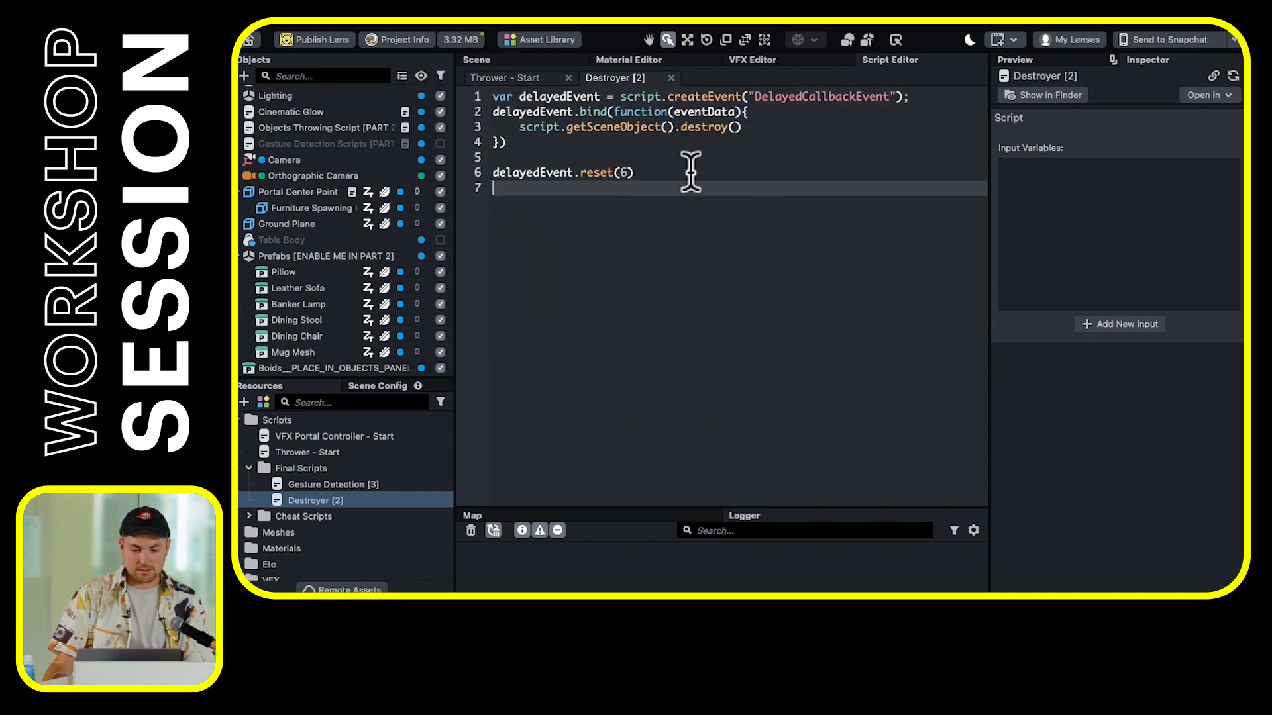
pyautogui.moveTo(513, 127); pyautogui.dragTo(768, 151)
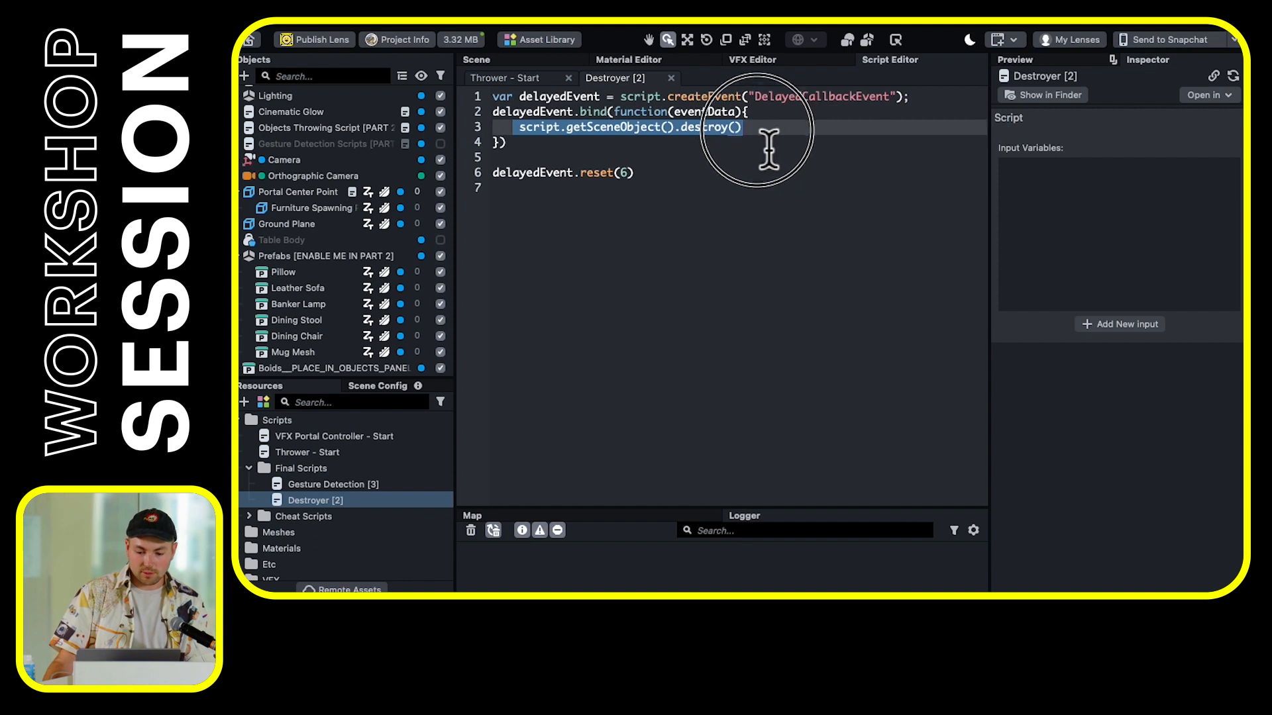
pyautogui.click(828, 246)
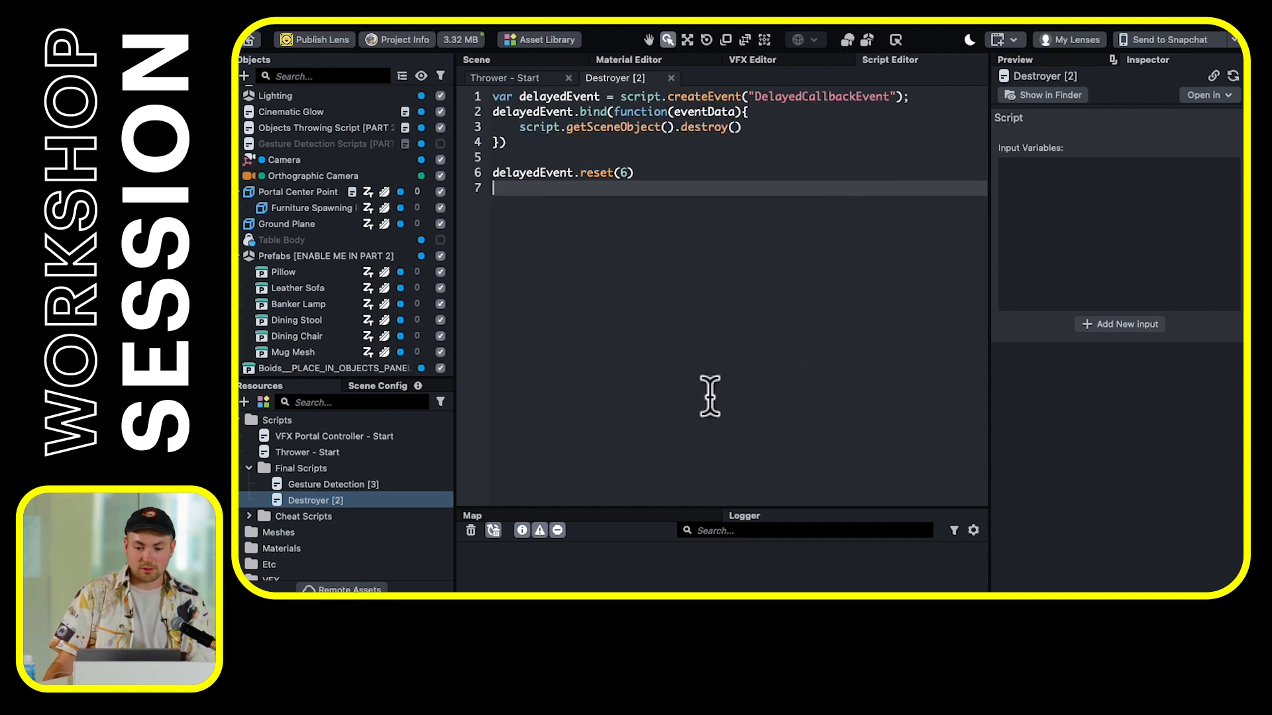
# Attach the Destroyer [2] script to all six furniture prefabs at once, from Pillow to Mug Mesh
pyautogui.click(303, 355)
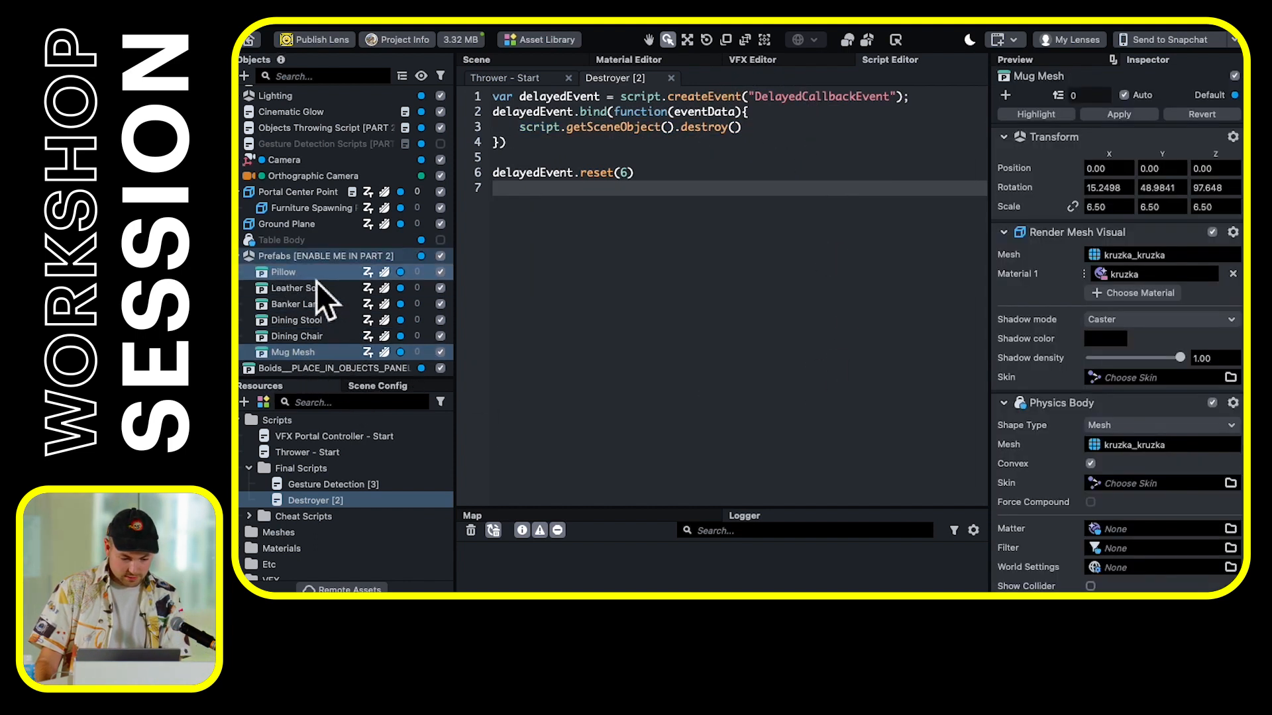
pyautogui.keyDown('shift'); pyautogui.click(316, 279); pyautogui.keyUp('shift')
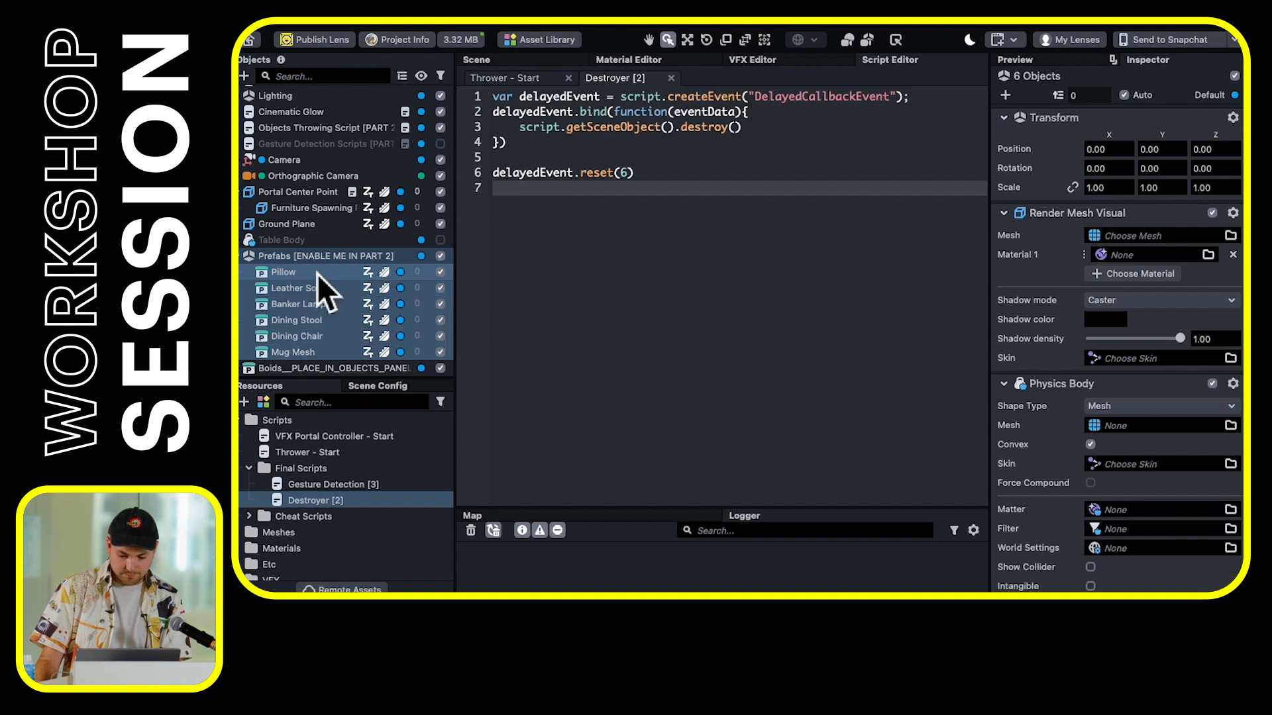
pyautogui.scroll(-5, 1098, 433)
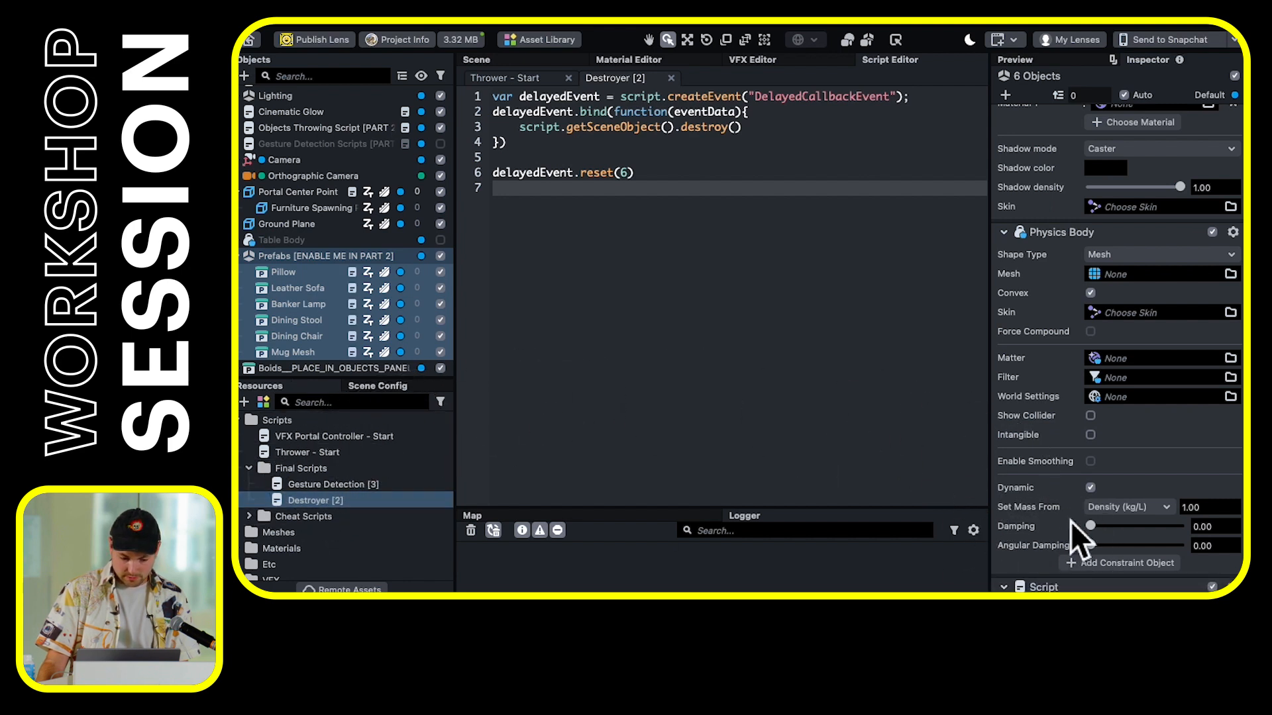
pyautogui.scroll(-2, 1070, 522)
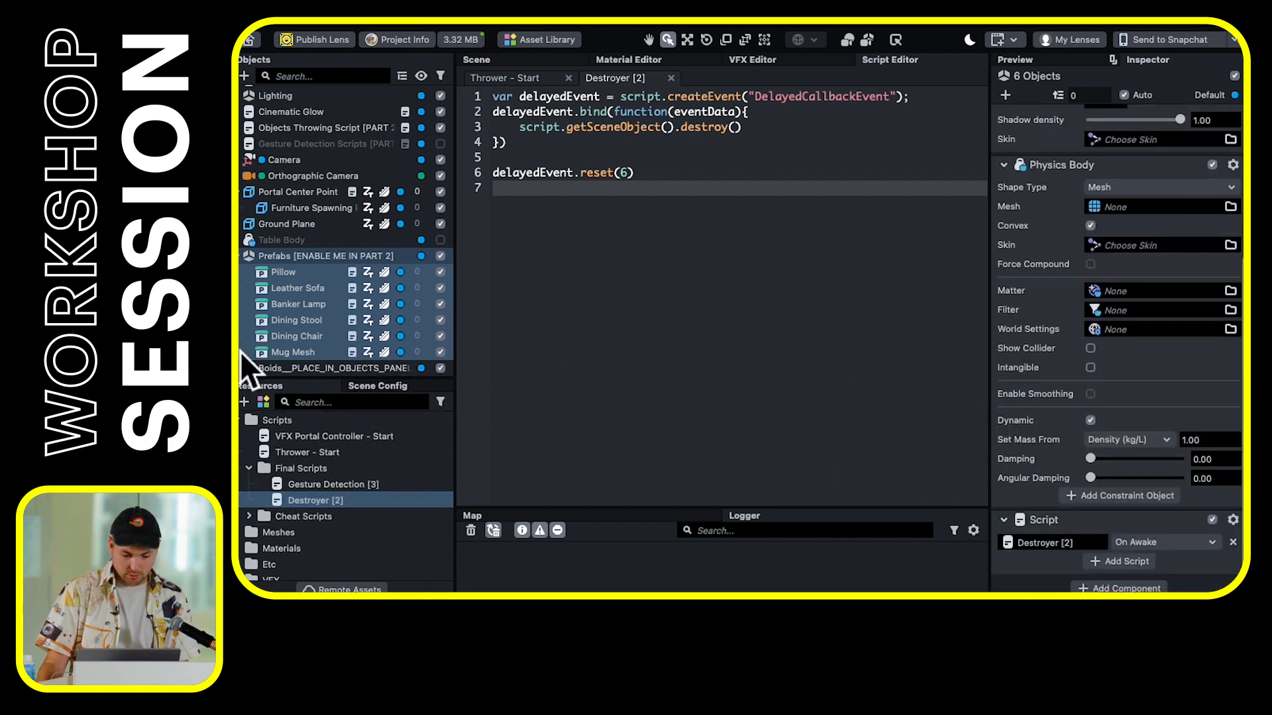
# Check the Destroyer [2] script component on each furniture prefab, from Pillow down to Mug Mesh
pyautogui.click(316, 273)
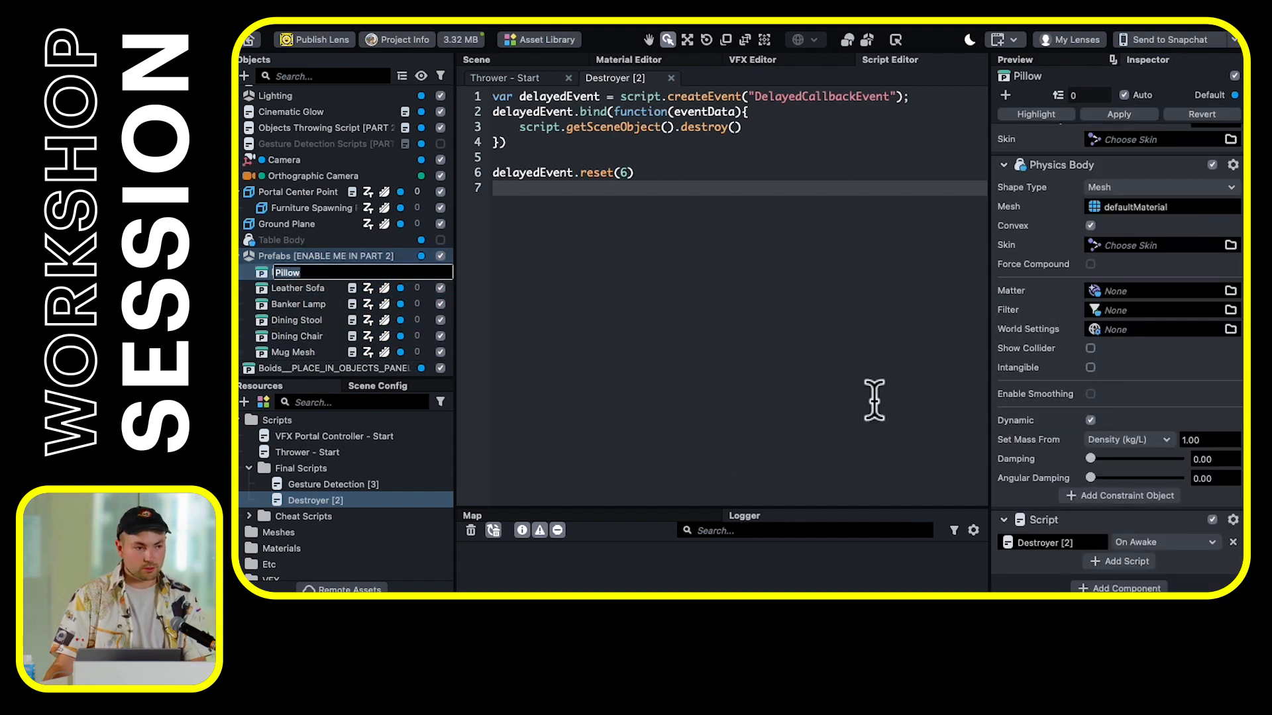
pyautogui.click(320, 288)
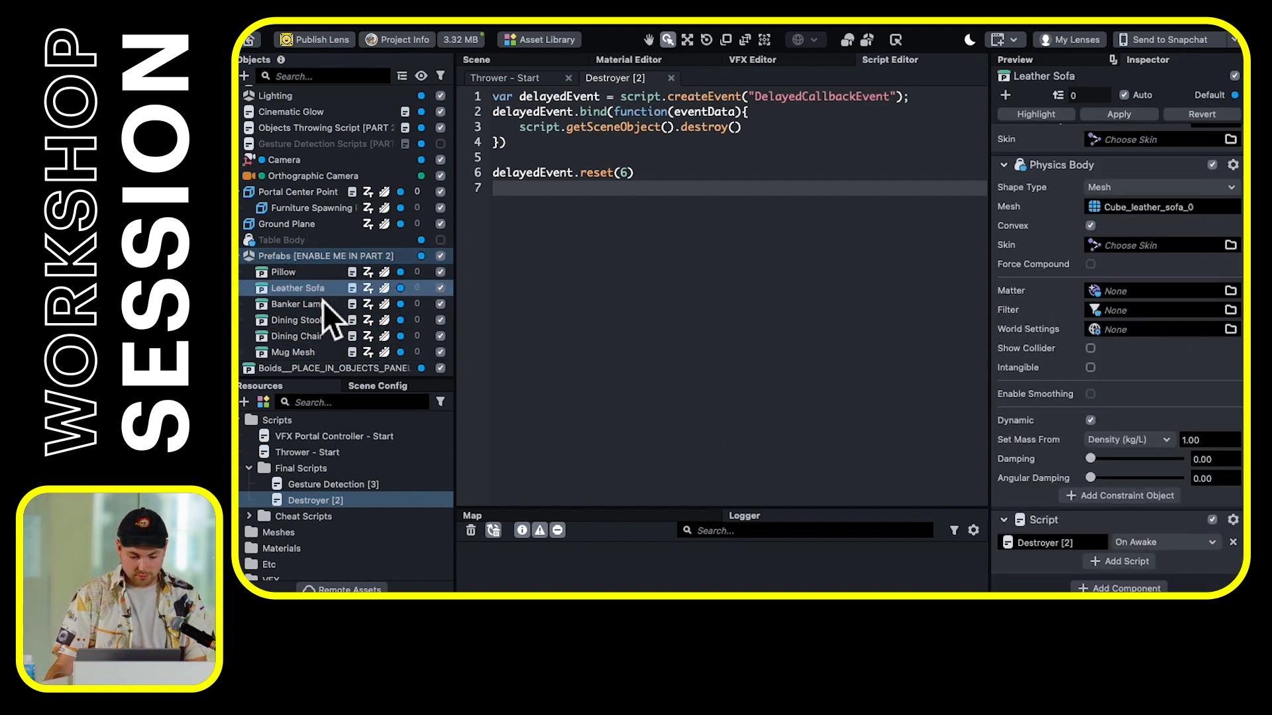
pyautogui.click(324, 306)
pyautogui.click(323, 320)
pyautogui.click(324, 336)
pyautogui.click(327, 353)
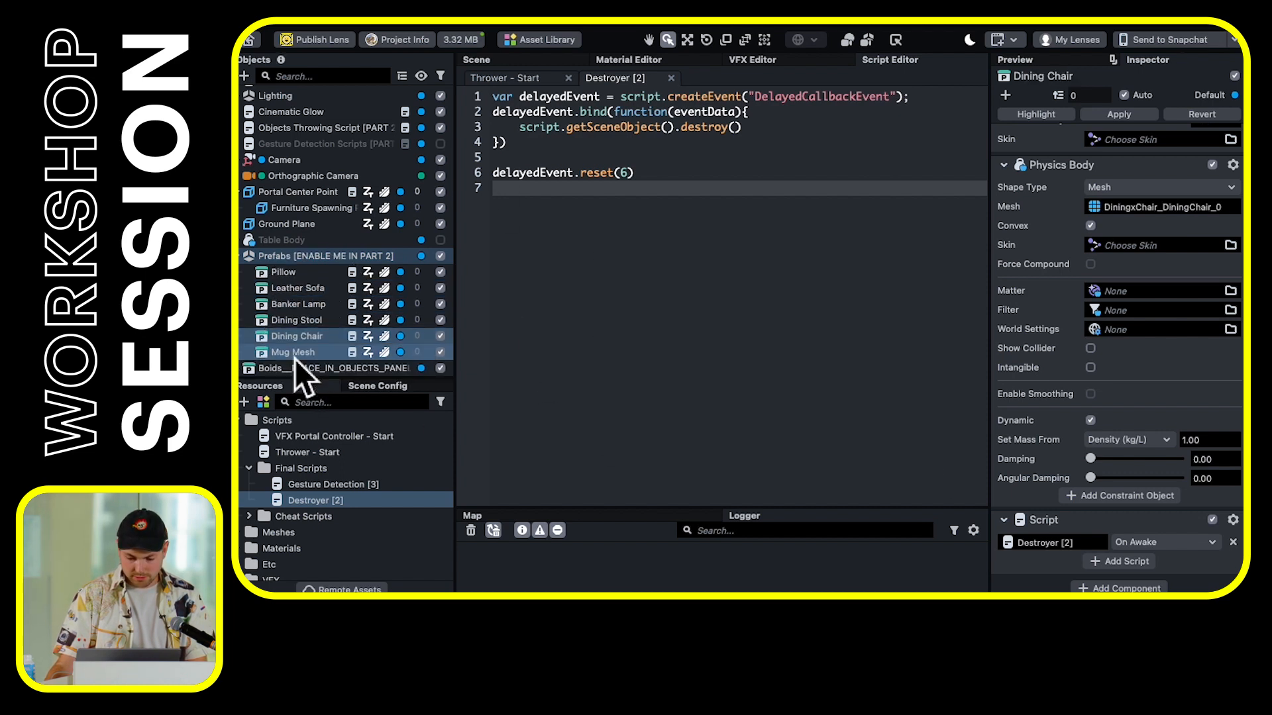
# Apply the added script to each furniture prefab's resource, one object at a time from Mug Mesh up to Pillow
pyautogui.click(295, 355)
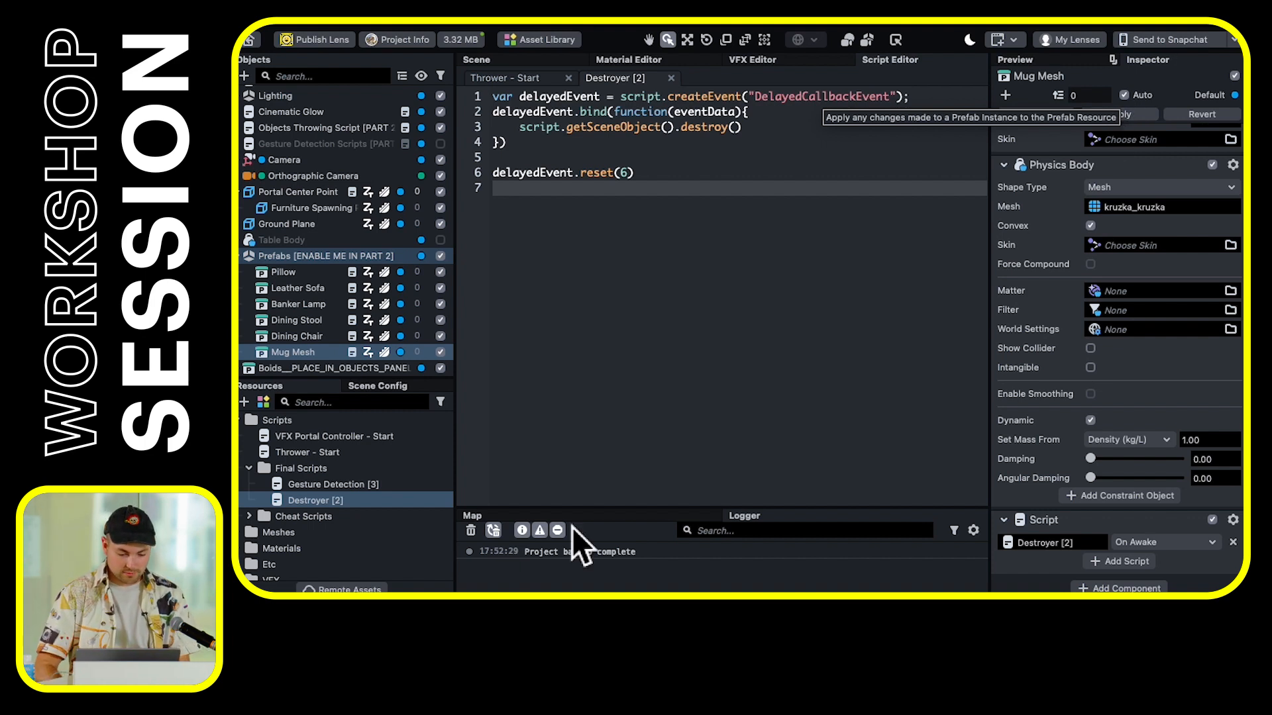
pyautogui.scroll(-3, 332, 502)
pyautogui.scroll(2, 333, 502)
pyautogui.scroll(1, 332, 502)
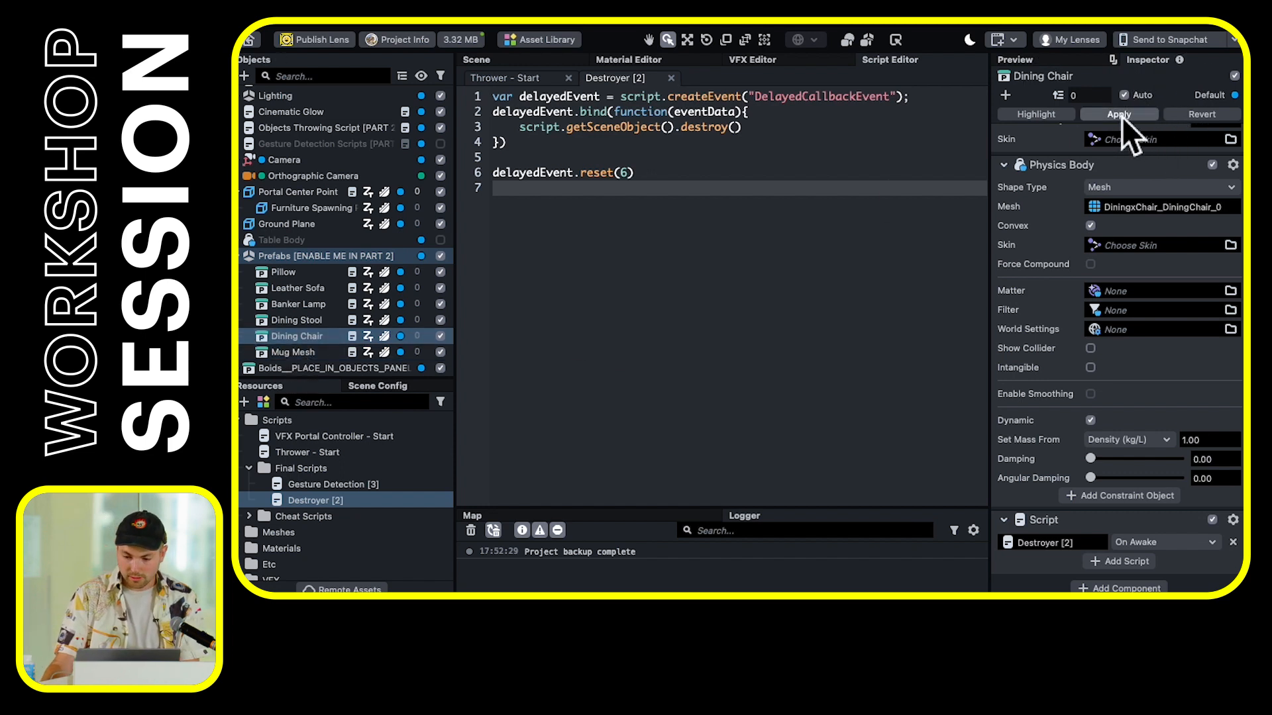
pyautogui.click(331, 321)
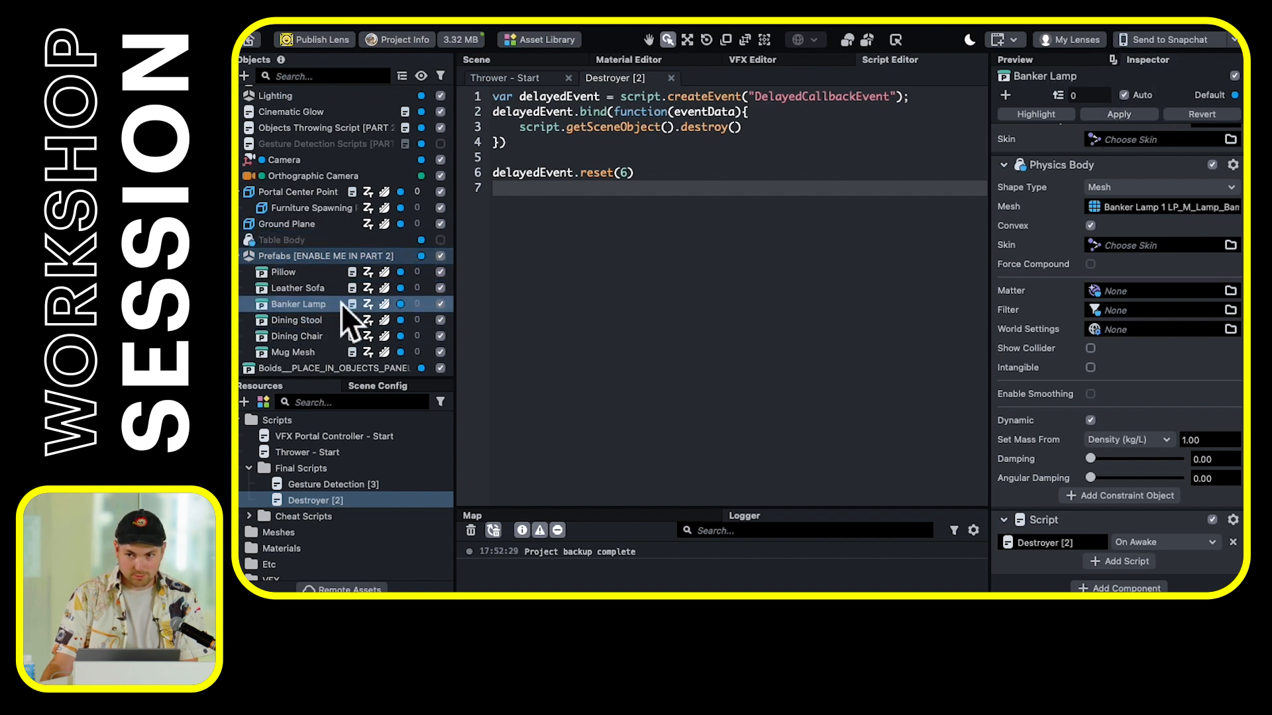
pyautogui.click(311, 288)
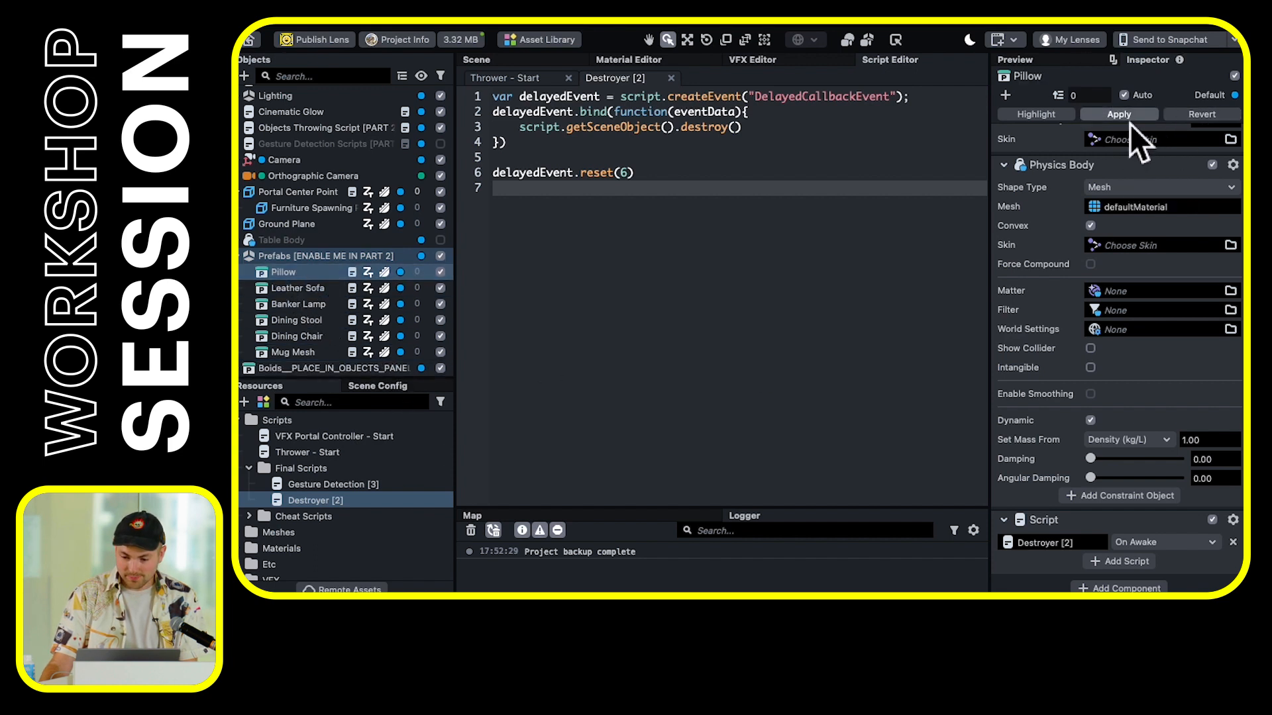
# Resume the preview simulation and look around the portal to examine how the thrown furniture spawns and gets destroyed
pyautogui.click(1053, 66)
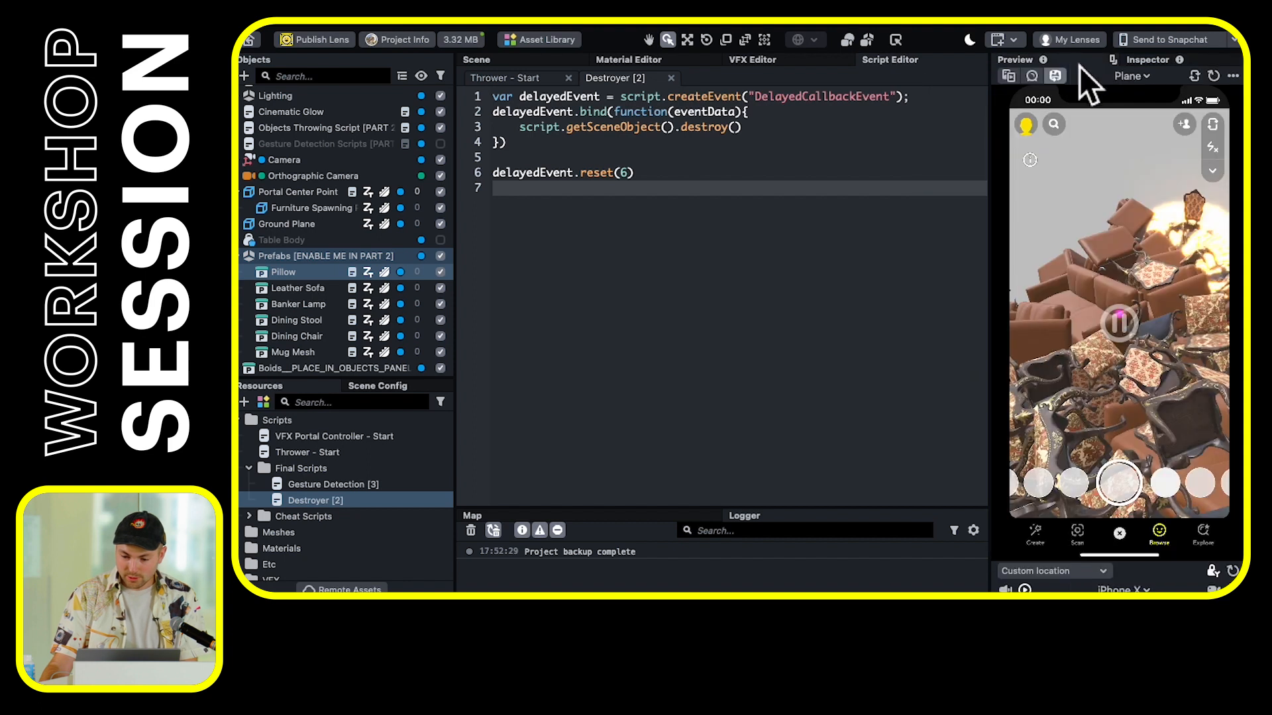
pyautogui.click(1028, 589)
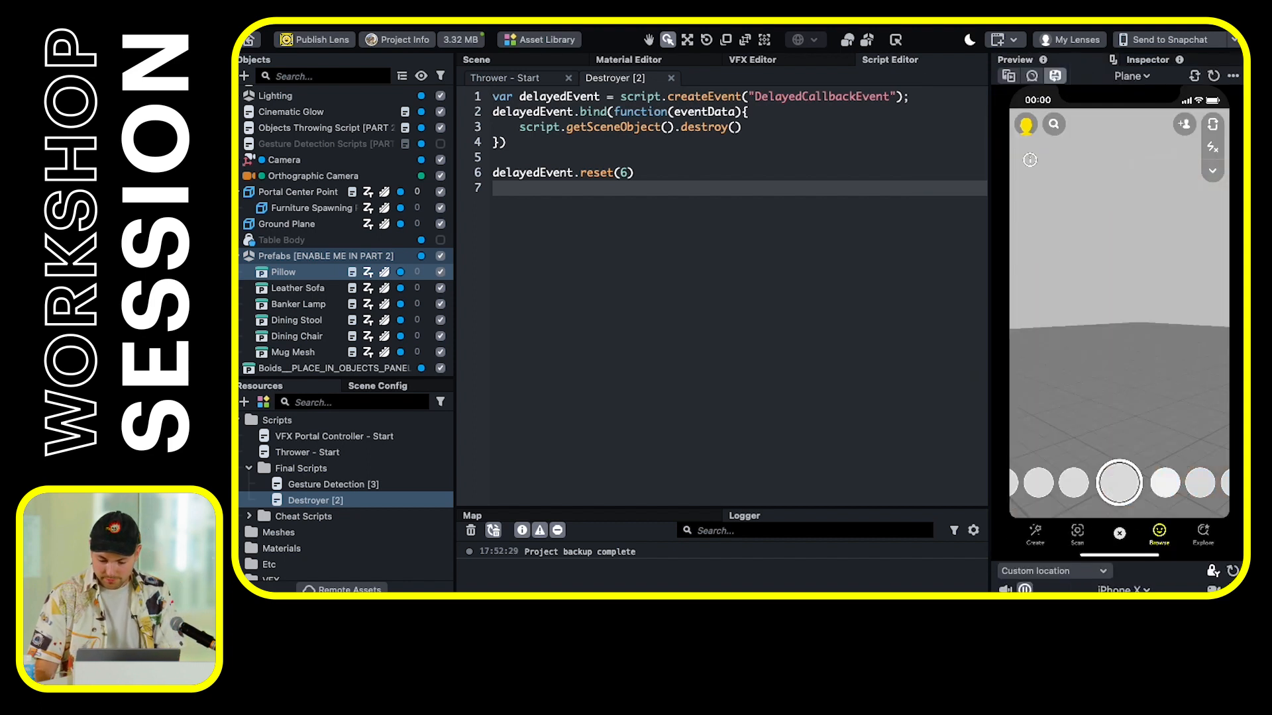
pyautogui.moveTo(1061, 302); pyautogui.dragTo(996, 391)
pyautogui.moveTo(1210, 383); pyautogui.dragTo(1153, 381)
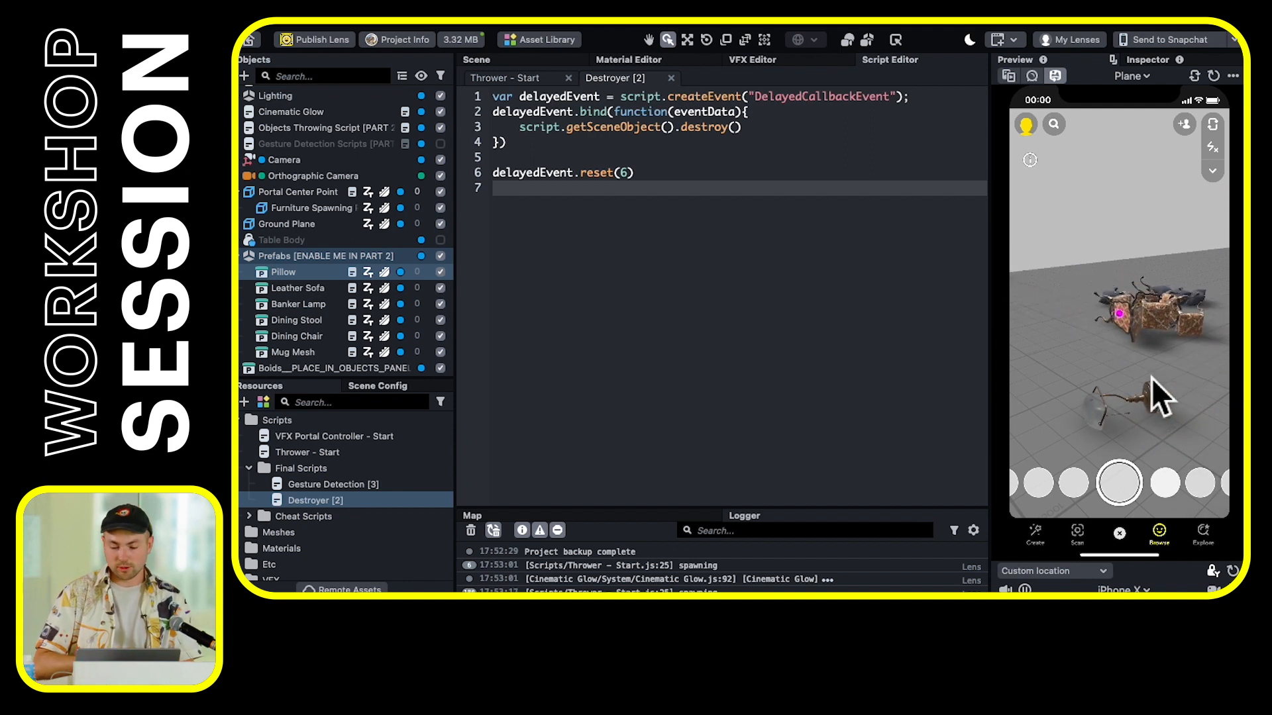
pyautogui.moveTo(1078, 331); pyautogui.dragTo(1082, 377)
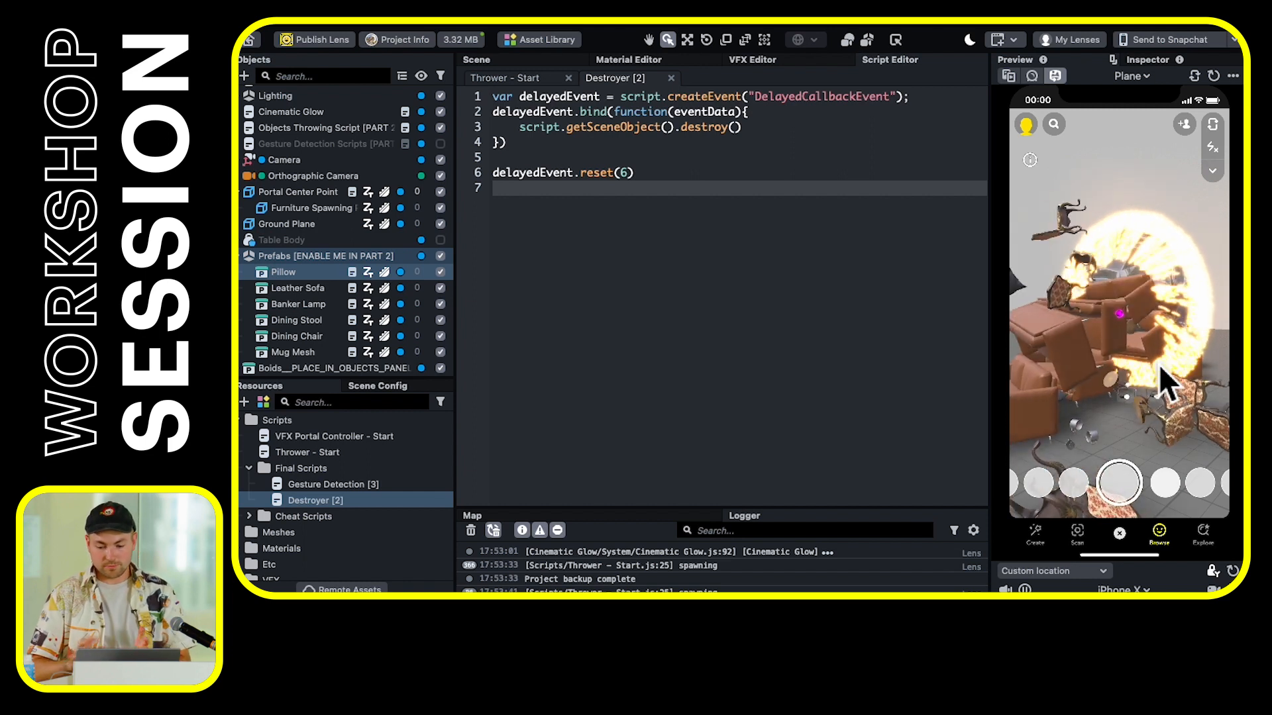
pyautogui.moveTo(1152, 328)
pyautogui.mouseDown(button='right')
pyautogui.moveTo(1116, 317)
pyautogui.moveTo(1147, 320)
pyautogui.mouseUp(button='right')
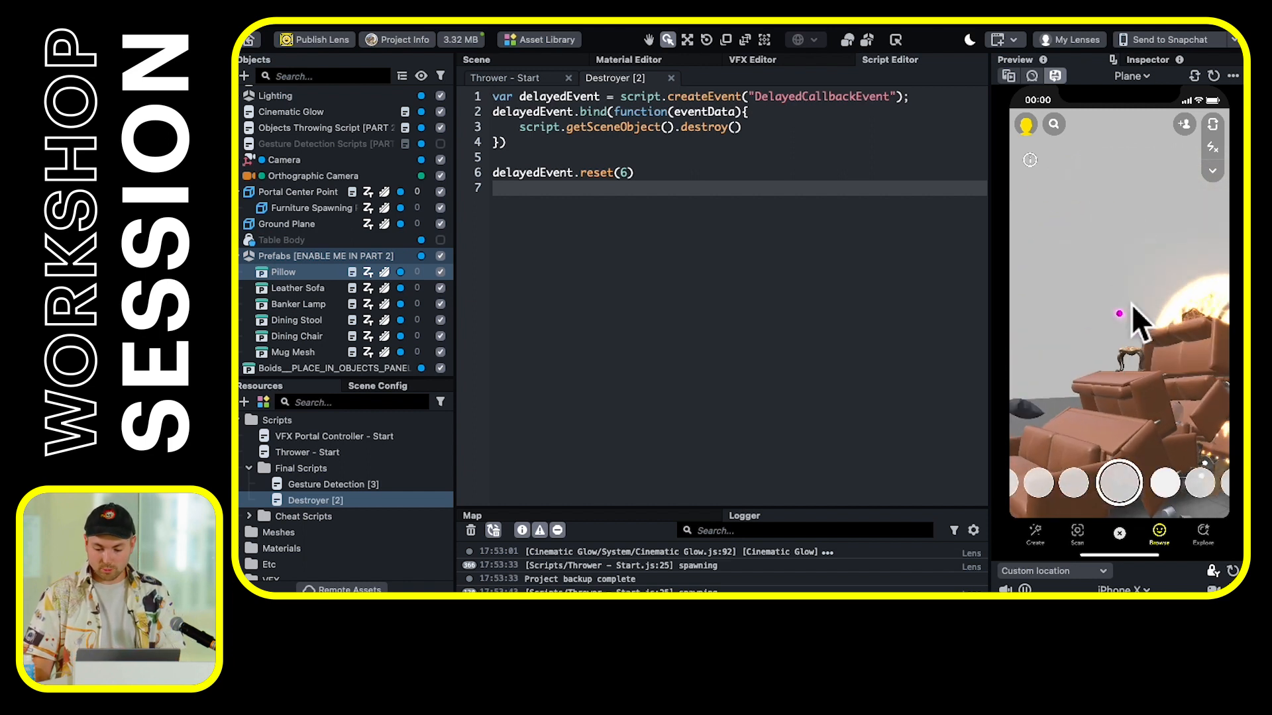
# Look around the portal in the preview and collapse the Prefabs group, the Portal Center Point object and the Scripts folder
pyautogui.moveTo(1081, 296); pyautogui.dragTo(1127, 361, button='right')
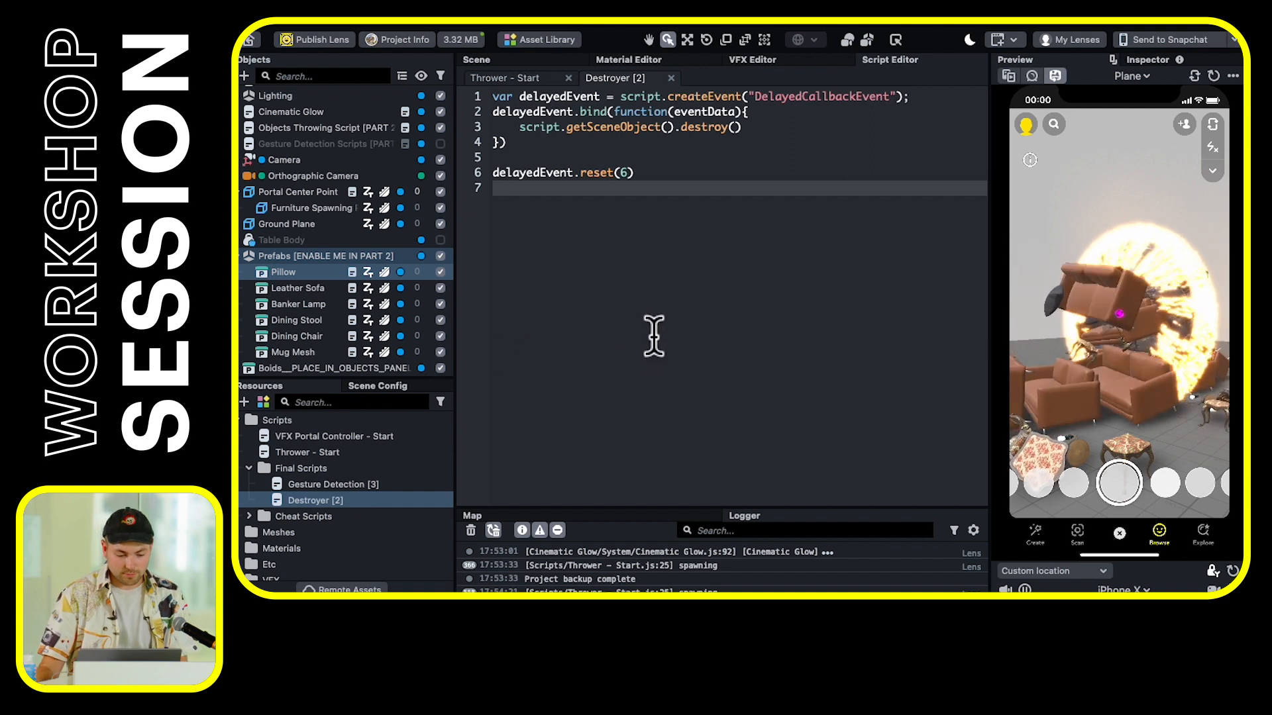
pyautogui.click(242, 257)
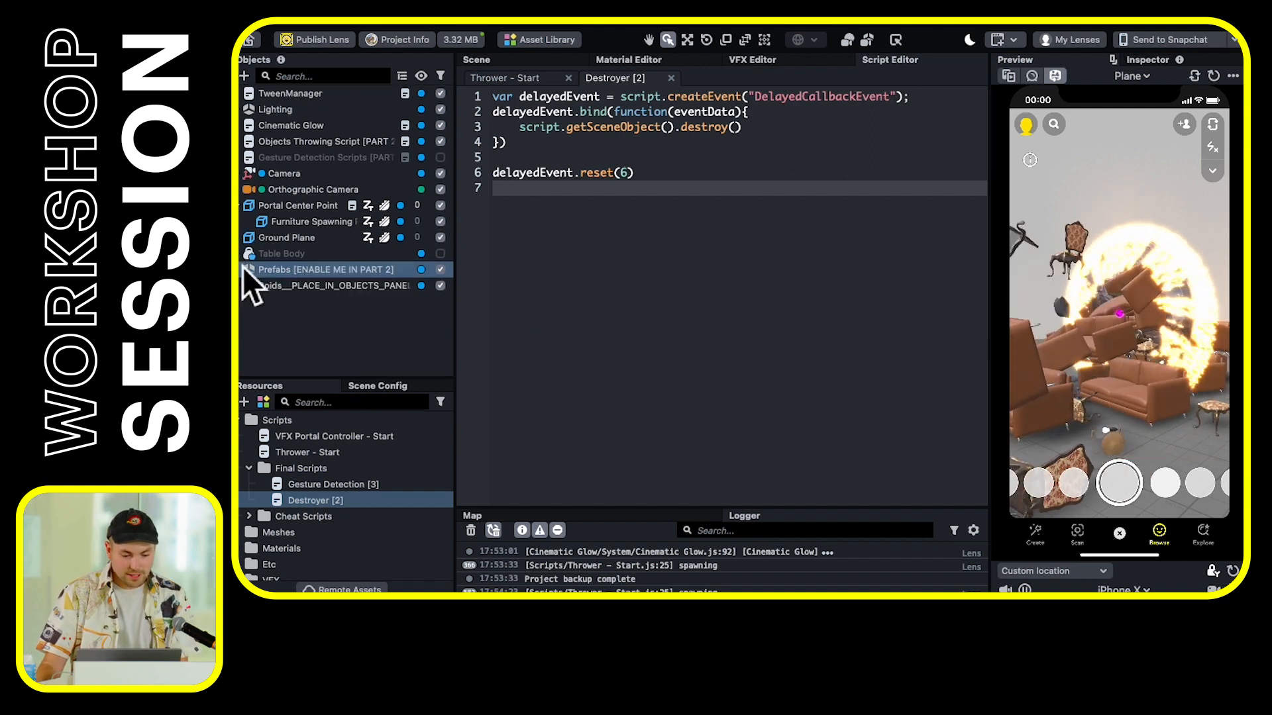
pyautogui.click(245, 205)
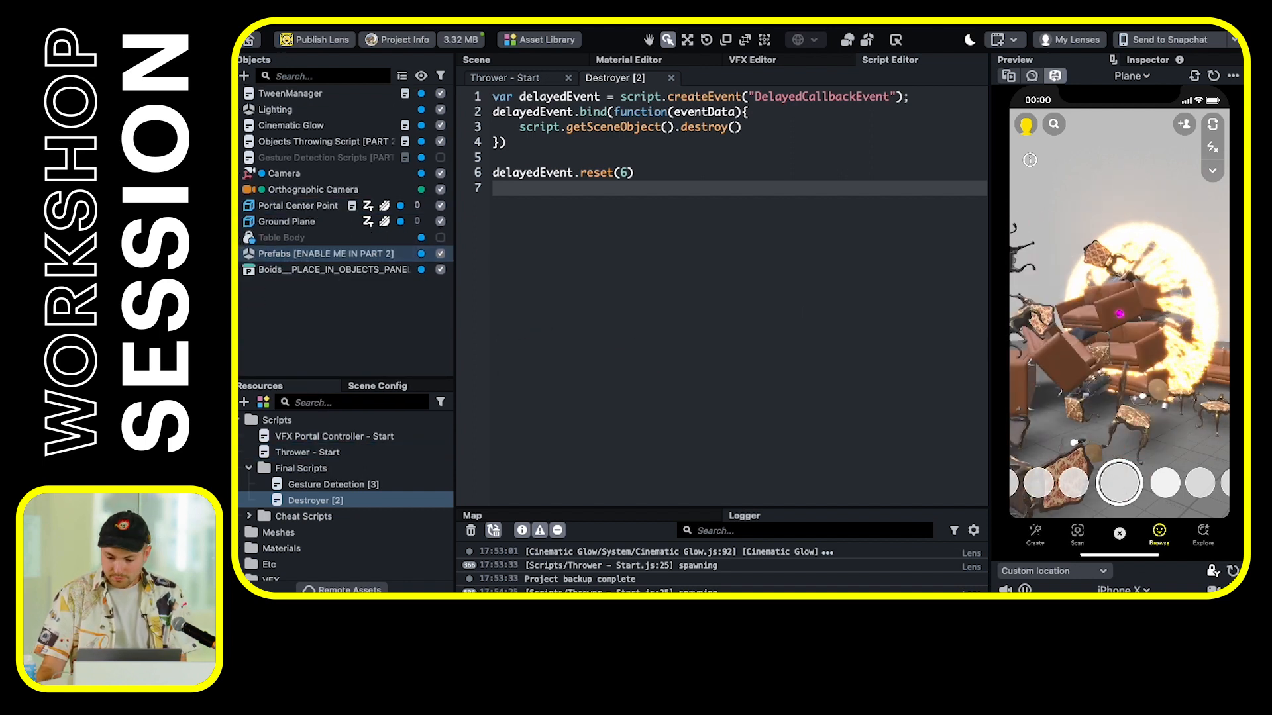
pyautogui.moveTo(1086, 345); pyautogui.dragTo(1111, 356, button='right')
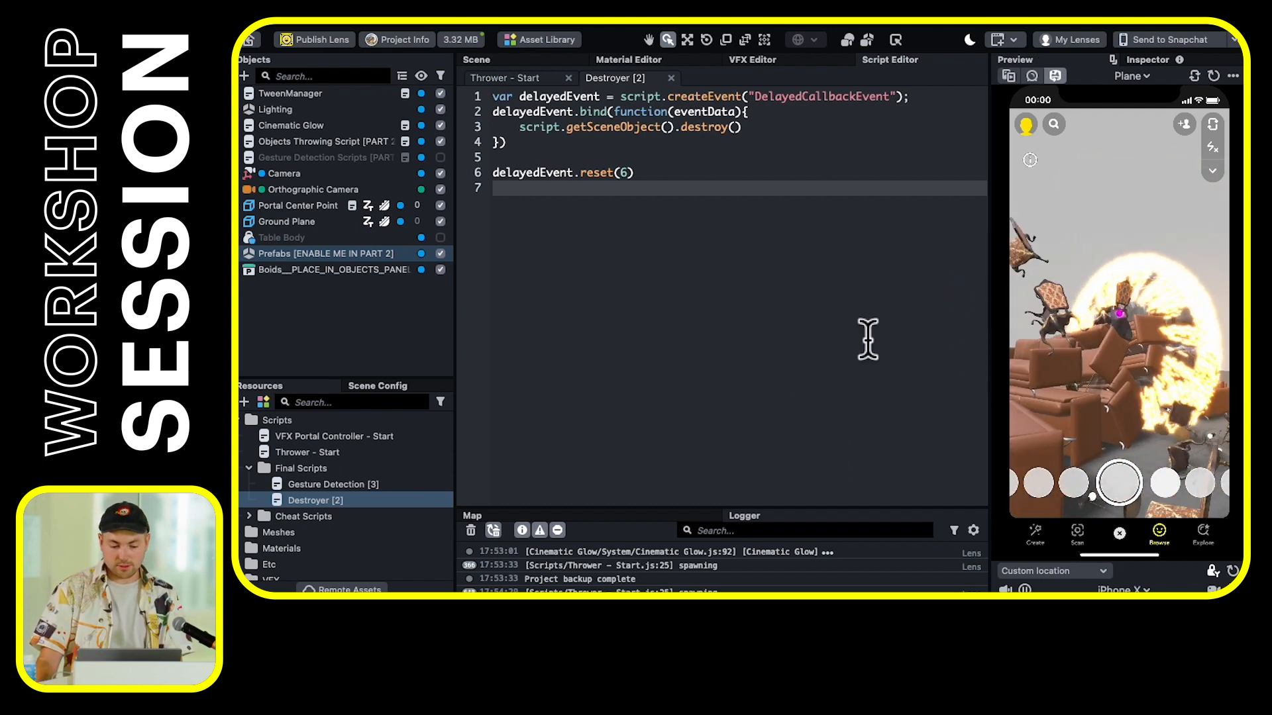
pyautogui.click(242, 420)
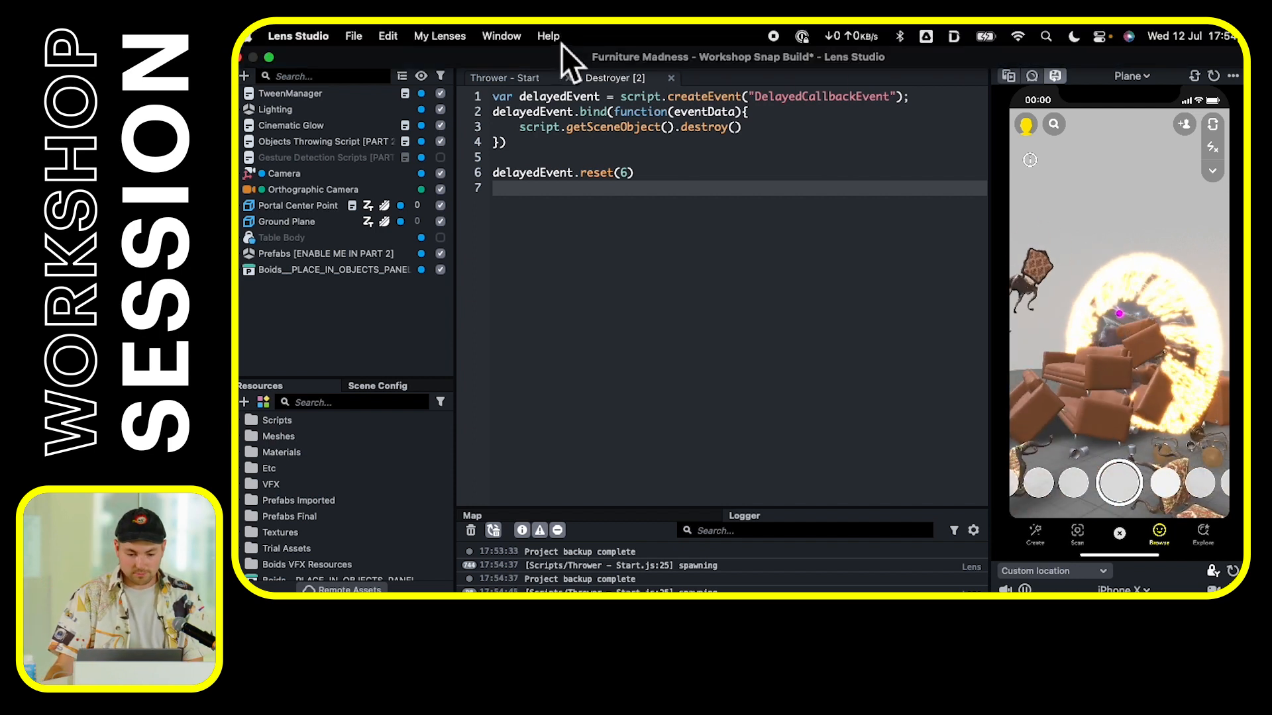
# Open the Asset Library, clear its cinematic search and dock it alongside the Scene view
pyautogui.click(513, 40)
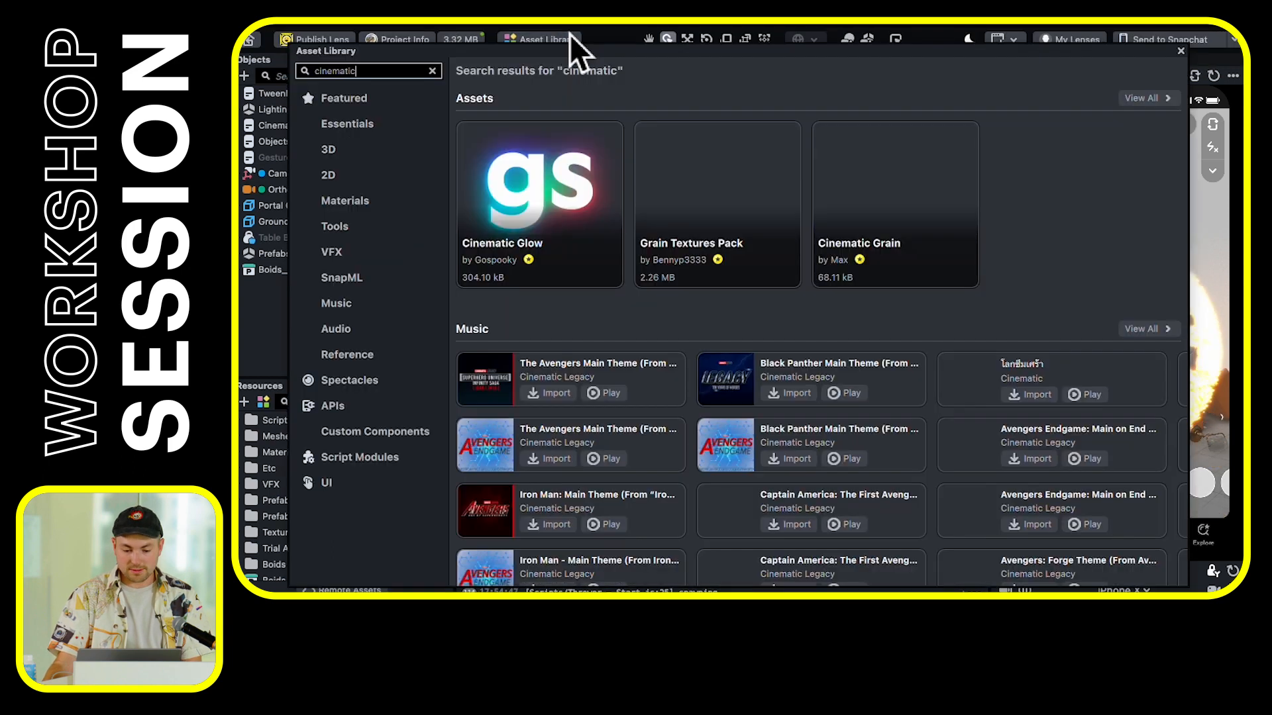
pyautogui.click(434, 71)
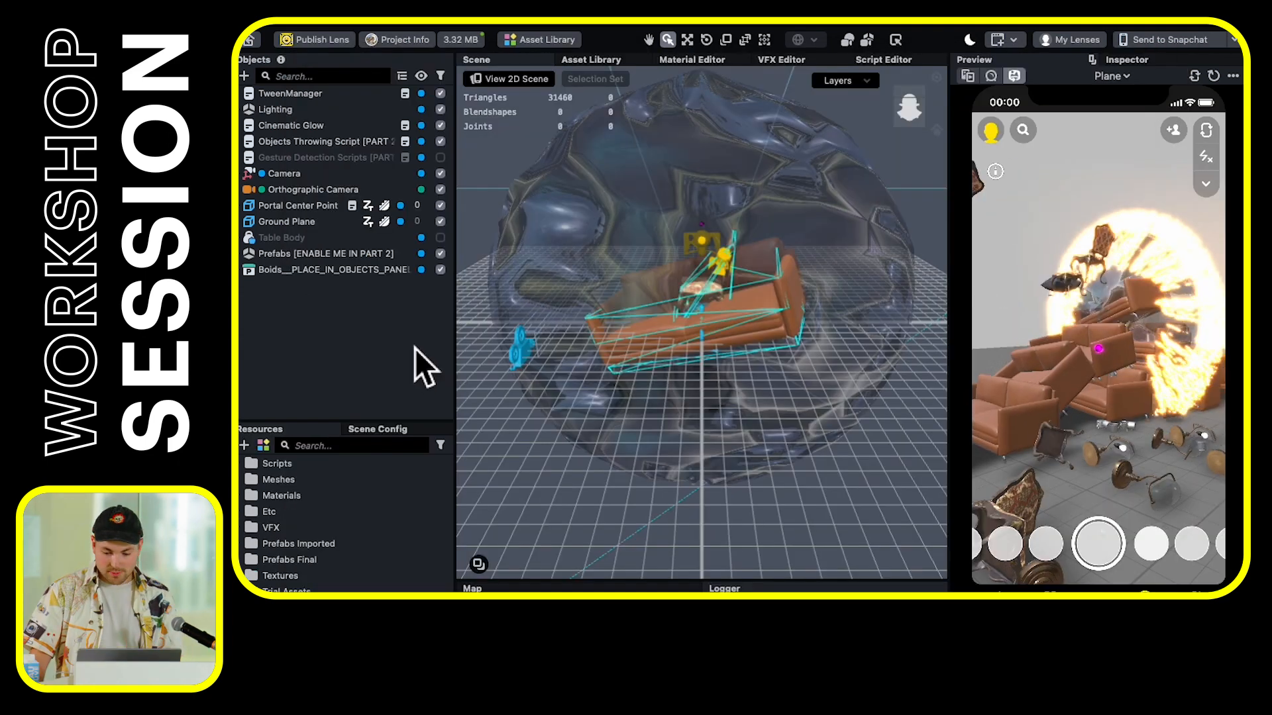
pyautogui.click(245, 74)
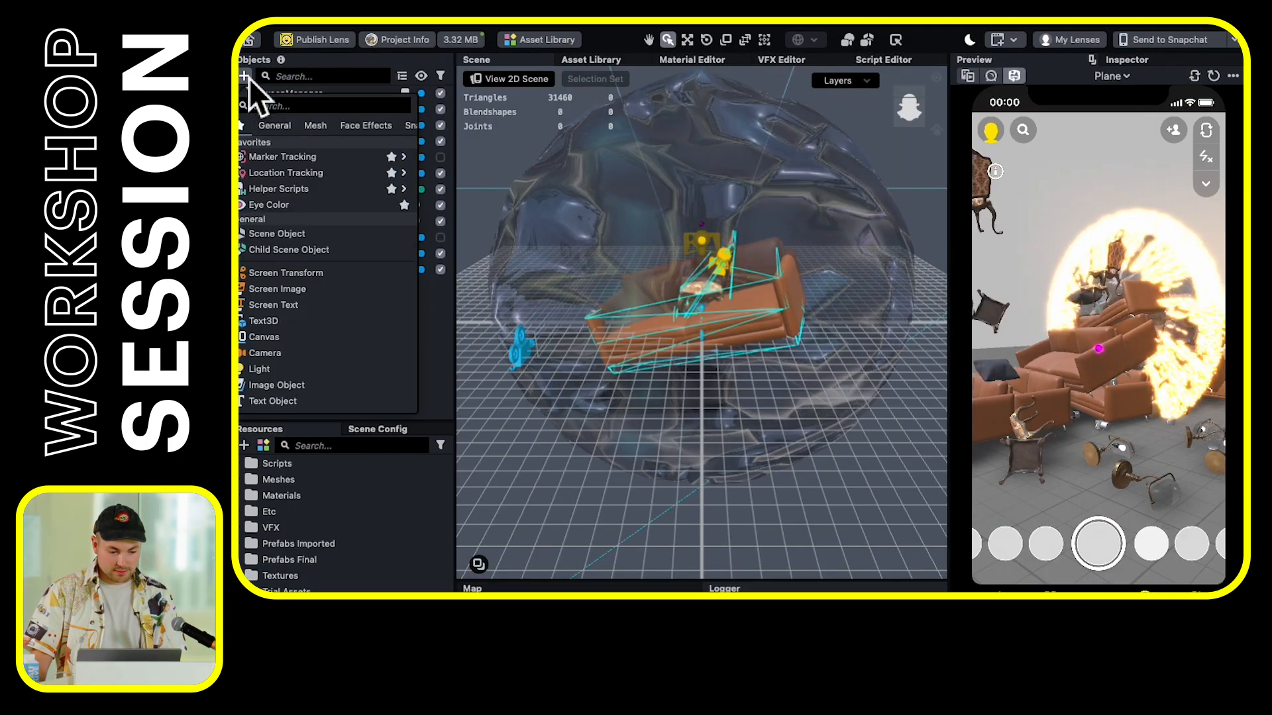
pyautogui.write('hand')
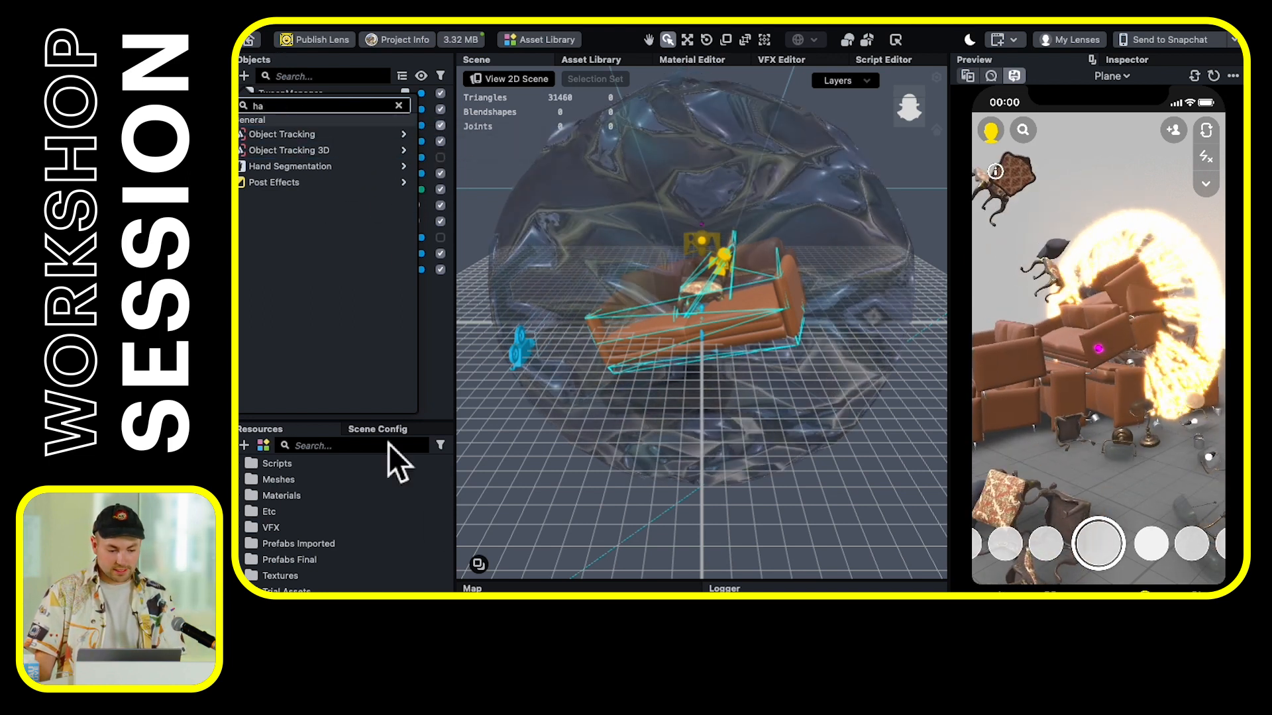
pyautogui.click(452, 381)
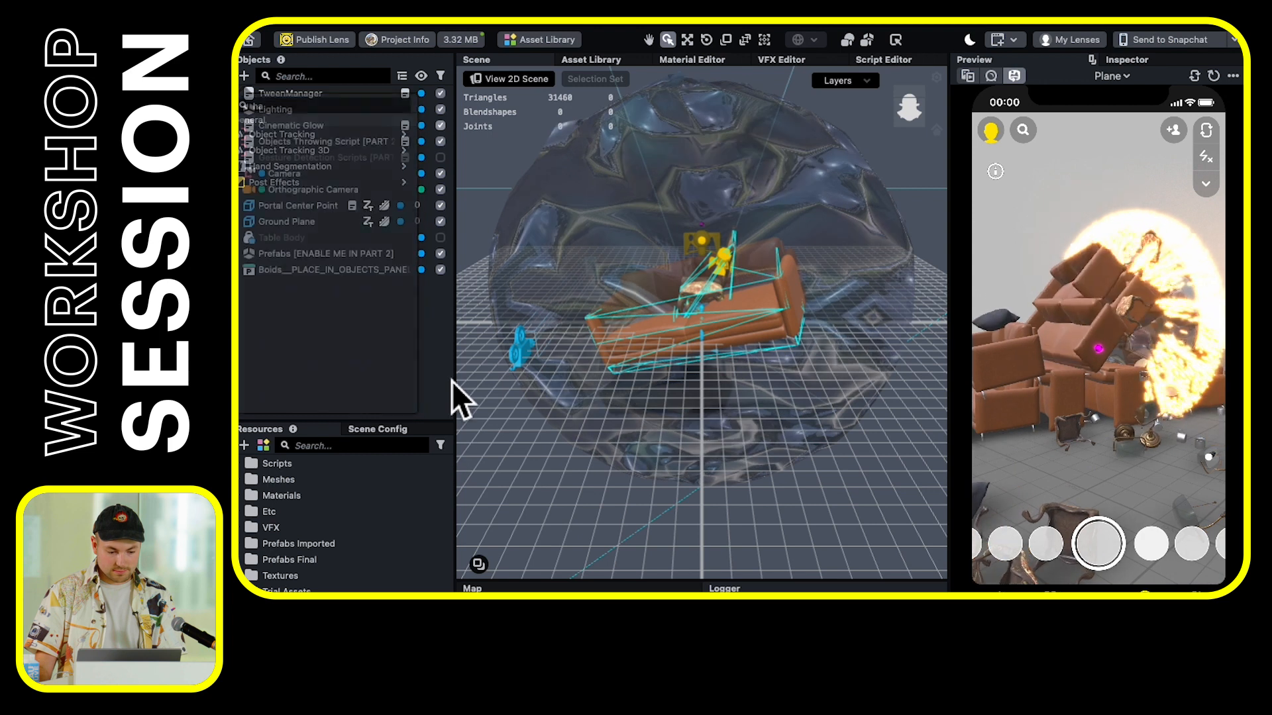
# Find the hand-related objects, add a Hand Tracking object under Object Tracking, and show its Center object's tracking settings
pyautogui.click(249, 76)
pyautogui.write('hand')
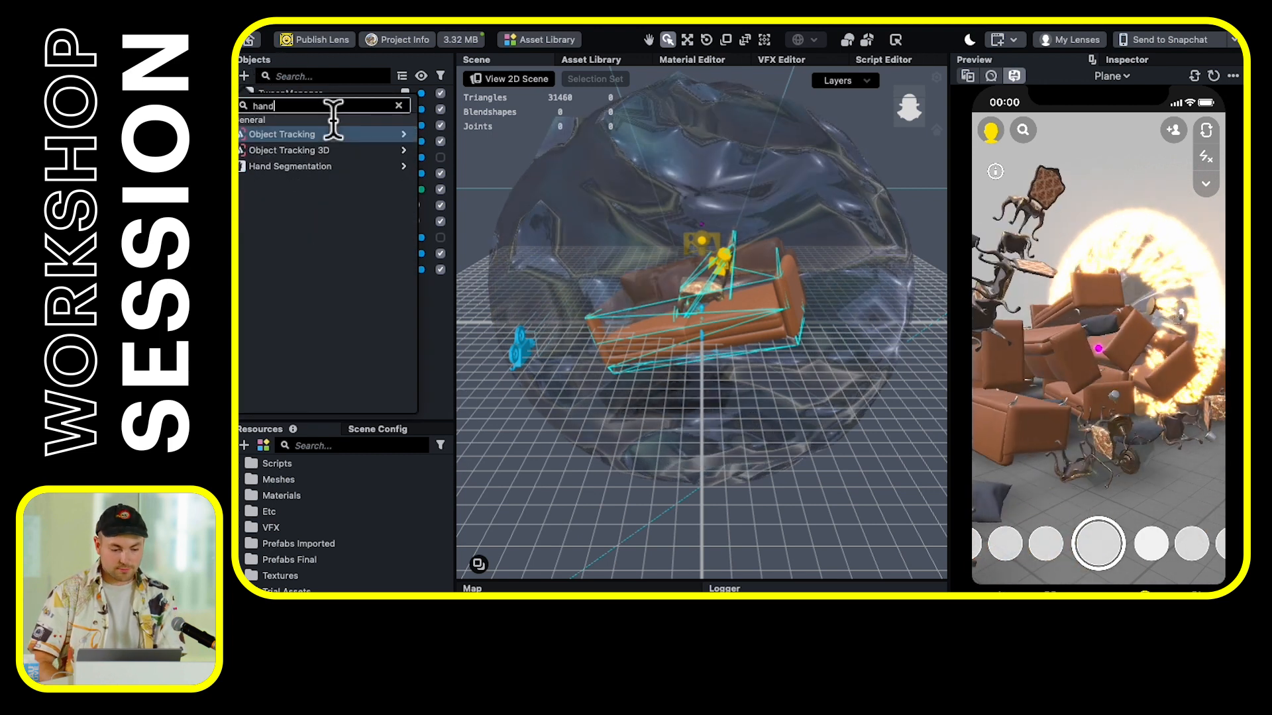
pyautogui.moveTo(411, 135)
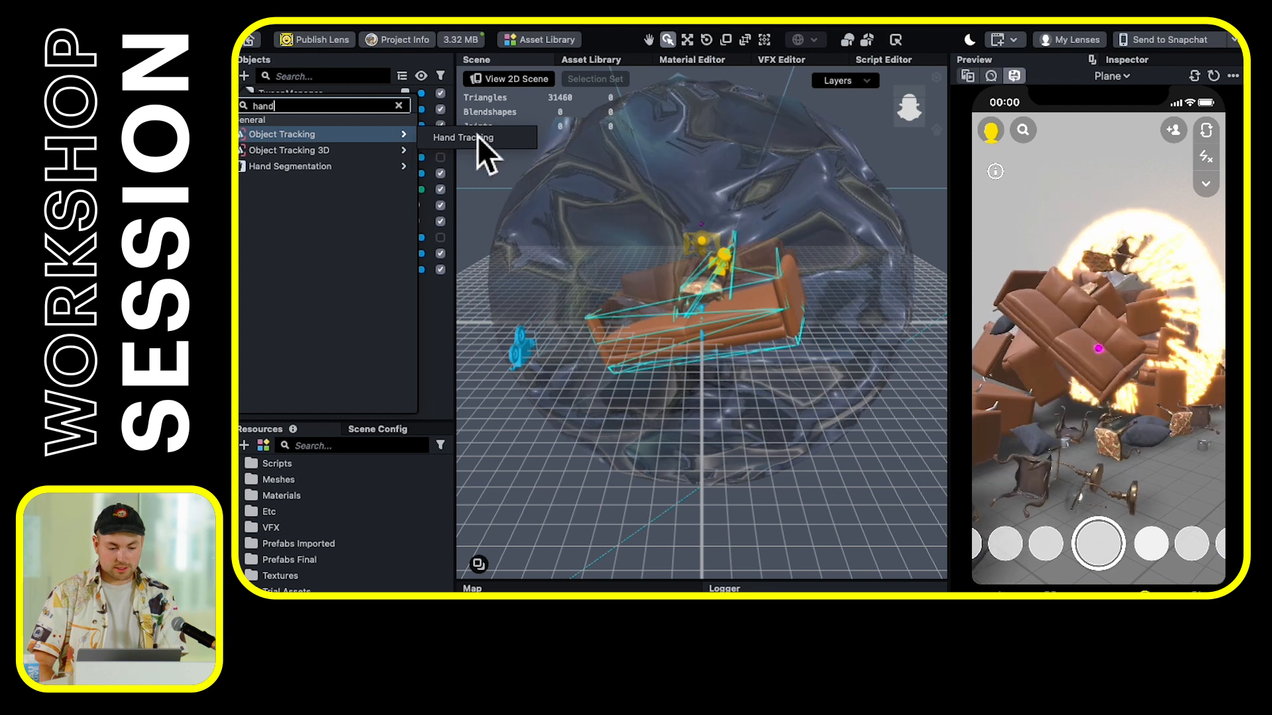
pyautogui.click(438, 139)
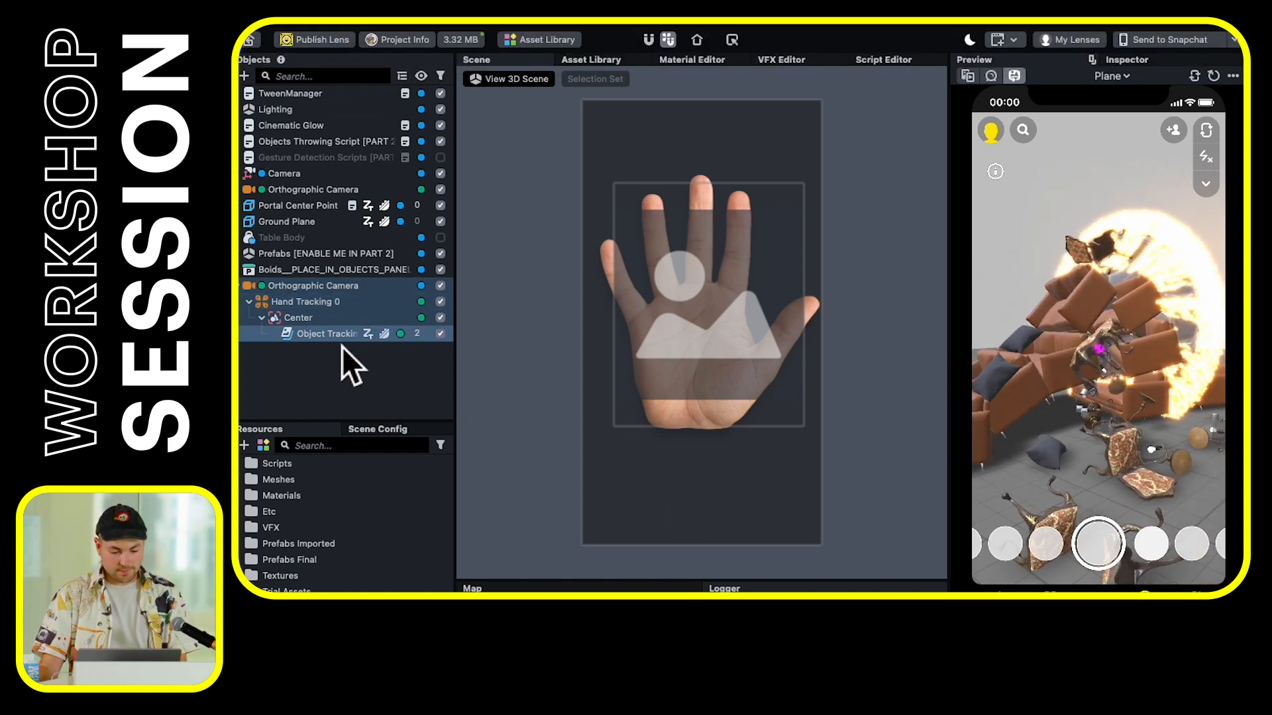
pyautogui.click(314, 318)
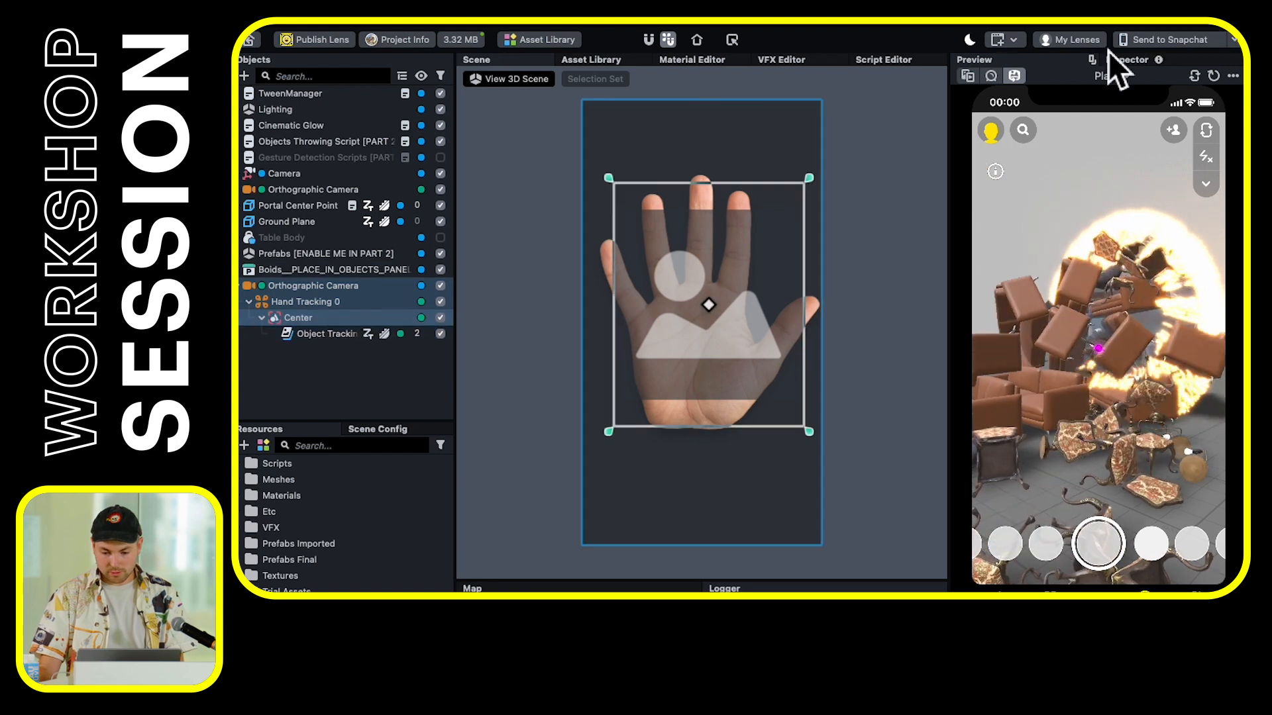
pyautogui.click(1139, 59)
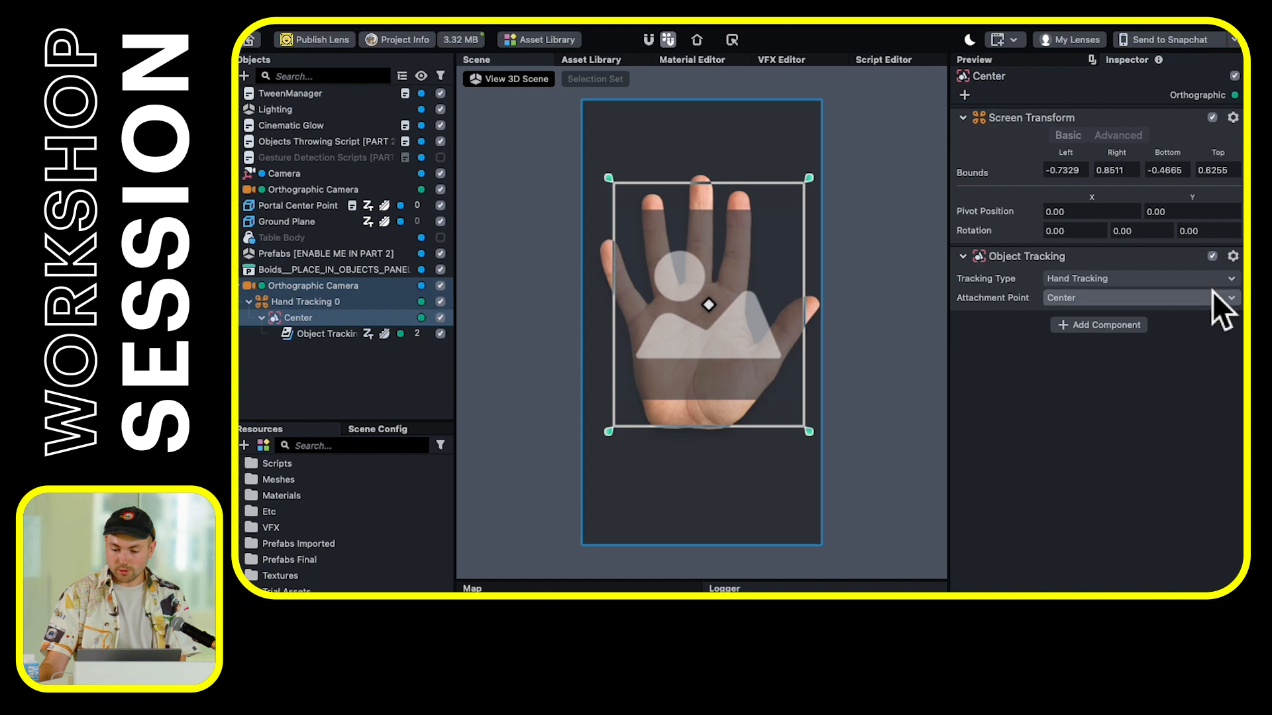
# Open the Gesture Detection [3] script attached to the disabled Gesture Detection Scripts object in the script editor
pyautogui.click(315, 163)
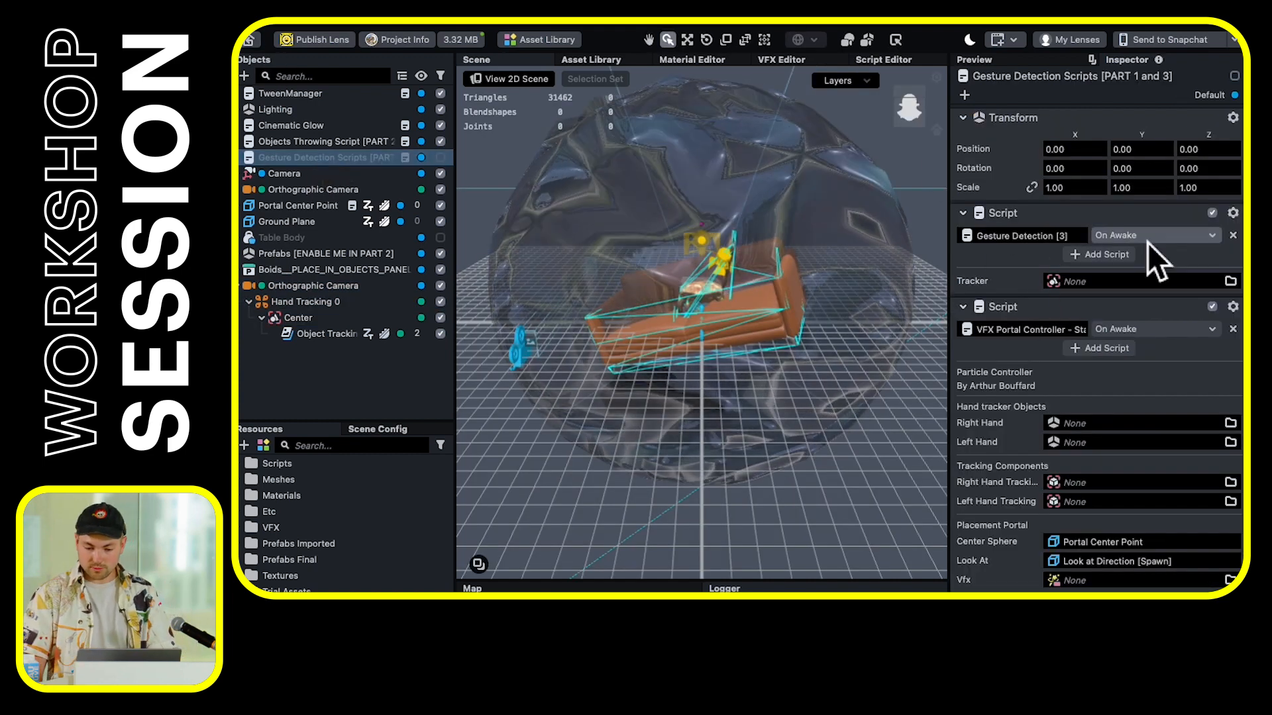
pyautogui.rightClick(1031, 235)
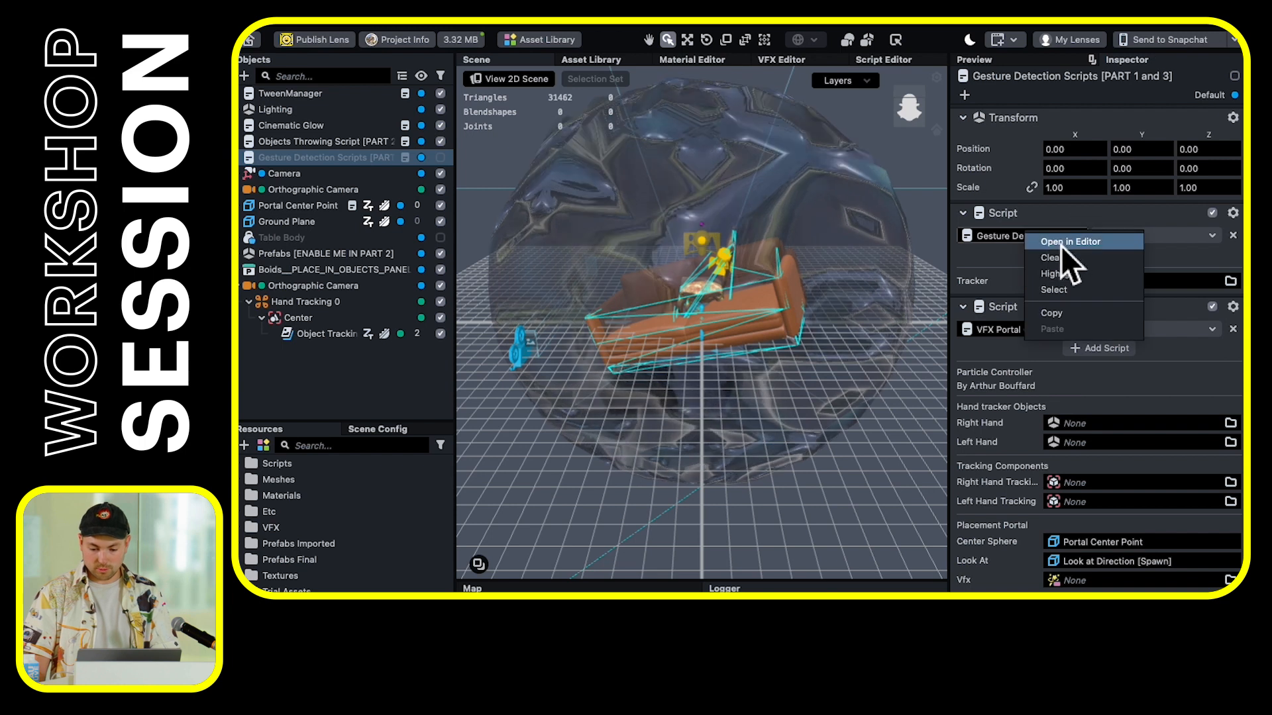
pyautogui.click(1080, 242)
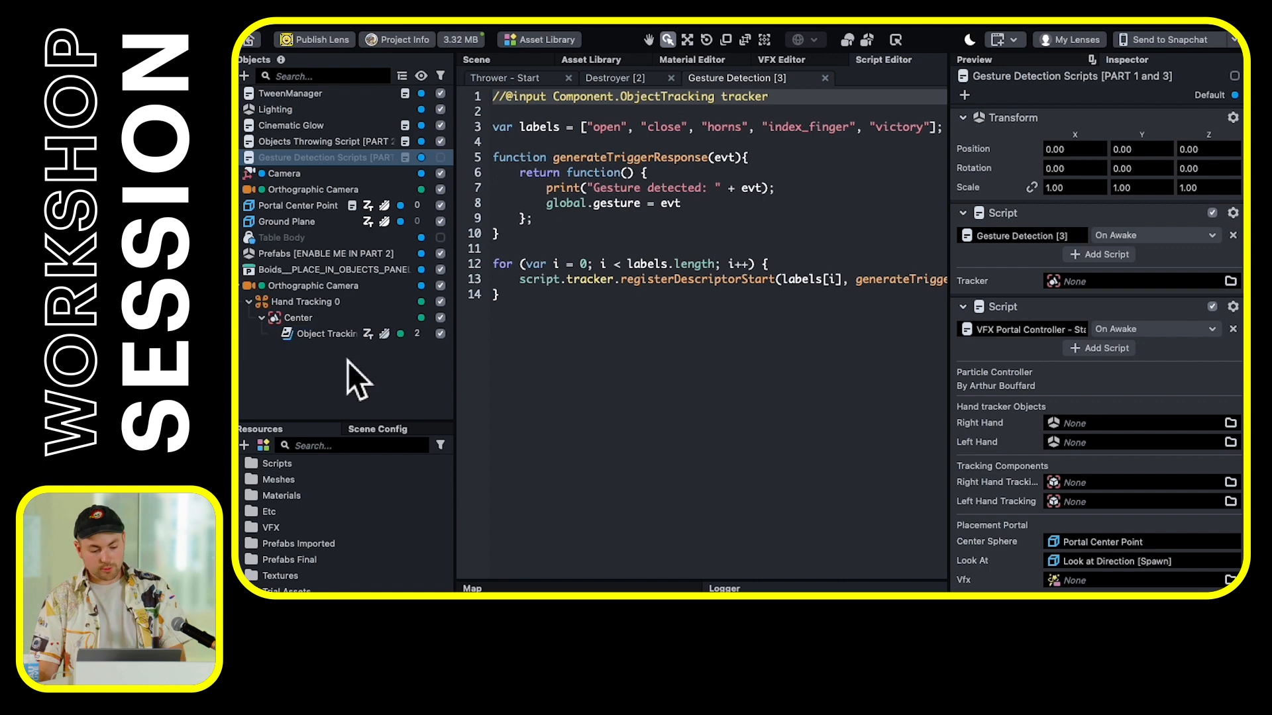
pyautogui.scroll(-1, 277, 523)
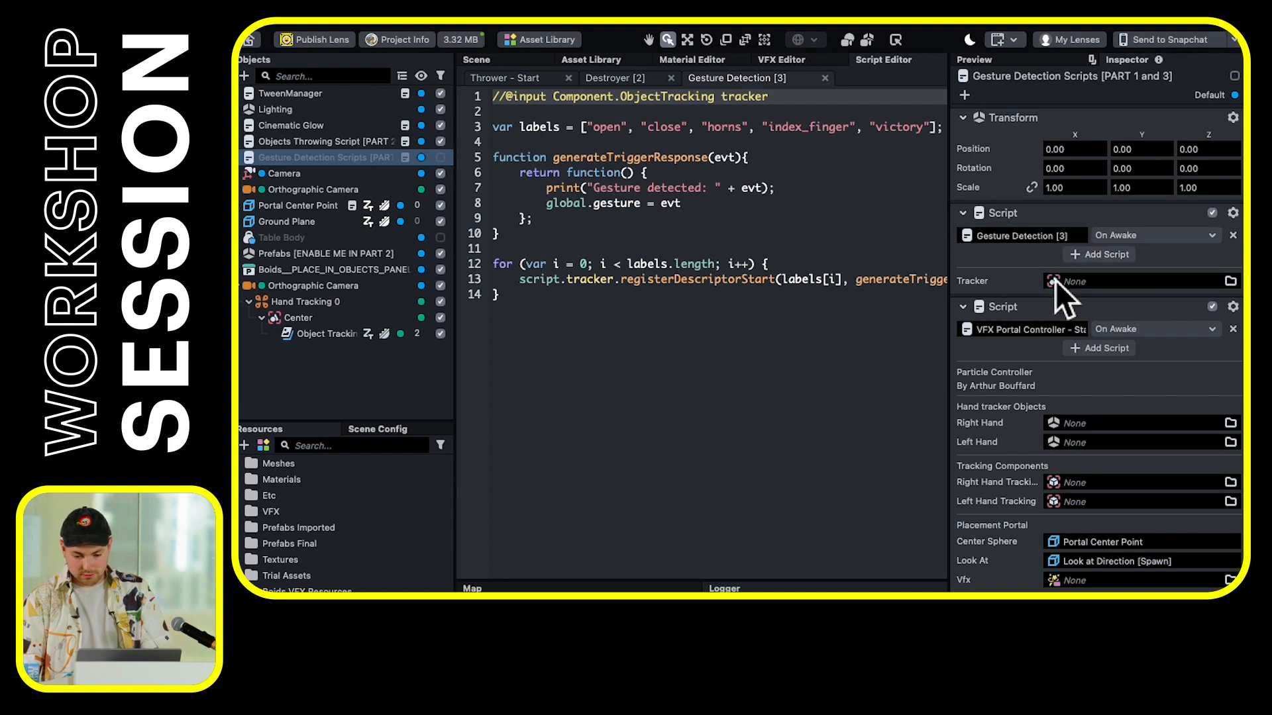
# Assign Hand Tracking 0's Center Object Tracking component as the Tracker of the Gesture Detection [3] script
pyautogui.click(1090, 281)
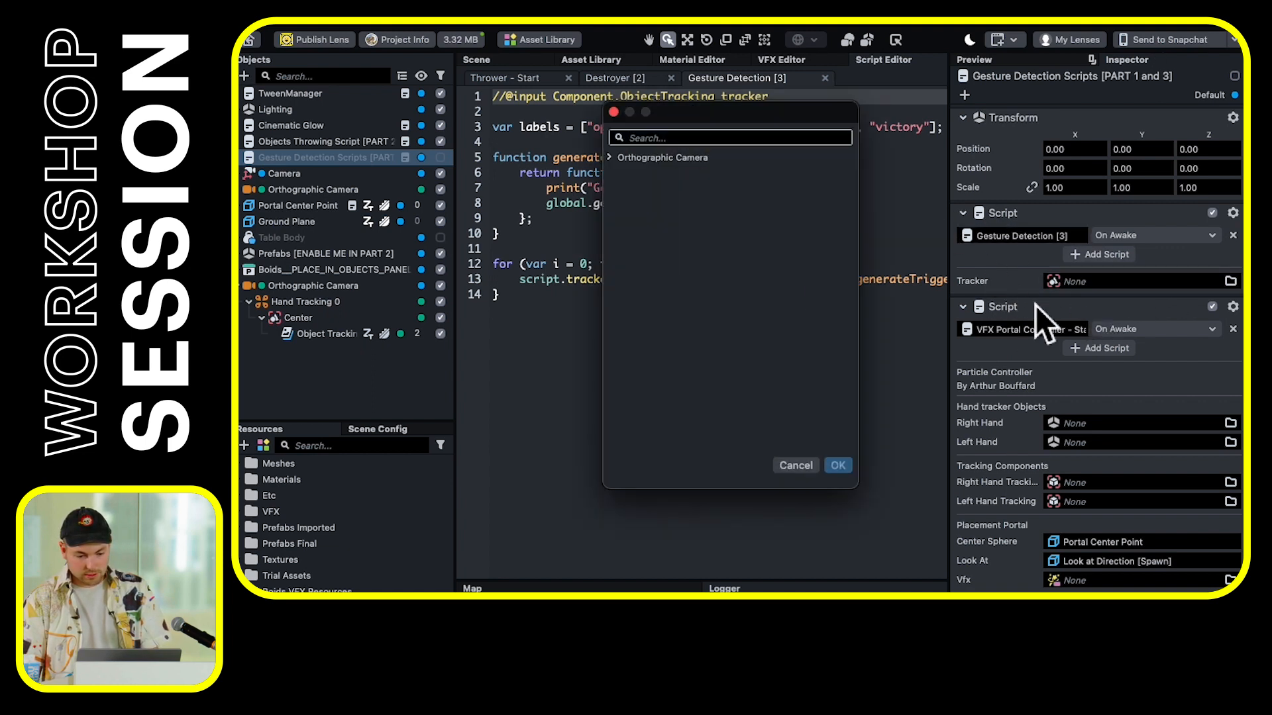
pyautogui.click(647, 174)
pyautogui.click(650, 191)
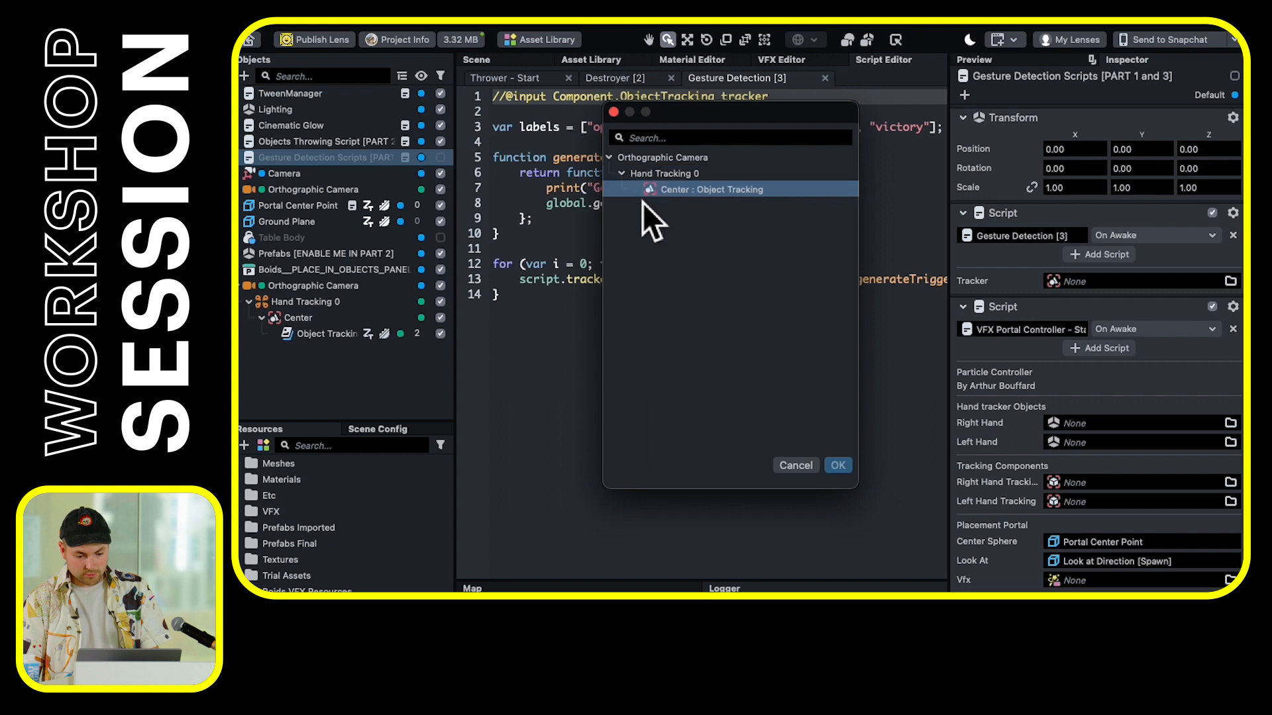
pyautogui.doubleClick(695, 193)
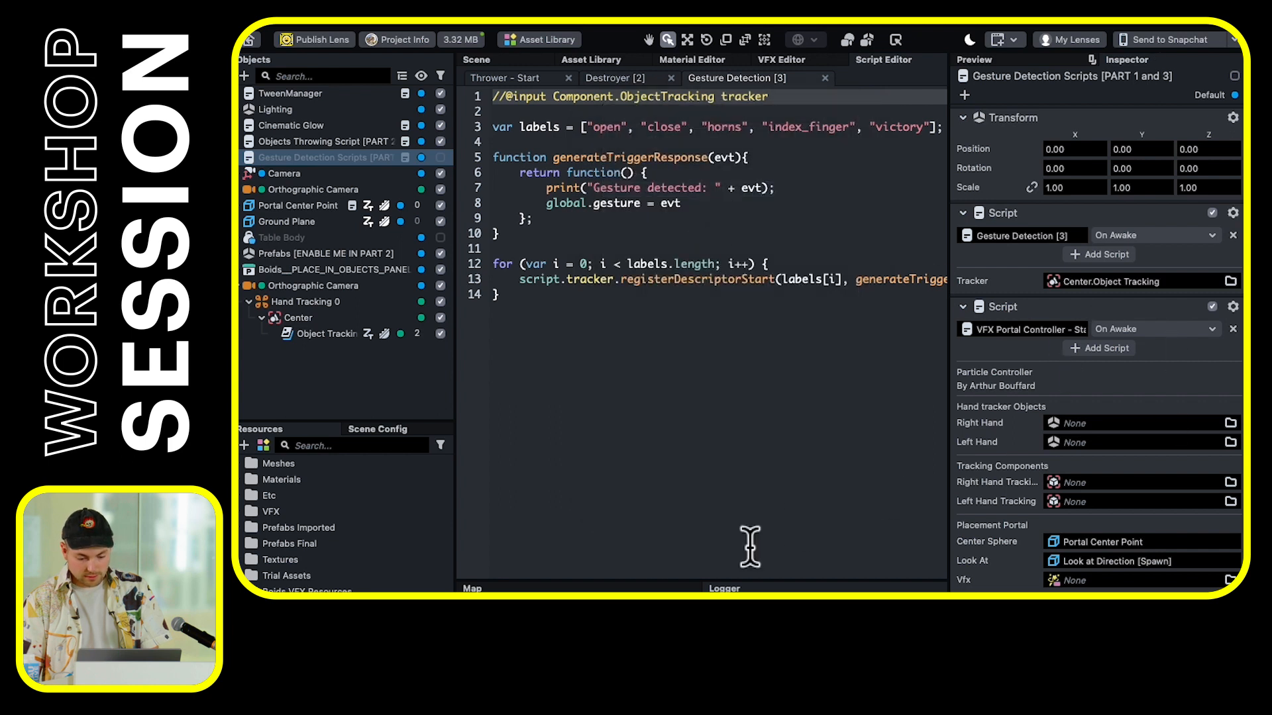
# Undock the Logger, dock it back beside the Map and show the lens preview again
pyautogui.moveTo(739, 422); pyautogui.dragTo(759, 387)
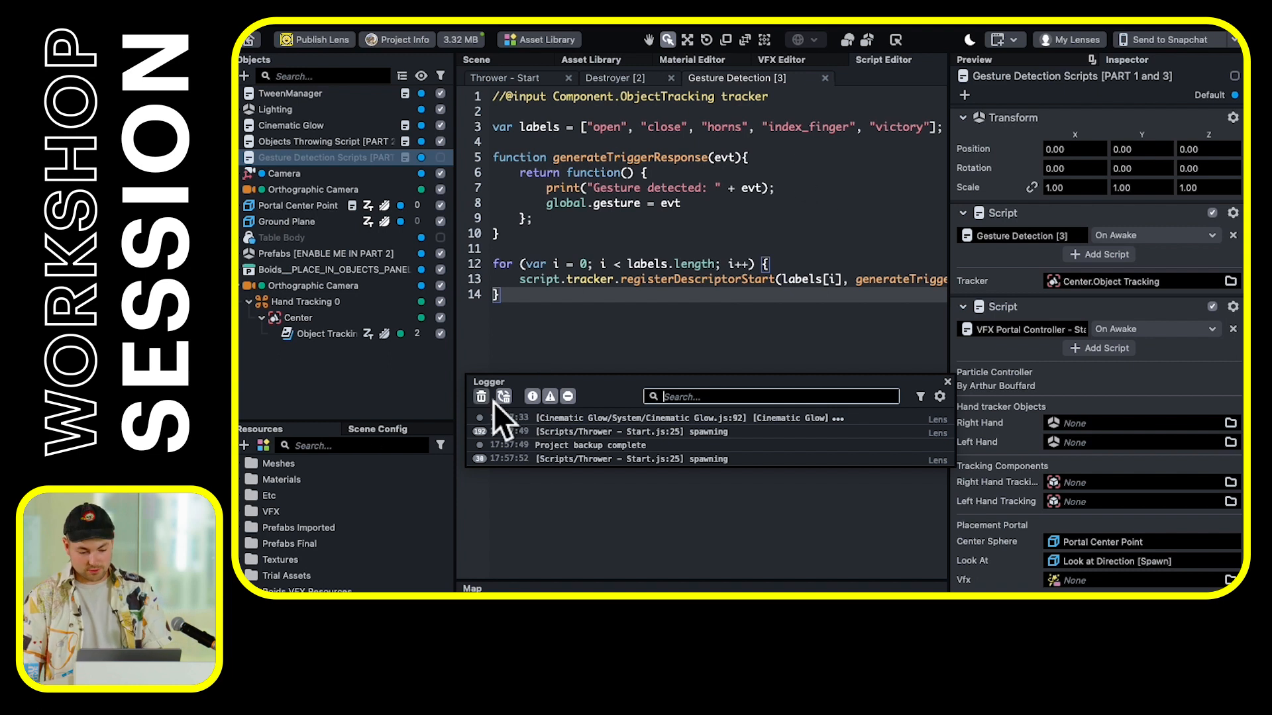
pyautogui.moveTo(537, 387); pyautogui.dragTo(634, 577)
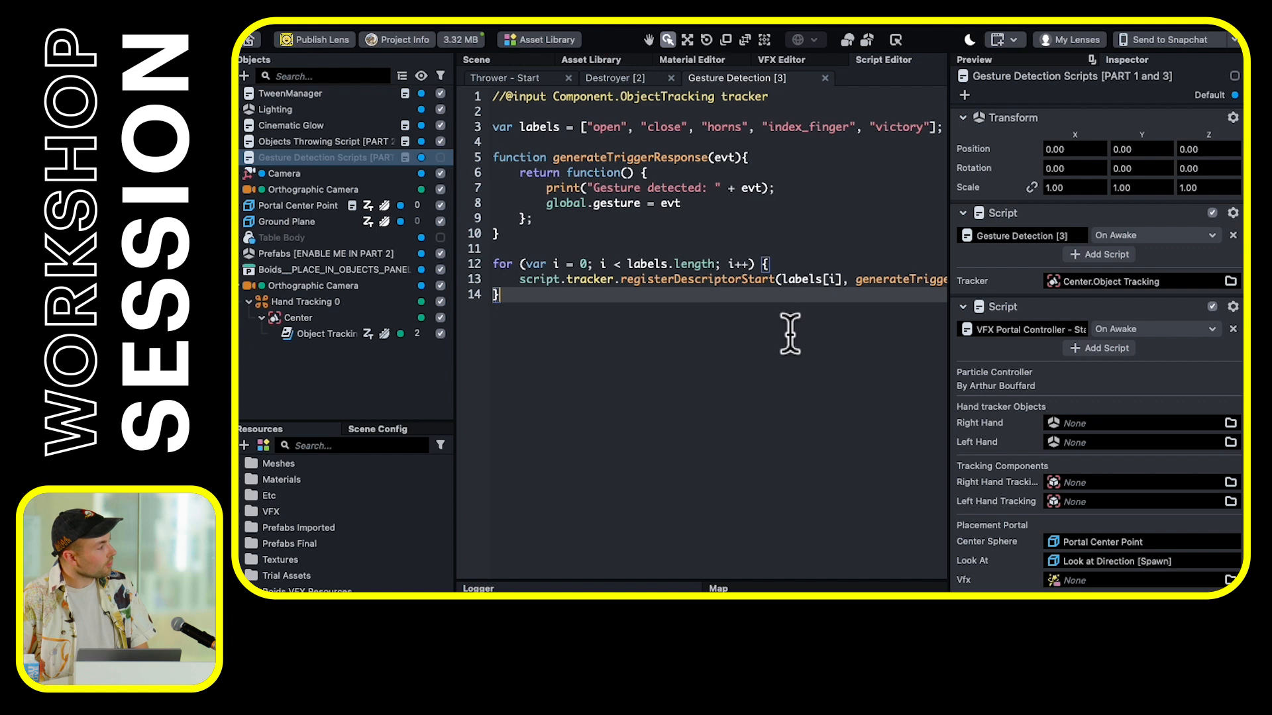
pyautogui.click(1040, 61)
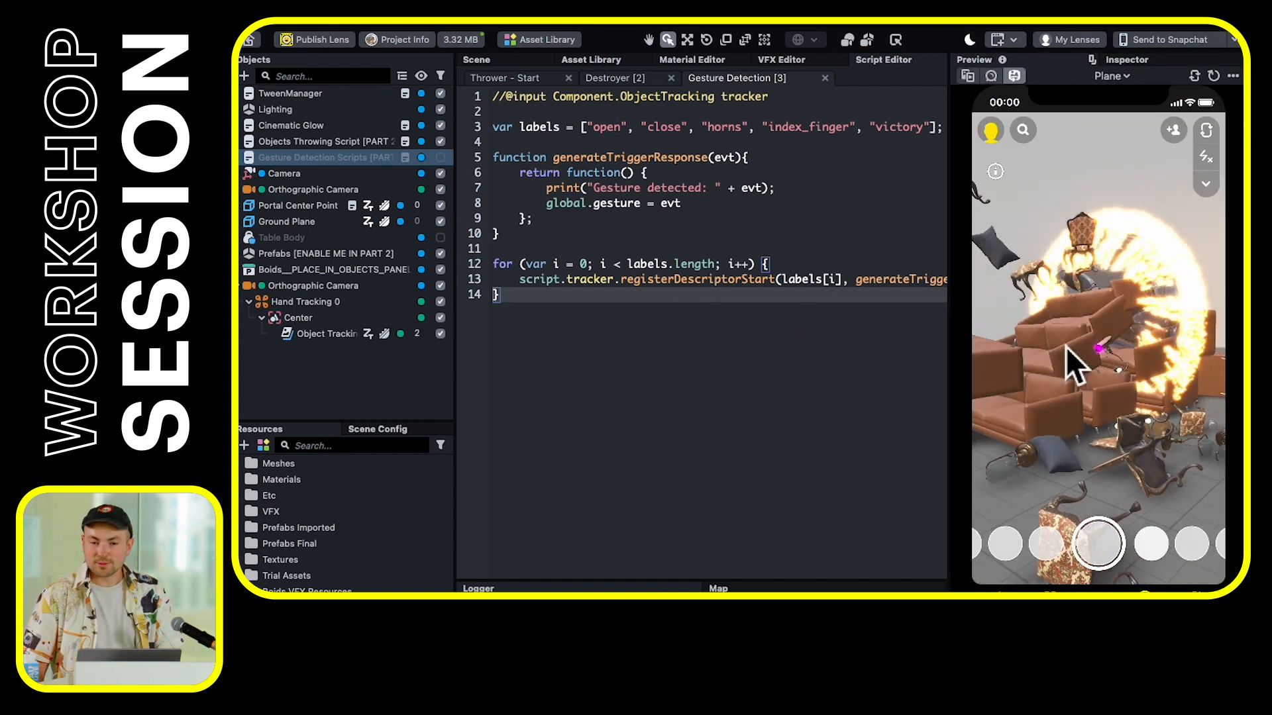